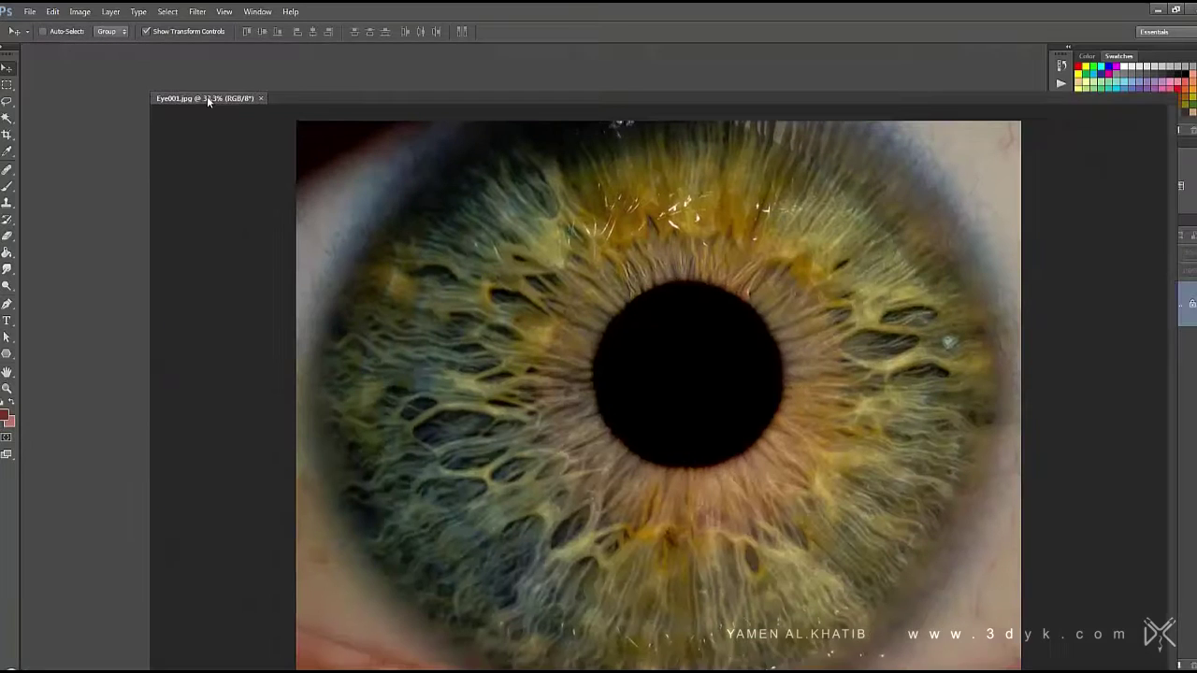
Create a 3000×3000 px canvas and scale the eye photo down to fit it
click(29, 11)
click(42, 23)
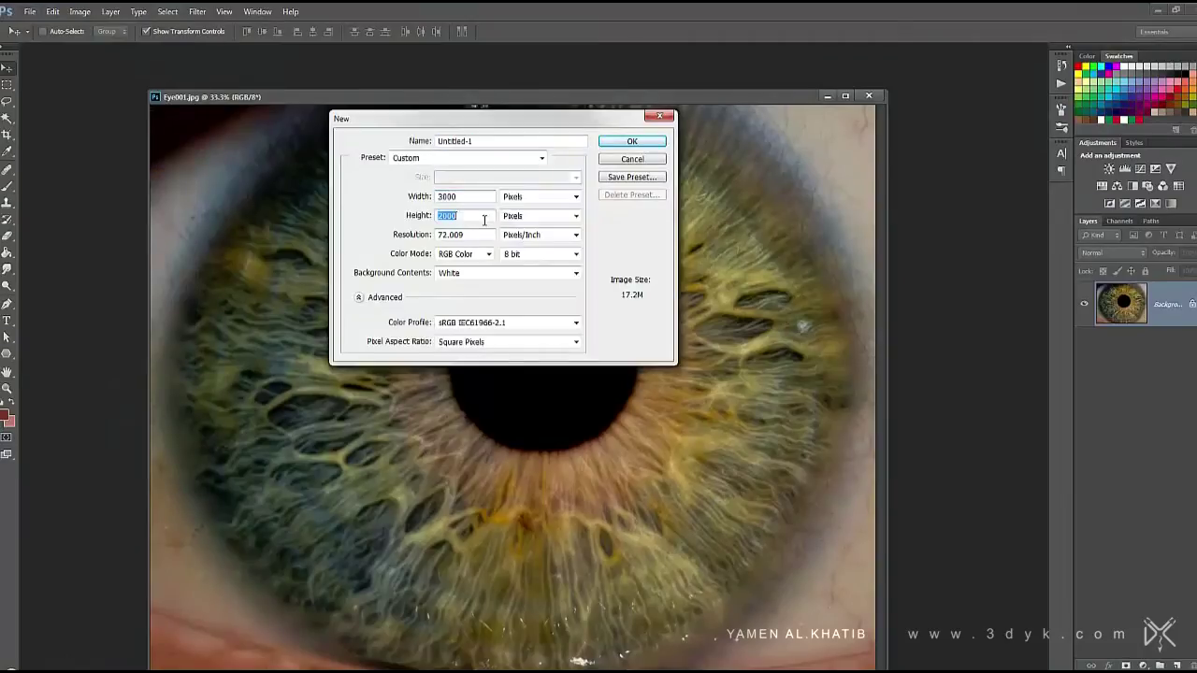
key(Return)
drag(313, 115, 352, 100)
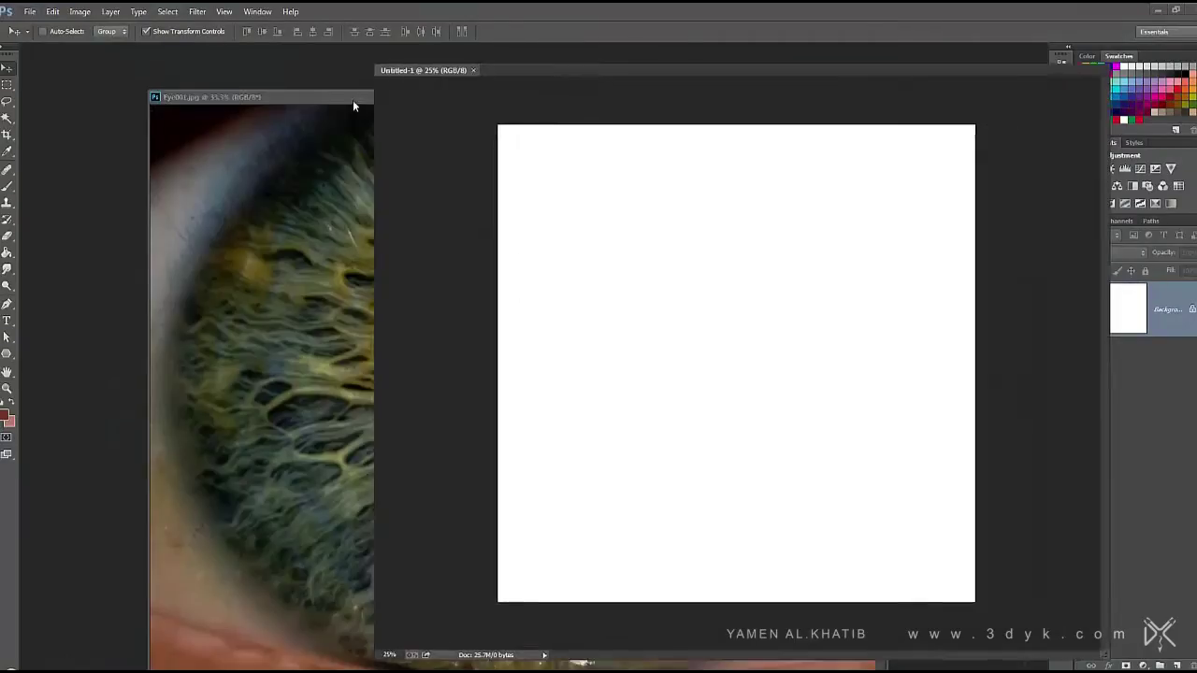
key(ctrl+t)
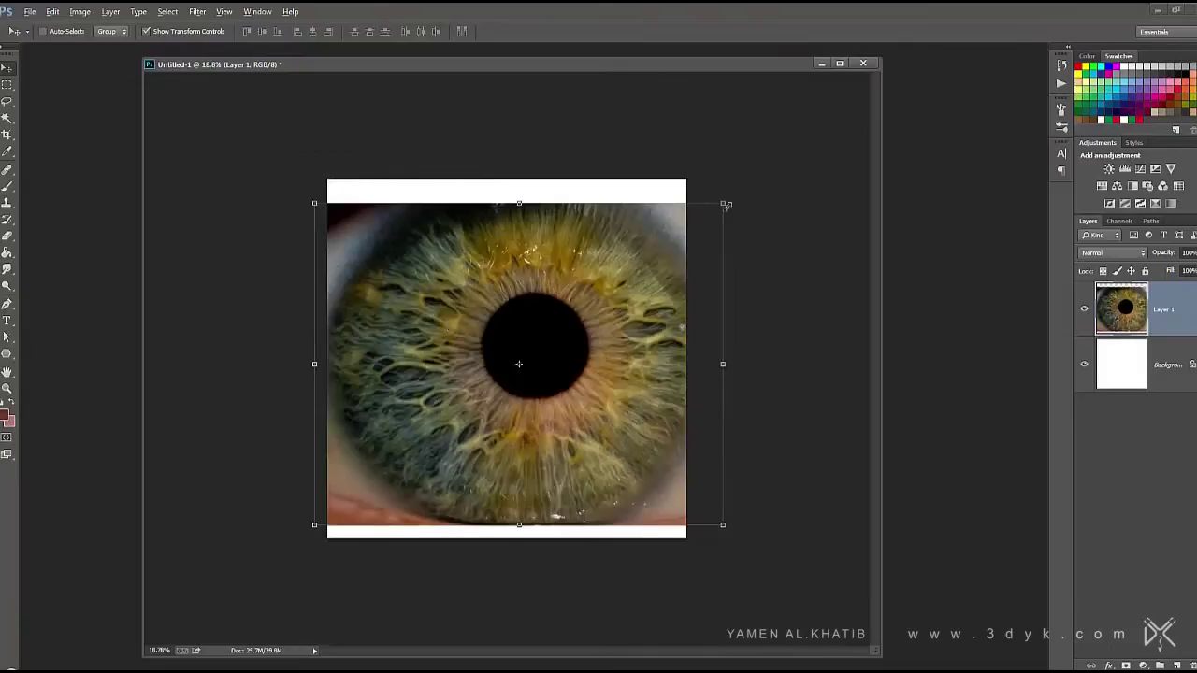
drag(726, 204, 608, 292)
key(Return)
key(ctrl+0)
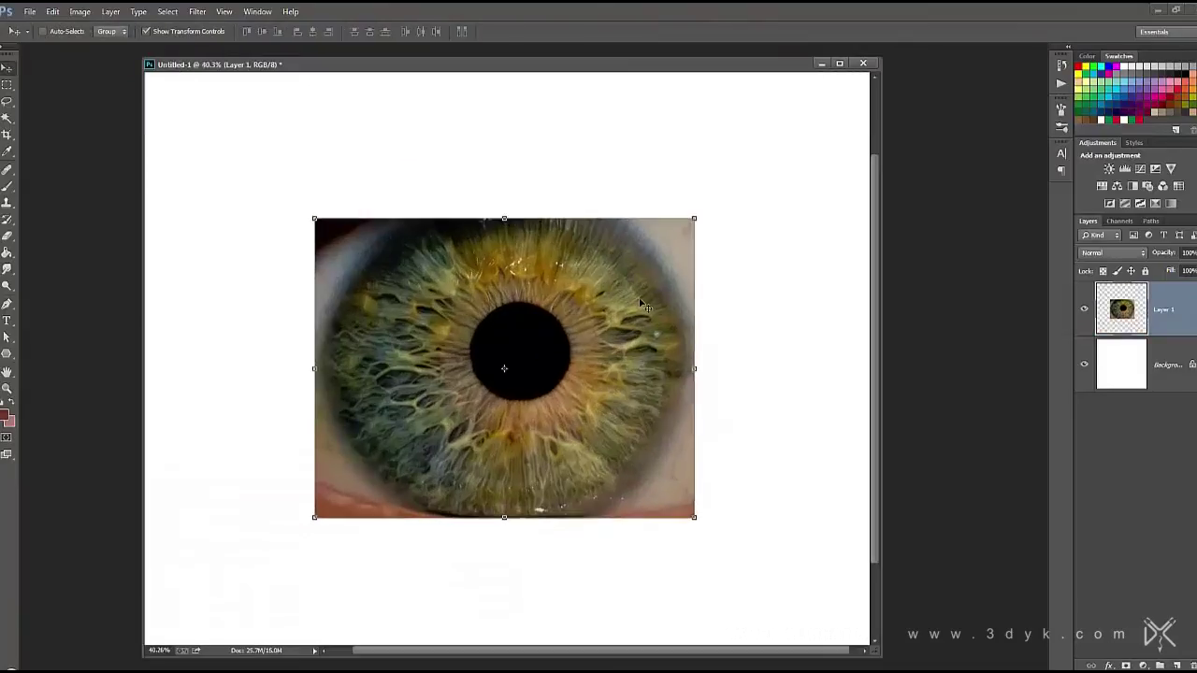
Warp the eye layer, bulging its edges outward and nudging the pupil slightly left
drag(694, 218, 710, 209)
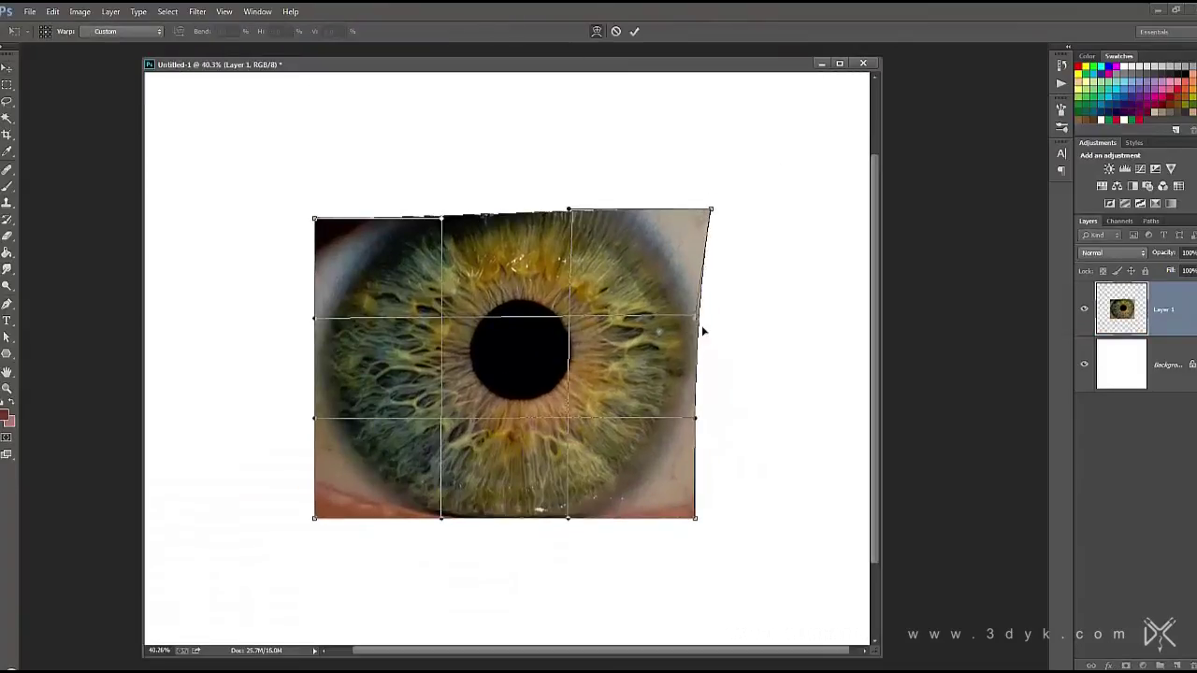
drag(703, 331, 708, 442)
drag(504, 517, 505, 529)
drag(505, 213, 505, 201)
drag(441, 318, 430, 332)
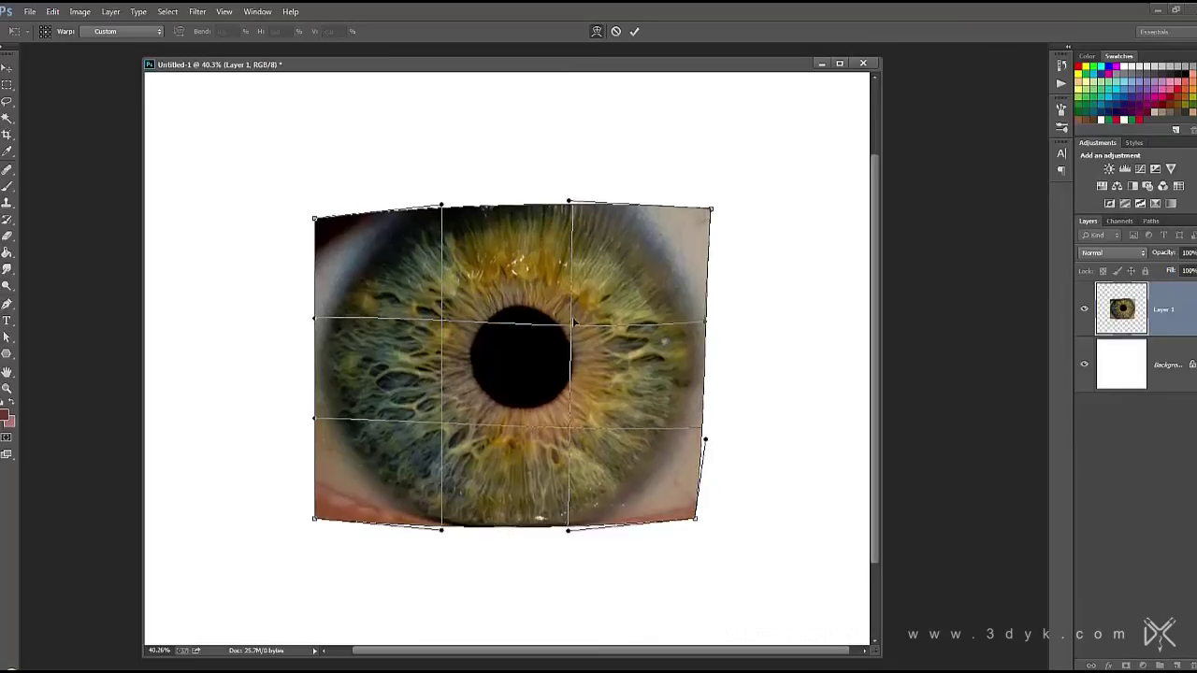
drag(565, 428, 556, 435)
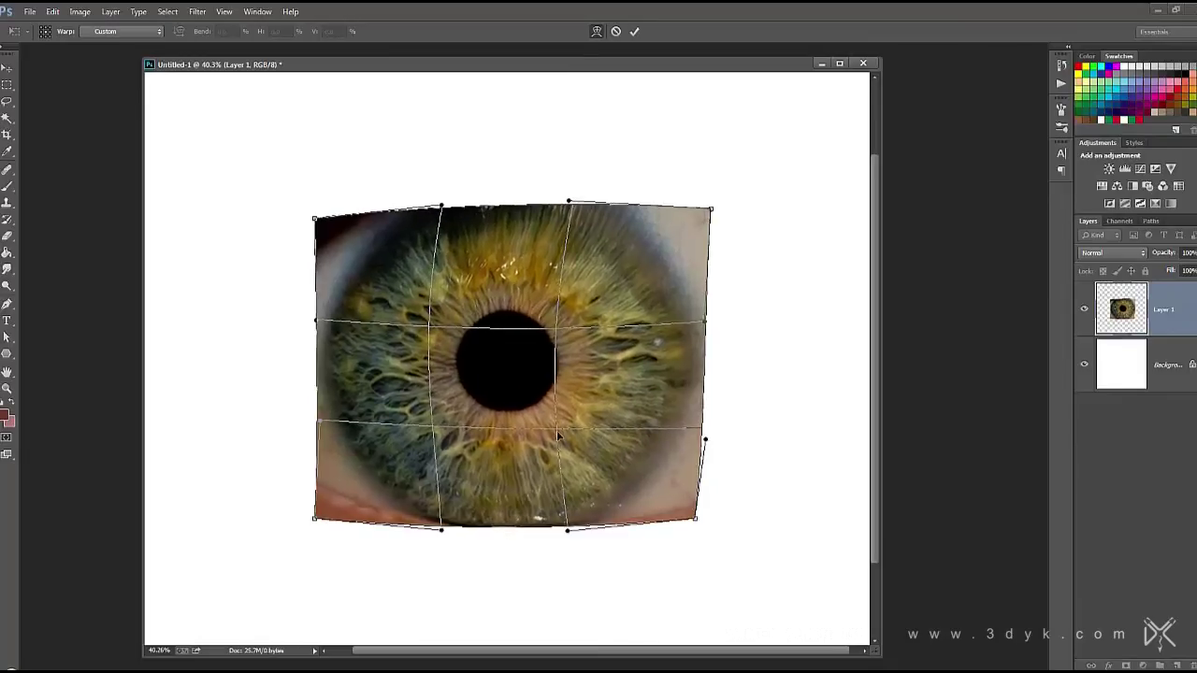
key(Return)
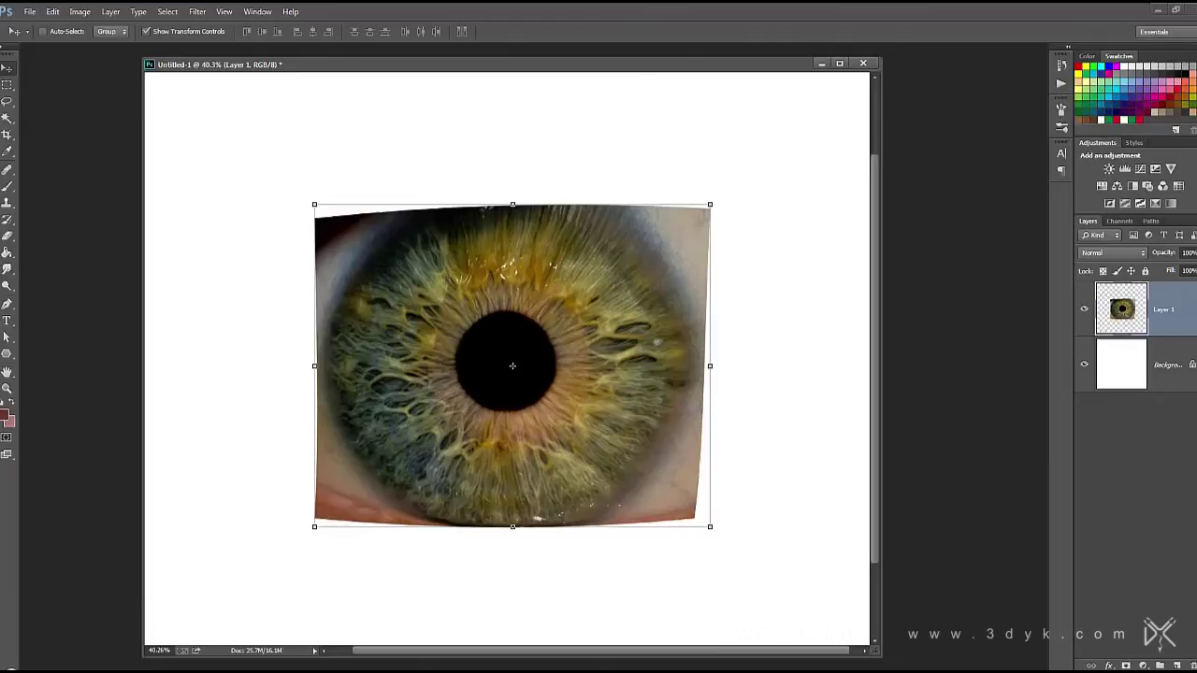
click(7, 235)
Erase the eye photo's corners, side edges and a thin top strip with an enlarged eraser
mouse_move(369, 249)
mouse_down()
mouse_move(639, 225)
mouse_move(697, 486)
mouse_up()
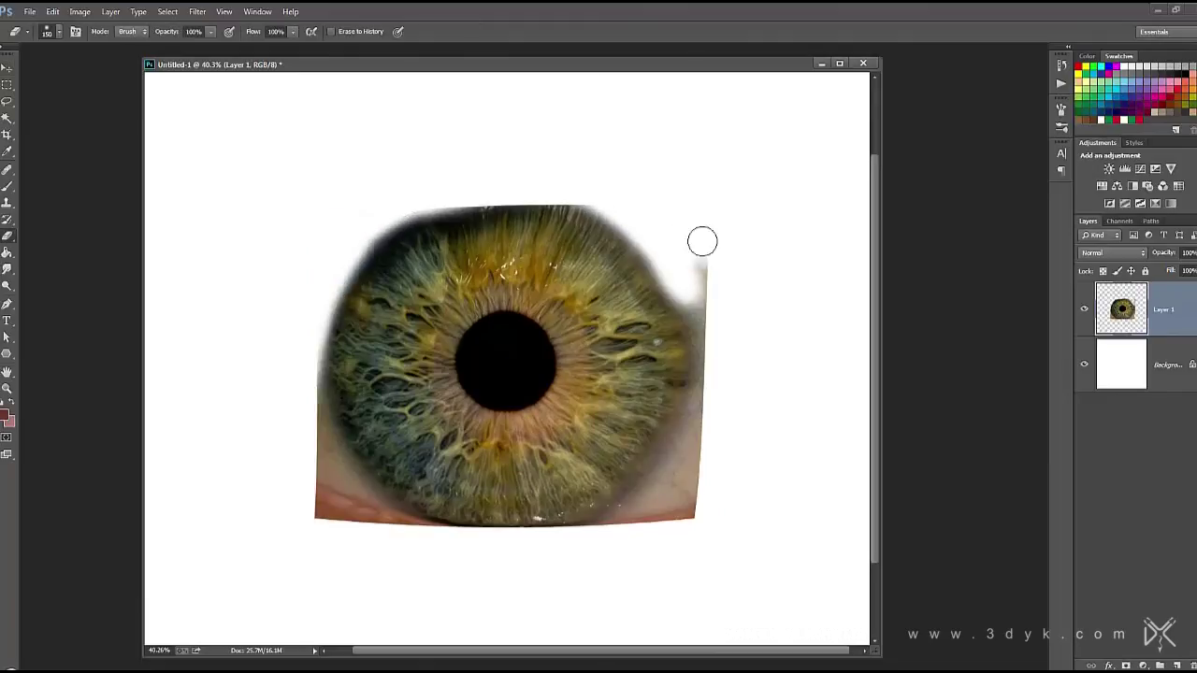
mouse_move(676, 273)
mouse_down()
mouse_move(665, 504)
mouse_move(583, 551)
mouse_move(593, 536)
mouse_move(384, 524)
mouse_move(336, 453)
mouse_move(376, 561)
mouse_up()
key(bracketright)
key(bracketright)
key(bracketright)
mouse_move(602, 213)
mouse_down()
mouse_move(444, 210)
mouse_move(358, 263)
mouse_up()
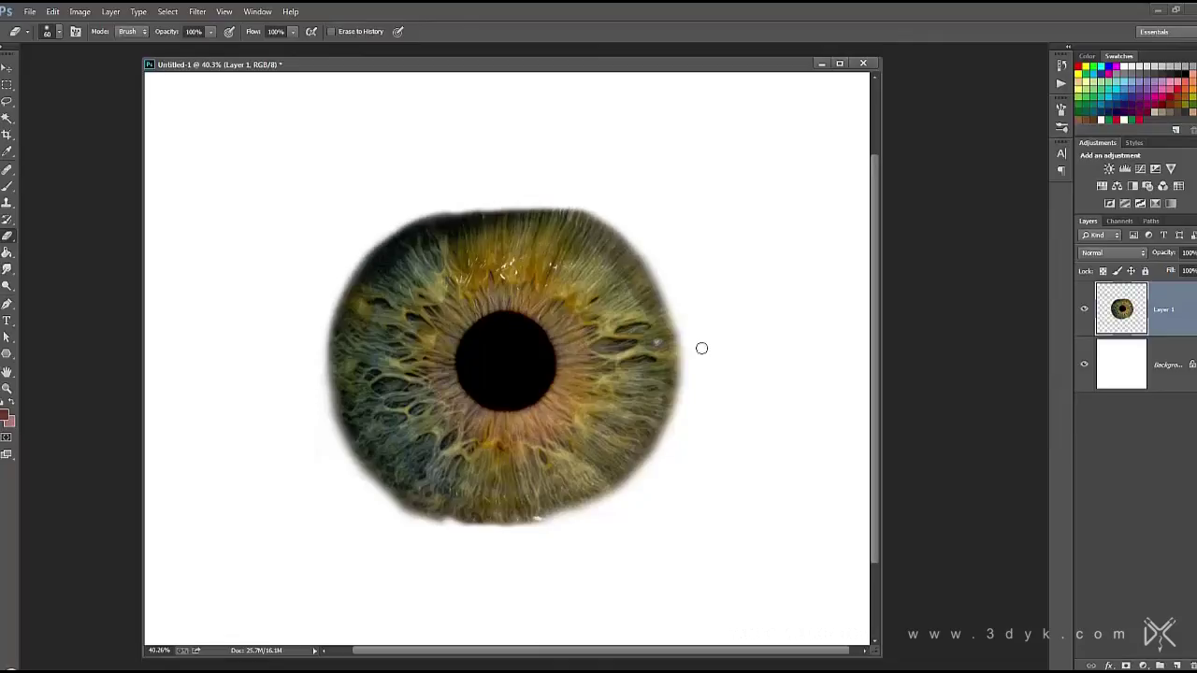
key(ctrl+minus)
Lasso a piece of iris, copy it to a new layer and rotate it over the top edge
key(l)
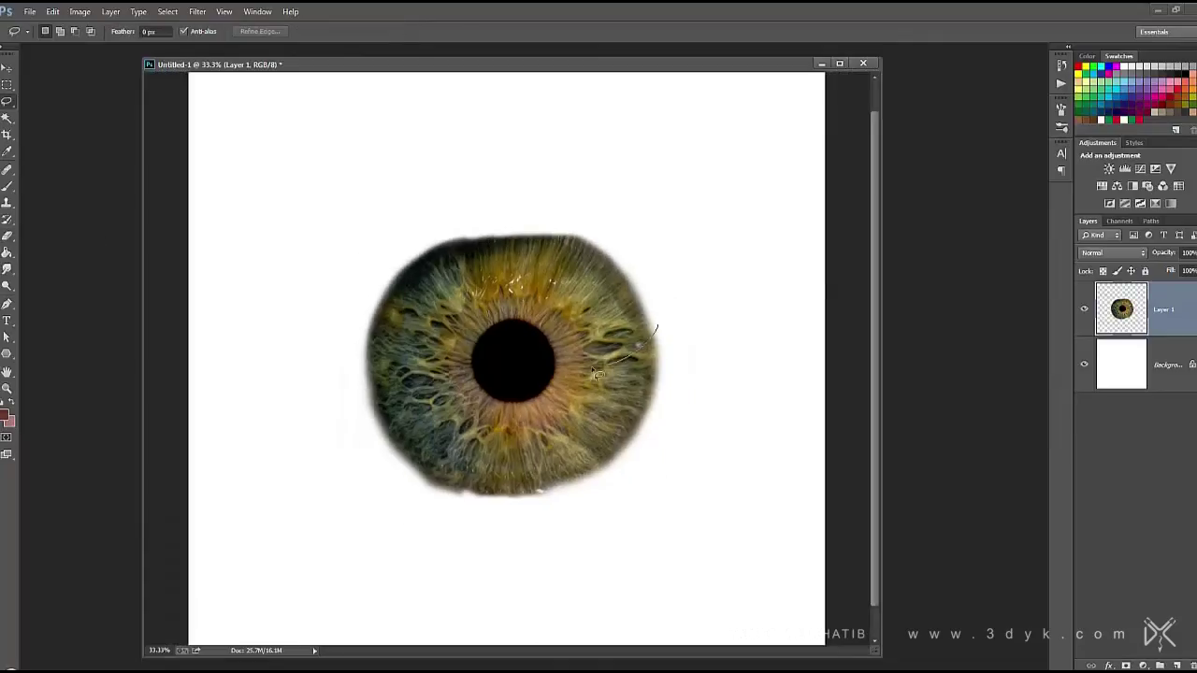
drag(596, 377, 562, 360)
key(ctrl+j)
key(ctrl+t)
drag(479, 250, 523, 297)
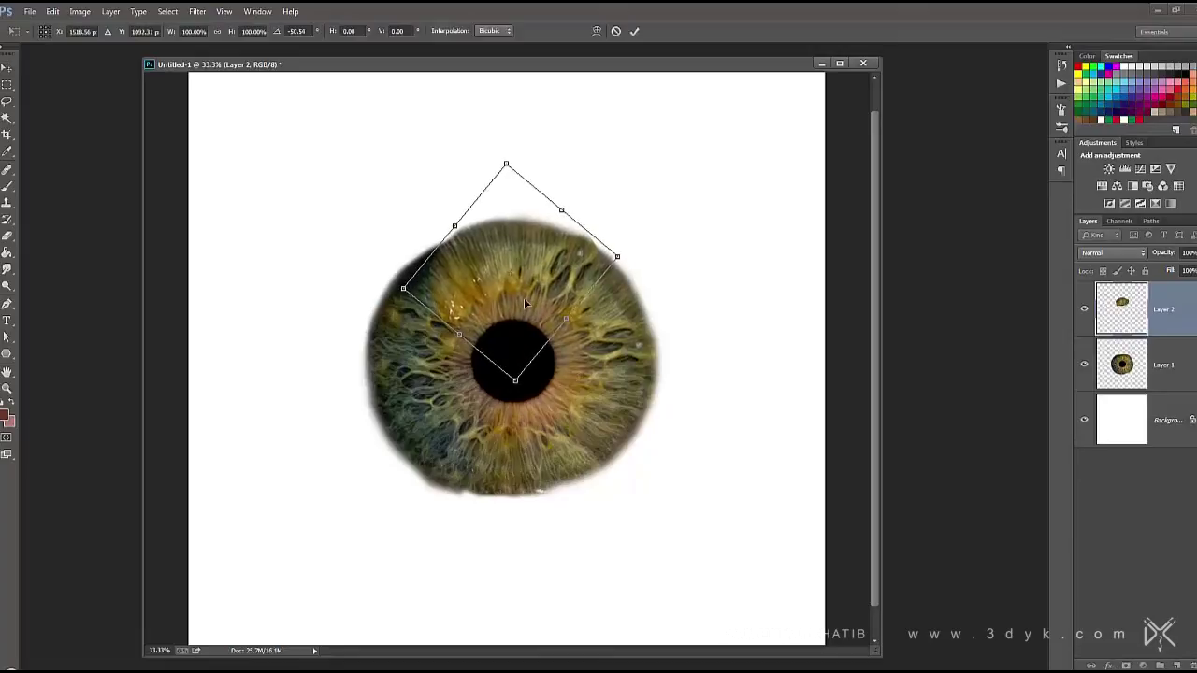
key(Return)
Soften the patch's edges with a large eraser and merge it into Layer 1
key(e)
key(bracketright)
key(bracketright)
key(bracketright)
drag(458, 227, 640, 252)
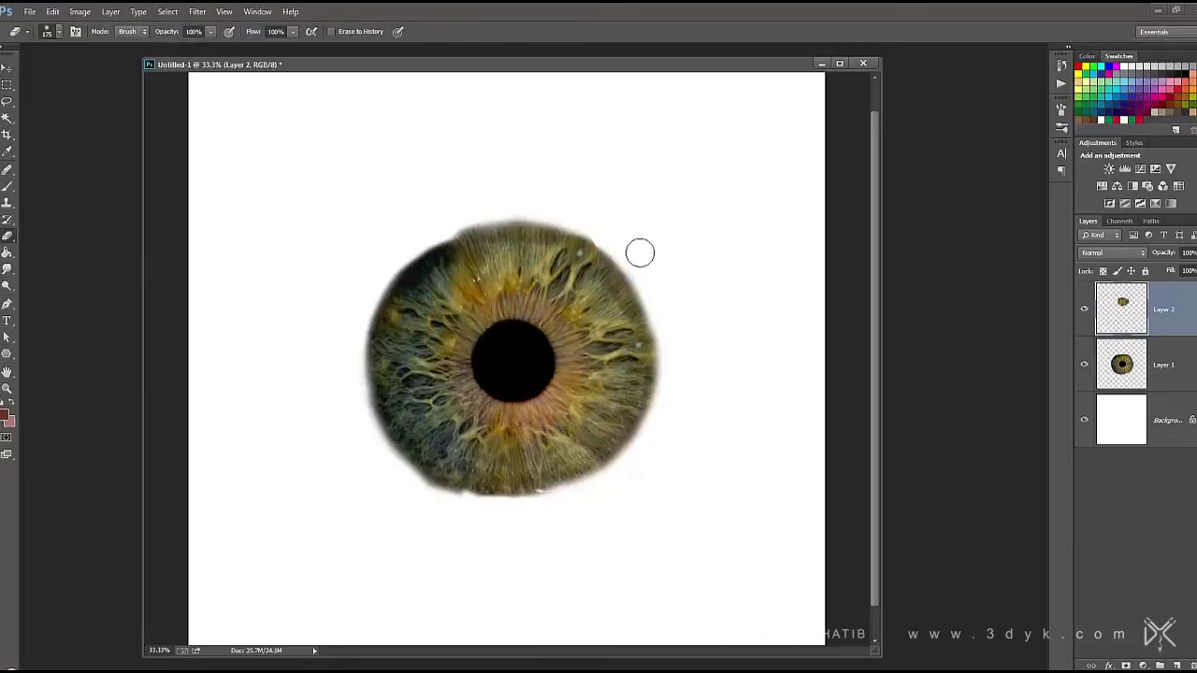
drag(475, 393, 491, 361)
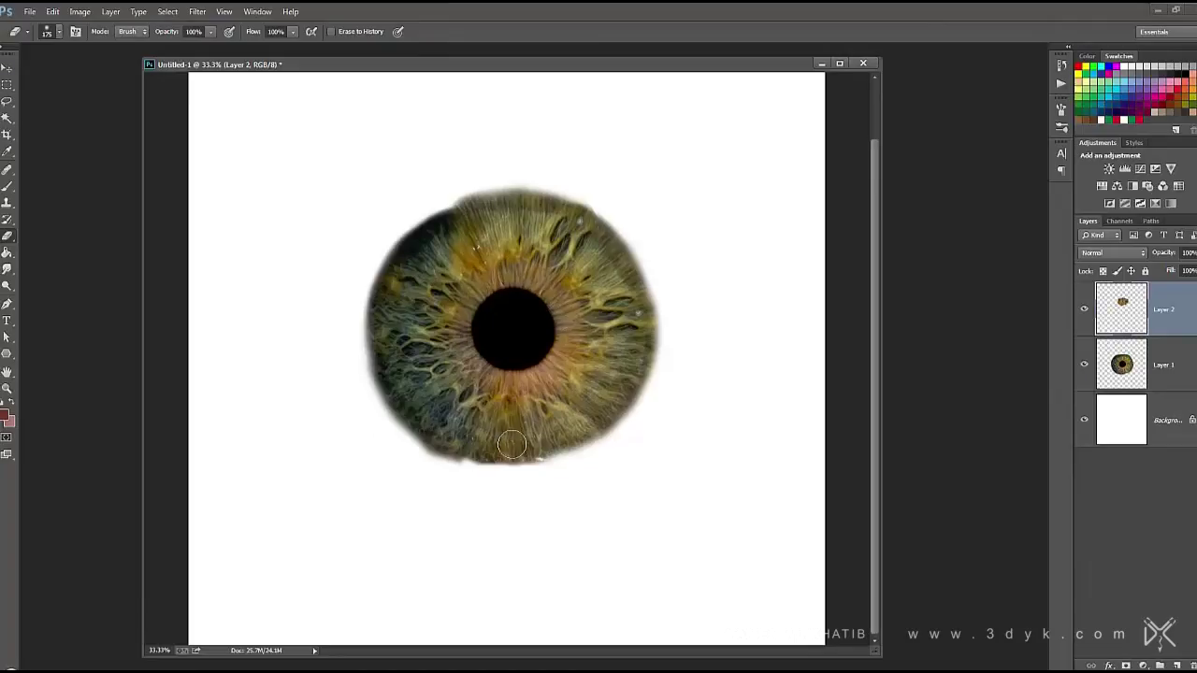
click(109, 11)
click(131, 397)
click(7, 84)
Select a circle around the iris and trial-clear outside it, undoing the hard edge
click(56, 96)
mouse_move(521, 334)
alt+shift+mouse_down()
mouse_move(652, 175)
mouse_move(622, 297)
alt+shift+mouse_up()
key(ctrl+shift+i)
key(Delete)
key(ctrl+z)
key(Delete)
key(ctrl+z)
Set a 30 px feather and softly clear everything outside the circular iris
click(153, 32)
text(30)
key(Return)
alt+shift+drag(512, 329, 679, 202)
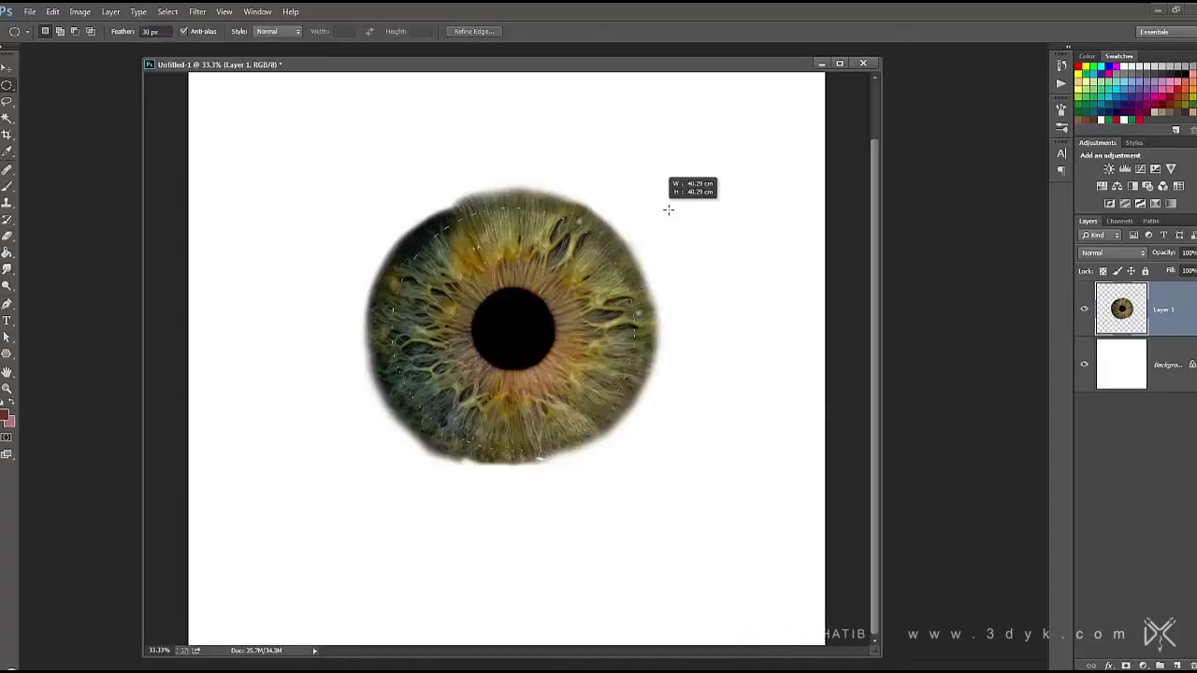
key(ctrl+shift+i)
key(Delete)
key(ctrl+d)
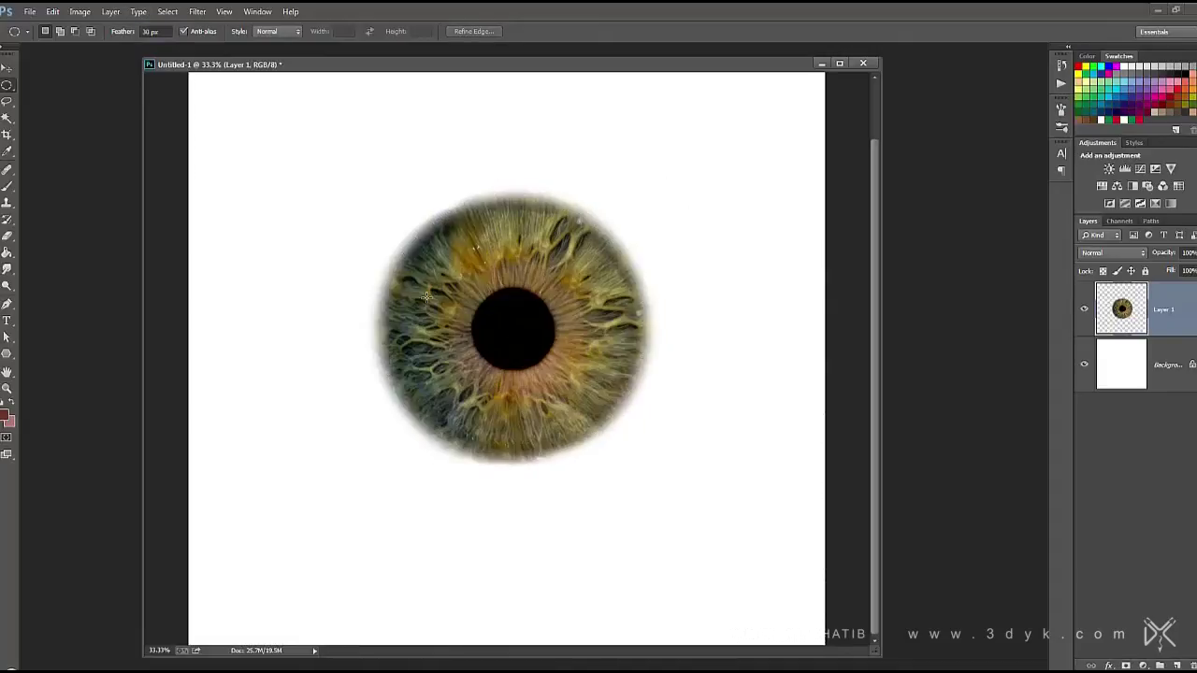
Add vertical and horizontal centre guides and move the eye onto their crossing
key(ctrl+minus)
key(v)
key(ctrl+r)
key(alt+bracketleft)
drag(151, 269, 511, 269)
mouse_move(566, 75)
mouse_down()
mouse_move(566, 364)
mouse_move(603, 352)
mouse_up()
key(alt+bracketright)
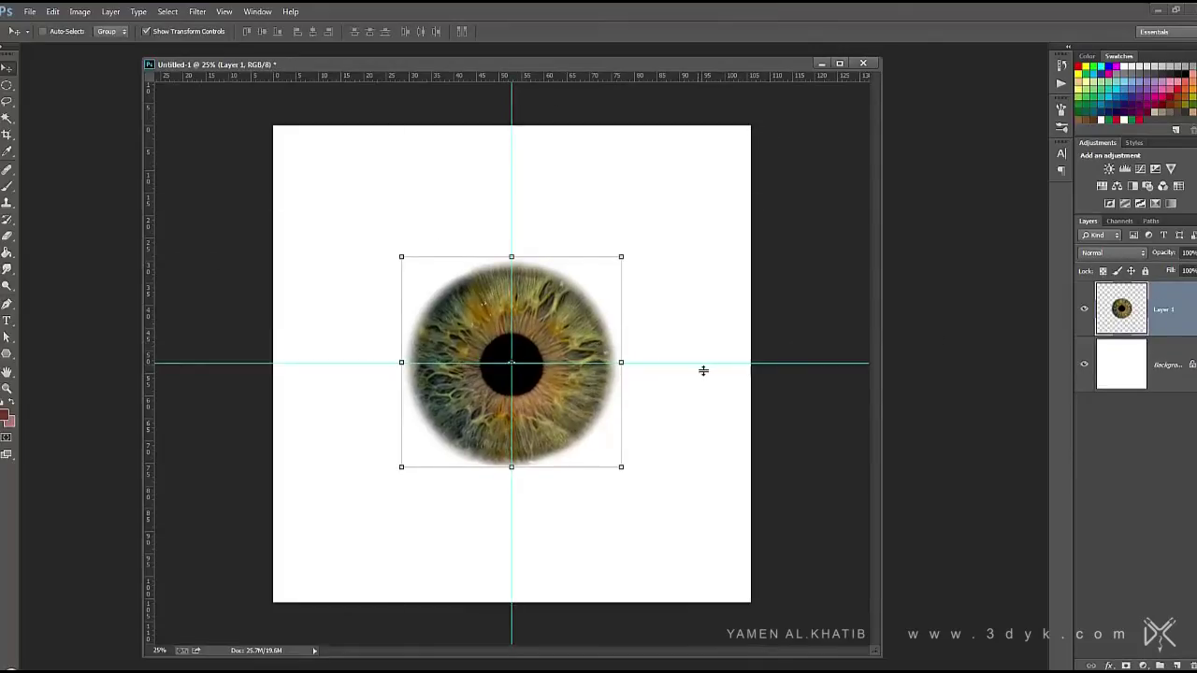
Clear both guides and save as 'Charcter Eyes Color.psd' in My Tutorials > Character > Modeling
drag(698, 363, 561, 77)
drag(512, 177, 56, 318)
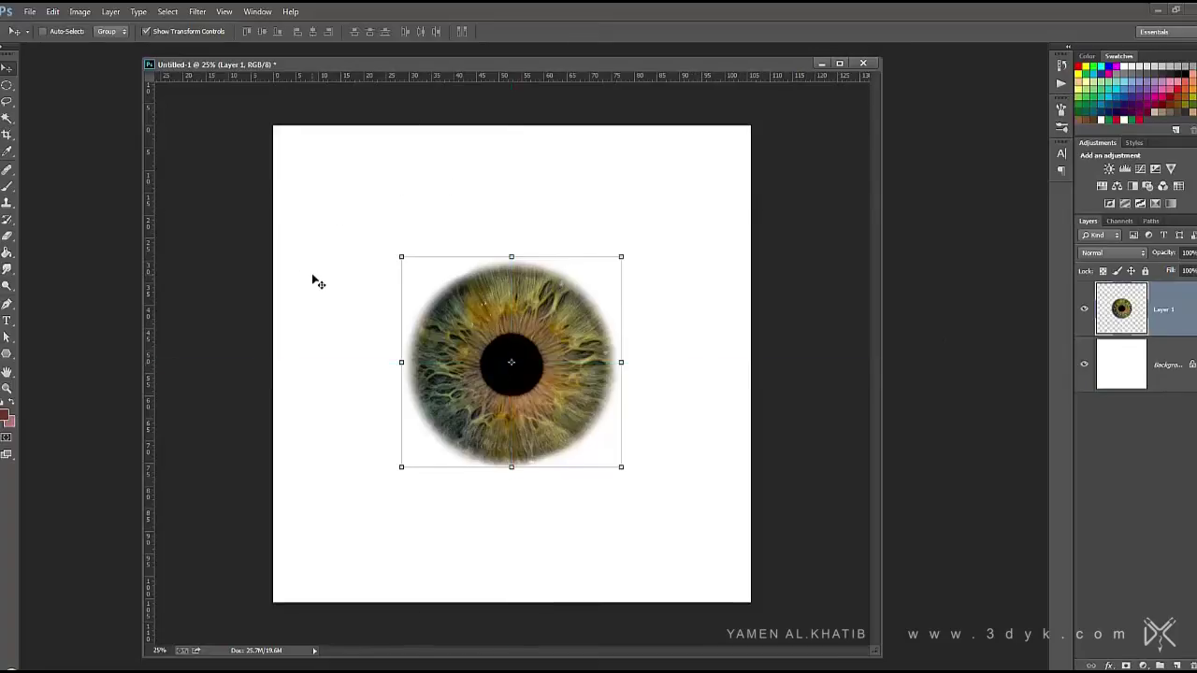
key(ctrl+s)
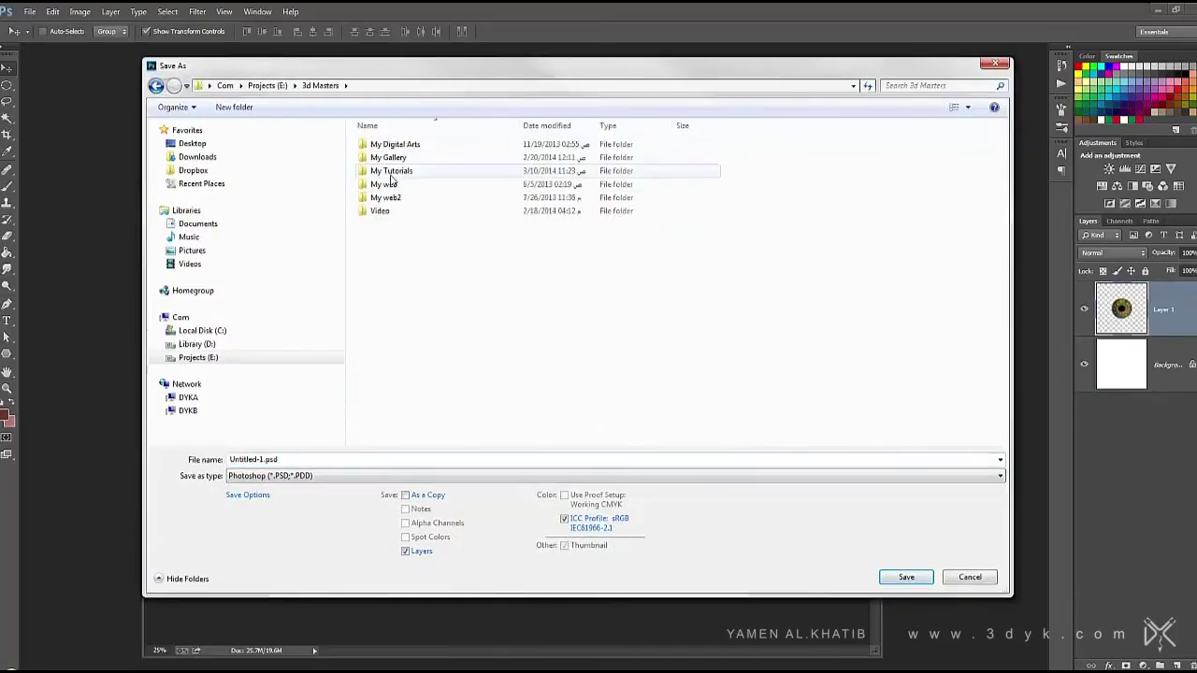
double_click(393, 177)
double_click(374, 187)
double_click(462, 164)
click(285, 460)
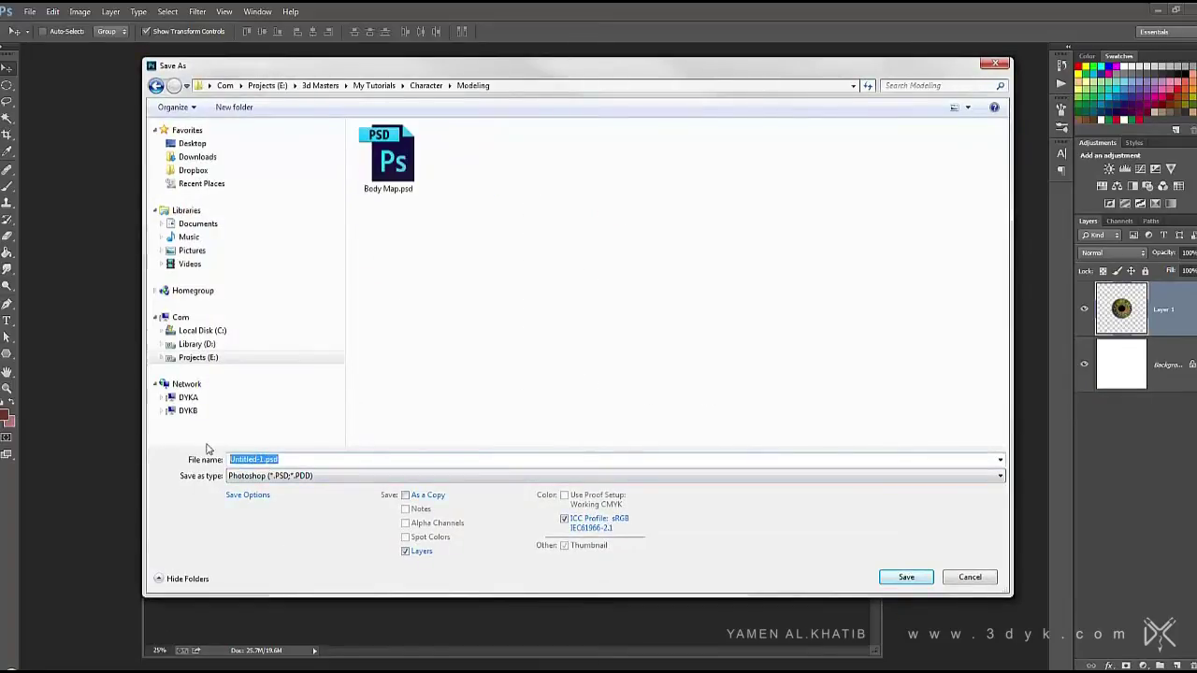
text(Charcter)
key(Return)
Paint the Background layer's edges dark red with a soft brush
click(1123, 365)
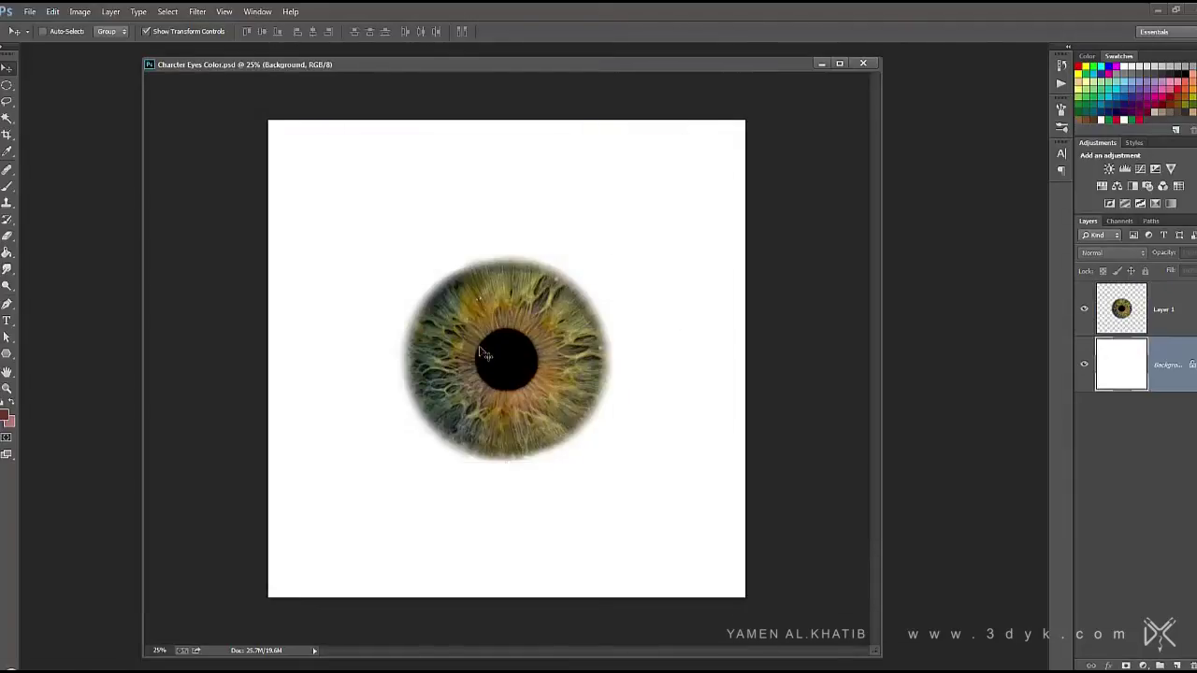
key(i)
click(6, 417)
key(Return)
key(ctrl+minus)
key(b)
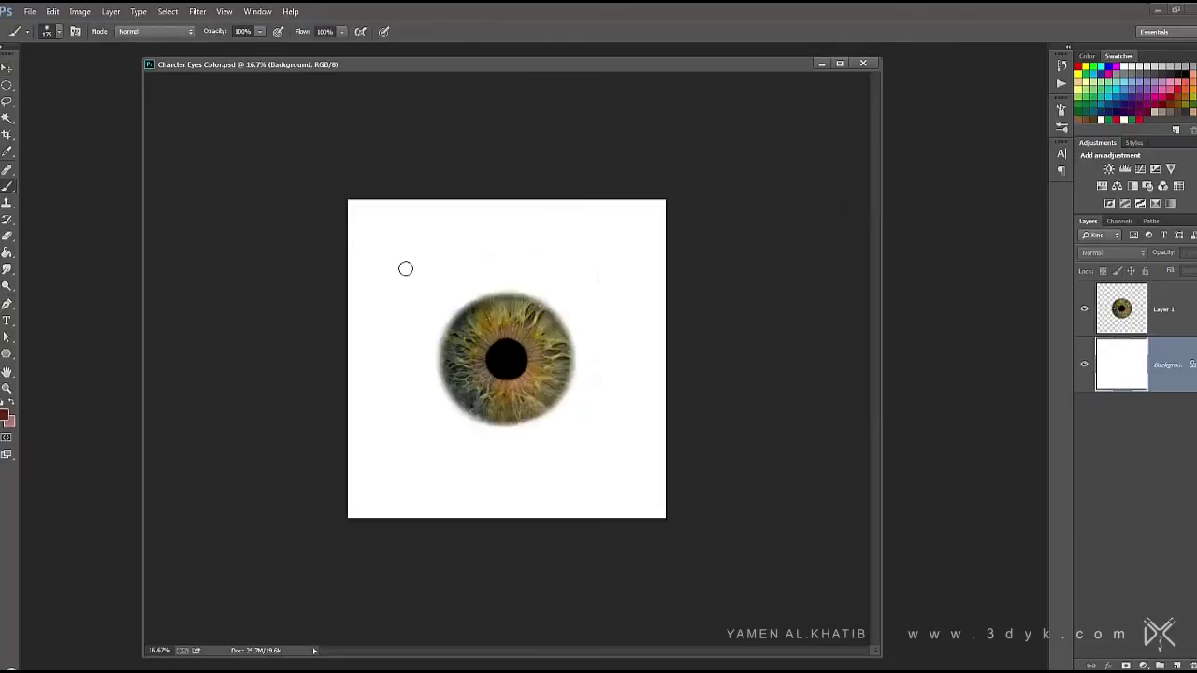
mouse_move(392, 250)
mouse_down()
mouse_move(377, 459)
mouse_move(729, 521)
mouse_move(684, 254)
mouse_move(651, 232)
mouse_move(401, 569)
mouse_move(721, 455)
mouse_up()
Enlarge the brush and soften the white glow with faint red at 45% opacity
key(bracketright)
key(bracketright)
click(259, 31)
drag(243, 48, 223, 48)
mouse_move(689, 346)
mouse_down()
mouse_move(499, 547)
mouse_move(402, 271)
mouse_move(549, 224)
mouse_move(387, 414)
mouse_move(545, 197)
mouse_move(267, 364)
mouse_move(401, 367)
mouse_up()
Add a new Layer 2 and fill it with white
key(v)
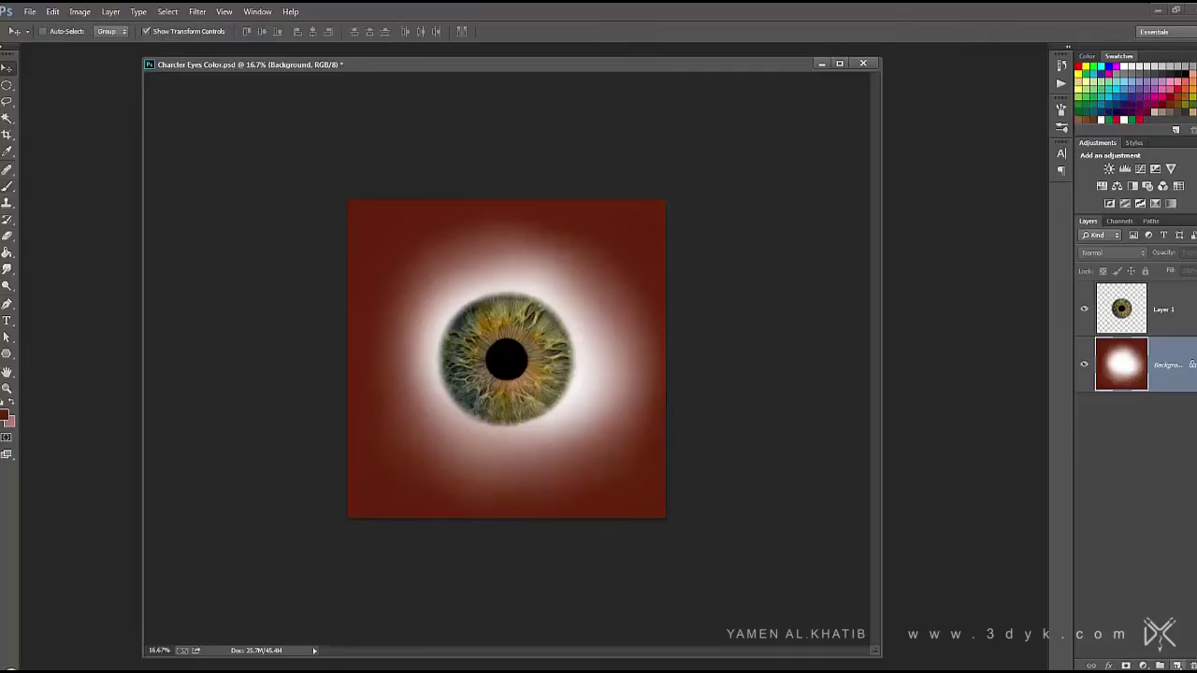
click(1176, 665)
click(9, 412)
key(Return)
key(g)
click(421, 243)
click(197, 11)
click(405, 175)
Add noise to Layer 2 and apply a Gaussian Blur to it
click(574, 124)
key(ctrl+plus)
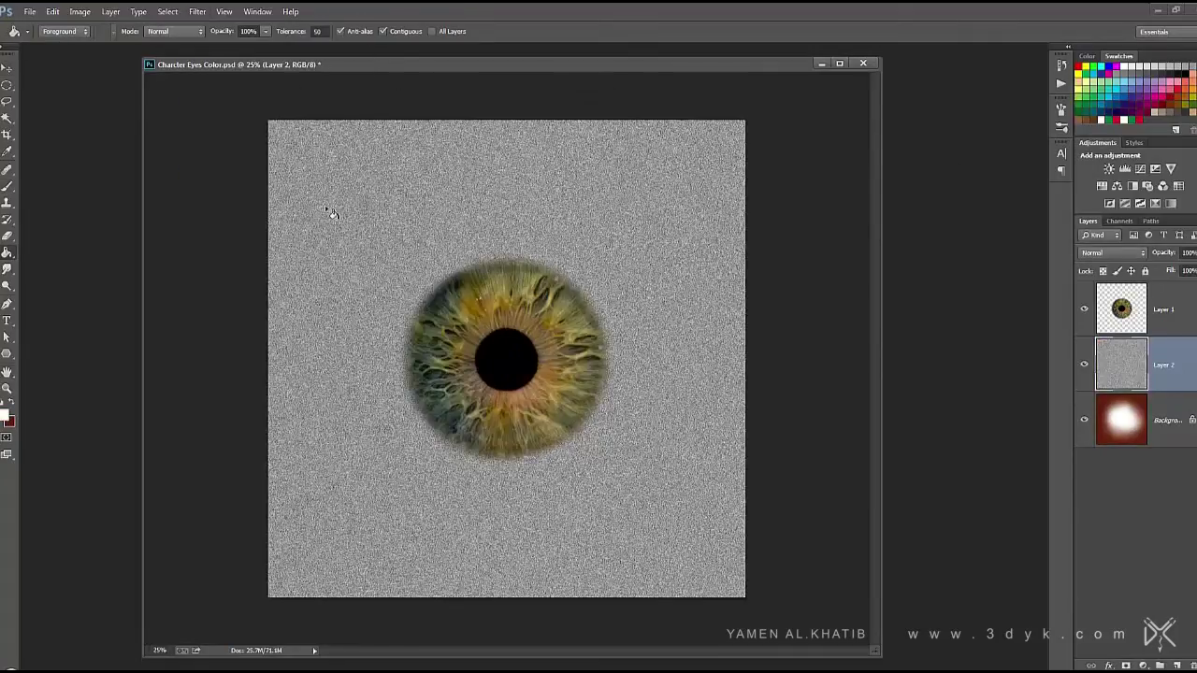
click(197, 12)
click(398, 224)
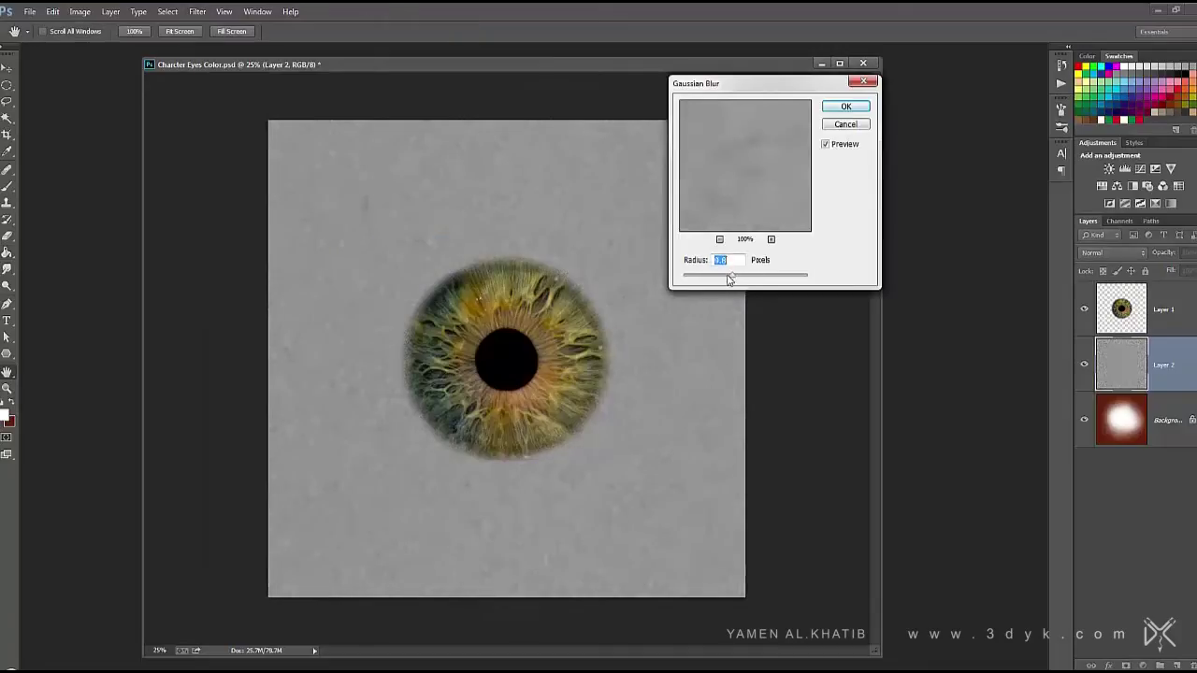
key(Return)
Boost the noise contrast to maximum and apply a reddish colour balance
click(79, 11)
click(253, 51)
drag(775, 157, 789, 161)
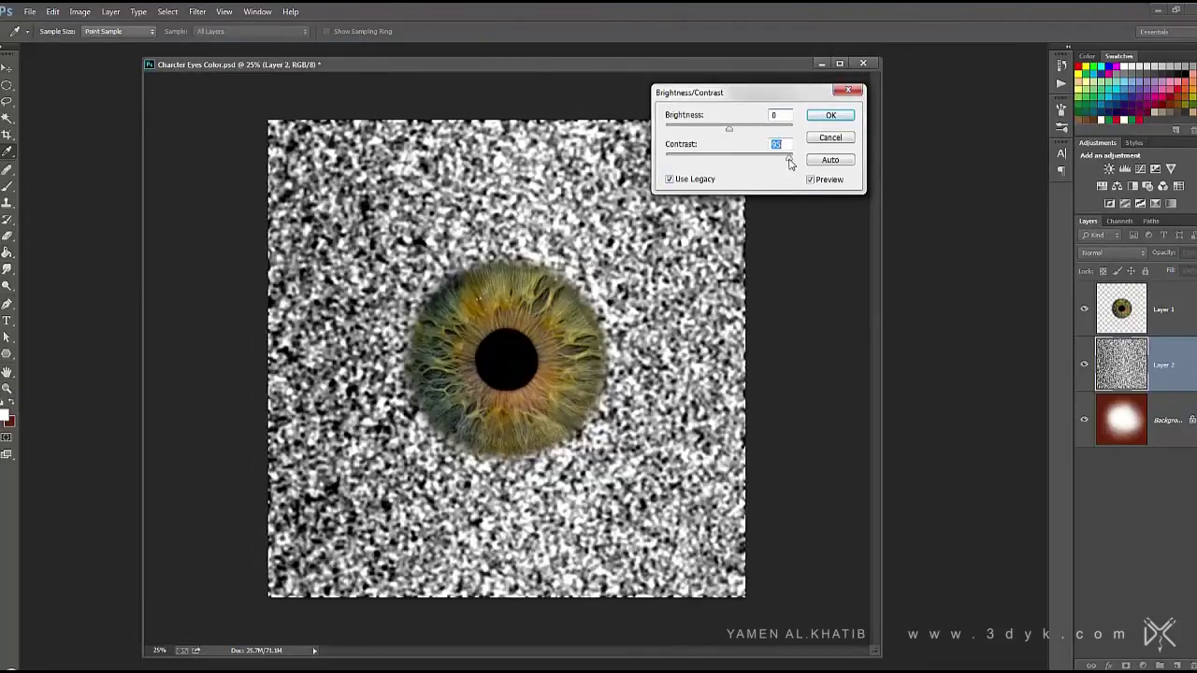
click(831, 114)
click(80, 12)
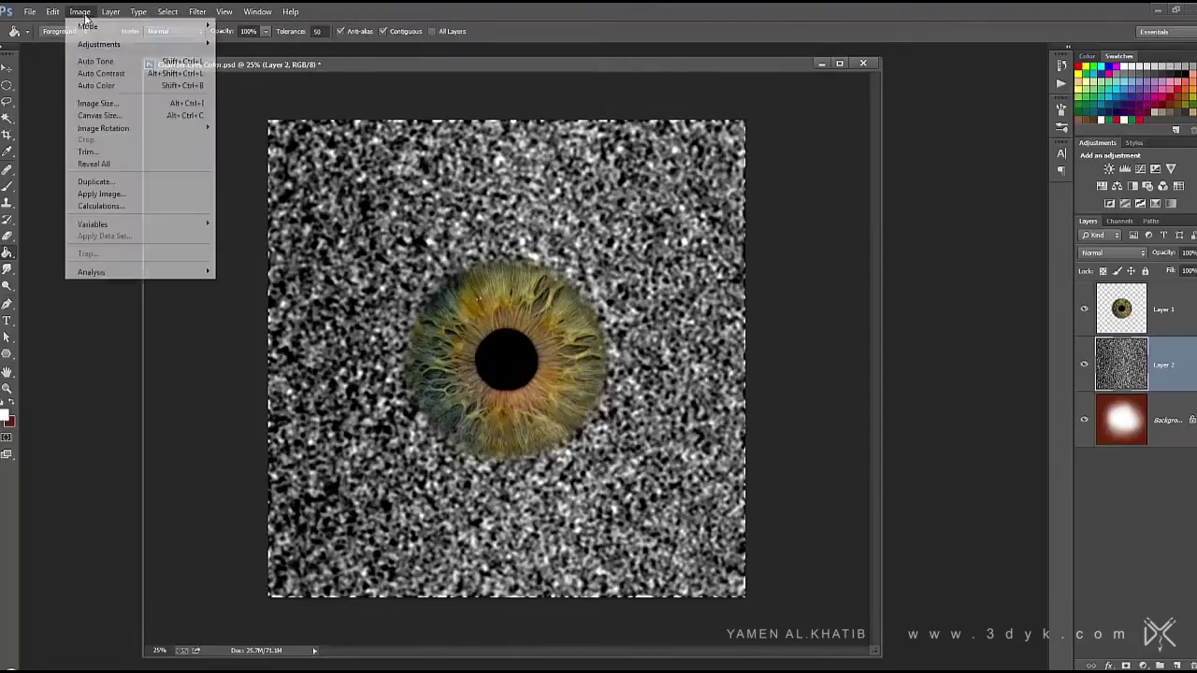
click(253, 129)
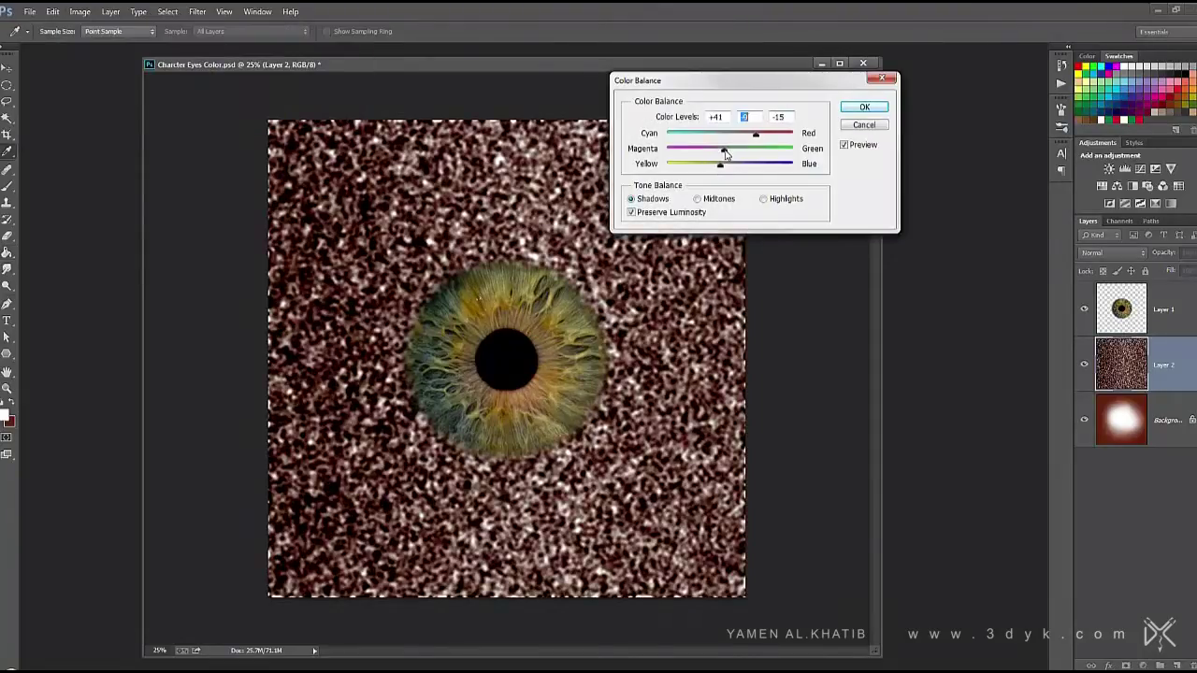
click(864, 107)
Blend Layer 2 as Multiply with a faint 16% fill
click(1113, 252)
click(1122, 315)
key(Down)
key(Down)
key(Up)
key(Up)
key(Up)
drag(1170, 271, 1089, 271)
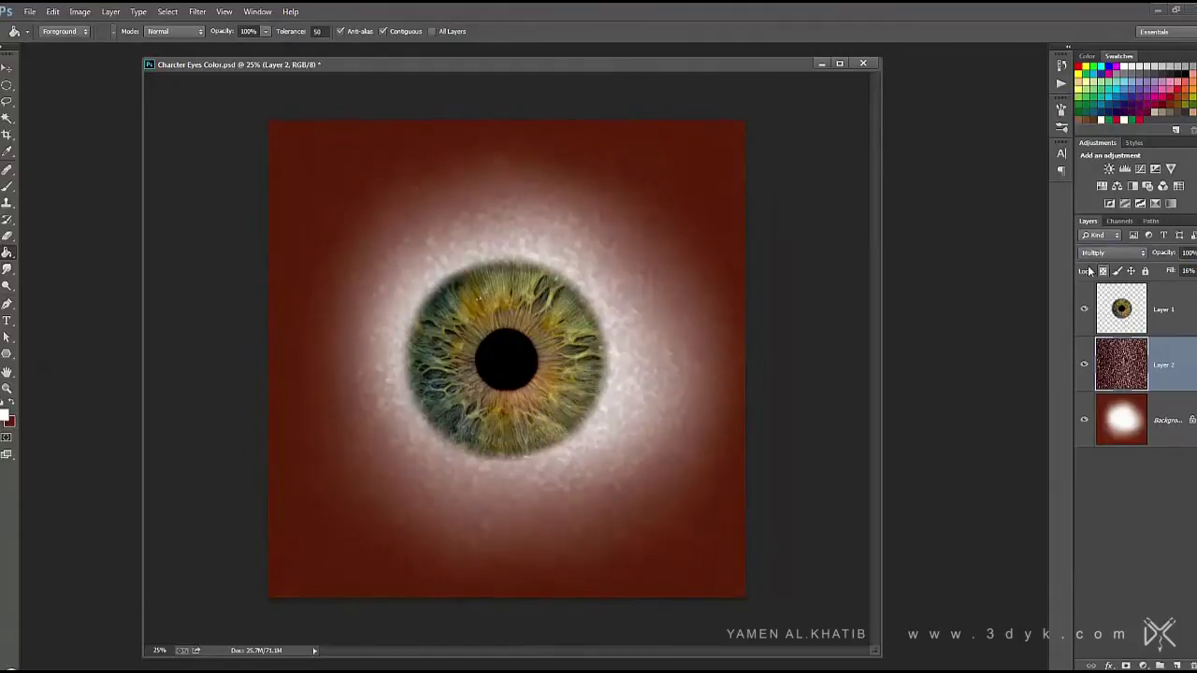
Blur the noise layer softly and return it to Normal blending at full strength
click(197, 11)
click(406, 227)
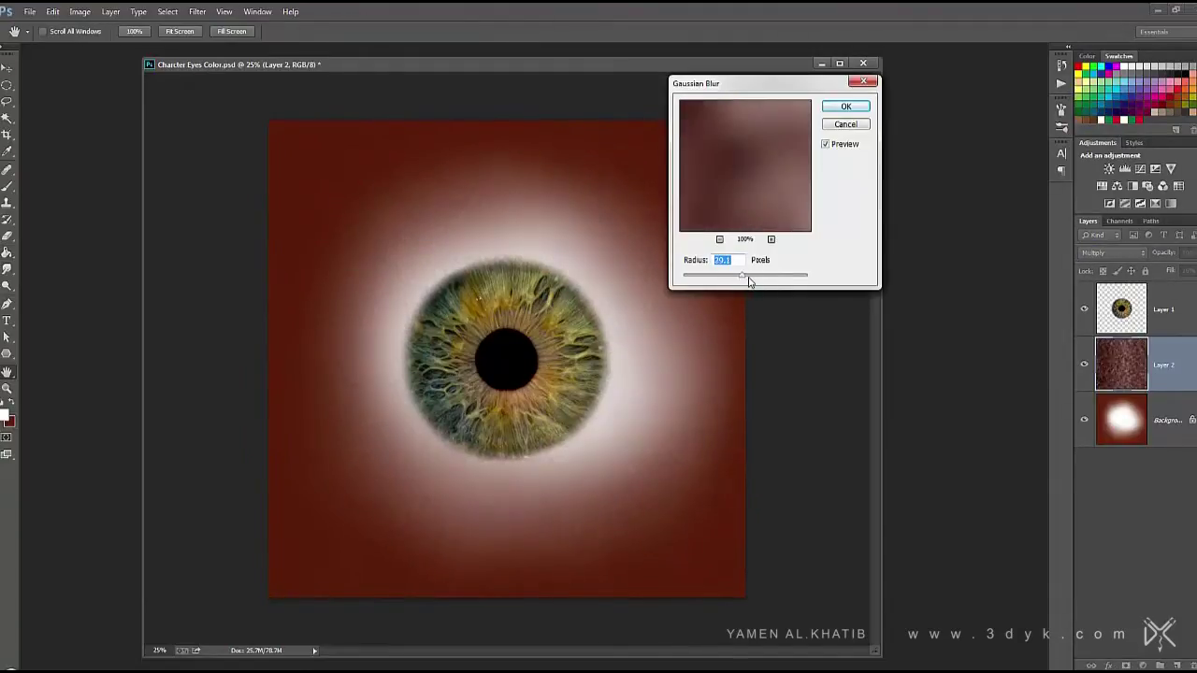
click(845, 105)
click(1113, 252)
click(1094, 271)
Raise the texture's brightness and add another pass of noise grain
click(79, 11)
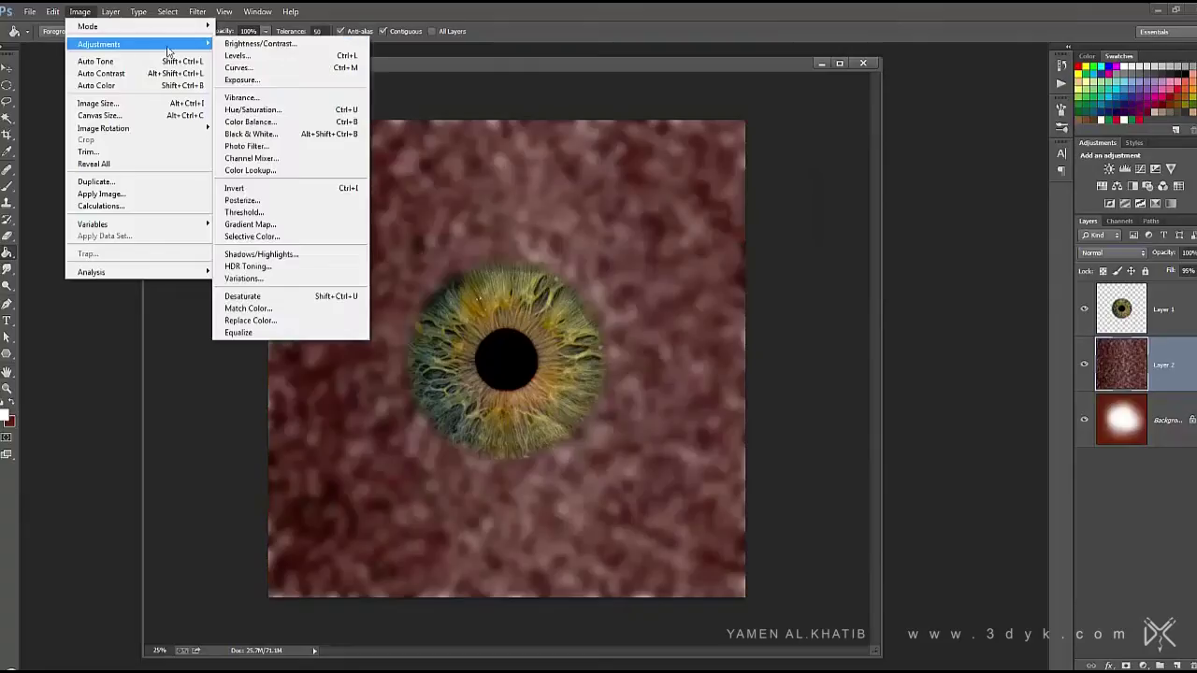
click(262, 43)
drag(756, 160, 768, 160)
click(831, 115)
click(198, 11)
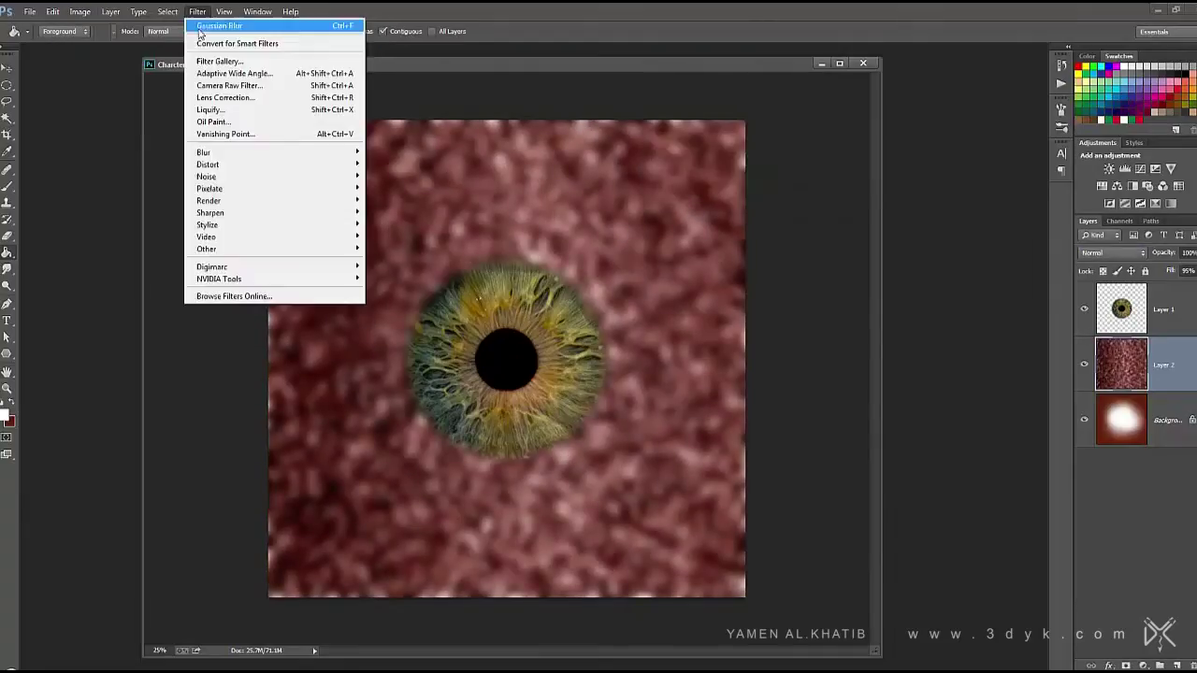
click(402, 177)
click(571, 123)
Blur the grain again and set Layer 2 to Multiply with 59% fill
click(197, 11)
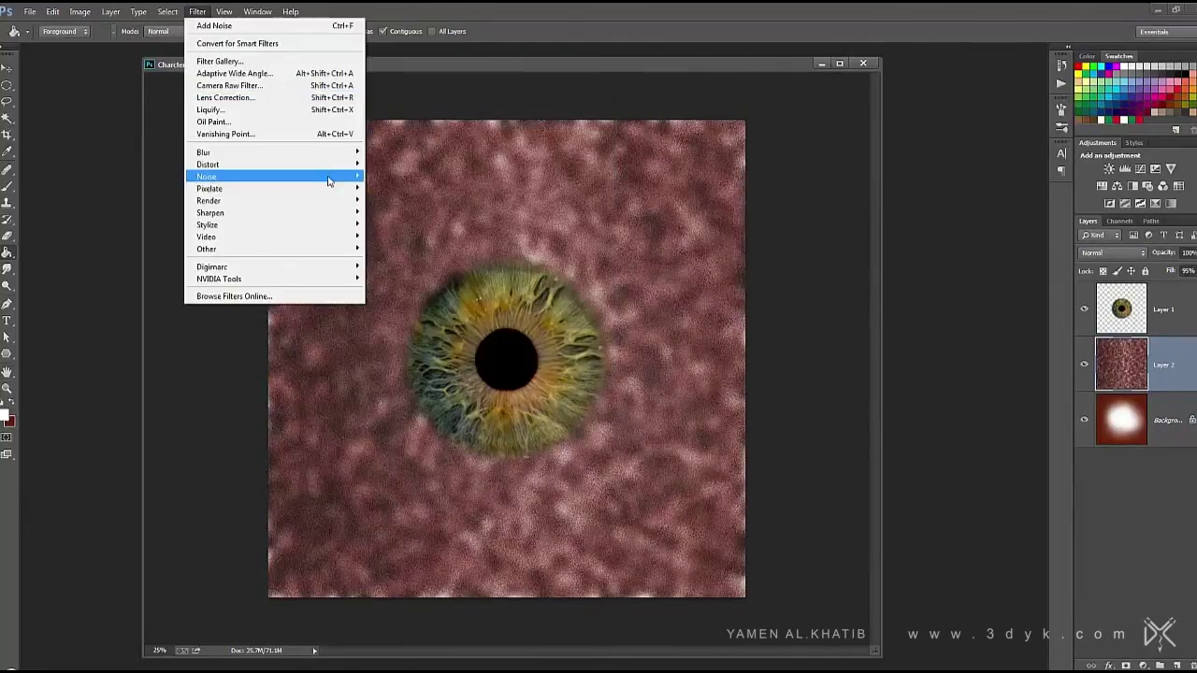
click(418, 227)
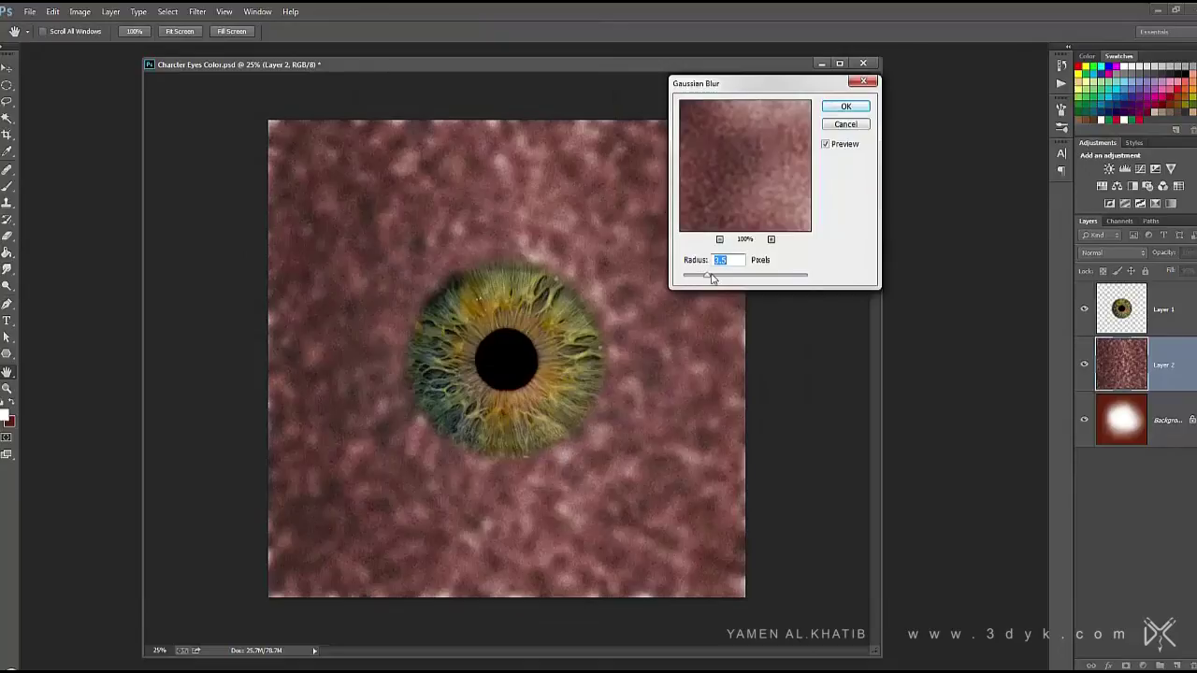
click(845, 106)
click(1113, 253)
click(1099, 305)
drag(1169, 270, 1146, 271)
click(1122, 420)
click(80, 11)
Brighten the Background layer with Brightness/Contrast
click(262, 41)
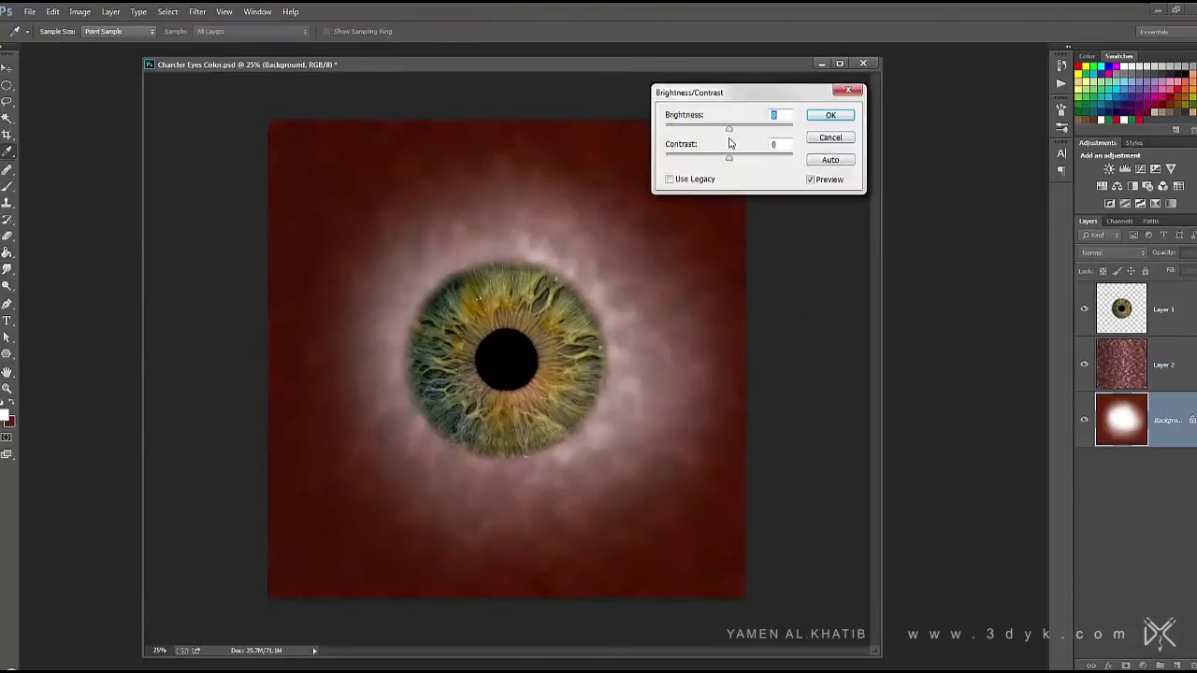
drag(739, 129, 776, 129)
drag(700, 158, 711, 159)
click(836, 115)
Load the iris layer's pixels as a selection, add new Layer 3, and set black paint
click(1160, 309)
right_click(1130, 316)
click(1103, 358)
key(ctrl+shift+alt+n)
click(11, 409)
click(5, 413)
click(908, 193)
Paint a soft black shadow along the iris rim with a 125 px brush
key(b)
right_click(534, 232)
text(125)
key(Return)
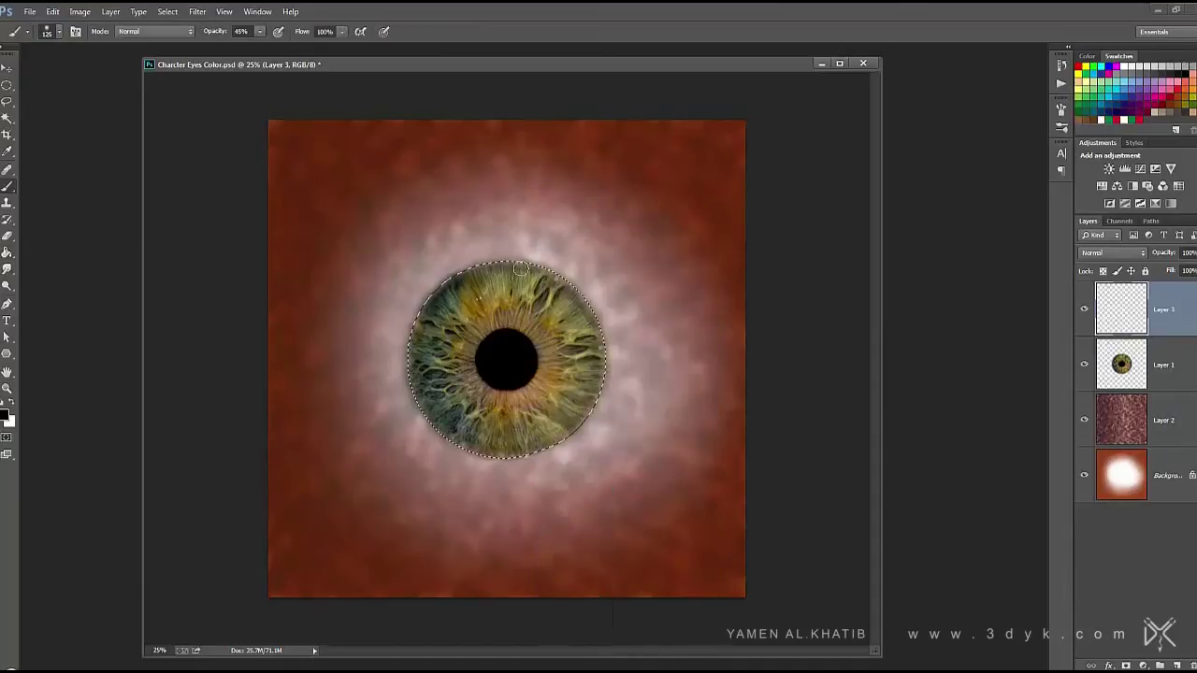
drag(432, 290, 523, 473)
mouse_move(617, 325)
mouse_down()
mouse_move(416, 318)
mouse_move(542, 444)
mouse_up()
Darken the whole iris rim with a full-opacity 300 px brush, then deselect
key(0)
key(bracketright)
key(bracketright)
key(bracketright)
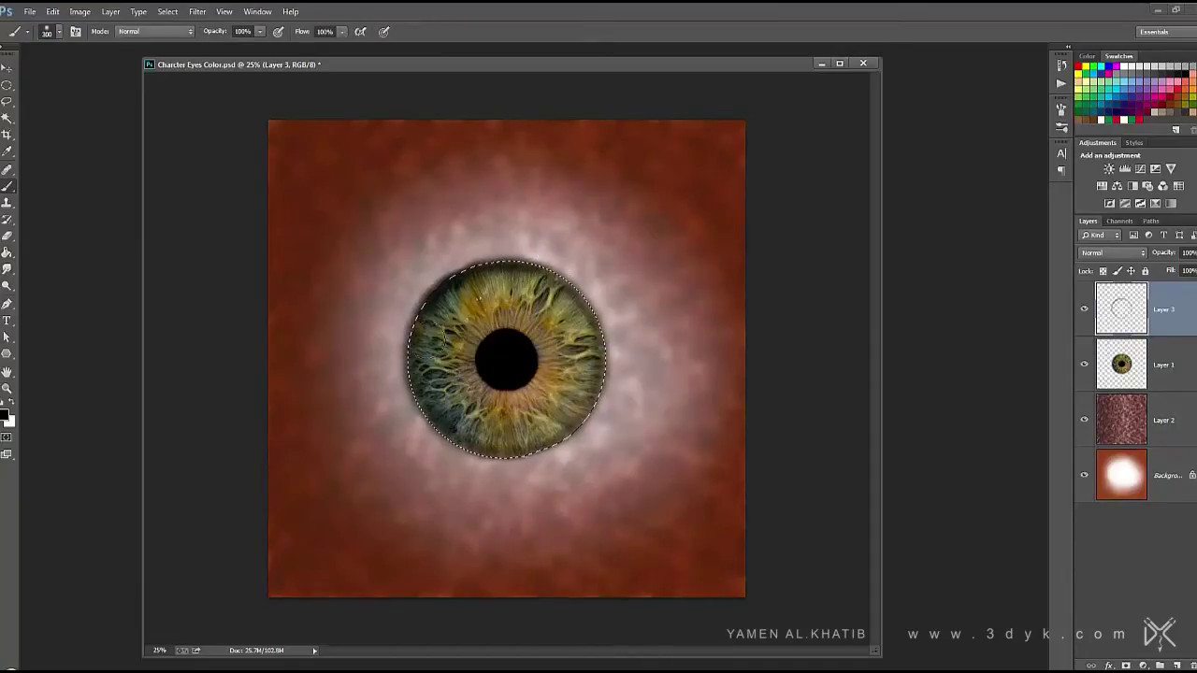
drag(411, 318, 606, 459)
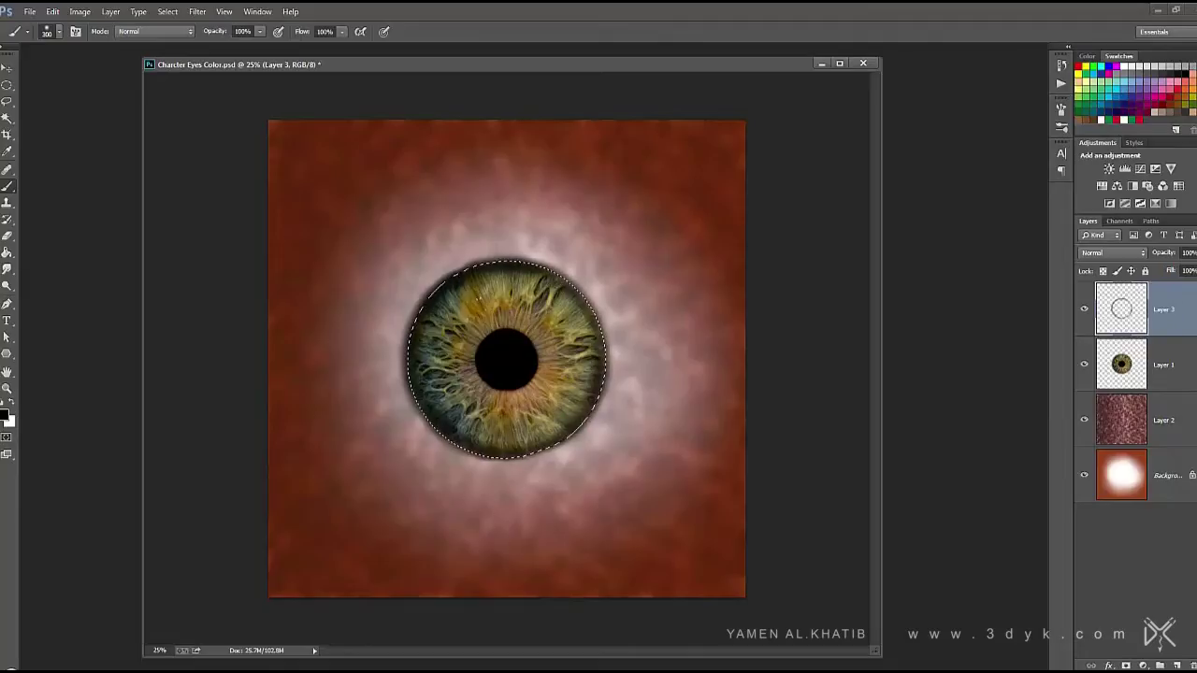
key(ctrl+d)
Merge the texture layer down into the Background
key(m)
click(1159, 475)
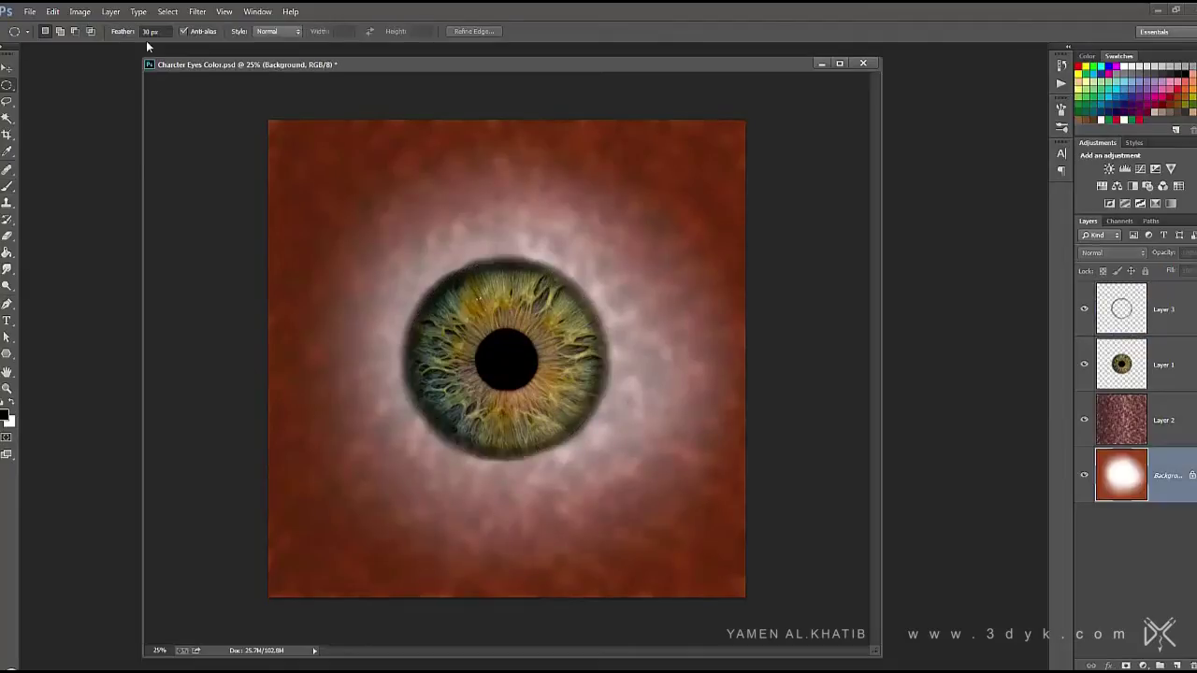
click(1160, 420)
click(111, 12)
Desaturate the Background to -28 saturation with Hue/Saturation
click(147, 396)
click(79, 11)
click(271, 125)
drag(842, 257, 822, 261)
click(981, 164)
Brighten the Background with Levels by lowering the white input
click(80, 11)
click(243, 59)
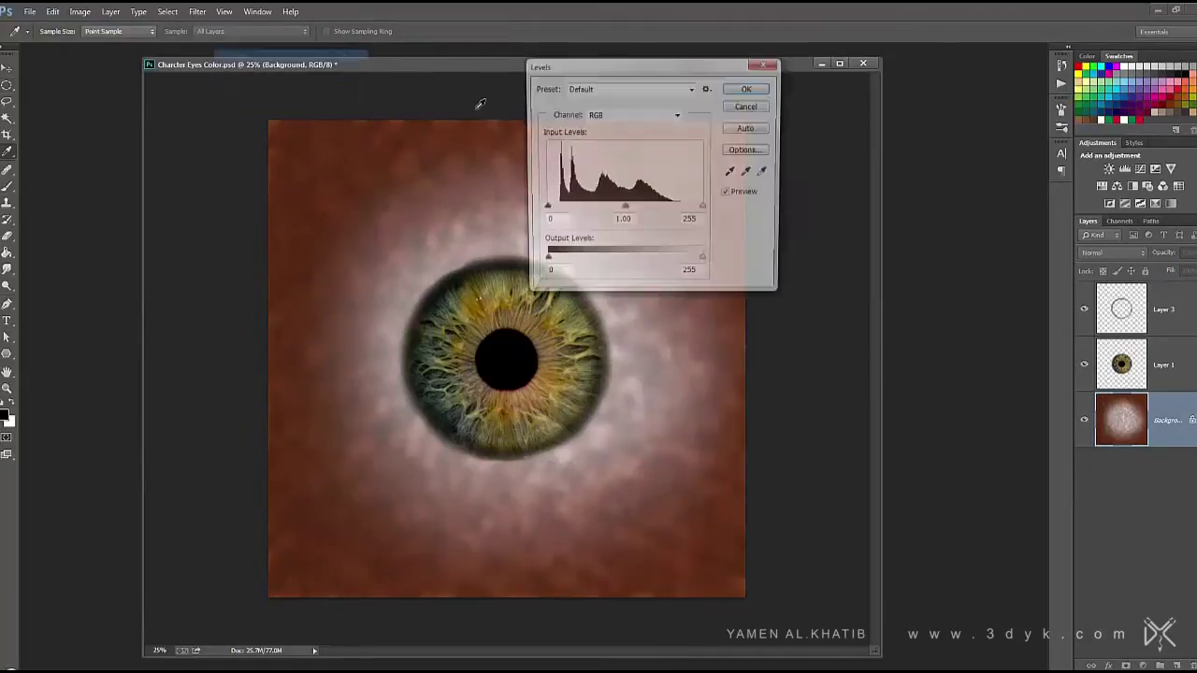
drag(623, 208, 629, 213)
drag(704, 209, 670, 209)
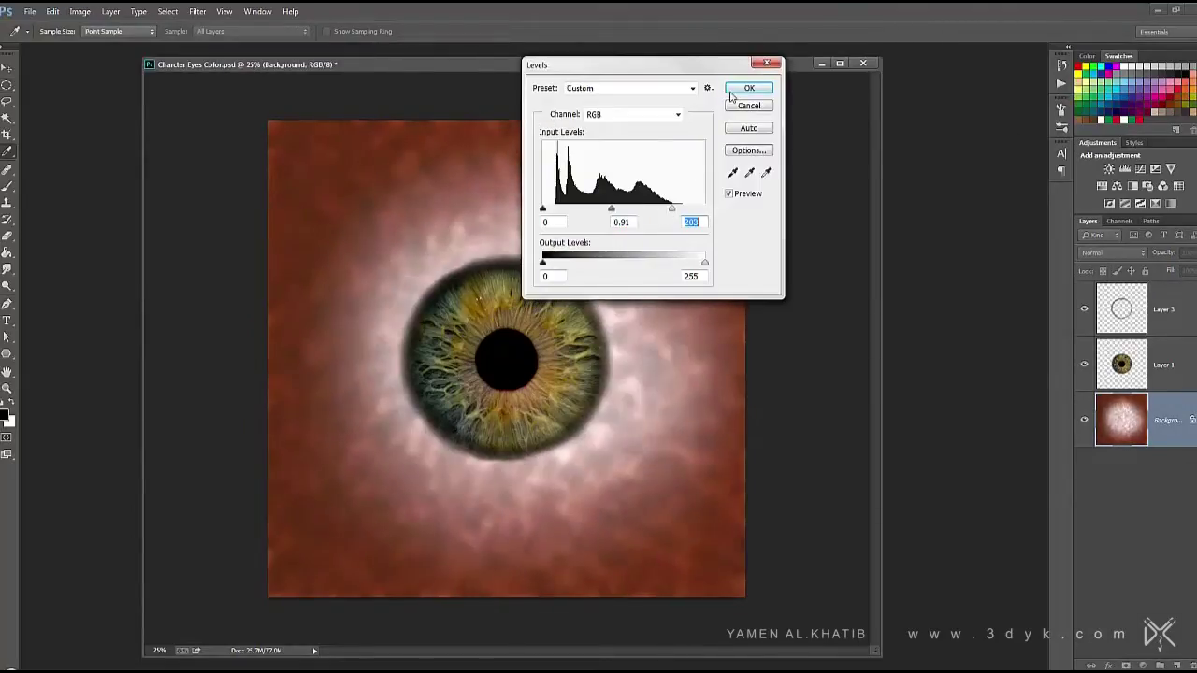
click(734, 90)
Add new empty Layer 4 and select the 364 brush preset for veins
key(ctrl+shift+alt+n)
key(ctrl+plus)
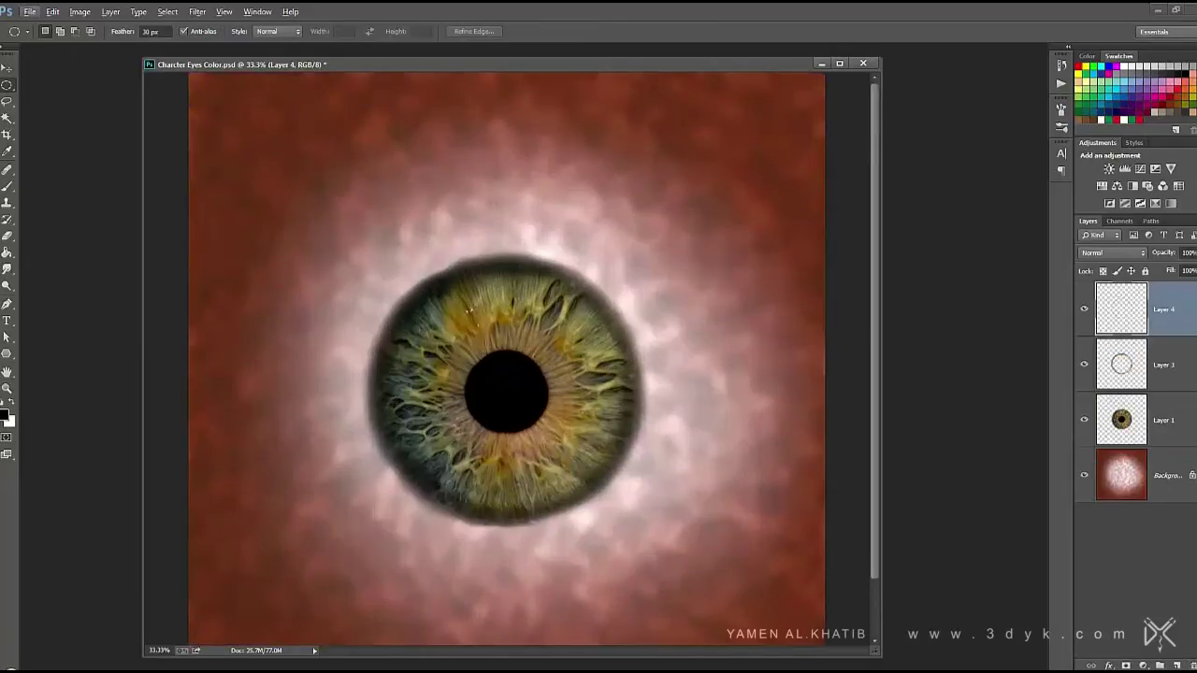
key(b)
right_click(310, 165)
click(376, 491)
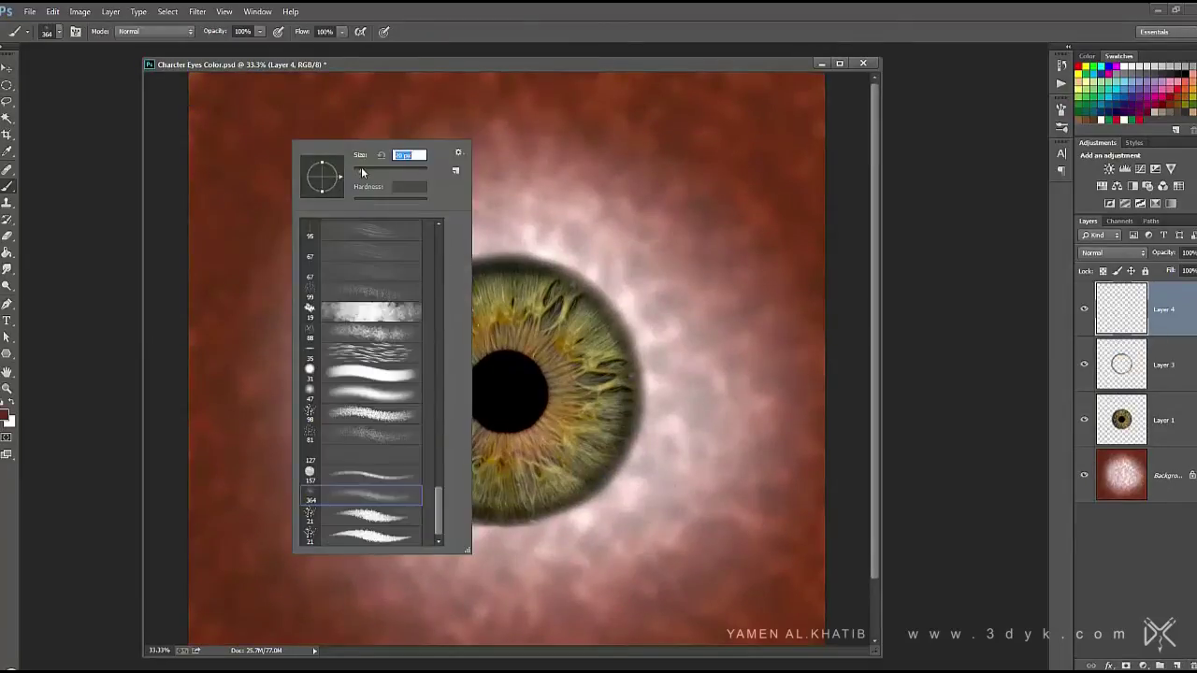
click(509, 164)
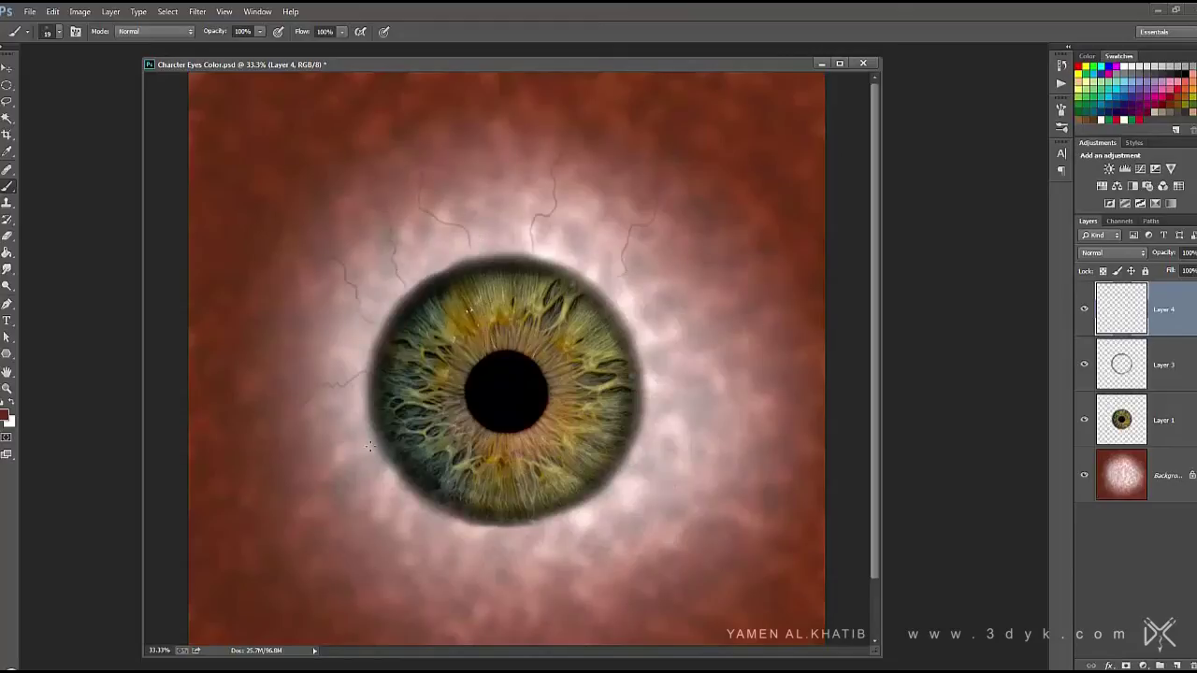
Paint veins on Layer 4, enlarging the brush to 34
scroll(418, 517, down, 3)
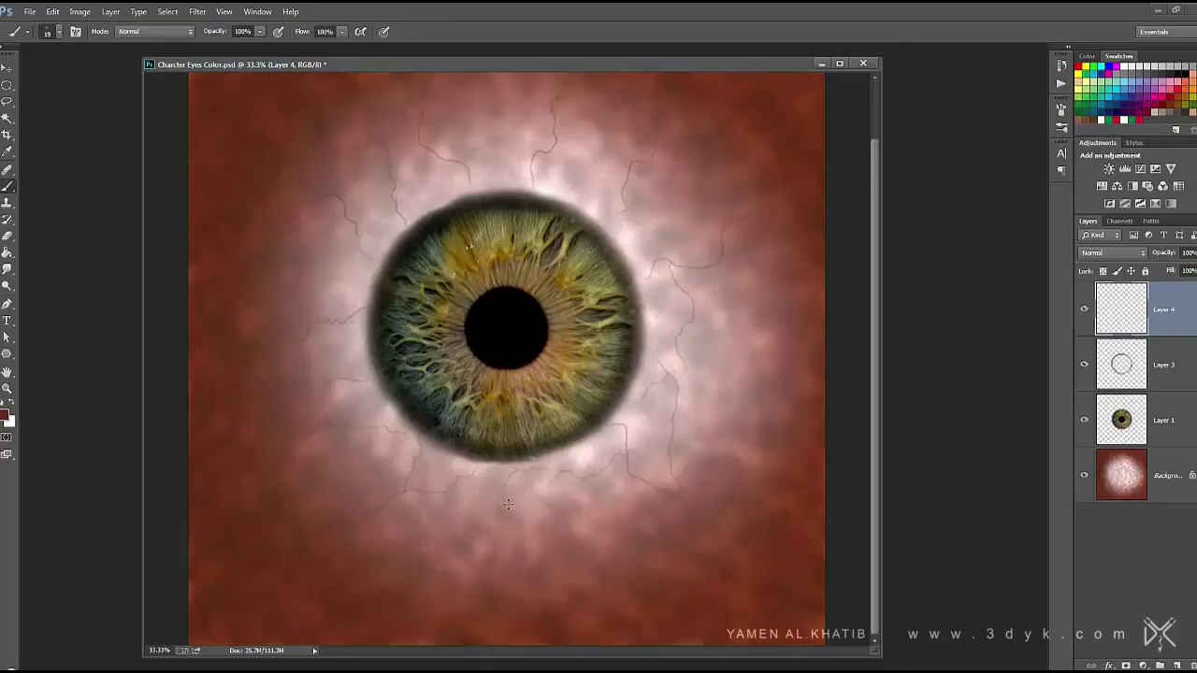
scroll(562, 577, up, 3)
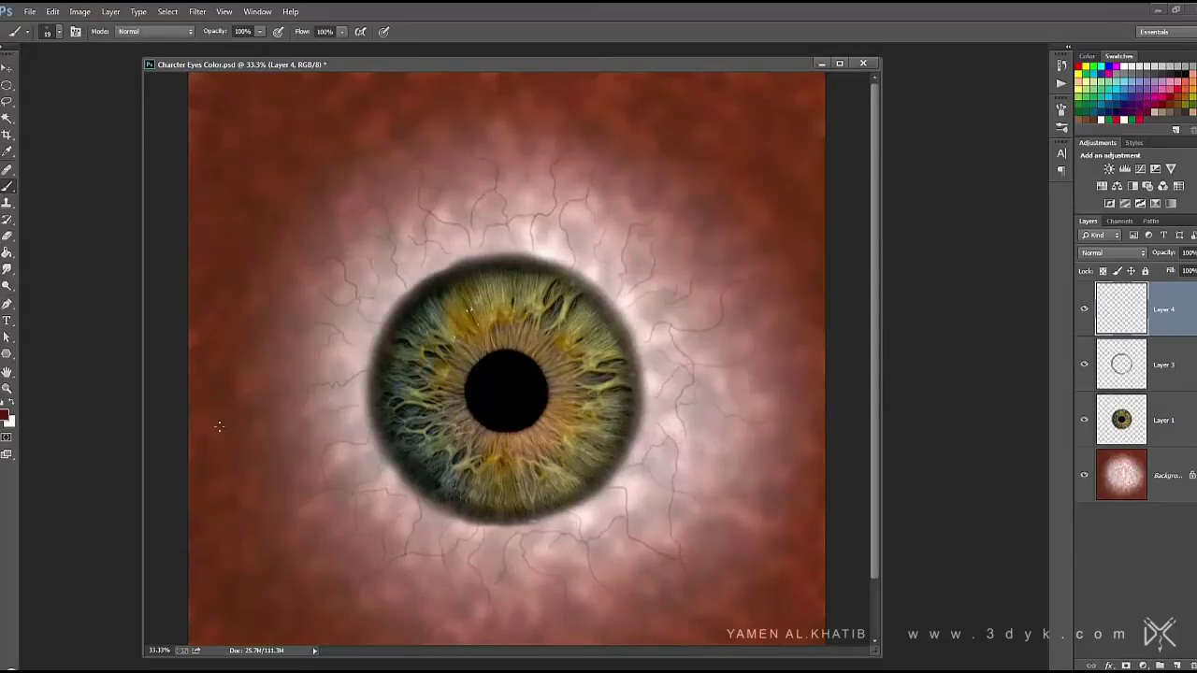
drag(585, 64, 591, 47)
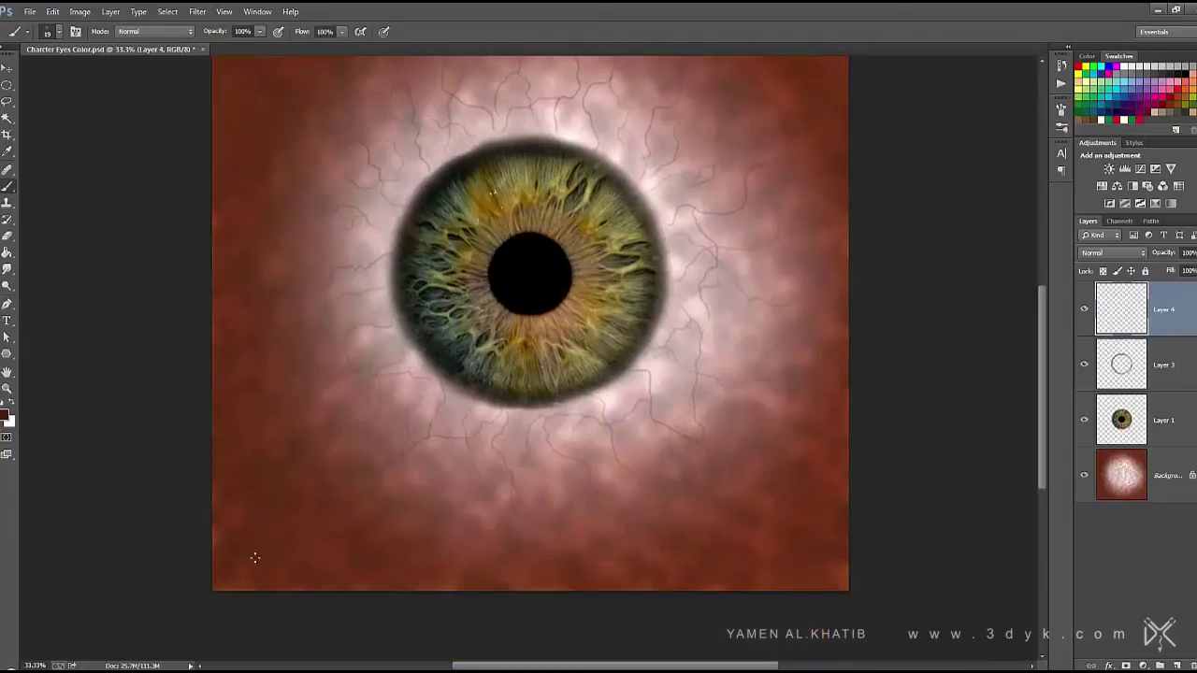
scroll(826, 511, up, 3)
scroll(748, 468, right, 3)
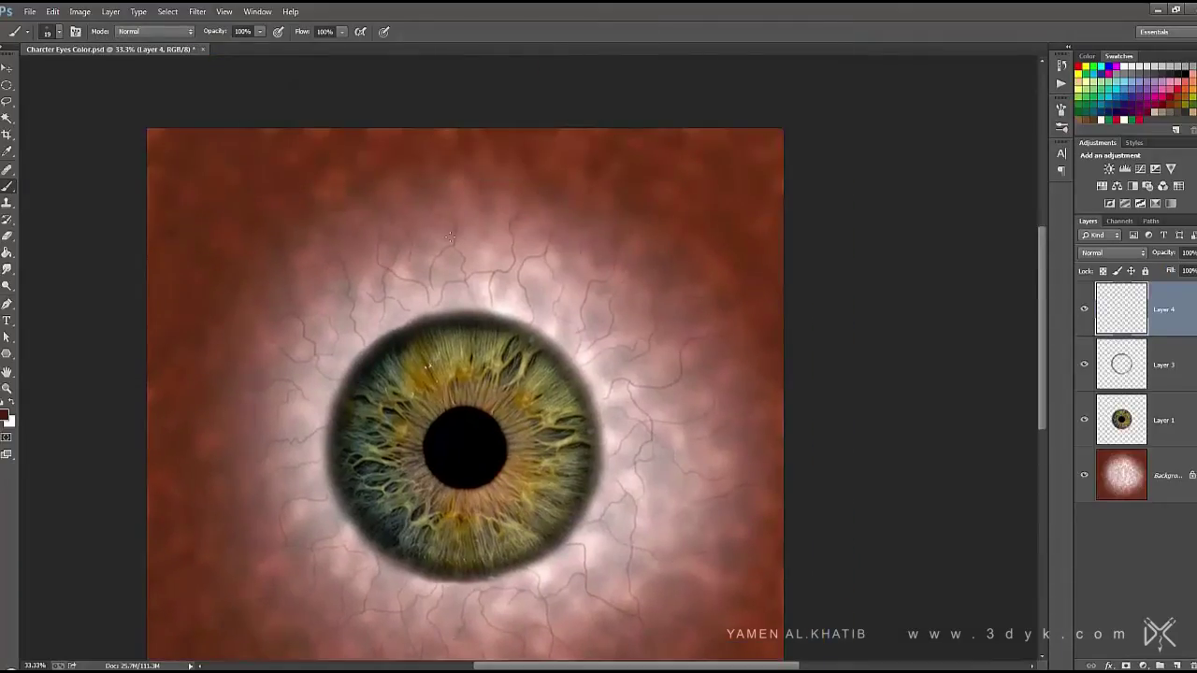
scroll(450, 238, down, 3)
scroll(450, 237, left, 3)
right_click(421, 229)
drag(499, 265, 542, 258)
key(Return)
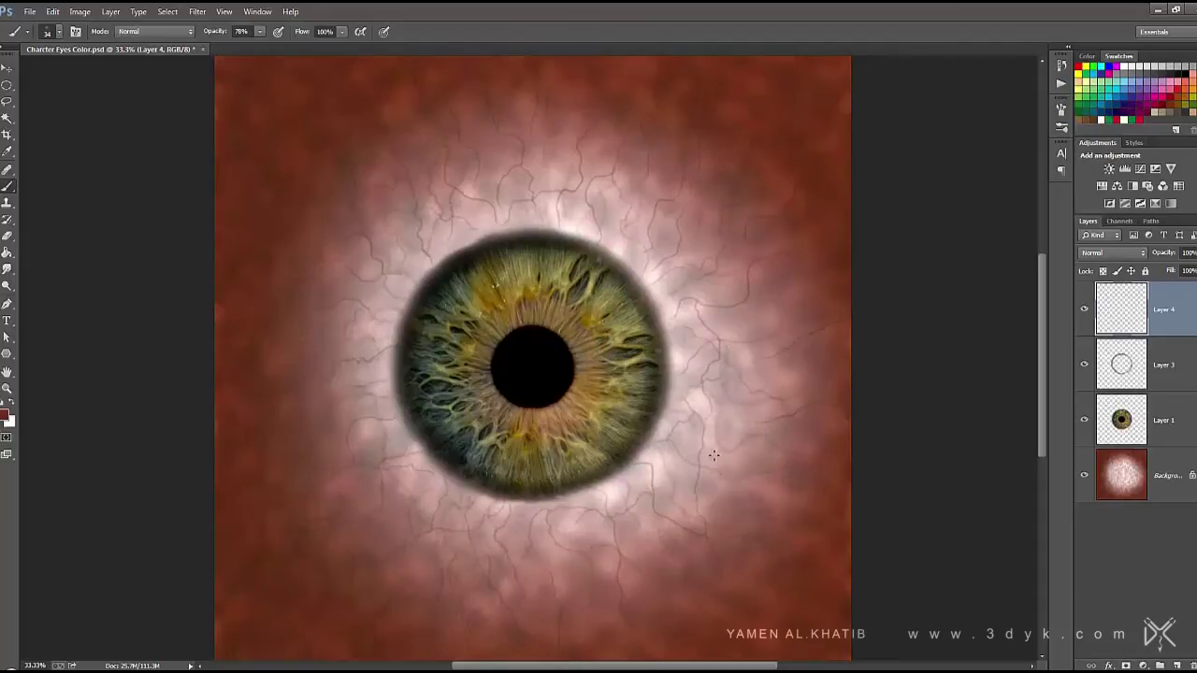
At 50% zoom, switch to a fine brush tip and a slightly different vein colour
key(ctrl+plus)
right_click(617, 257)
drag(690, 292, 677, 291)
key(Return)
click(3, 414)
click(652, 299)
key(Return)
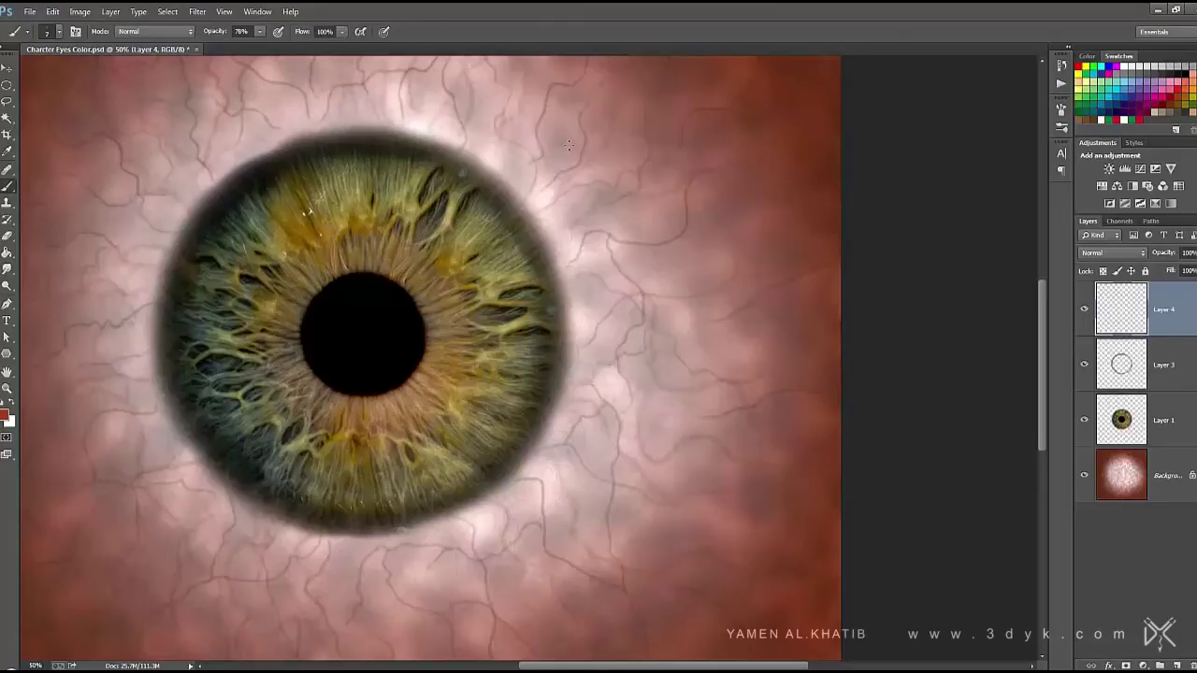
Paint fine veins across the left and right sides of the eye white
scroll(568, 145, up, 3)
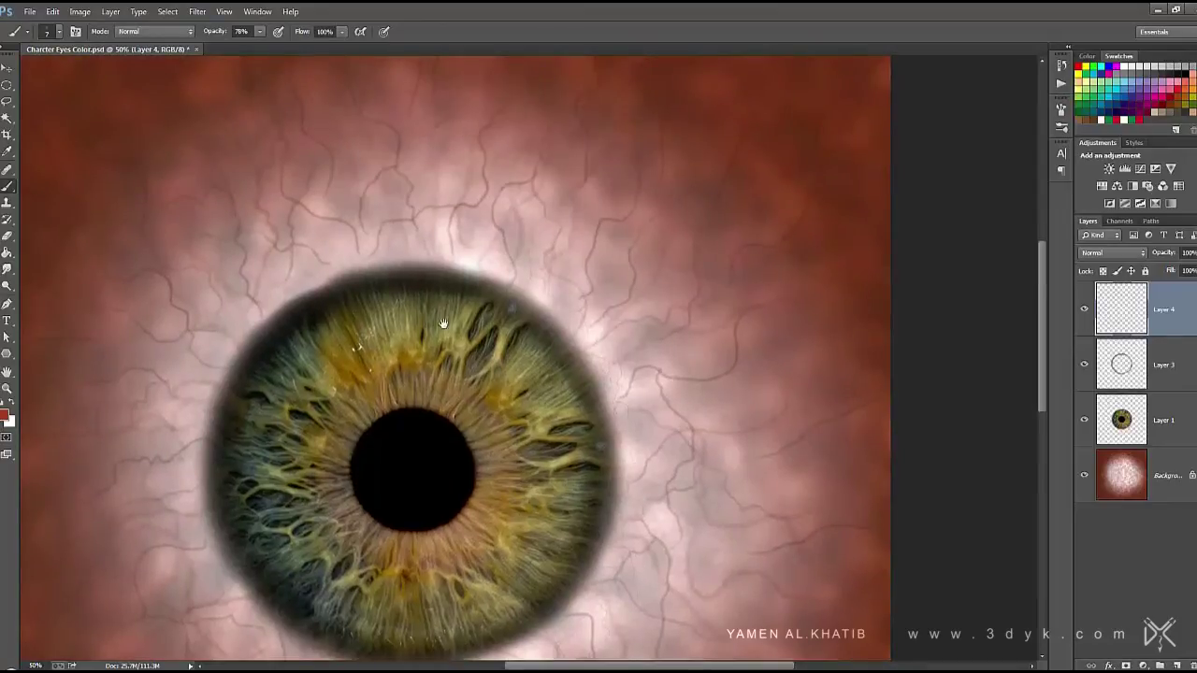
drag(443, 324, 463, 342)
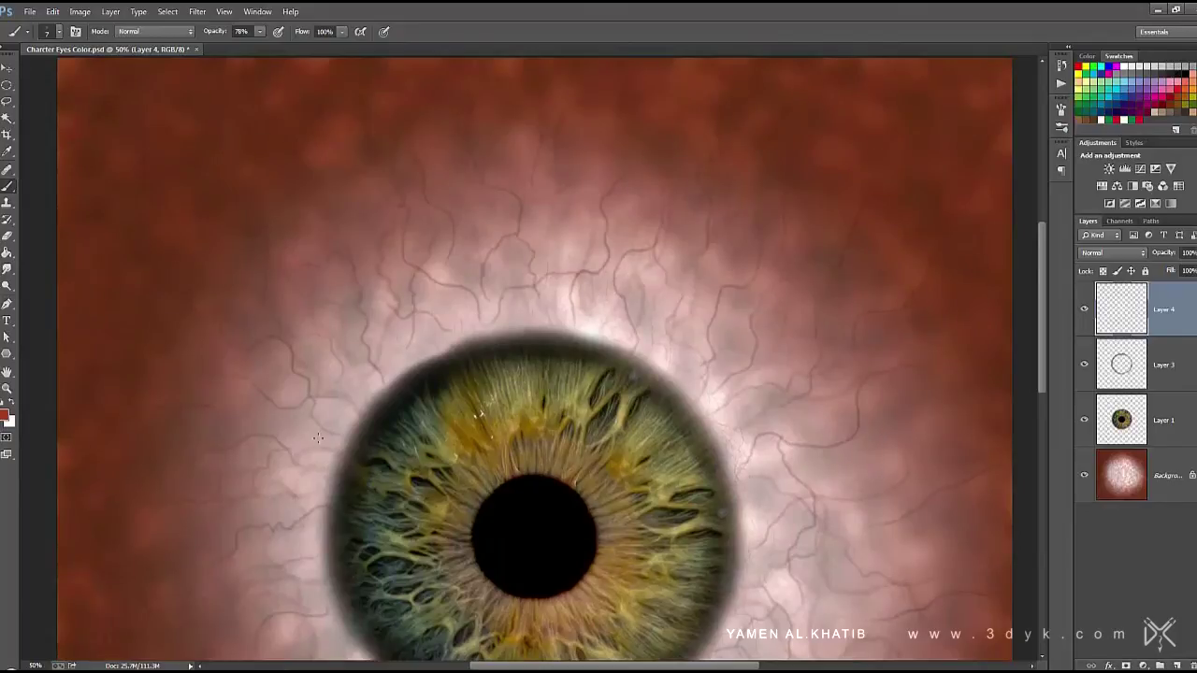
scroll(244, 430, down, 3)
drag(369, 518, 371, 329)
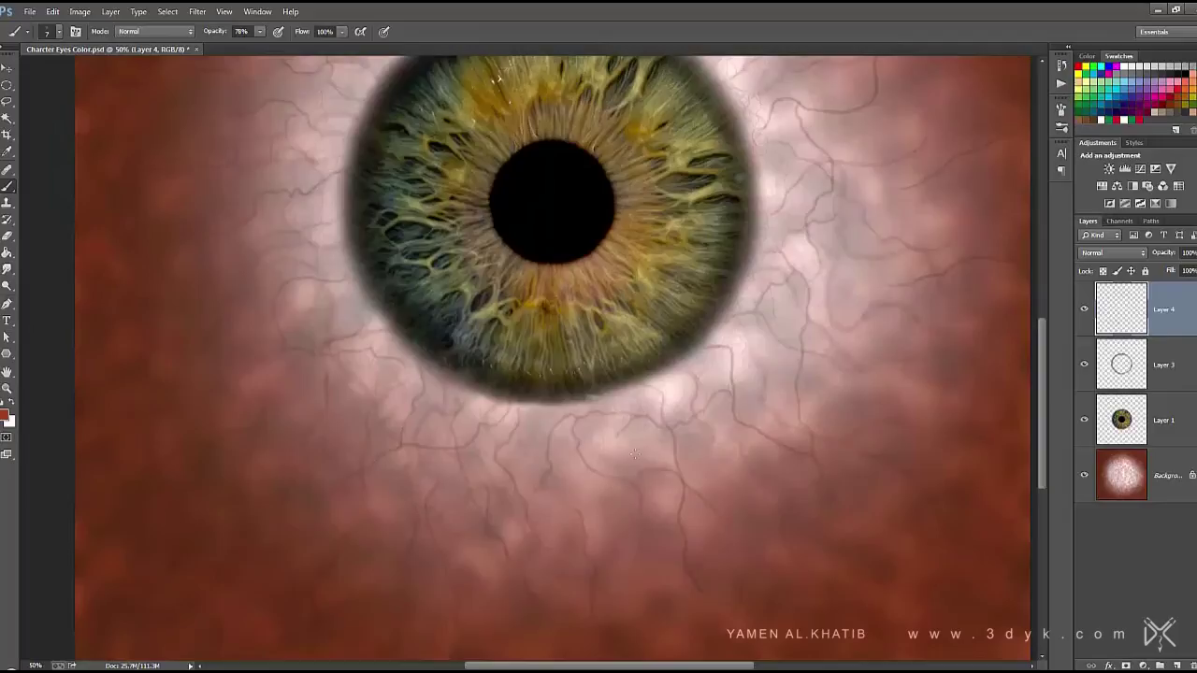
drag(634, 455, 509, 515)
drag(434, 432, 730, 449)
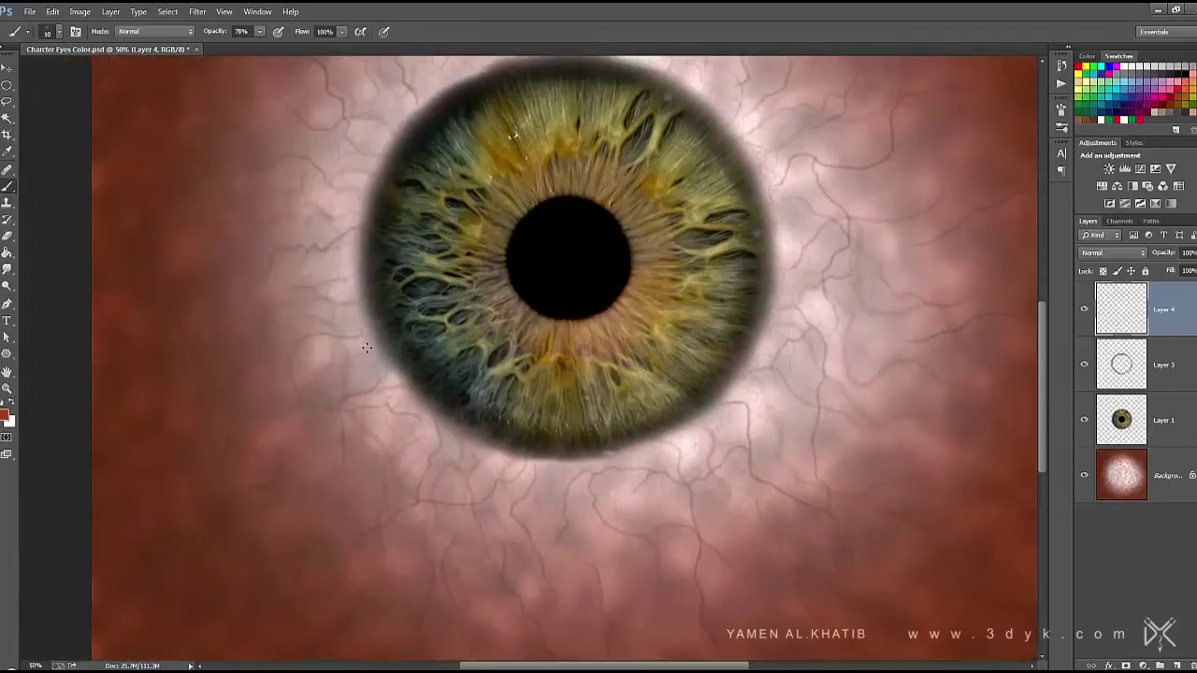
drag(378, 56, 322, 229)
Shift the iris layer toward red and slightly toward yellow with Color Balance
click(1164, 419)
click(80, 11)
click(271, 120)
drag(721, 172, 719, 172)
drag(729, 133, 766, 145)
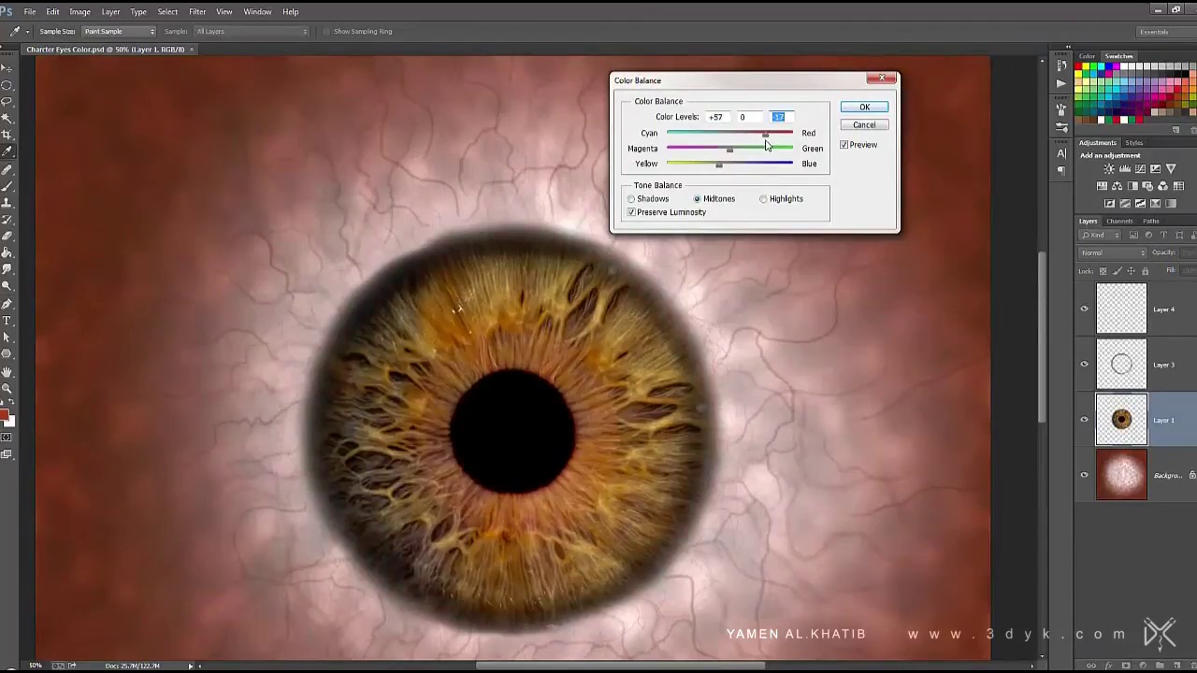
key(Return)
Reduce the iris saturation and darken it with a Levels black input of 30
click(80, 11)
click(272, 110)
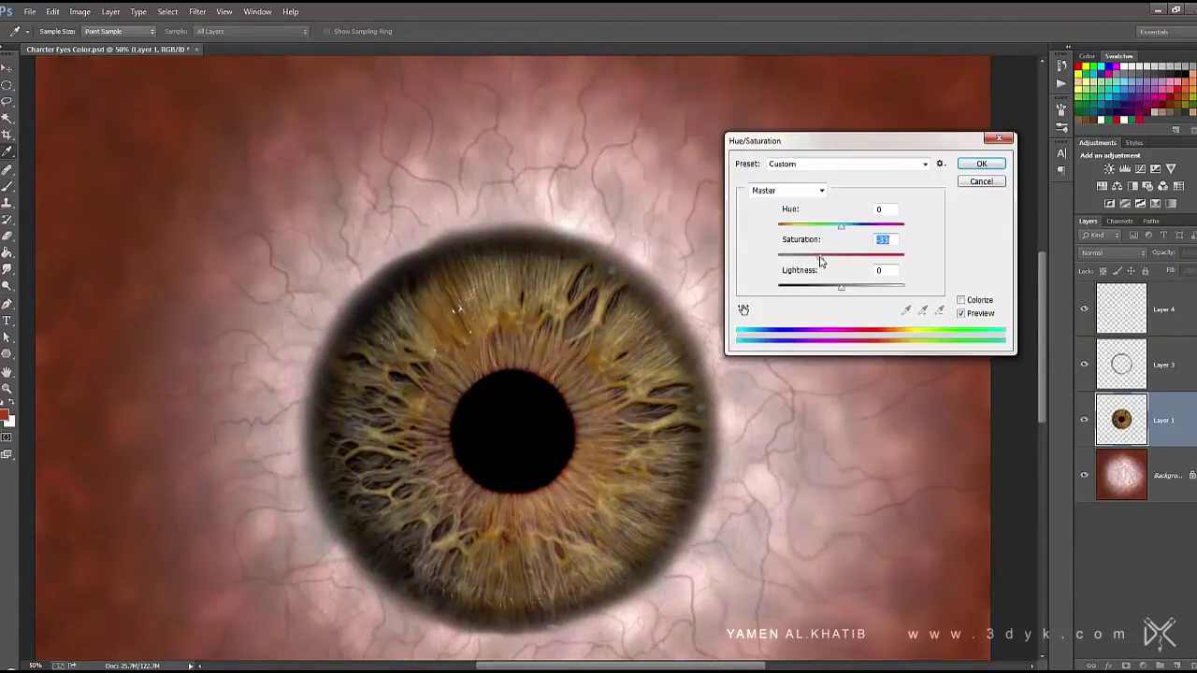
click(981, 165)
click(80, 11)
click(281, 55)
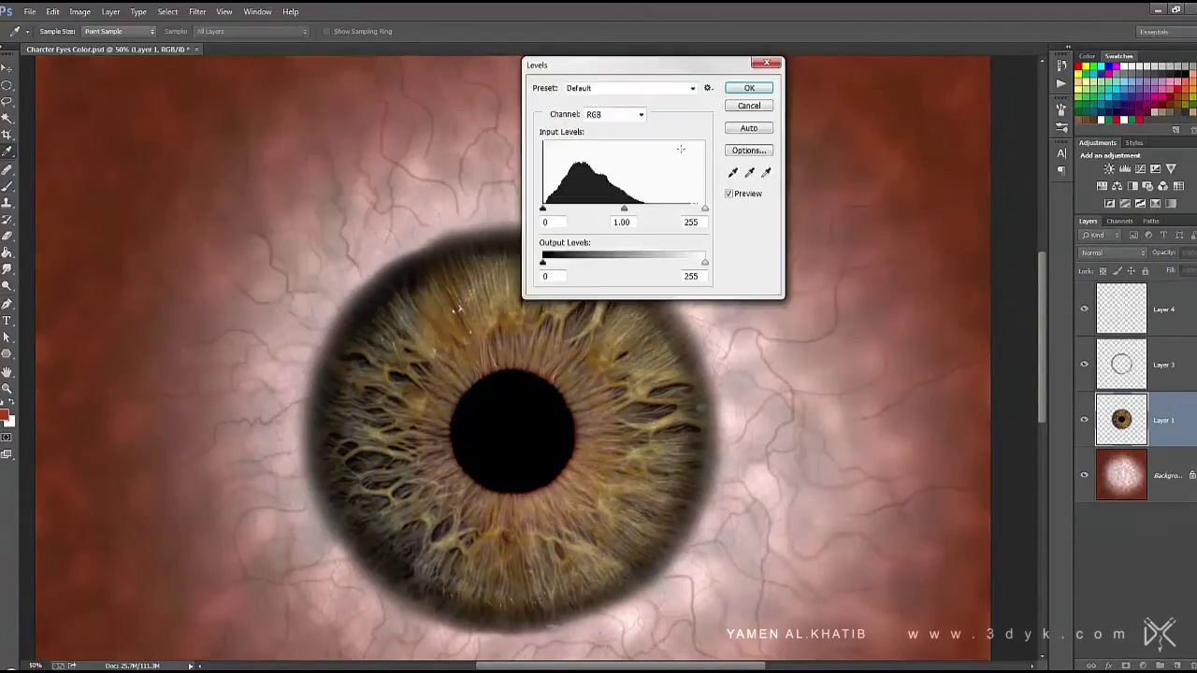
drag(545, 207, 648, 208)
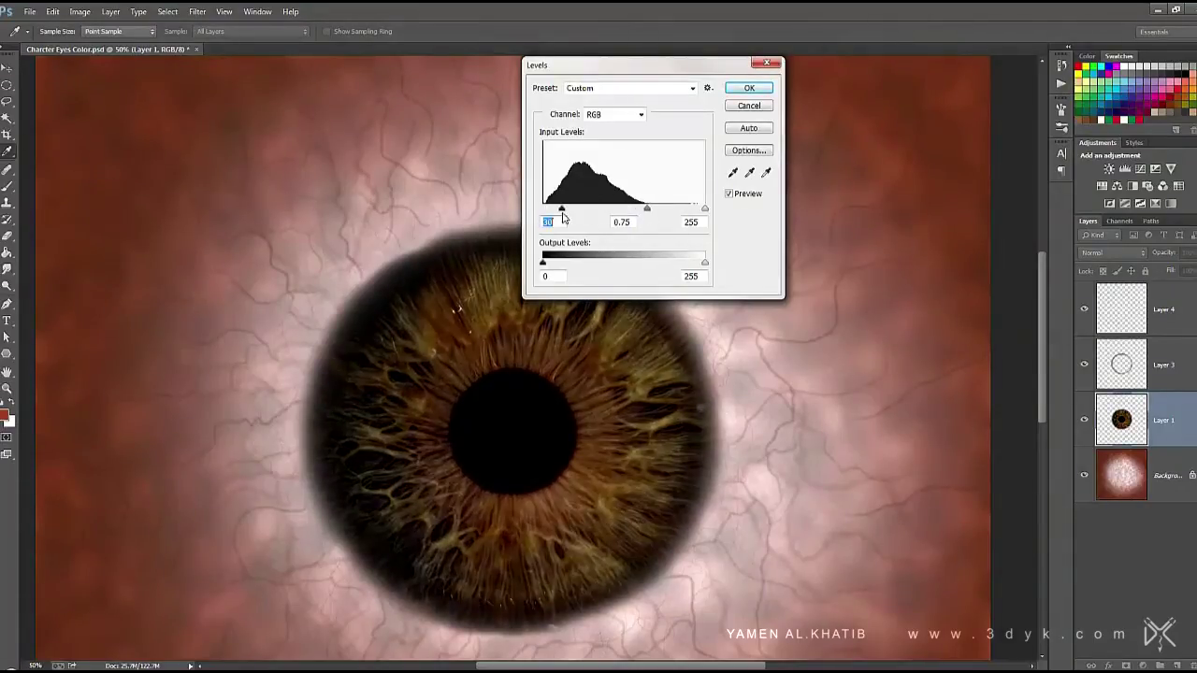
click(749, 87)
Add new Layer 5 above Layer 3 with cyan as the brush colour
click(80, 11)
click(315, 112)
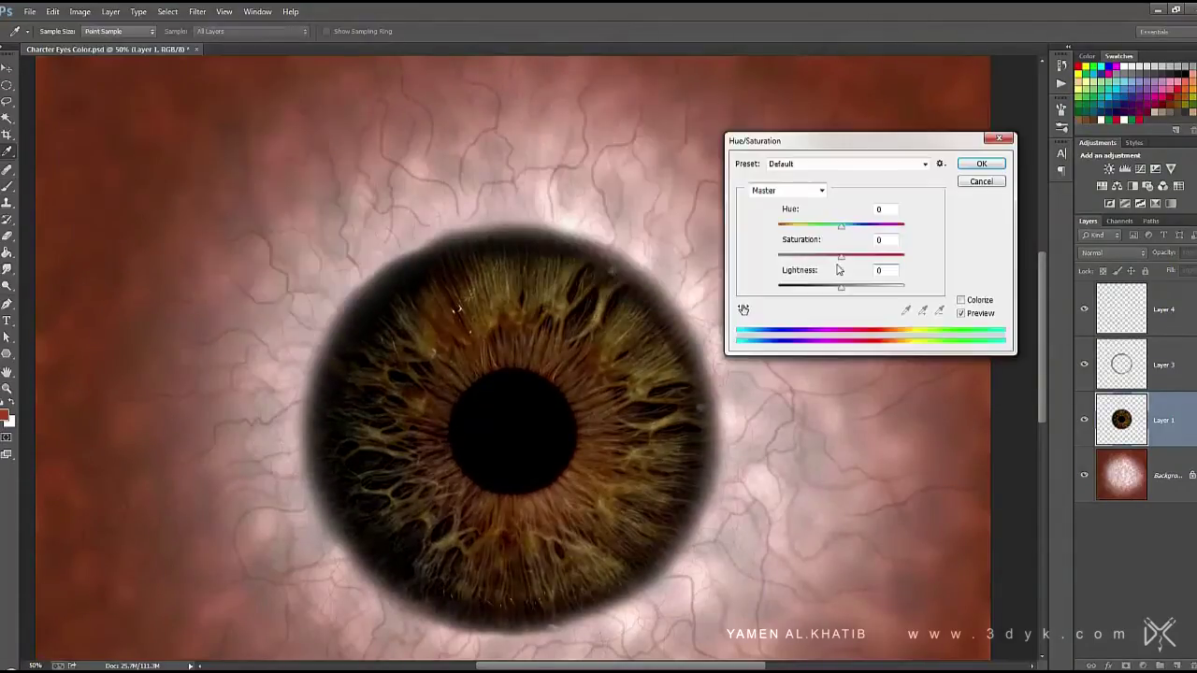
click(974, 166)
key(b)
click(1156, 369)
key(ctrl+shift+alt+n)
click(793, 280)
key(Return)
right_click(280, 191)
Paint a cyan ring with a 64 px brush, blend it Linear Burn at lower opacity
alt+right_drag(512, 219, 584, 267)
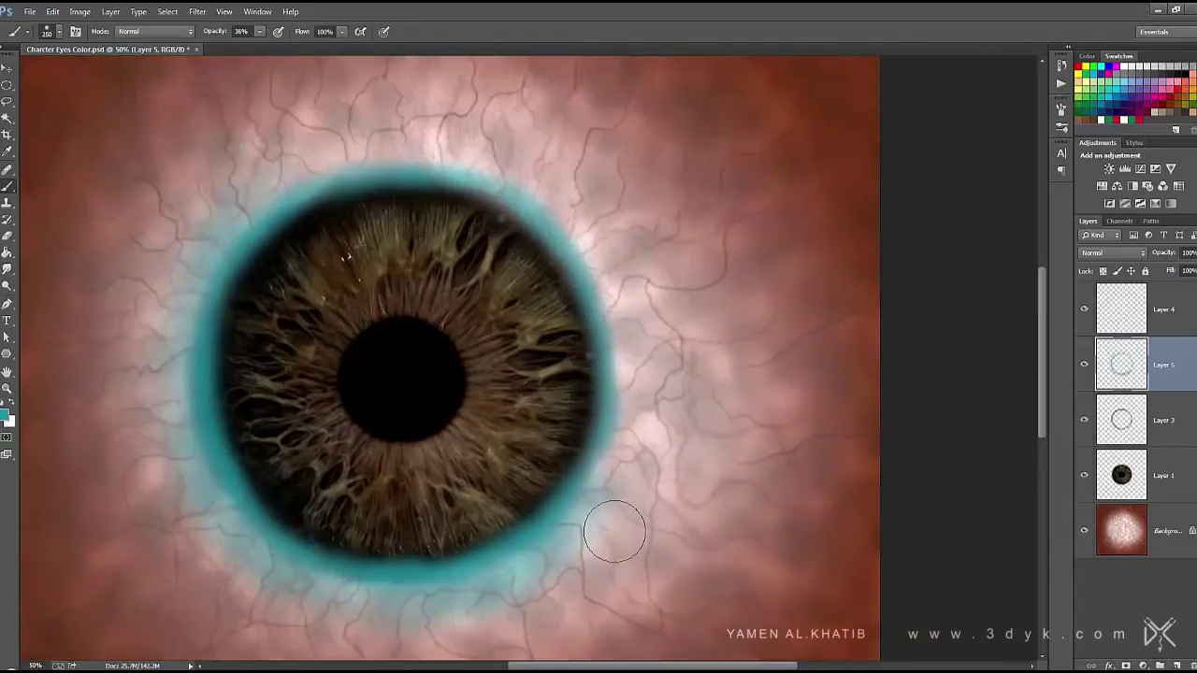
click(1112, 252)
click(1117, 321)
scroll(1118, 259, down, 1)
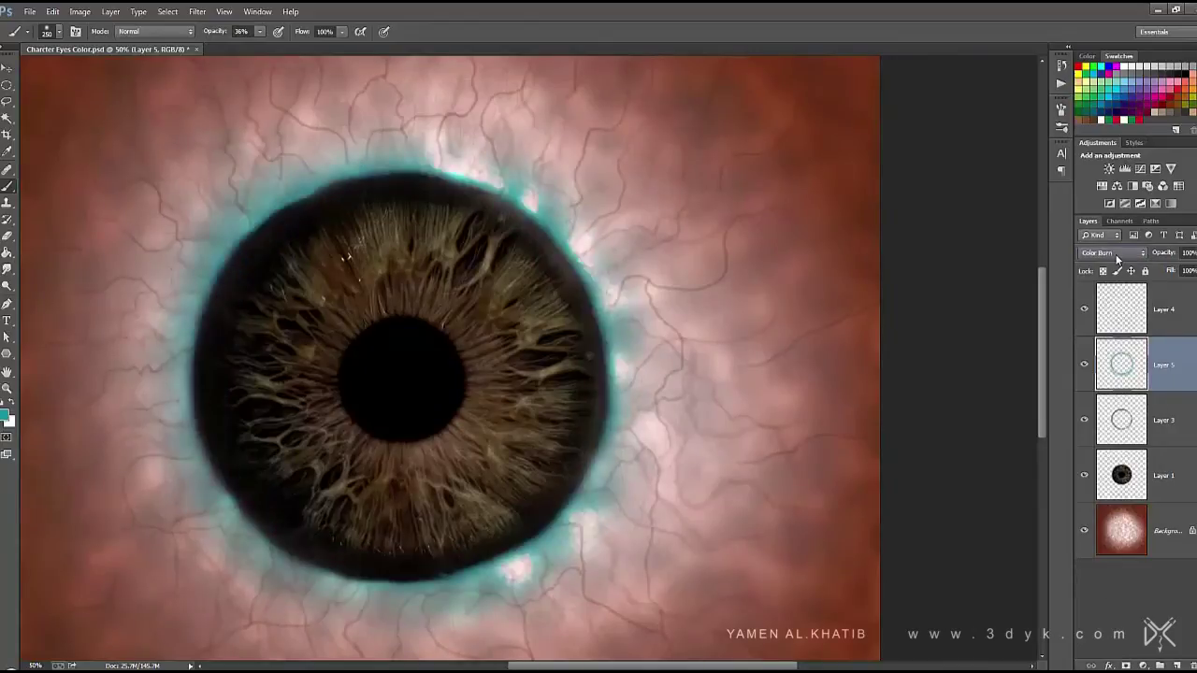
scroll(1118, 259, down, 2)
drag(1163, 253, 1139, 254)
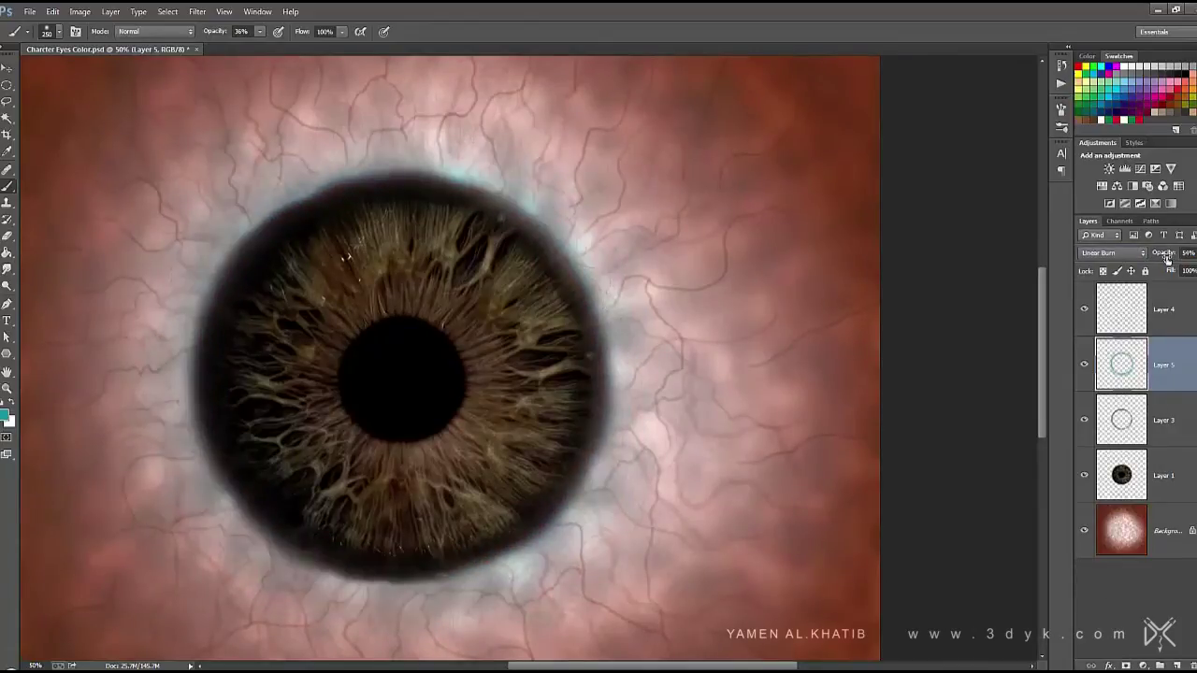
Tone down the cyan ring's colour with Hue/Saturation
click(74, 13)
click(294, 111)
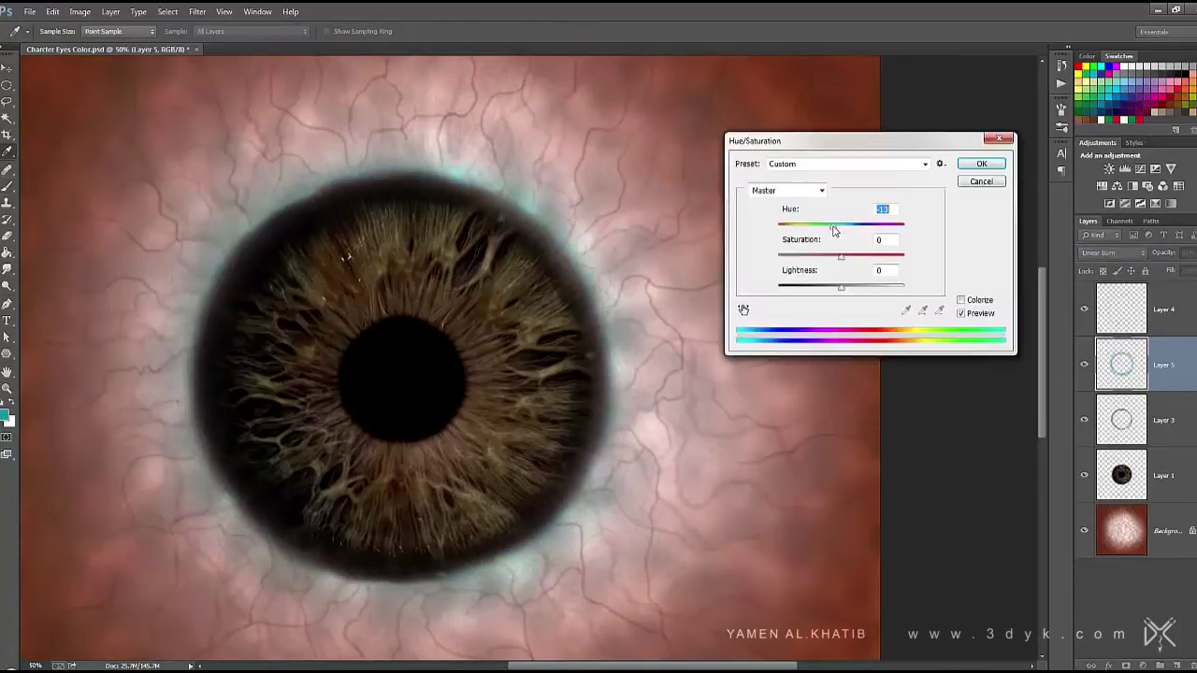
drag(841, 286, 821, 288)
click(968, 168)
Switch the ring layer's blend mode to Multiply with 45% fill
click(1112, 252)
click(1108, 313)
key(ctrl+minus)
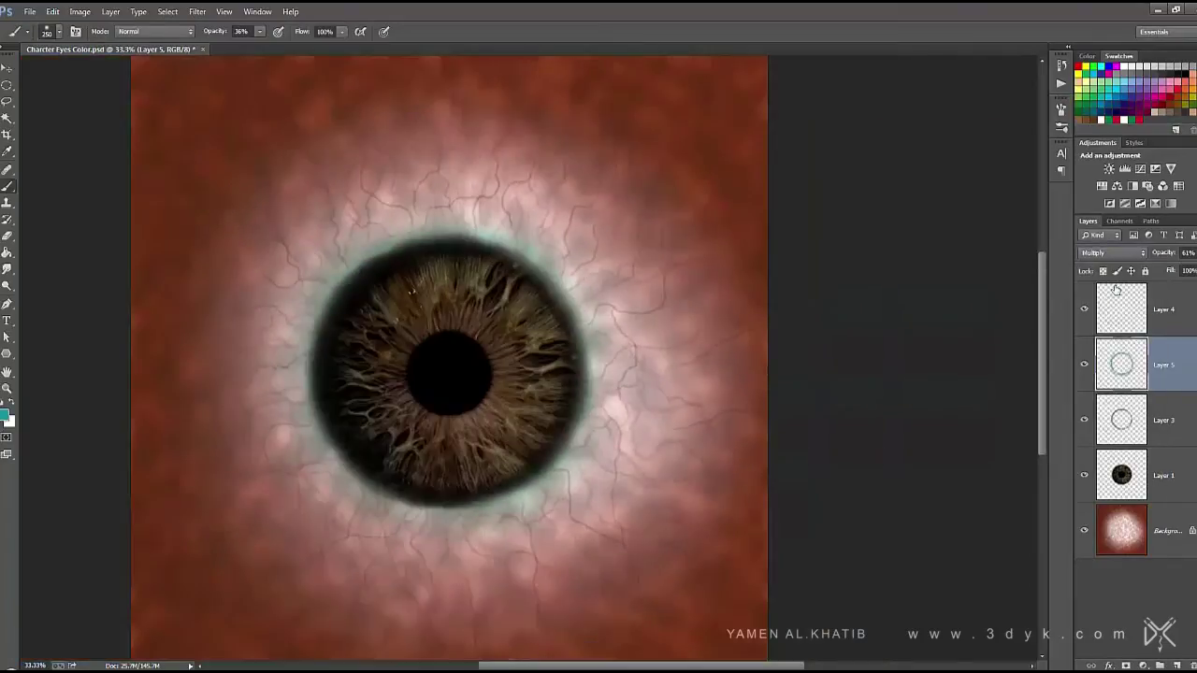
drag(1169, 270, 1147, 271)
key(ctrl+minus)
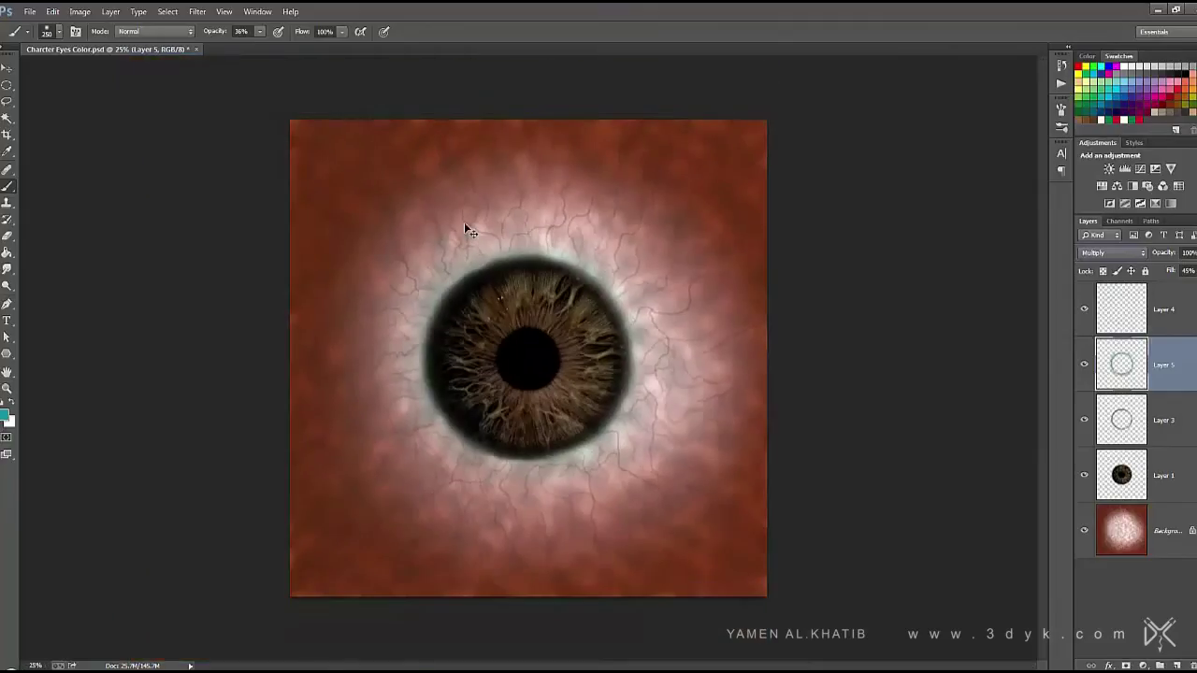
click(1135, 507)
click(80, 11)
Shift the Background's hue slightly toward red with Hue/Saturation
click(271, 140)
drag(841, 227, 838, 232)
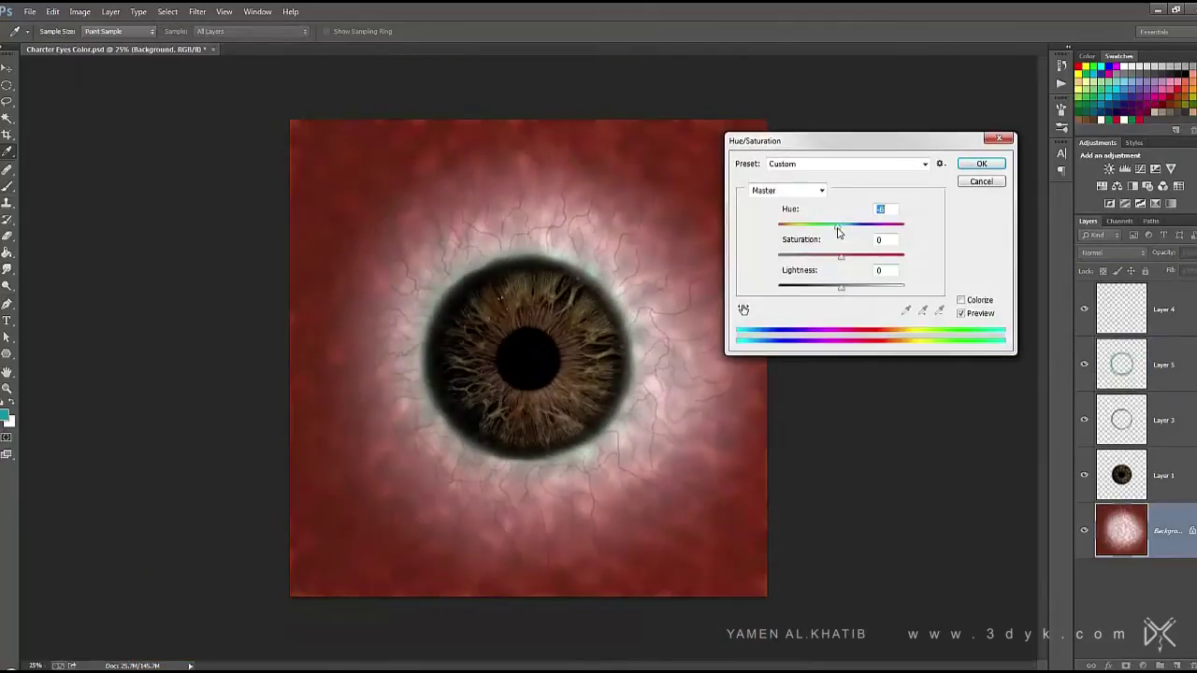
key(Return)
key(b)
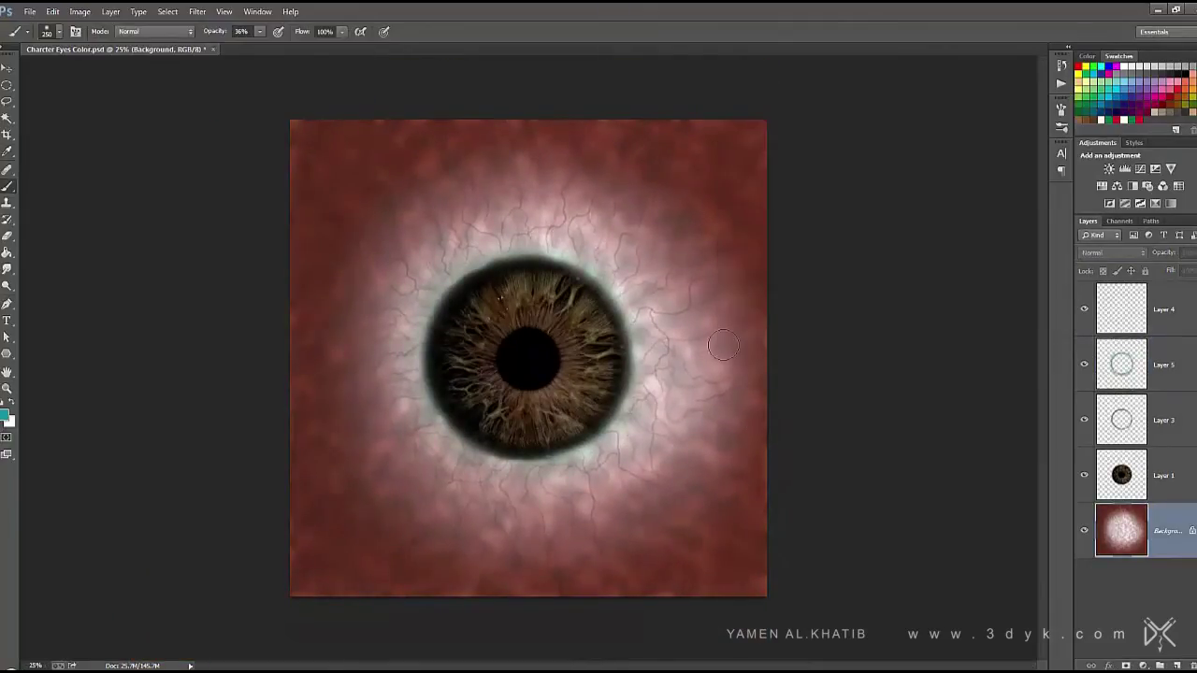
key(ctrl+plus)
On new Layer 6, stroke the circular iris selection with a 20 px black outline
key(ctrl+shift+alt+n)
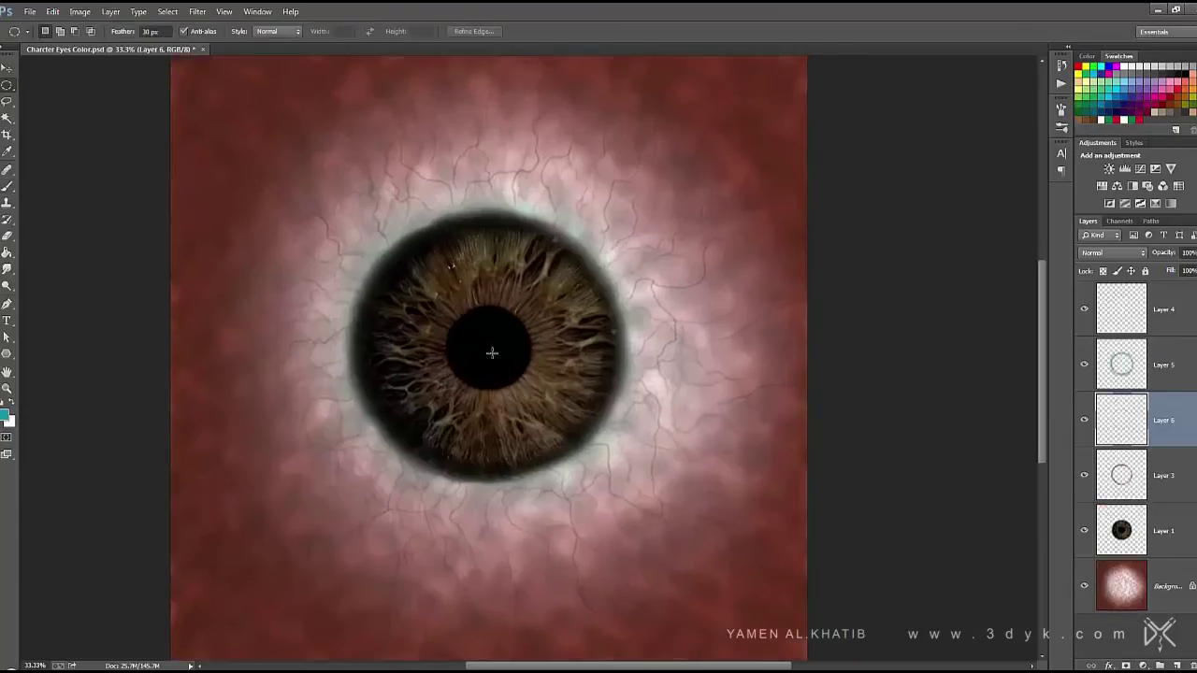
click(52, 12)
key(Escape)
click(4, 415)
click(910, 195)
click(52, 11)
click(67, 206)
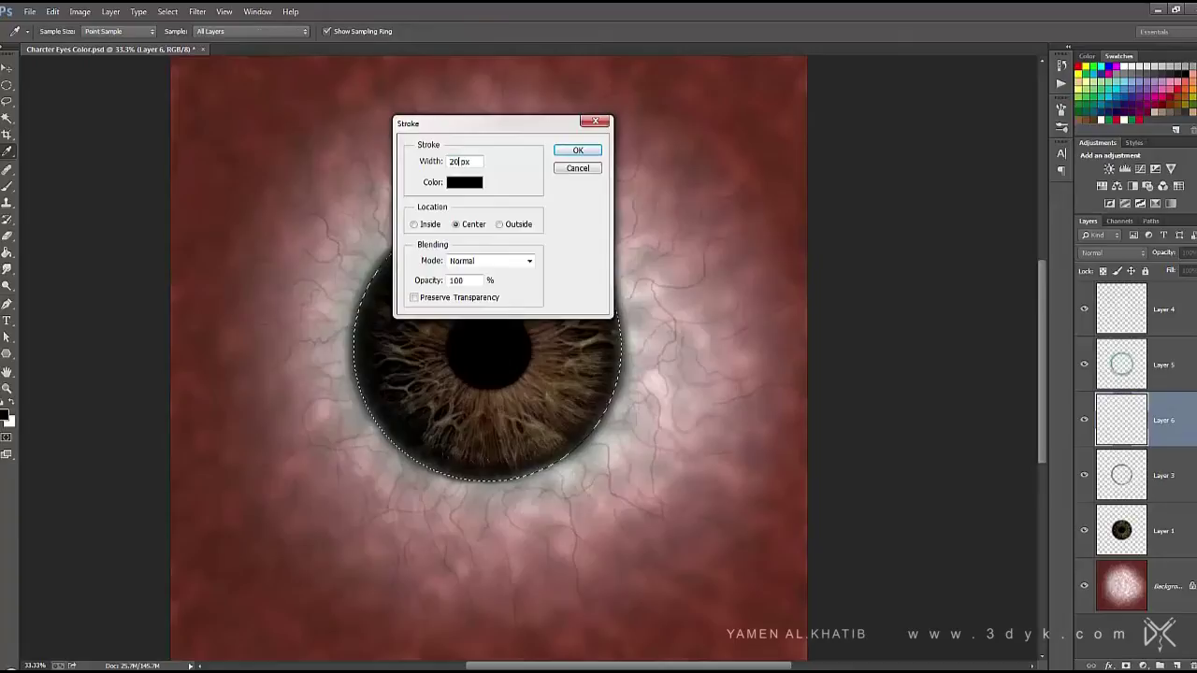
key(Return)
key(m)
key(ctrl+minus)
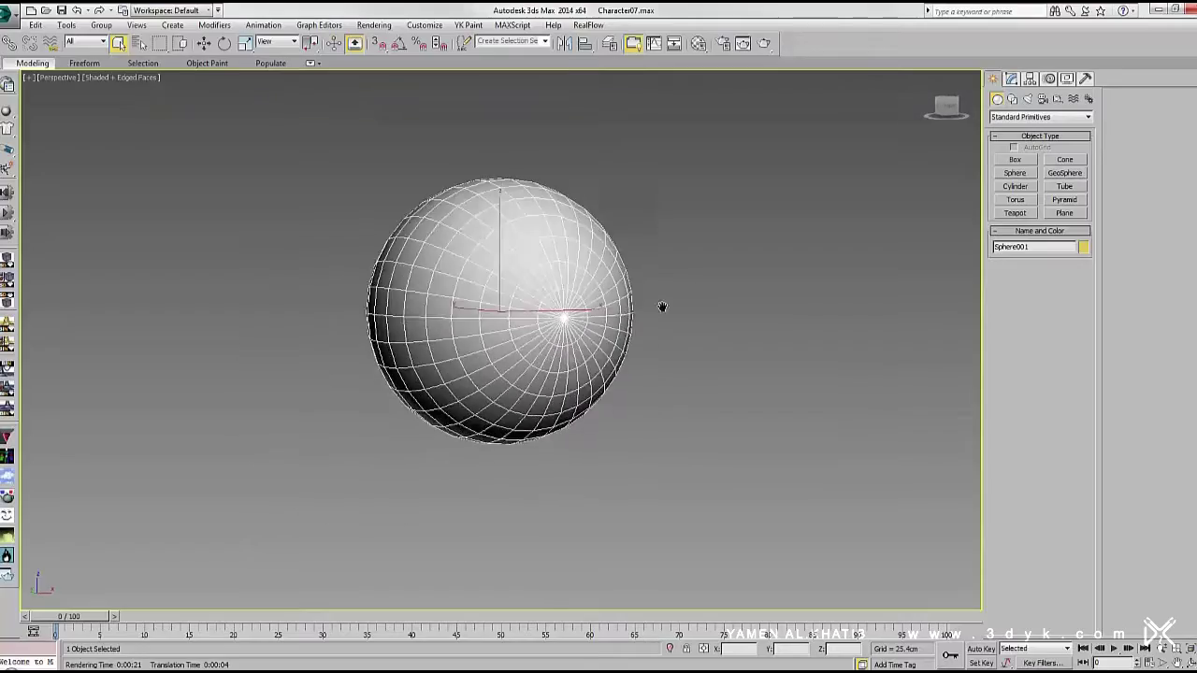
Reduce the sphere to 20 segments and convert it to editable poly
drag(1077, 277, 1076, 309)
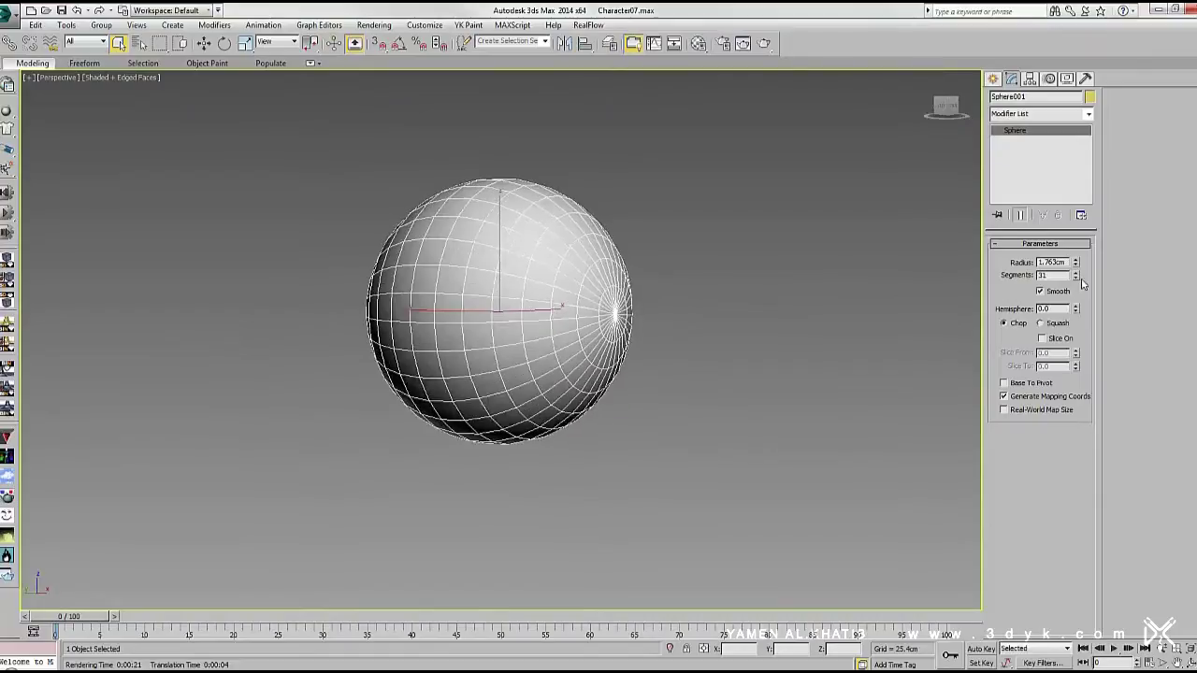
alt+middle_drag(637, 278, 655, 281)
right_click(654, 281)
click(842, 283)
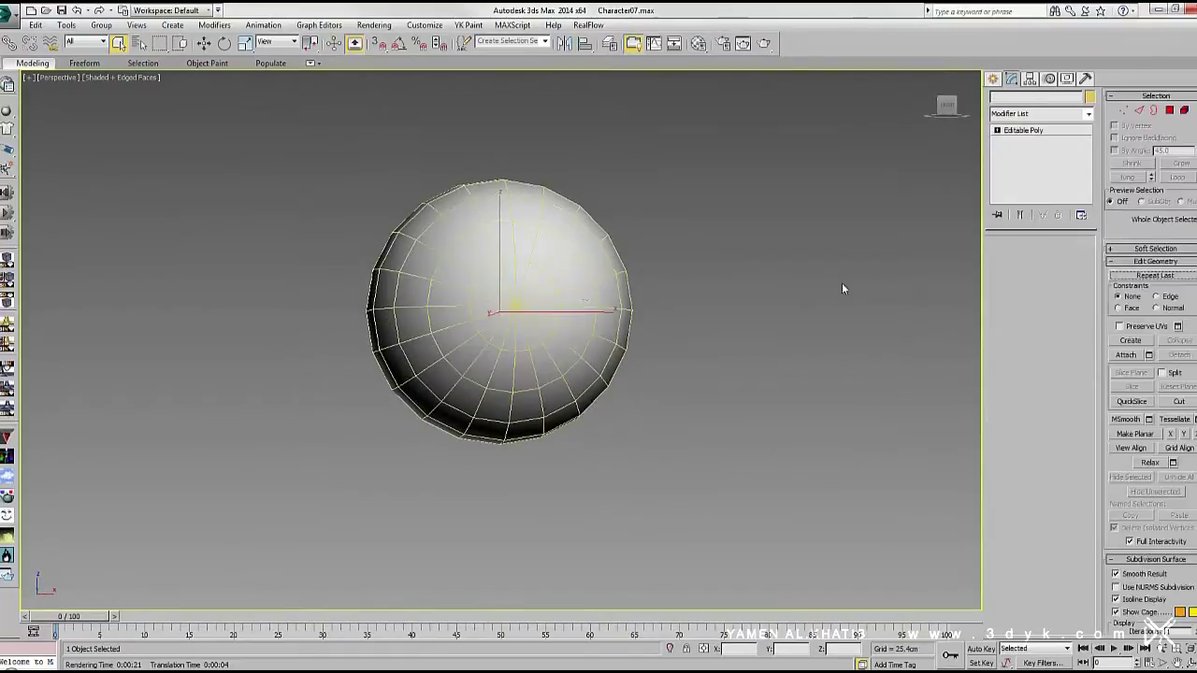
Chamfer the edge loop around the sphere's pole into a thin double ring
key(z)
scroll(529, 308, down, 3)
double_click(531, 306)
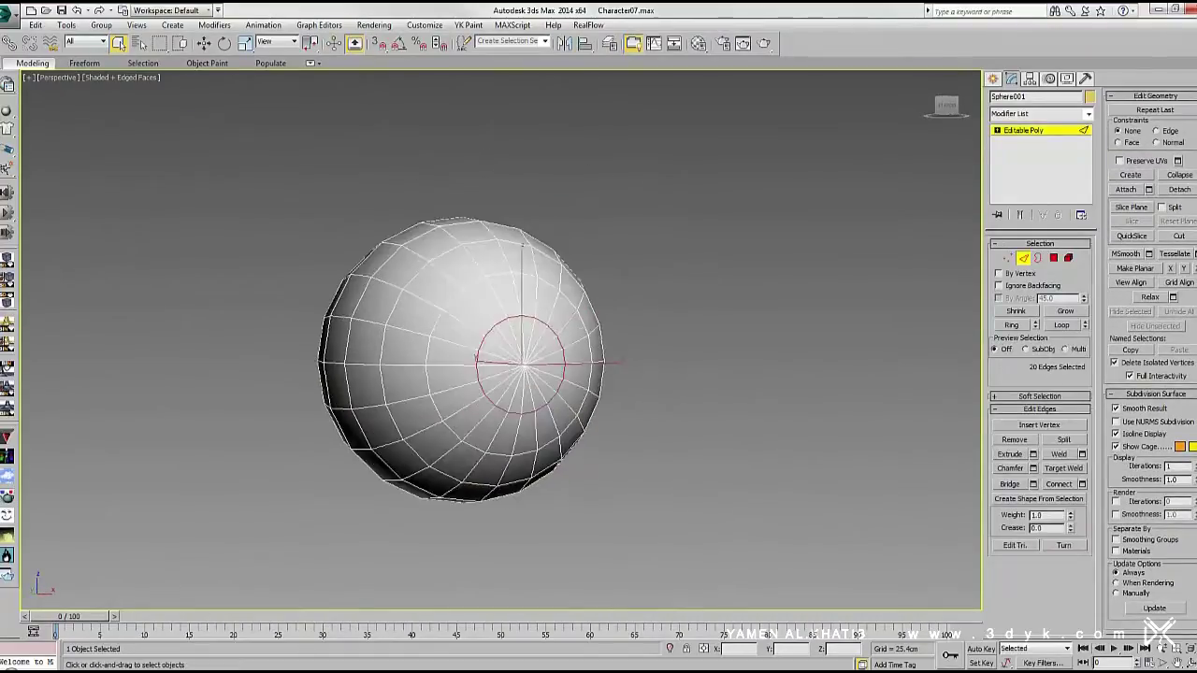
alt+middle_drag(528, 280, 580, 309)
scroll(580, 309, up, 3)
click(1033, 469)
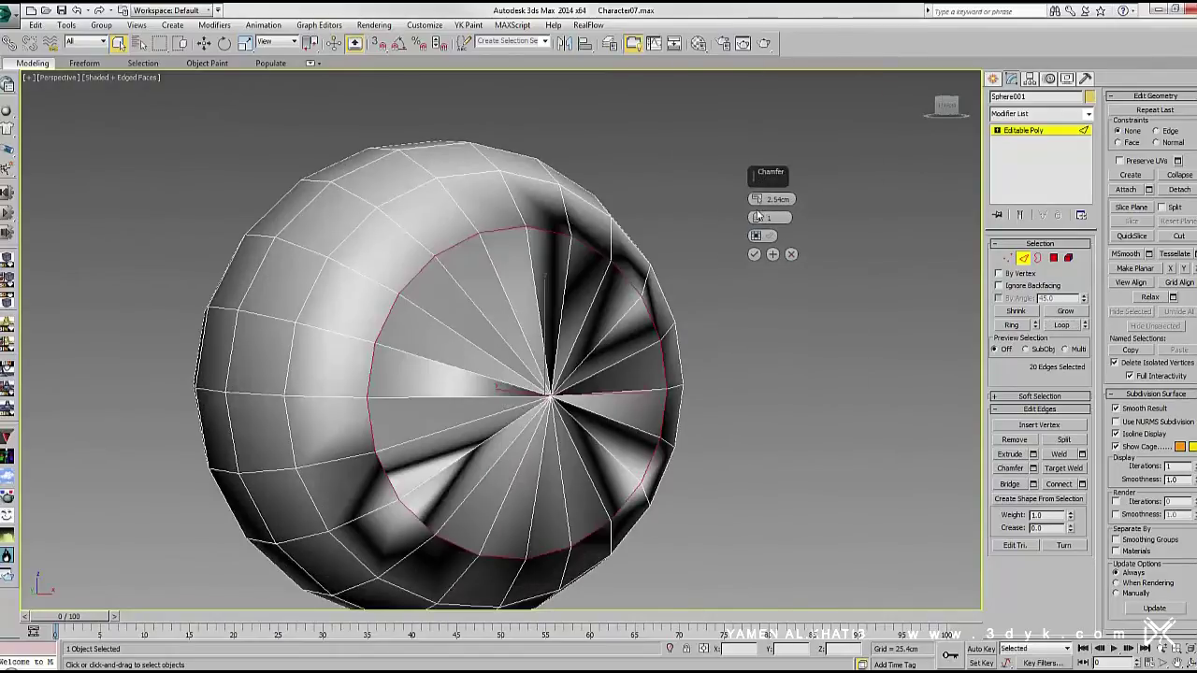
drag(755, 199, 755, 224)
click(753, 254)
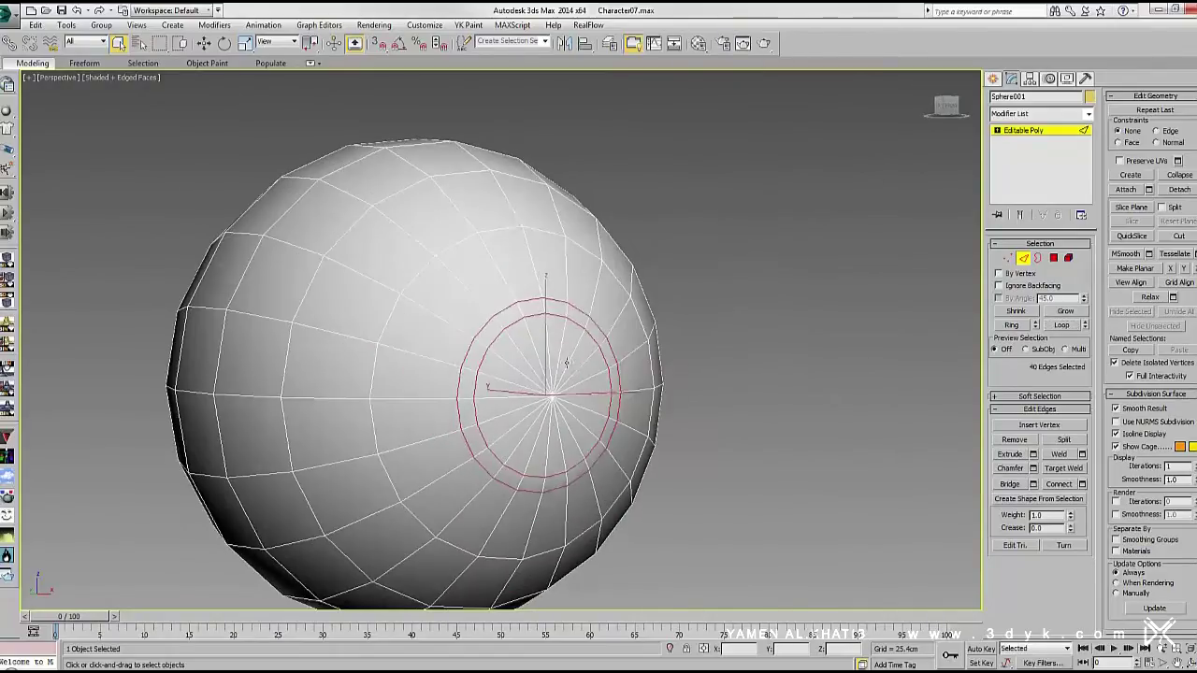
Push the pole polygons inward into the sphere
click(1053, 259)
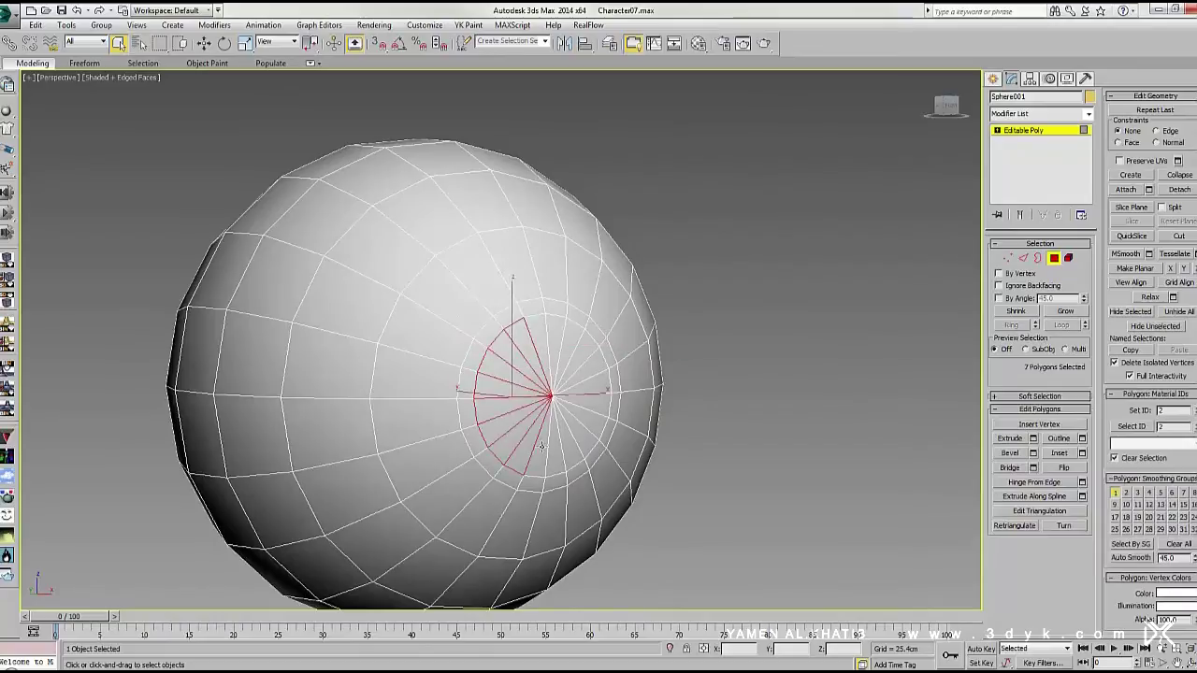
click(206, 44)
alt+middle_drag(439, 374, 485, 405)
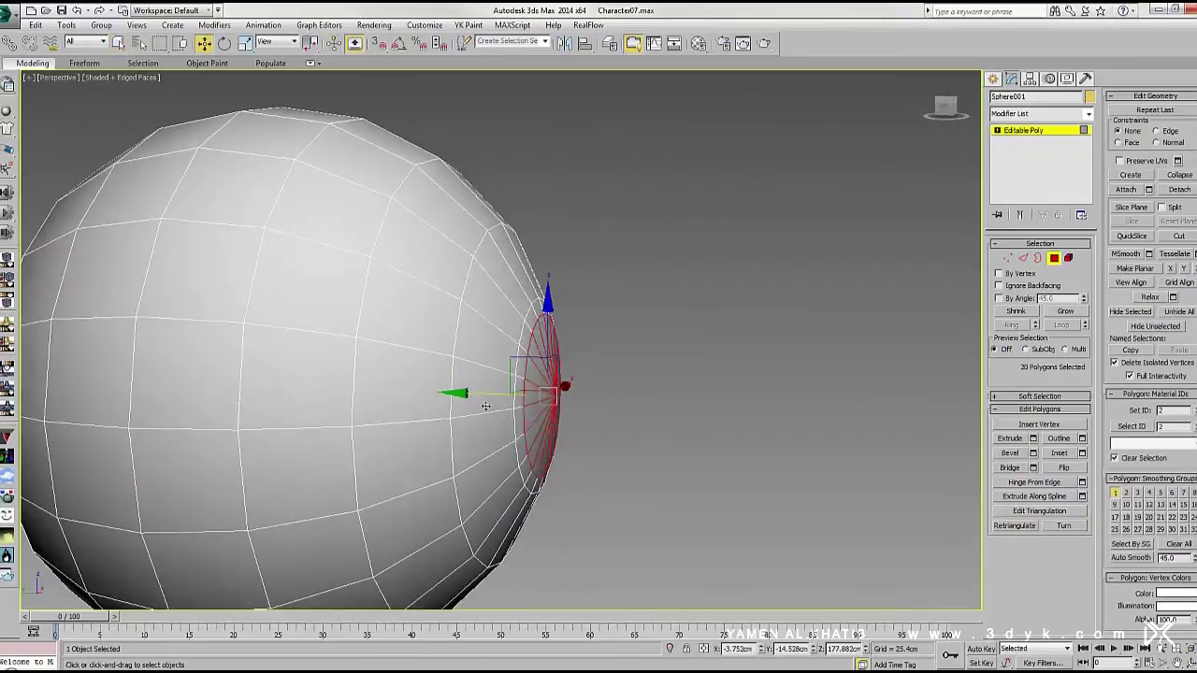
Chamfer the pole vertex and leave sub-object editing
click(1007, 258)
alt+middle_drag(561, 374, 608, 355)
click(1032, 452)
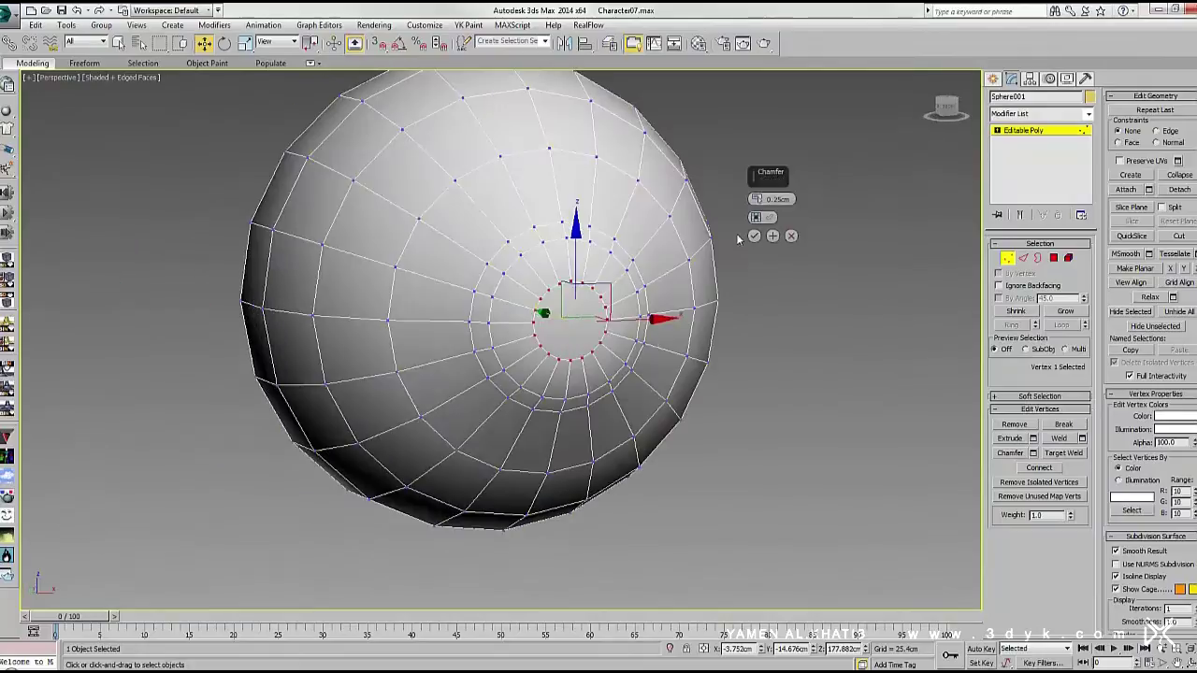
click(754, 235)
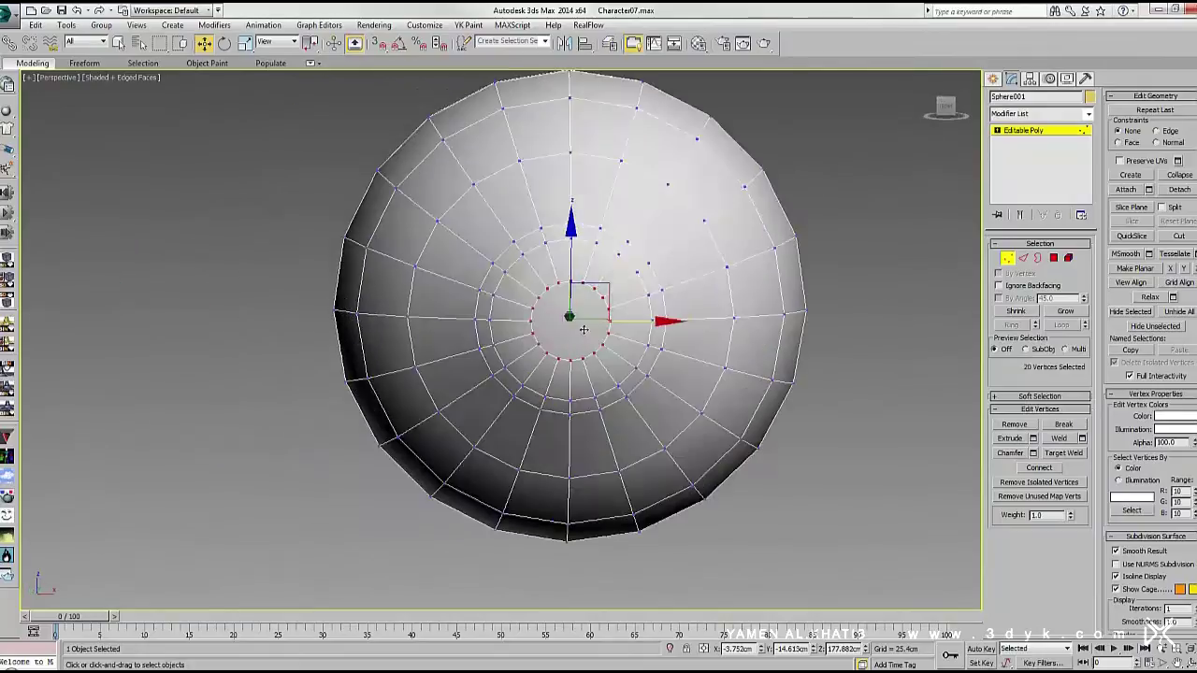
alt+middle_drag(754, 235, 743, 286)
click(1024, 130)
click(1023, 113)
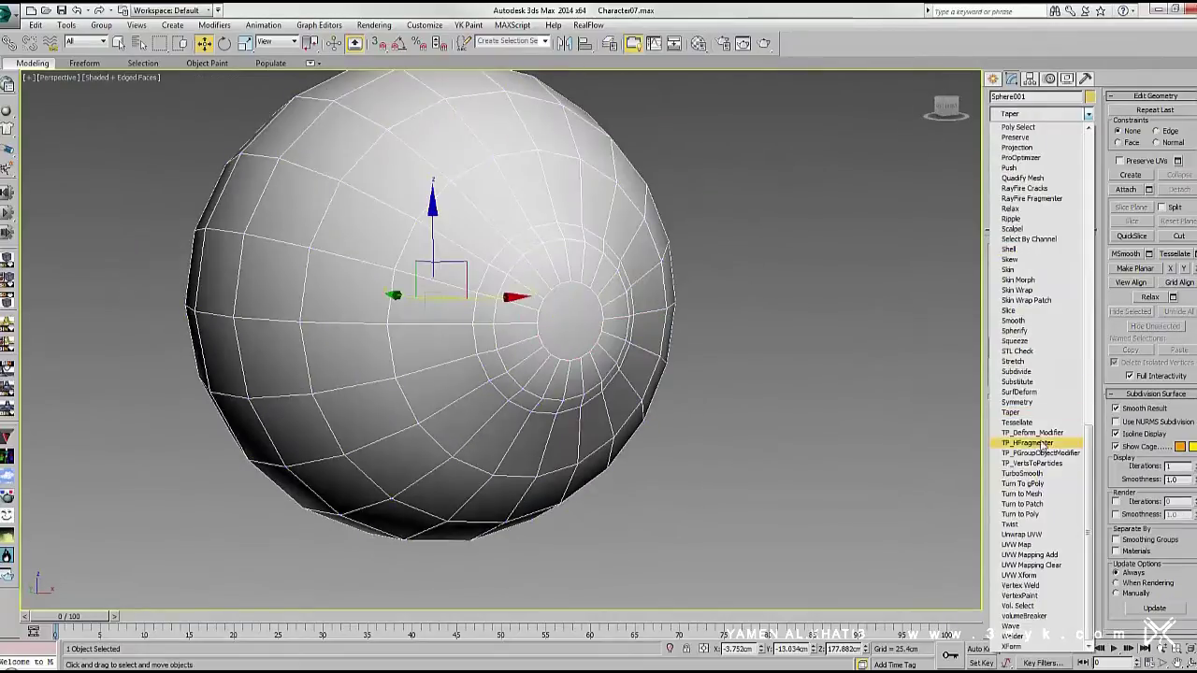
Add TurboSmooth to the sphere and inset the single face at its pole
click(1022, 473)
click(1023, 141)
key(1)
scroll(500, 324, up, 3)
alt+middle_drag(501, 324, 467, 323)
right_click(467, 323)
click(387, 308)
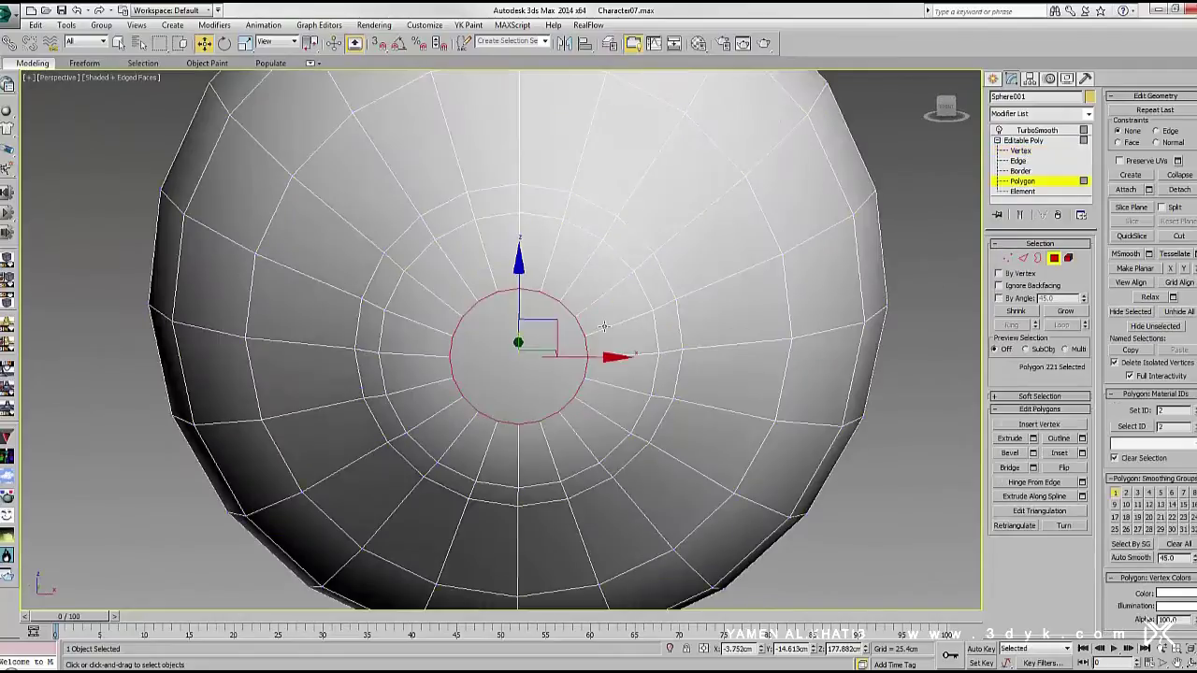
key(shift+i)
Deselect the sphere and hide edged faces to inspect the smoothed eyeball
right_click(564, 347)
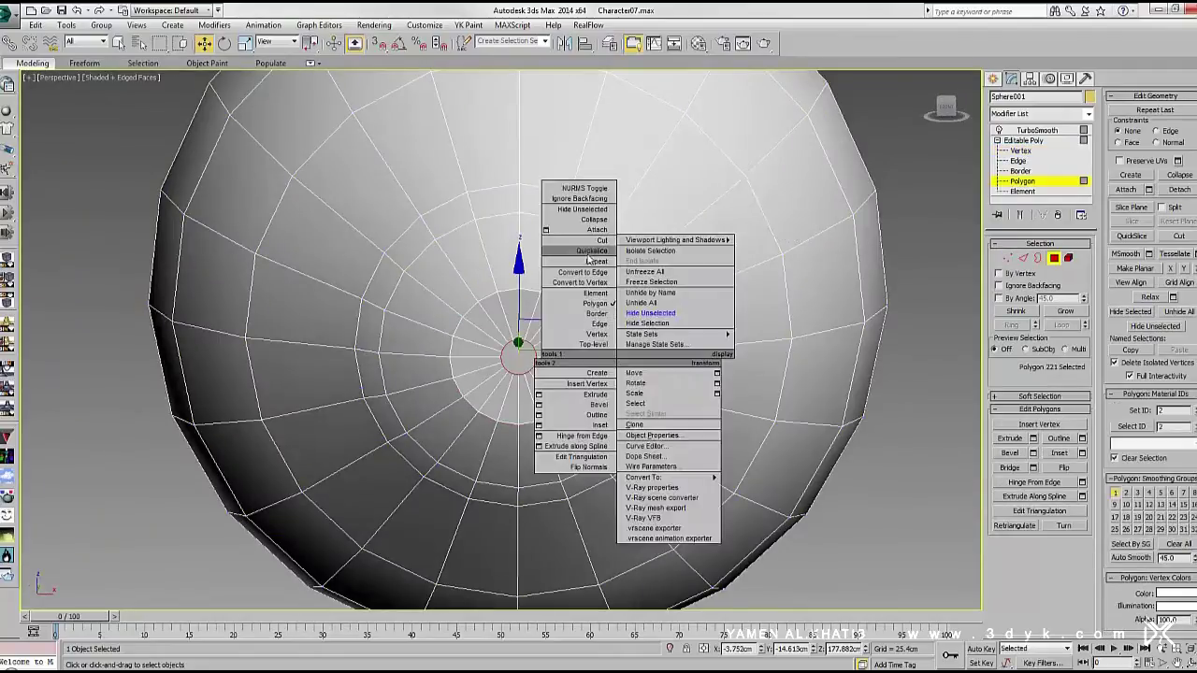
click(574, 315)
mouse_move(574, 315)
alt+middle_down()
mouse_move(605, 322)
mouse_move(545, 284)
alt+middle_up()
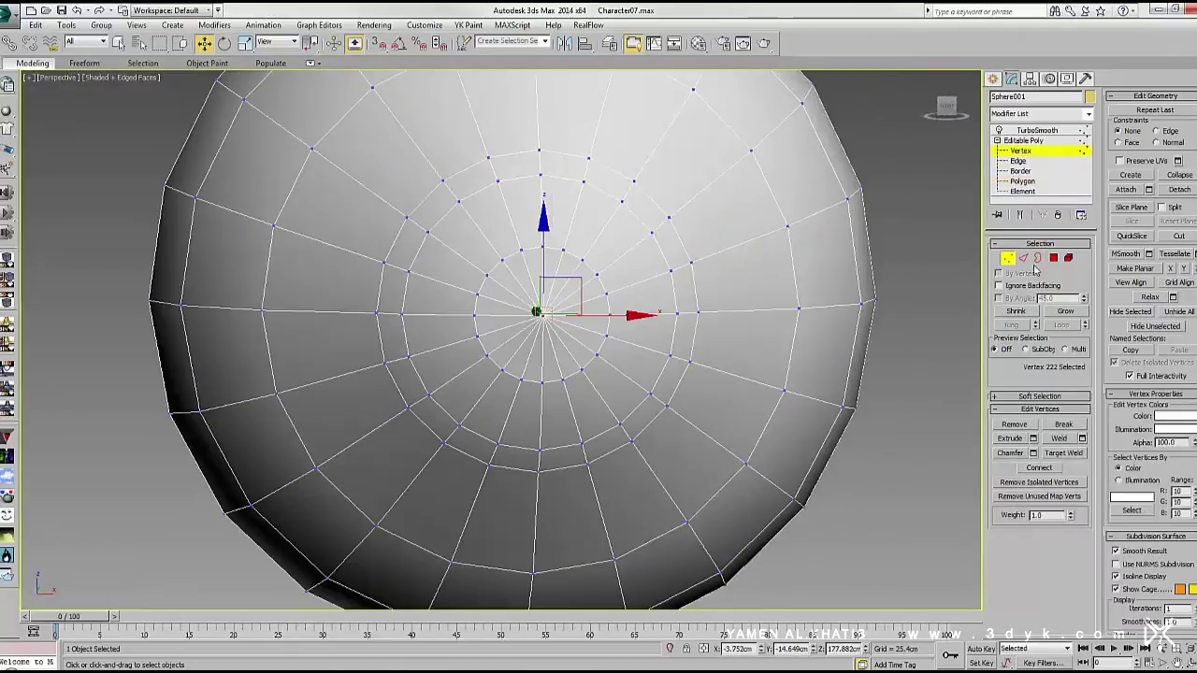
key(2)
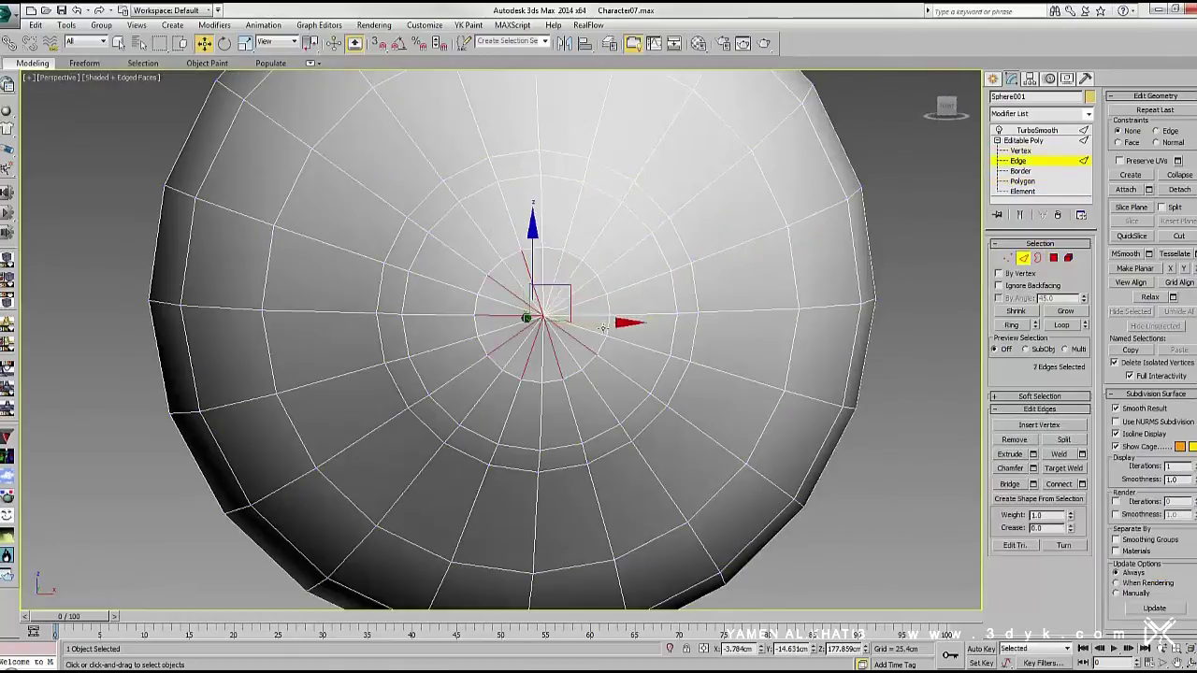
scroll(691, 329, down, 2)
alt+middle_drag(691, 329, 663, 259)
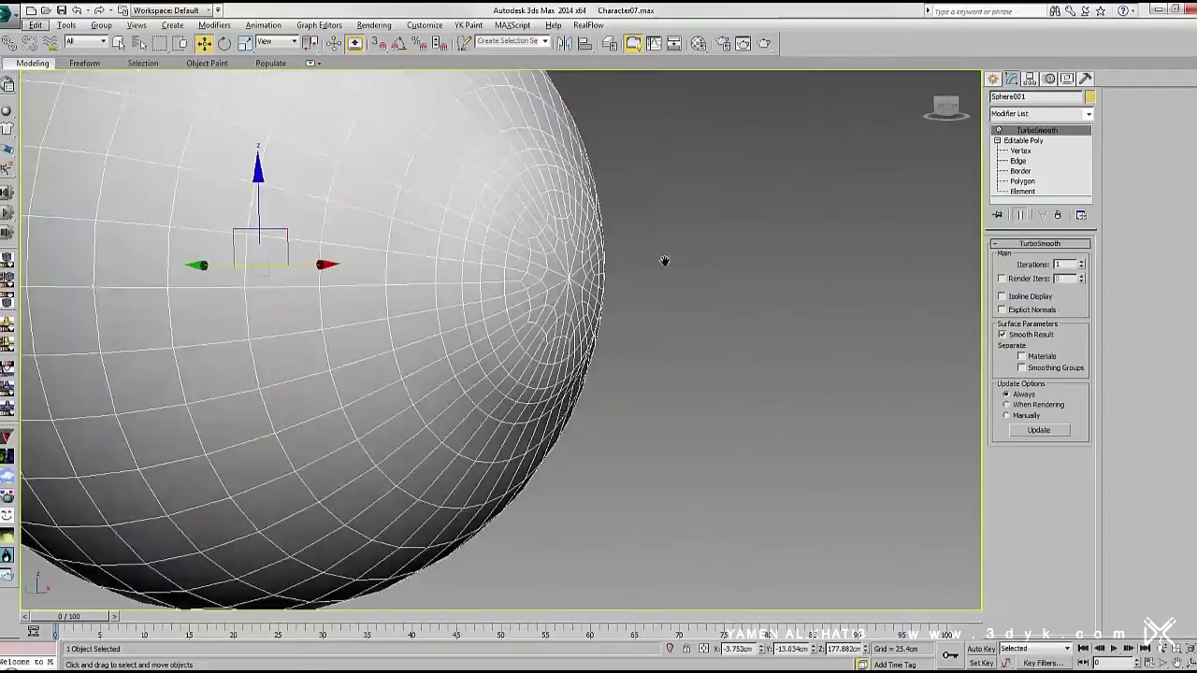
scroll(663, 259, down, 5)
click(822, 468)
scroll(568, 303, up, 3)
key(F4)
alt+middle_drag(568, 303, 587, 273)
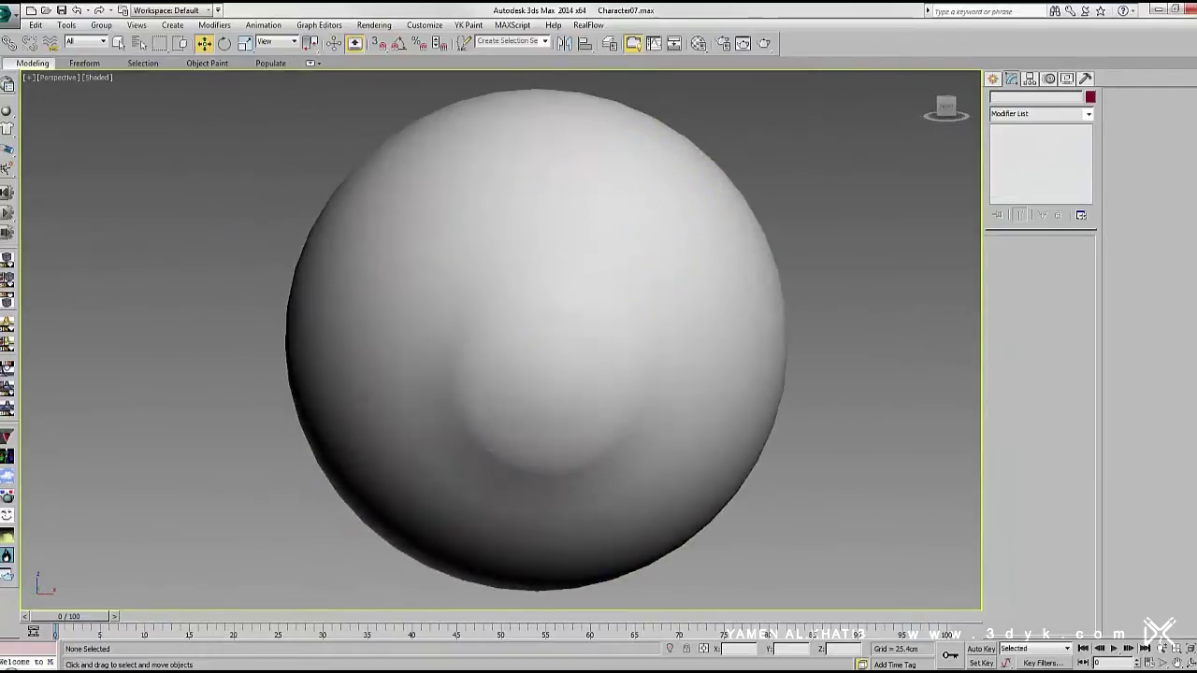
scroll(587, 272, down, 4)
Create an Arch & Design material and apply it to the eyeball sphere
click(697, 44)
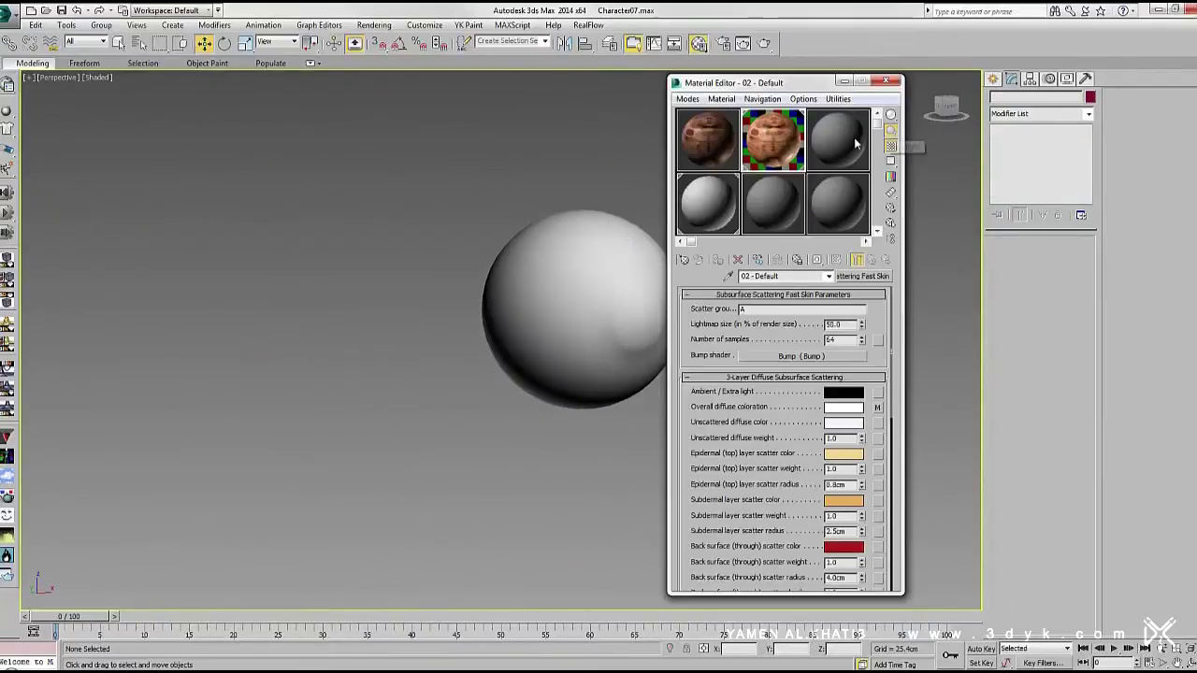
click(773, 140)
click(863, 276)
click(281, 413)
double_click(304, 427)
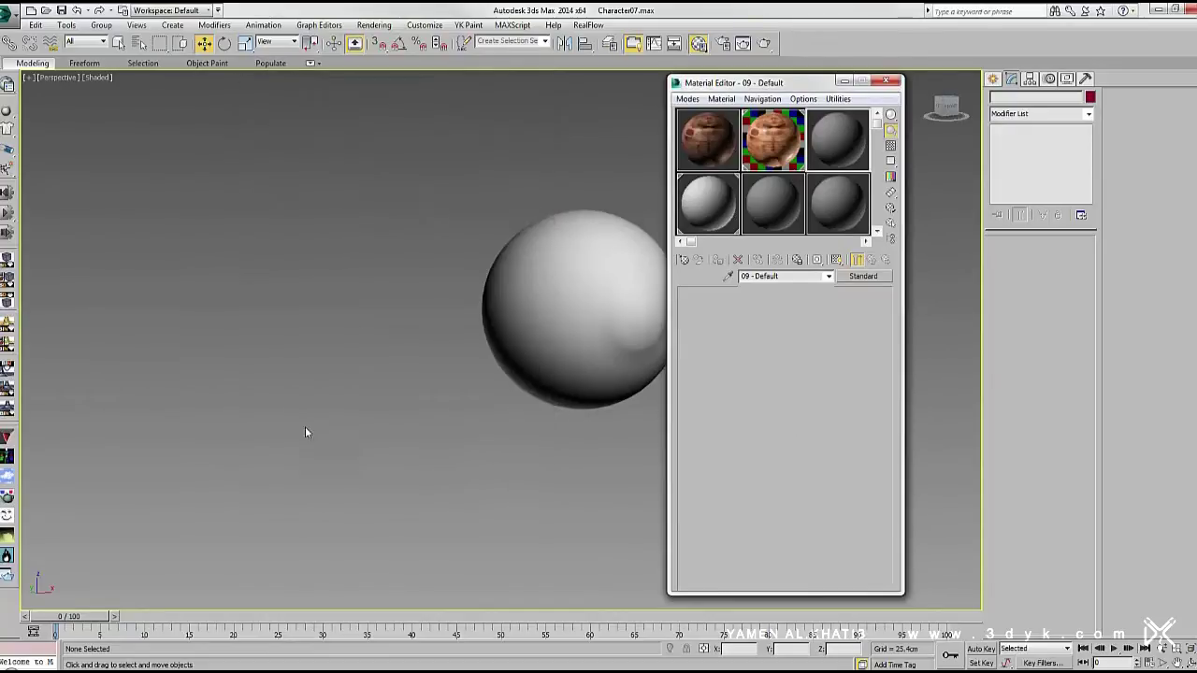
click(561, 309)
drag(772, 140, 514, 278)
scroll(513, 278, up, 3)
Load Charcter Eyes Color.psd from the Character/Modeling folder as the diffuse bitmap
click(872, 374)
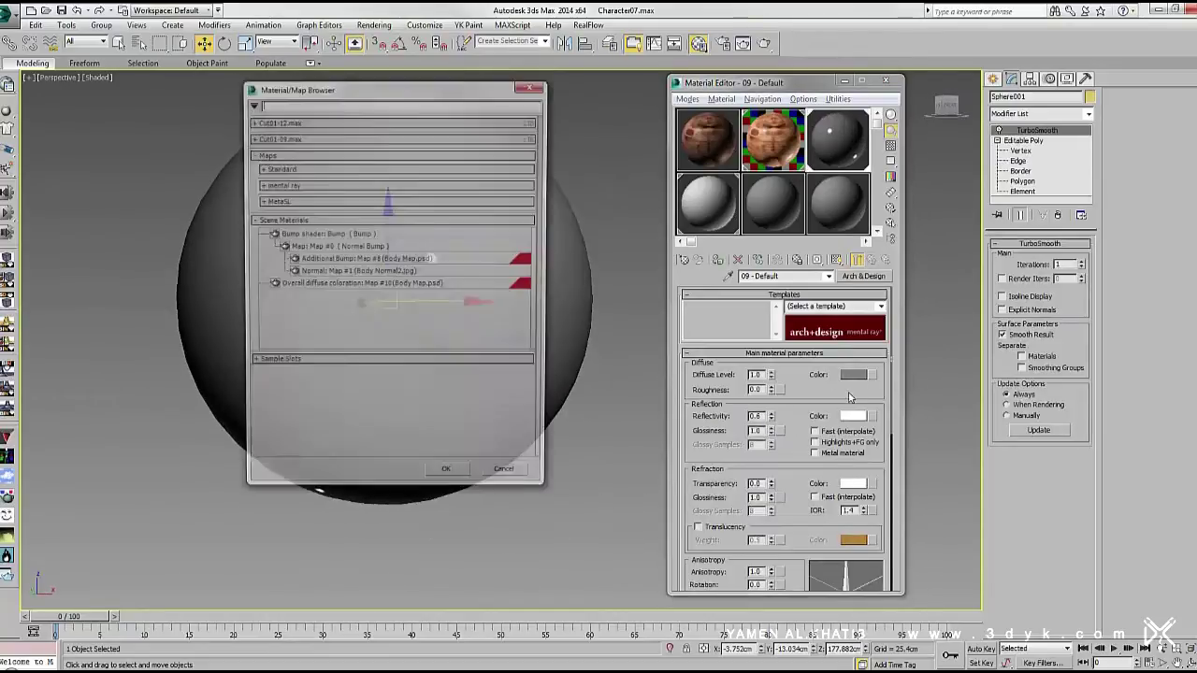
double_click(290, 245)
click(315, 36)
click(299, 69)
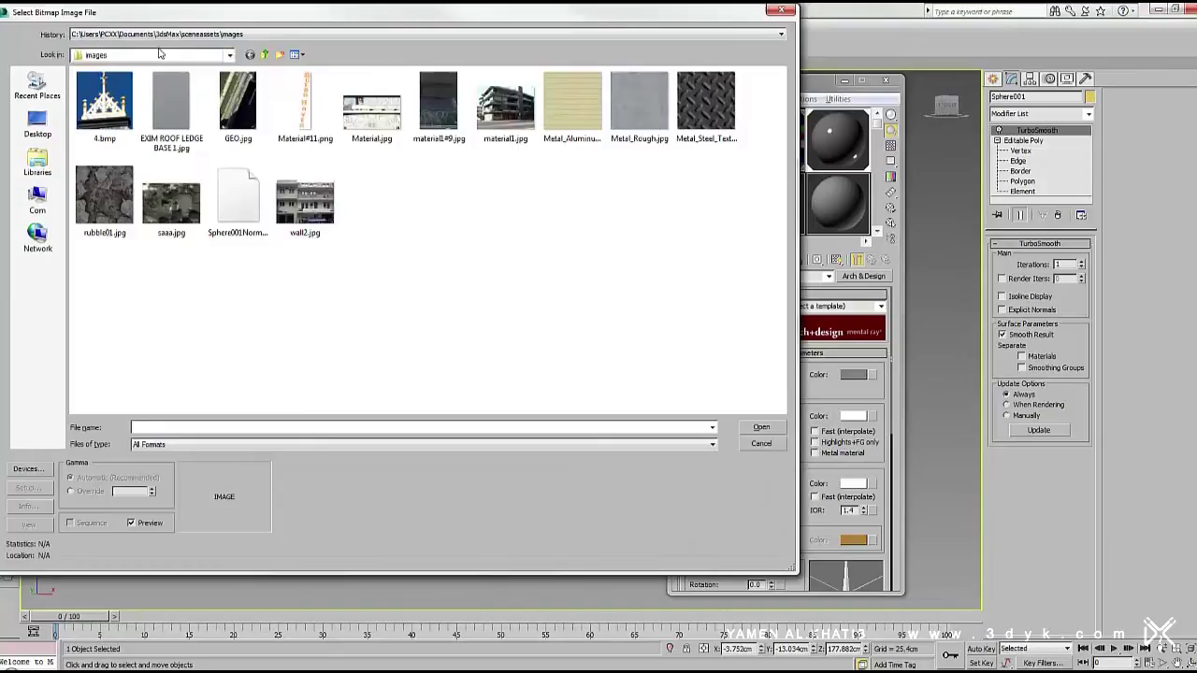
double_click(106, 112)
double_click(171, 102)
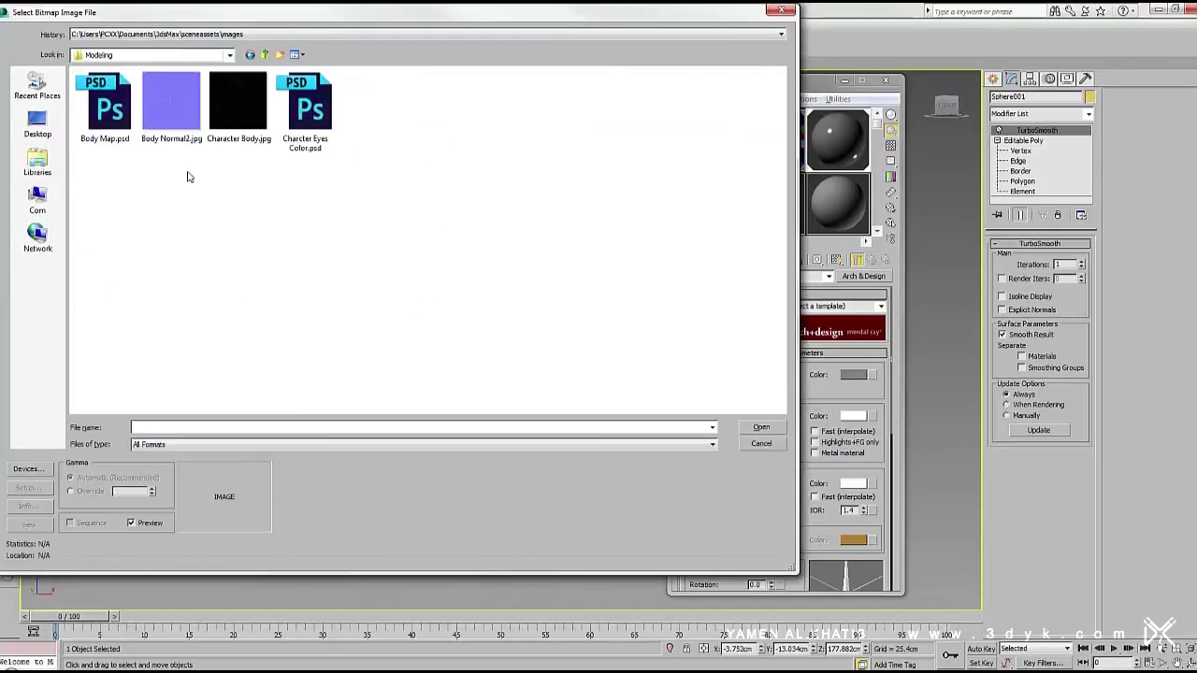
click(305, 112)
click(761, 427)
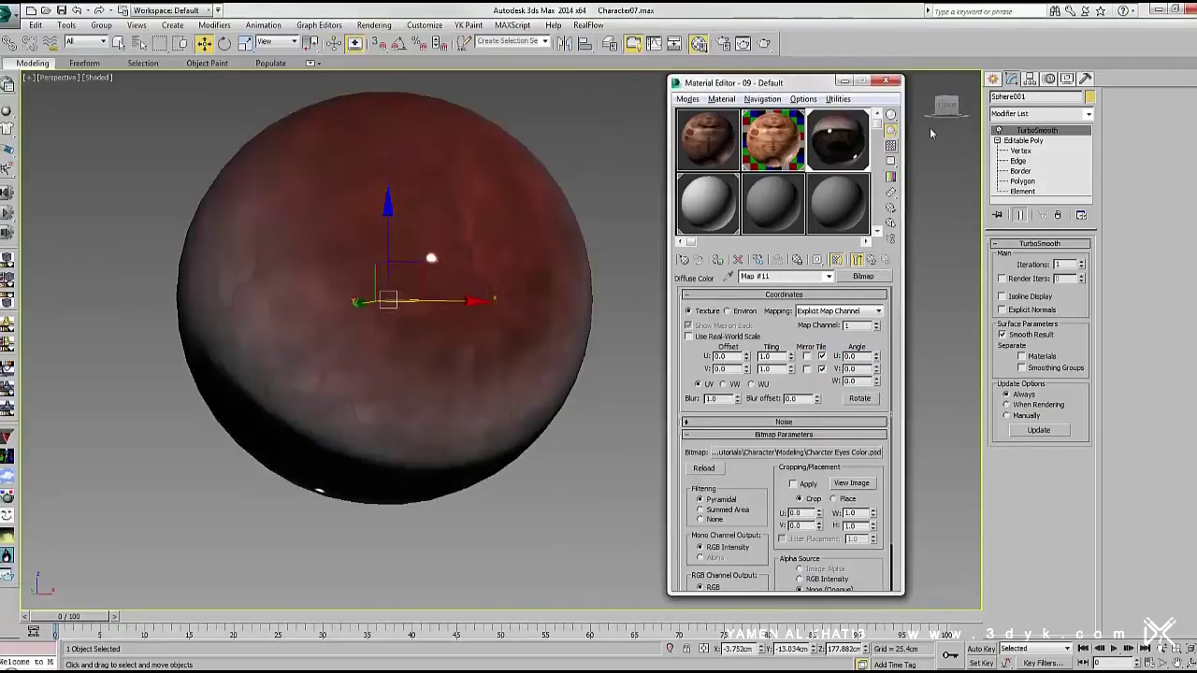
Add a UVW Map modifier to the eyeball and check the textured result
click(1041, 113)
scroll(998, 494, down, 5)
click(1017, 544)
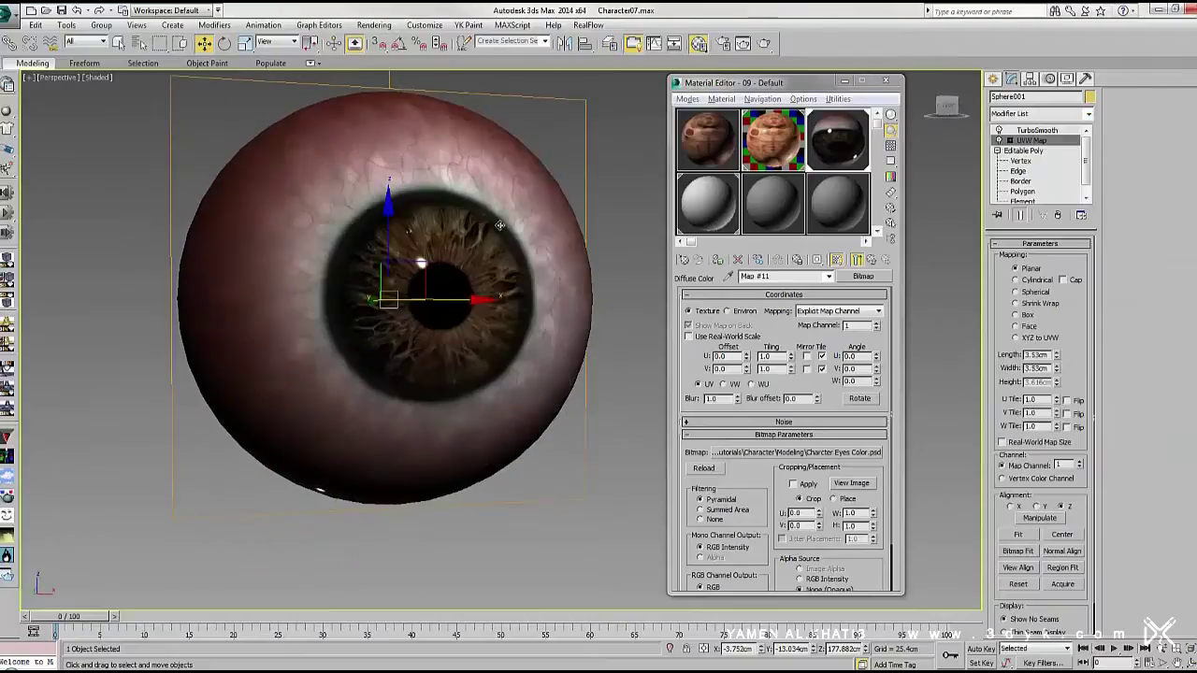
scroll(477, 280, down, 5)
scroll(506, 278, up, 5)
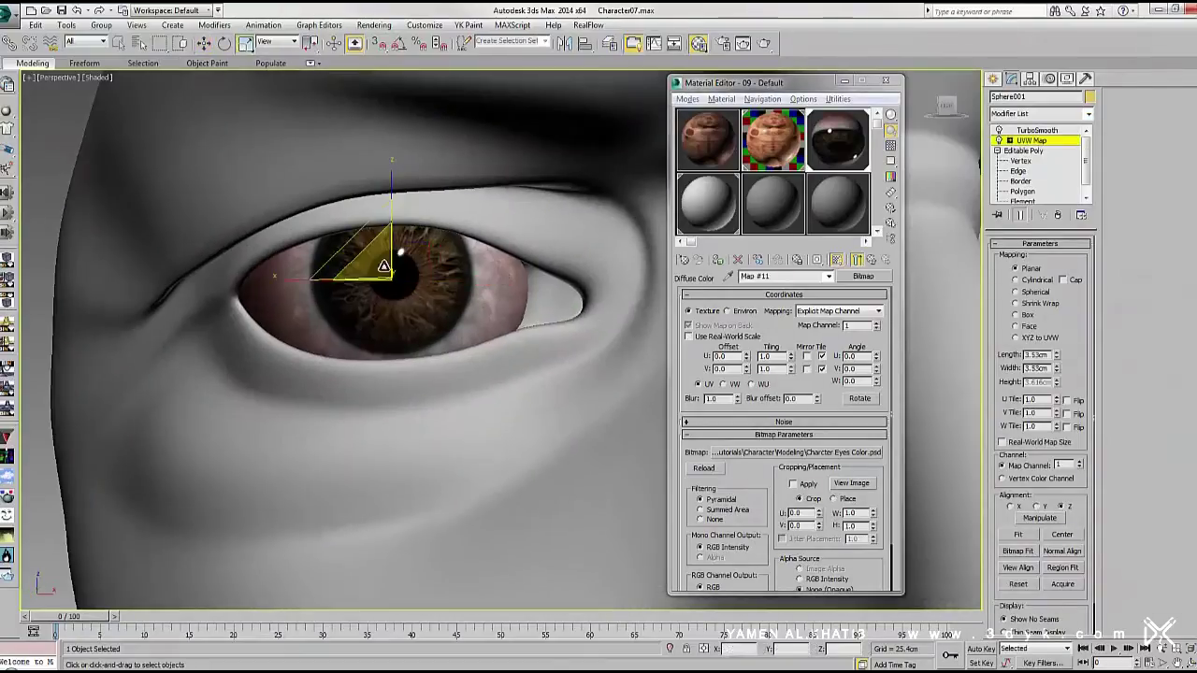
key(F4)
key(m)
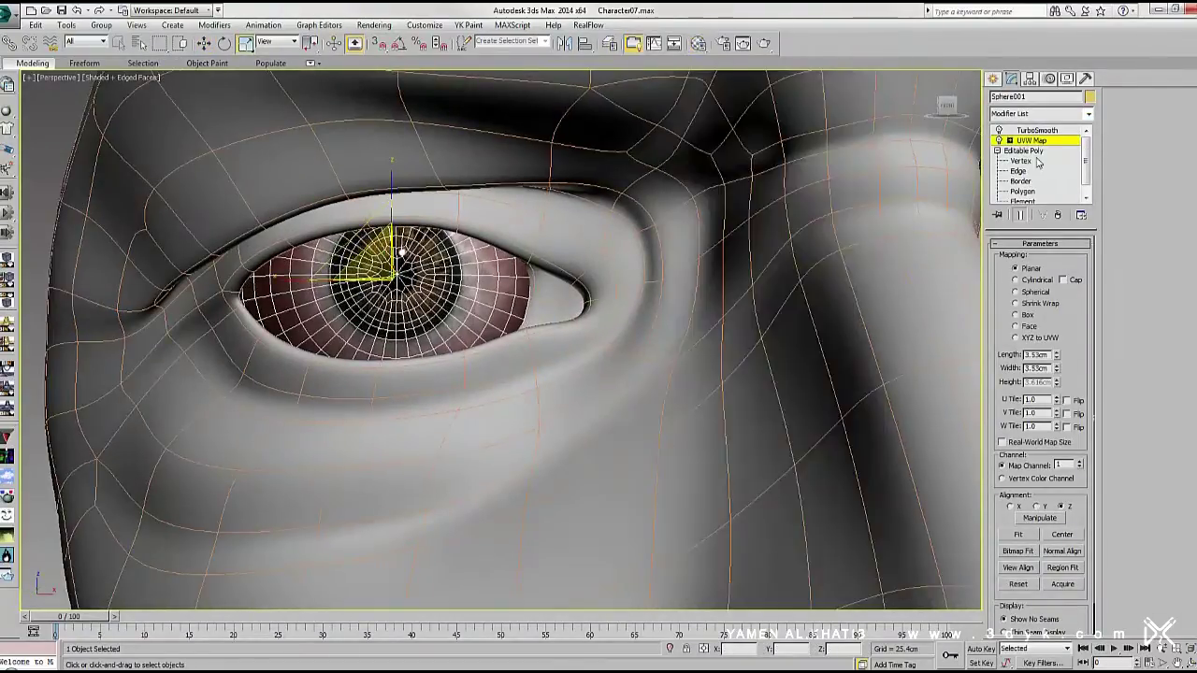
key(F4)
scroll(502, 341, up, 3)
alt+middle_drag(501, 340, 561, 356)
scroll(501, 341, up, 5)
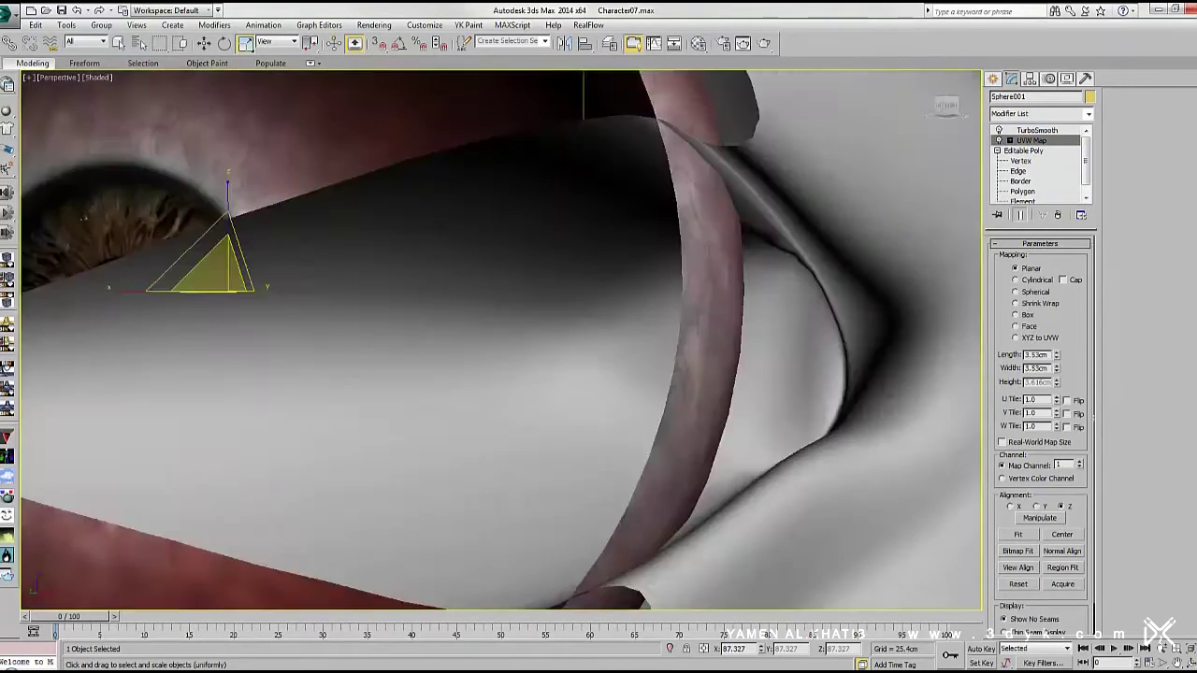
scroll(501, 340, down, 5)
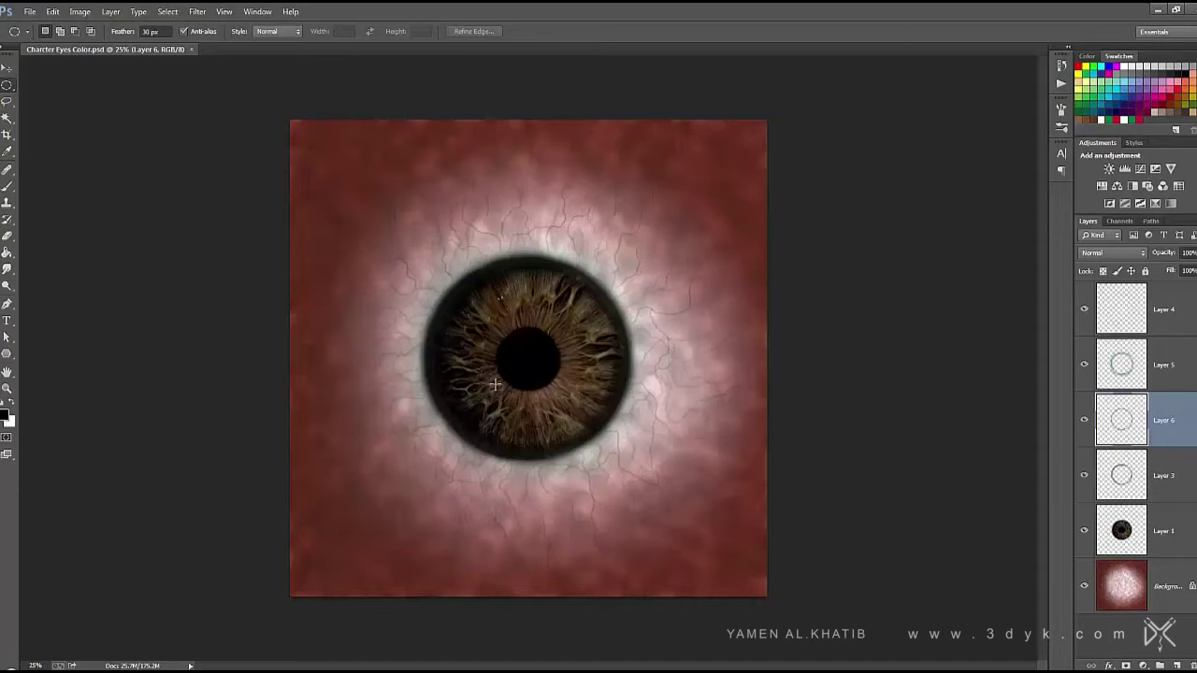
click(30, 9)
Save the image as Charcter Eyes Alpha.psd and delete the extra ring layers
click(56, 161)
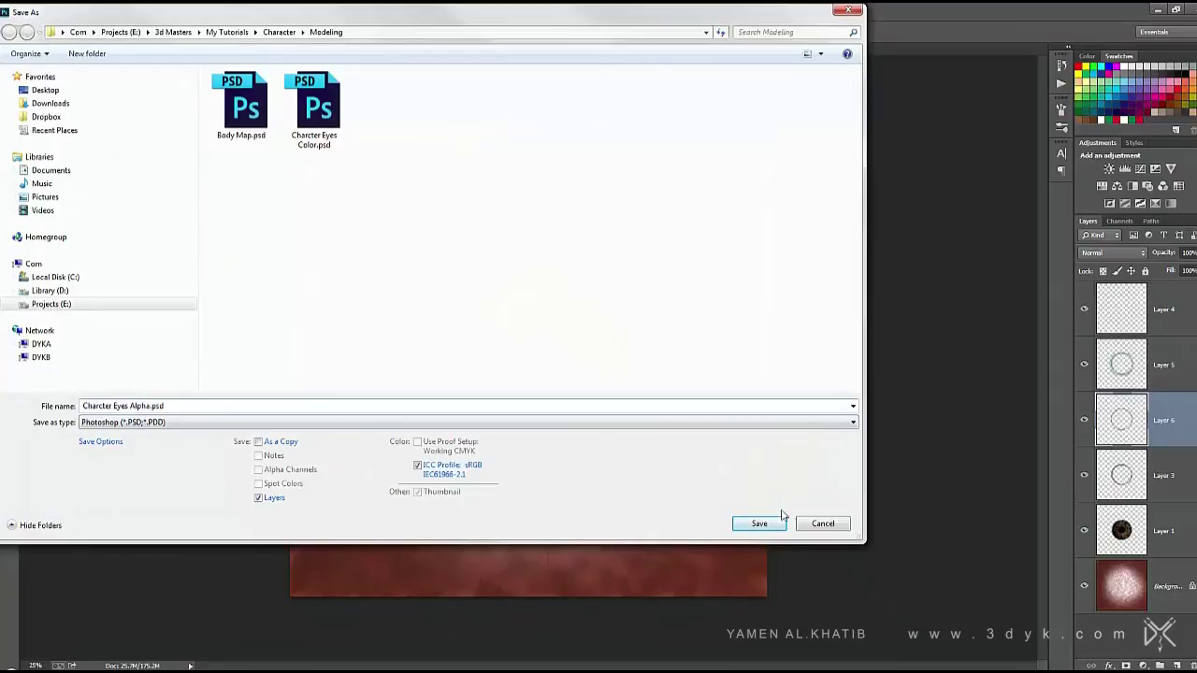
click(759, 524)
key(Return)
drag(1160, 309, 1177, 665)
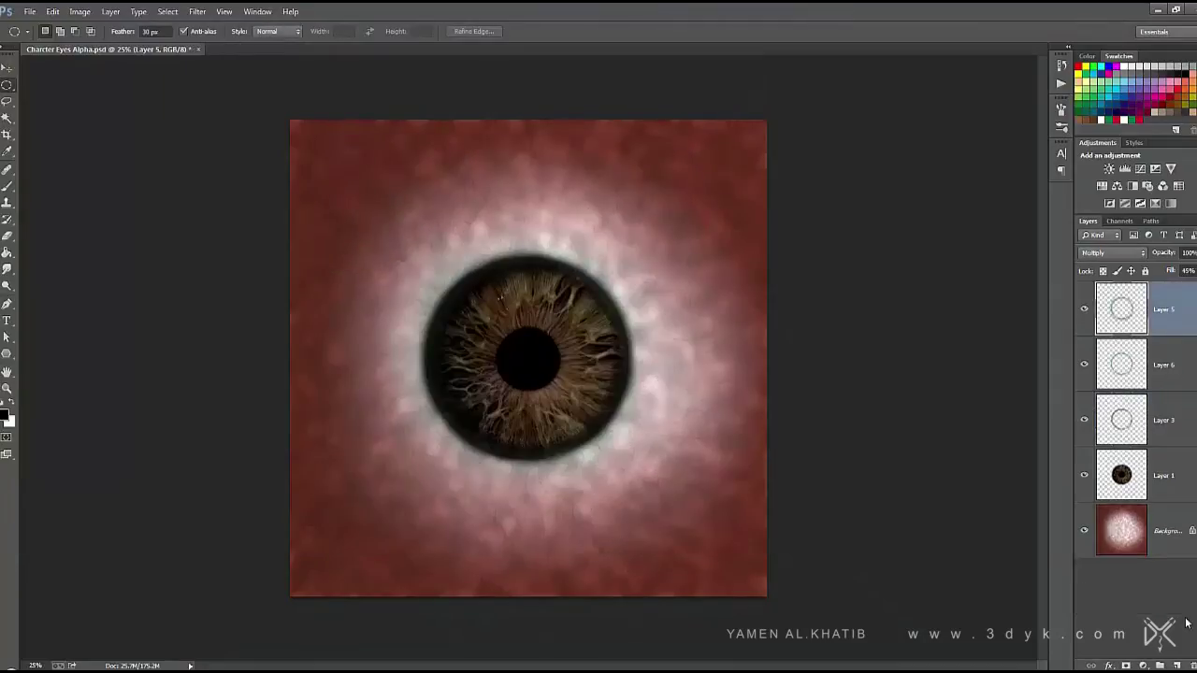
drag(1182, 440, 1176, 665)
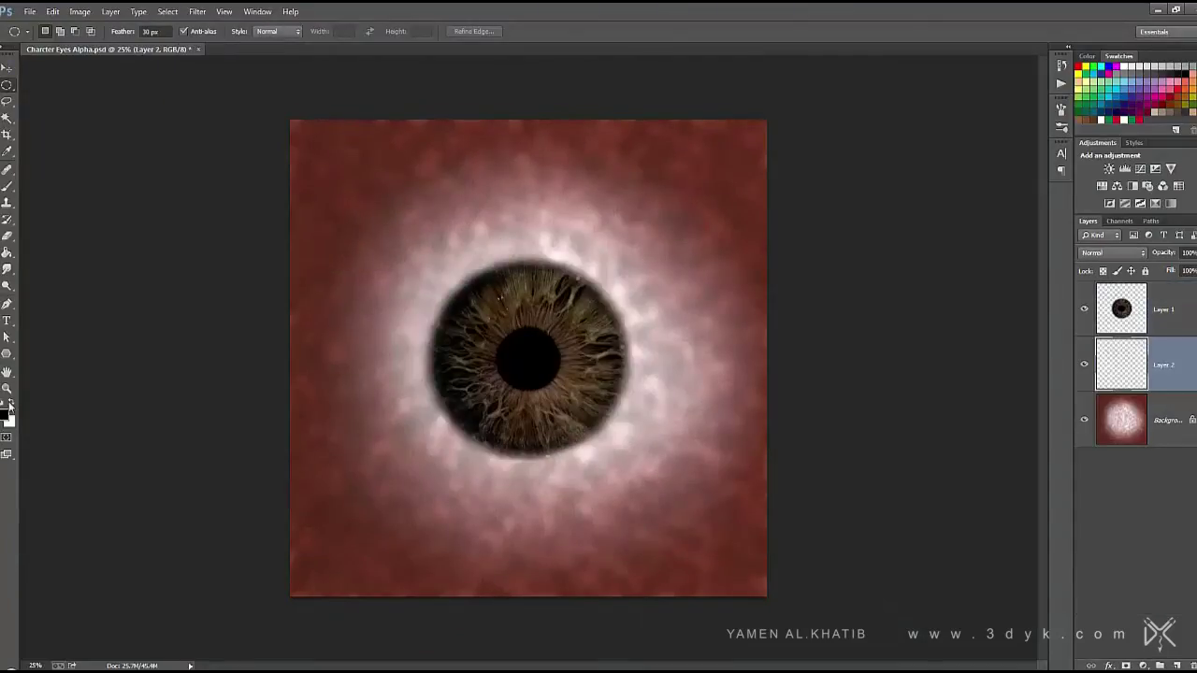
Fill Layer 2 white and the iris selection black on a new Layer 3
click(8, 253)
click(528, 187)
right_click(1122, 309)
click(1103, 339)
click(1160, 665)
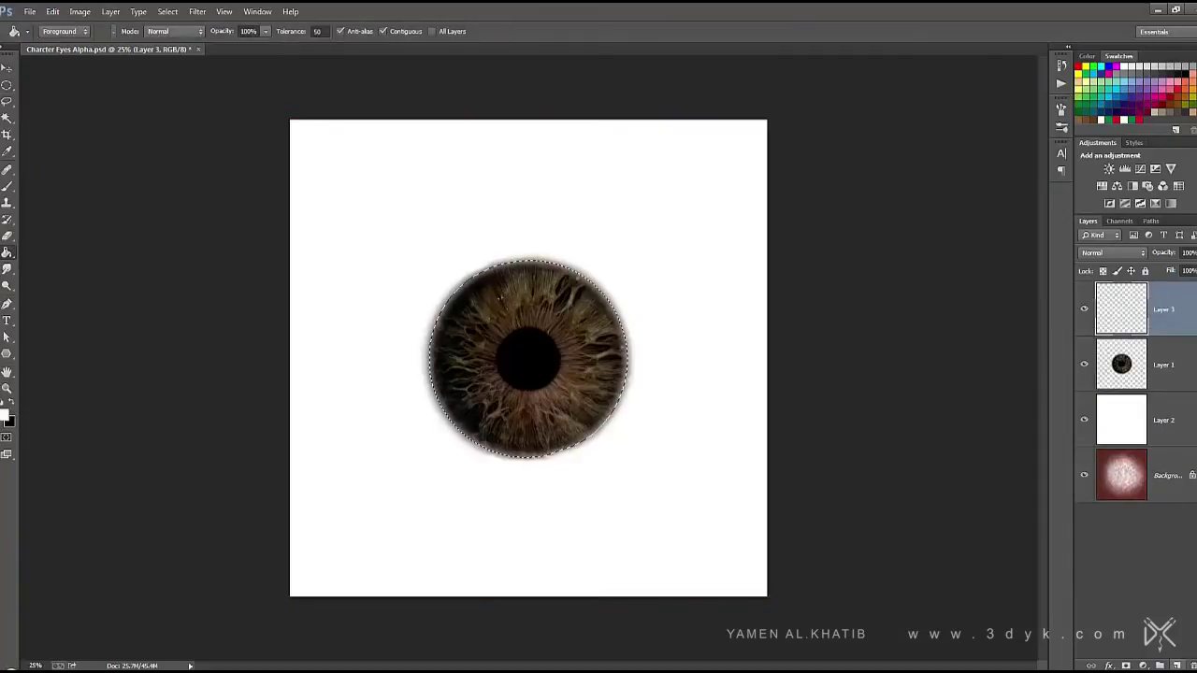
click(13, 402)
key(alt+BackSpace)
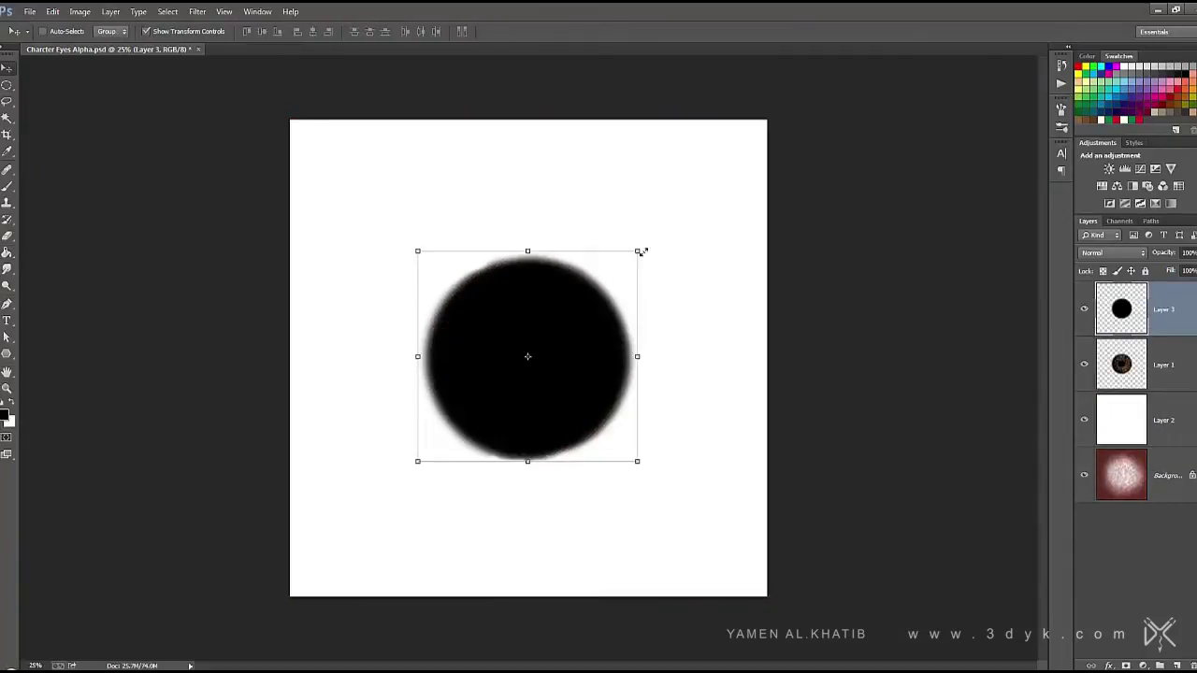
alt+shift+drag(640, 251, 639, 259)
Delete the iris photo layer and the Background layer
click(1165, 364)
key(Delete)
click(1165, 420)
key(Delete)
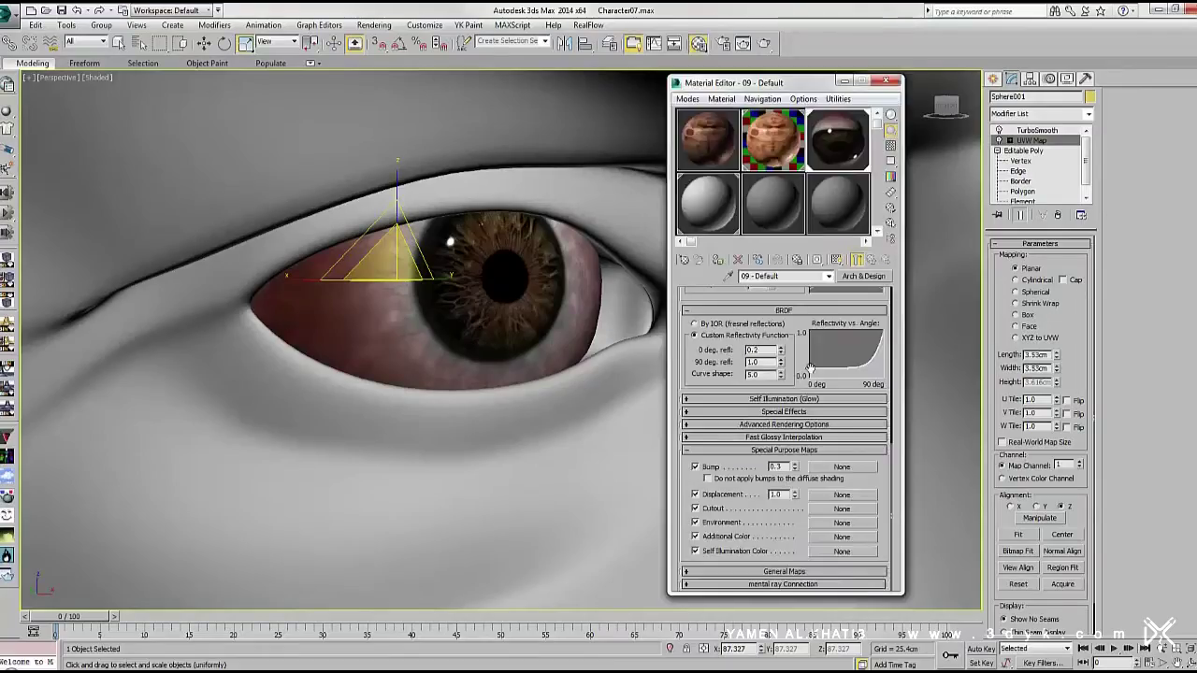
Load Charcter Eyes Alpha.psd as the eyeball material's cutout bitmap and isolate the eyeball
click(841, 508)
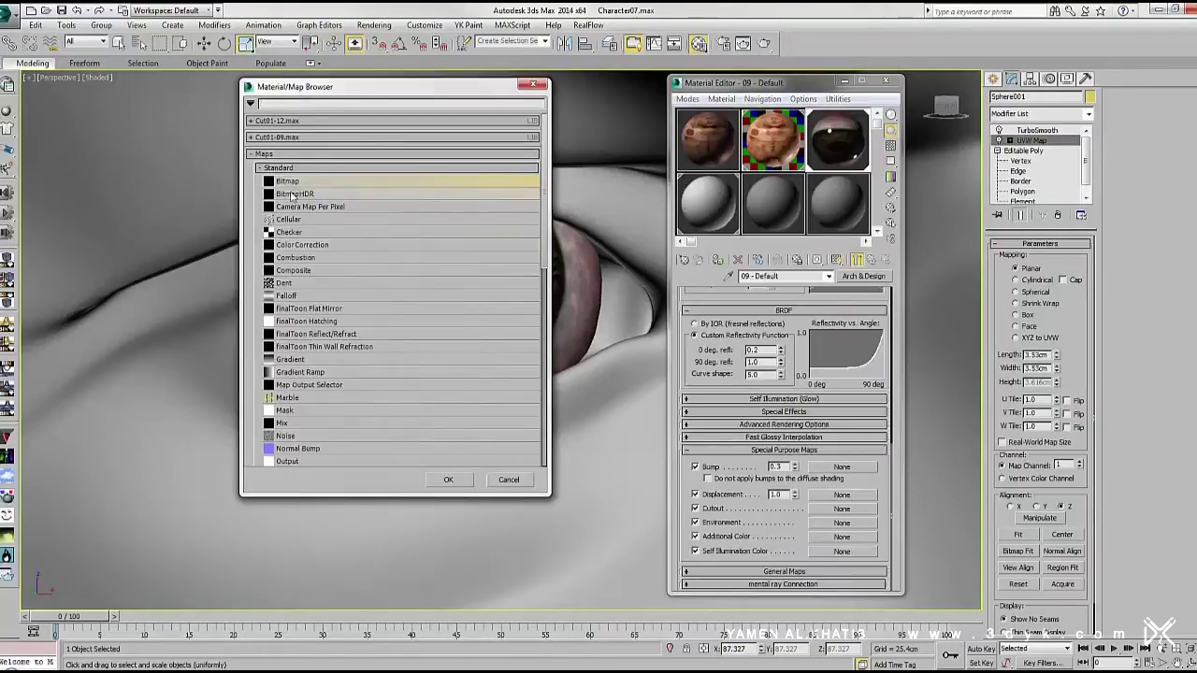
double_click(347, 181)
double_click(315, 131)
click(465, 548)
click(871, 260)
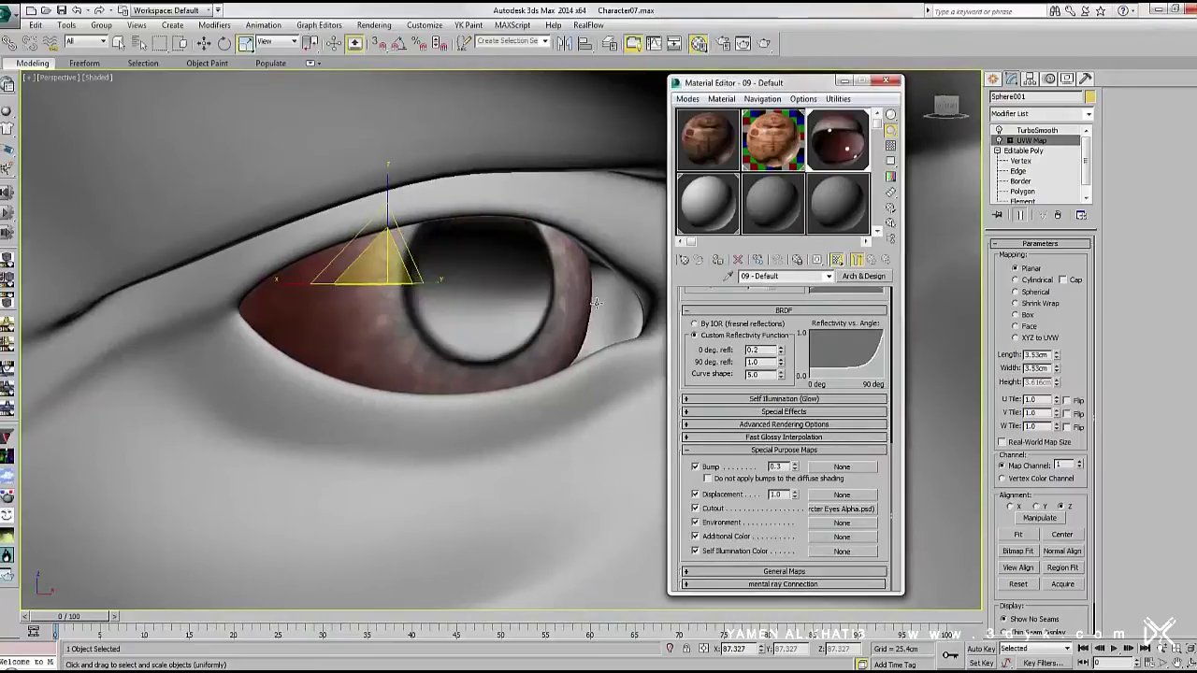
click(1038, 130)
key(alt+q)
key(m)
click(634, 274)
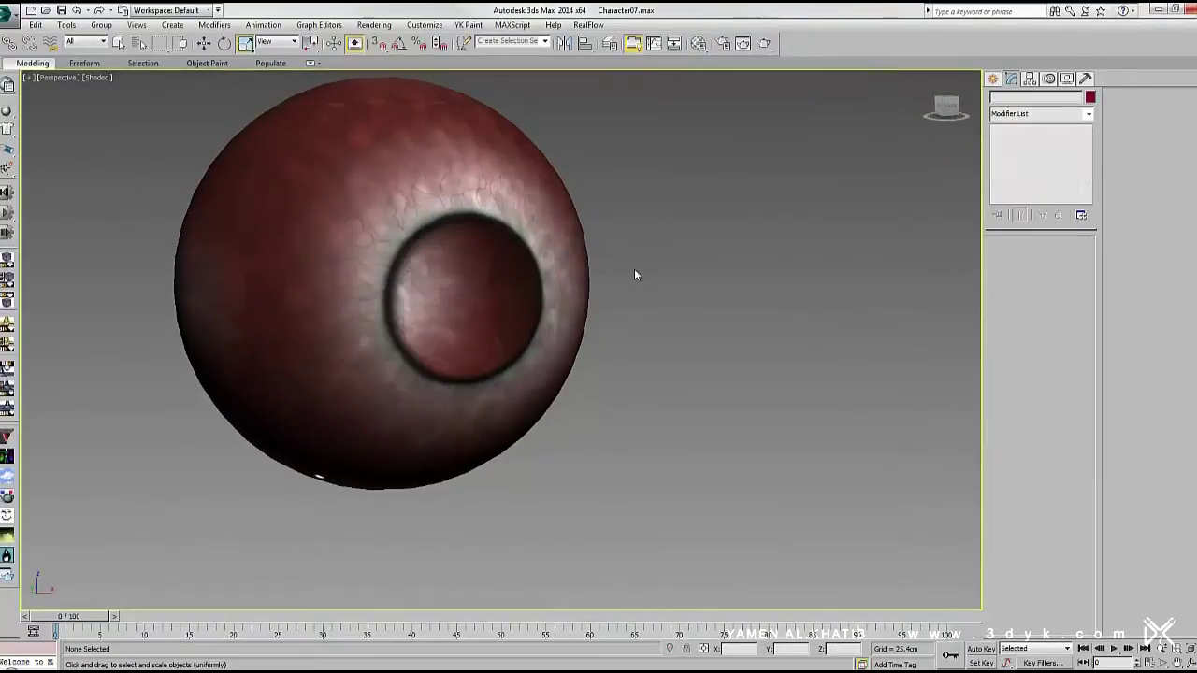
click(993, 79)
Create a cylinder in the front view and adjust its radius and cap segments
click(1016, 186)
middle_drag(422, 315, 462, 323)
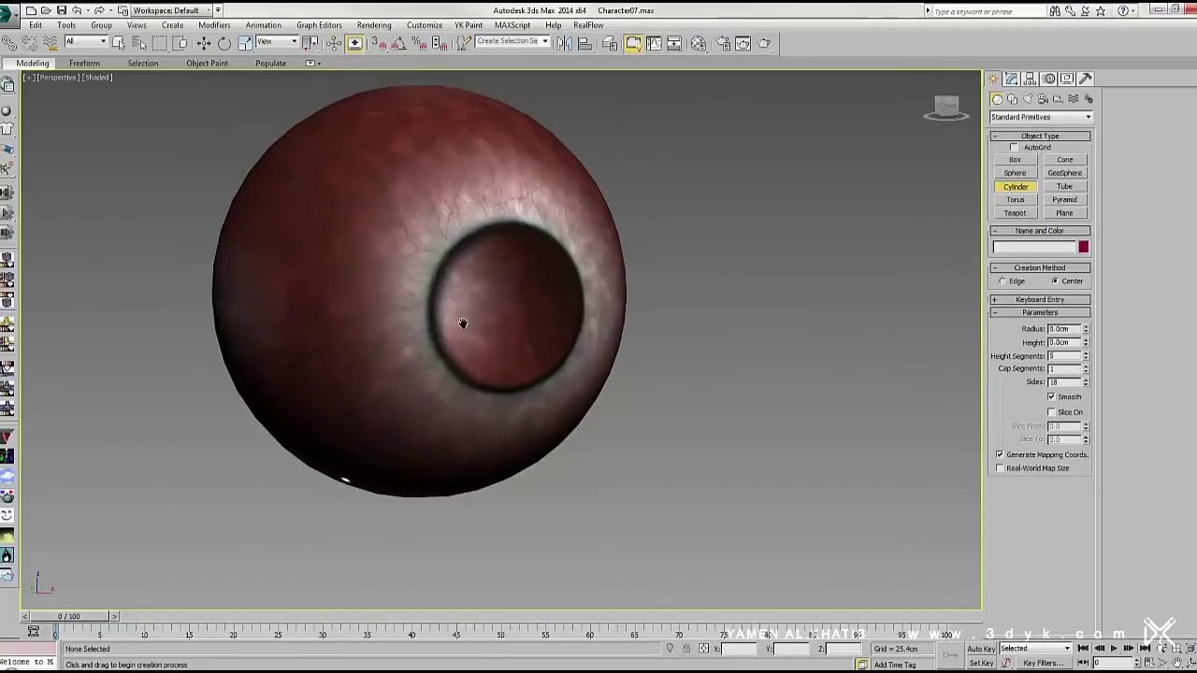
key(f)
key(F3)
key(F3)
key(F3)
key(F3)
key(F3)
key(r)
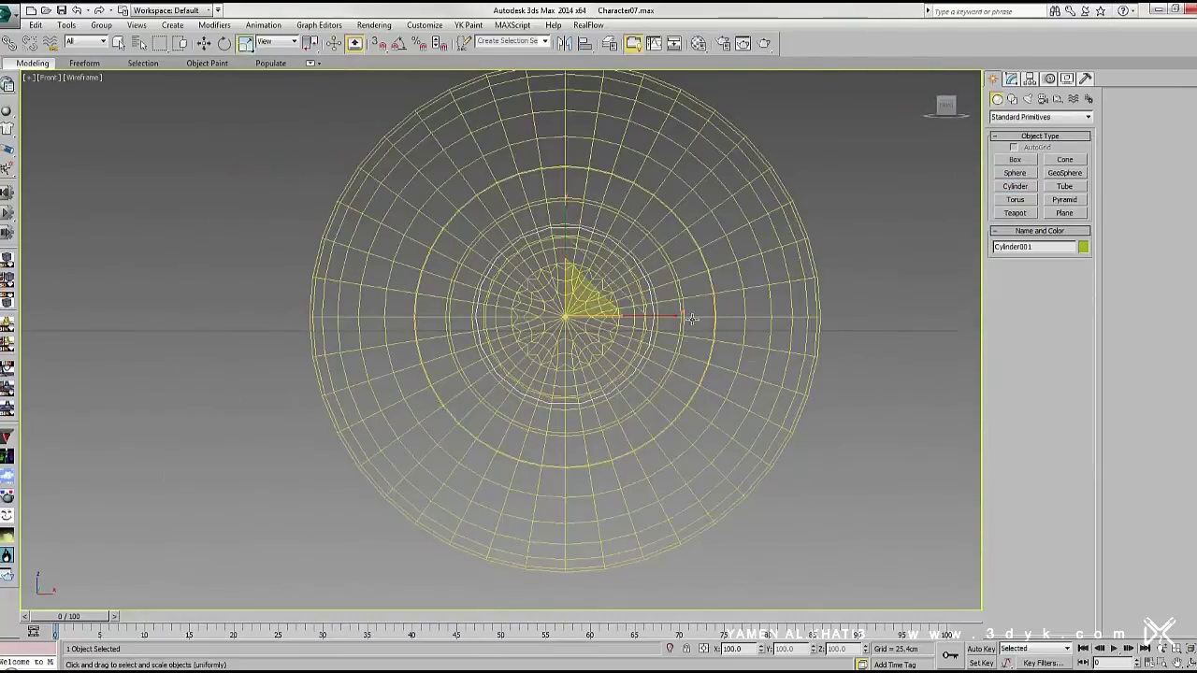
key(p)
key(w)
key(z)
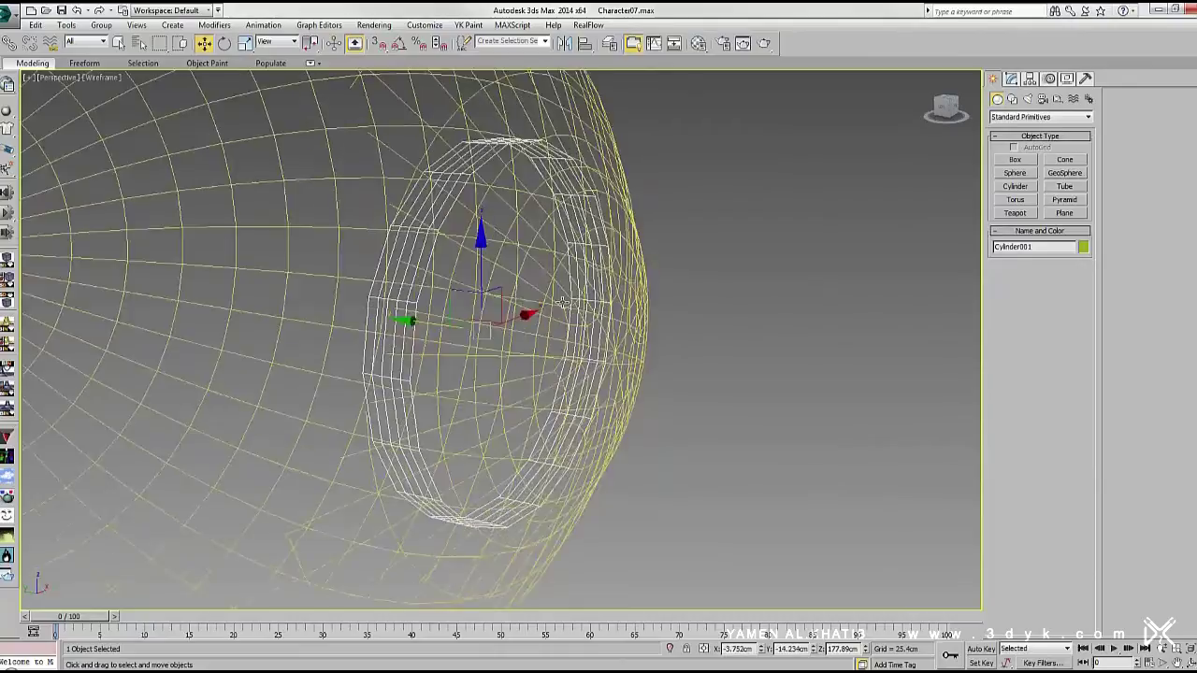
key(F3)
key(F4)
click(1010, 79)
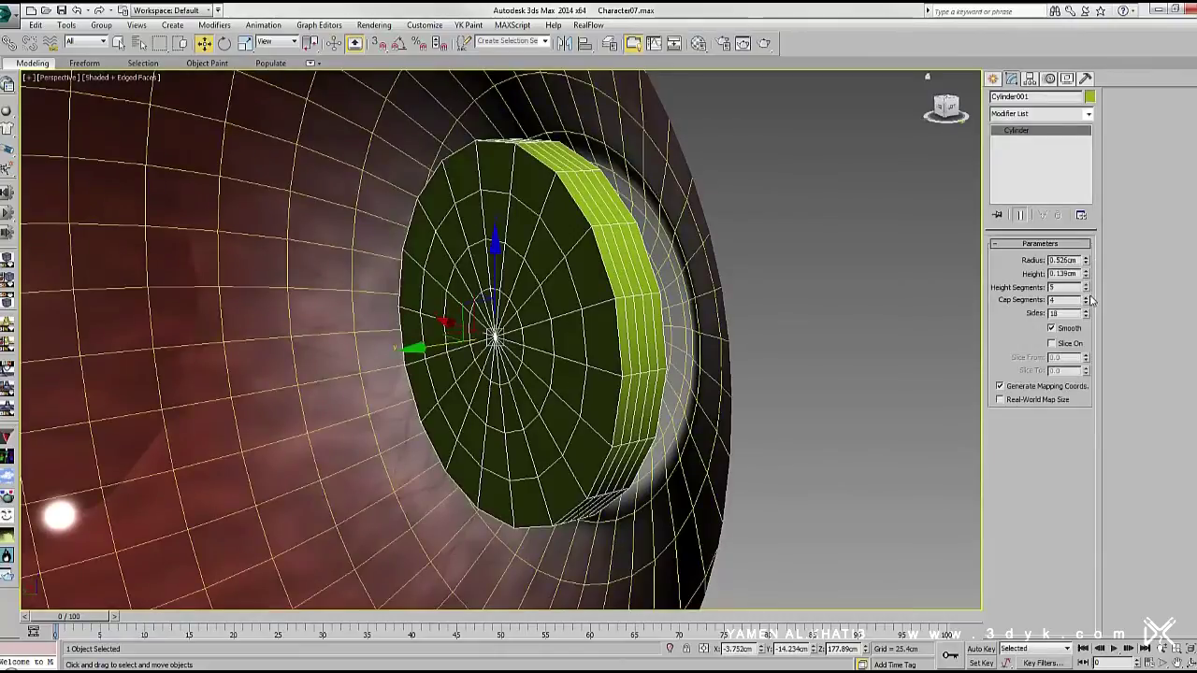
Convert the cylinder to editable poly and select an edge on its cap
right_click(1024, 130)
click(1067, 238)
mouse_move(561, 337)
alt+middle_down()
mouse_move(617, 341)
mouse_move(541, 344)
mouse_move(535, 324)
mouse_move(520, 368)
mouse_move(535, 265)
alt+middle_up()
key(F3)
key(4)
key(1)
click(535, 323)
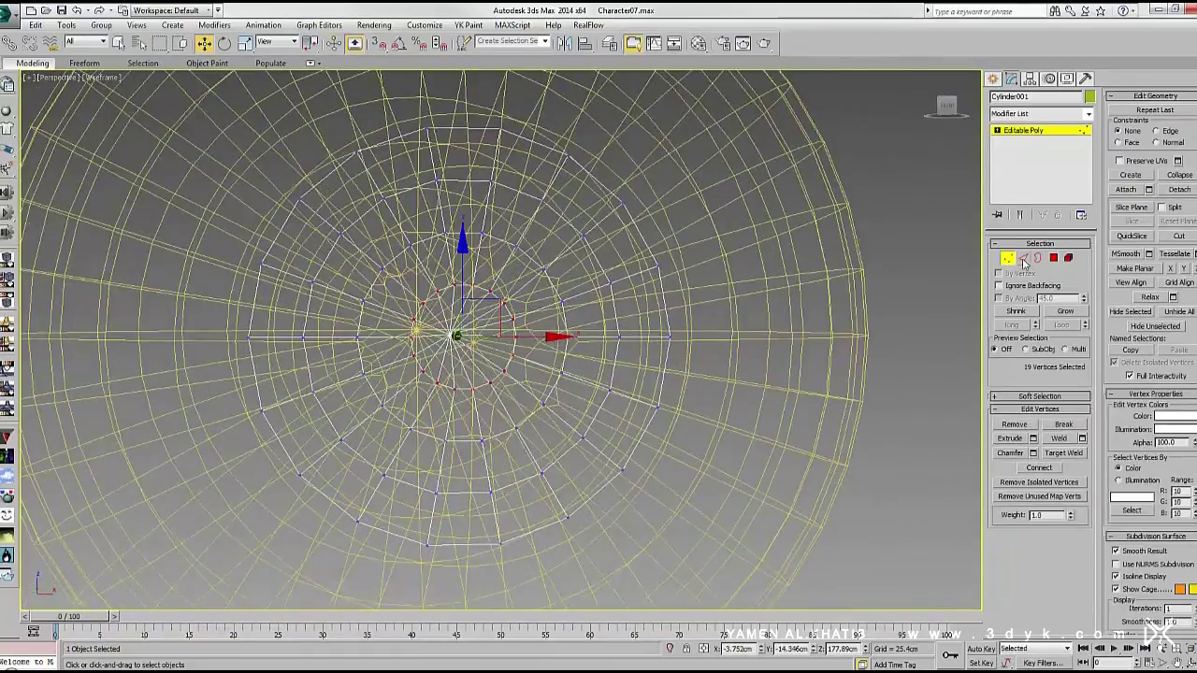
key(2)
click(535, 266)
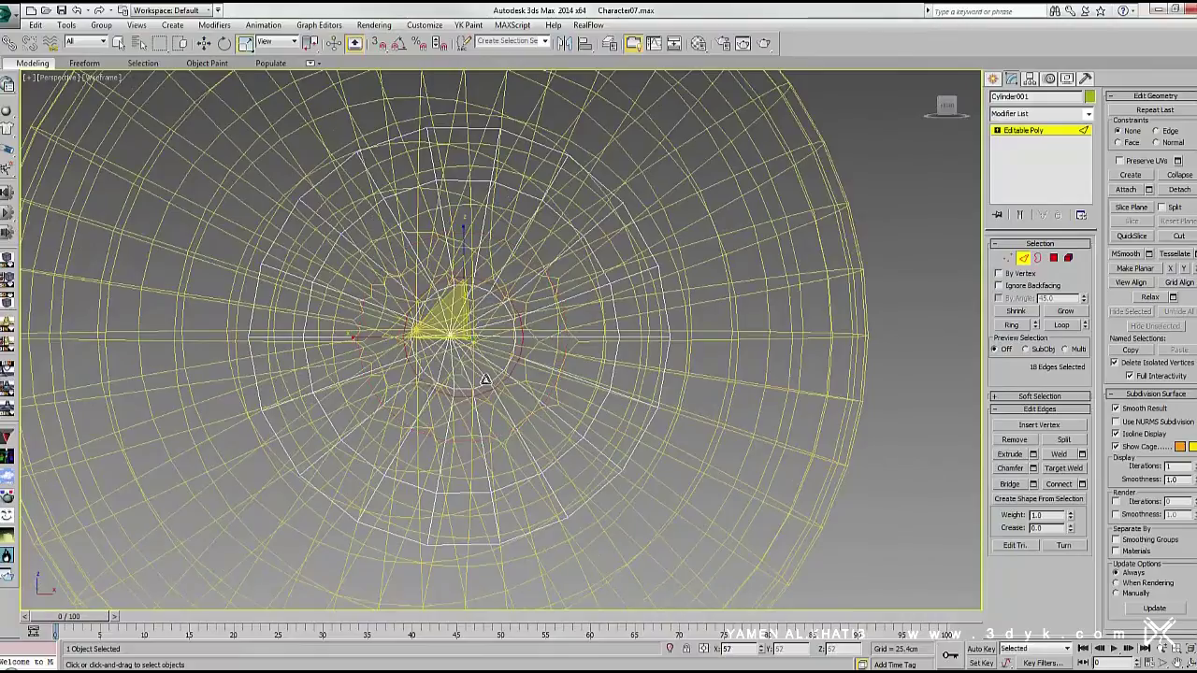
Extend the cap edge selection to the full centre edge loop
alt+middle_drag(422, 265, 286, 183)
key(e)
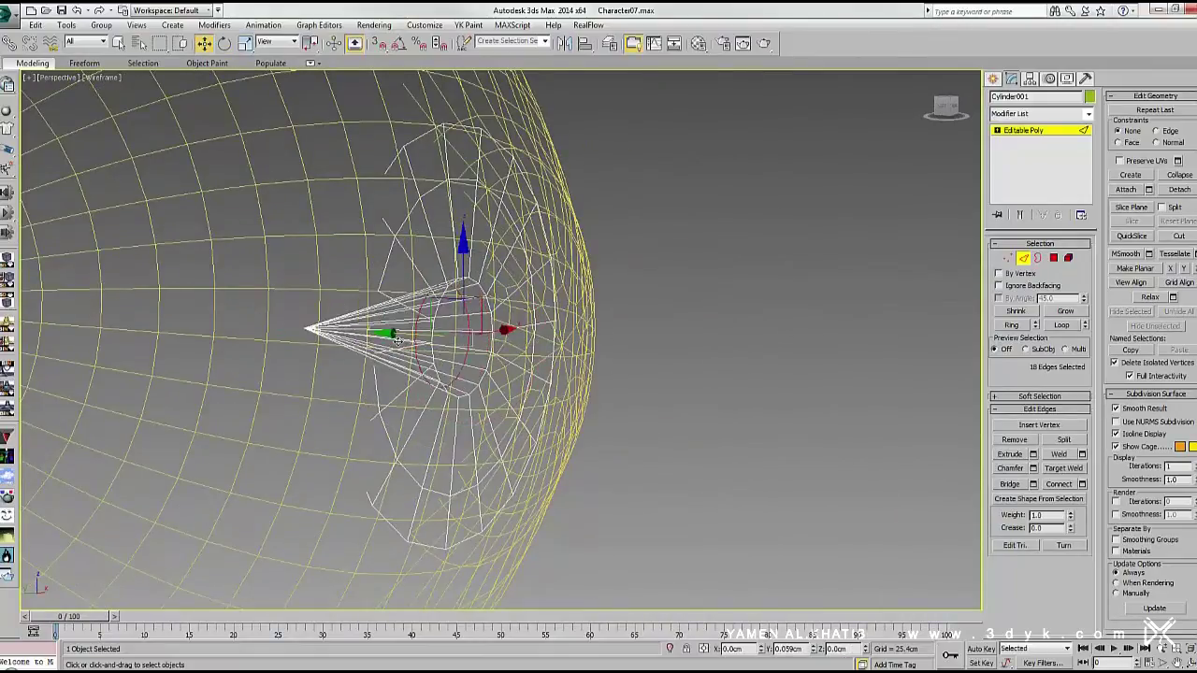
alt+middle_drag(452, 326, 564, 232)
click(1062, 325)
mouse_move(654, 280)
alt+middle_down()
mouse_move(524, 222)
mouse_move(567, 379)
mouse_move(546, 365)
mouse_move(554, 271)
mouse_move(543, 337)
mouse_move(543, 253)
mouse_move(561, 400)
alt+middle_up()
key(F3)
key(w)
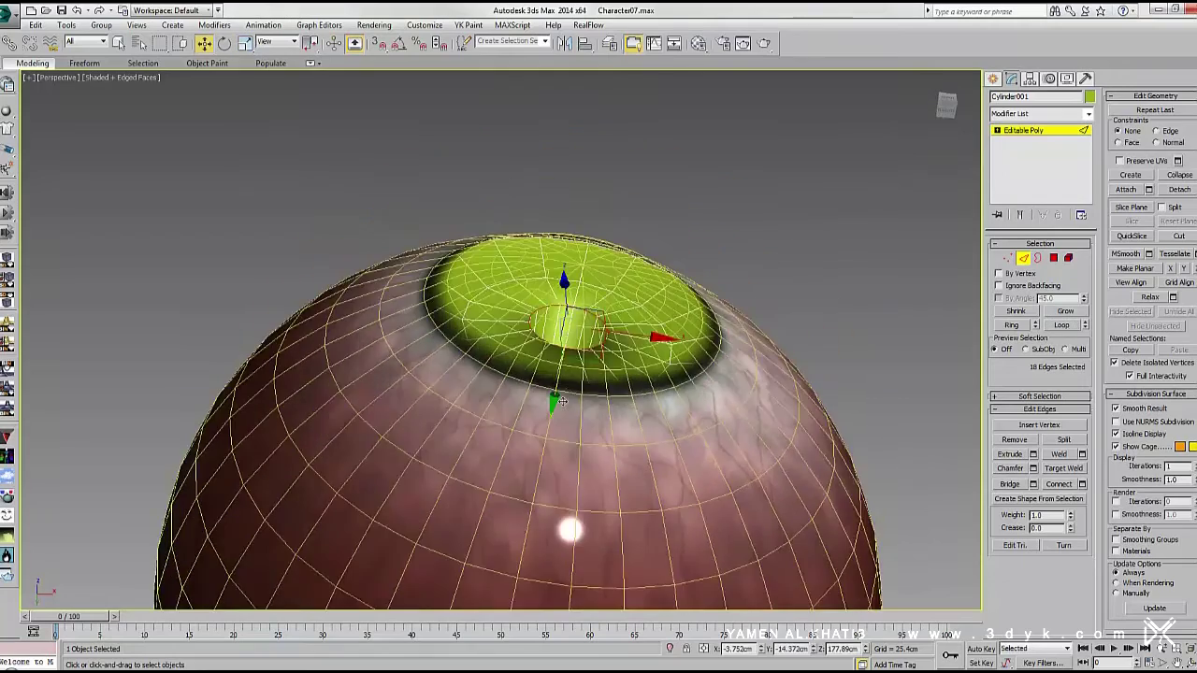
mouse_move(588, 311)
alt+middle_down()
mouse_move(613, 414)
mouse_move(598, 374)
alt+middle_up()
Chamfer the centre edge loop by 0.05cm and exit edge editing
click(1033, 468)
drag(757, 201, 757, 199)
scroll(736, 282, up, 2)
scroll(736, 282, up, 2)
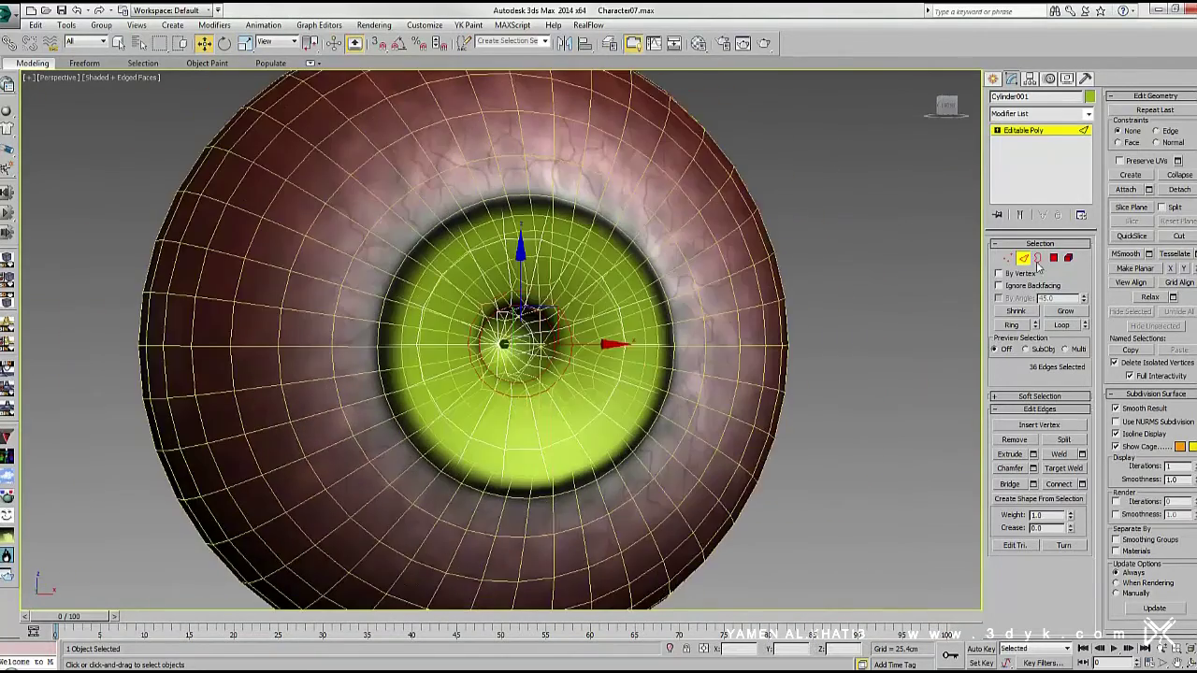
key(ctrl+b)
click(699, 43)
Switch the eye's material slot to a Standard material
scroll(818, 311, up, 5)
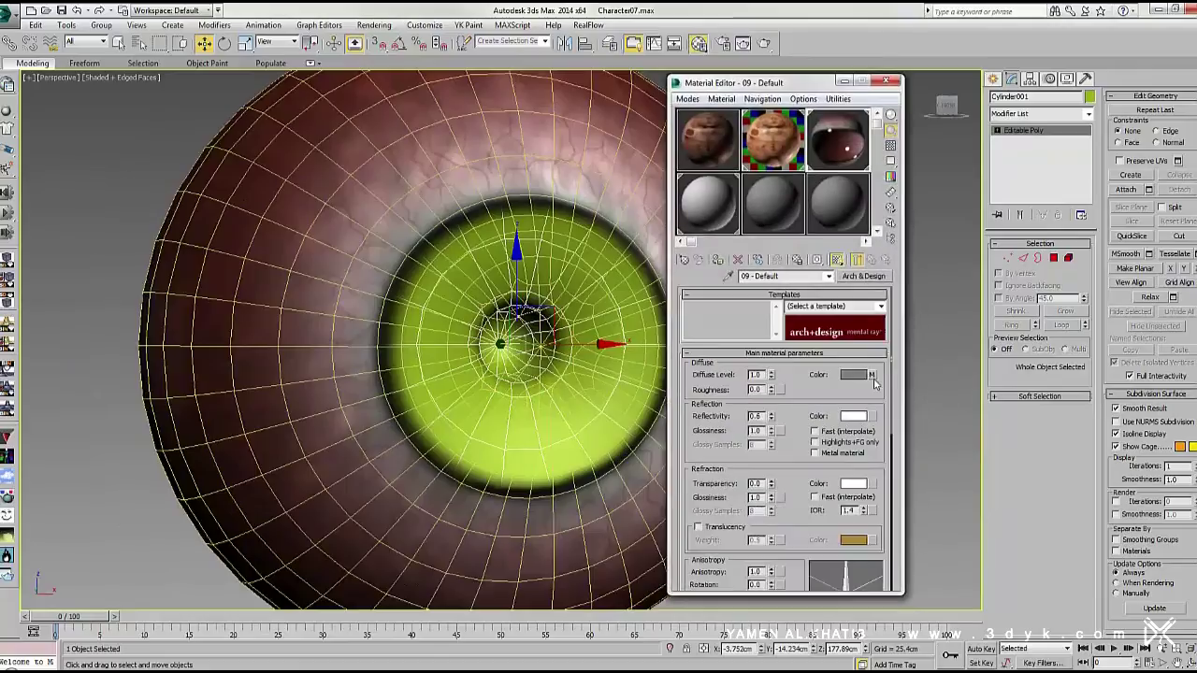
right_click(842, 372)
click(898, 456)
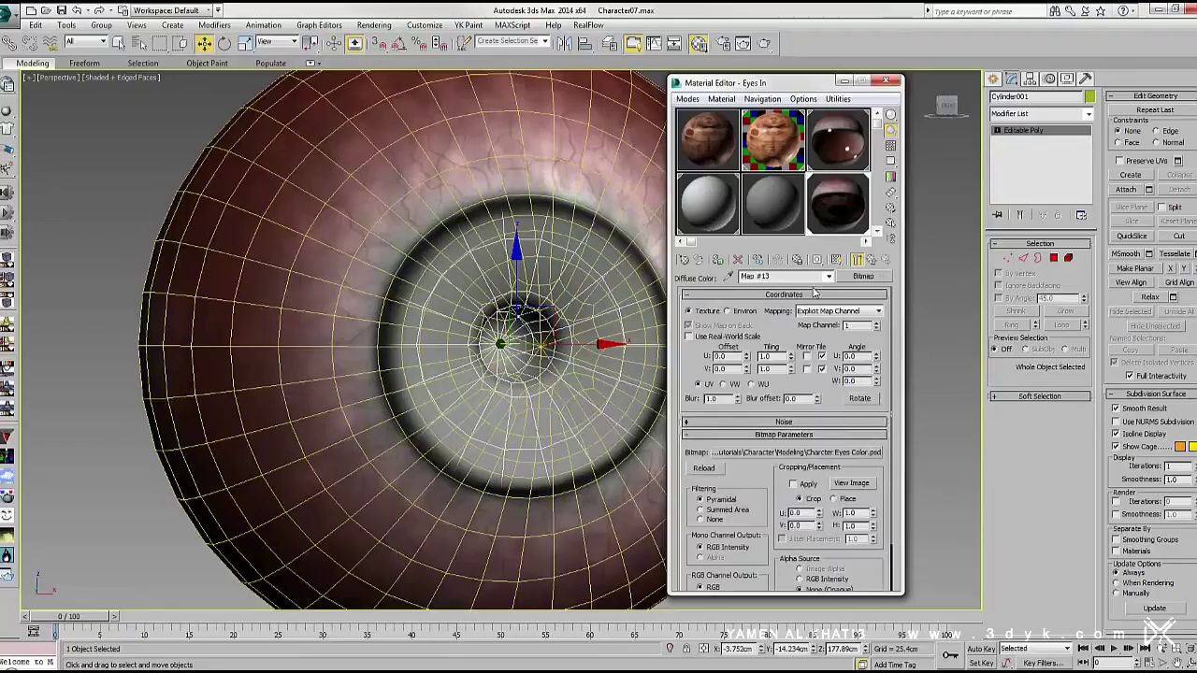
Apply a planar UVW Map to the eye with edged faces off, and select Sphere001
key(F4)
click(1041, 113)
click(1020, 315)
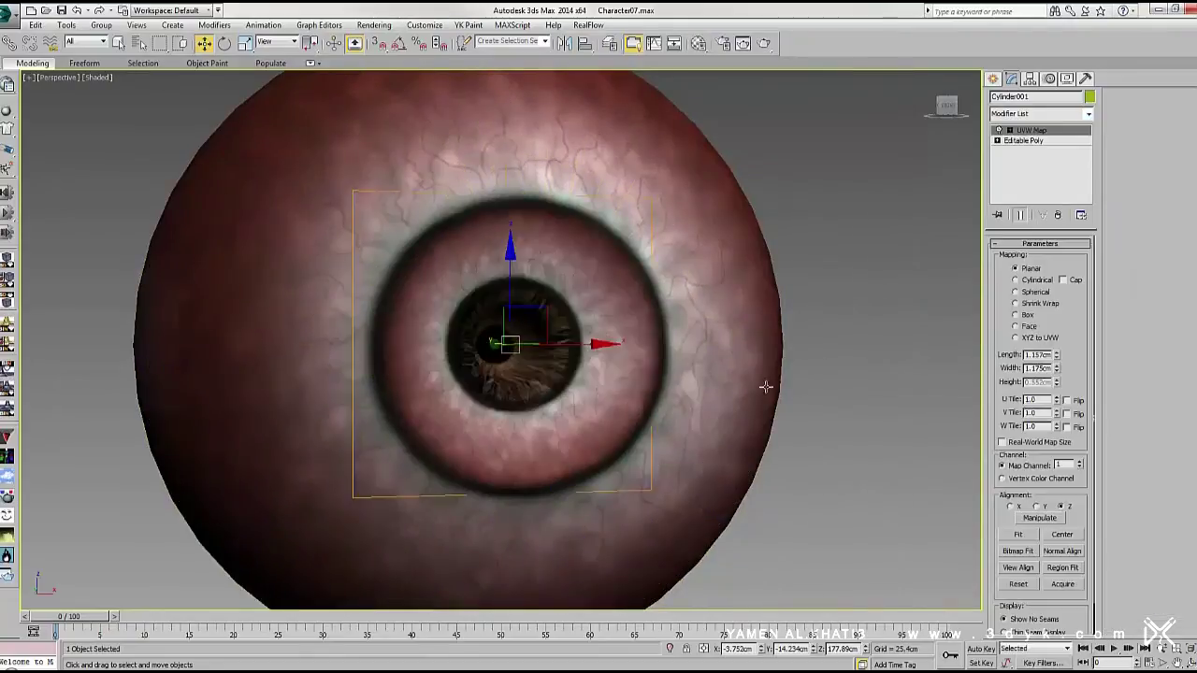
mouse_move(495, 280)
alt+middle_down()
mouse_move(533, 337)
mouse_move(711, 346)
alt+middle_up()
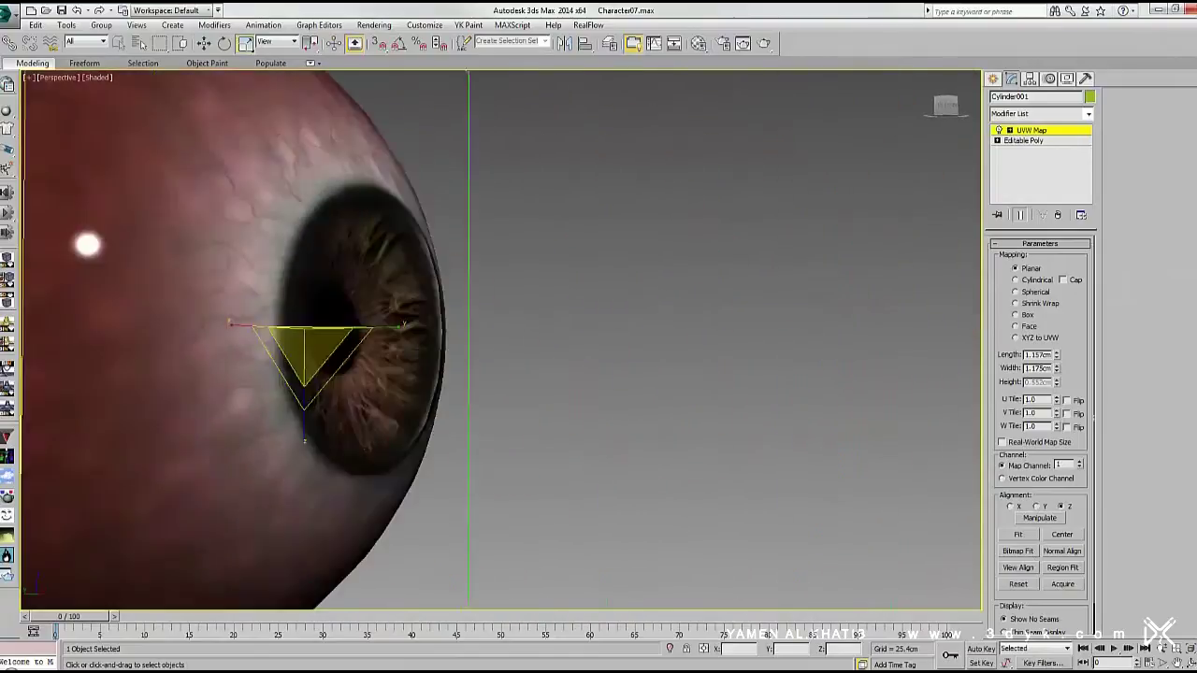
scroll(711, 346, down, 5)
click(579, 346)
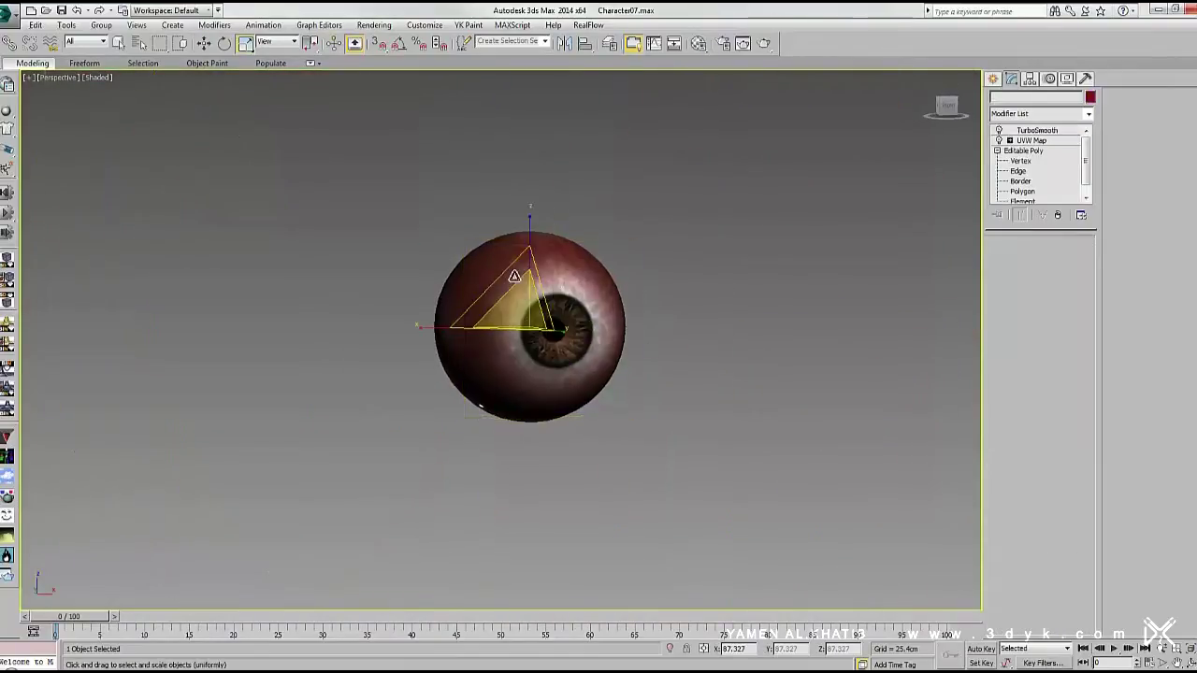
key(F3)
Render a head-on, shaded test image of the textured eyeball from Sphere001's Editable Poly
click(1023, 140)
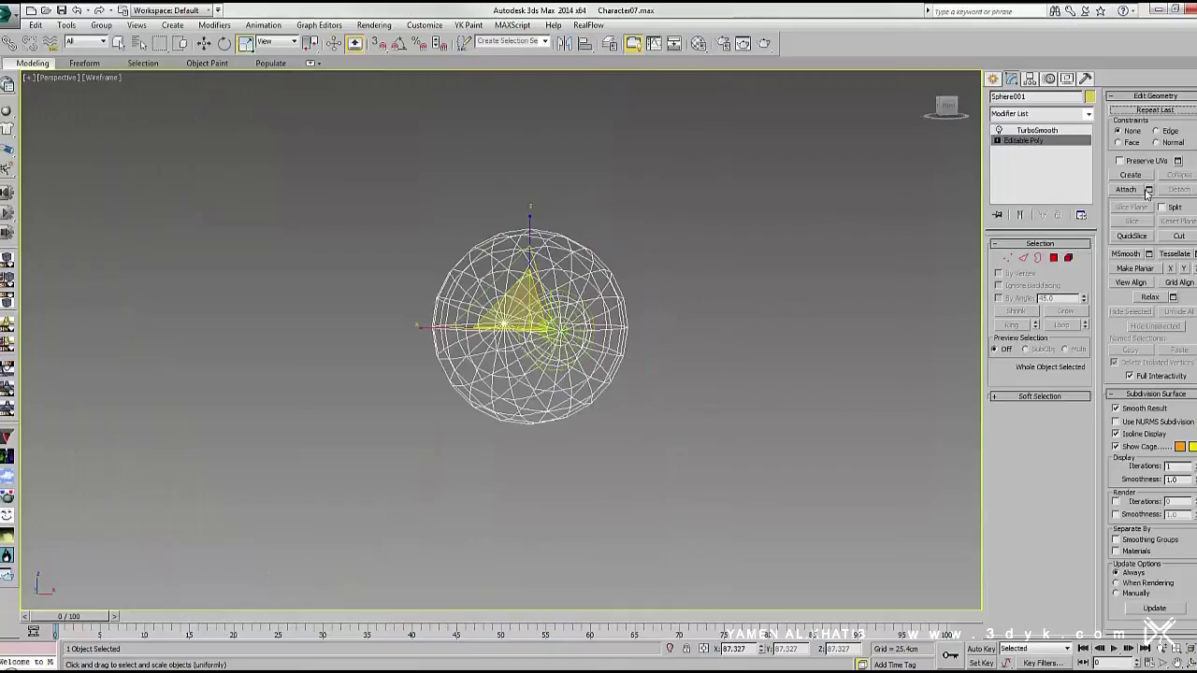
key(w)
key(F3)
click(644, 372)
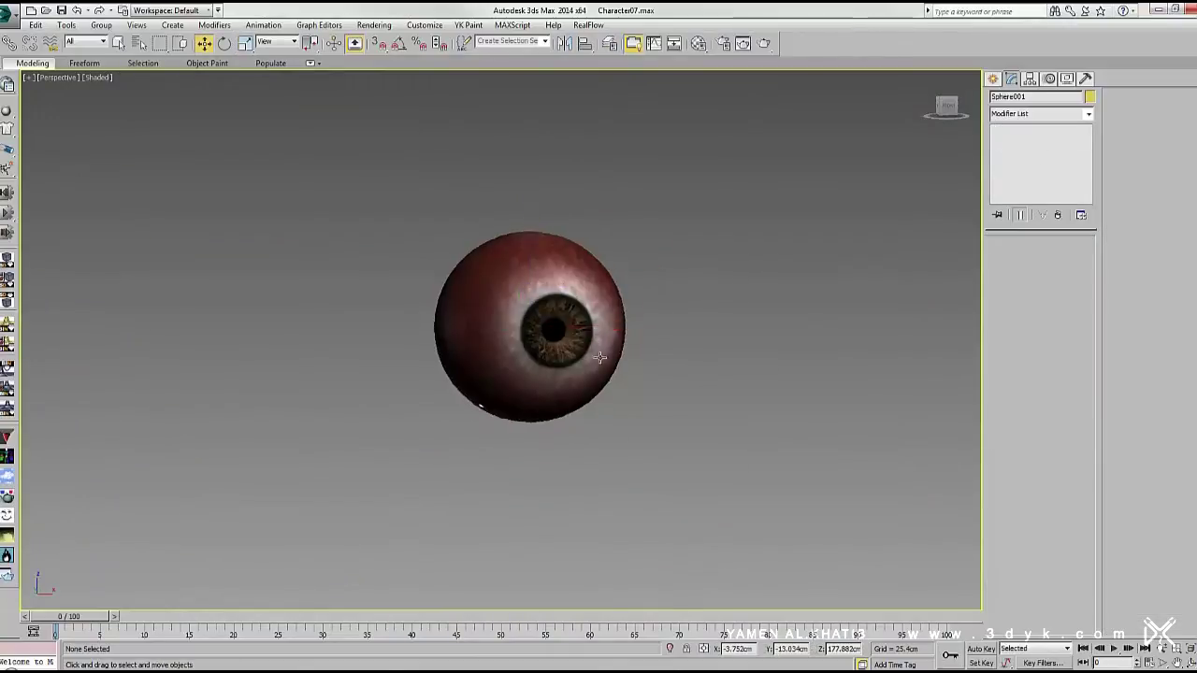
alt+middle_drag(644, 372, 559, 354)
key(shift+q)
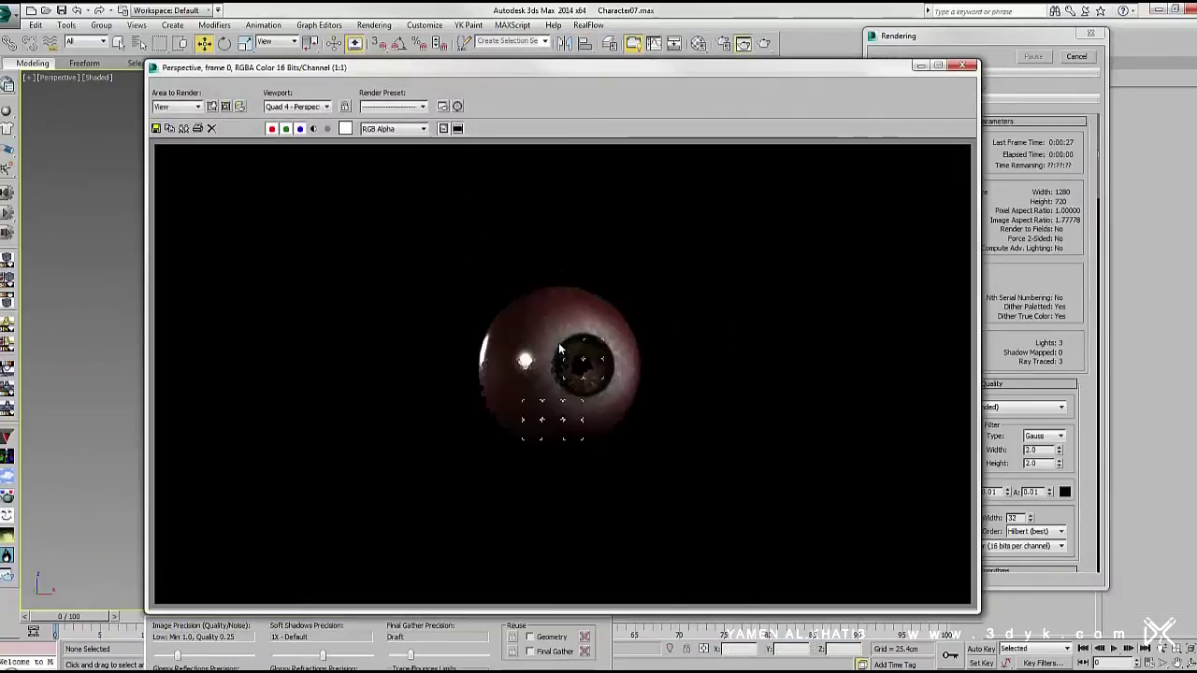
click(962, 64)
Bring up the object creation options in the command panel
click(993, 79)
click(1014, 160)
scroll(532, 282, down, 3)
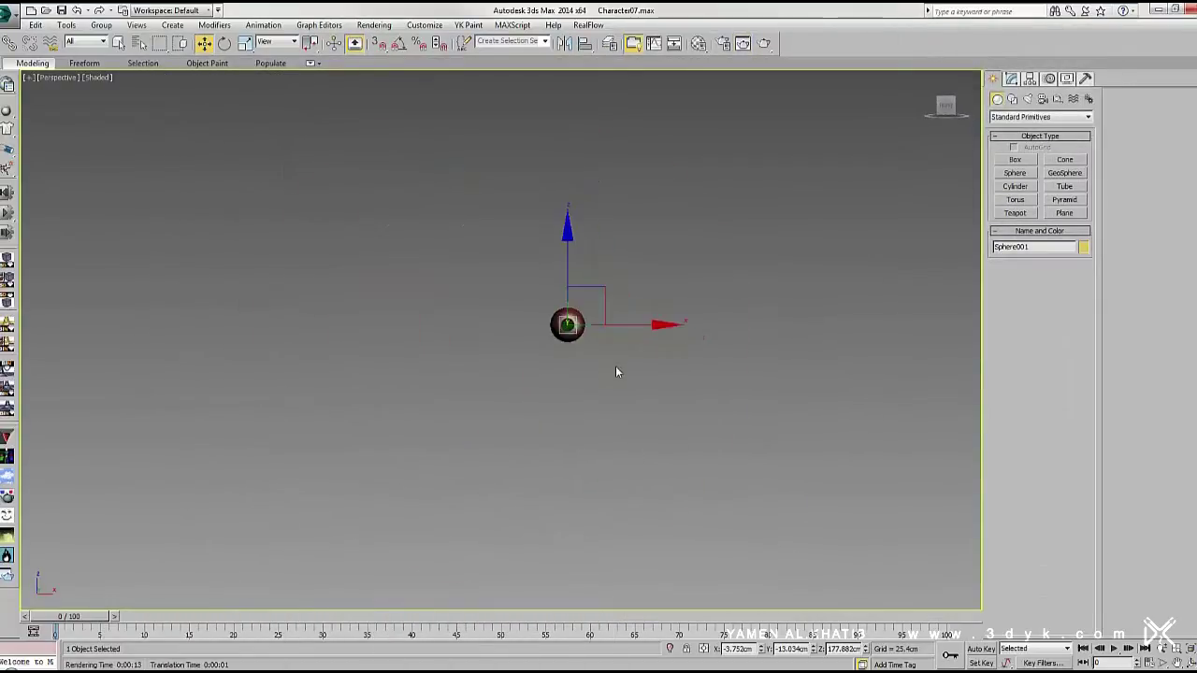
Run repeated test renders of the eyeball, framing it with Z between renders
scroll(596, 333, up, 5)
key(shift+q)
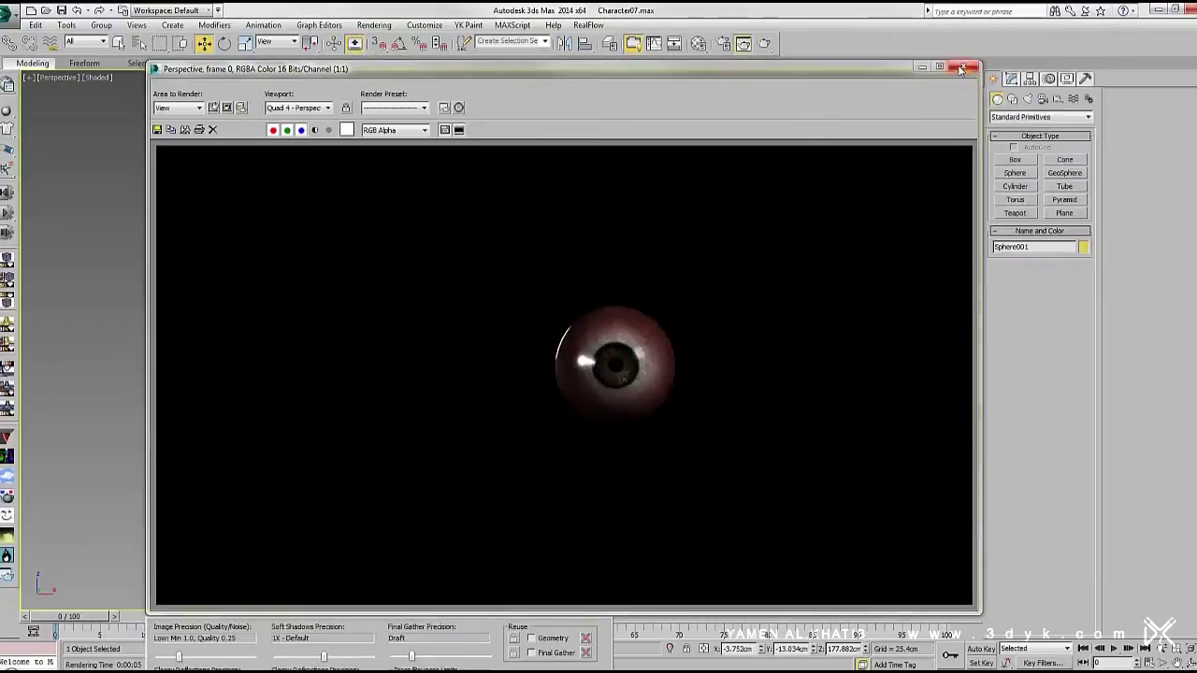
click(961, 69)
click(764, 44)
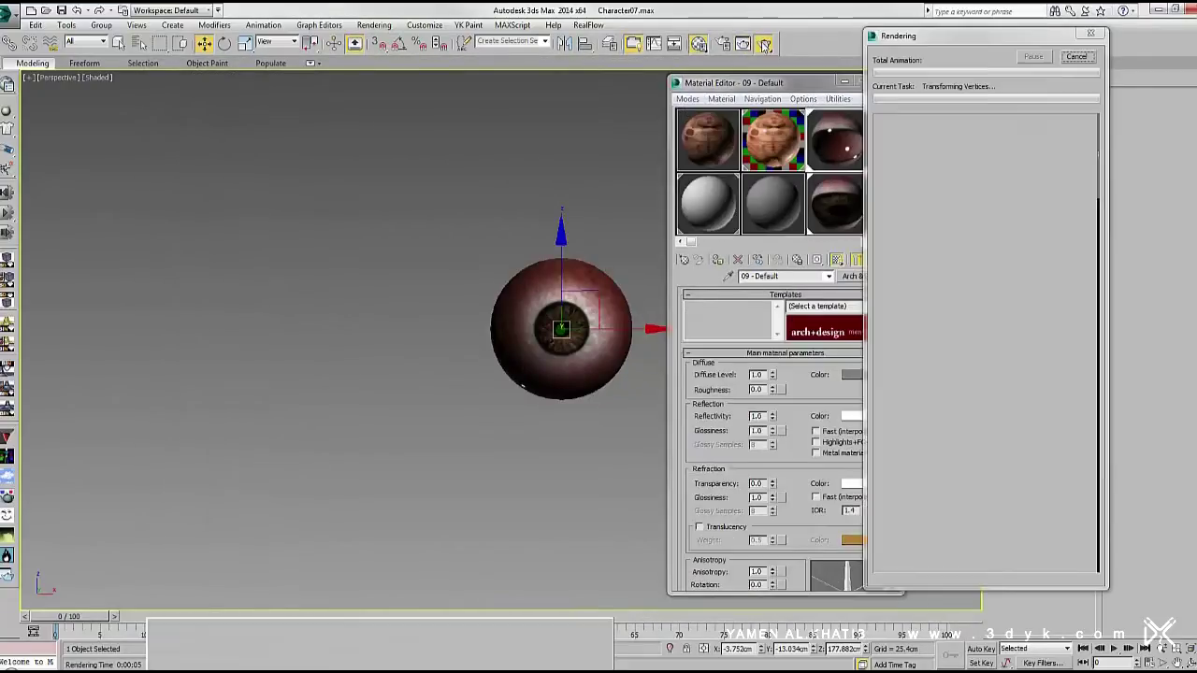
click(743, 44)
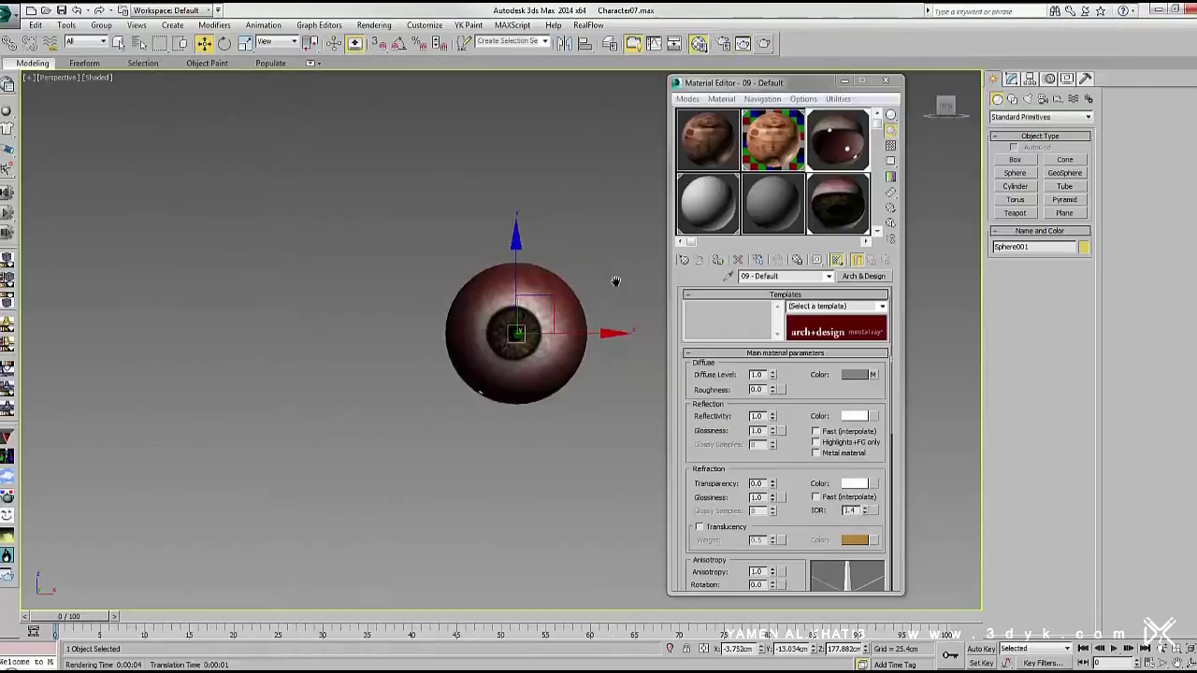
scroll(614, 280, down, 5)
mouse_move(614, 280)
middle_down()
mouse_move(551, 361)
mouse_move(508, 334)
middle_up()
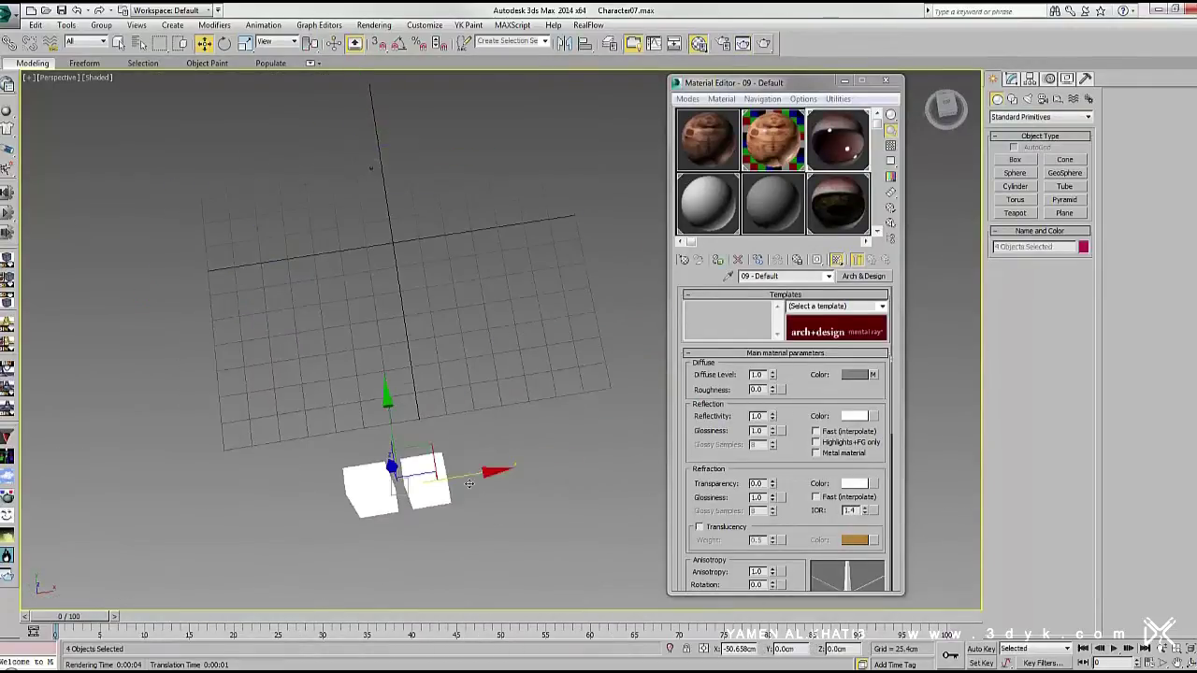
key(z)
scroll(543, 325, down, 1)
key(shift+q)
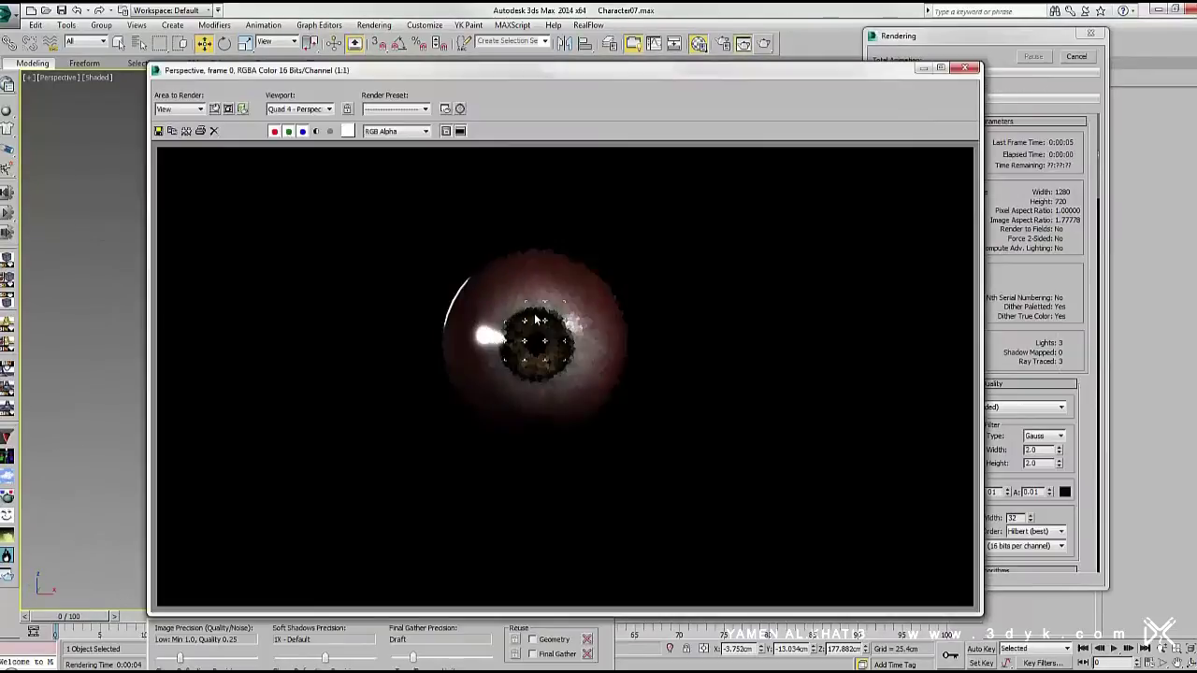
click(744, 43)
Frame and orbit around the four white panels, then reselect the eyeball and render it
middle_drag(598, 384, 289, 366)
key(ctrl+a)
key(z)
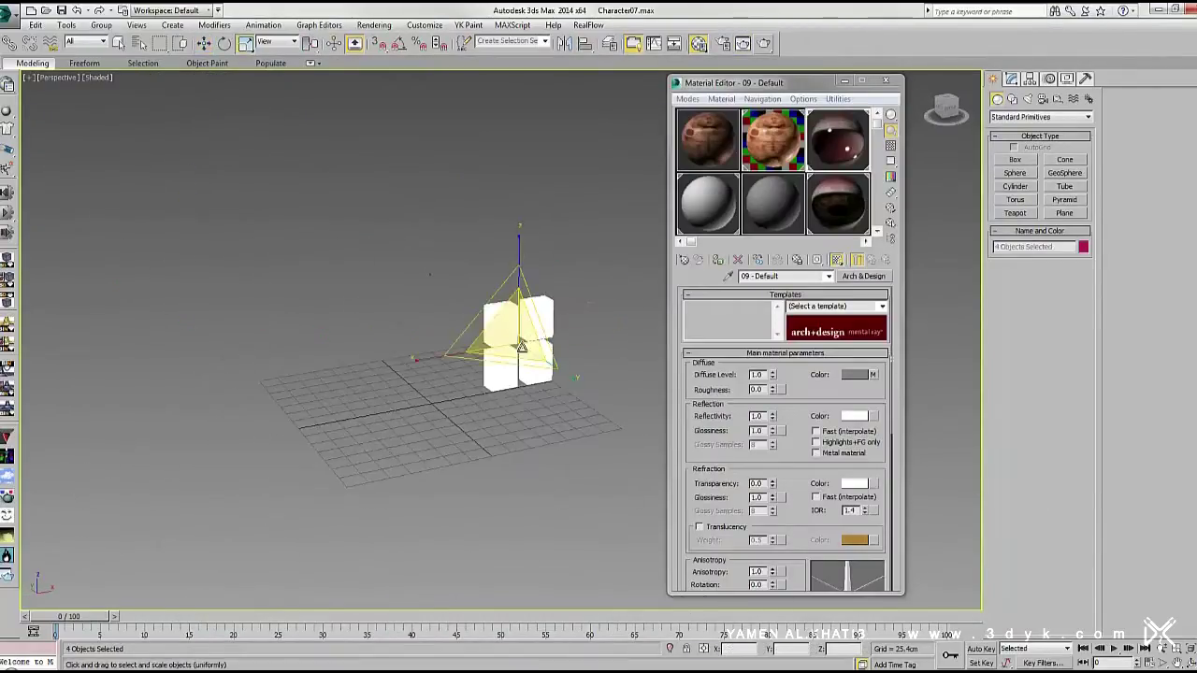
key(w)
mouse_move(339, 220)
alt+middle_down()
mouse_move(330, 369)
mouse_move(425, 320)
alt+middle_up()
scroll(425, 320, up, 10)
click(477, 283)
key(z)
scroll(479, 355, down, 3)
key(shift+q)
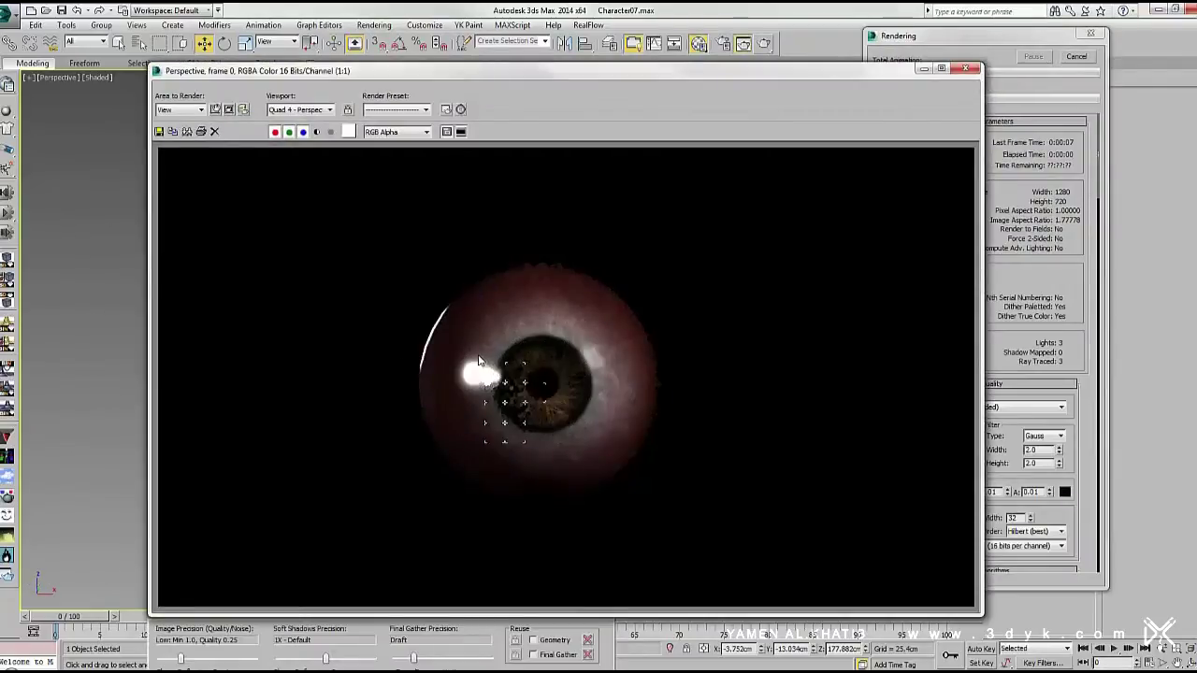
Pick the eye material slot and open its preview options
click(837, 259)
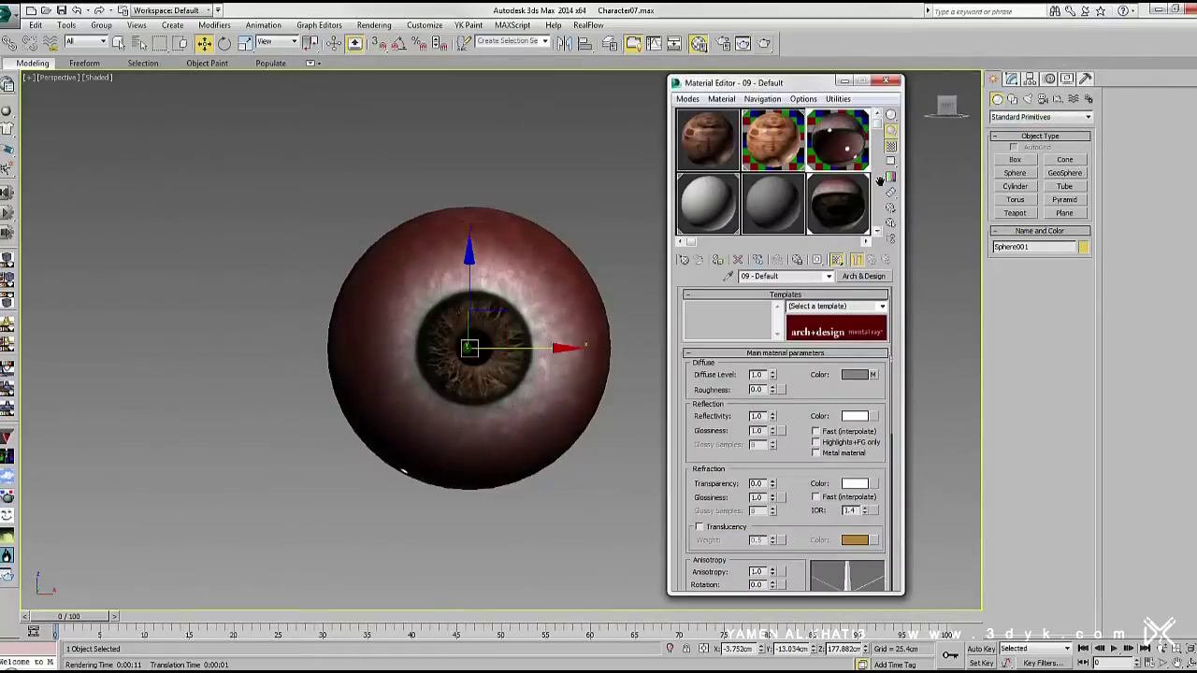
right_click(844, 150)
click(1014, 173)
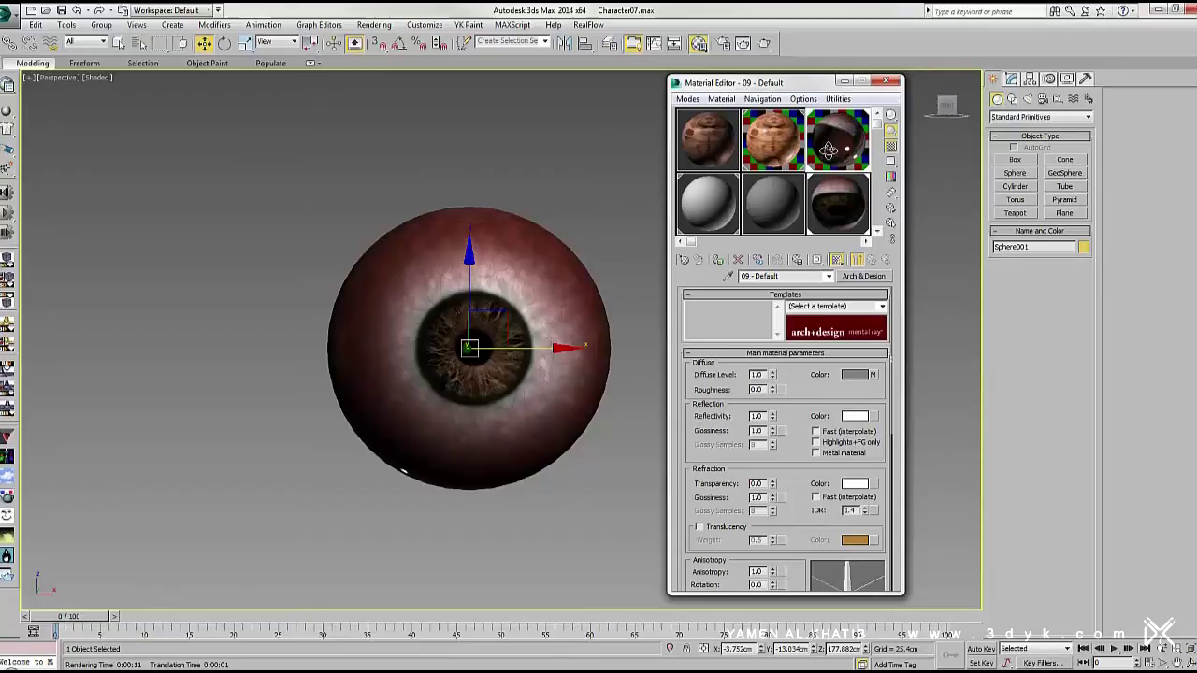
Render the eye from the side and then head-on to check it
alt+middle_drag(518, 399, 499, 393)
key(shift+q)
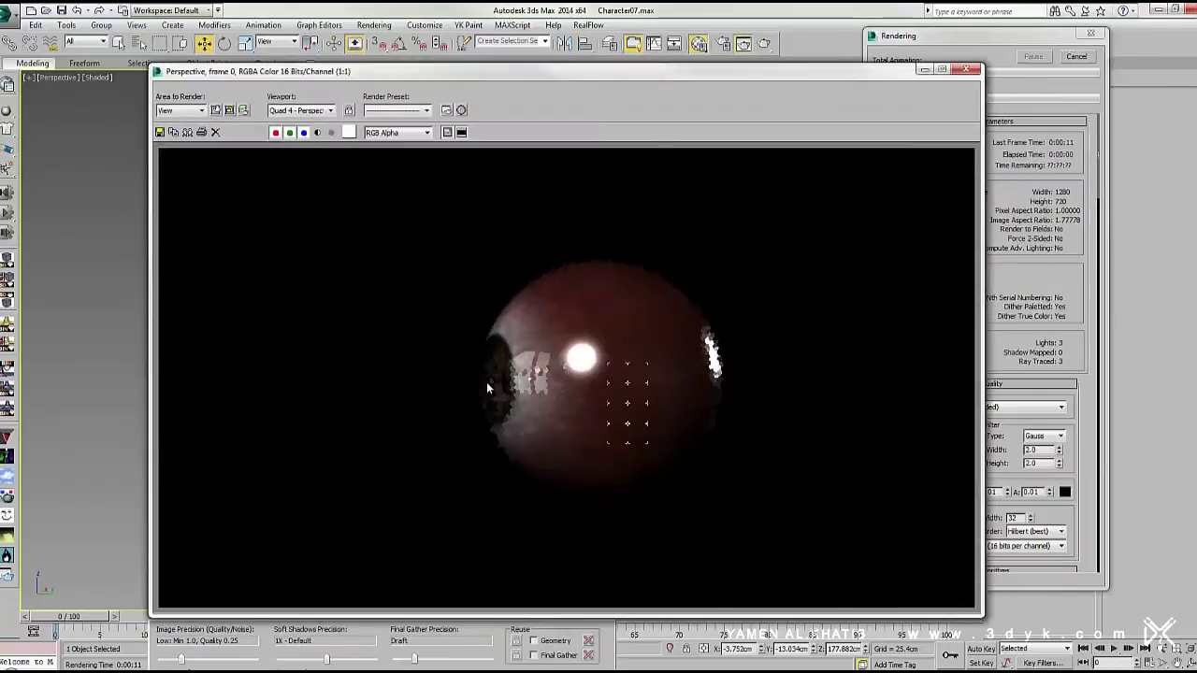
click(967, 71)
alt+middle_drag(542, 337, 560, 332)
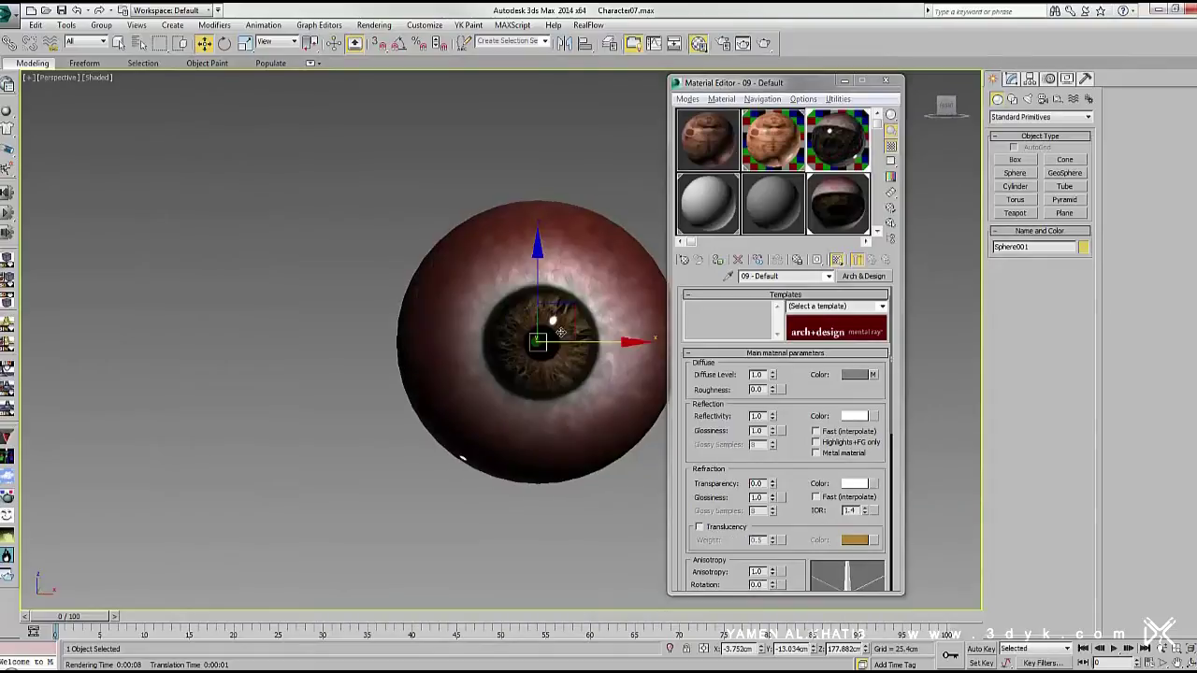
key(shift+q)
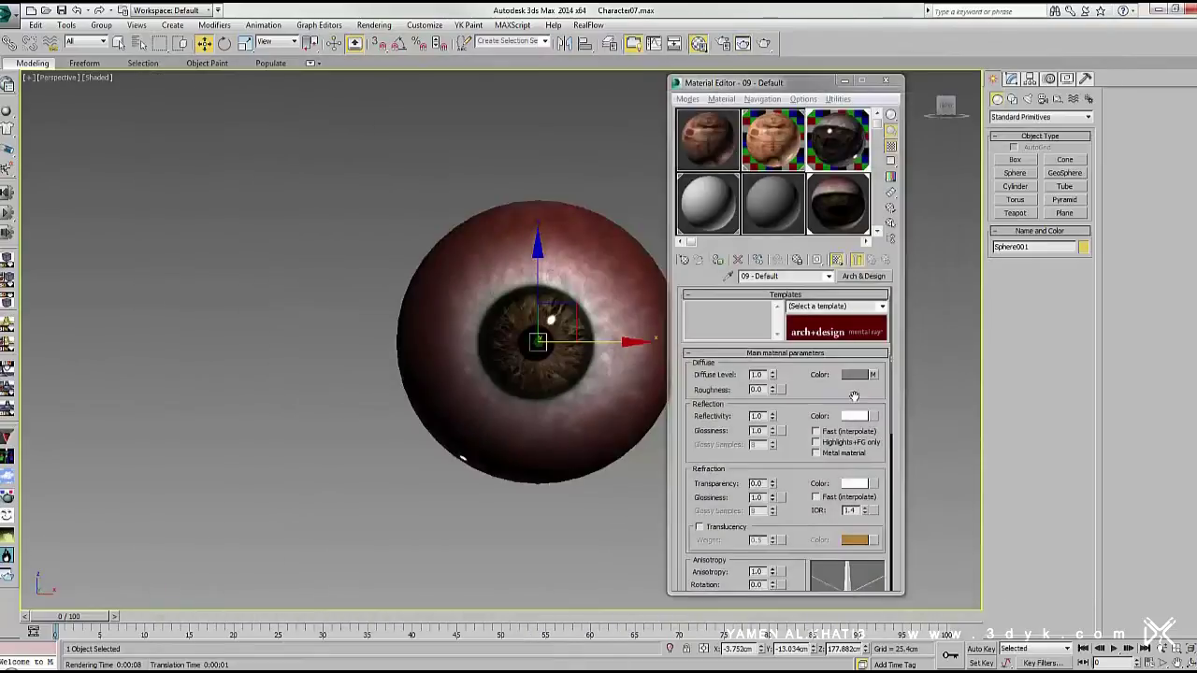
Copy the Reflection map (Map #14) into Refraction with Transparency 1.0, then render
right_click(879, 417)
click(874, 417)
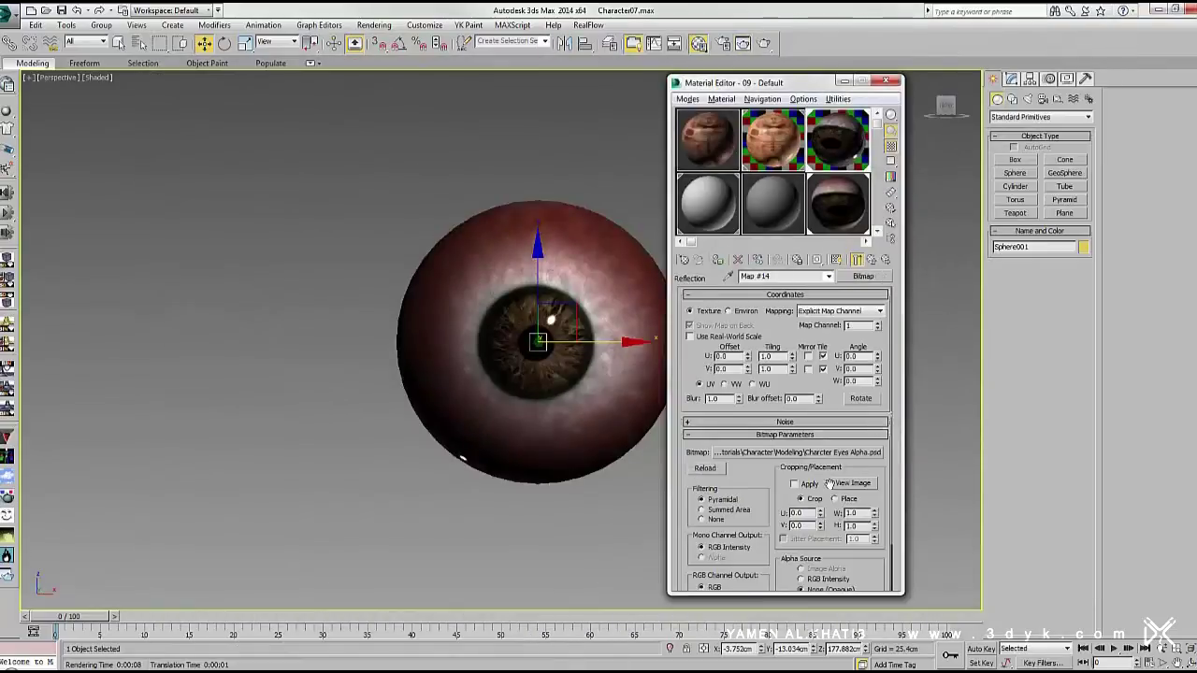
click(857, 259)
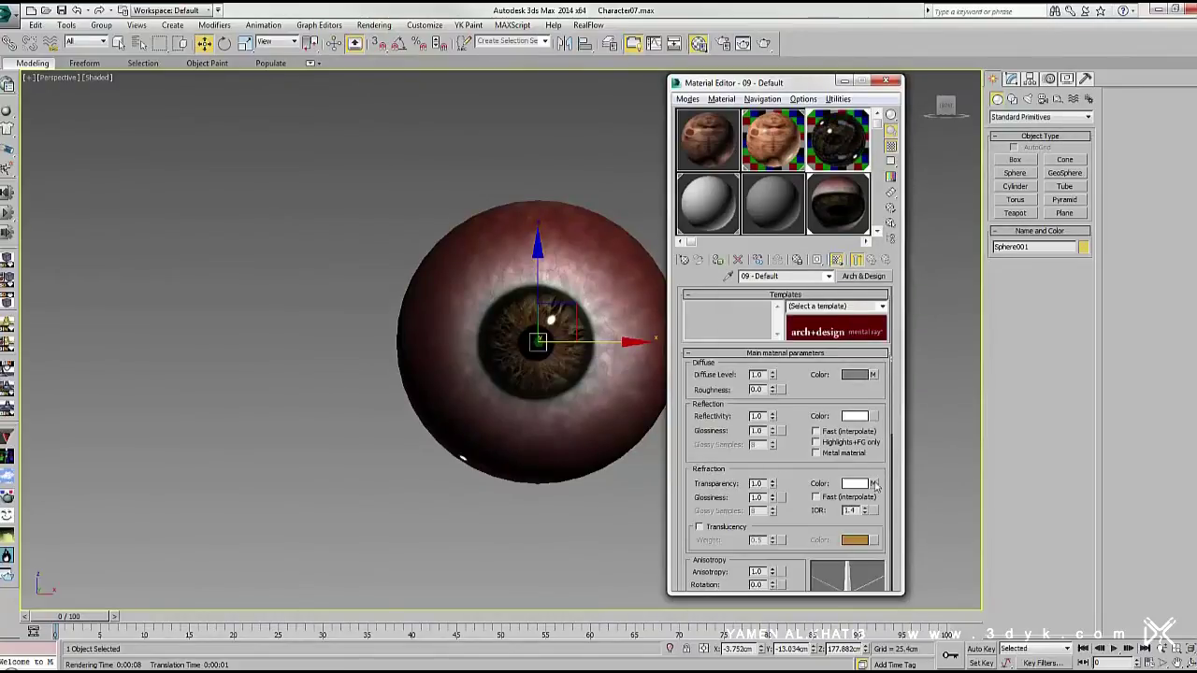
click(874, 484)
key(shift+q)
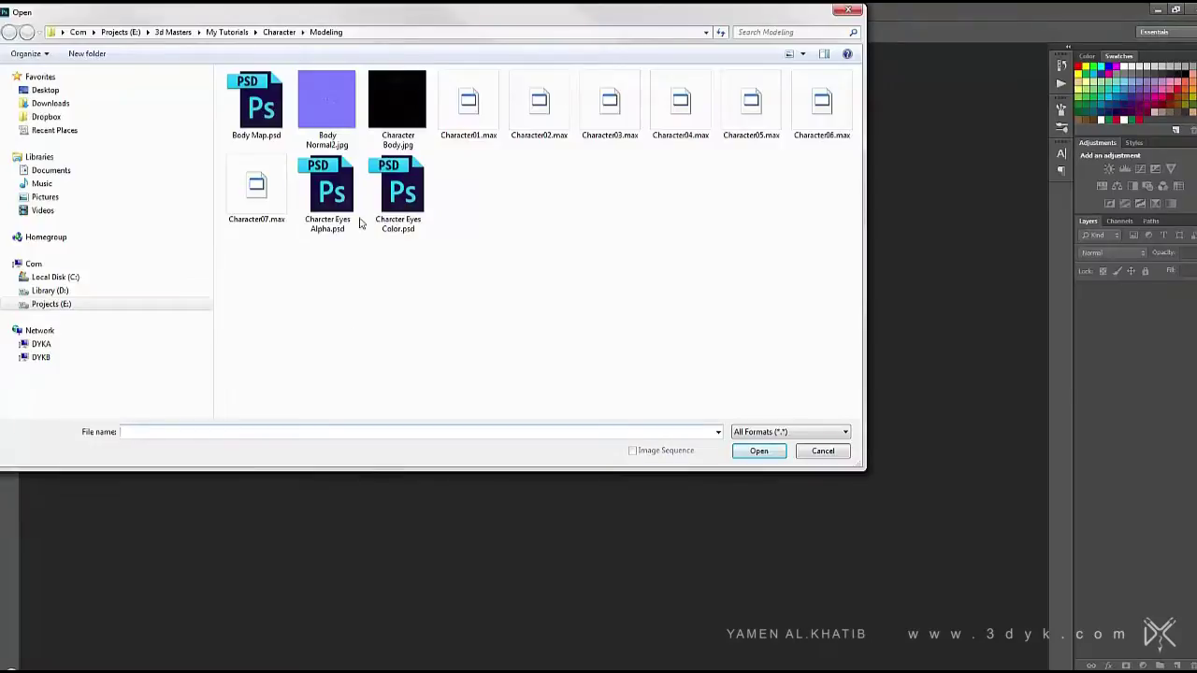
Open Charcter Eyes Alpha.psd and invert the black circle mask on Layer 3
double_click(336, 201)
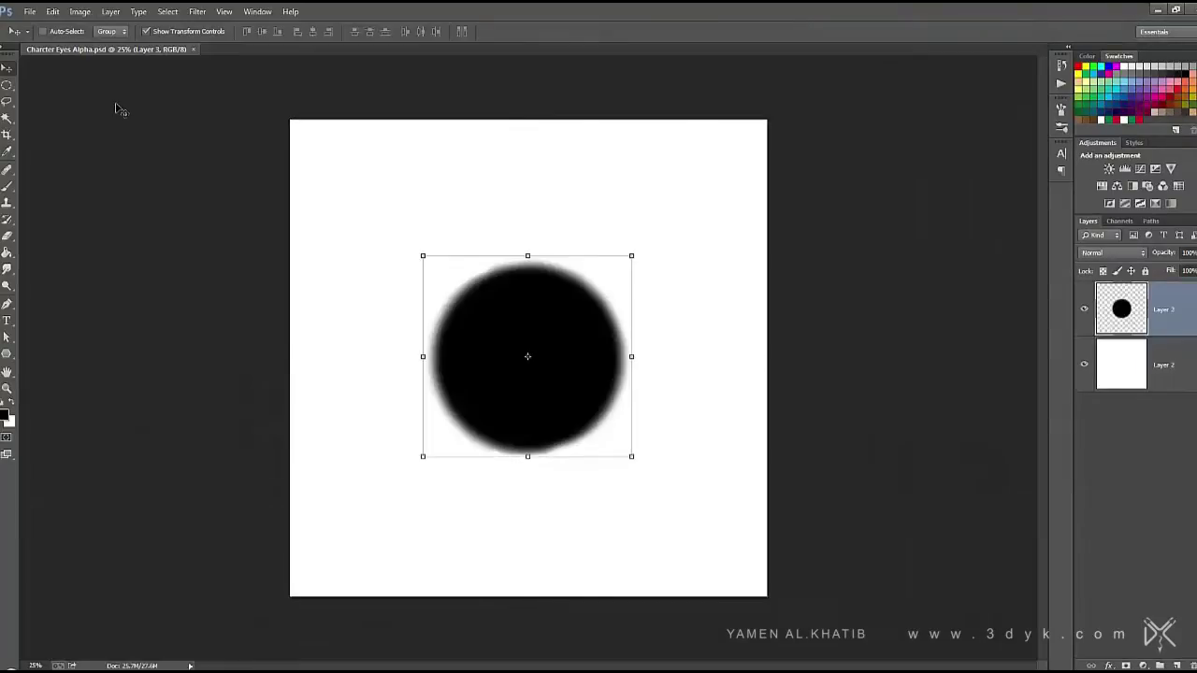
click(79, 11)
click(281, 184)
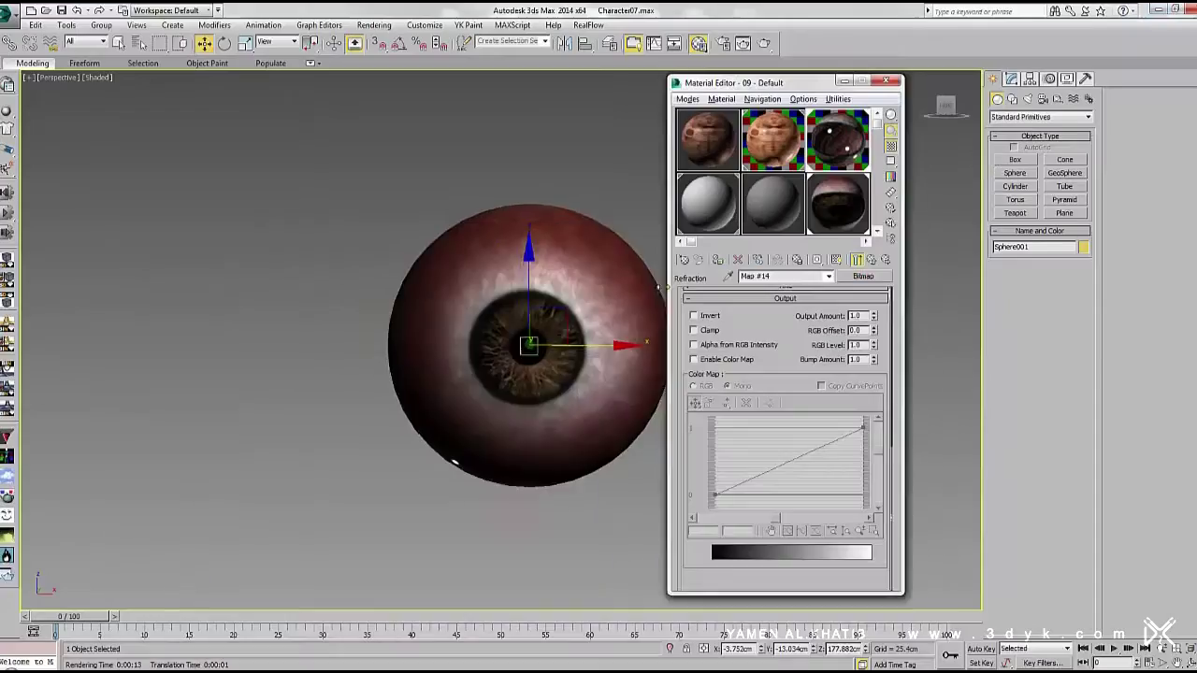
Orbit around the eye in 3ds Max with edged faces shown and open its context menu
mouse_move(659, 287)
alt+middle_down()
mouse_move(556, 315)
mouse_move(459, 313)
alt+middle_up()
key(F4)
right_click(627, 365)
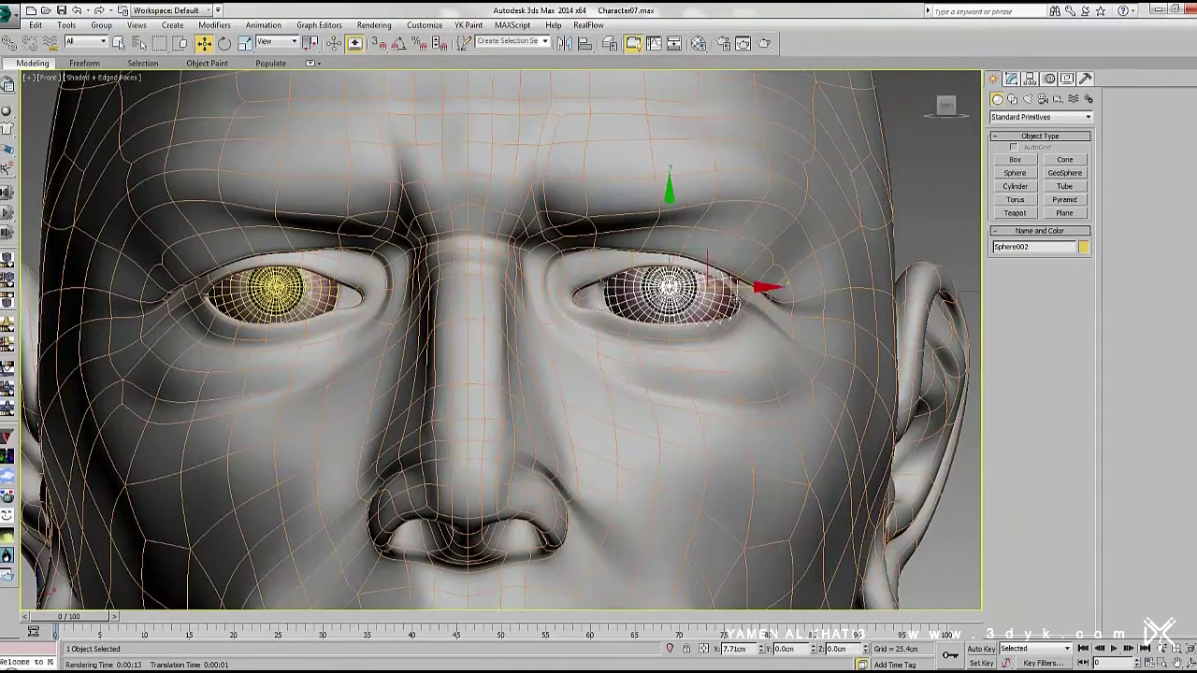
Clone the eyeball for the second eye, nudge it into place, and scale both up uniformly
shift+drag(670, 286, 660, 286)
click(608, 401)
key(F3)
drag(732, 298, 729, 298)
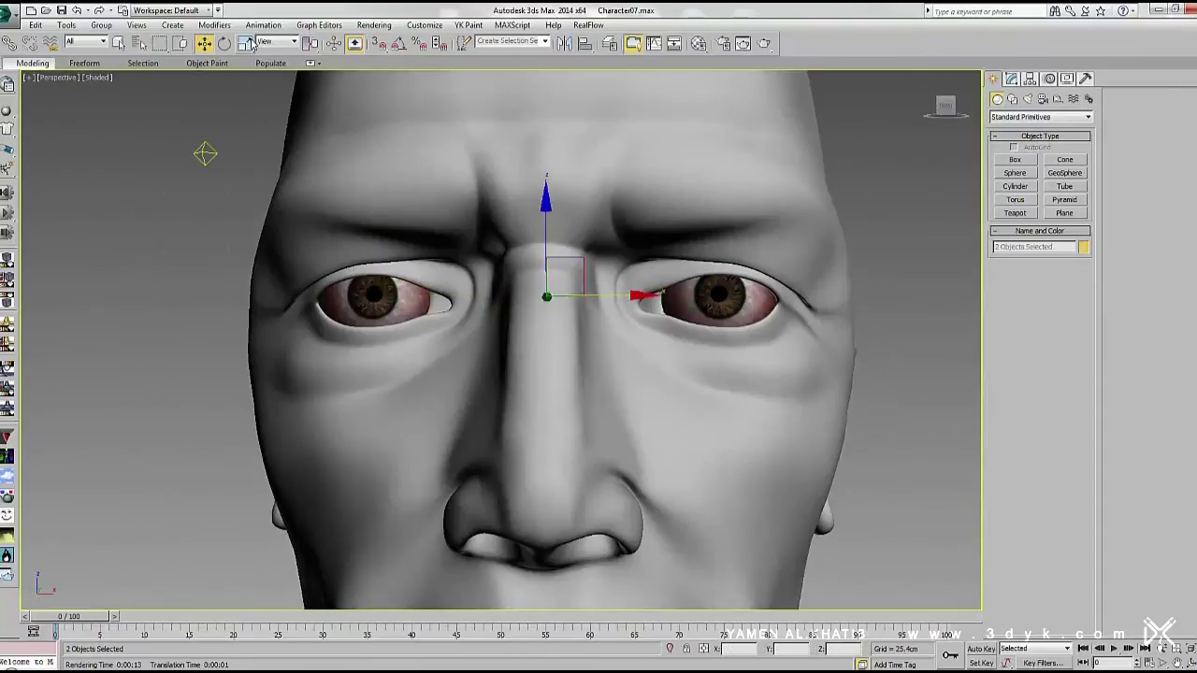
drag(397, 287, 395, 279)
Select the front vertices of one eyeball at Editable Poly vertex level
mouse_move(435, 298)
alt+middle_down()
mouse_move(530, 296)
mouse_move(523, 281)
mouse_move(524, 299)
alt+middle_up()
key(F3)
click(382, 277)
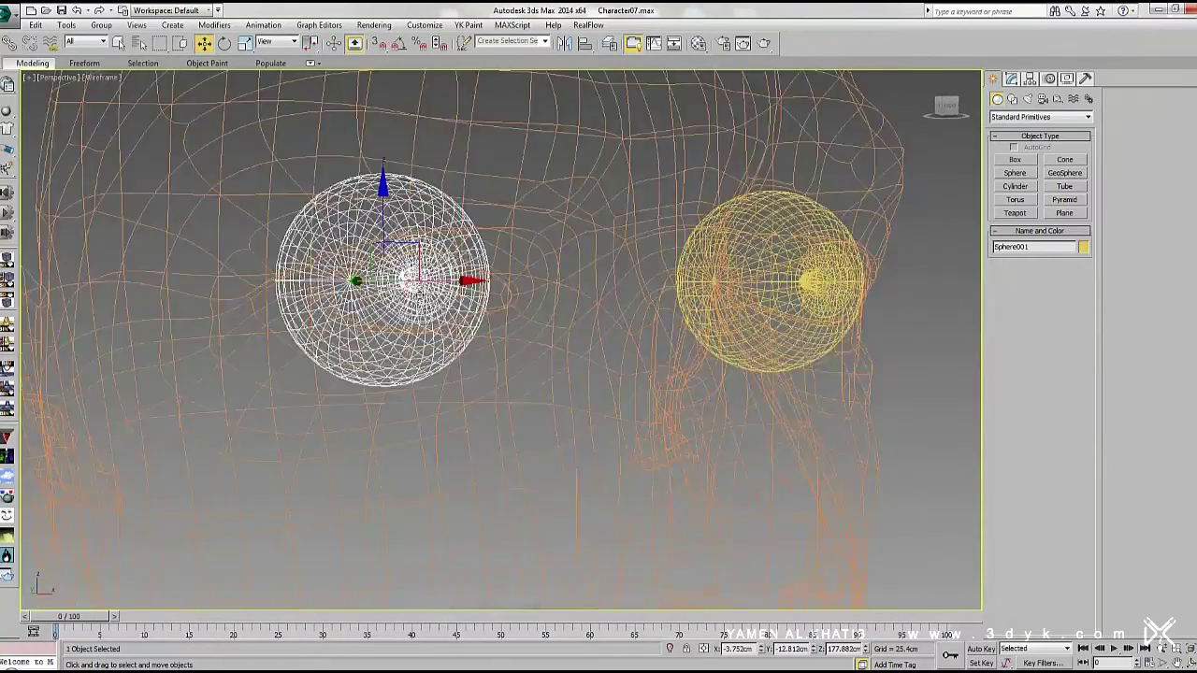
scroll(382, 278, up, 3)
click(1011, 78)
click(1027, 140)
key(1)
alt+middle_drag(791, 302, 654, 309)
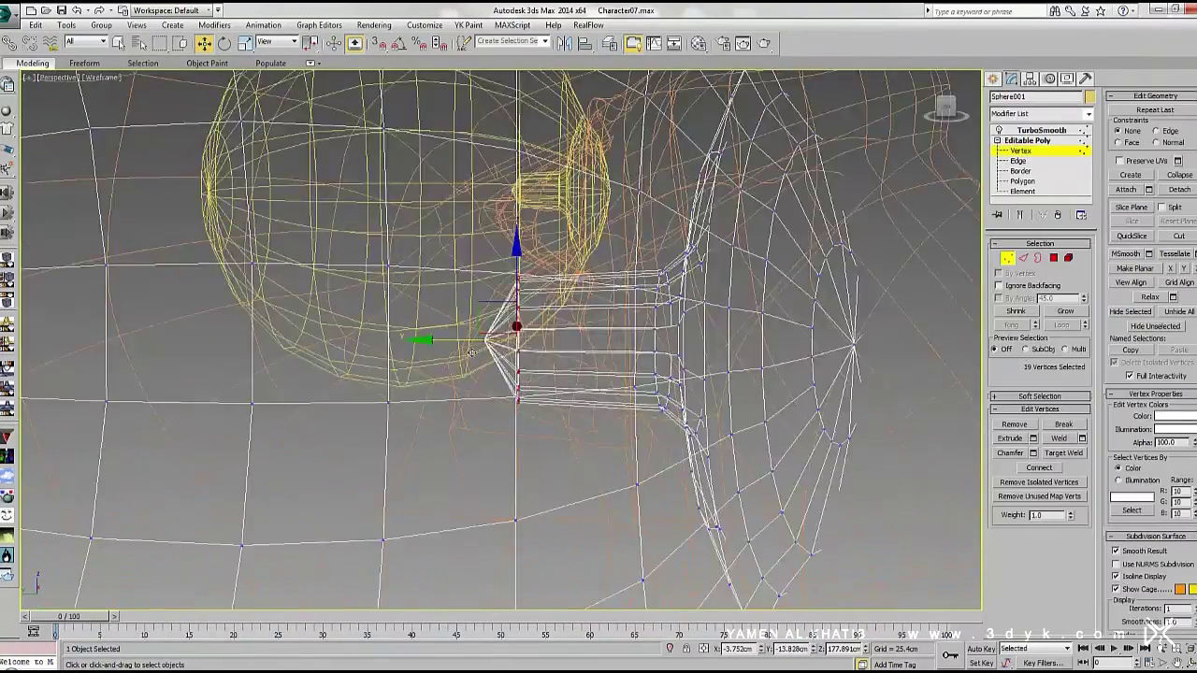
scroll(524, 308, down, 5)
Return to a shaded frontal view and render the head with its eyes
mouse_move(523, 308)
alt+middle_down()
mouse_move(551, 281)
mouse_move(634, 326)
alt+middle_up()
key(F3)
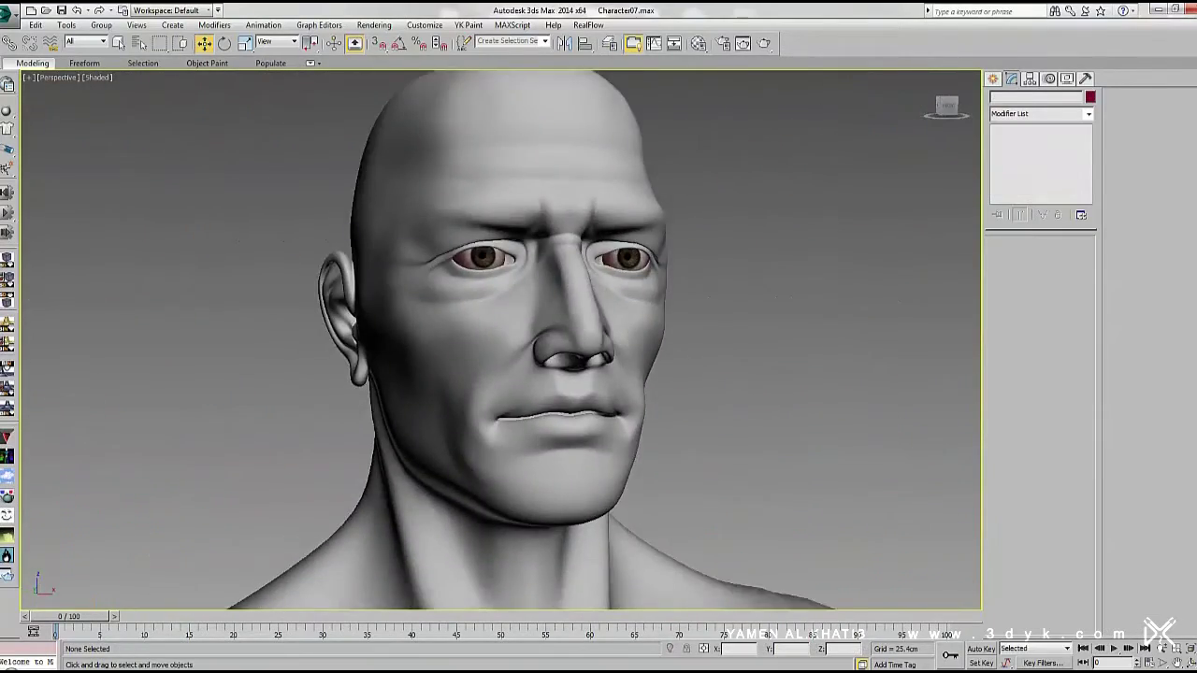
key(shift+q)
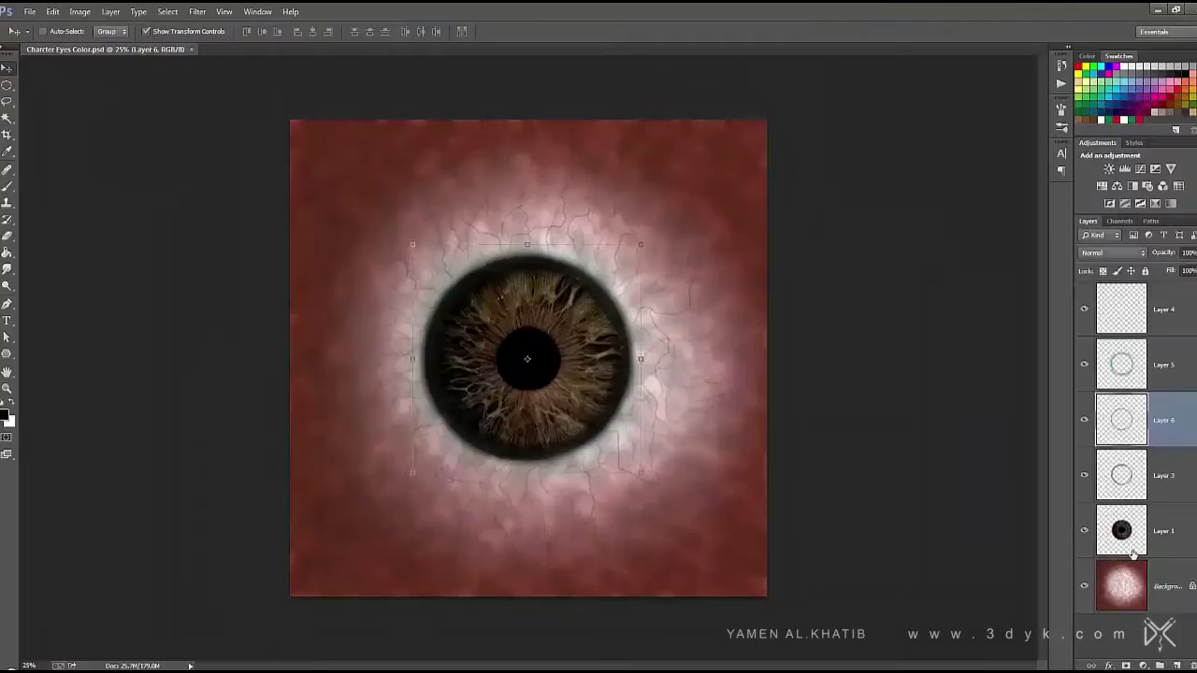
Brighten the eye texture with Levels (white slider left, midtones 1.17), then re-render in 3ds Max
click(80, 11)
mouse_move(140, 44)
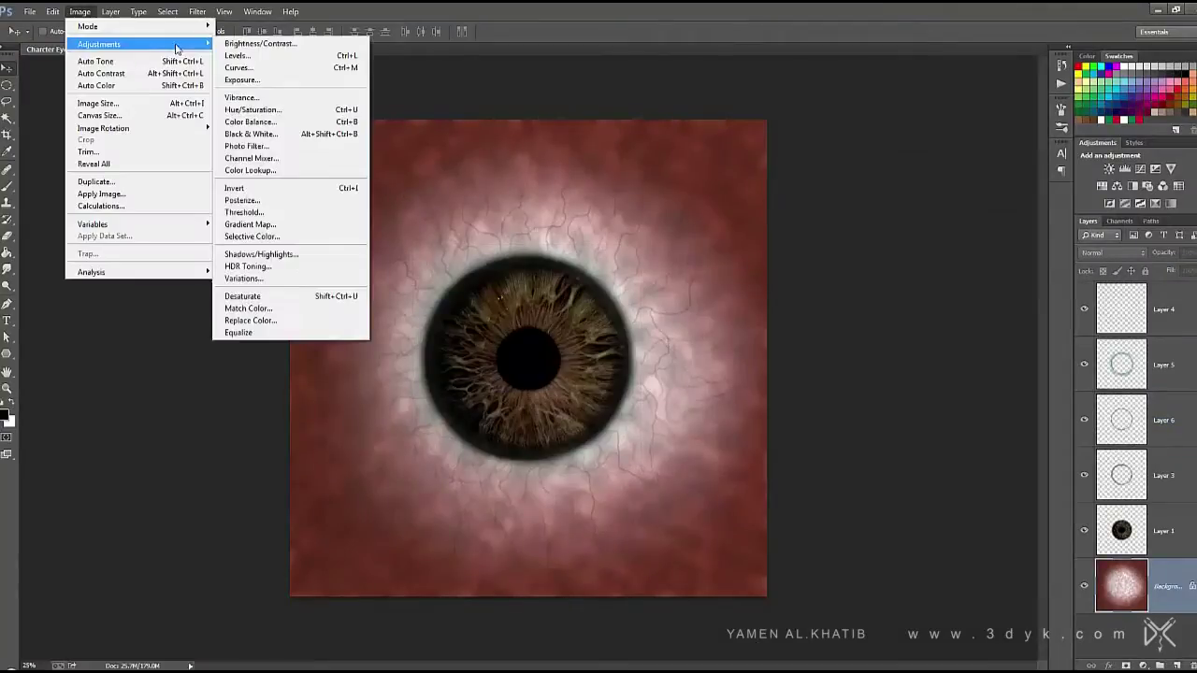
click(326, 60)
drag(704, 208, 594, 213)
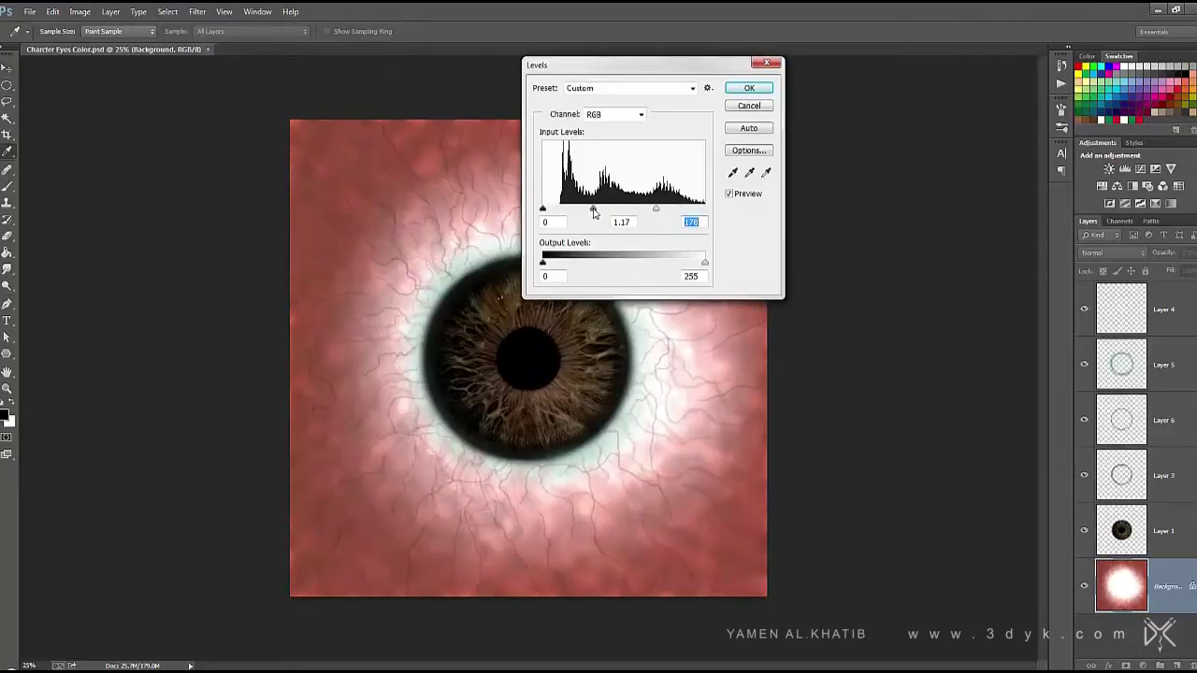
key(Return)
key(v)
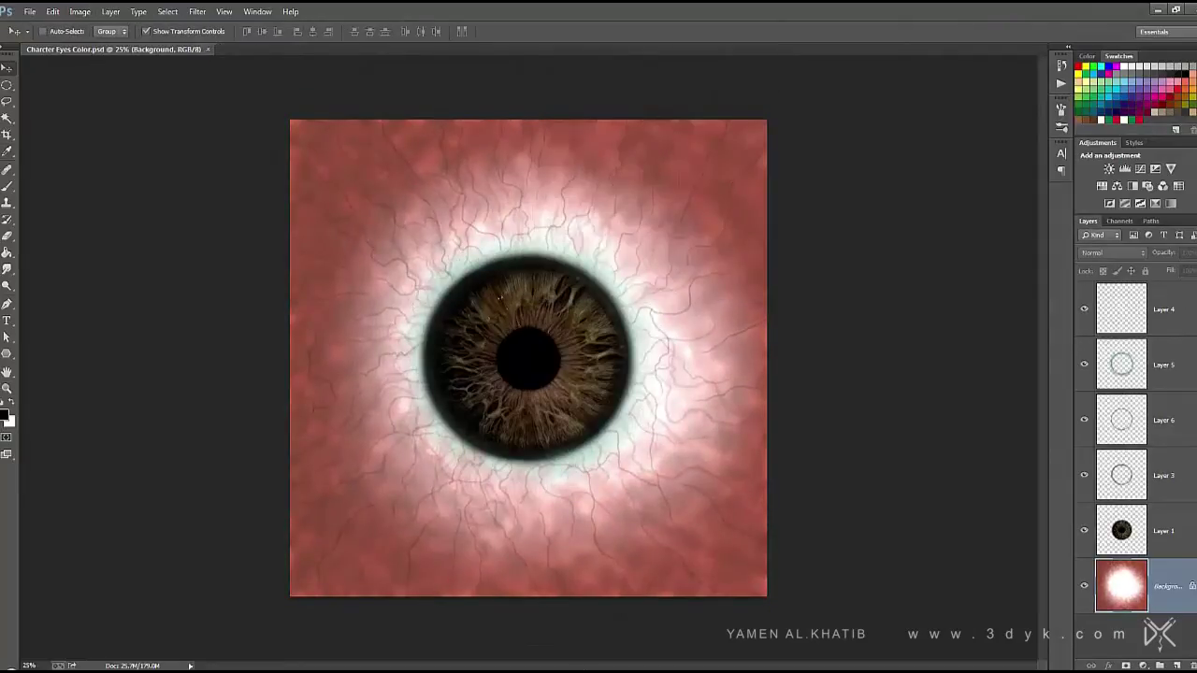
click(374, 622)
key(shift+q)
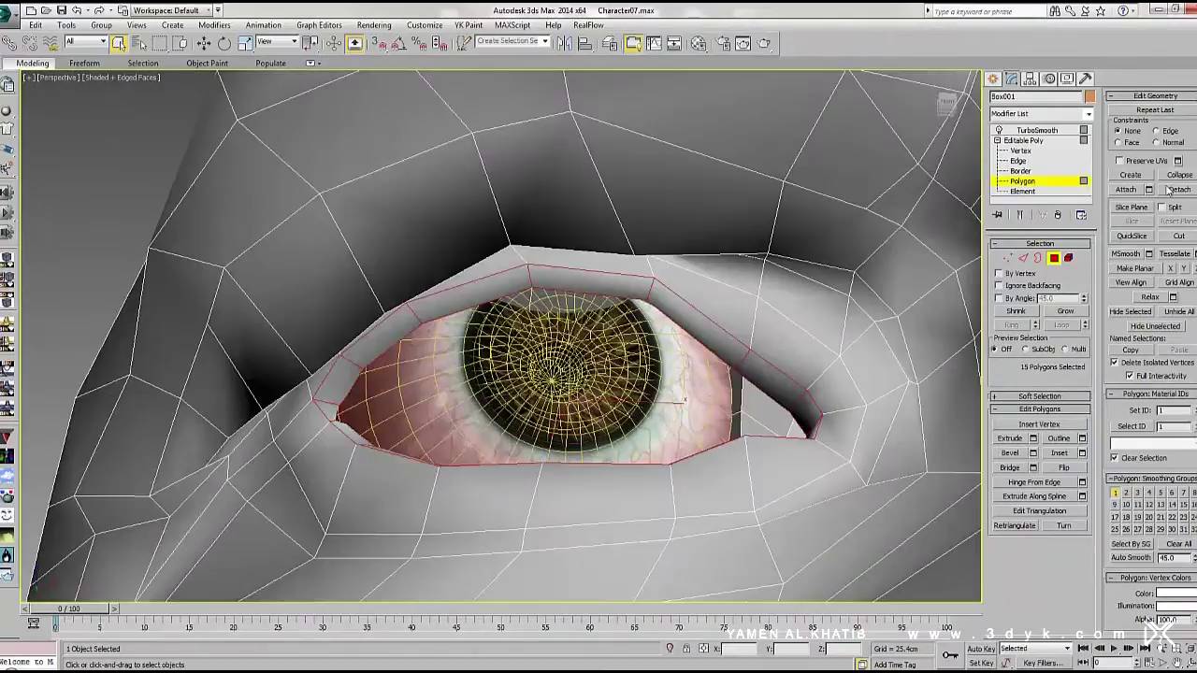
Detach the selected eyelid polygons as Object001 and isolate the ring
click(1169, 190)
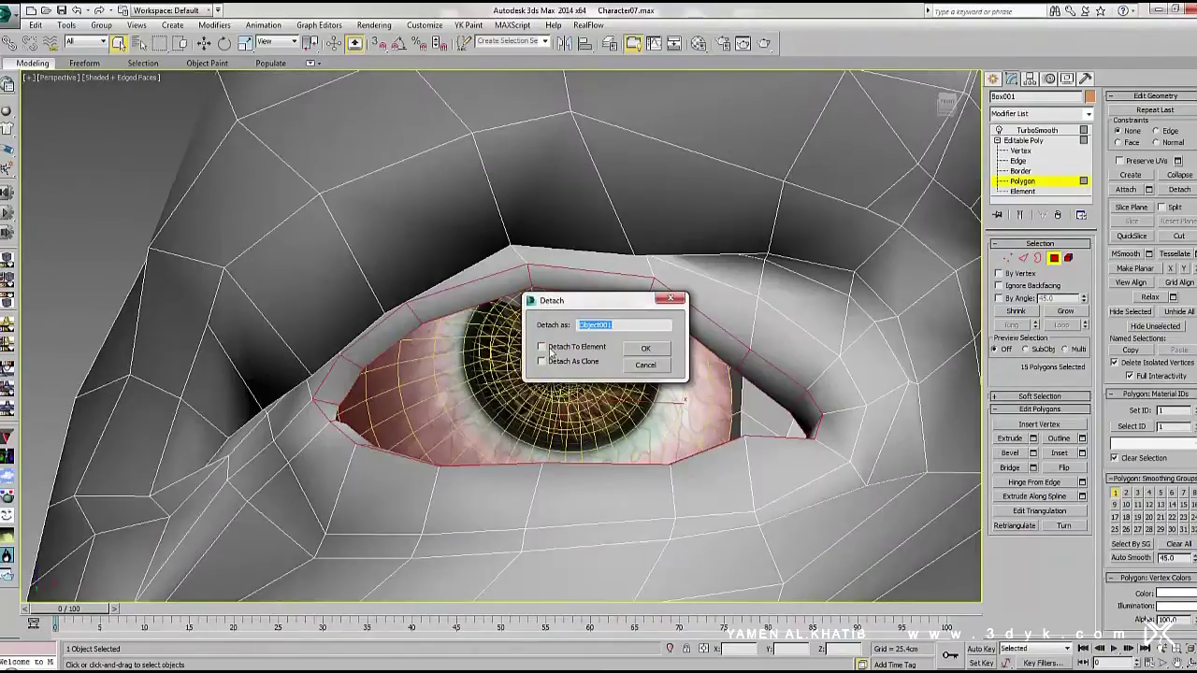
click(657, 352)
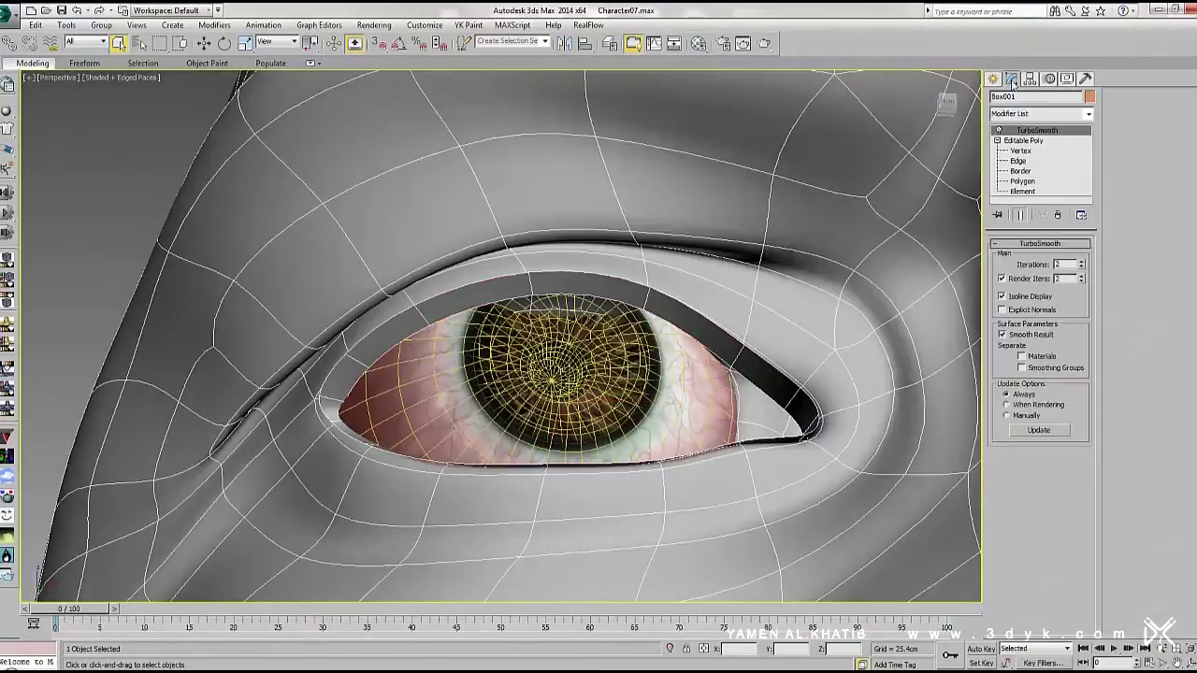
key(5)
click(1180, 190)
key(Return)
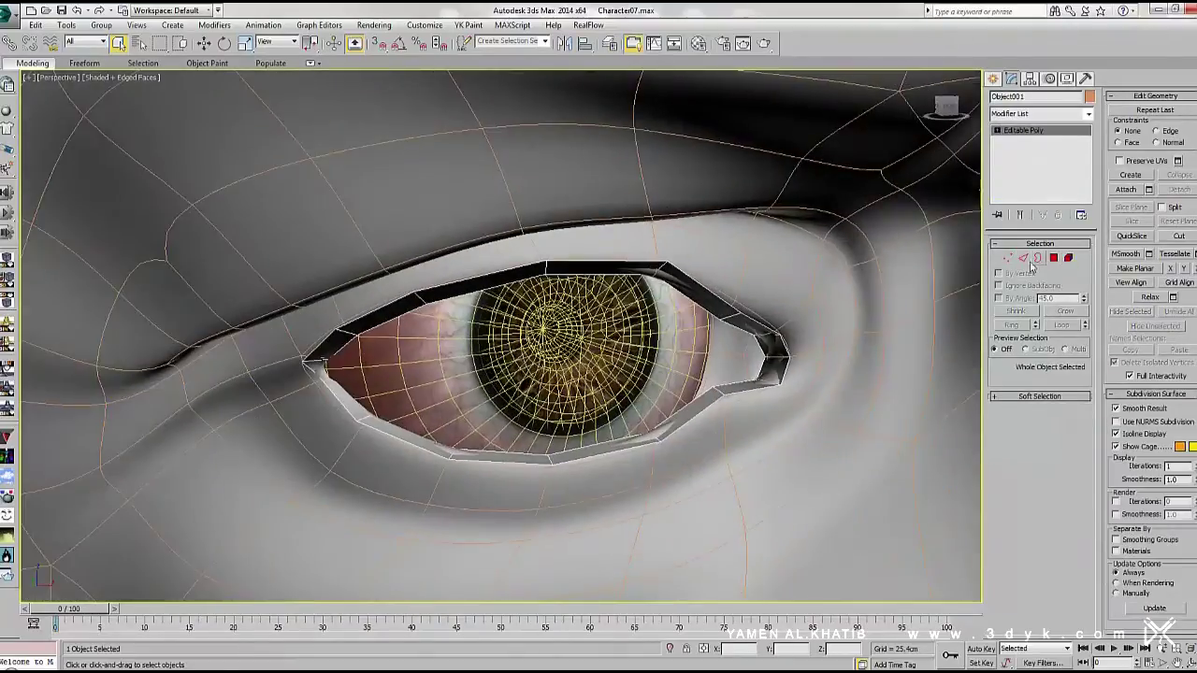
Extrude the ring's inner border about 0.175cm into a thin lid strip
key(3)
click(687, 321)
alt+middle_drag(687, 321, 1120, 159)
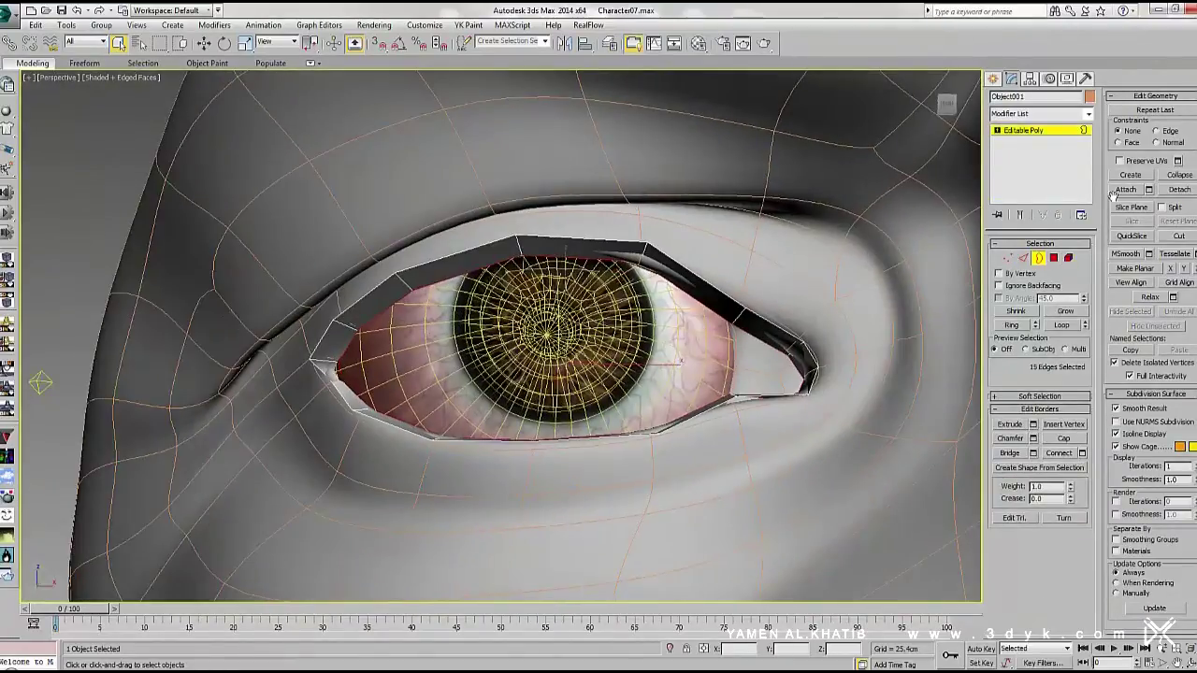
click(1033, 425)
drag(813, 243, 816, 245)
scroll(813, 241, up, 2)
scroll(813, 242, up, 2)
scroll(813, 241, up, 1)
click(812, 275)
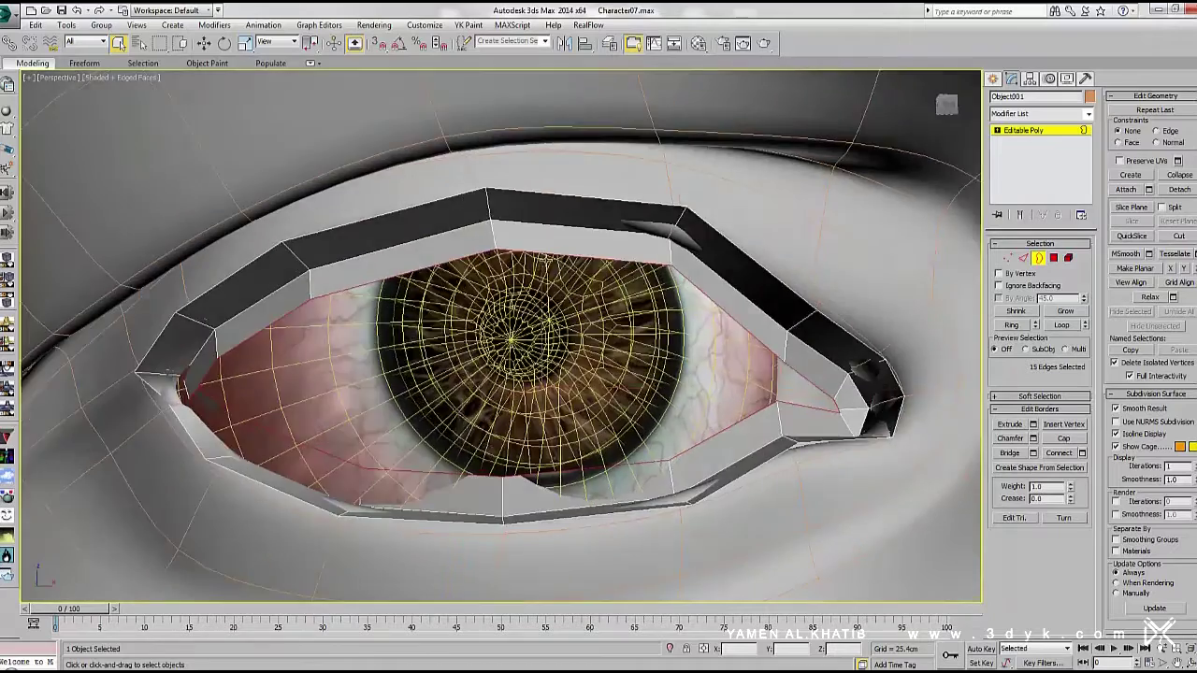
alt+middle_drag(812, 276, 841, 309)
Move the extruded edges outward and stretch the lower lid edges downward
click(1024, 258)
alt+middle_drag(443, 350, 524, 355)
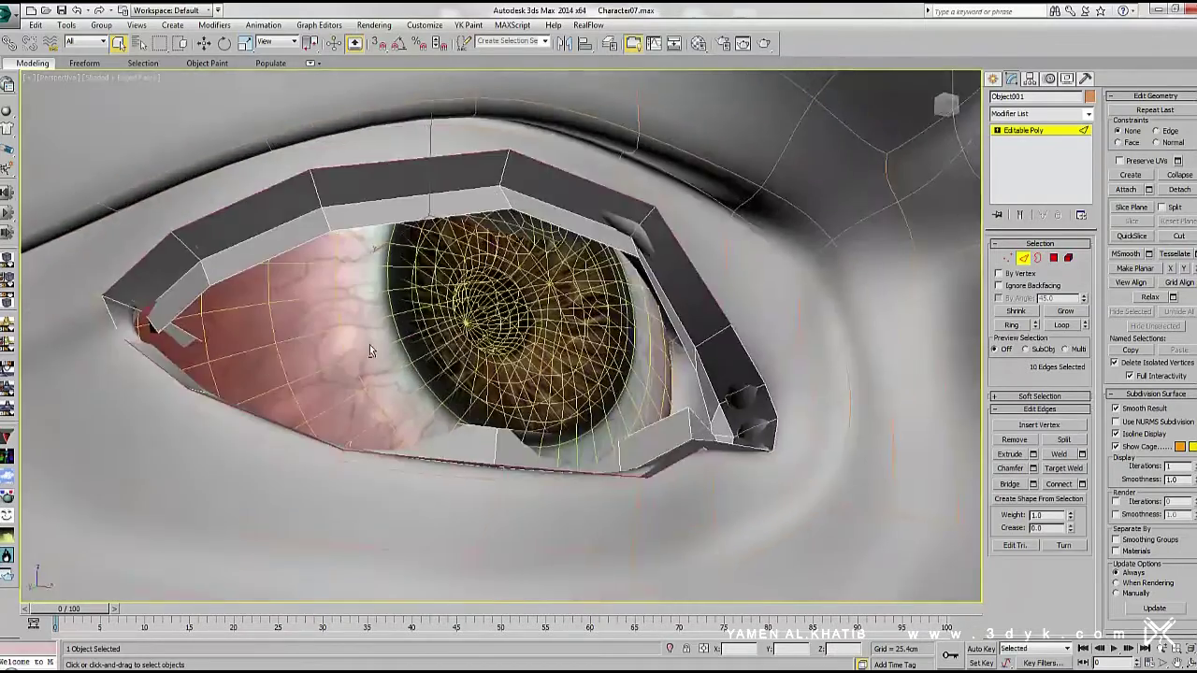
key(w)
mouse_move(439, 201)
shift+mouse_down()
mouse_move(567, 227)
mouse_move(551, 224)
shift+mouse_up()
click(433, 406)
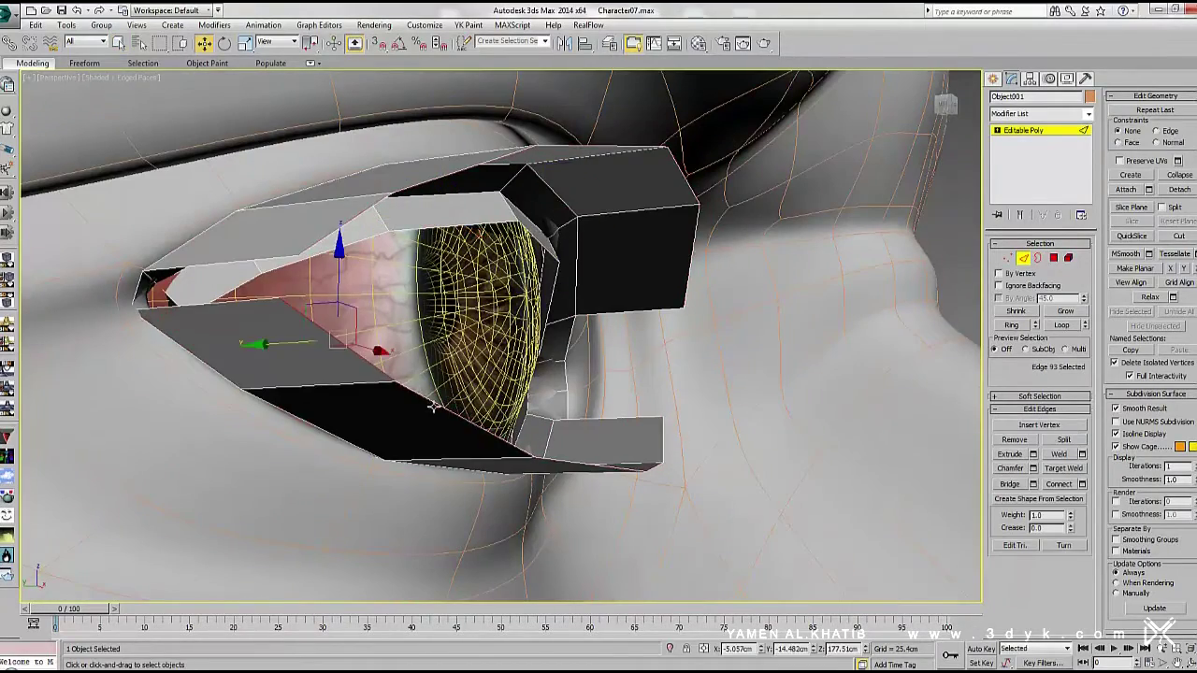
drag(557, 346, 558, 421)
alt+middle_drag(591, 143, 758, 271)
key(4)
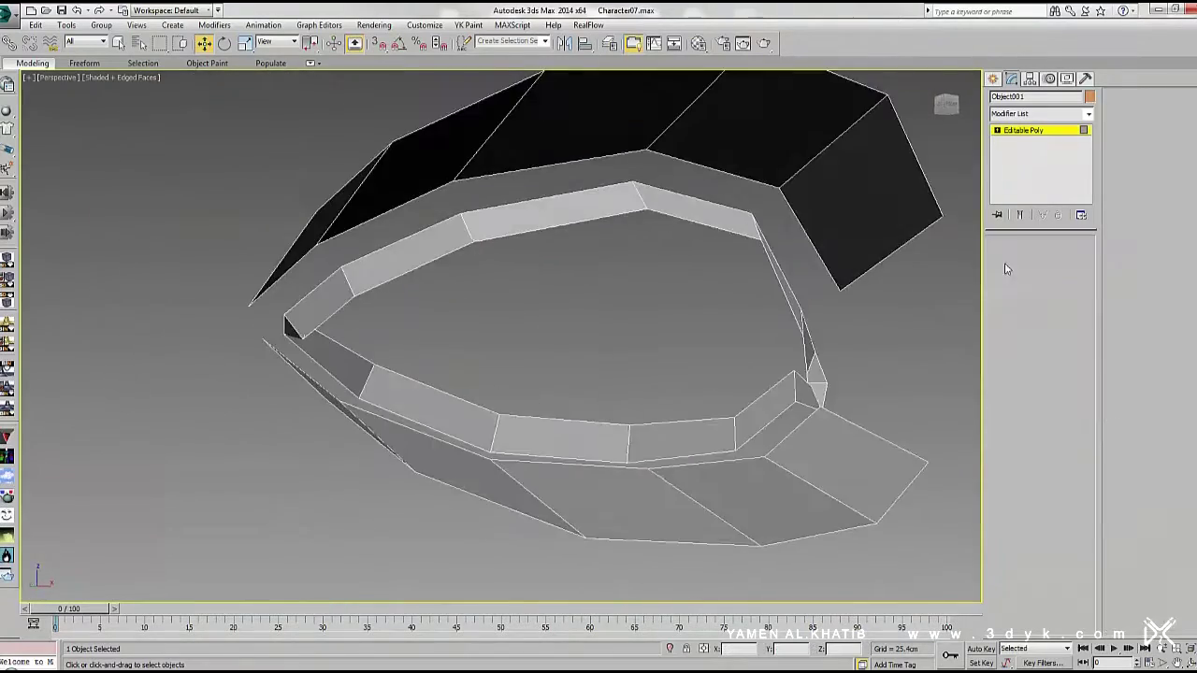
key(1)
mouse_move(654, 309)
alt+middle_down()
mouse_move(421, 300)
mouse_move(392, 337)
mouse_move(382, 302)
alt+middle_up()
In Screen coordinates, move the lid strip's top-edge vertices up to follow the lid
scroll(382, 302, down, 6)
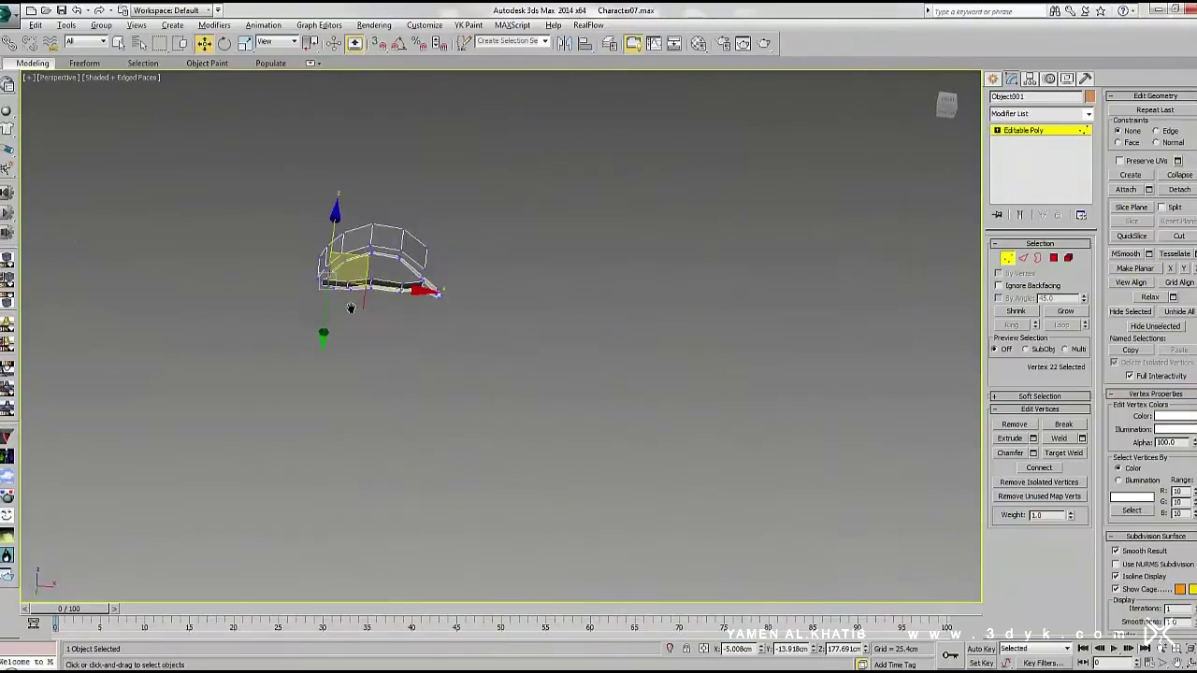
scroll(430, 280, up, 8)
scroll(430, 248, down, 3)
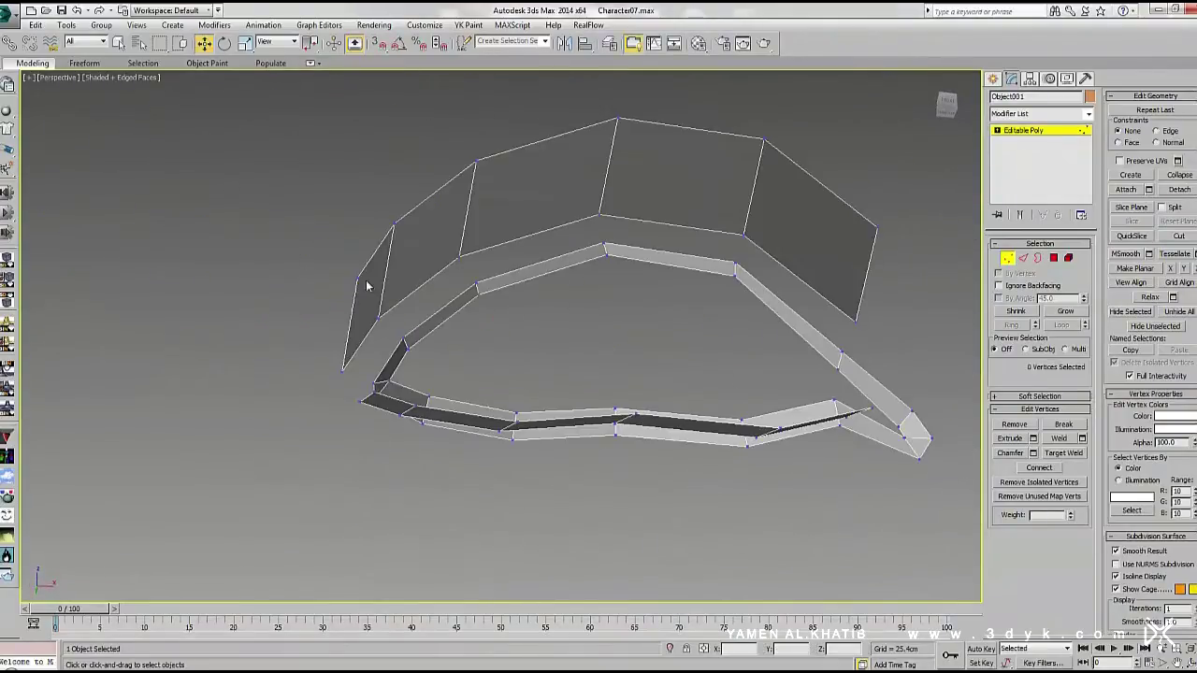
click(278, 43)
click(271, 68)
drag(376, 267, 333, 236)
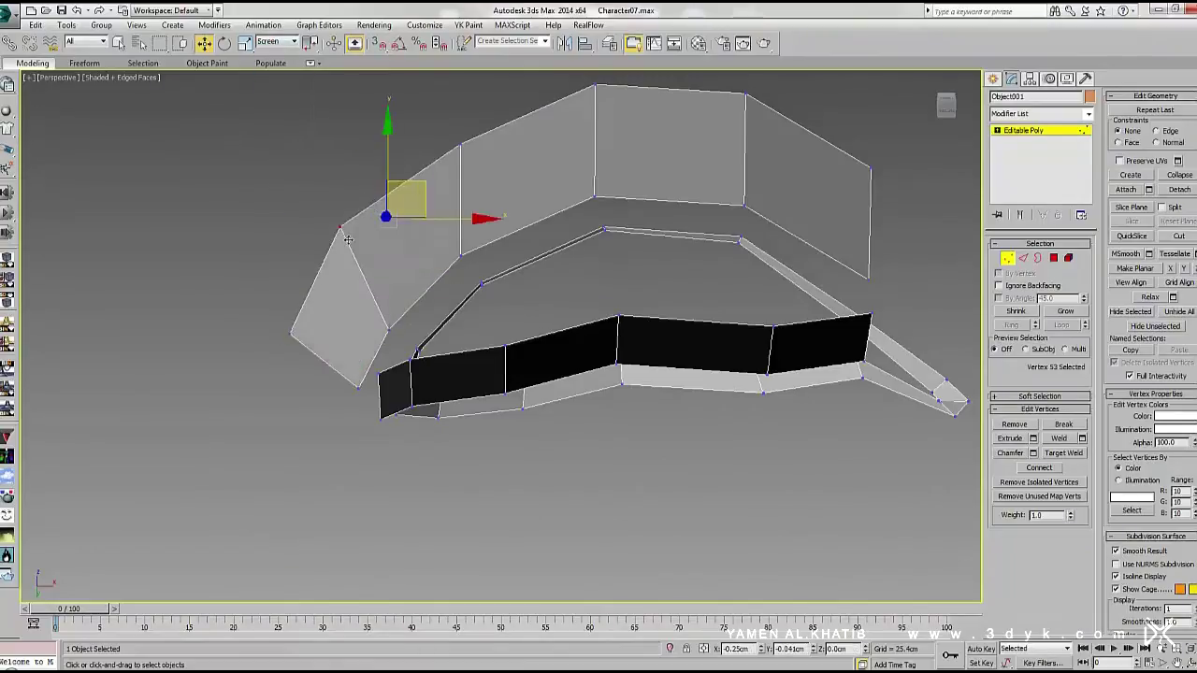
drag(461, 145, 428, 140)
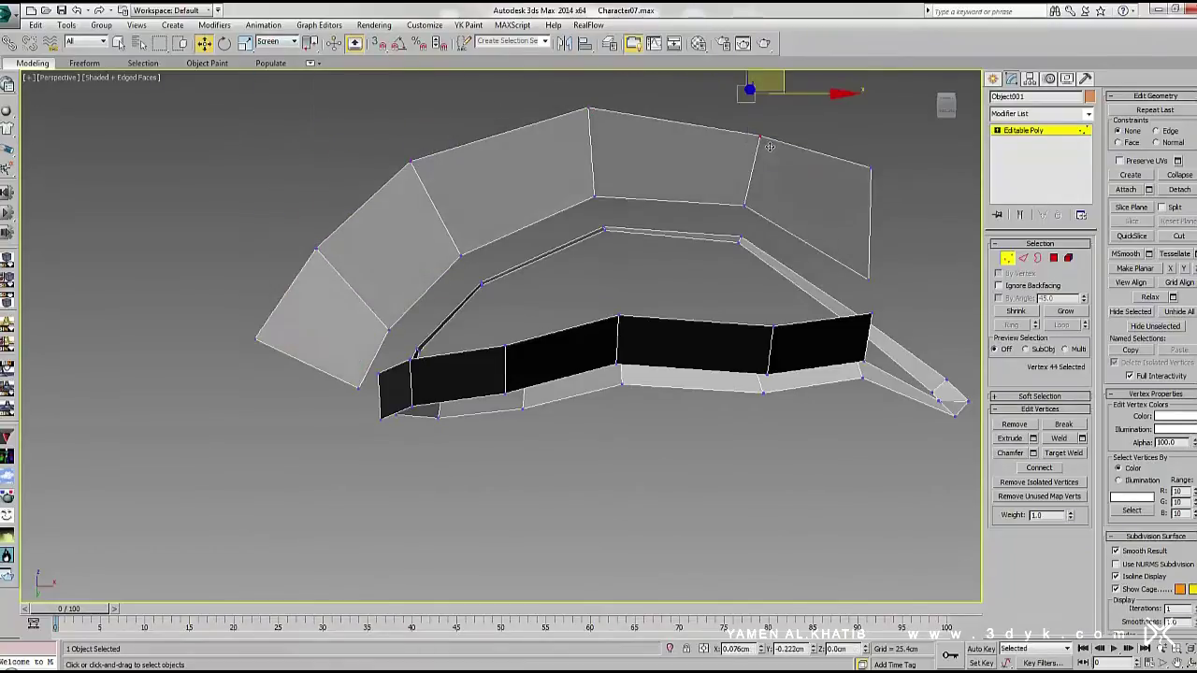
drag(869, 168, 881, 134)
Select the vertices along the strip's bottom and lower ring edges
mouse_move(882, 133)
alt+middle_down()
mouse_move(848, 257)
mouse_move(804, 309)
alt+middle_up()
click(697, 346)
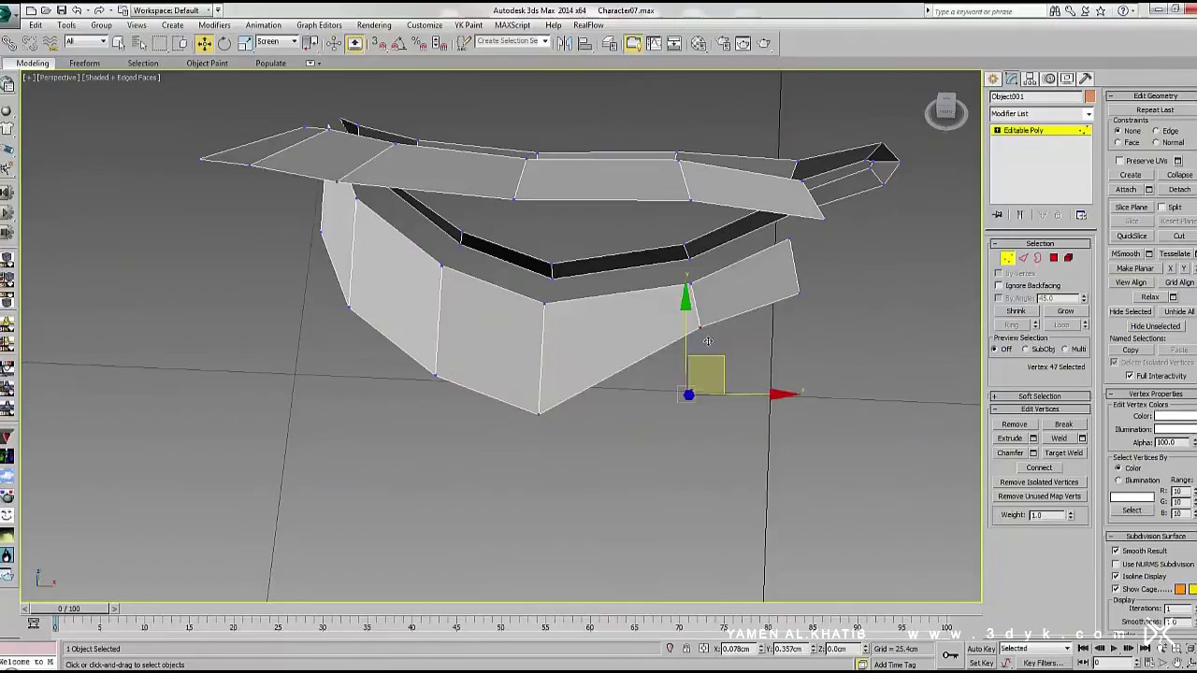
click(546, 369)
click(418, 331)
alt+middle_drag(425, 343, 368, 289)
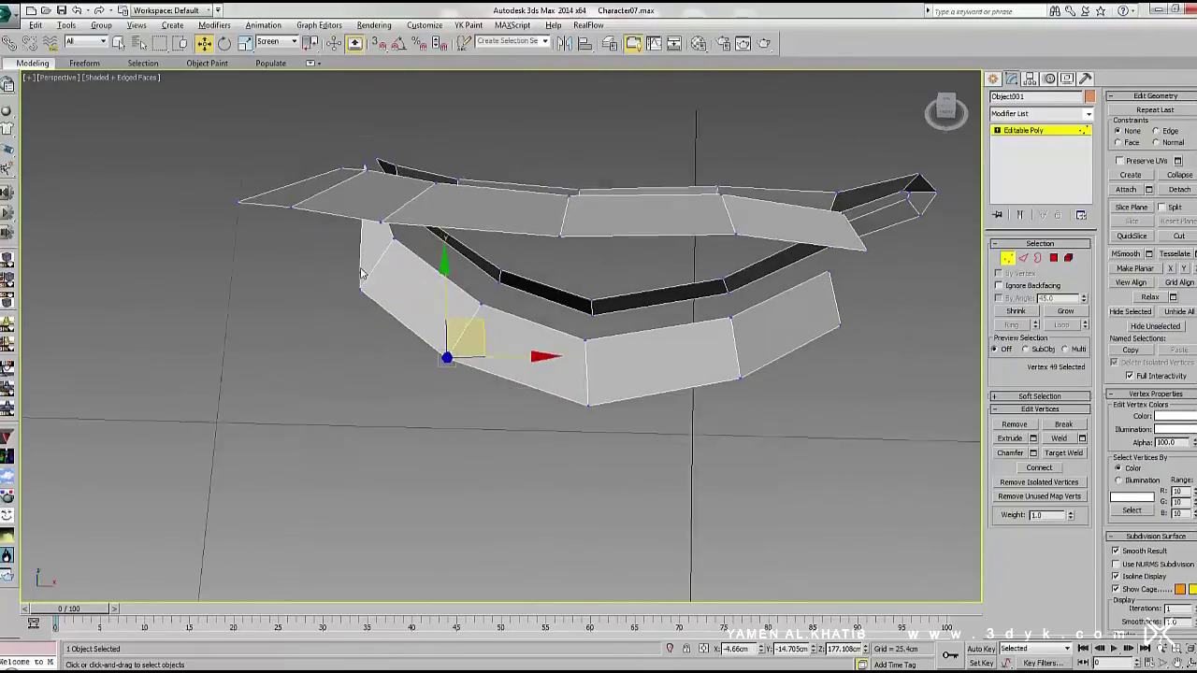
click(480, 295)
click(594, 312)
click(844, 245)
alt+middle_drag(846, 248, 711, 281)
click(727, 264)
Finish the vertex edits and exit isolation to show the face and eyes again
right_click(608, 267)
click(609, 246)
mouse_move(608, 245)
alt+middle_down()
mouse_move(661, 217)
mouse_move(710, 281)
alt+middle_up()
key(alt+q)
click(1088, 114)
Add TurboSmooth to the eyelid strip and return to editing its vertices
scroll(1029, 414, down, 10)
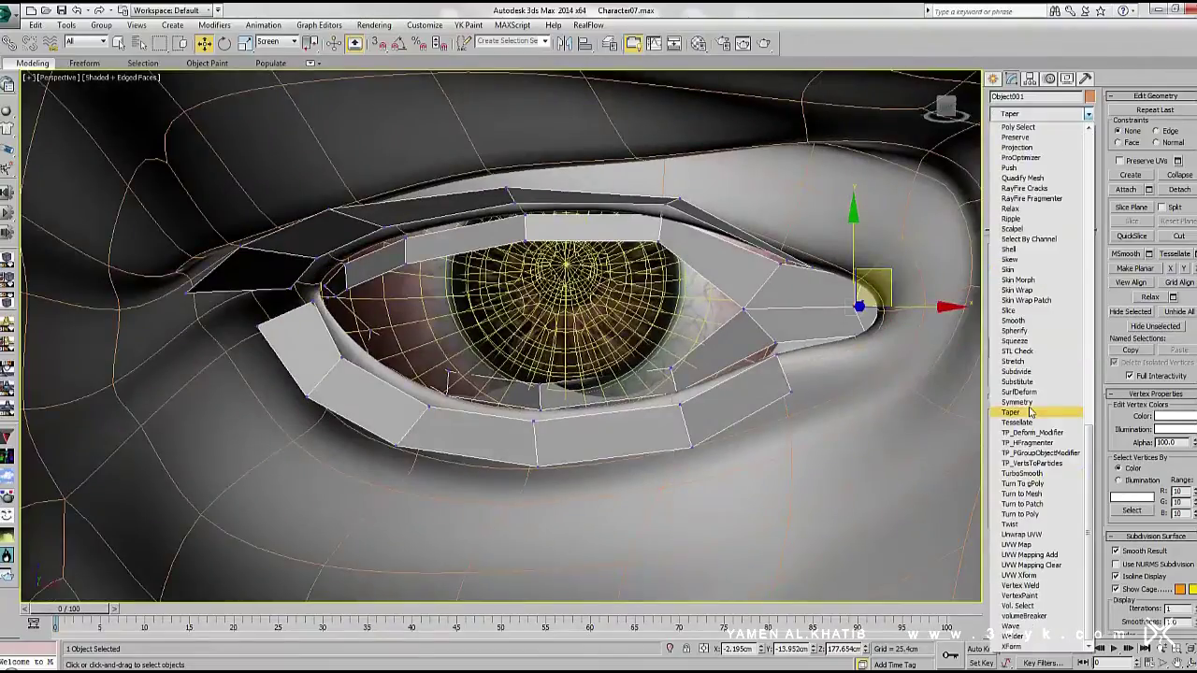
click(1029, 428)
click(1082, 261)
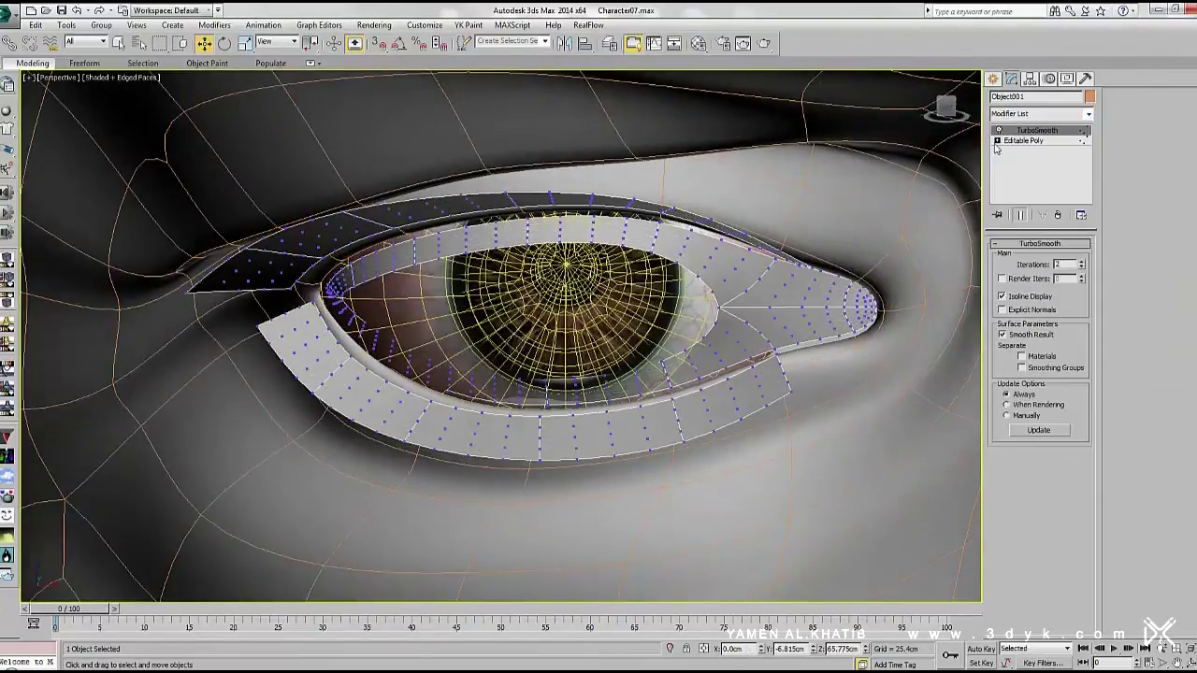
click(1020, 151)
Orbit around the eye and select upper-lid, inner-corner and lower-lid vertices
alt+middle_drag(655, 281, 668, 272)
scroll(668, 272, up, 3)
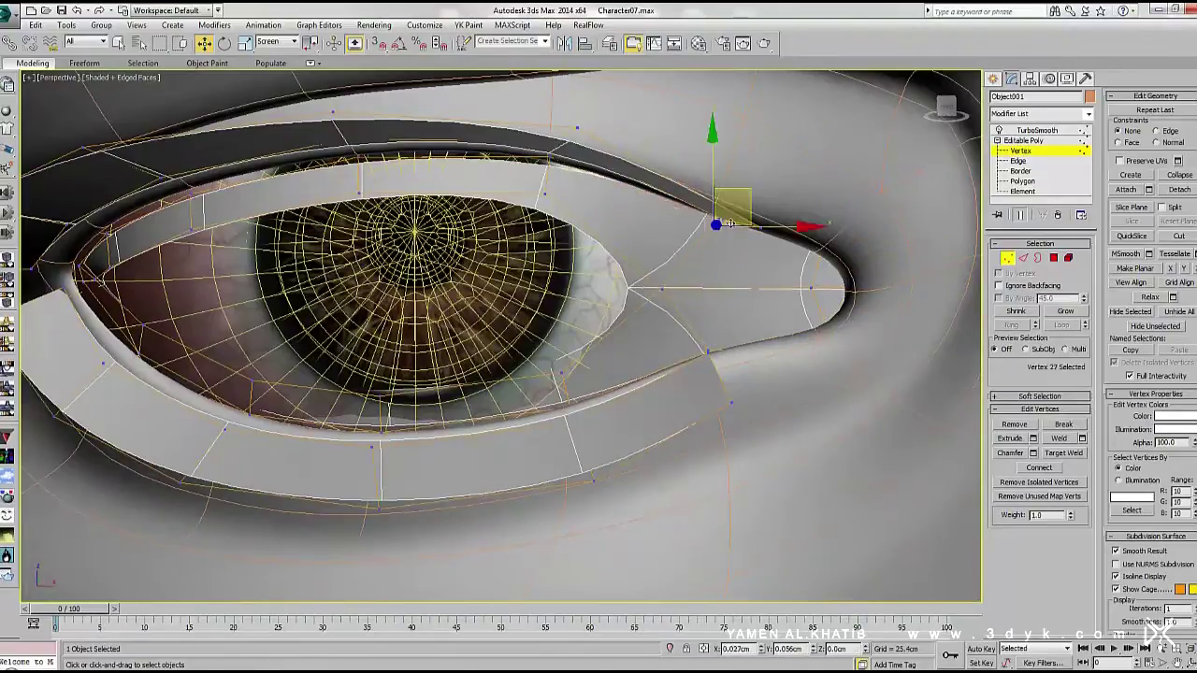
alt+middle_drag(729, 223, 788, 212)
click(374, 140)
click(215, 198)
alt+middle_drag(215, 199, 391, 243)
drag(391, 243, 722, 198)
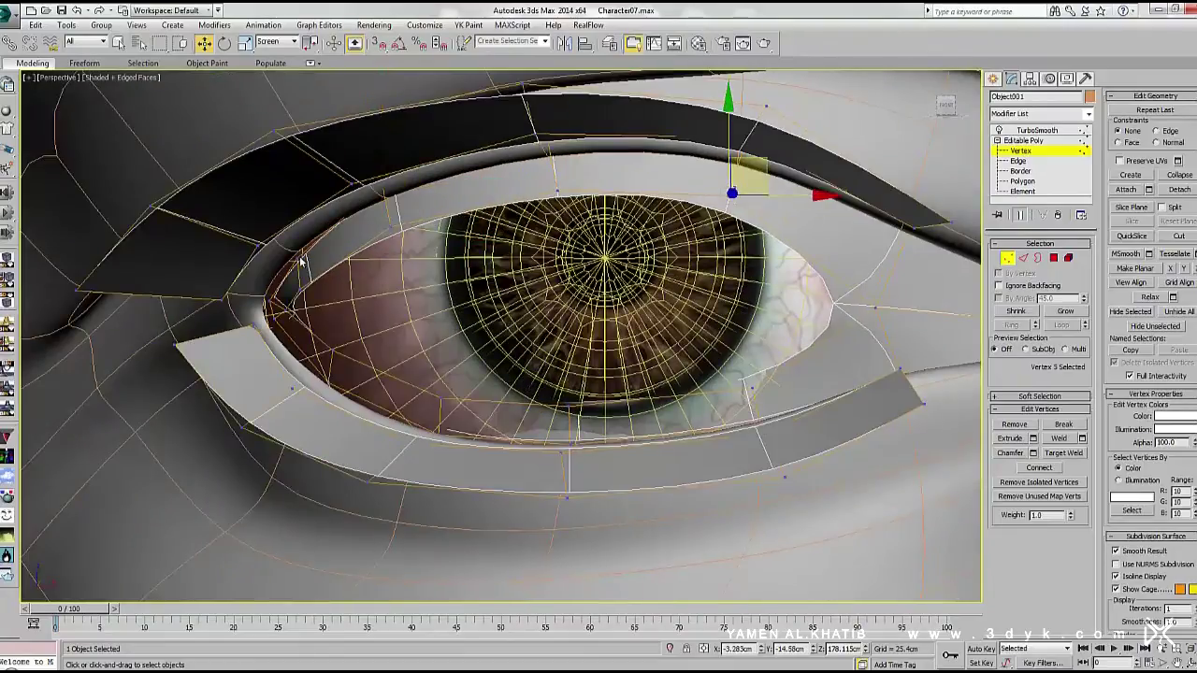
click(301, 261)
mouse_move(301, 262)
alt+middle_down()
mouse_move(486, 373)
mouse_move(468, 374)
mouse_move(702, 431)
mouse_move(763, 424)
alt+middle_up()
click(431, 326)
click(468, 374)
click(714, 440)
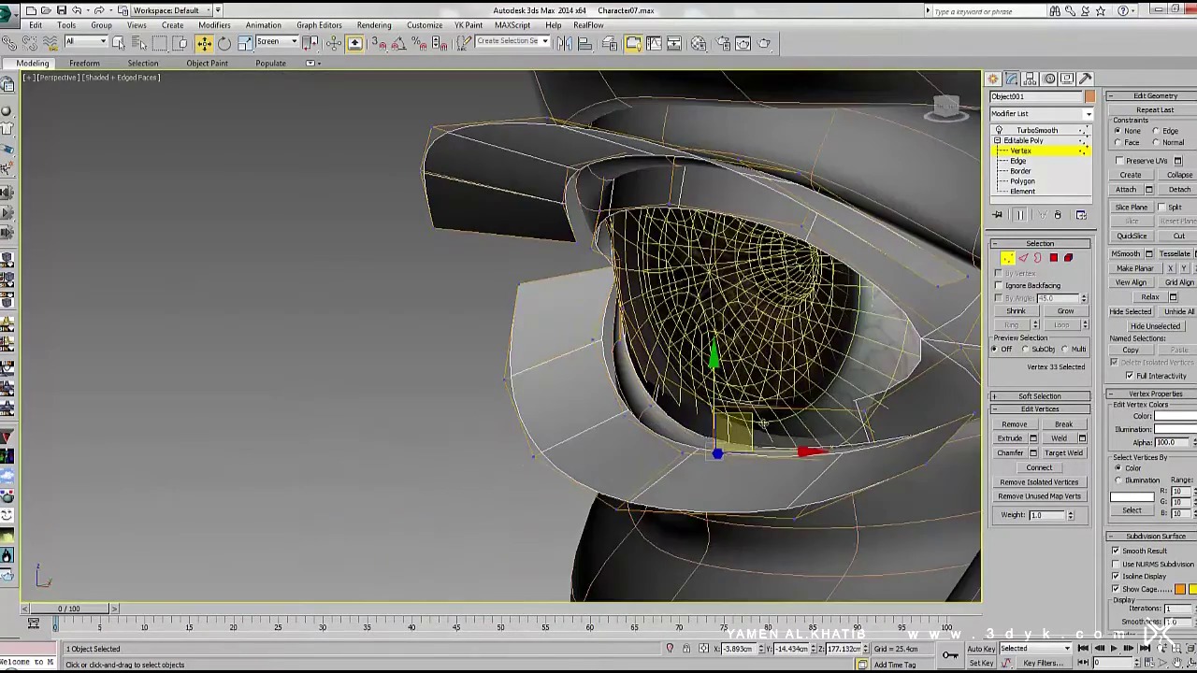
Continue selecting the lower-lid vertices plus the inner and outer eye-corner vertices
mouse_move(658, 414)
alt+middle_down()
mouse_move(765, 340)
mouse_move(664, 341)
mouse_move(561, 425)
mouse_move(467, 325)
alt+middle_up()
click(739, 365)
click(664, 341)
click(617, 440)
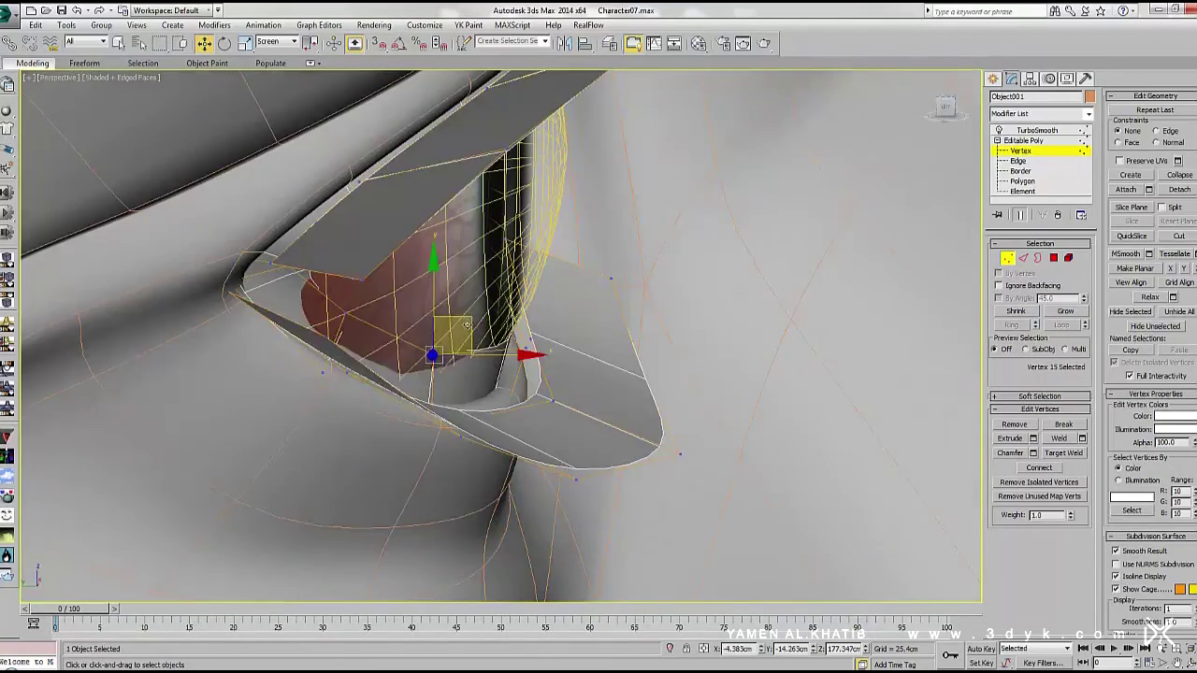
alt+middle_drag(354, 324, 308, 299)
click(245, 276)
mouse_move(245, 276)
alt+middle_down()
mouse_move(222, 277)
mouse_move(280, 281)
mouse_move(66, 280)
alt+middle_up()
click(755, 272)
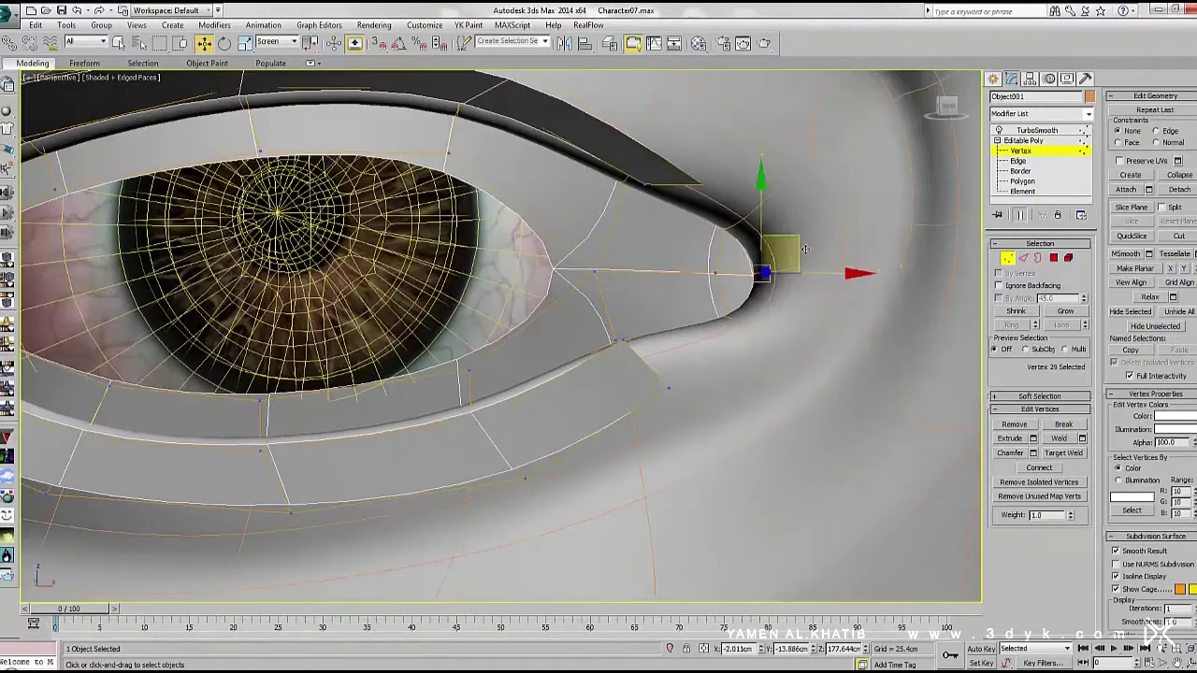
mouse_move(756, 271)
alt+middle_down()
mouse_move(673, 281)
mouse_move(611, 268)
alt+middle_up()
Add the upper-lid vertices, check the lid in wireframe, then clear the vertex selection
key(2)
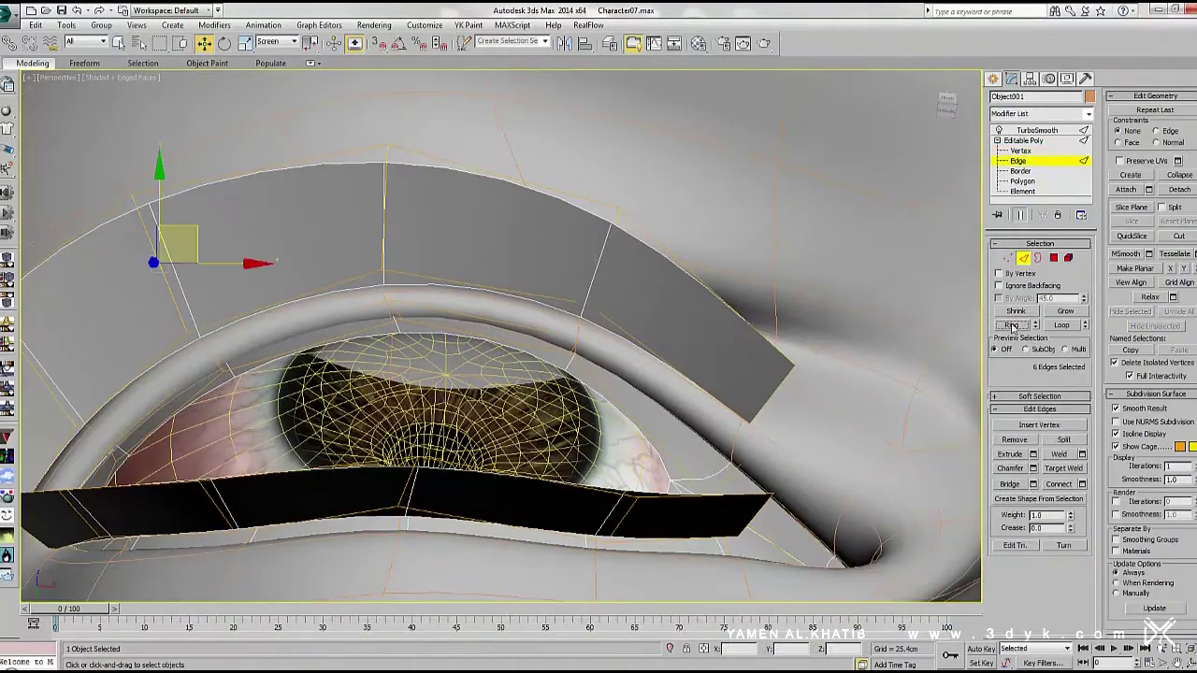
key(1)
mouse_move(166, 278)
alt+middle_down()
mouse_move(396, 294)
mouse_move(746, 225)
alt+middle_up()
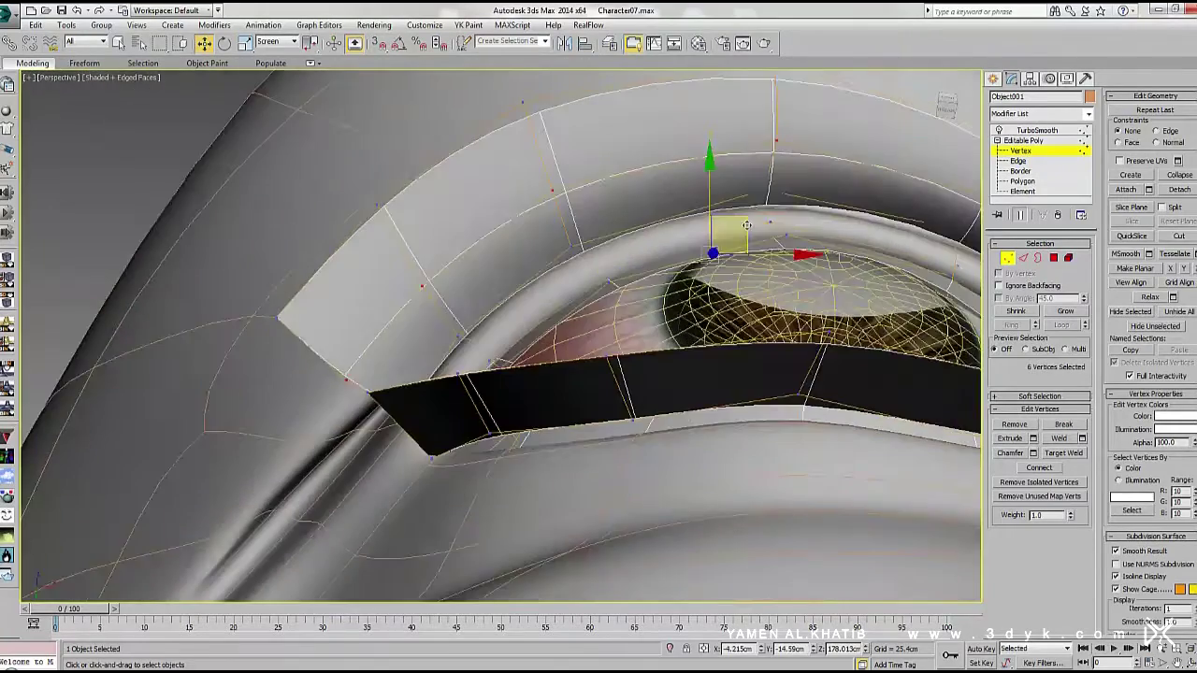
mouse_move(580, 252)
alt+middle_down()
mouse_move(544, 241)
mouse_move(573, 229)
alt+middle_up()
key(F3)
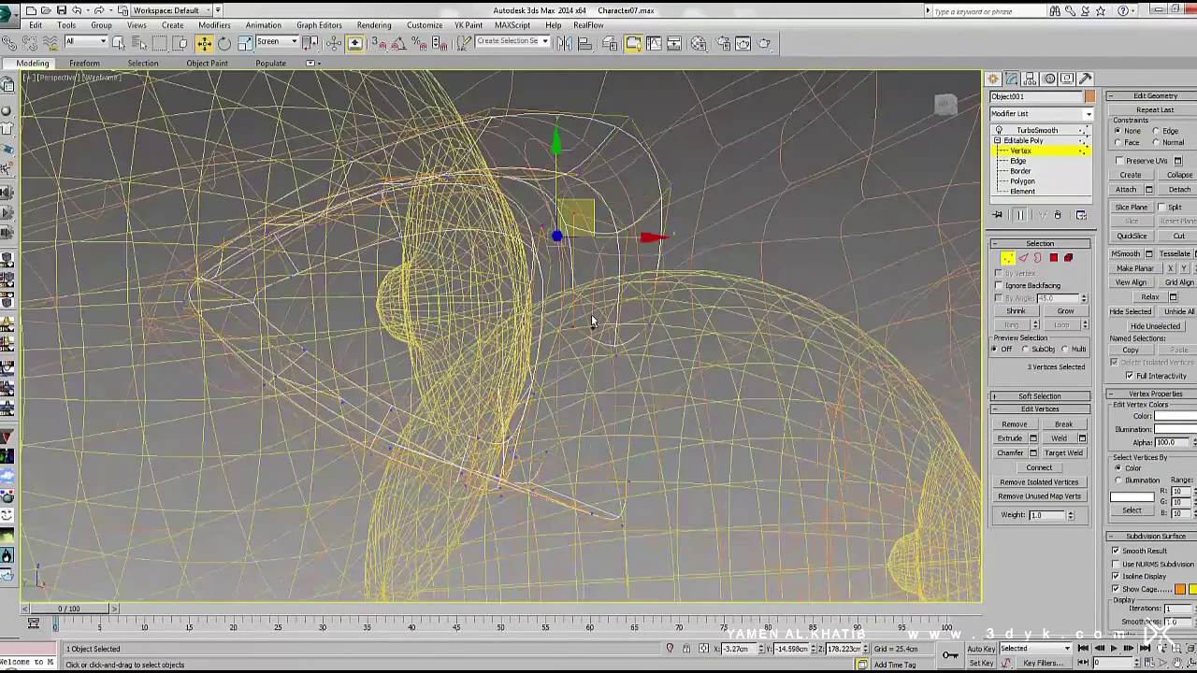
key(F3)
alt+middle_drag(592, 322, 620, 296)
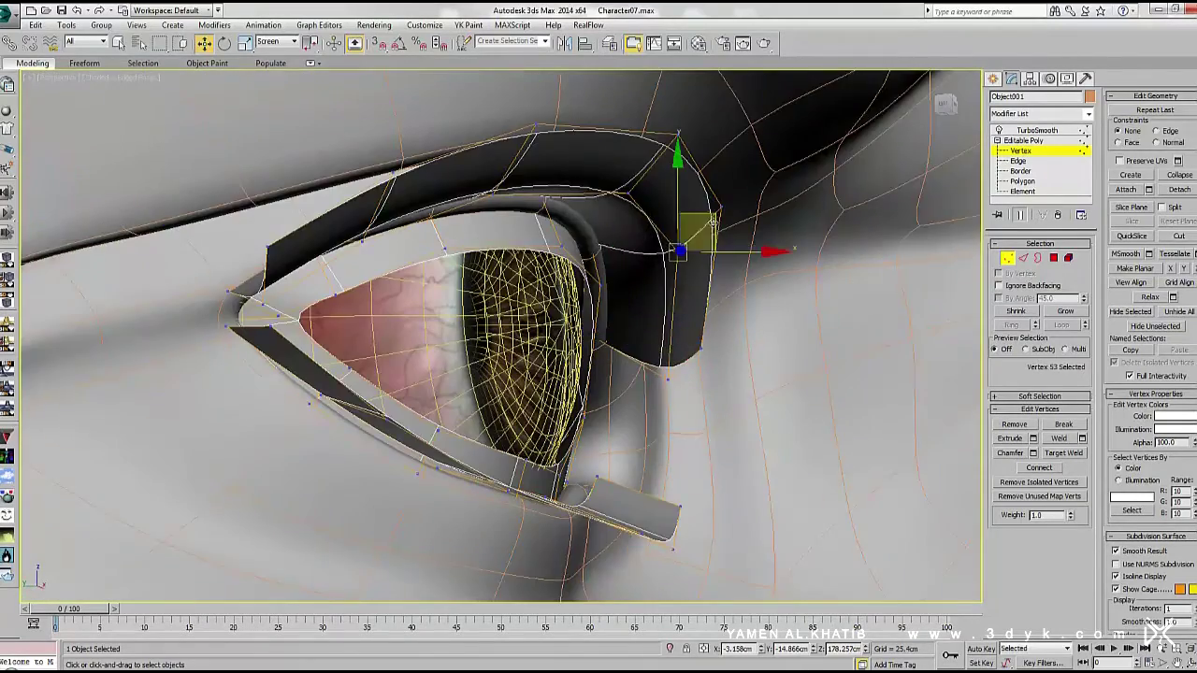
alt+middle_drag(713, 221, 713, 242)
click(713, 241)
alt+middle_drag(618, 254, 547, 171)
alt+middle_drag(390, 343, 476, 280)
At Edge level, loop-select the lower eyelid edges, then exit sub-object mode
click(1023, 259)
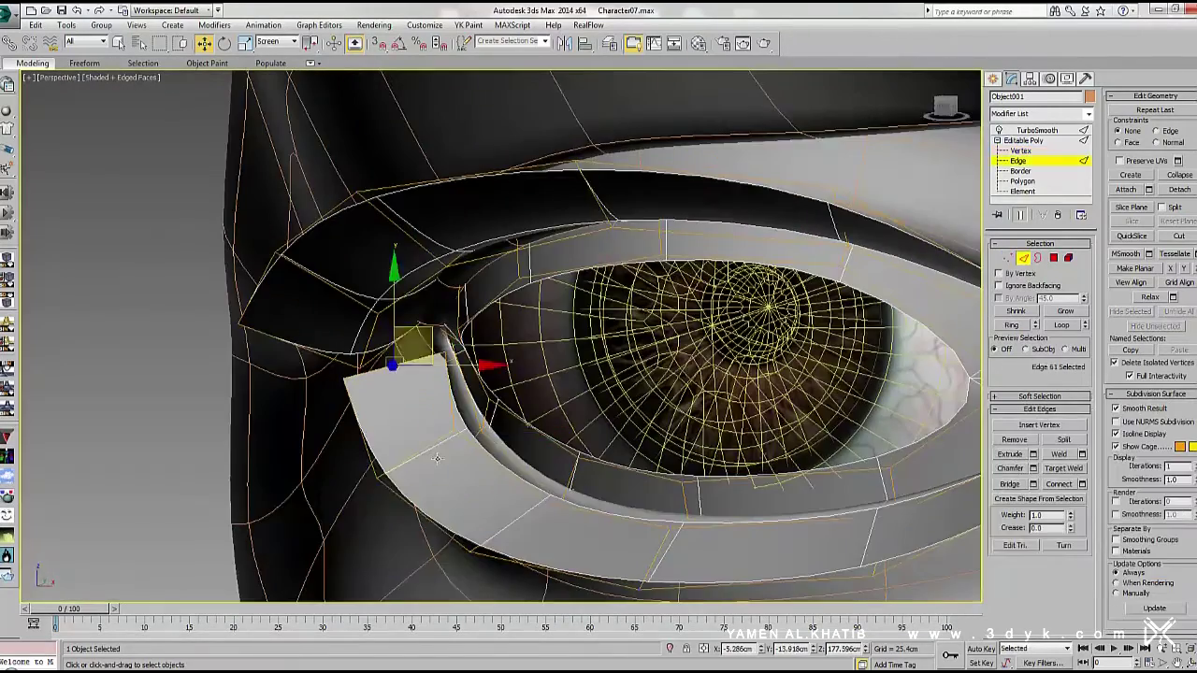
scroll(695, 281, up, 3)
scroll(695, 262, up, 3)
mouse_move(655, 261)
alt+middle_down()
mouse_move(694, 228)
mouse_move(617, 211)
mouse_move(583, 289)
mouse_move(613, 294)
alt+middle_up()
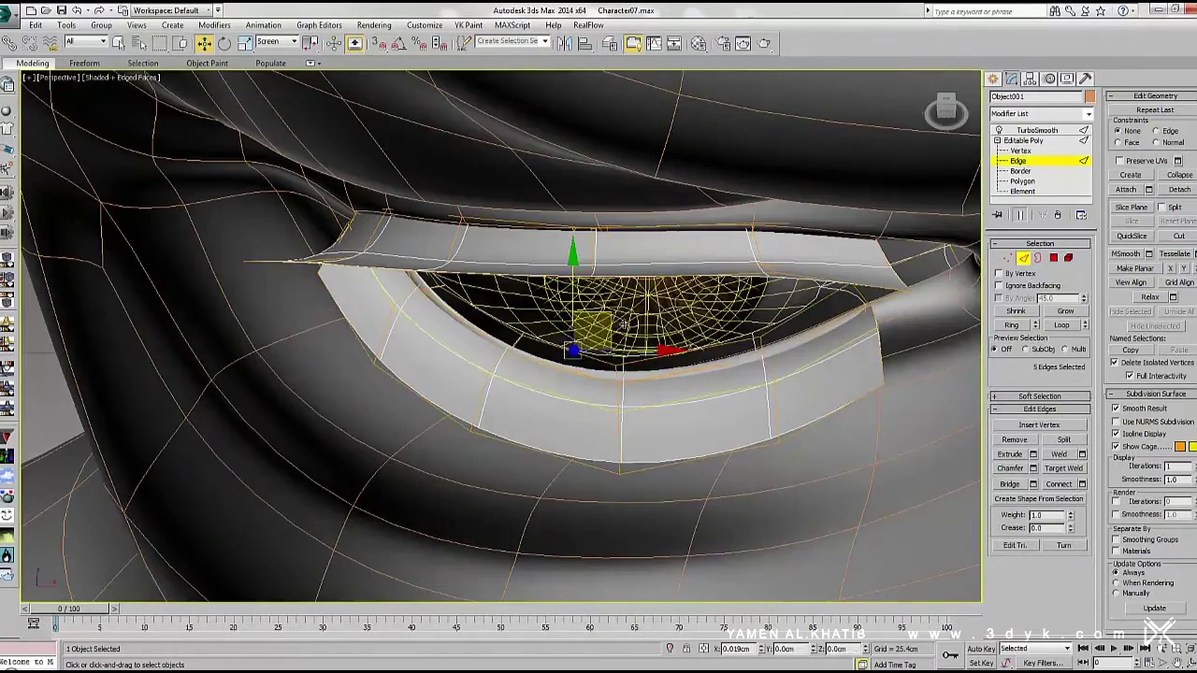
alt+middle_drag(622, 324, 328, 351)
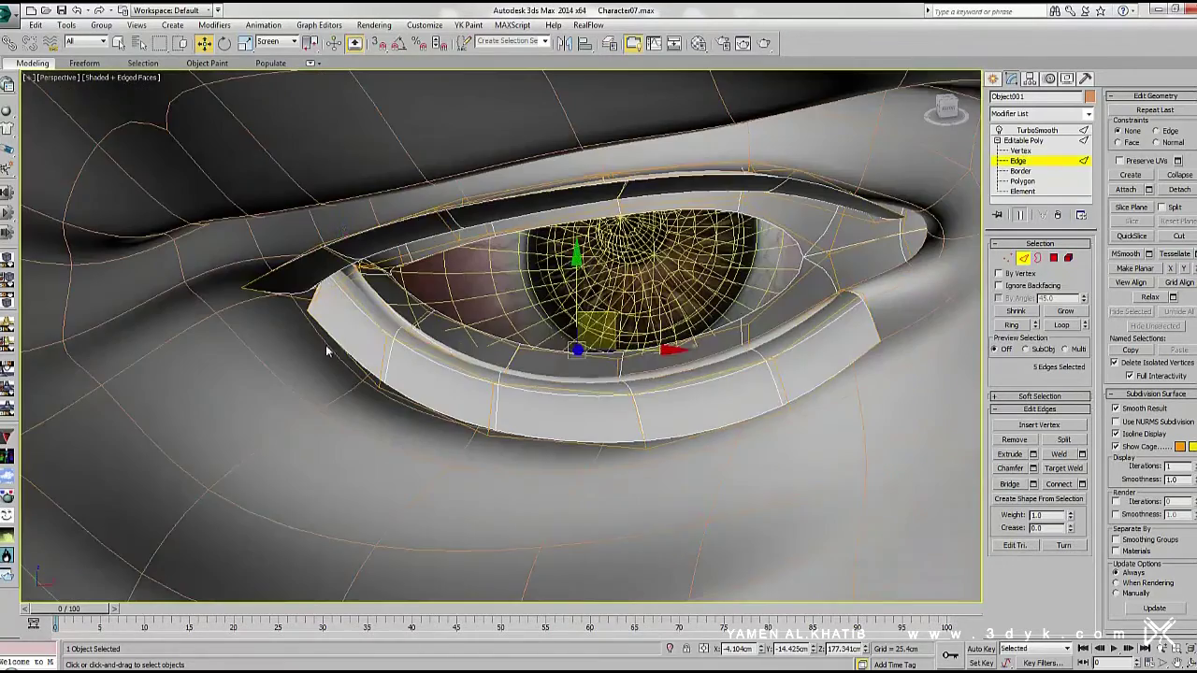
click(1064, 325)
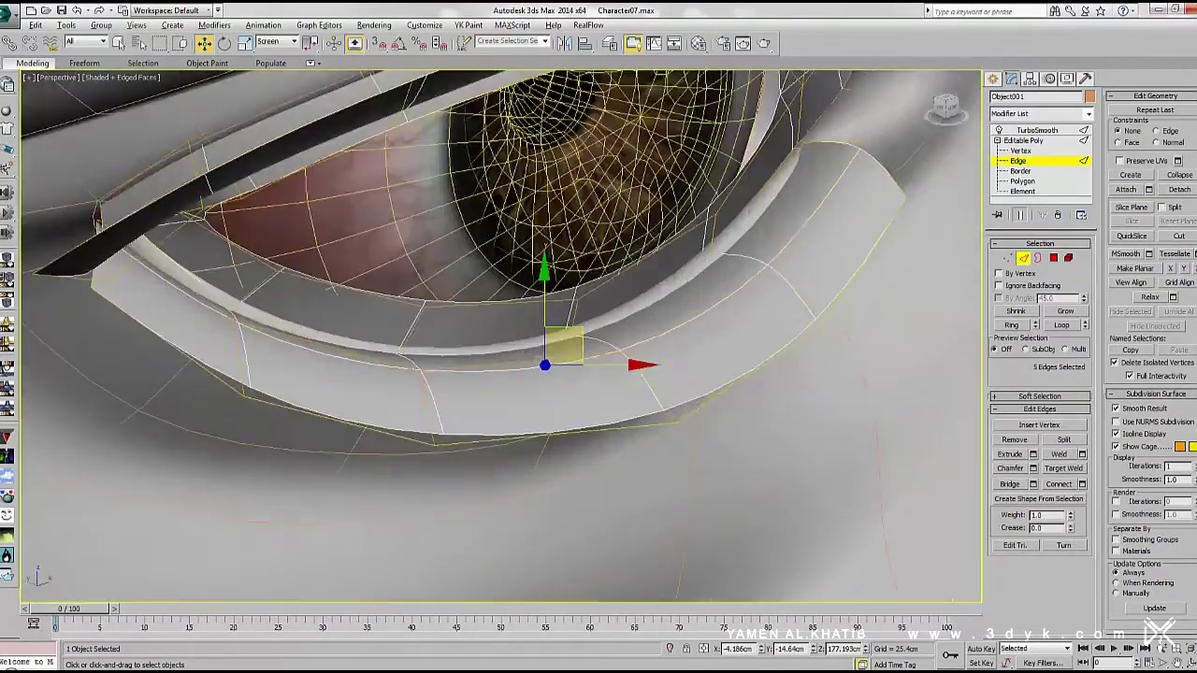
alt+middle_drag(561, 355, 467, 337)
scroll(486, 444, down, 3)
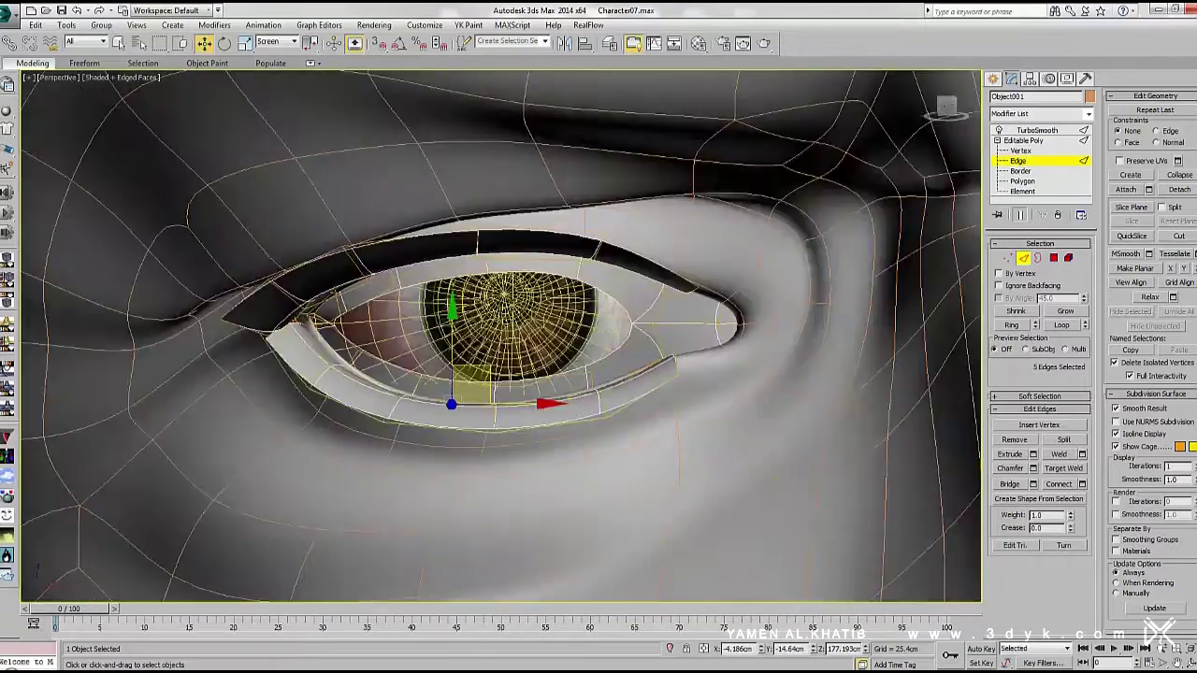
scroll(487, 444, down, 2)
click(1028, 140)
Add an Unwrap UVW modifier to the eyelid strip and select its faces in the UV Editor
click(1046, 113)
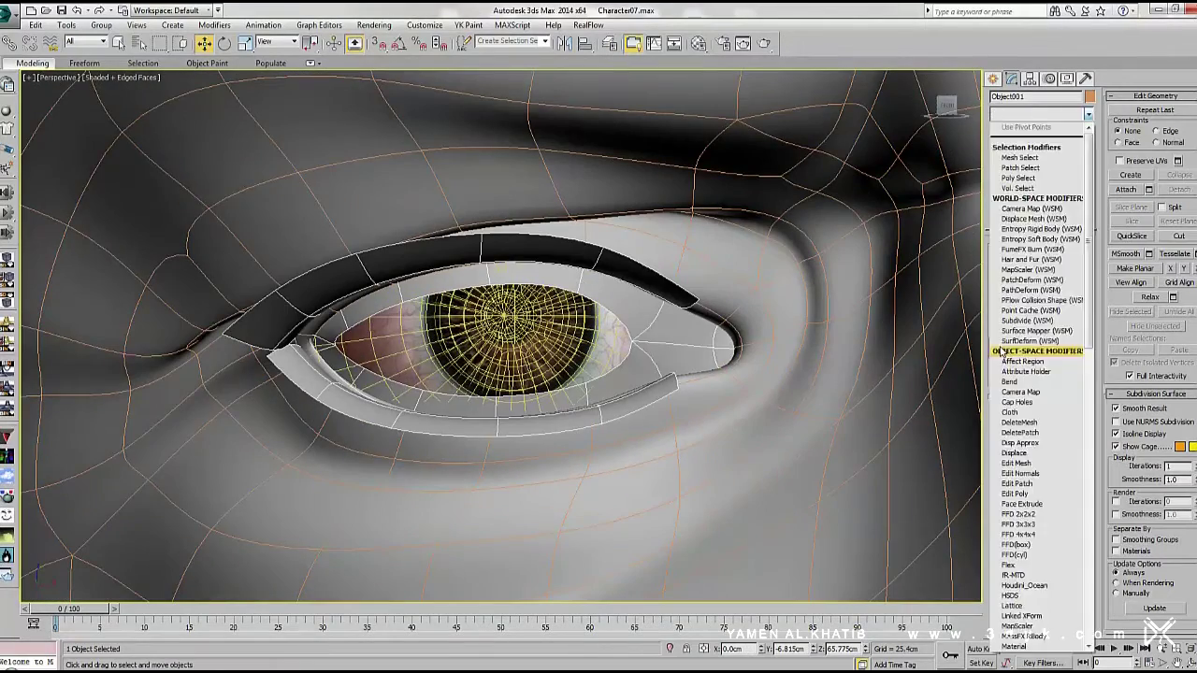
click(1029, 365)
click(1040, 391)
drag(501, 95, 400, 103)
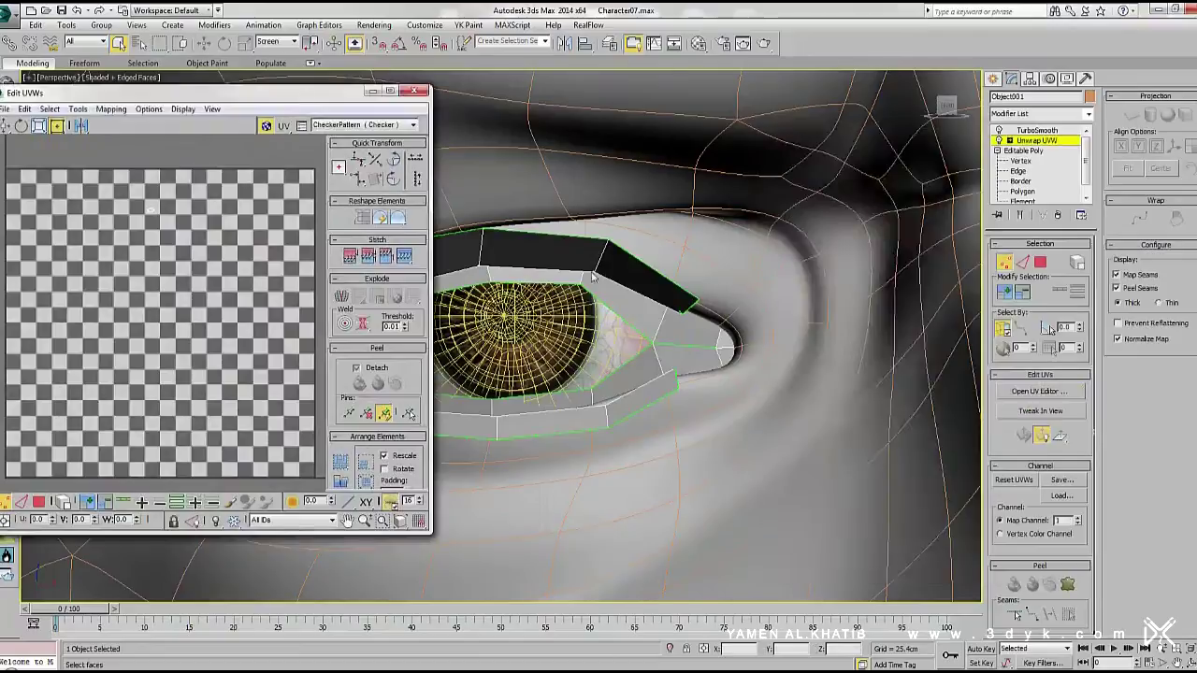
click(750, 257)
alt+middle_drag(750, 258, 699, 232)
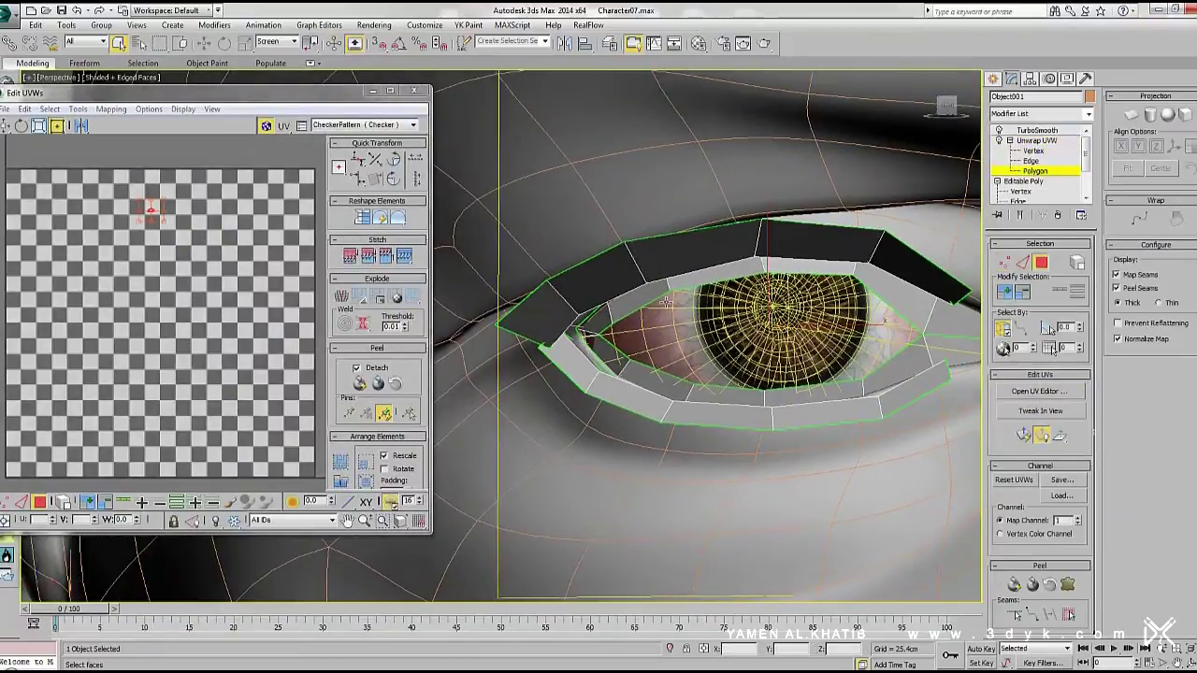
Relax the strip's UVs using Tools > Relax
key(F3)
scroll(701, 231, down, 3)
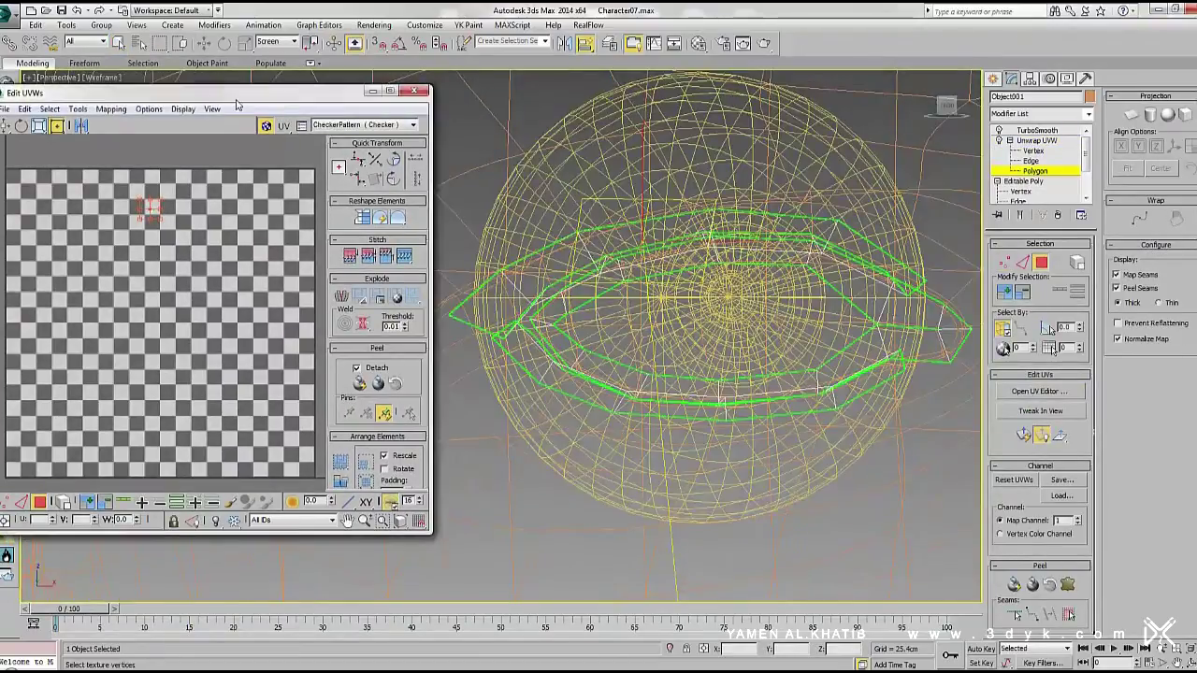
drag(56, 92, 123, 92)
key(q)
scroll(827, 297, up, 2)
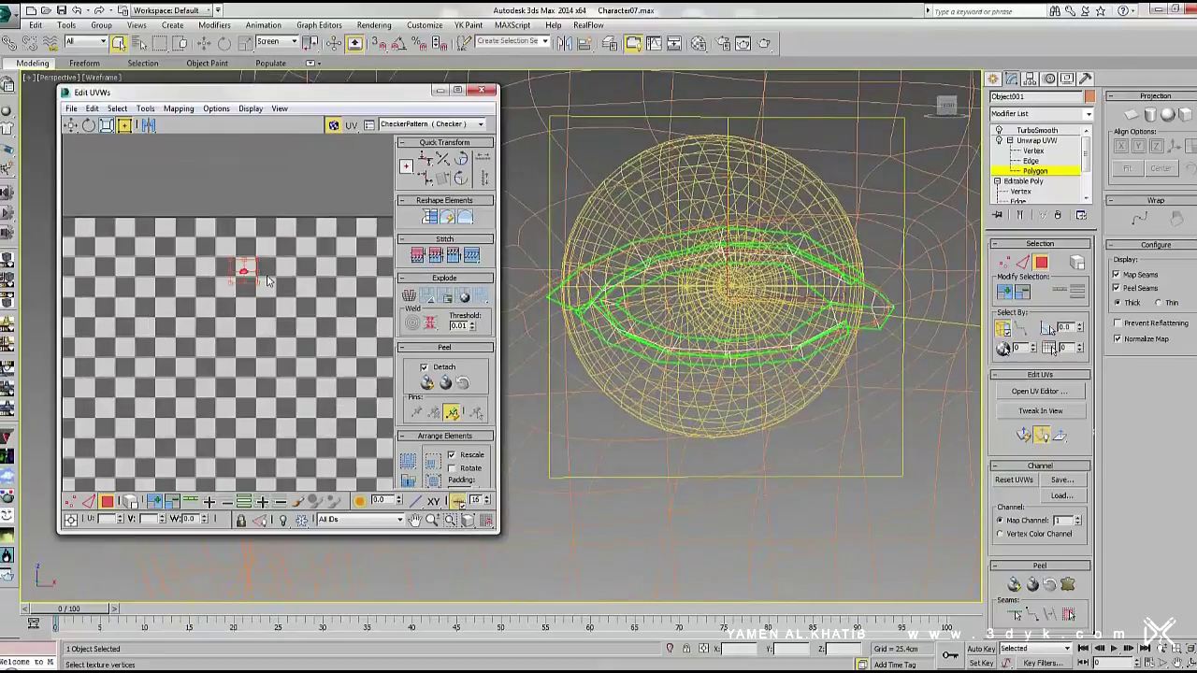
scroll(183, 163, up, 2)
click(145, 108)
click(164, 325)
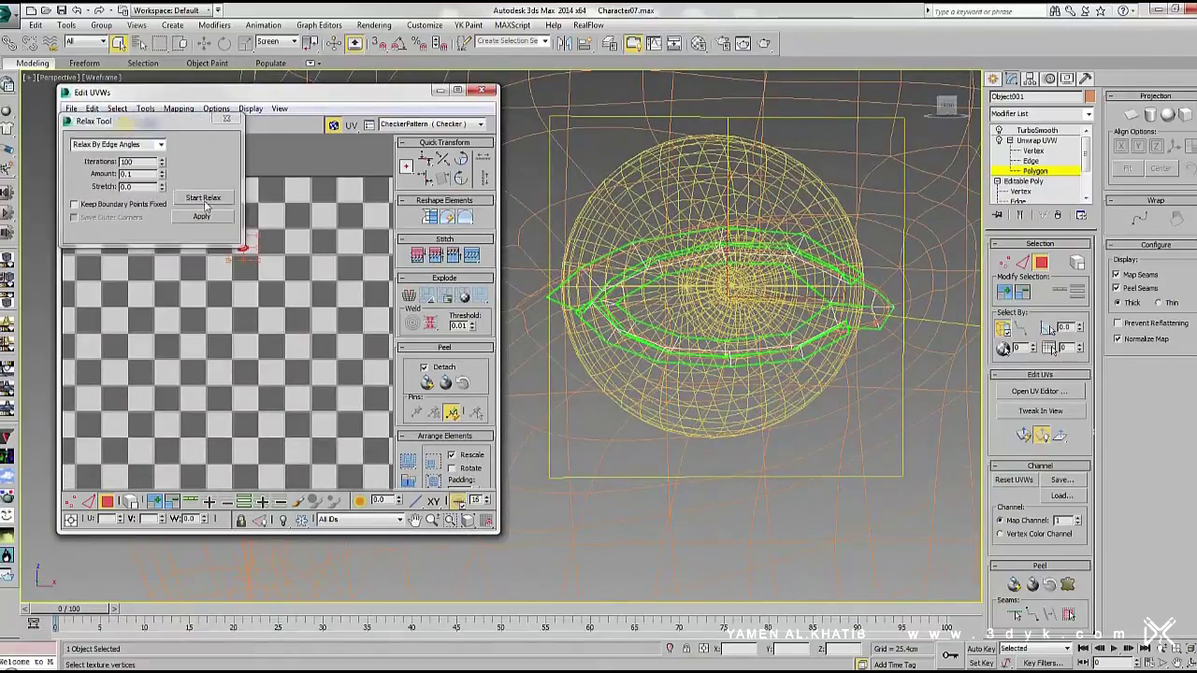
Pull the upper eyelid shell apart, widen the tear-strip shell, and pack the shells
scroll(342, 364, up, 3)
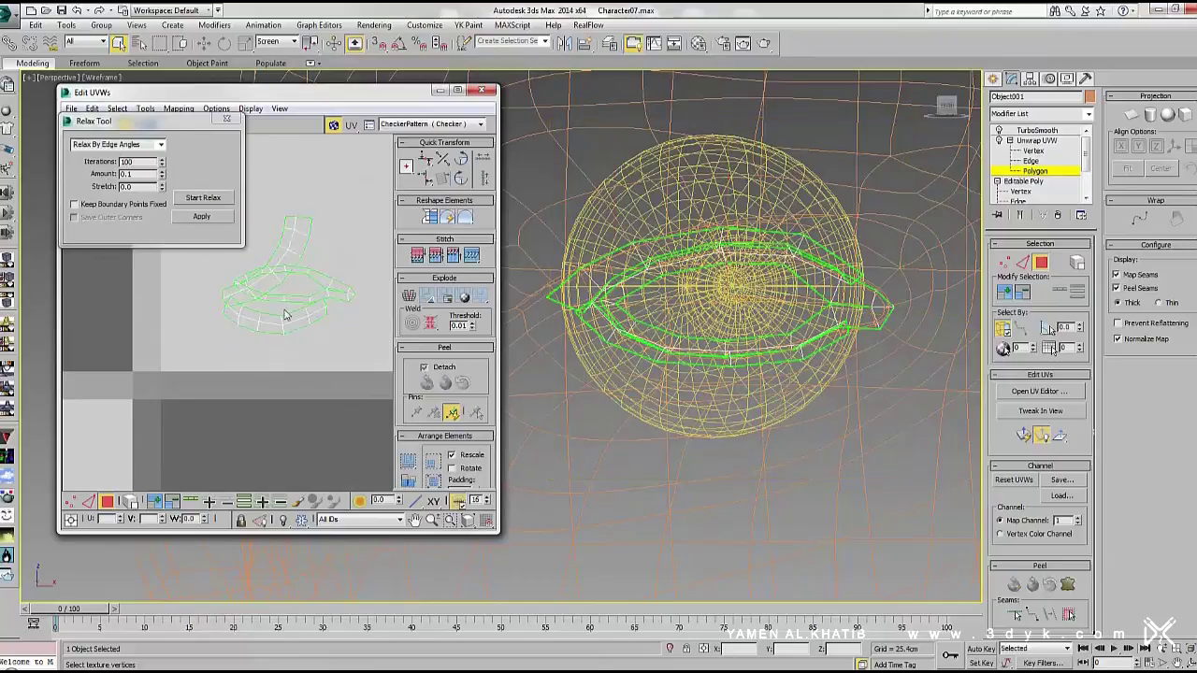
drag(267, 267, 271, 168)
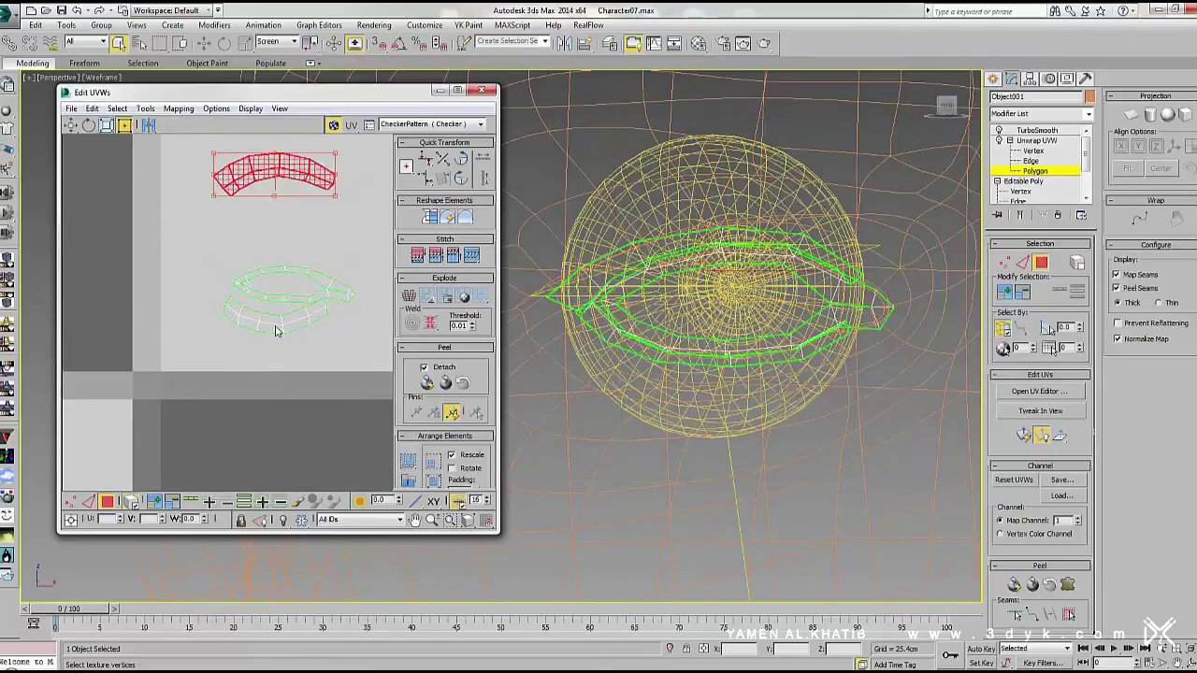
click(280, 297)
drag(304, 319, 374, 319)
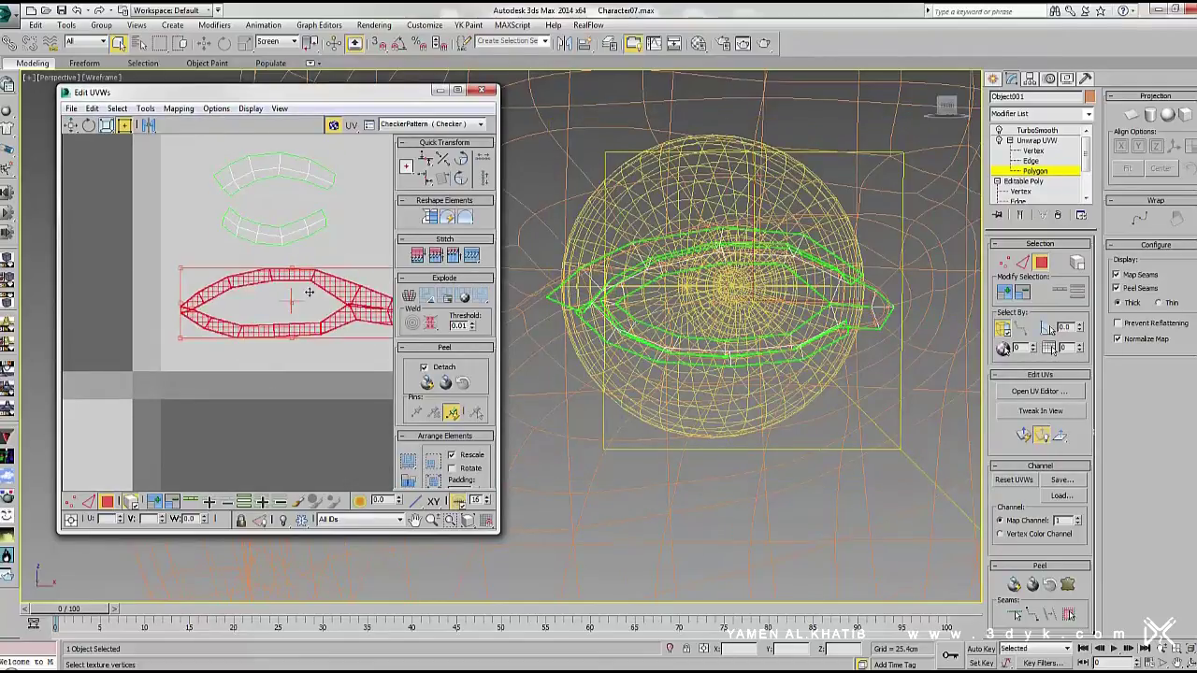
click(408, 461)
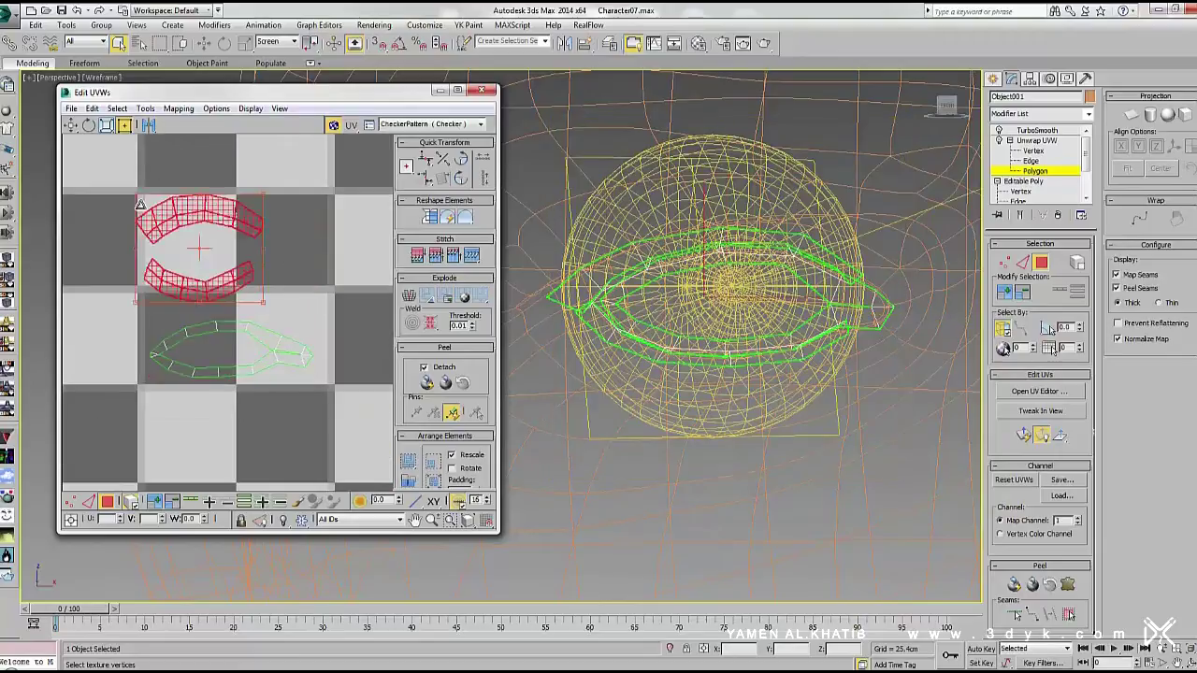
scroll(226, 262, down, 10)
scroll(159, 243, up, 5)
click(298, 305)
Scale all three UV shells to fill the texture square and weld overlapping vertices
click(457, 89)
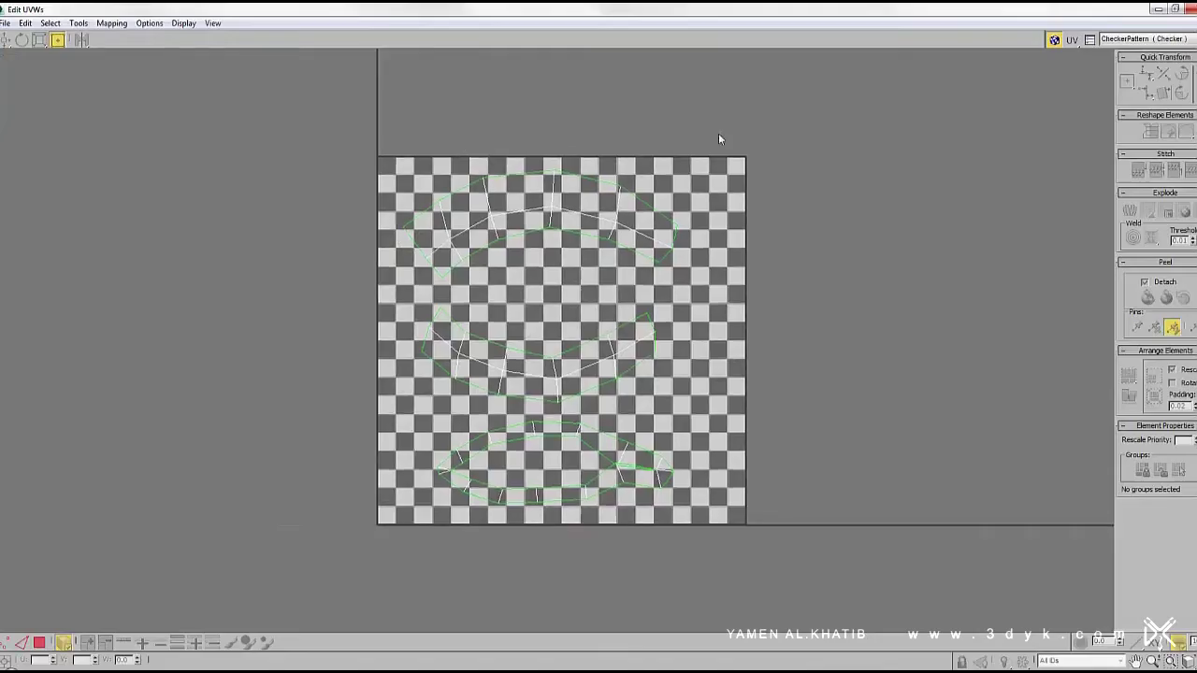
drag(321, 120, 762, 535)
mouse_move(693, 514)
mouse_down()
mouse_move(752, 445)
mouse_move(870, 347)
mouse_up()
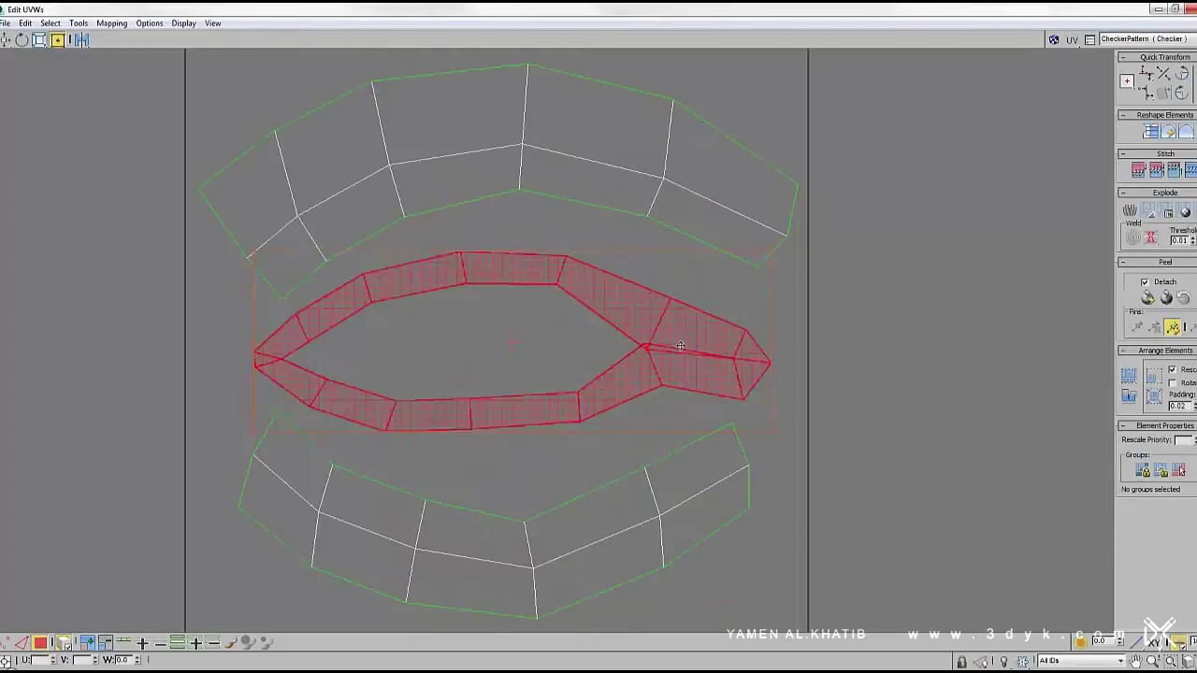
scroll(654, 371, up, 5)
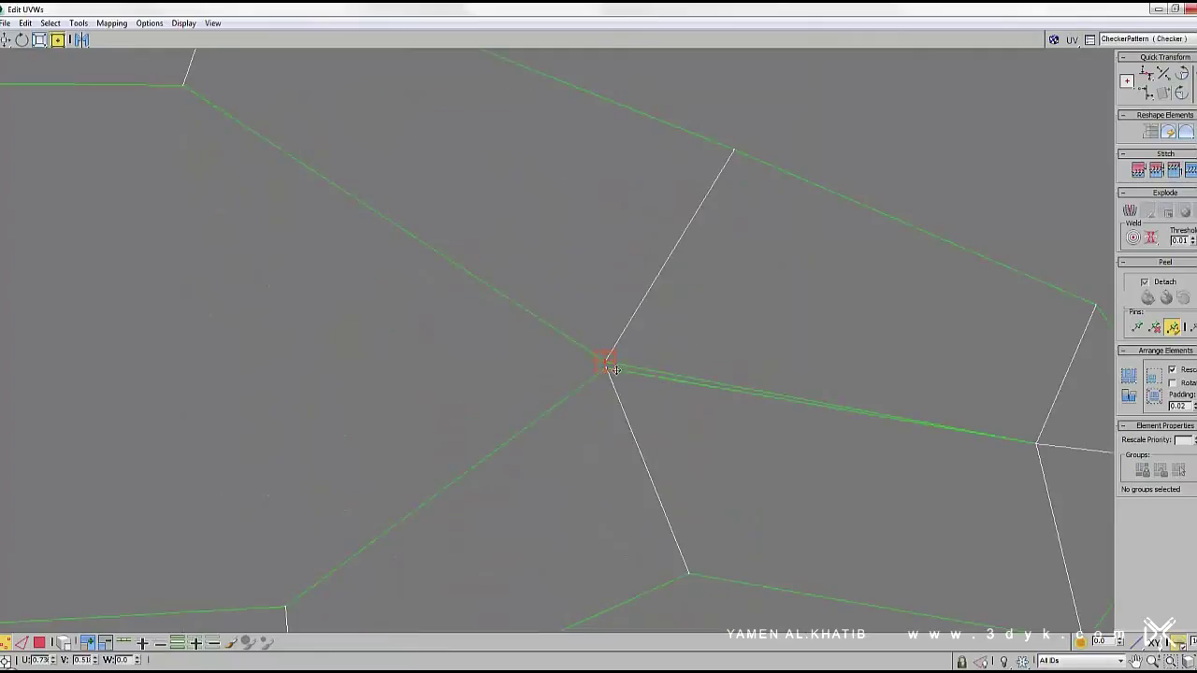
scroll(613, 374, up, 2)
click(78, 23)
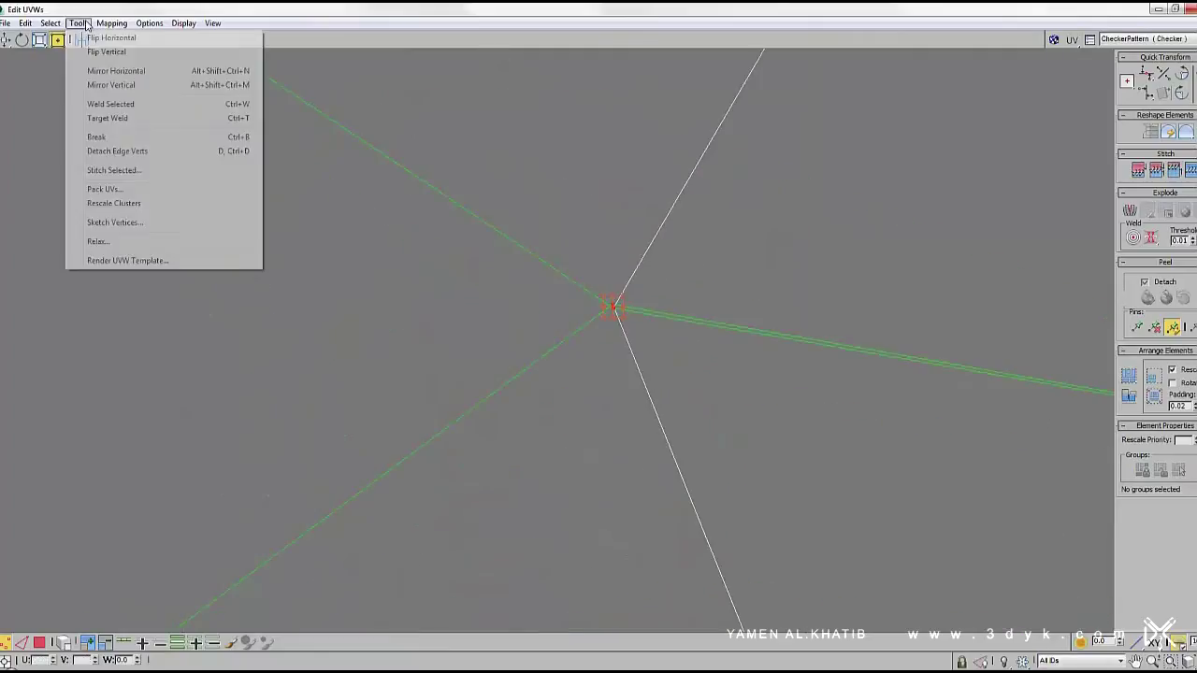
click(145, 110)
scroll(571, 309, down, 5)
Add a second Unwrap UVW modifier to the eyelid strip and reopen the UV Editor
click(1175, 8)
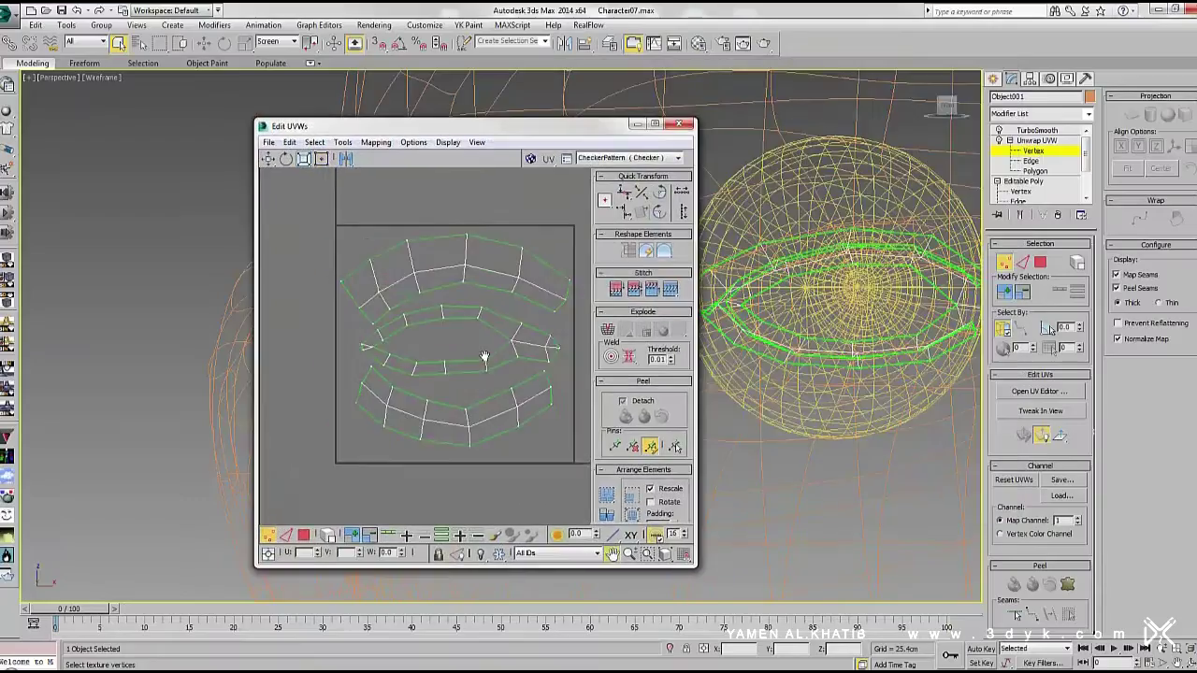
click(683, 123)
click(1056, 113)
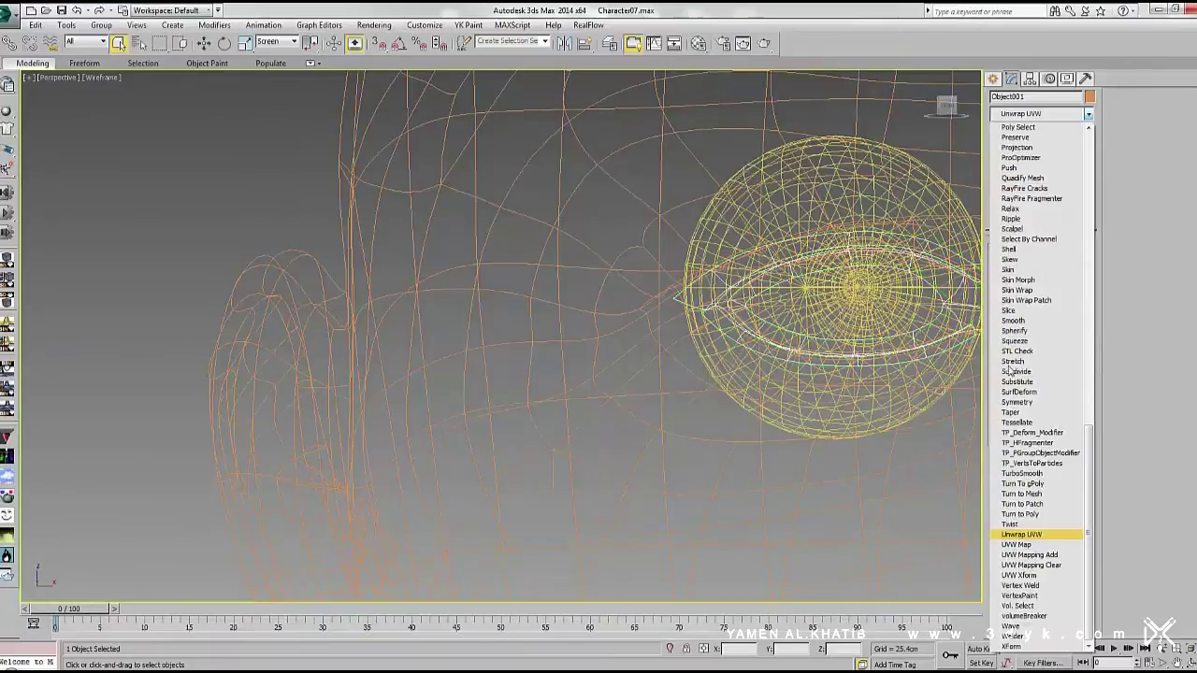
click(1023, 548)
click(1040, 391)
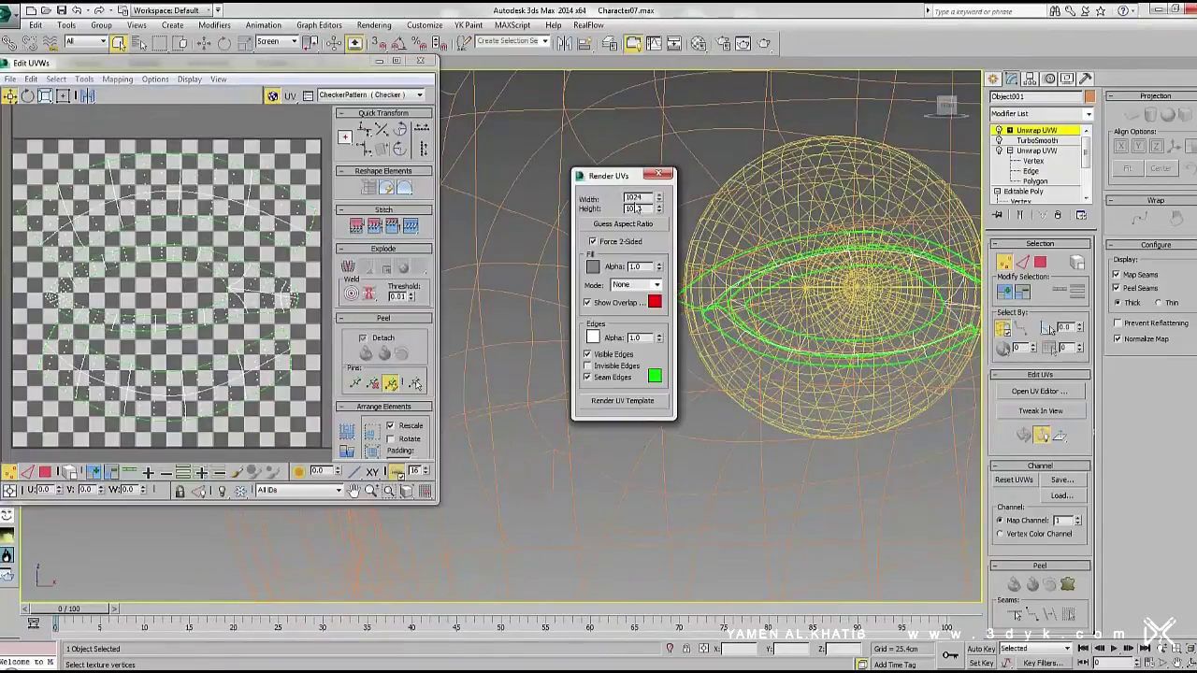
Render the UVW template and save it as the JPEG image Eye L
click(622, 400)
drag(944, 90, 365, 82)
click(299, 97)
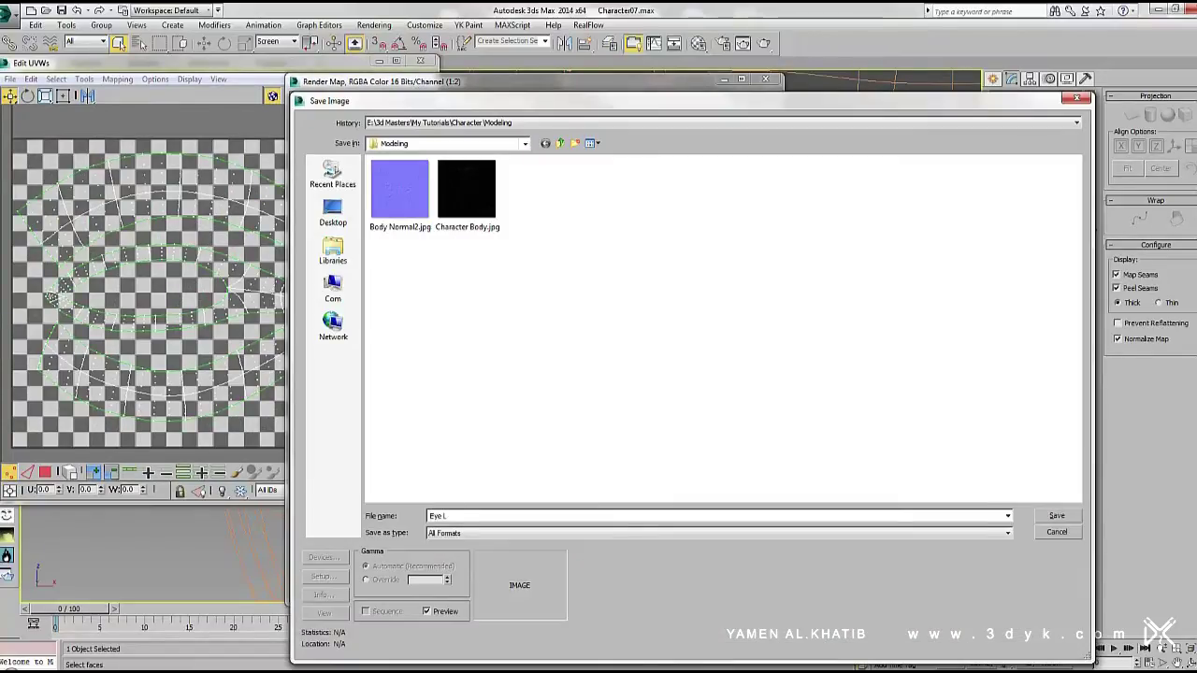
click(470, 529)
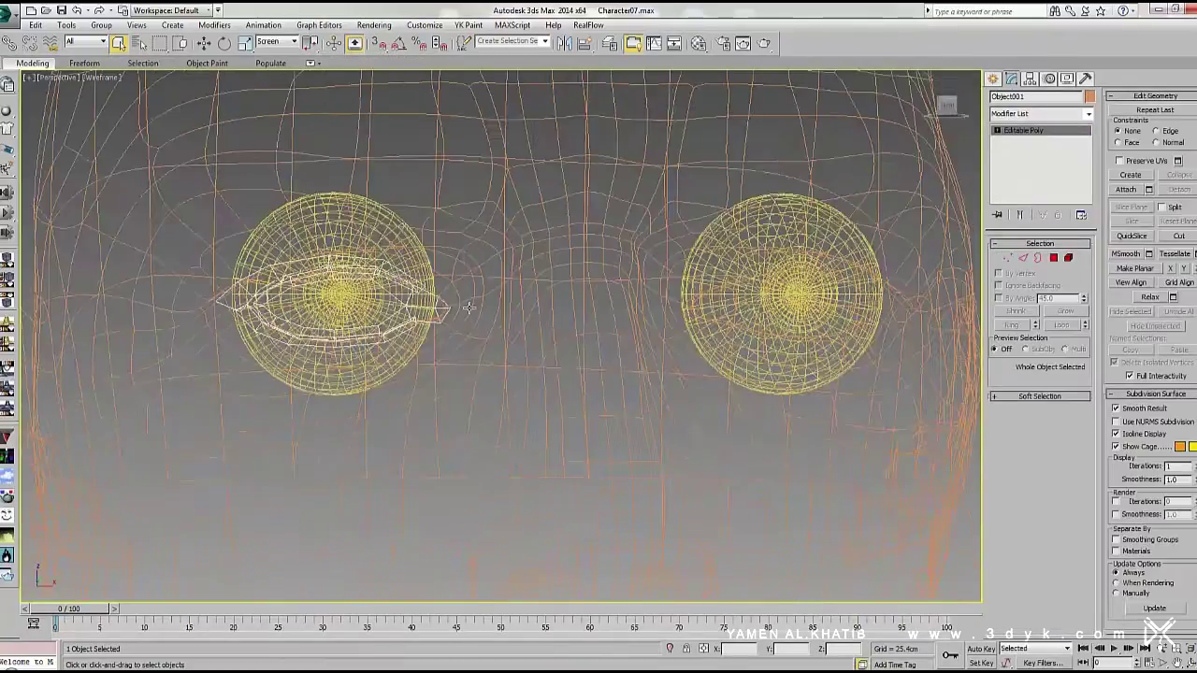
Add Symmetry and TurboSmooth modifiers to the eyelid strip and view it shaded with edges
click(1026, 116)
click(1029, 241)
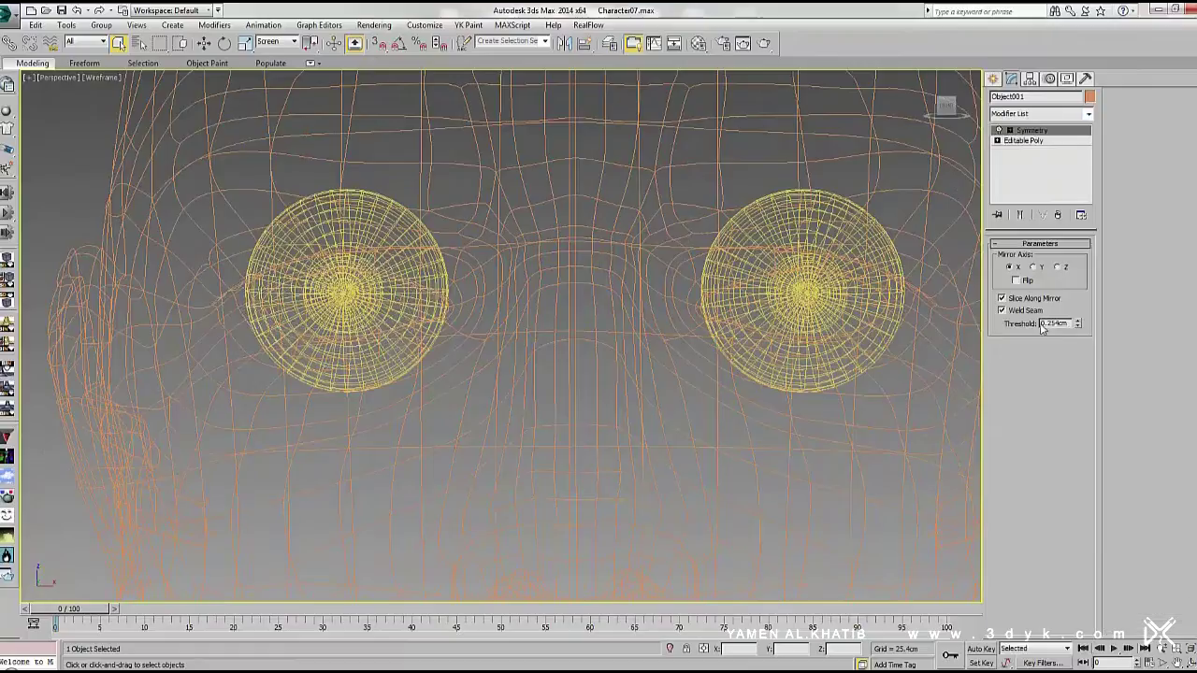
click(1038, 113)
scroll(1024, 365, down, 10)
click(1029, 475)
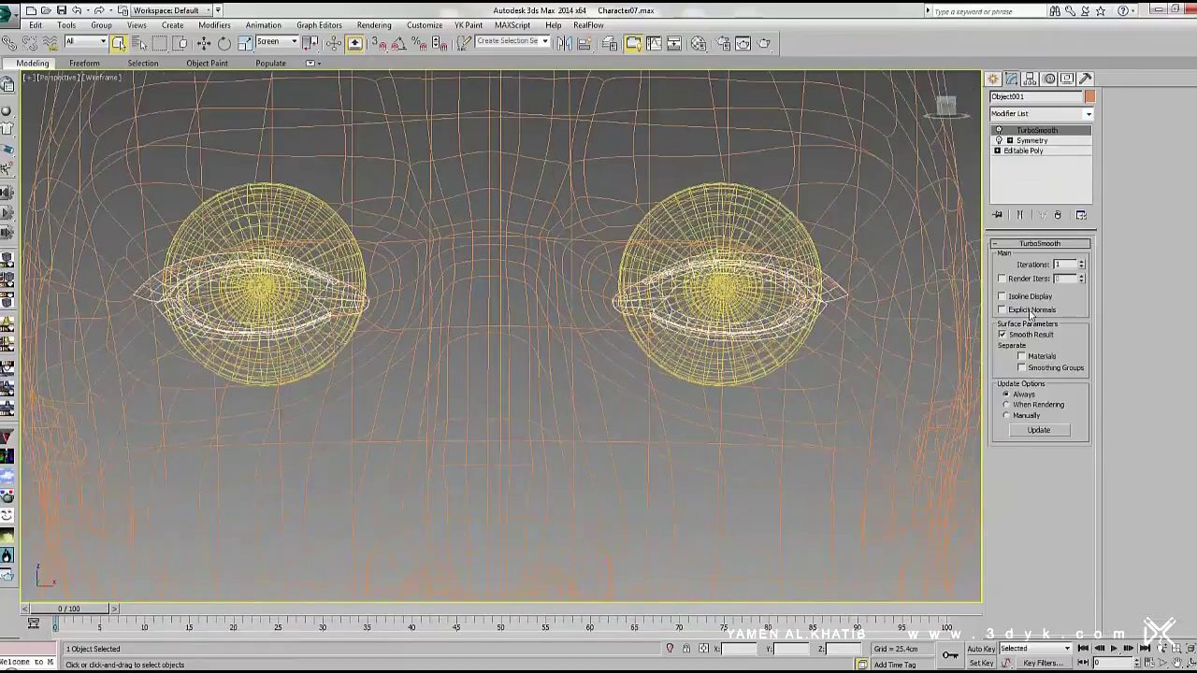
scroll(312, 293, down, 3)
key(F3)
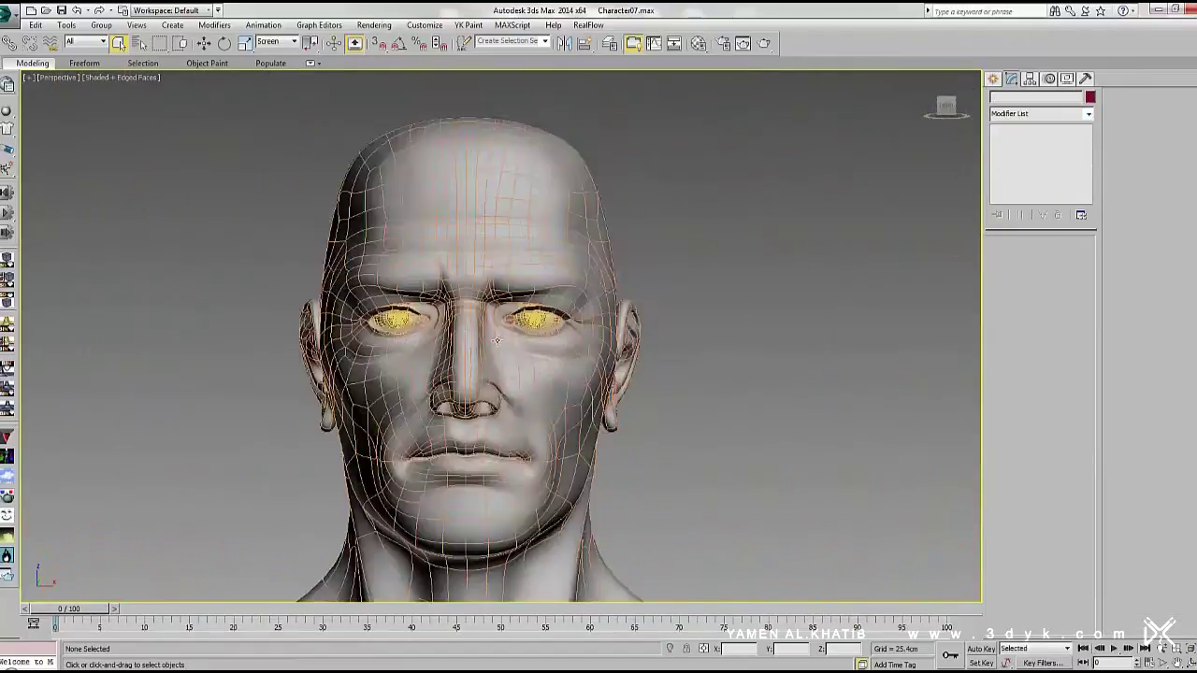
scroll(663, 342, down, 2)
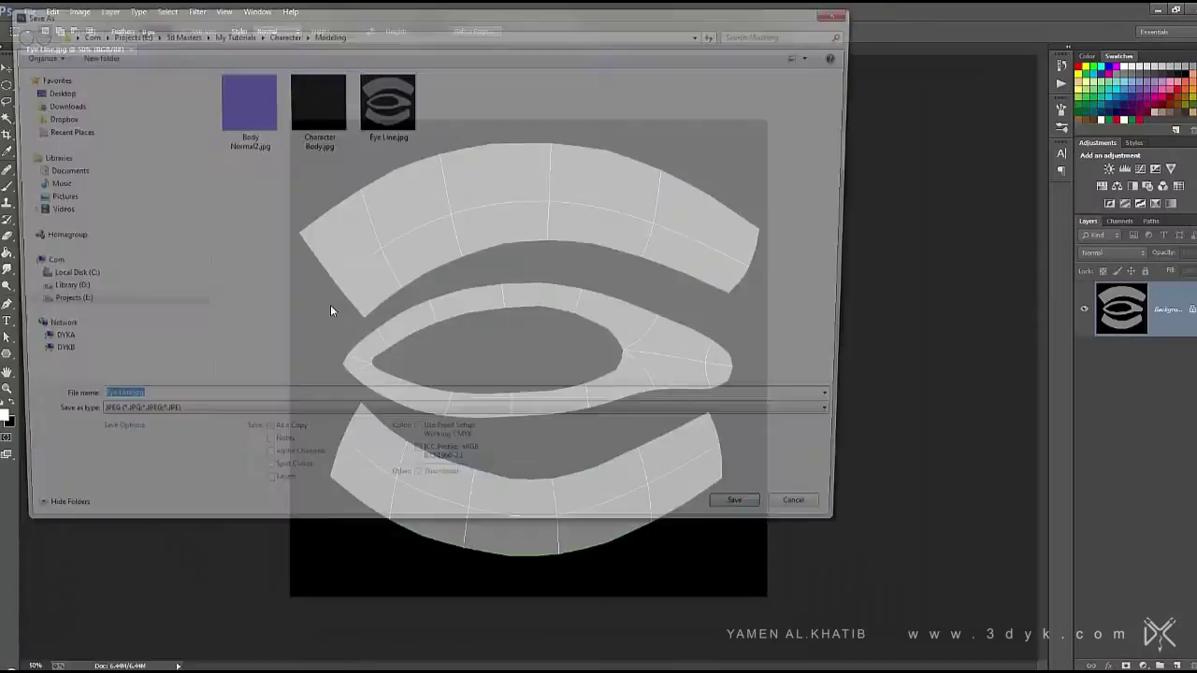
Save the layout as Eye Line.psd and add Layer 1
click(147, 423)
click(121, 439)
click(759, 524)
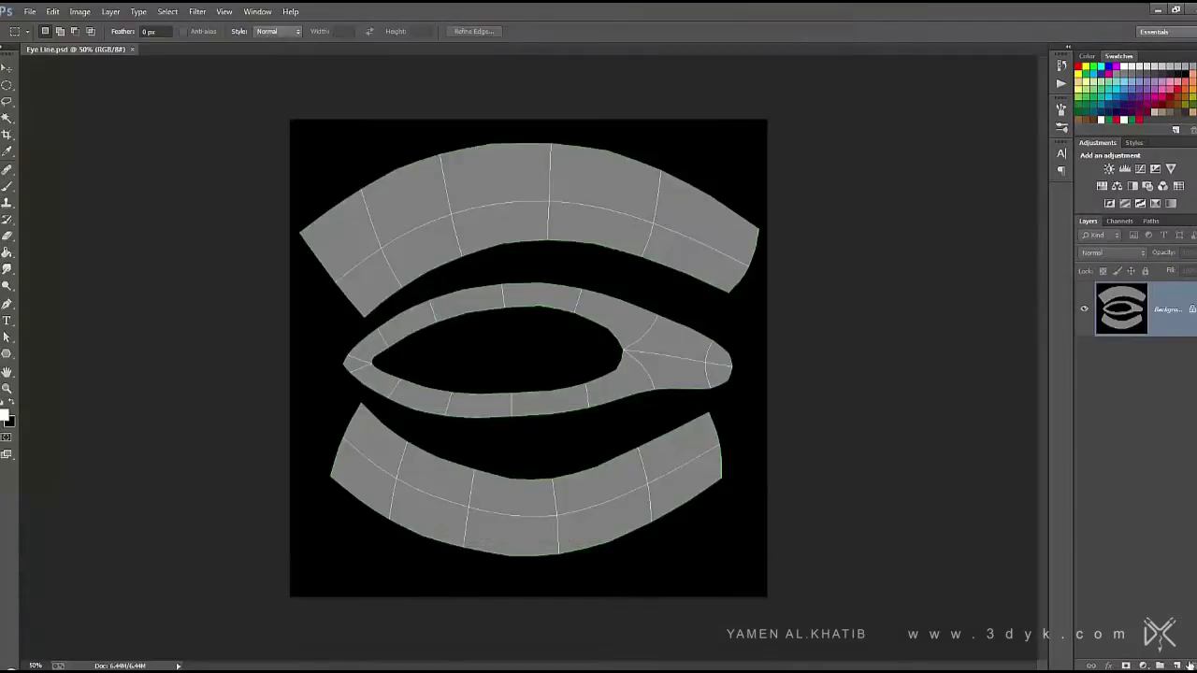
key(ctrl+shift+alt+n)
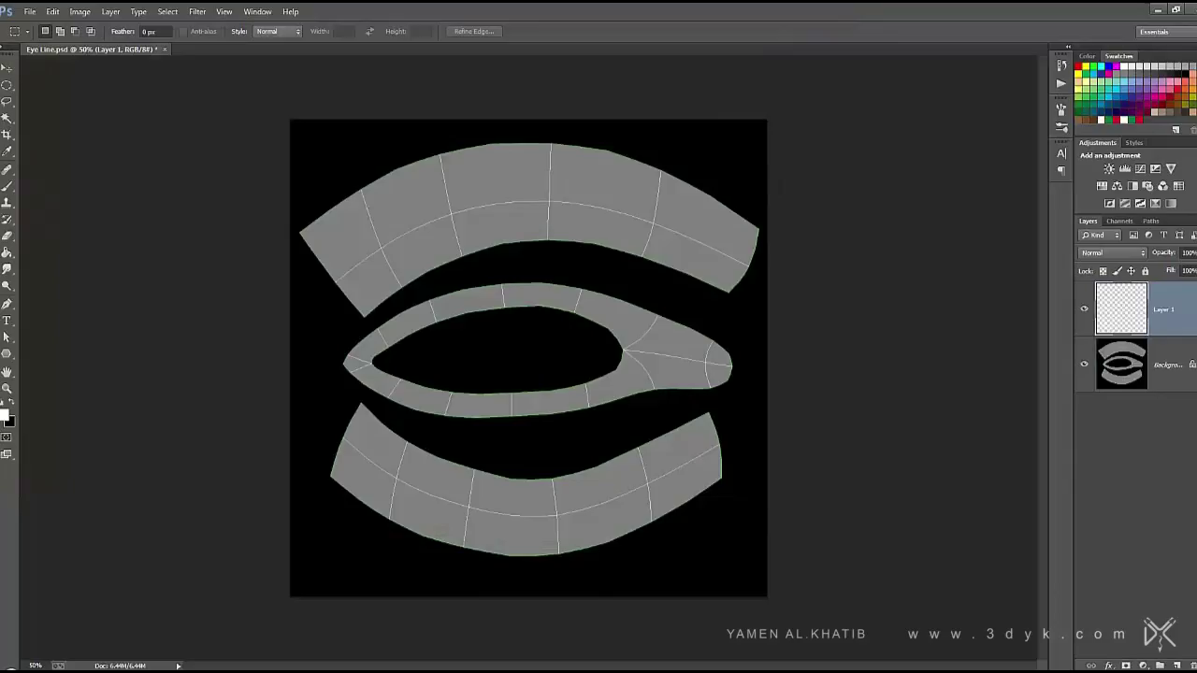
Paint the upper and lower eyelids dark brown with a large brush
click(6, 416)
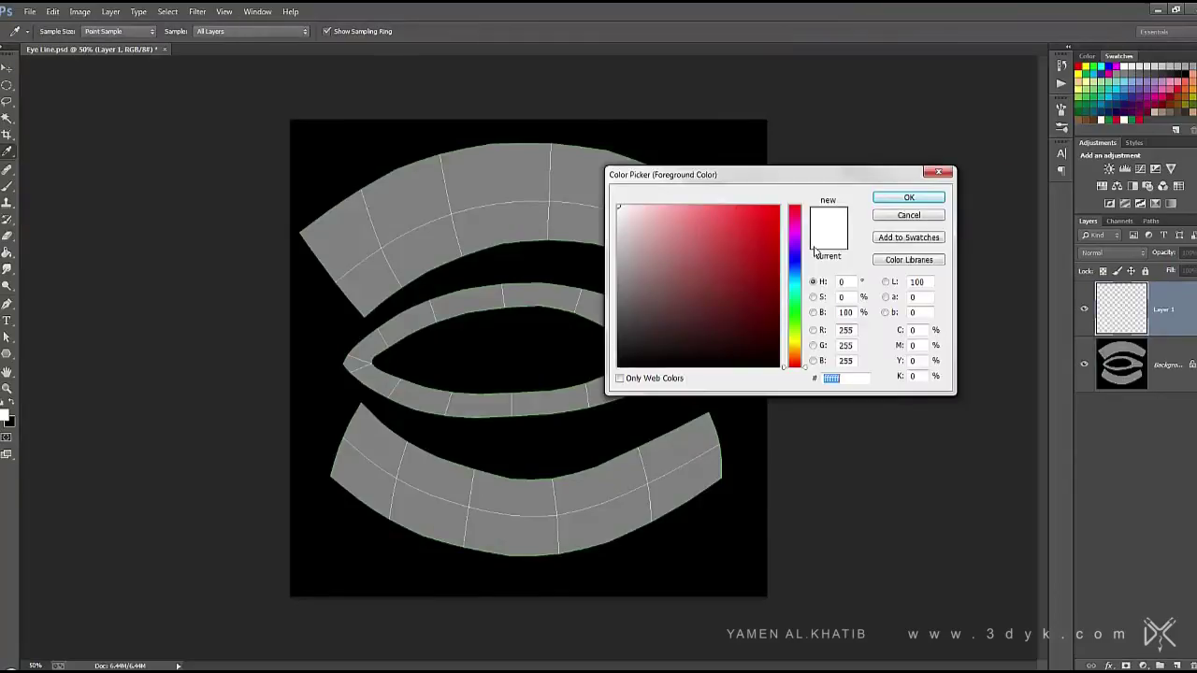
click(794, 360)
click(727, 314)
click(908, 197)
key(b)
right_click(496, 245)
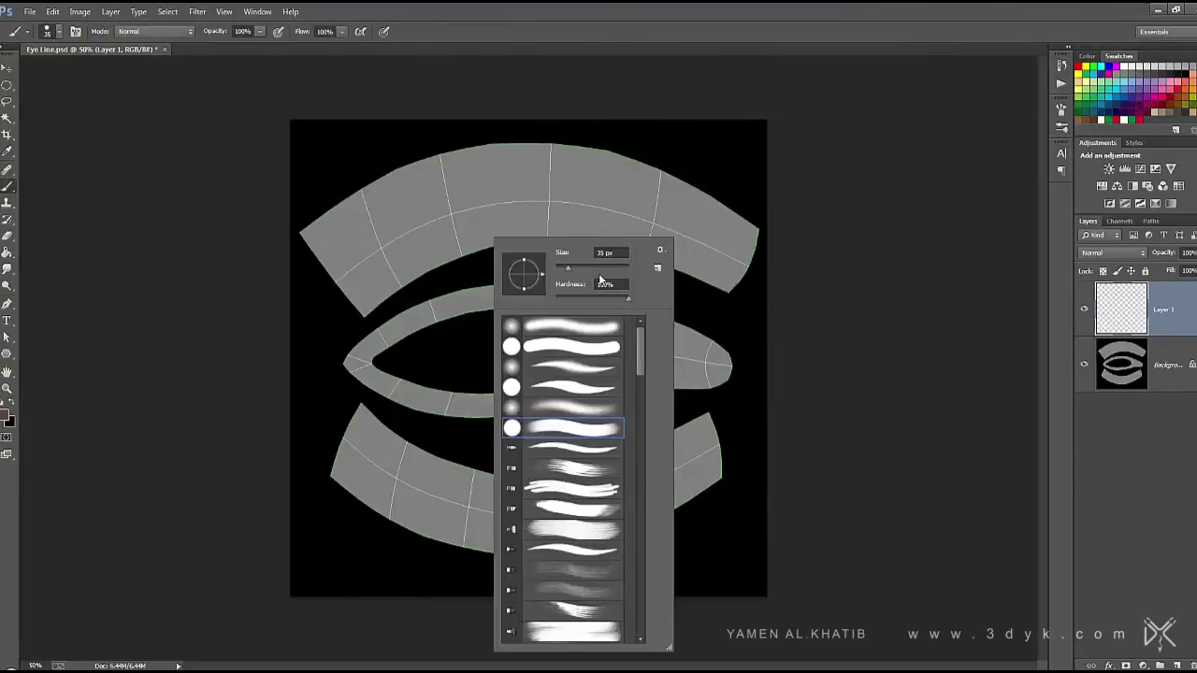
key(Return)
mouse_move(411, 248)
mouse_down()
mouse_move(713, 294)
mouse_move(375, 258)
mouse_move(681, 292)
mouse_up()
mouse_move(385, 321)
mouse_down()
mouse_move(347, 308)
mouse_move(740, 294)
mouse_up()
key(bracketright)
mouse_move(356, 439)
mouse_down()
mouse_move(531, 492)
mouse_move(724, 465)
mouse_up()
Undo a stray black stroke, zoom to 100%, and paint the lower eyelid dark red
key(d)
mouse_move(163, 353)
mouse_down()
mouse_move(598, 193)
mouse_move(660, 259)
mouse_move(365, 321)
mouse_move(775, 494)
mouse_move(468, 583)
mouse_move(431, 519)
mouse_move(690, 566)
mouse_up()
key(ctrl+z)
key(ctrl+z)
key(ctrl+1)
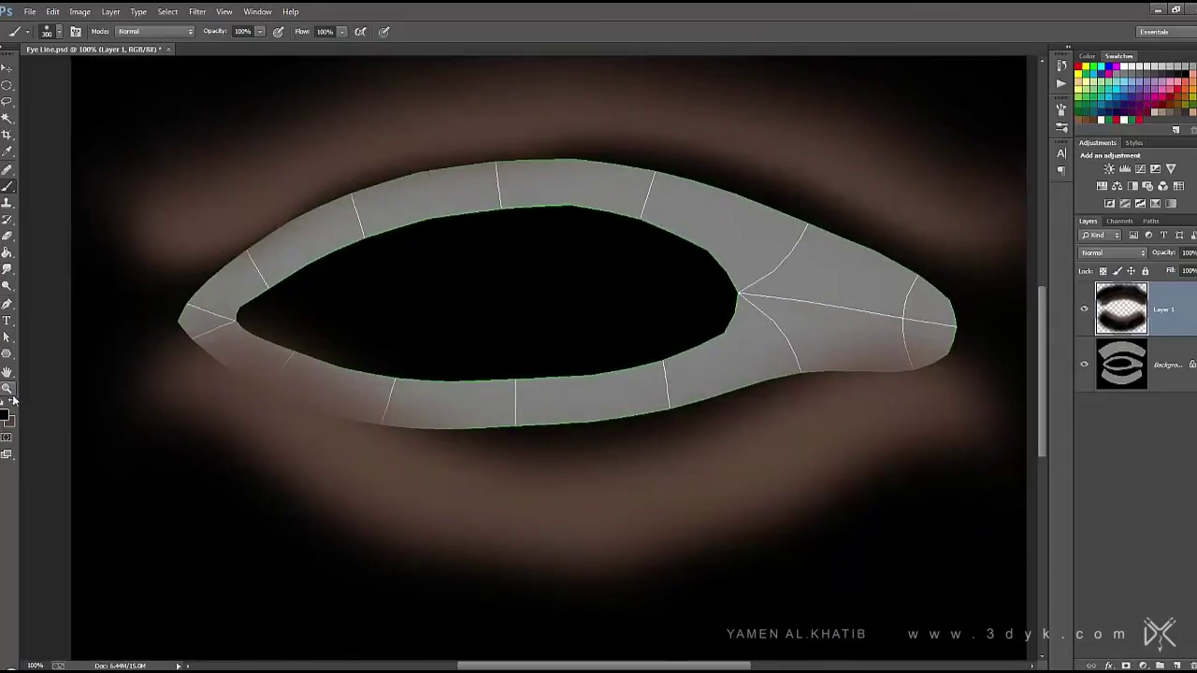
click(5, 414)
click(794, 355)
click(744, 320)
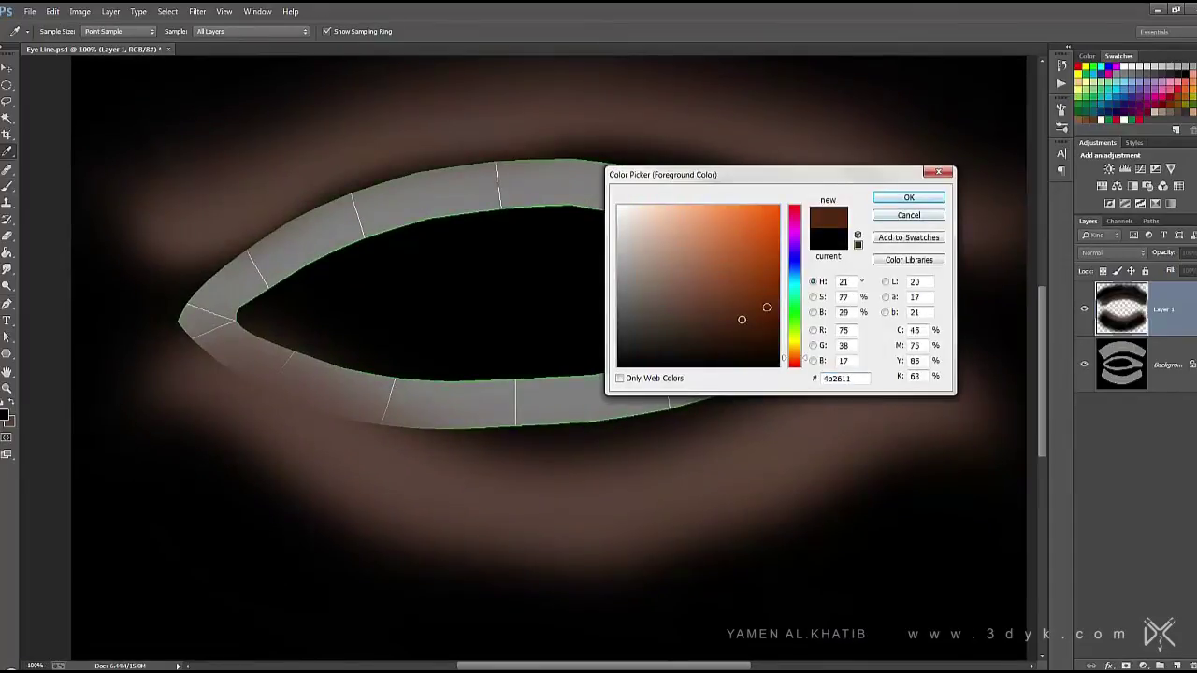
click(795, 361)
click(760, 229)
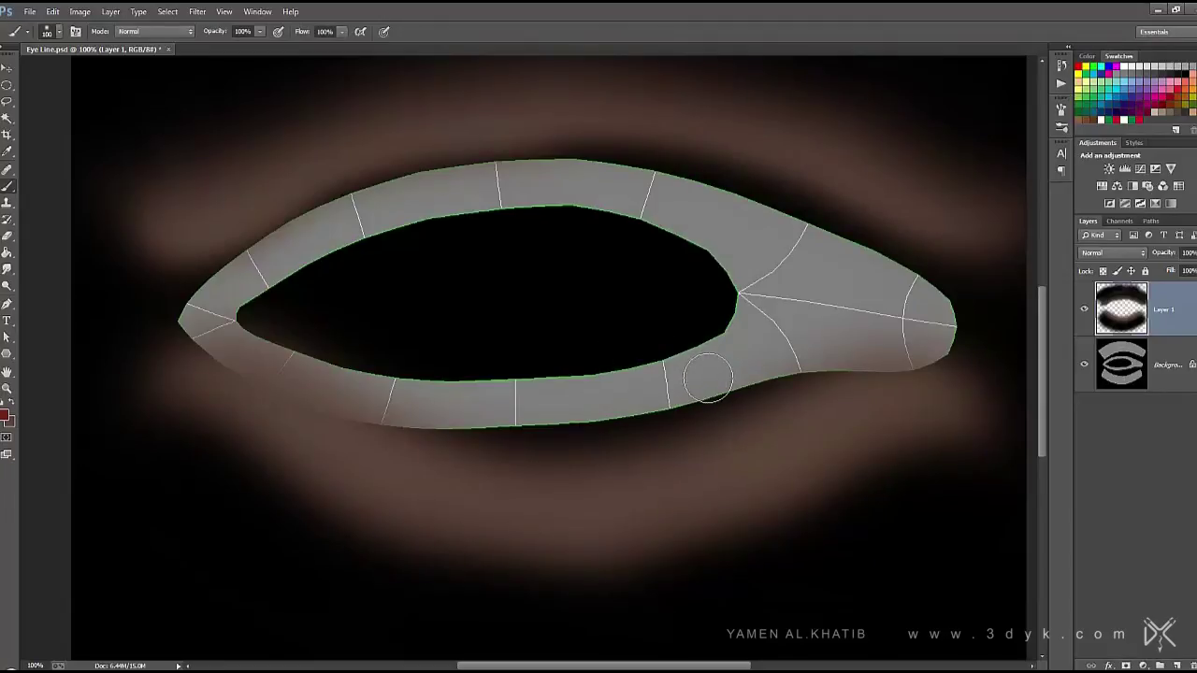
mouse_move(750, 403)
mouse_down()
mouse_move(339, 418)
mouse_move(203, 315)
mouse_move(347, 200)
mouse_move(641, 174)
mouse_move(917, 293)
mouse_move(927, 368)
mouse_move(772, 390)
mouse_move(773, 321)
mouse_move(827, 266)
mouse_move(869, 339)
mouse_move(446, 224)
mouse_move(293, 350)
mouse_move(533, 412)
mouse_move(697, 364)
mouse_up()
key([)
key([)
key([)
drag(1174, 253, 1167, 257)
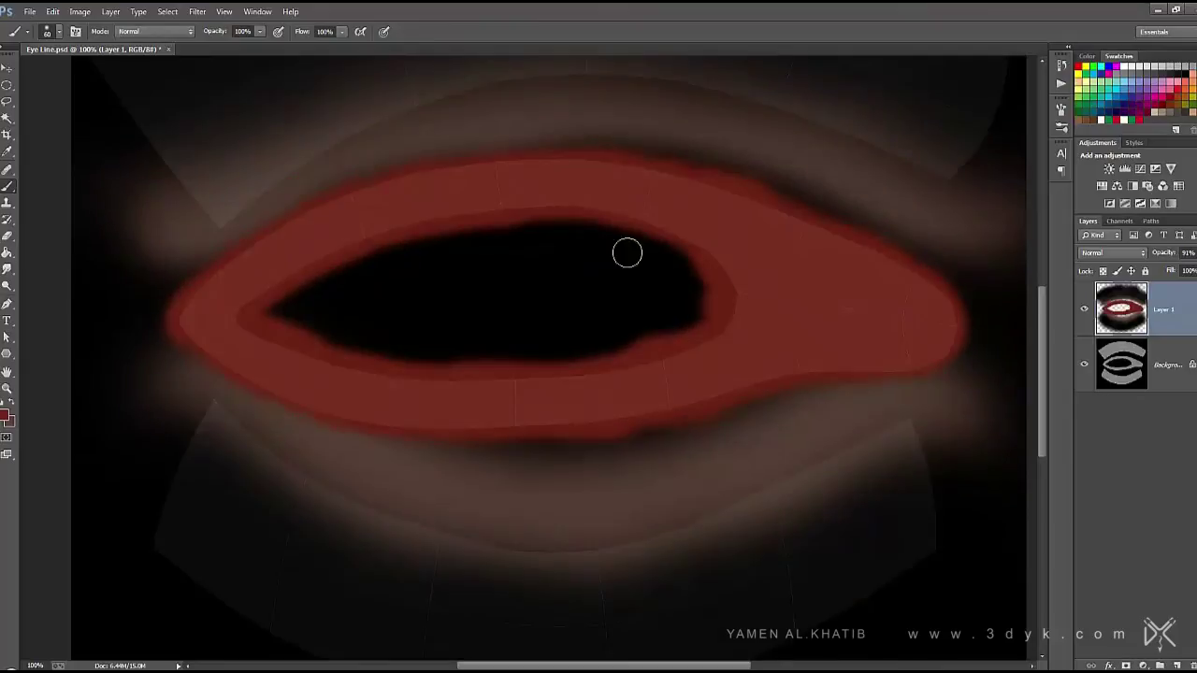
Paint a light pink band along the inner edge of the eye
click(8, 414)
click(714, 262)
click(910, 197)
mouse_move(845, 270)
mouse_down()
mouse_move(818, 342)
mouse_move(783, 311)
mouse_move(620, 233)
mouse_move(315, 358)
mouse_move(657, 382)
mouse_move(743, 345)
mouse_move(368, 392)
mouse_move(430, 267)
mouse_move(891, 341)
mouse_move(847, 350)
mouse_up()
Paint dark red around the eye's outer rim, then add Layer 2
click(8, 414)
click(742, 331)
click(908, 197)
key(bracketleft)
mouse_move(656, 186)
mouse_down()
mouse_move(248, 268)
mouse_move(287, 408)
mouse_move(622, 443)
mouse_move(956, 308)
mouse_move(604, 173)
mouse_up()
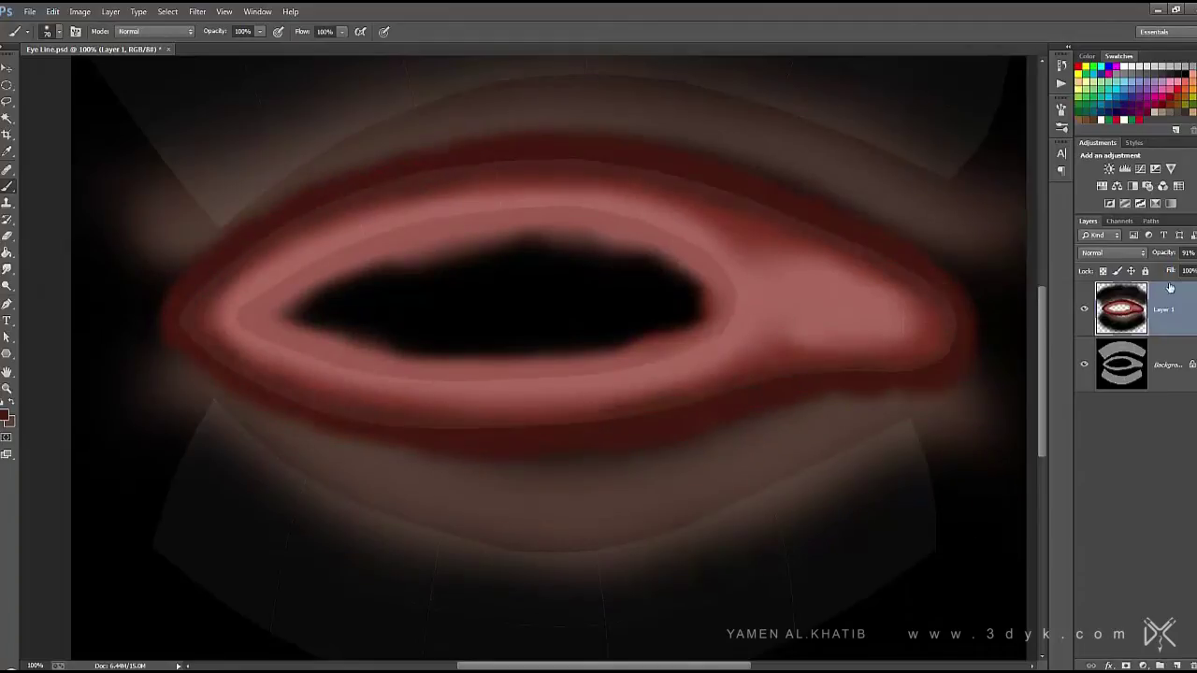
key(ctrl+shift+alt+n)
Set the Photoshop paint colour to white and pick a thin lash brush
click(6, 415)
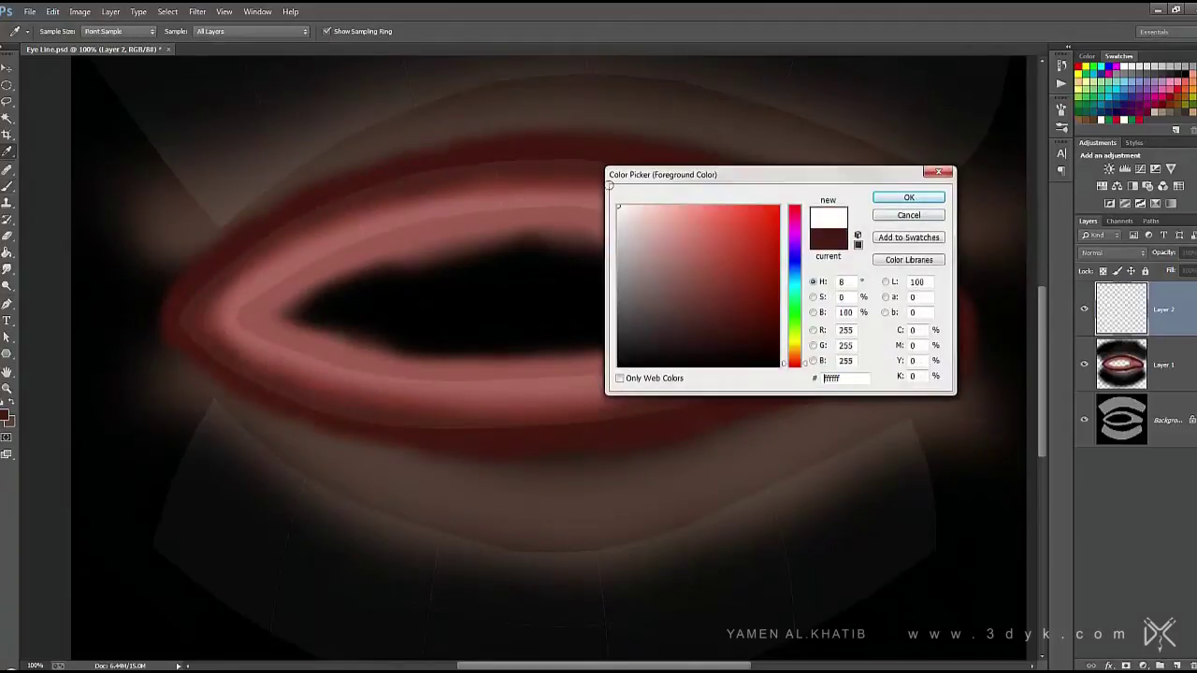
click(919, 194)
right_click(569, 355)
drag(736, 388, 736, 563)
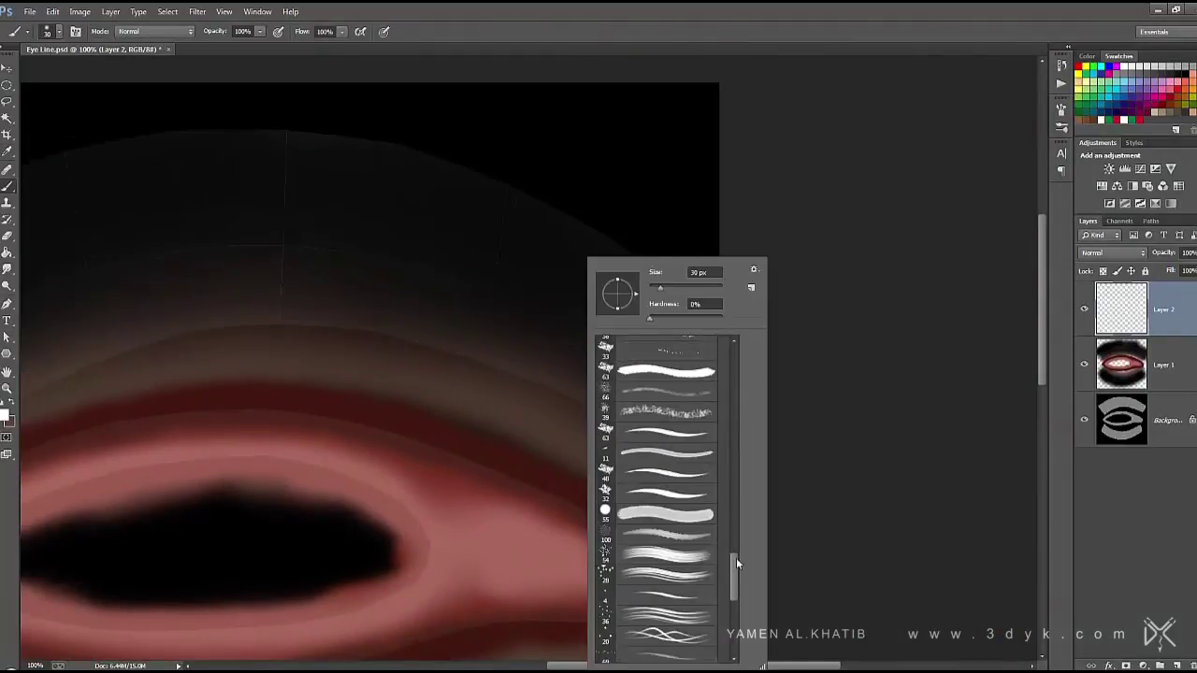
key(Return)
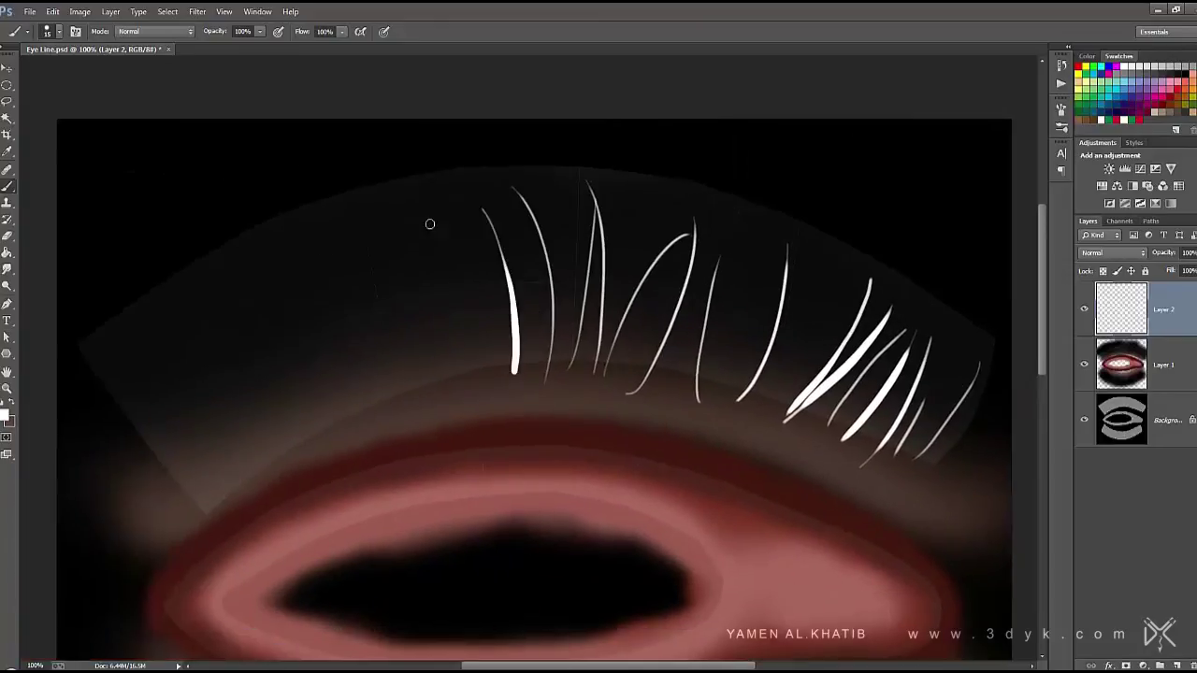
Paint white lashes along the upper lid and one on the lower lid on Layer 2
drag(417, 206, 452, 386)
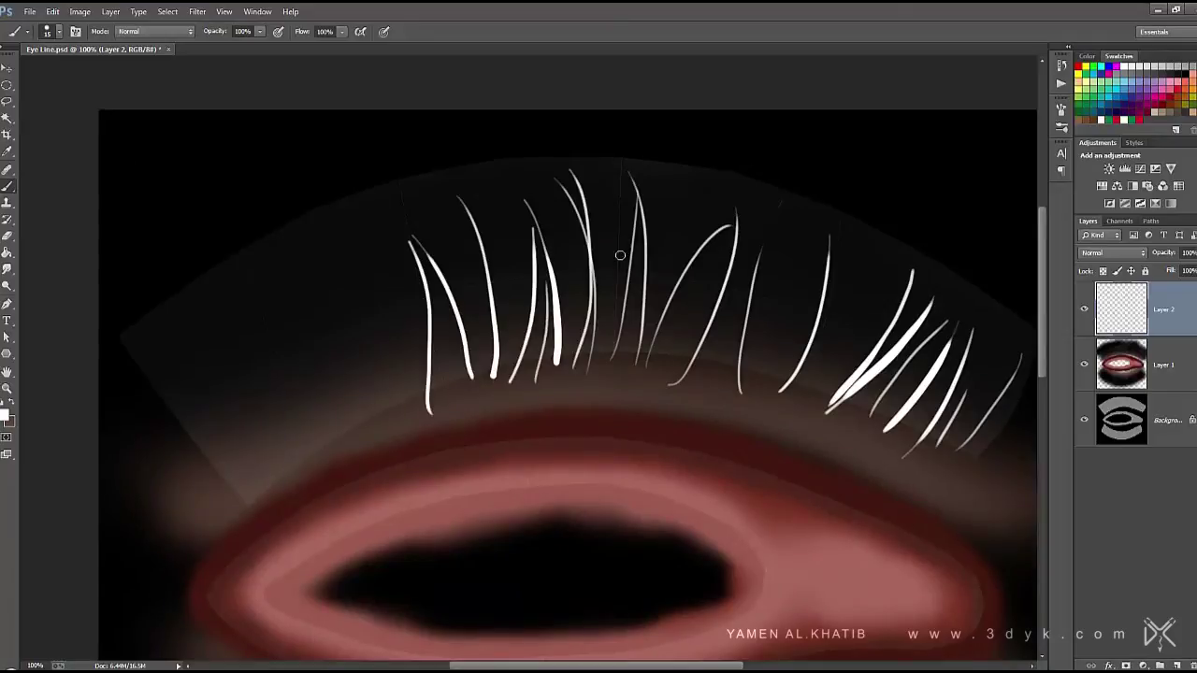
drag(448, 202, 538, 350)
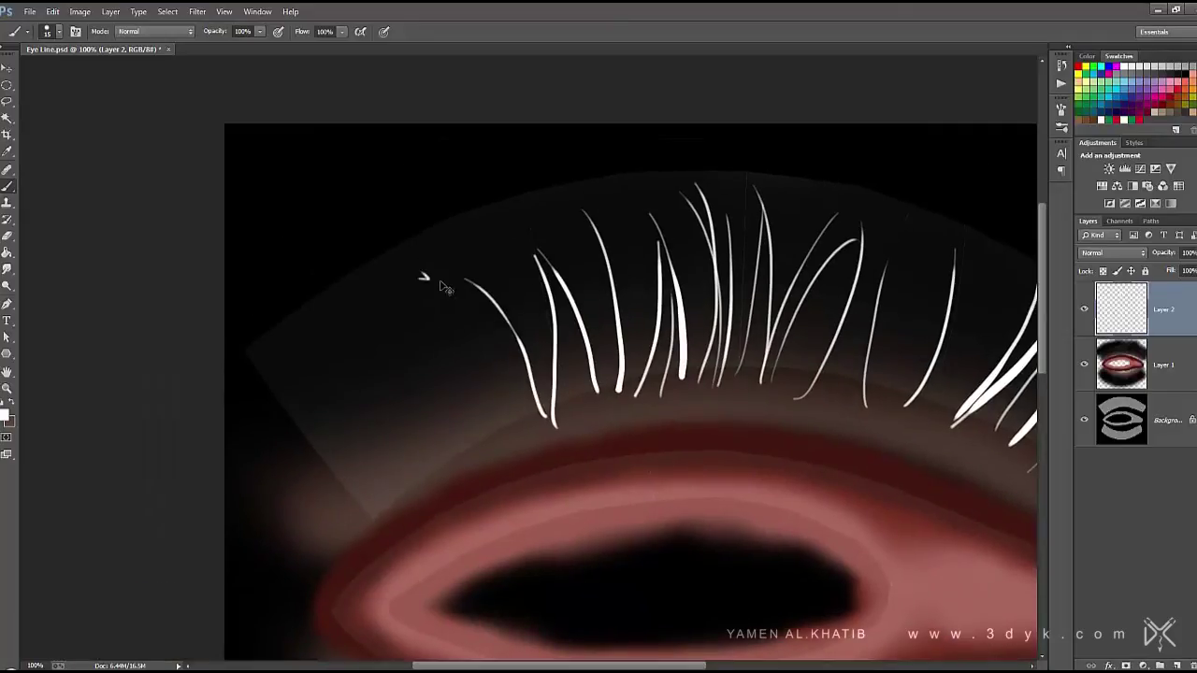
drag(403, 192, 504, 374)
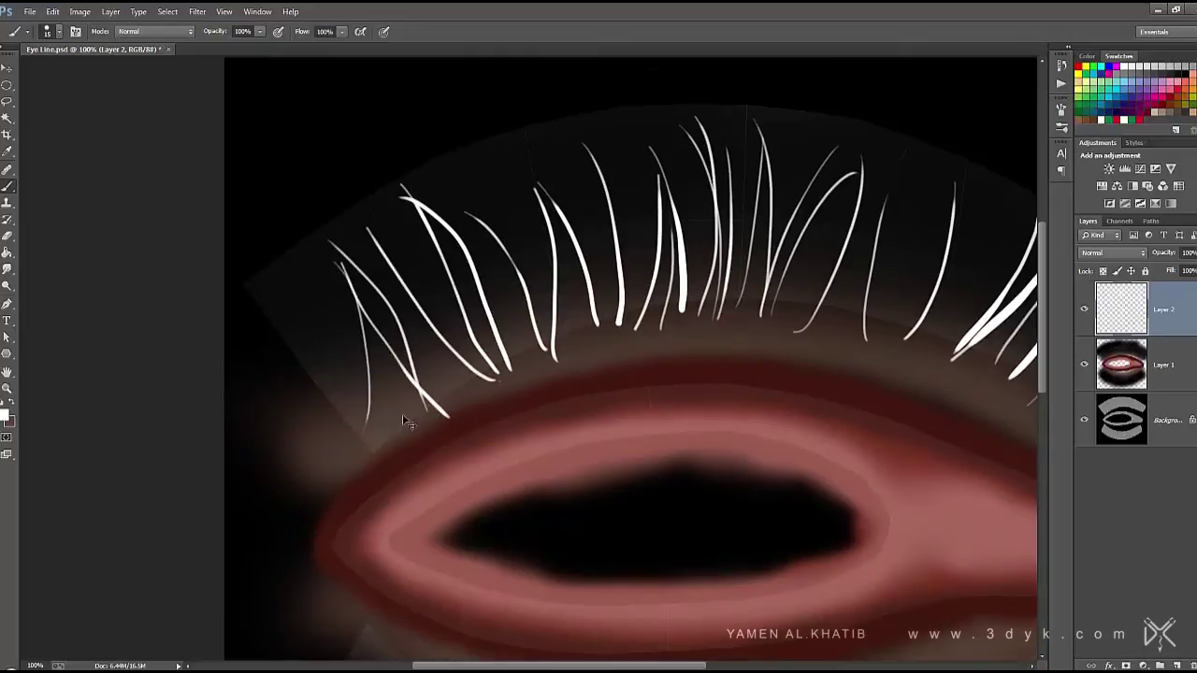
drag(412, 219, 472, 439)
drag(389, 187, 434, 376)
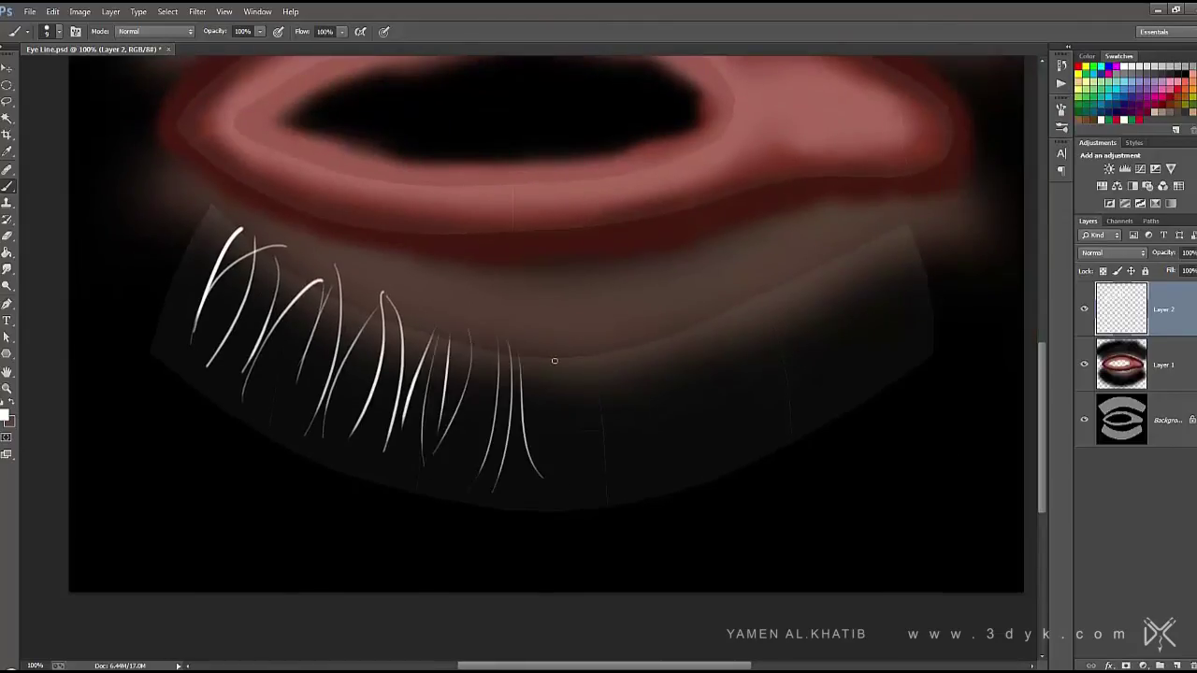
drag(493, 339, 549, 436)
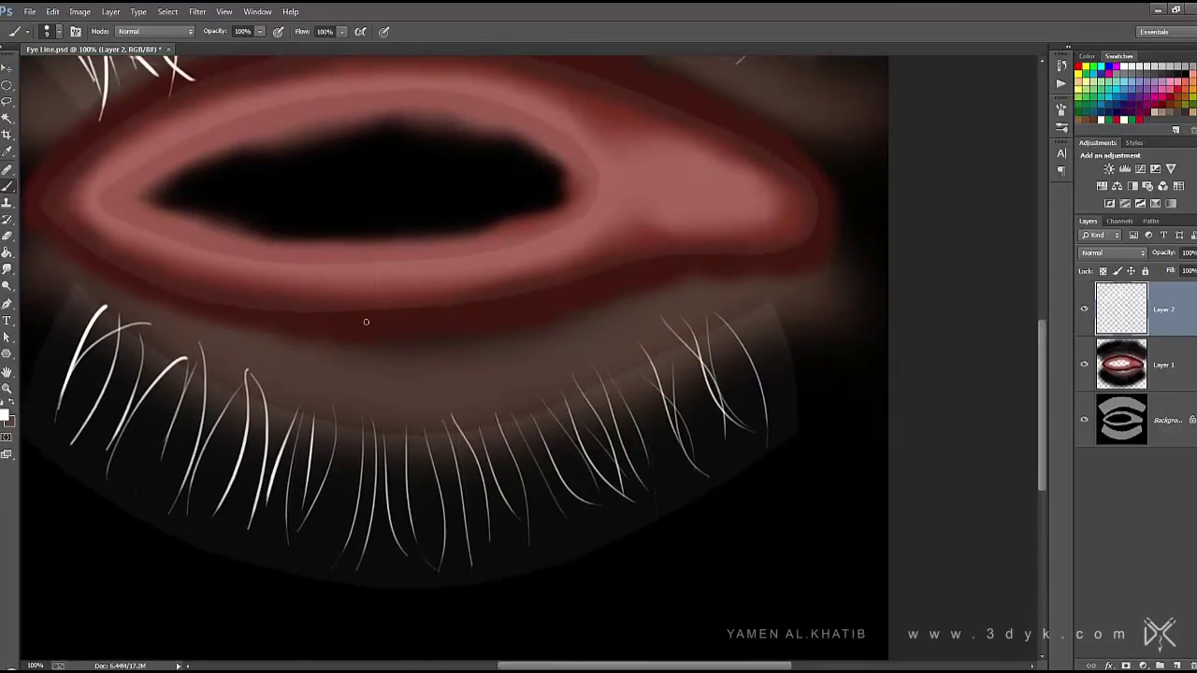
With a broad soft brush, paint a white rim strip along the lower and upper lid
right_click(402, 323)
double_click(495, 513)
mouse_move(306, 322)
mouse_down()
mouse_move(809, 245)
mouse_move(739, 240)
mouse_up()
mouse_move(574, 300)
mouse_down()
mouse_move(439, 280)
mouse_move(713, 334)
mouse_move(334, 240)
mouse_up()
mouse_move(240, 321)
mouse_down()
mouse_move(308, 234)
mouse_move(690, 169)
mouse_move(641, 200)
mouse_up()
Enlarge the brush and paint the eye corners white at 65% opacity
key(bracketright)
key(bracketright)
key(bracketright)
mouse_move(743, 286)
mouse_down()
mouse_move(705, 323)
mouse_move(511, 418)
mouse_up()
key(6)
key(5)
drag(262, 253, 309, 322)
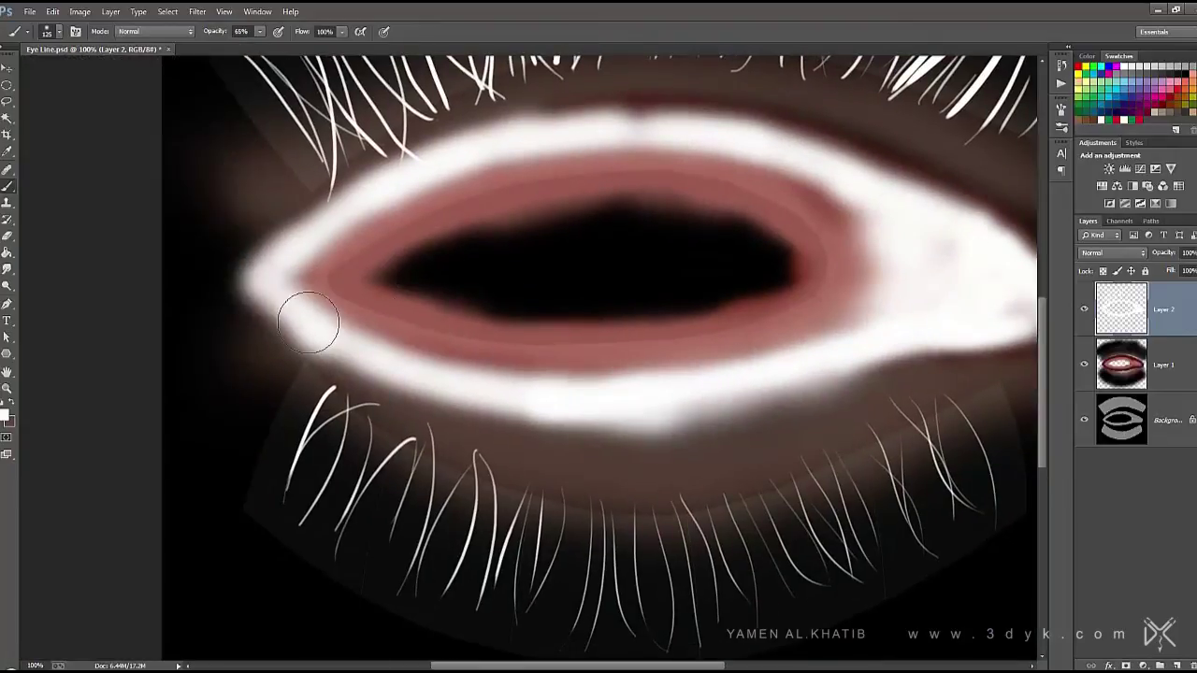
click(15, 418)
click(919, 195)
drag(521, 334, 465, 287)
Load Layer 2 as a selection and fill it white in a new Alpha 1 channel
right_click(1108, 322)
click(1038, 351)
click(1119, 221)
click(1176, 665)
key(g)
click(187, 240)
key(ctrl+d)
Hide the lashes layer and save the Photoshop file
click(1089, 221)
click(1164, 365)
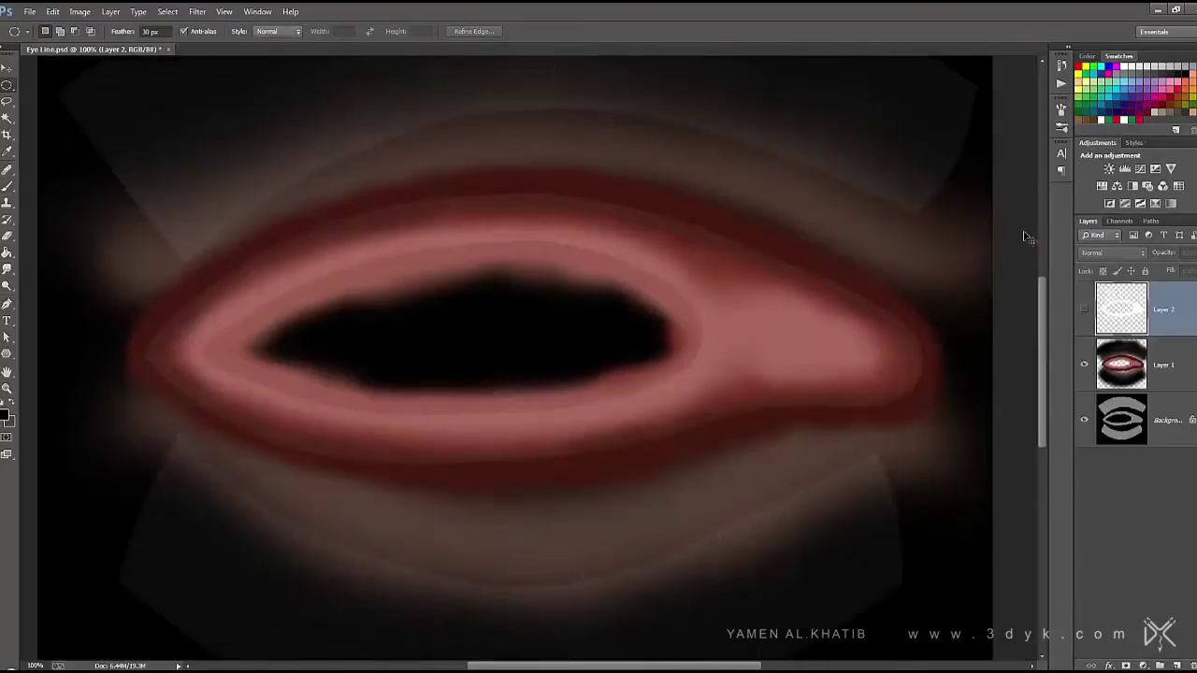
key(ctrl+minus)
key(ctrl+s)
key(Return)
Save the image as Eye Line.tga in Targa format
key(ctrl+shift+s)
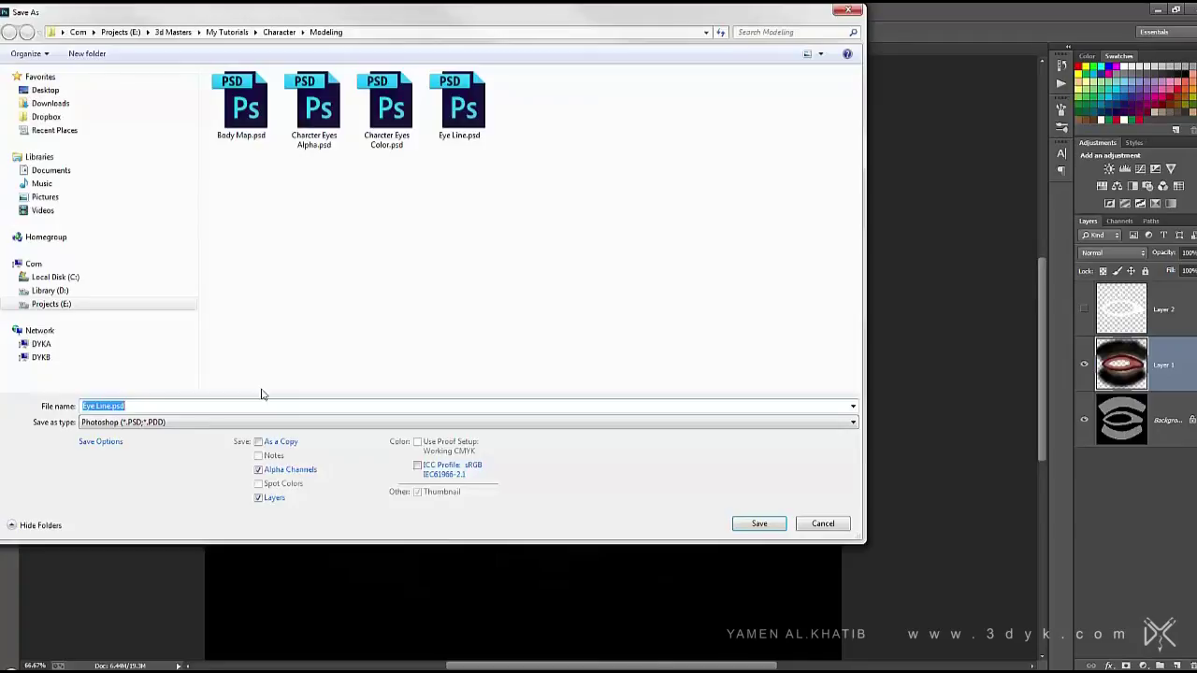
click(217, 422)
click(218, 625)
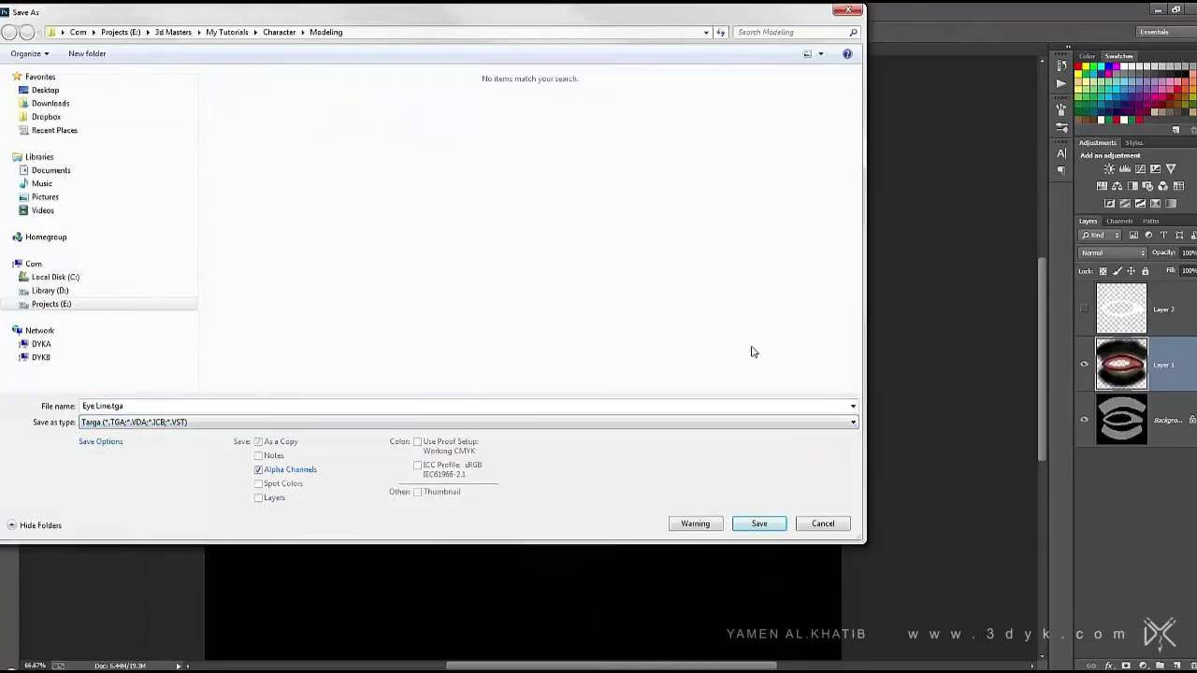
click(758, 524)
key(Return)
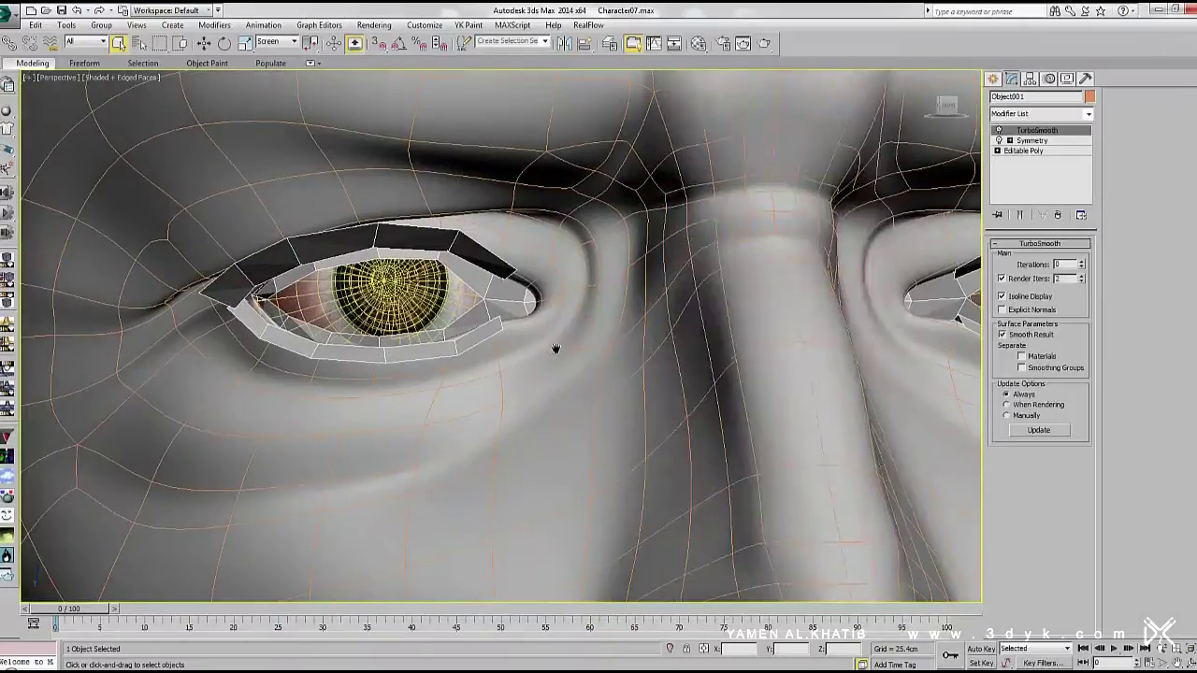
Map Eye Line.tga into the eyelid material's Diffuse and Opacity slots, shown in viewport
click(700, 43)
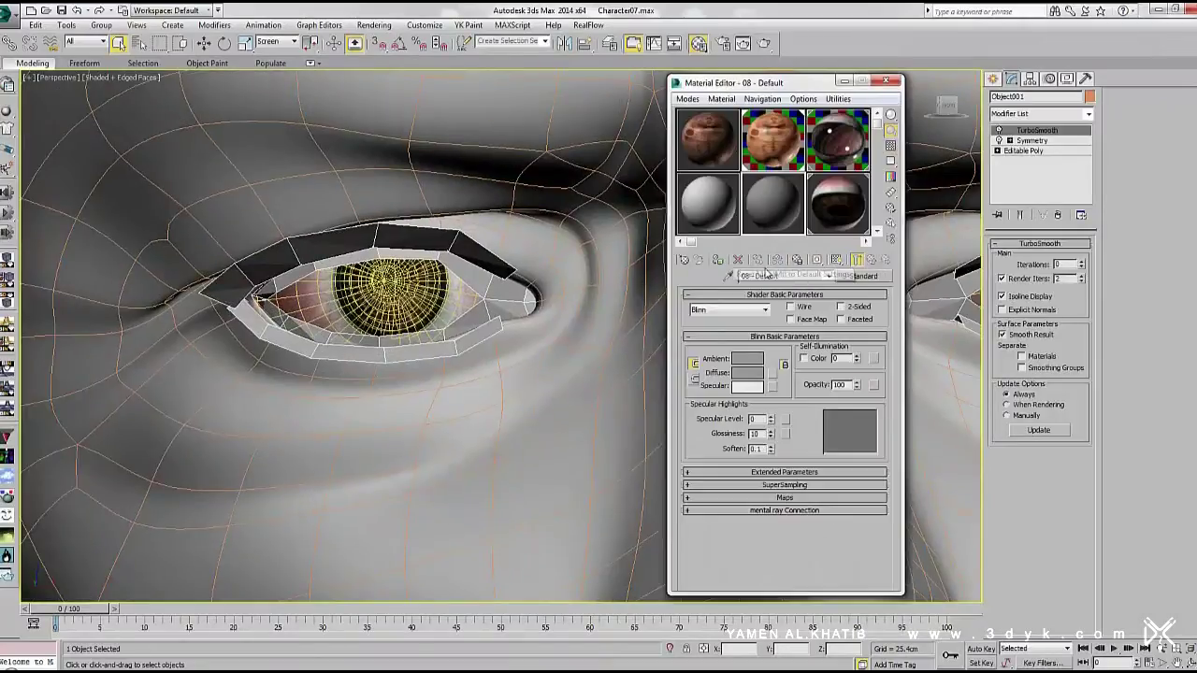
click(772, 372)
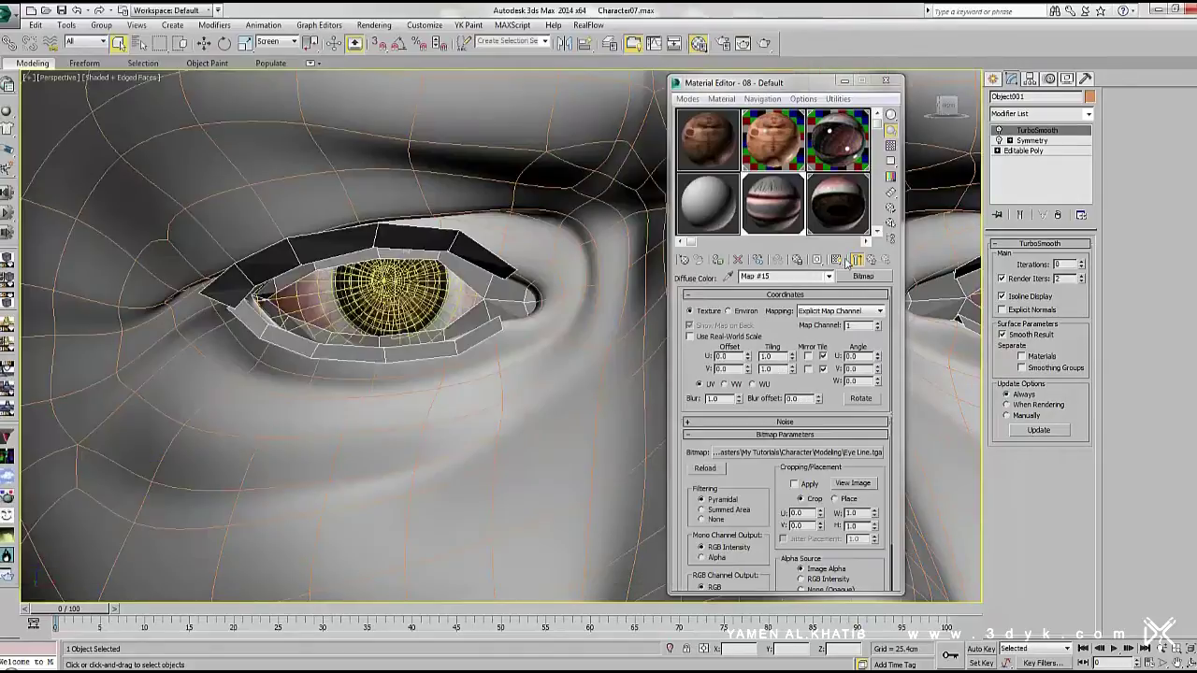
click(837, 260)
scroll(718, 507, down, 2)
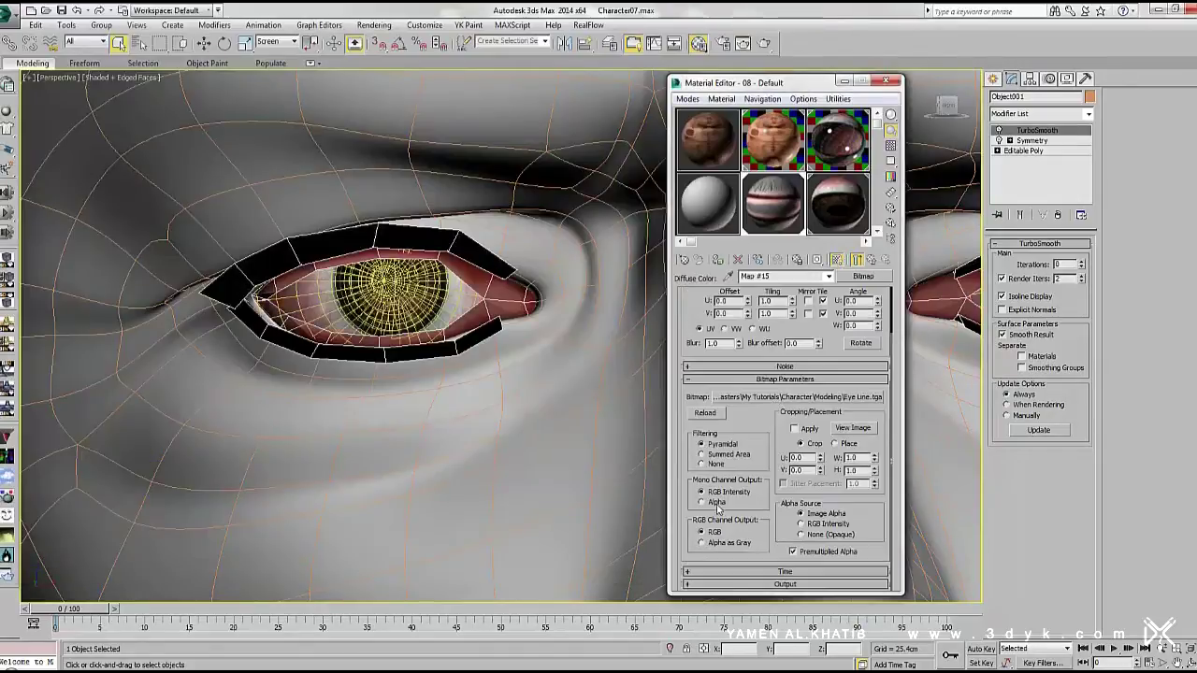
click(871, 260)
scroll(792, 497, down, 5)
drag(833, 258, 833, 329)
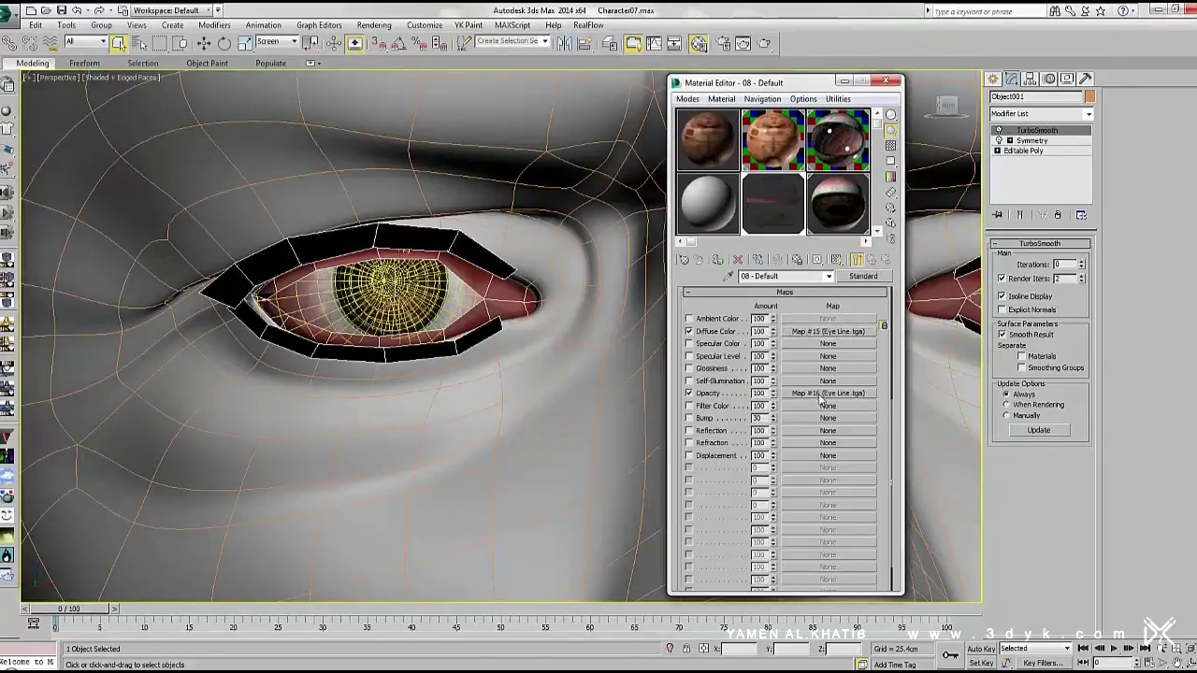
click(832, 329)
scroll(717, 530, down, 2)
click(871, 260)
scroll(785, 421, up, 5)
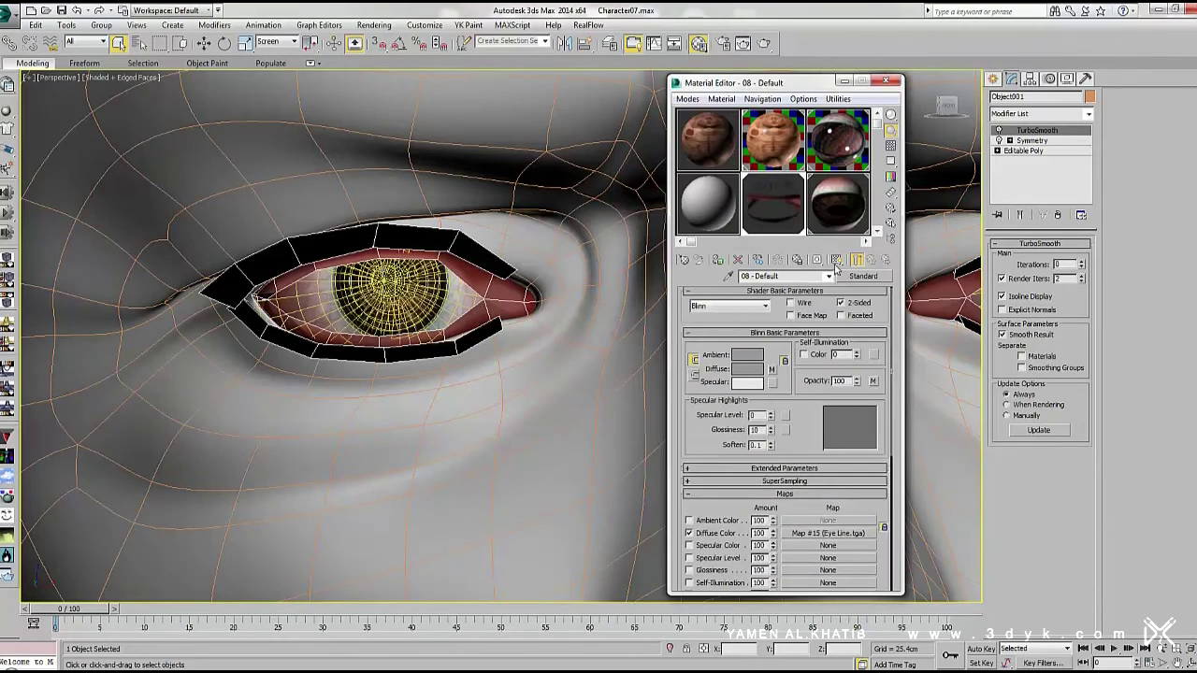
click(886, 82)
Orbit to a front view of the face, hide edged faces, and render the head
scroll(526, 248, down, 3)
scroll(527, 248, down, 2)
mouse_move(526, 280)
alt+middle_down()
mouse_move(526, 248)
mouse_move(579, 302)
alt+middle_up()
key(ctrl+d)
key(F4)
scroll(526, 248, down, 2)
scroll(579, 302, down, 3)
scroll(498, 284, down, 2)
key(shift+q)
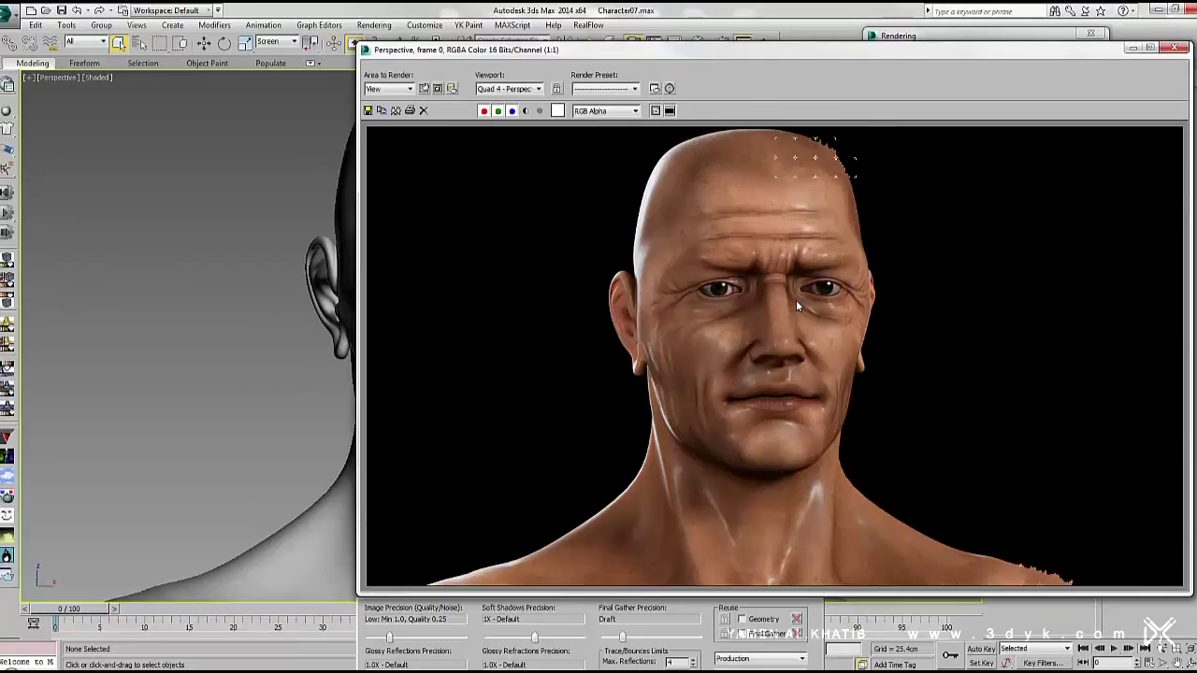
Close the render and select the eye mesh at vertex level with edges shown
click(1173, 47)
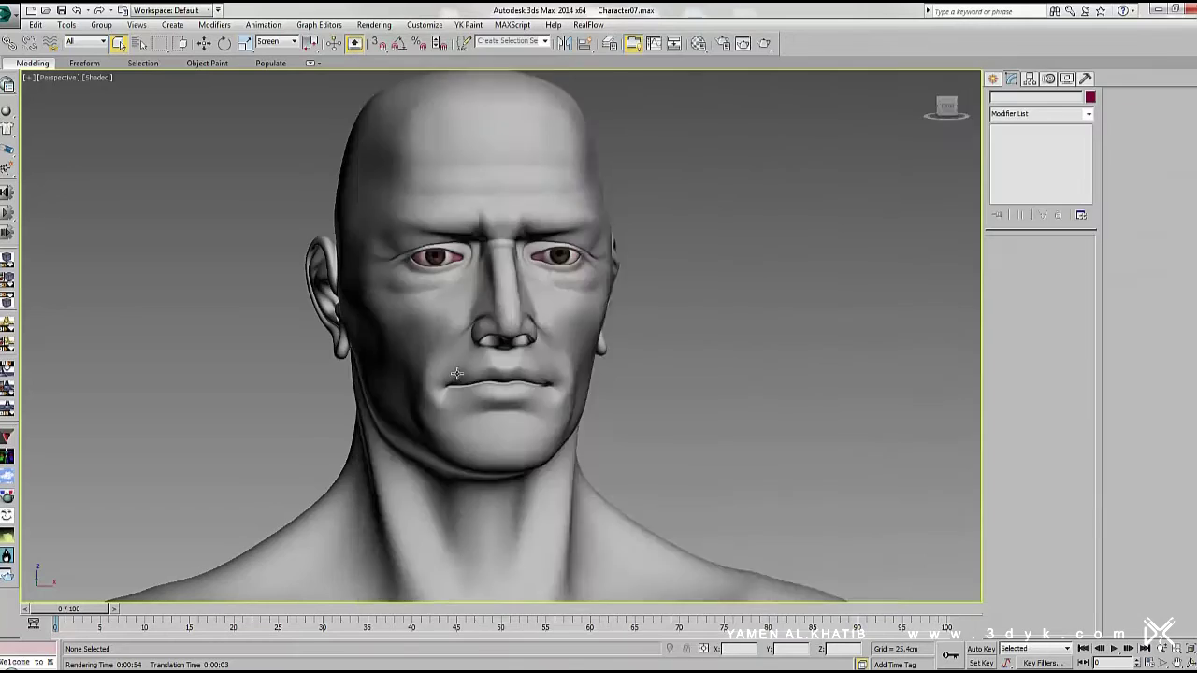
scroll(308, 234, up, 5)
scroll(551, 344, up, 5)
scroll(552, 344, up, 5)
click(551, 344)
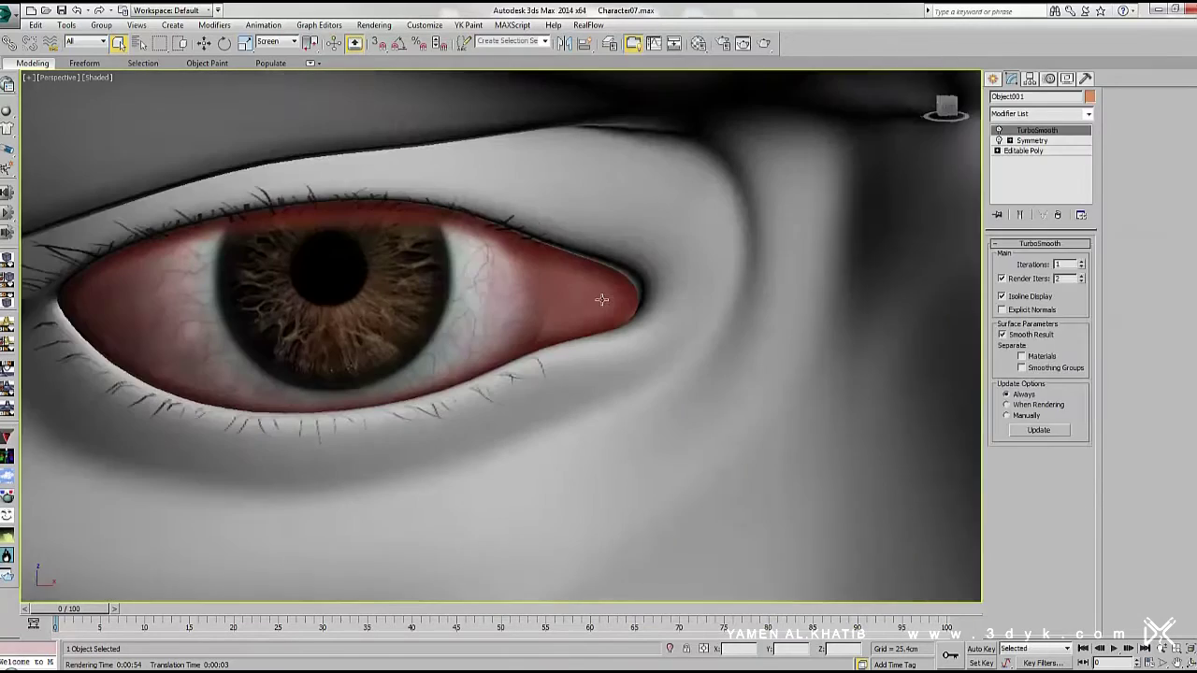
key(1)
scroll(548, 321, up, 2)
key(F4)
Connect a new edge loop across the eye's inner corner and push its vertex toward the tip
right_click(603, 299)
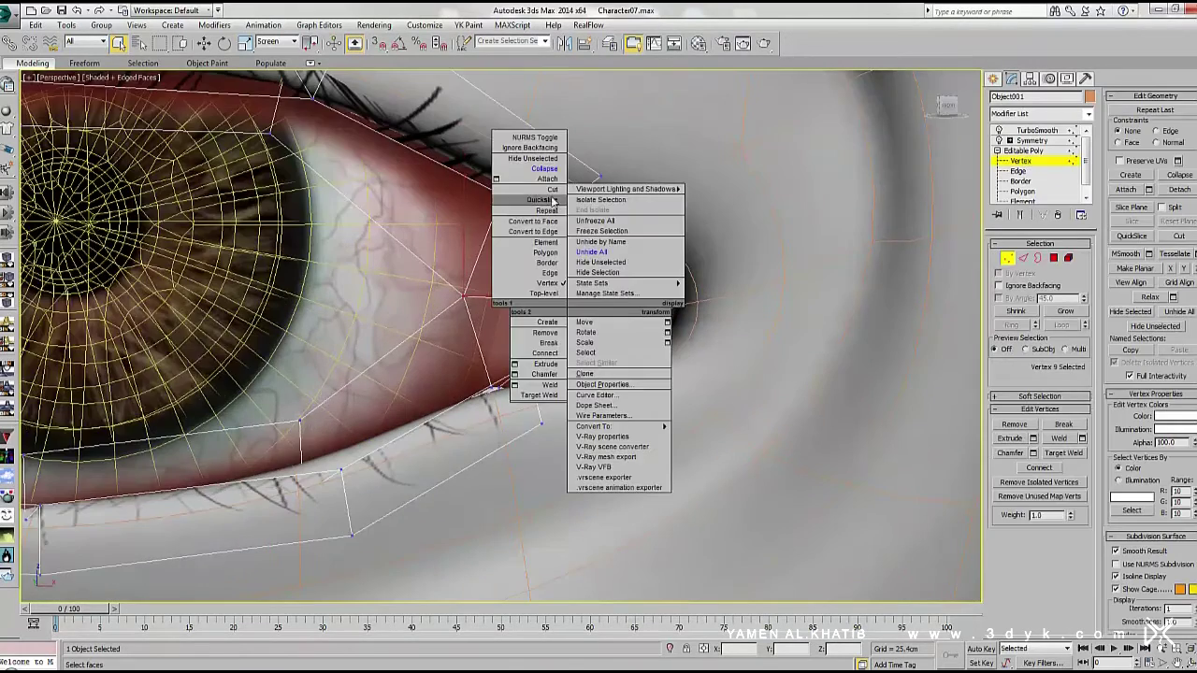
click(655, 234)
key(F3)
click(1083, 486)
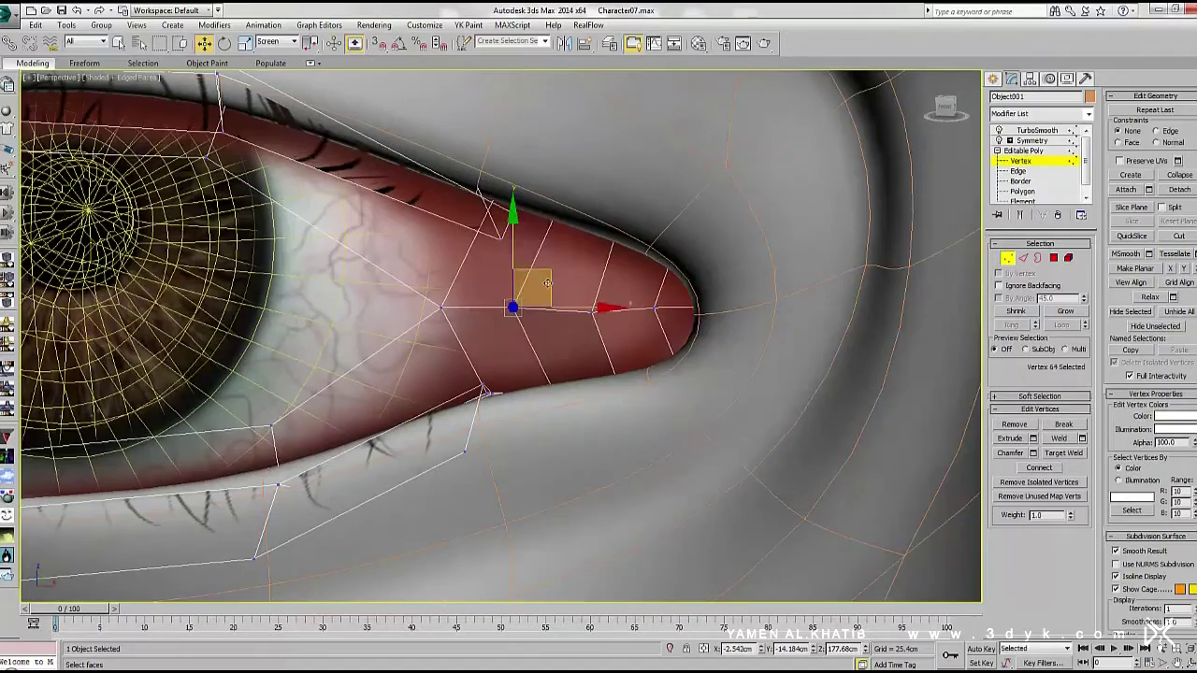
drag(547, 282, 577, 280)
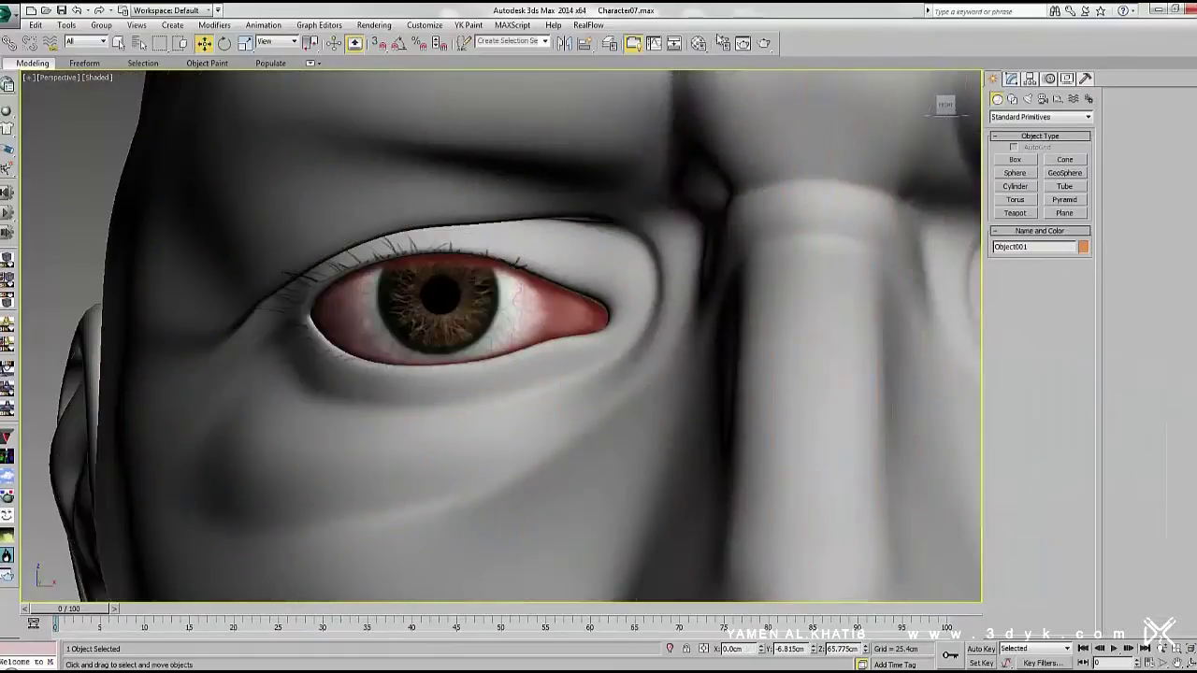
Instance the Eye Line diffuse map into the eyelid material's Specular Color slot
click(698, 43)
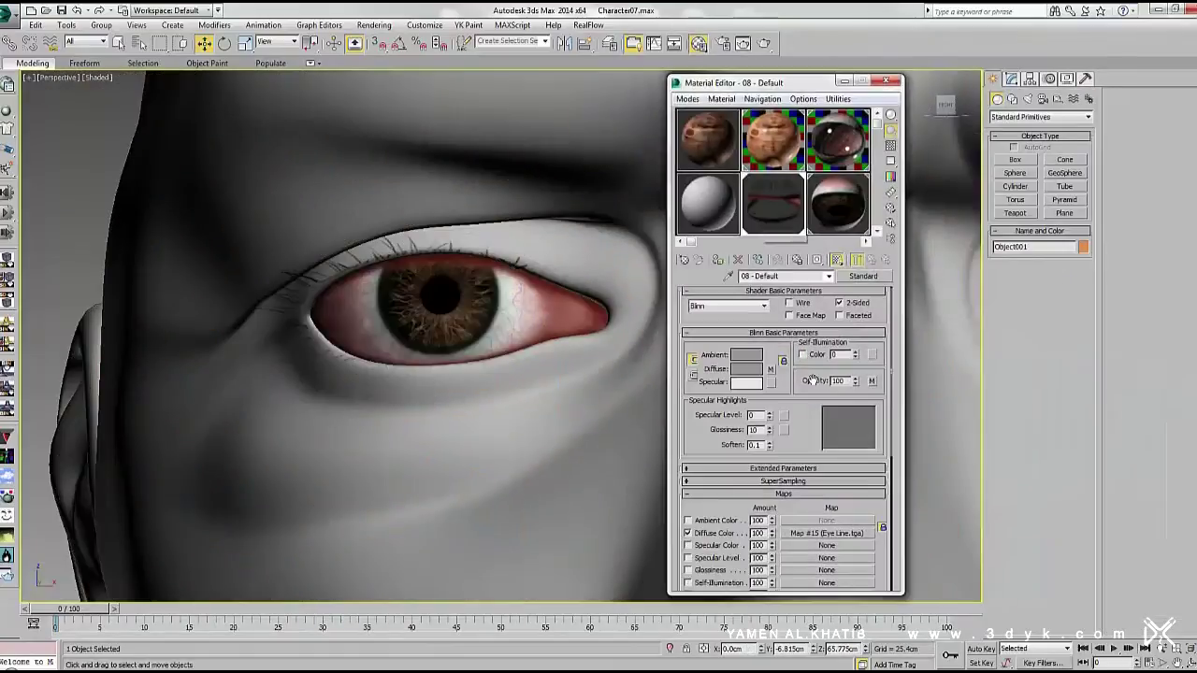
scroll(786, 437, down, 2)
scroll(785, 437, down, 2)
drag(810, 419, 809, 481)
click(762, 374)
scroll(800, 436, up, 5)
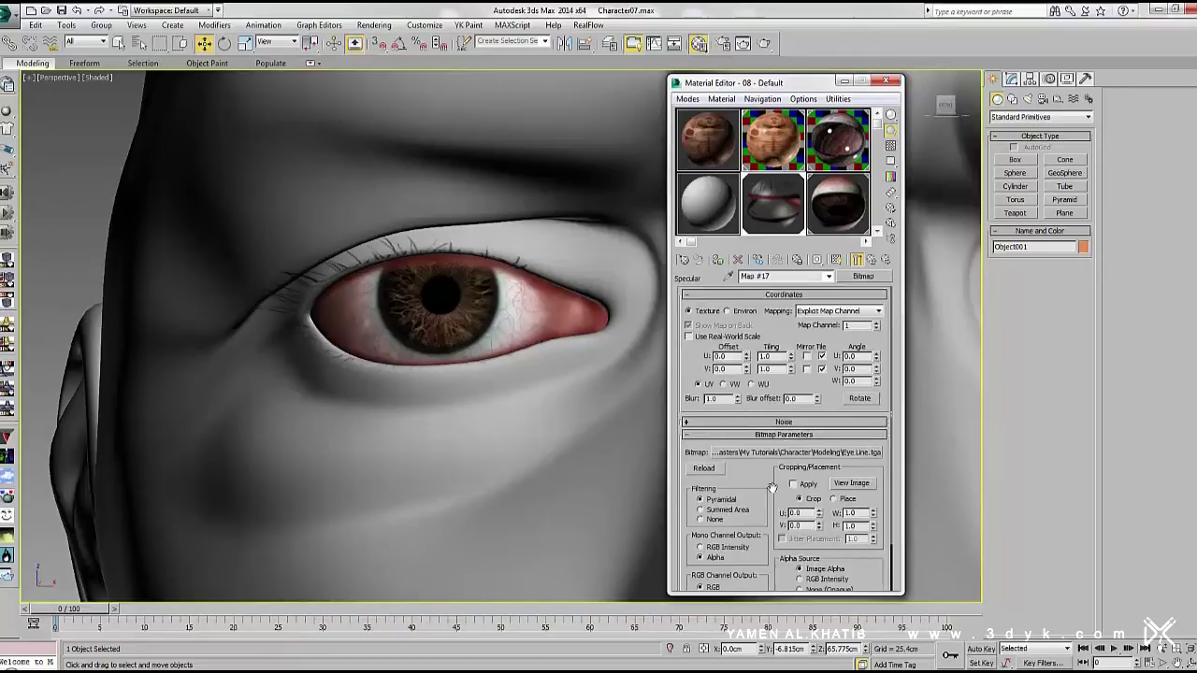
scroll(786, 393, down, 3)
scroll(772, 338, up, 2)
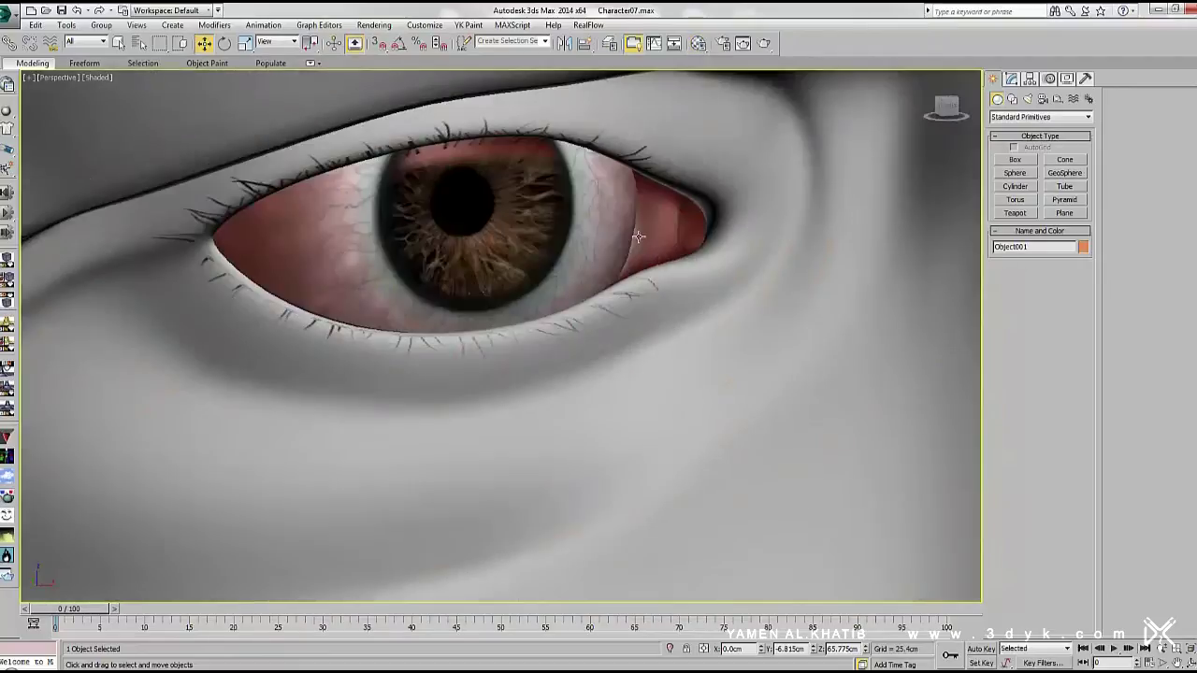
click(1023, 191)
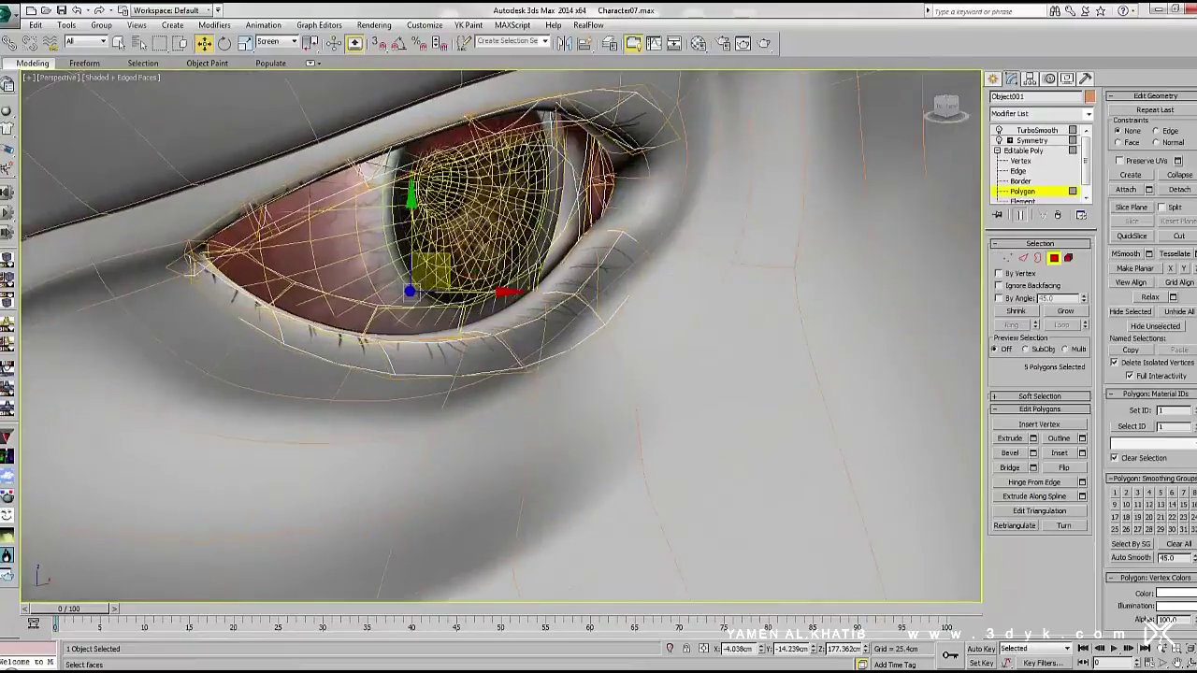
Clone the lower-lid polygon strip as a separate object and select it
alt+middle_drag(607, 309, 493, 305)
shift+drag(493, 305, 508, 380)
click(665, 346)
click(819, 268)
alt+middle_drag(819, 268, 580, 336)
click(551, 360)
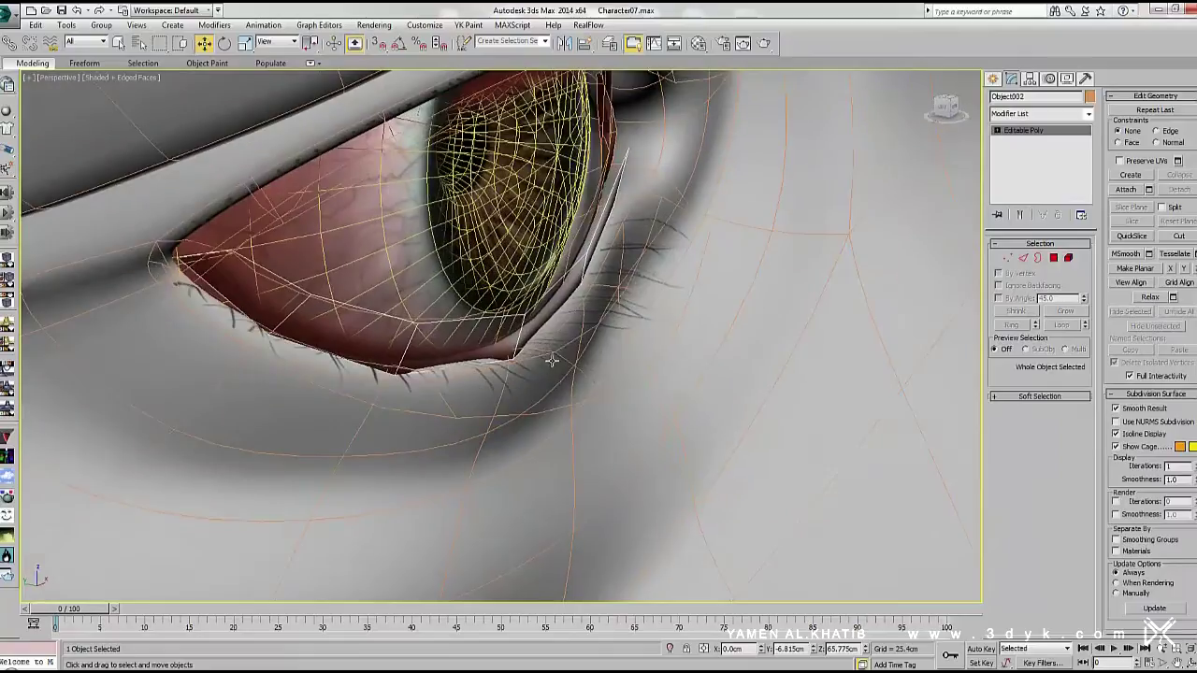
Give the strip a new Blinn material with Opacity 0, Specular Level 151, Glossiness 43
click(698, 43)
click(718, 259)
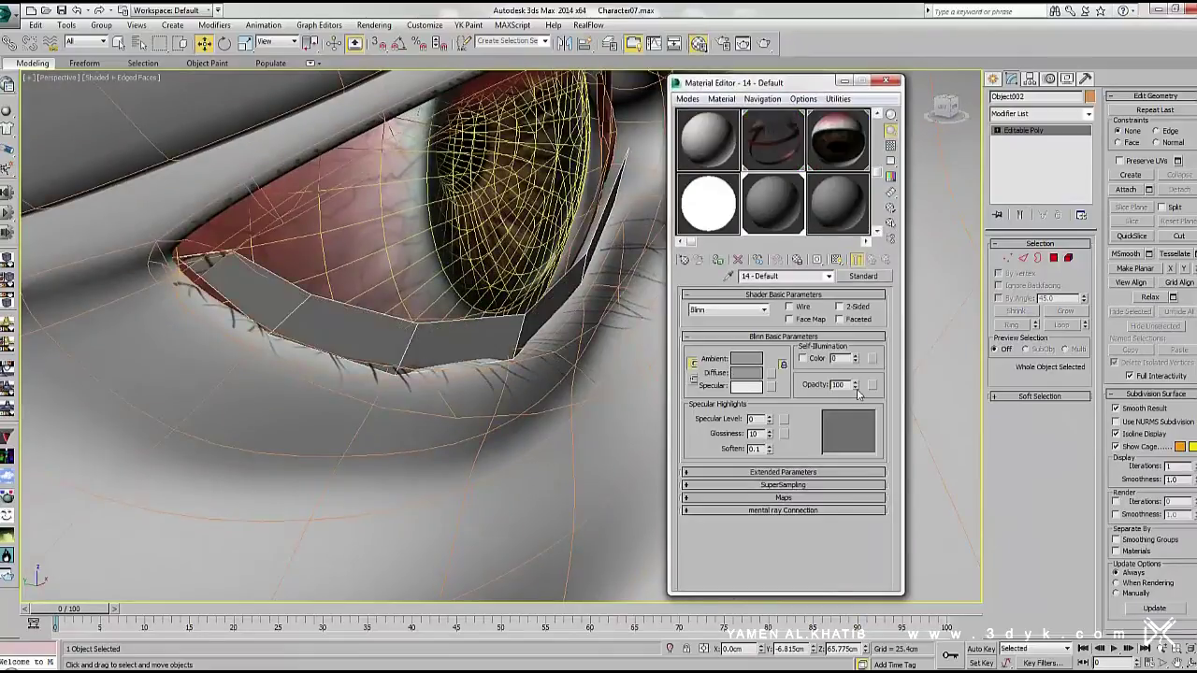
right_click(855, 387)
click(746, 385)
click(467, 202)
drag(769, 433, 776, 420)
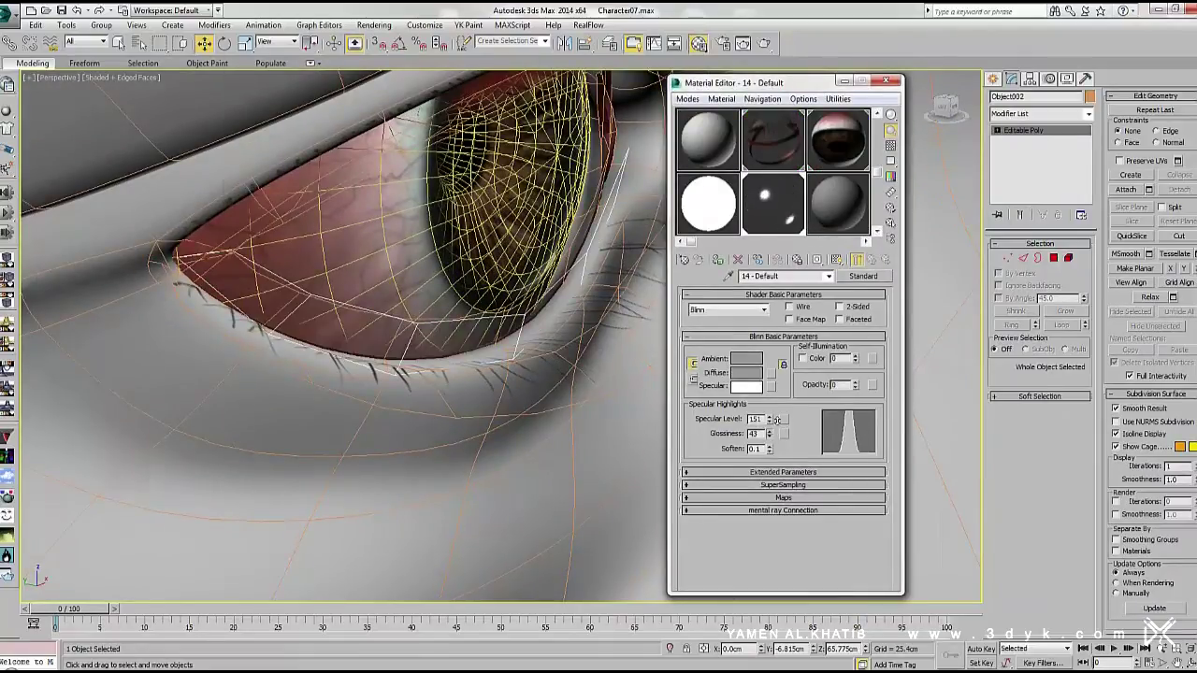
Switch to View coordinates and select vertices on the tear-line strip
key(m)
key(1)
click(293, 43)
click(264, 53)
click(649, 241)
mouse_move(213, 228)
alt+middle_down()
mouse_move(436, 230)
mouse_move(440, 280)
mouse_move(458, 293)
mouse_move(439, 234)
alt+middle_up()
alt+click(440, 334)
Shade by object colour, add TurboSmooth to the strip, and give it a new colour
click(1049, 78)
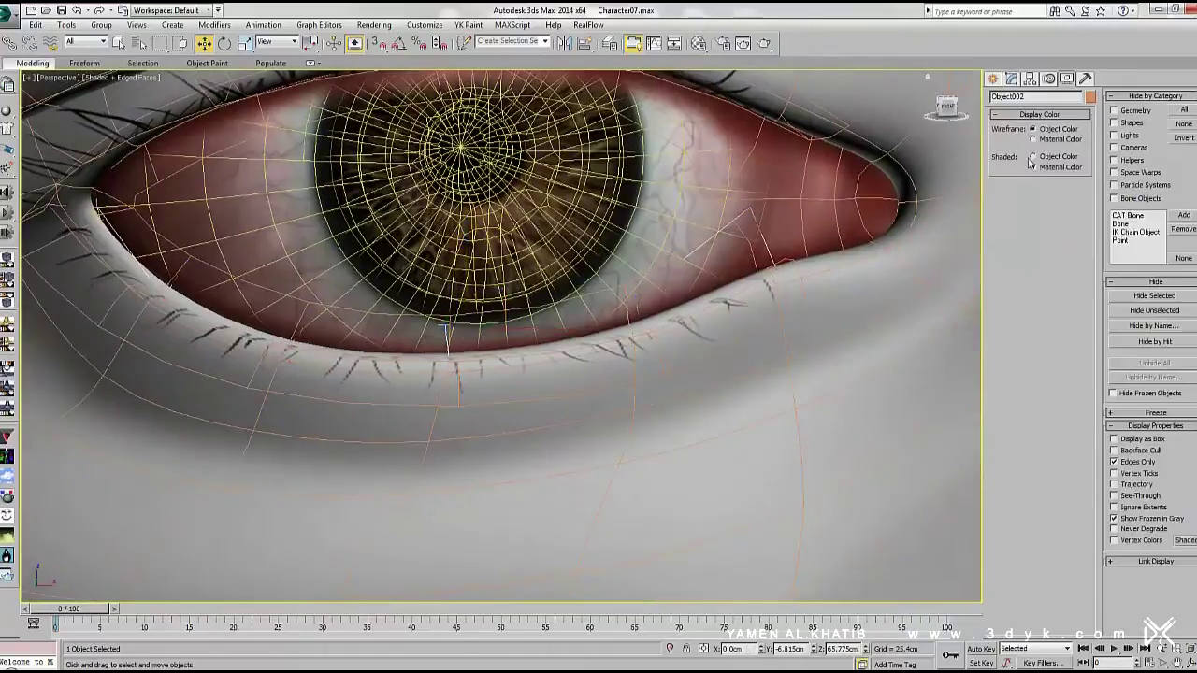
click(1015, 213)
click(1011, 79)
click(1013, 114)
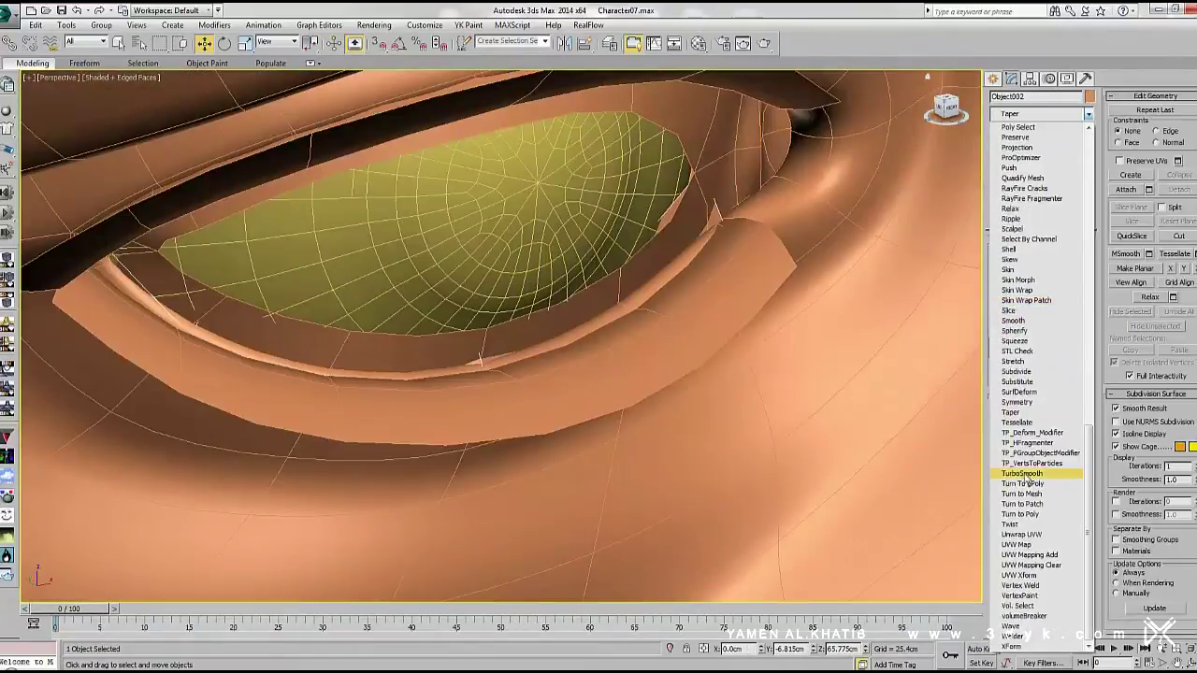
click(1023, 474)
click(1089, 96)
click(716, 484)
click(997, 141)
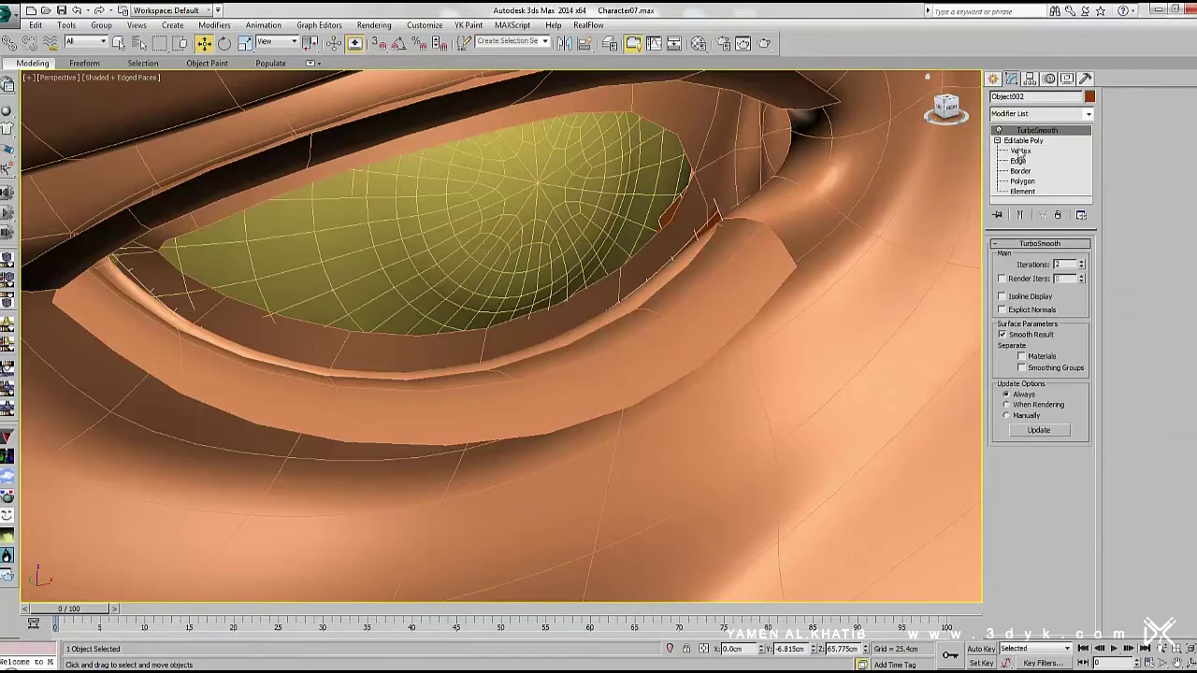
Select and adjust the strip's vertices to fit along the lid and corner
click(1021, 150)
drag(676, 275, 438, 367)
mouse_move(438, 367)
alt+middle_down()
mouse_move(599, 281)
mouse_move(706, 188)
mouse_move(276, 298)
mouse_move(206, 225)
mouse_move(217, 219)
mouse_move(362, 358)
alt+middle_up()
click(706, 187)
click(210, 224)
mouse_move(540, 379)
alt+middle_down()
mouse_move(529, 341)
mouse_move(524, 403)
alt+middle_up()
scroll(523, 402, down, 3)
scroll(639, 269, up, 8)
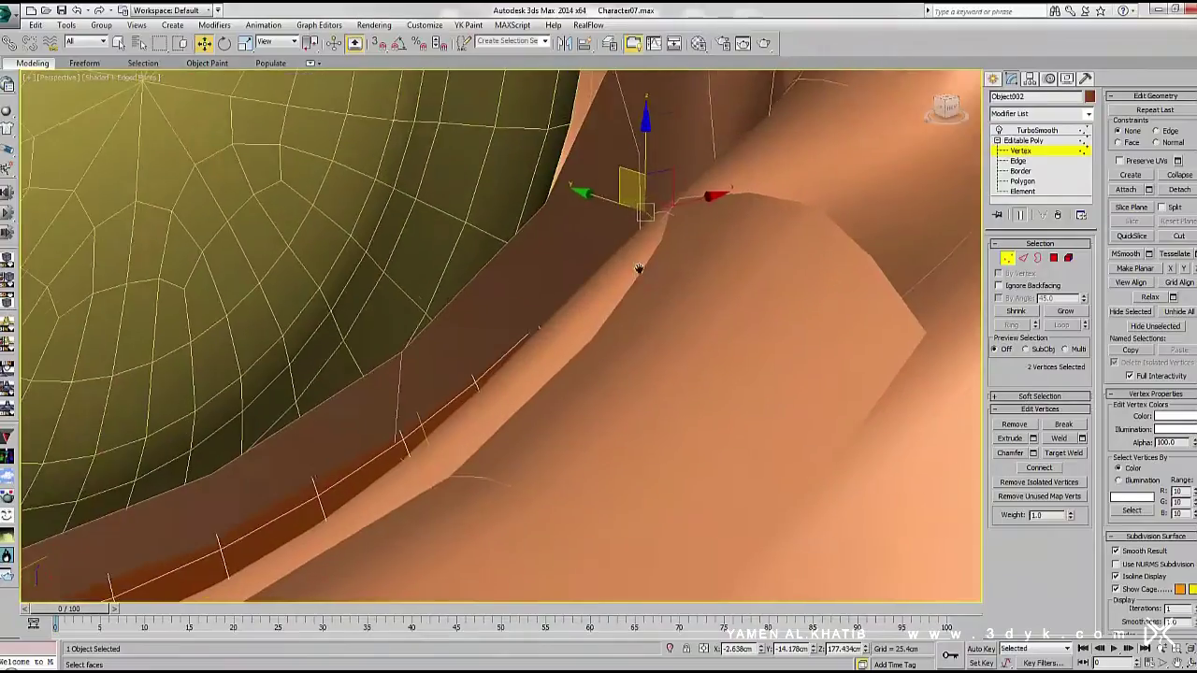
scroll(639, 269, down, 5)
scroll(522, 221, up, 3)
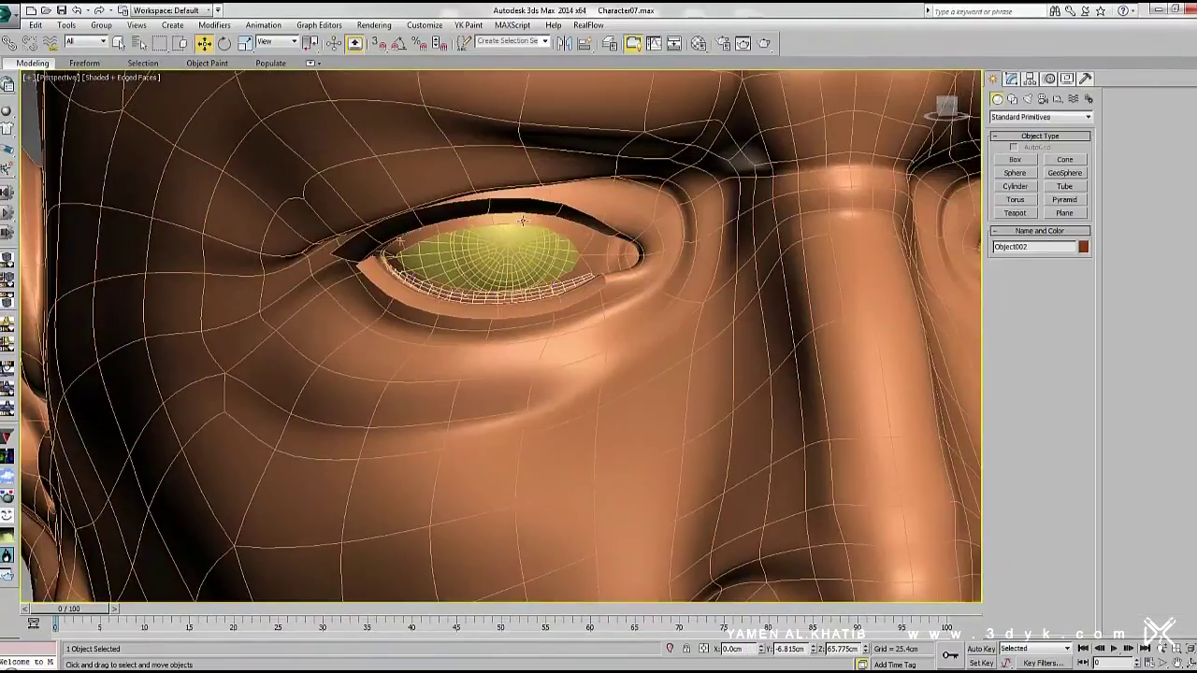
Attach the eye object to the strip and clear the selection
click(1011, 78)
click(1023, 149)
click(1125, 189)
click(510, 298)
click(690, 329)
Orbit back to the front of the eye, hide mesh edges, and render the head
click(993, 79)
scroll(473, 339, down, 5)
mouse_move(432, 336)
alt+middle_down()
mouse_move(473, 339)
mouse_move(505, 364)
alt+middle_up()
key(F4)
key(ctrl+d)
scroll(505, 365, down, 4)
scroll(530, 401, up, 8)
key(F4)
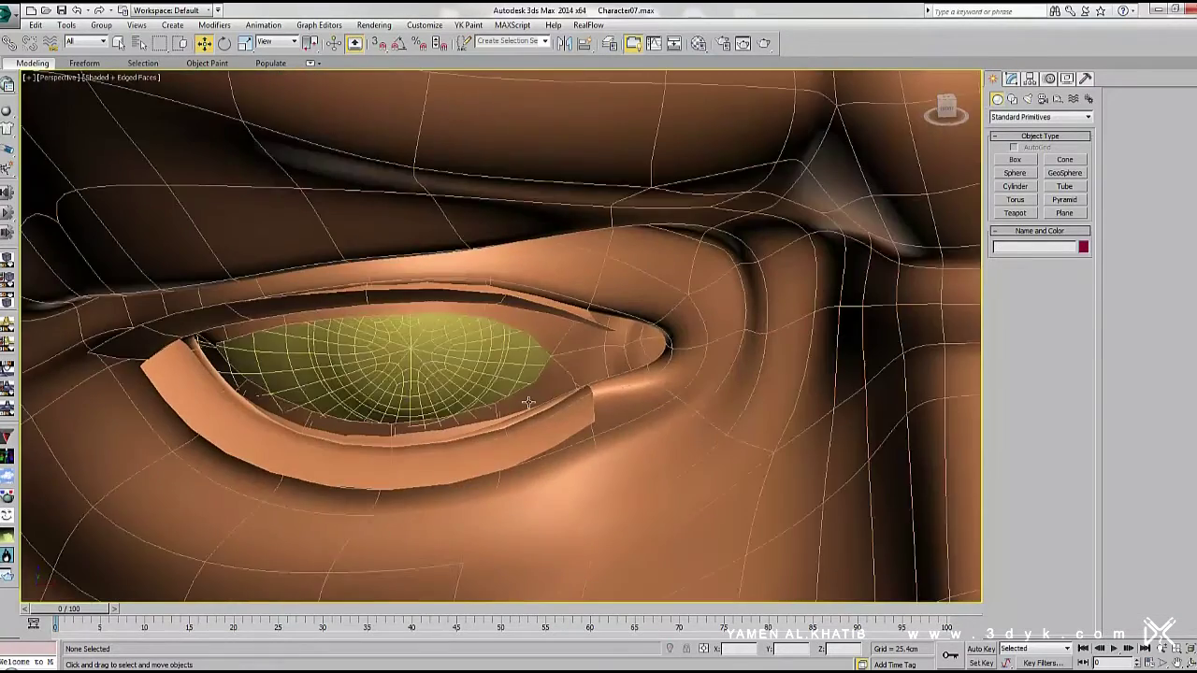
key(F4)
scroll(549, 345, down, 2)
scroll(550, 345, down, 5)
key(shift+q)
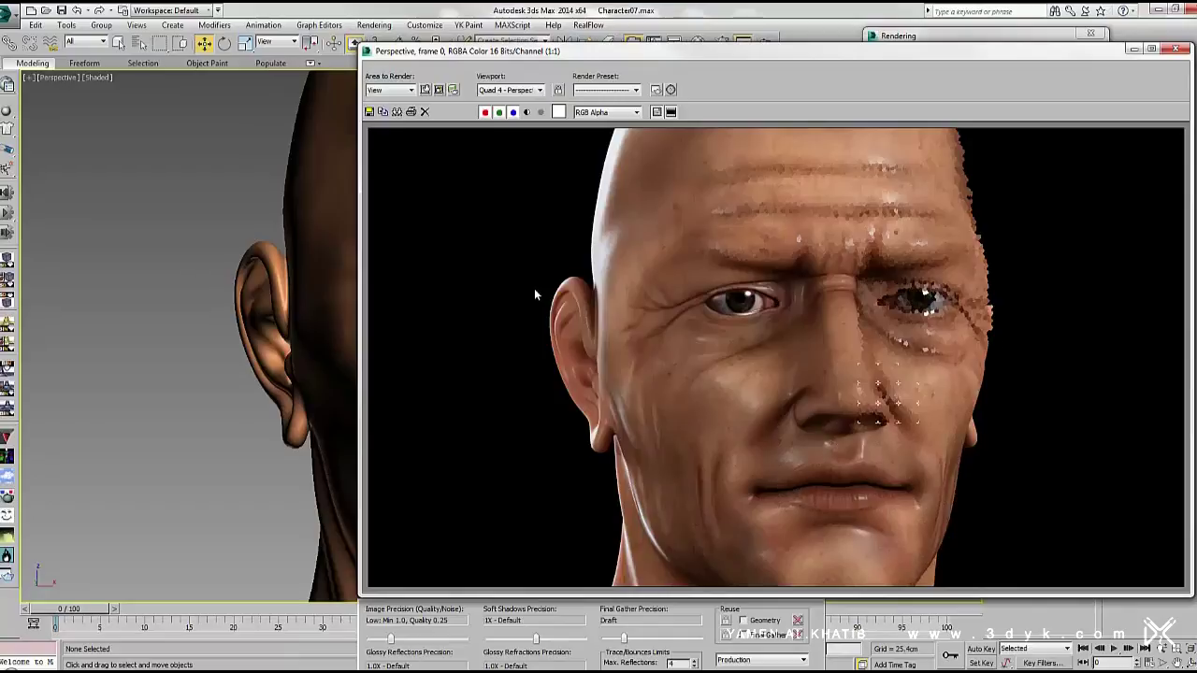
Cancel the test render and select two inner-corner vertices on the eyelid mesh
key(Escape)
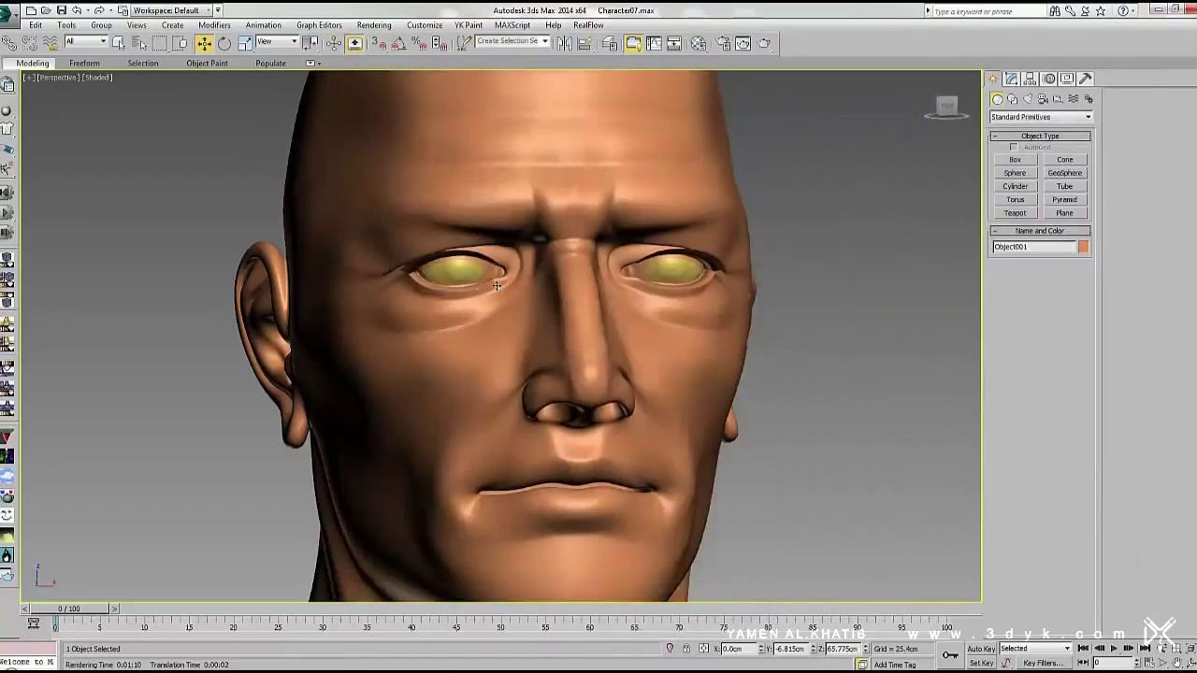
scroll(534, 280, up, 6)
click(1011, 78)
key(1)
scroll(534, 280, up, 3)
mouse_move(533, 279)
alt+middle_down()
mouse_move(540, 255)
mouse_move(616, 297)
mouse_move(512, 304)
mouse_move(636, 230)
alt+middle_up()
click(572, 286)
ctrl+click(512, 304)
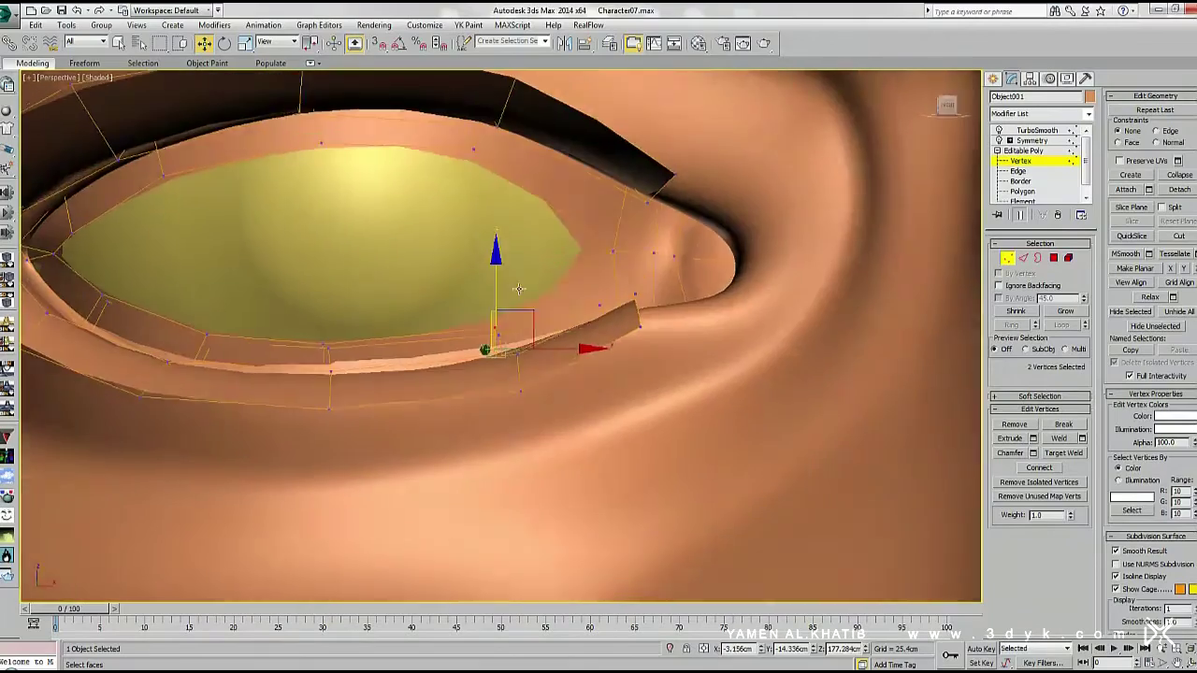
Select the eye-corner edges and unhide the eyeball and skin around the eyelid
key(2)
alt+drag(636, 230, 767, 267)
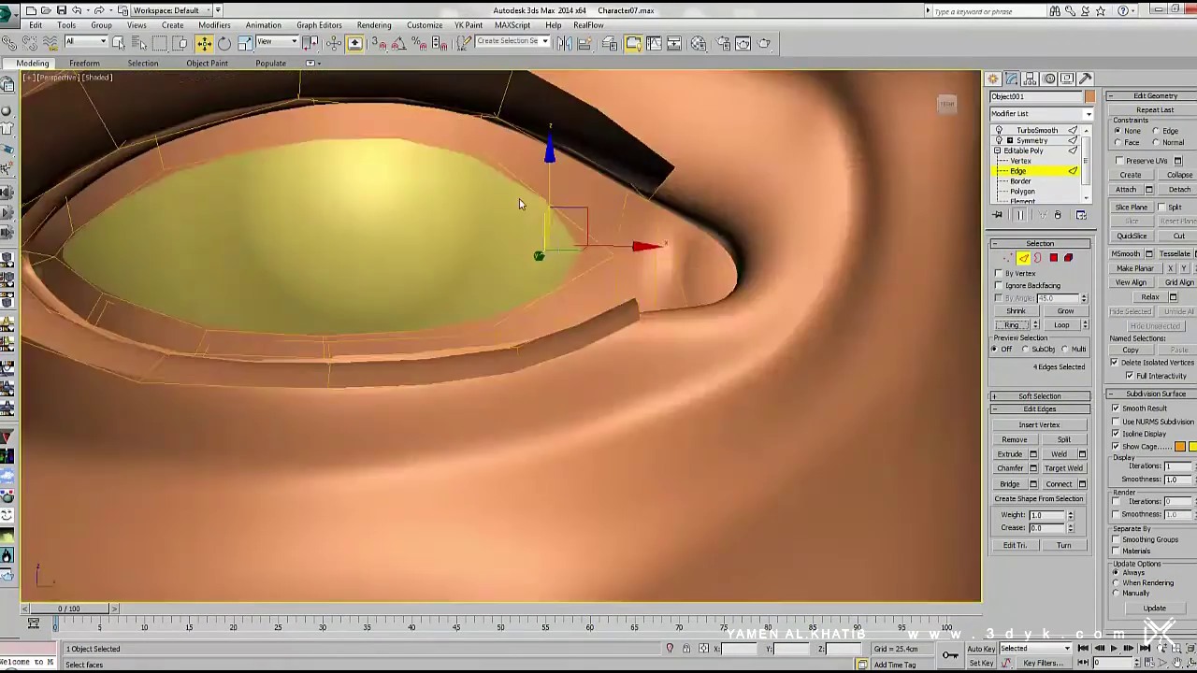
alt+middle_drag(519, 198, 702, 243)
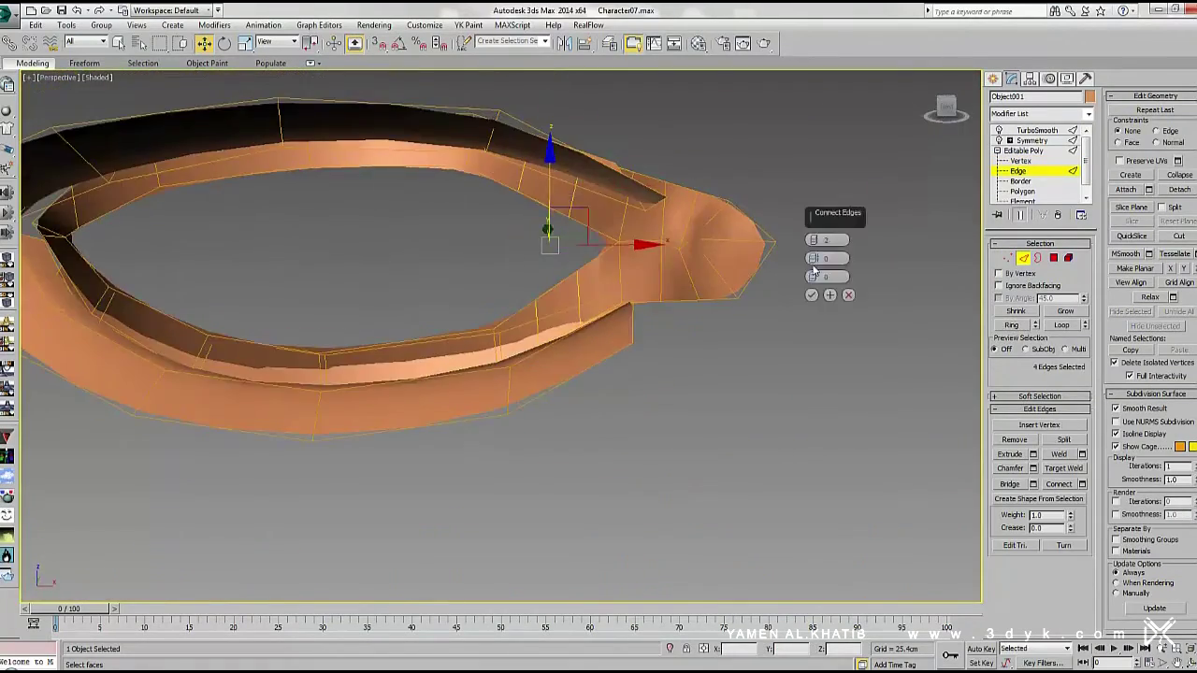
right_click(646, 276)
click(720, 196)
click(631, 148)
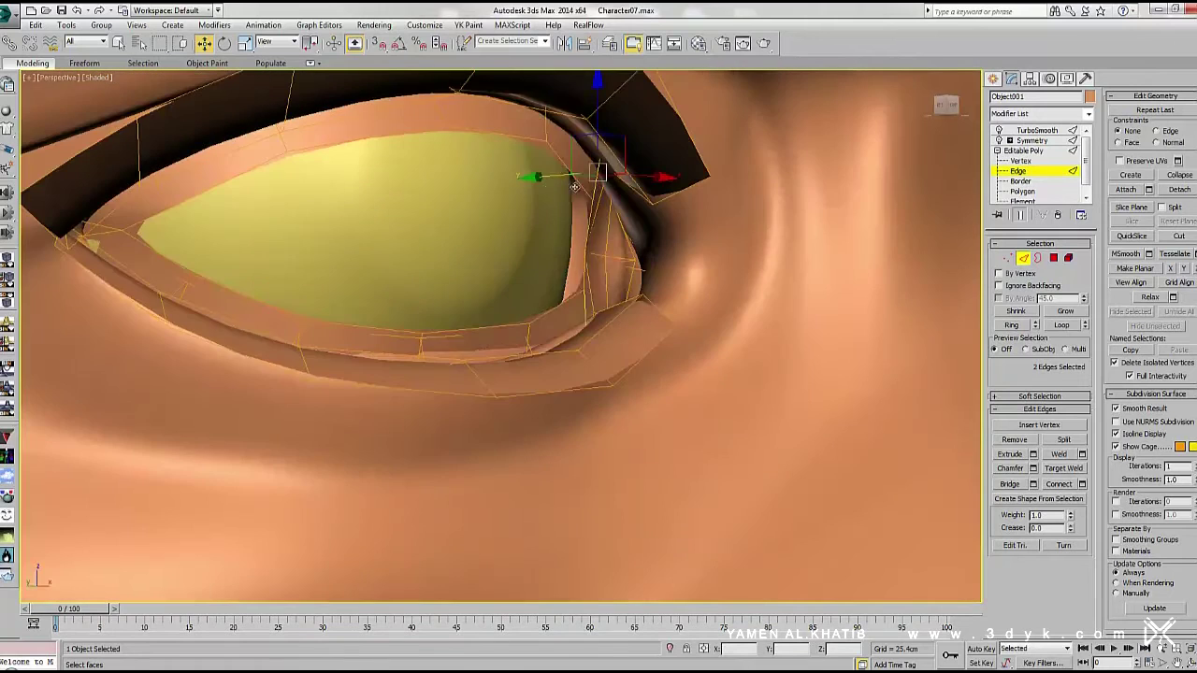
mouse_move(632, 147)
alt+middle_down()
mouse_move(589, 201)
mouse_move(614, 297)
mouse_move(579, 221)
mouse_move(570, 229)
alt+middle_up()
Select the inner-corner and lid vertices to refine the corner shape
key(1)
click(570, 285)
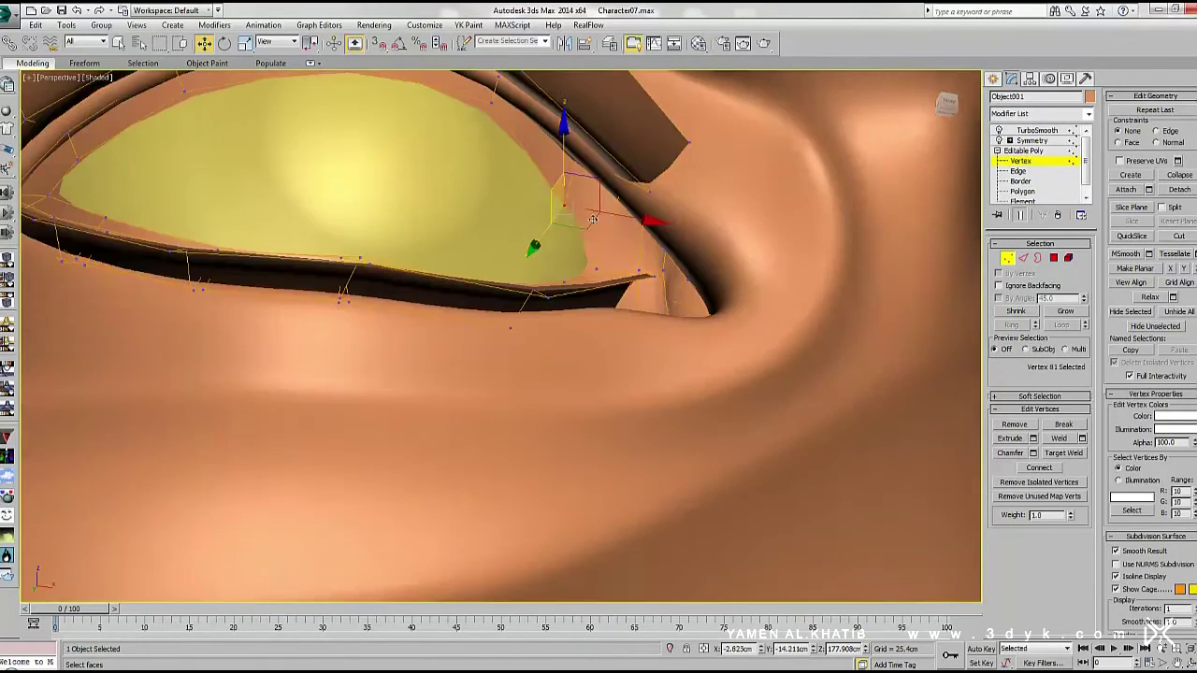
click(566, 226)
scroll(579, 238, down, 2)
scroll(590, 252, down, 3)
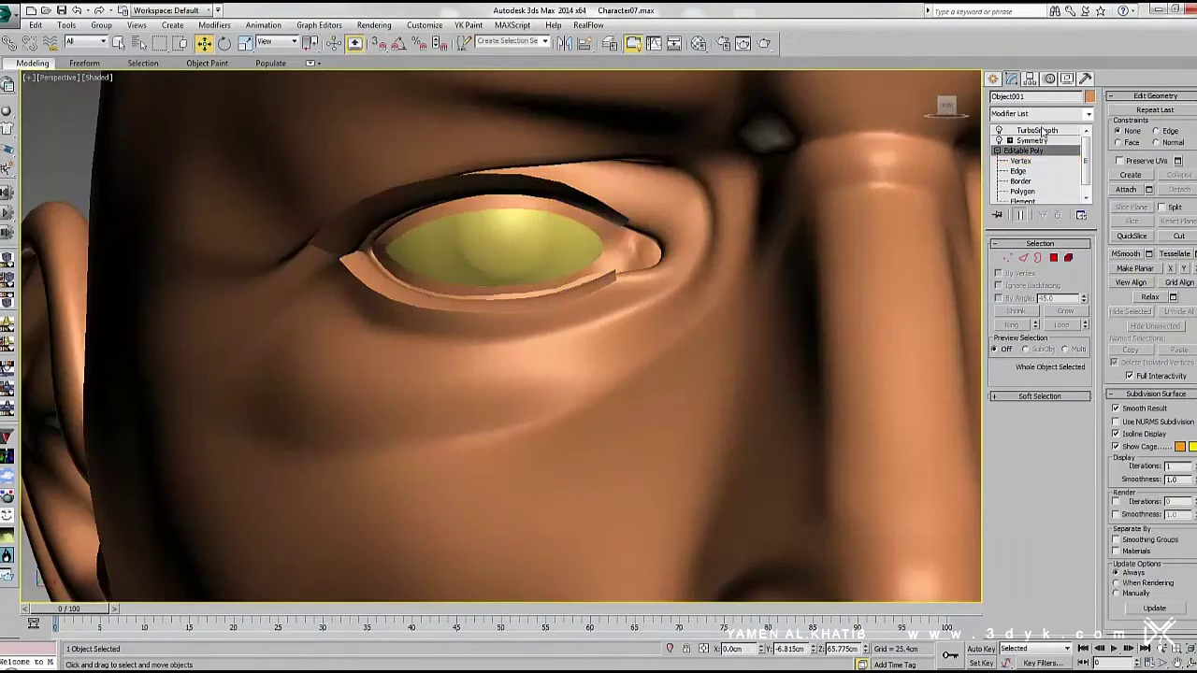
scroll(577, 292, down, 3)
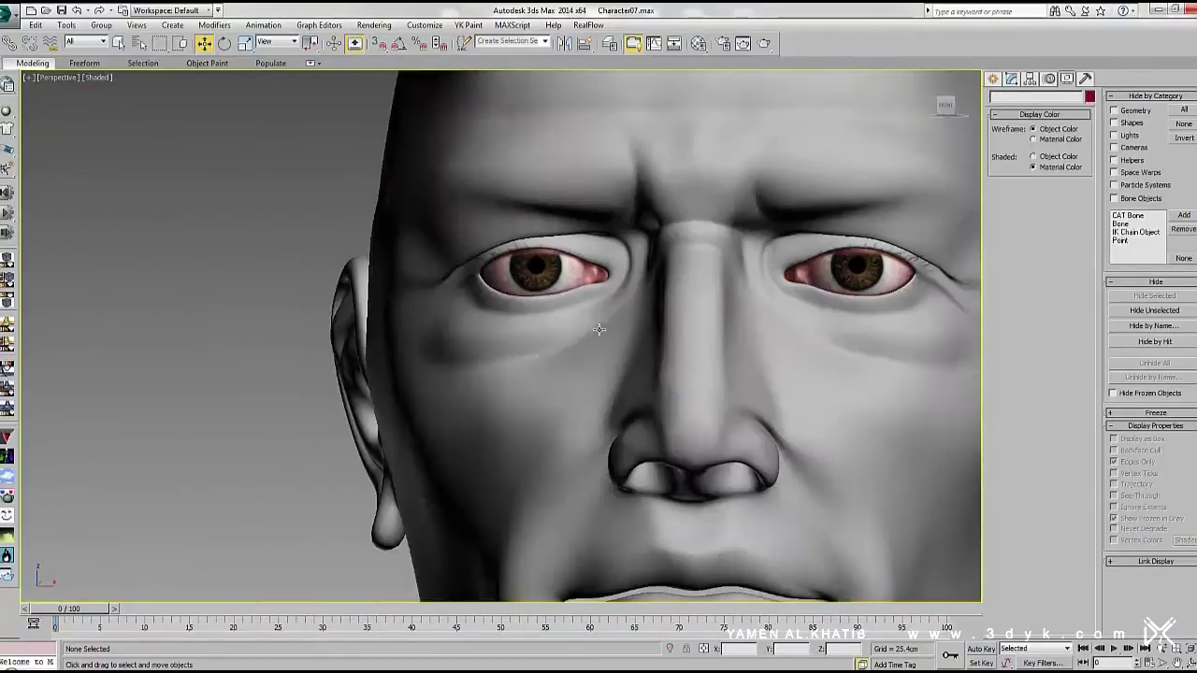
scroll(589, 308, down, 4)
scroll(608, 328, down, 2)
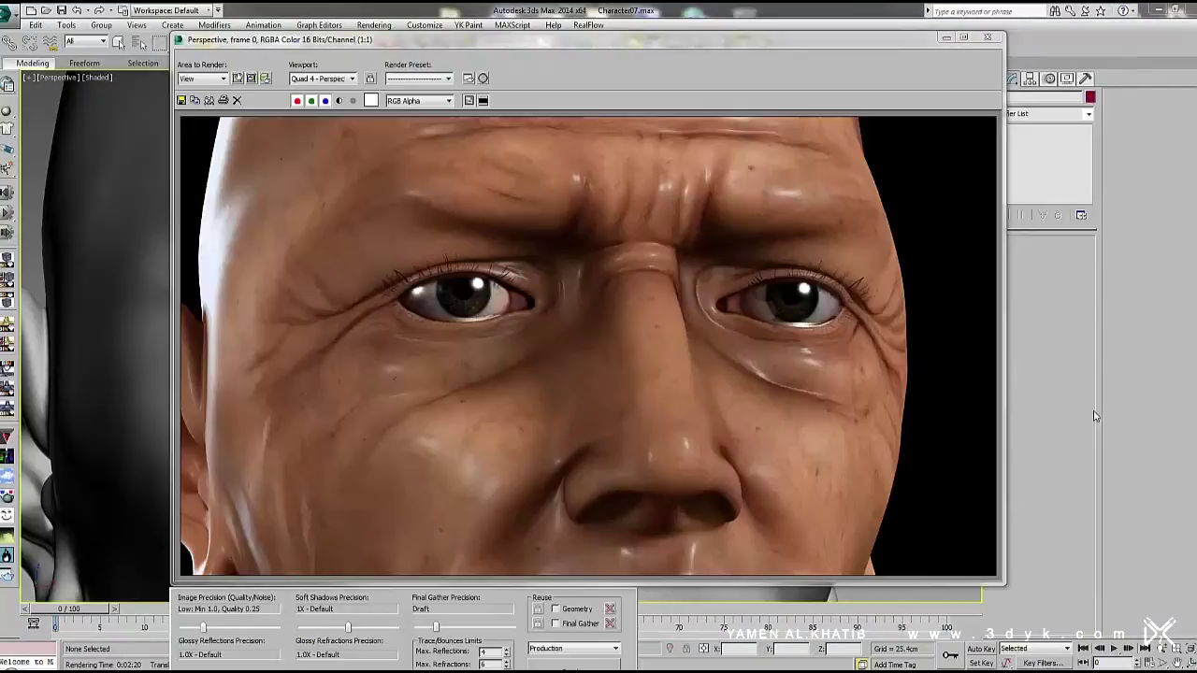
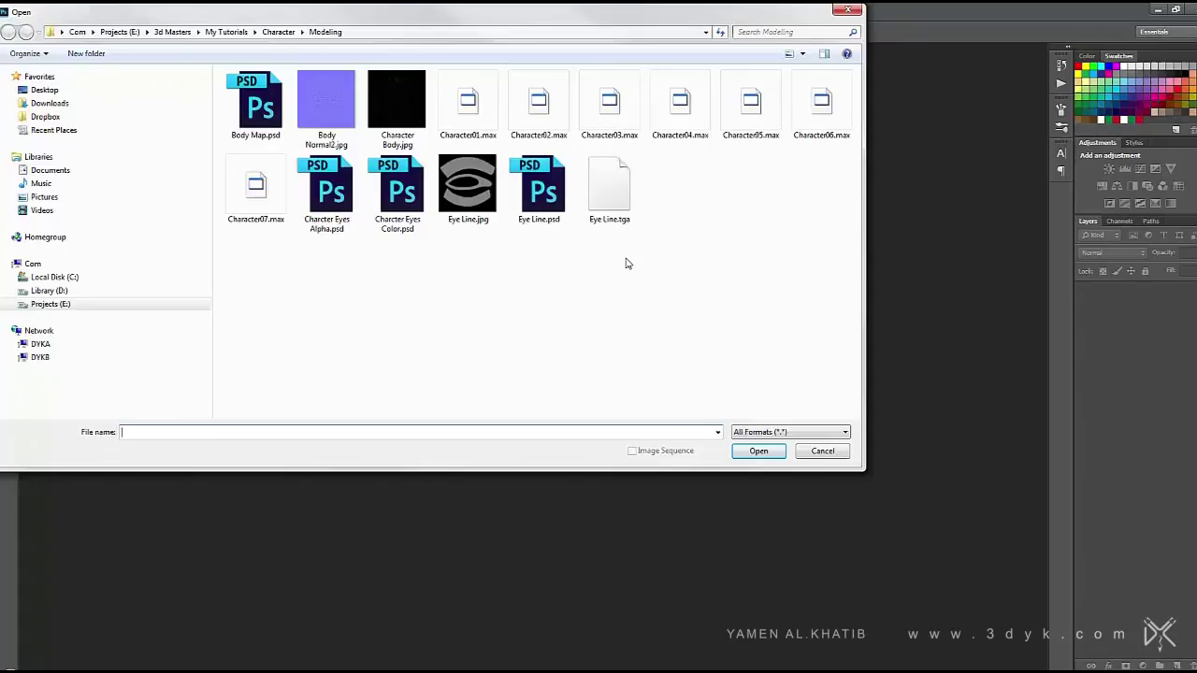
Open the Body Map.psd texture and save a copy named 'Body Map burn.psd'
double_click(559, 201)
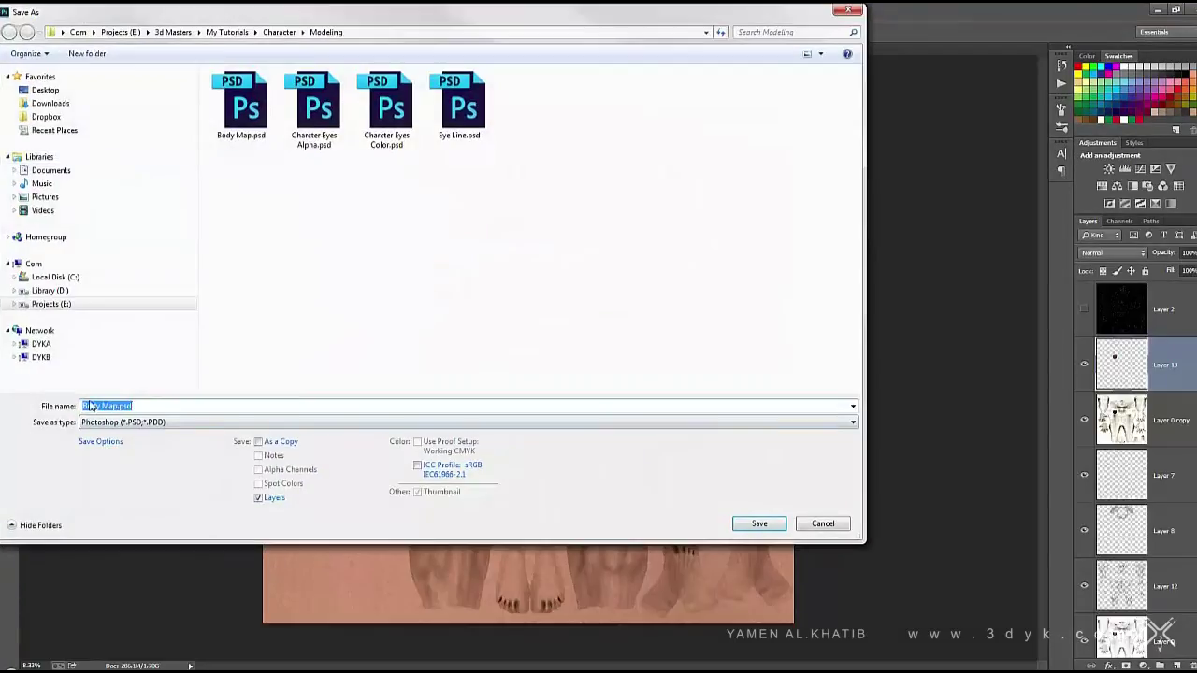
text(burn)
key(Return)
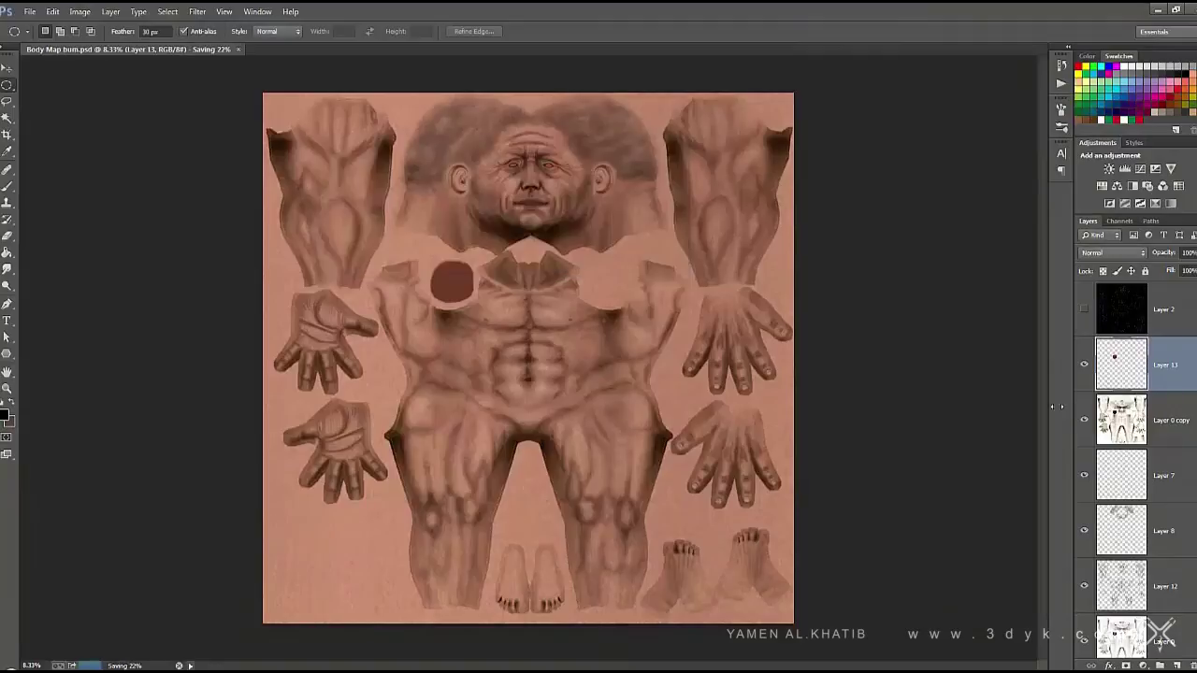
scroll(1136, 467, down, 1)
Desaturate the bottom skin layer, Layer 0, Layer 12 and Layer 7
click(1159, 631)
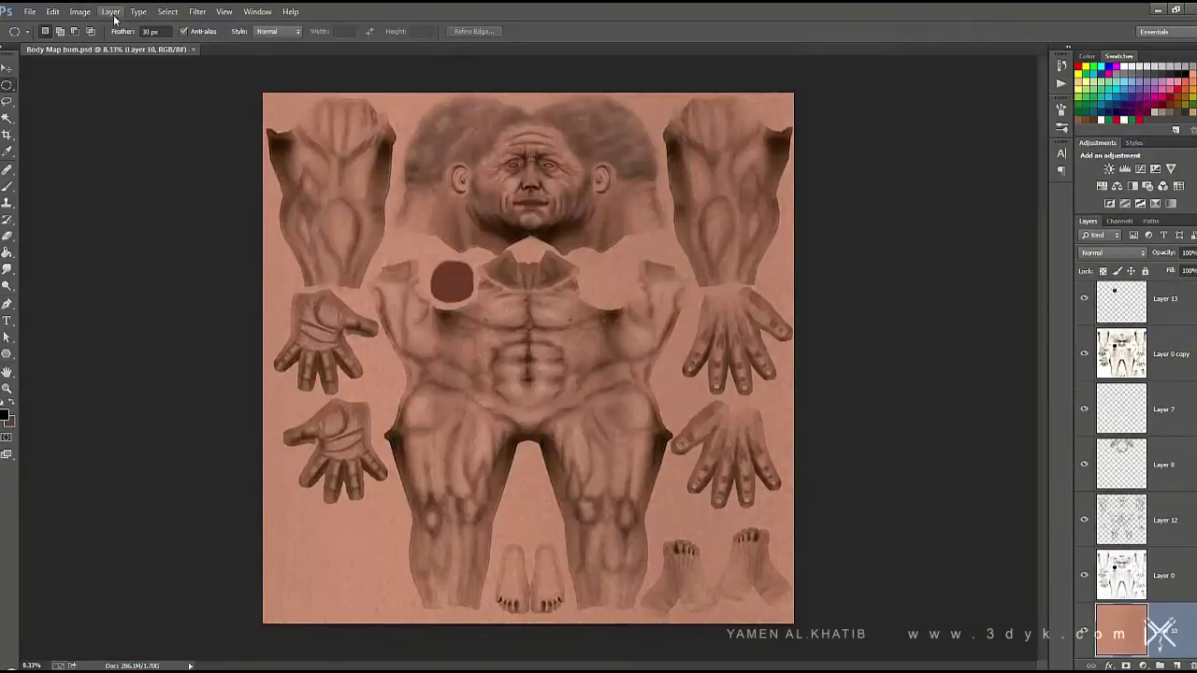
click(80, 11)
click(271, 295)
click(1074, 558)
click(80, 11)
click(281, 298)
click(1164, 520)
click(80, 11)
click(329, 301)
click(80, 11)
click(329, 297)
Desaturate the remaining layers, turning the red chest circle on Layer 13 grey
click(1164, 409)
click(80, 11)
click(308, 299)
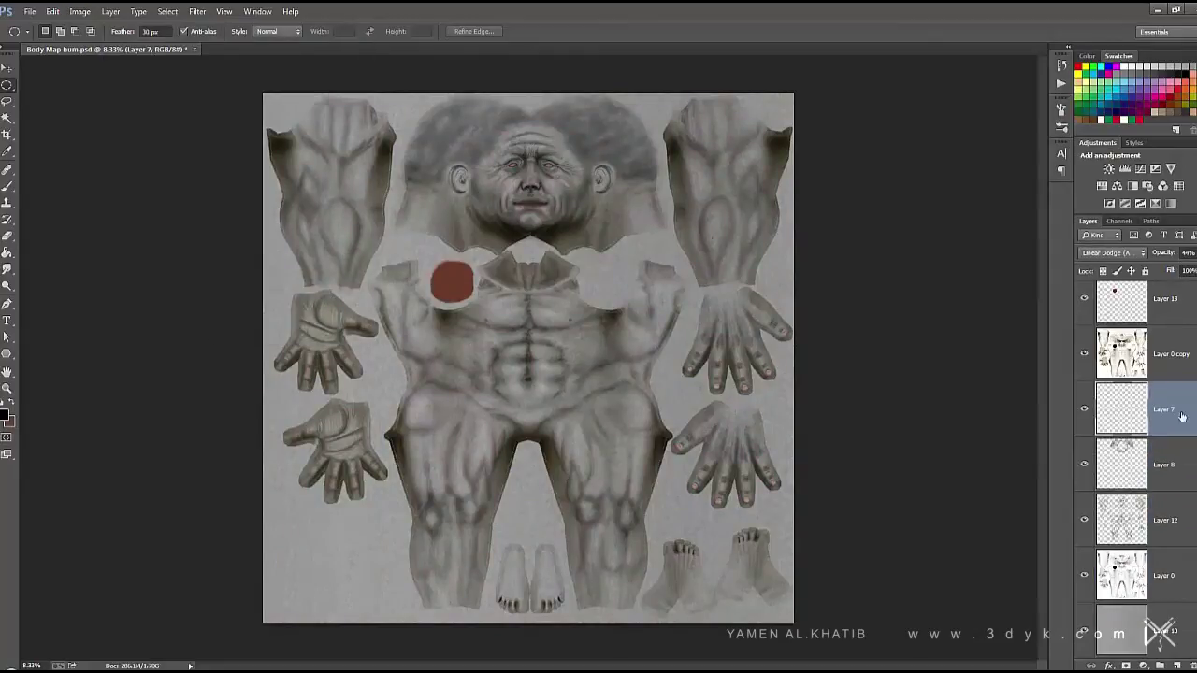
click(1164, 354)
click(79, 11)
click(301, 301)
click(1164, 299)
alt+scroll(609, 329, up, 3)
click(79, 11)
click(309, 299)
alt+scroll(609, 330, up, 2)
alt+scroll(609, 329, up, 1)
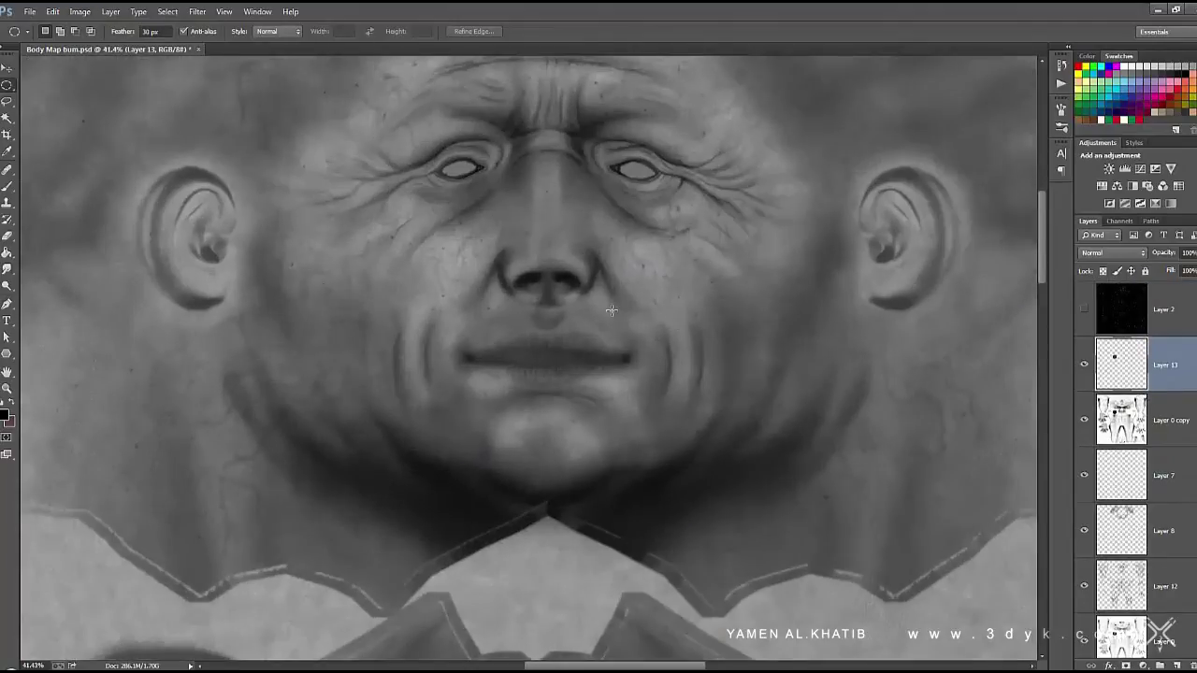
Lower Layer 8's opacity and zoom out to view the face and chest
click(1165, 530)
drag(1163, 253, 1131, 265)
click(1164, 586)
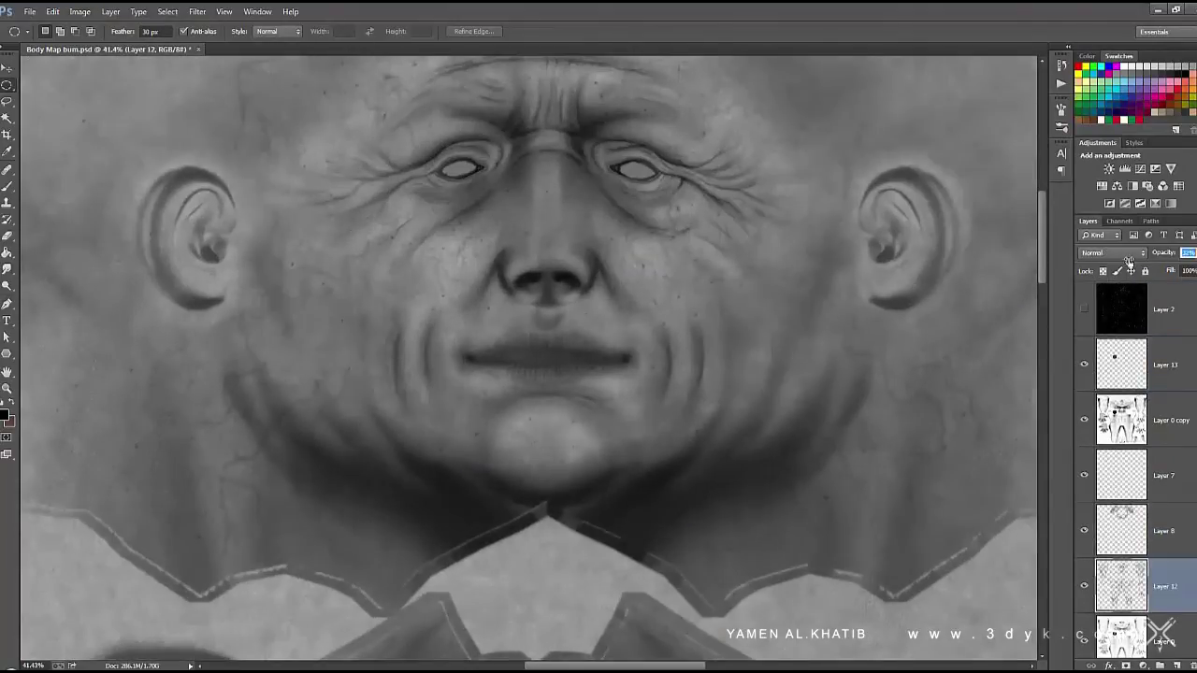
drag(626, 268, 639, 317)
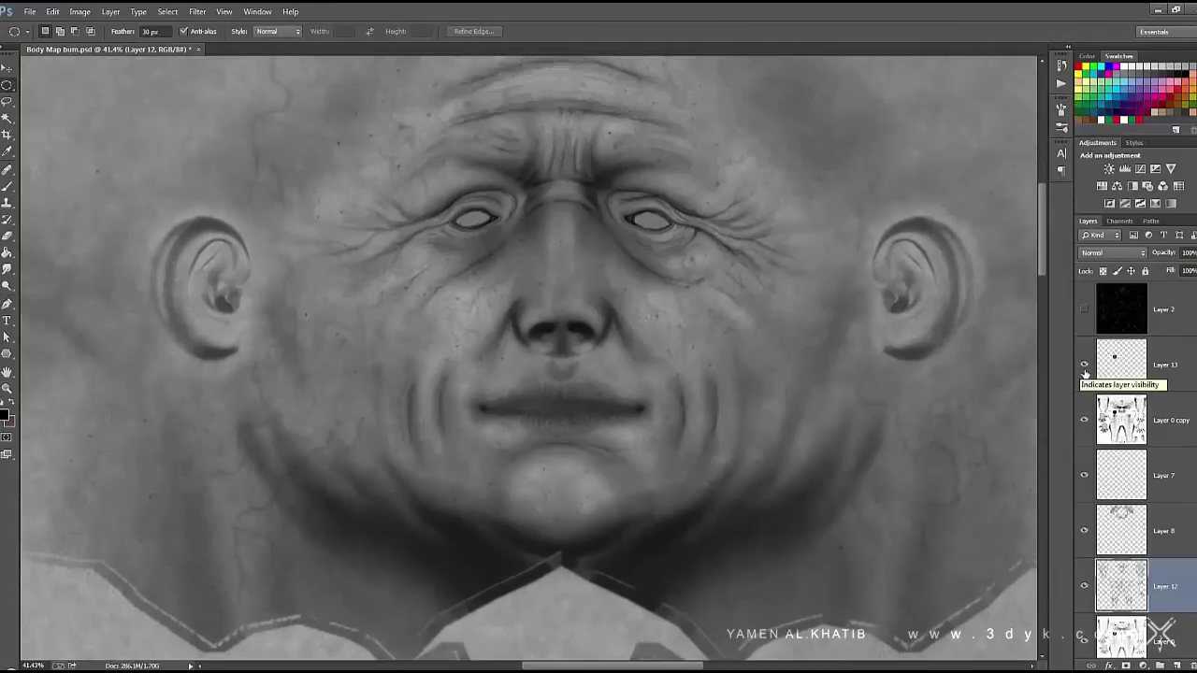
scroll(1150, 468, down, 1)
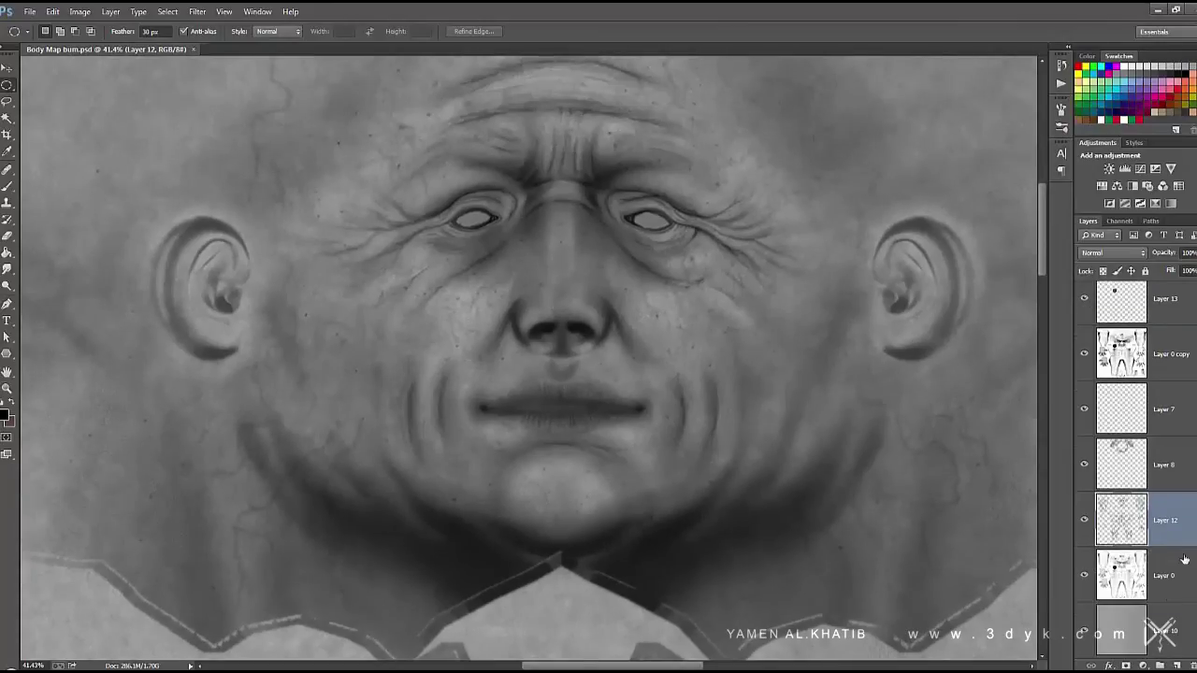
scroll(1122, 392, up, 1)
click(1082, 367)
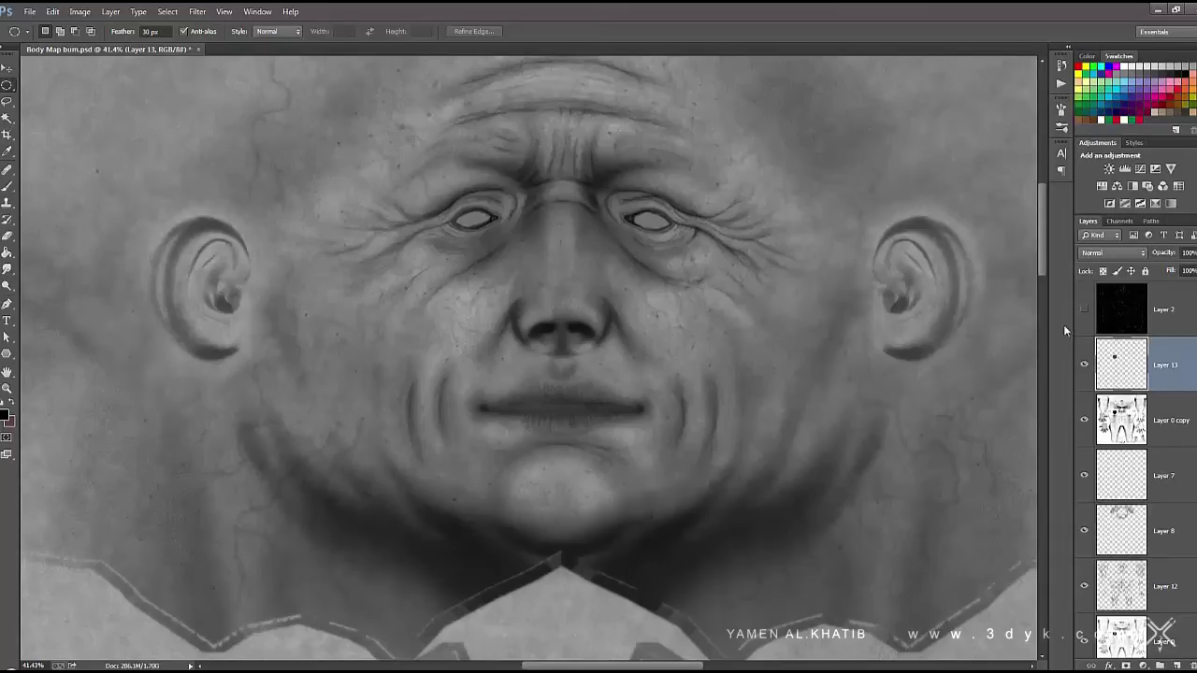
key(ctrl+minus)
key(ctrl+minus)
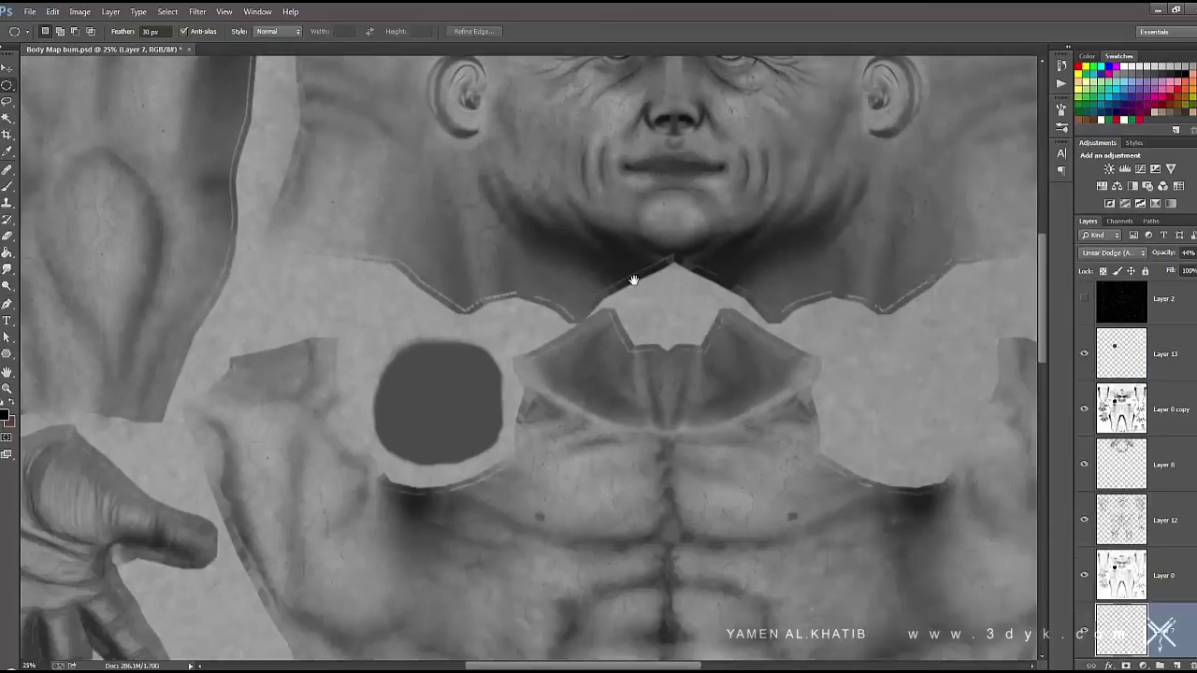
scroll(1139, 591, down, 1)
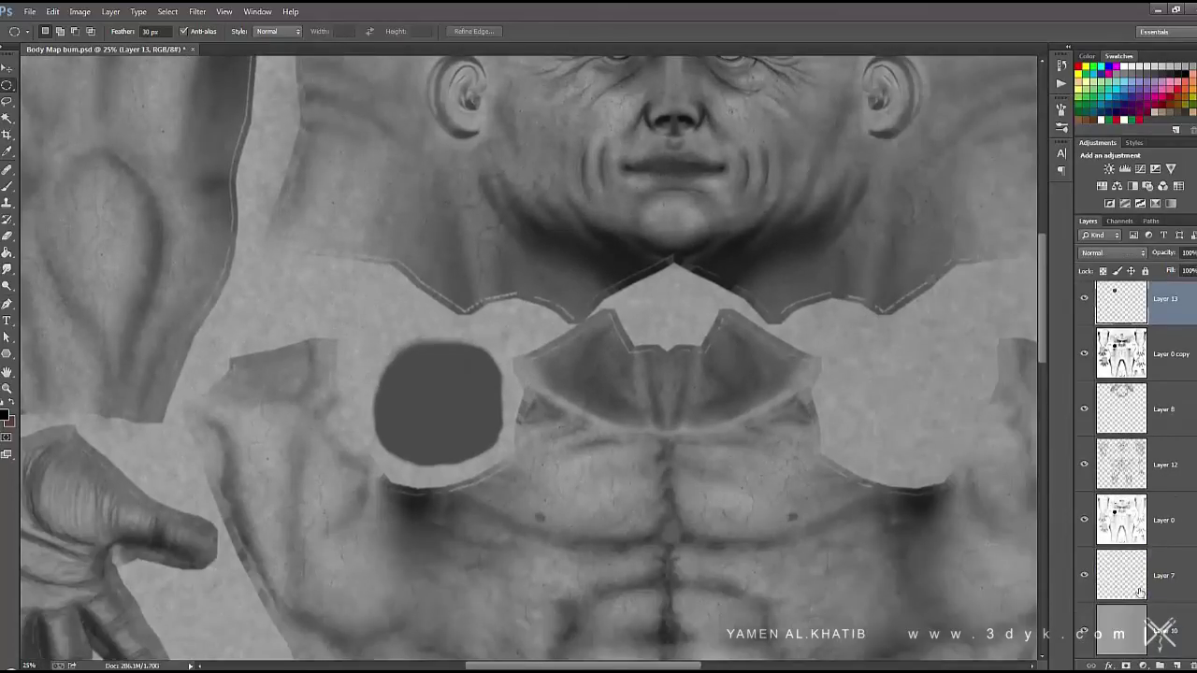
Merge the selected texture layers and switch to the Brush tool with white colour
shift+click(1160, 575)
click(110, 12)
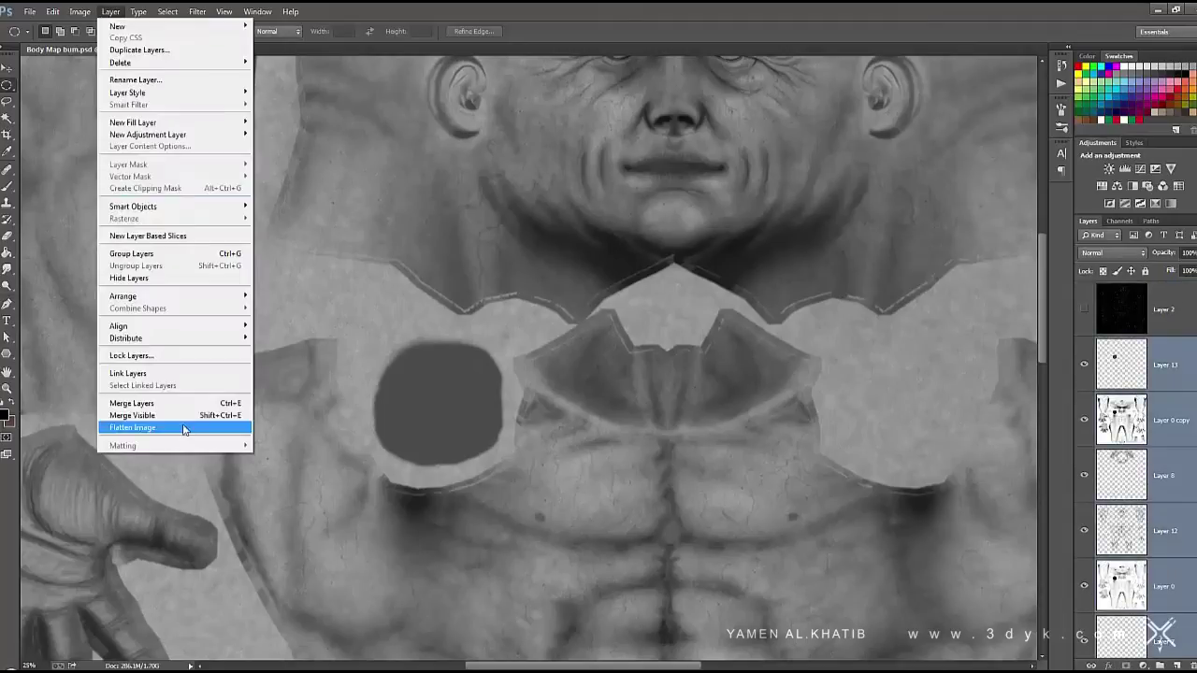
click(140, 415)
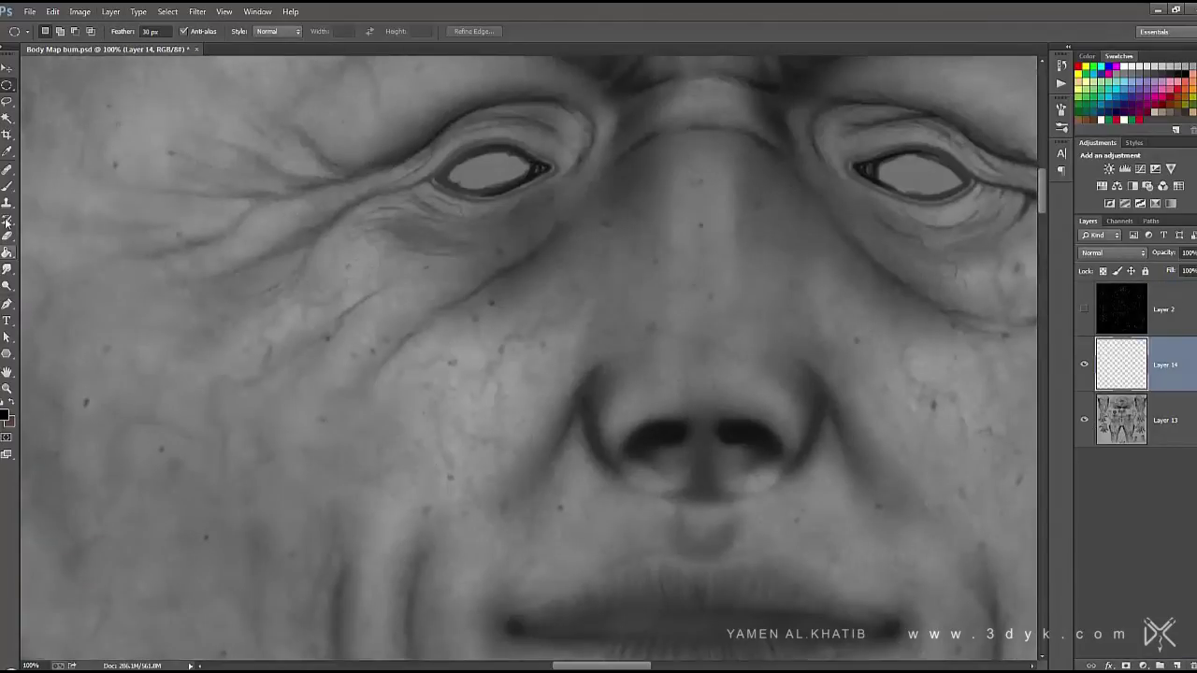
key(Return)
key(b)
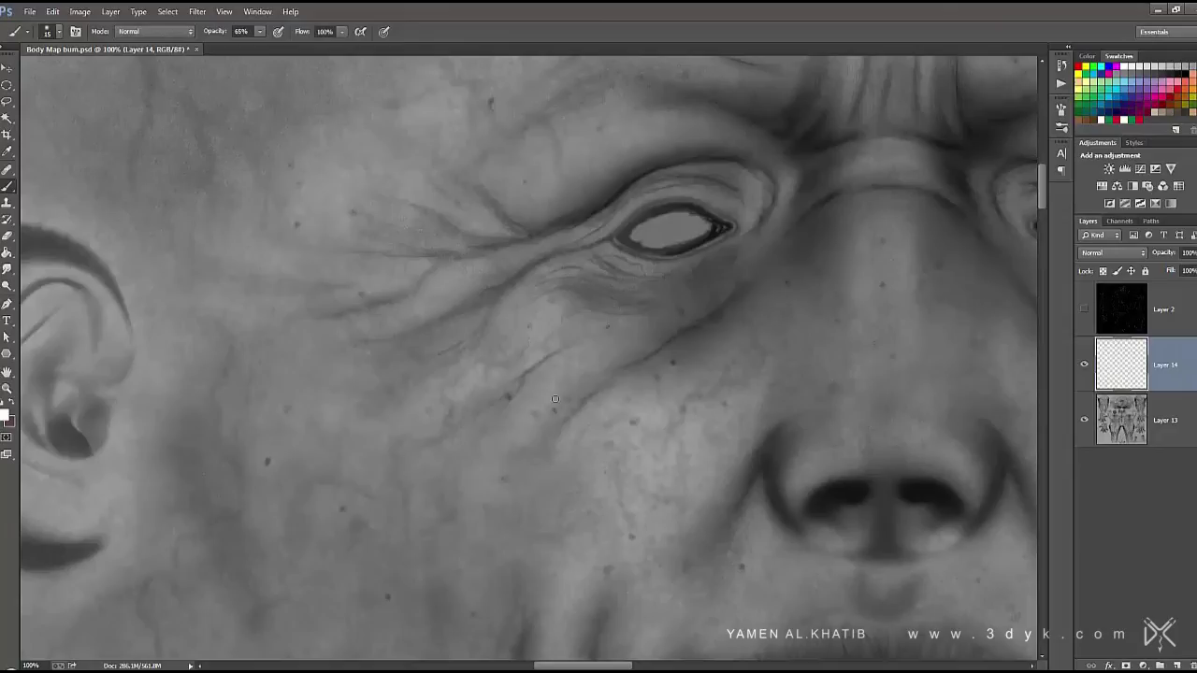
scroll(554, 400, down, 3)
Paint white vein strokes on the cheek, near the ear, temple, forehead and above the eye
drag(258, 430, 353, 411)
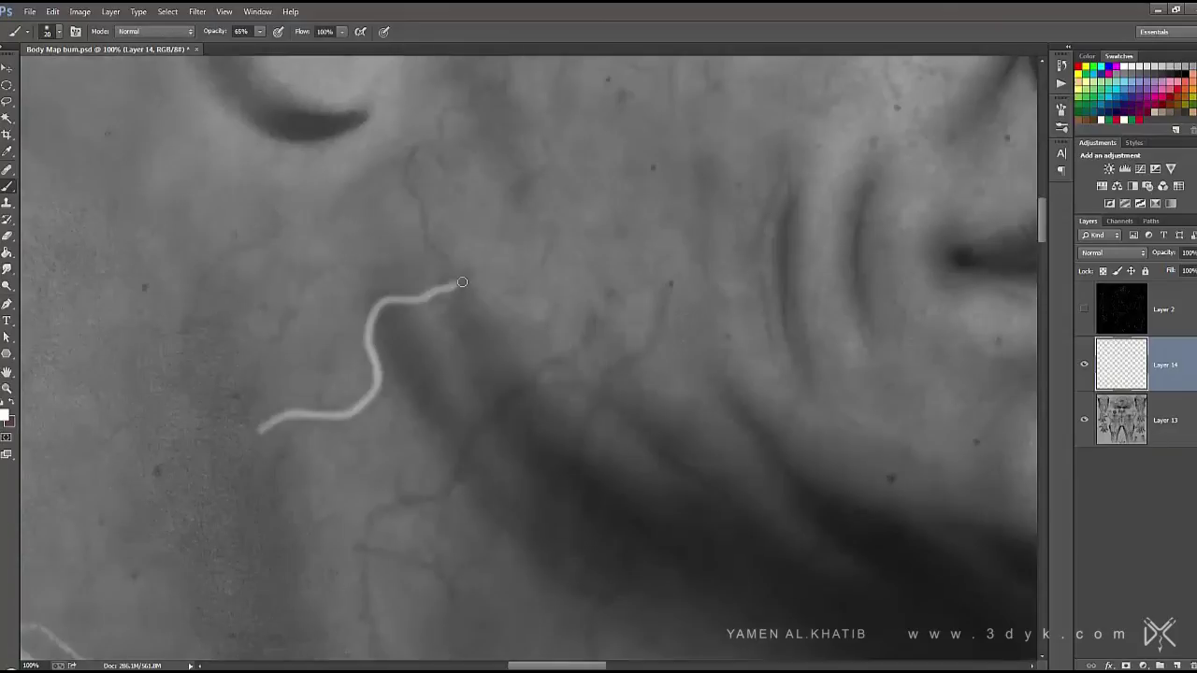
scroll(481, 193, up, 3)
mouse_move(354, 339)
mouse_down()
mouse_move(406, 275)
mouse_move(434, 202)
mouse_up()
drag(423, 353, 454, 254)
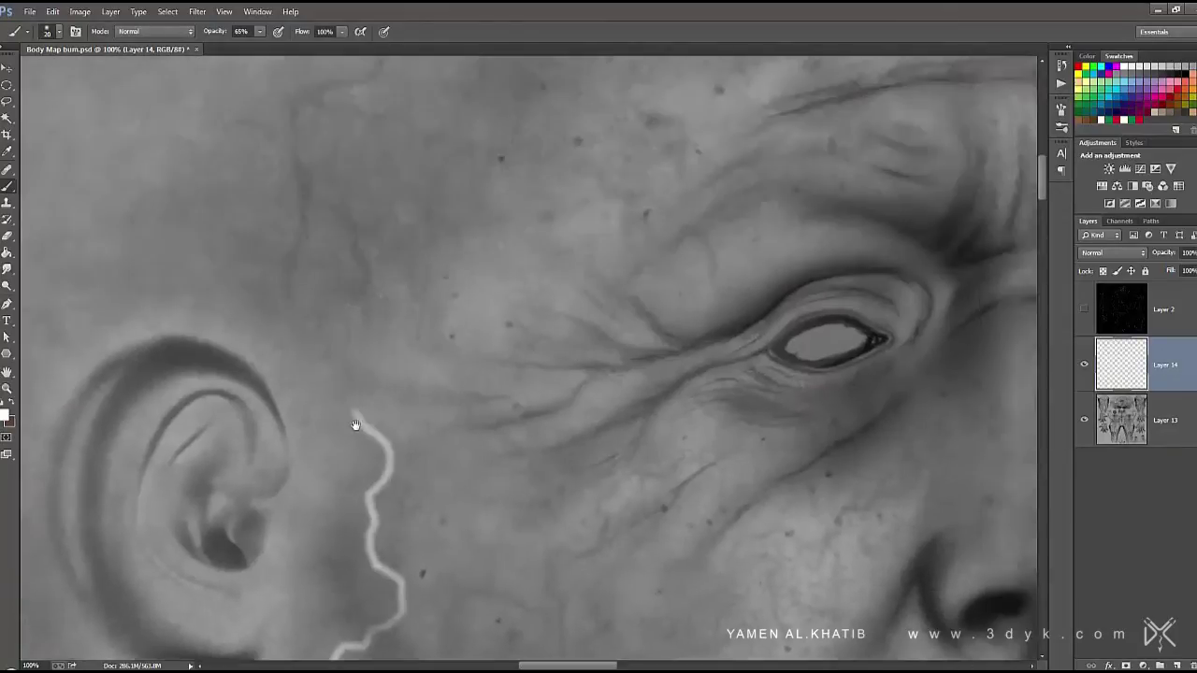
scroll(439, 271, up, 3)
drag(403, 395, 433, 292)
scroll(502, 144, up, 3)
drag(487, 411, 450, 300)
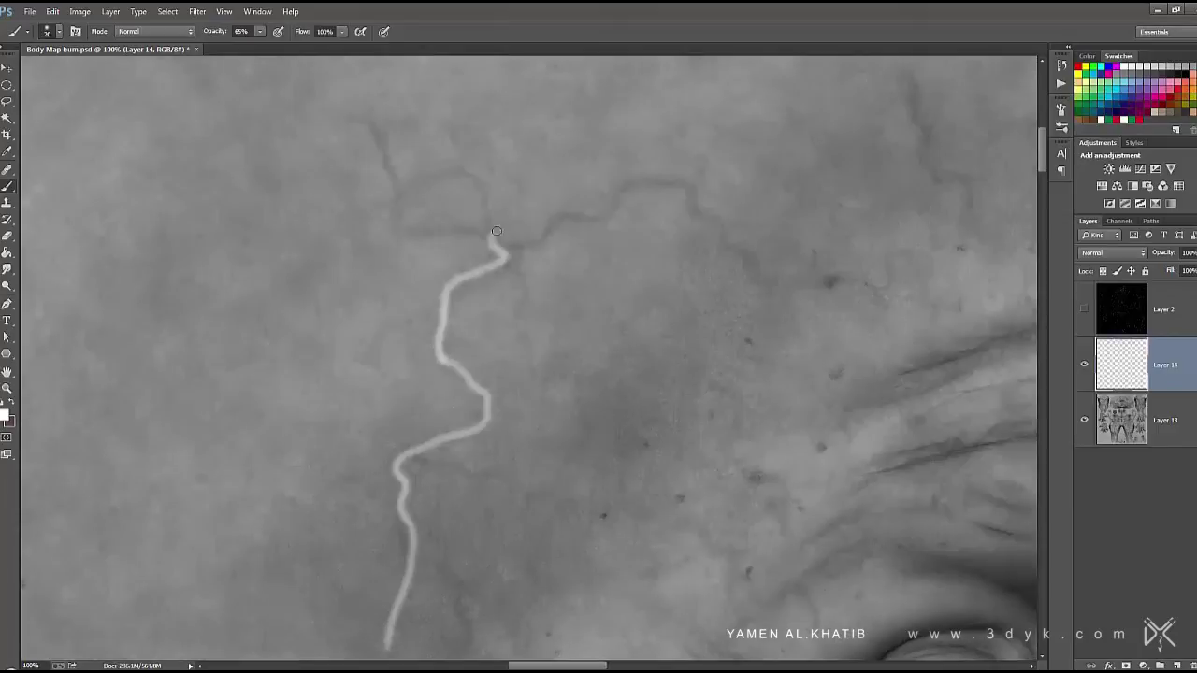
drag(696, 208, 770, 278)
scroll(384, 379, up, 2)
scroll(384, 379, right, 5)
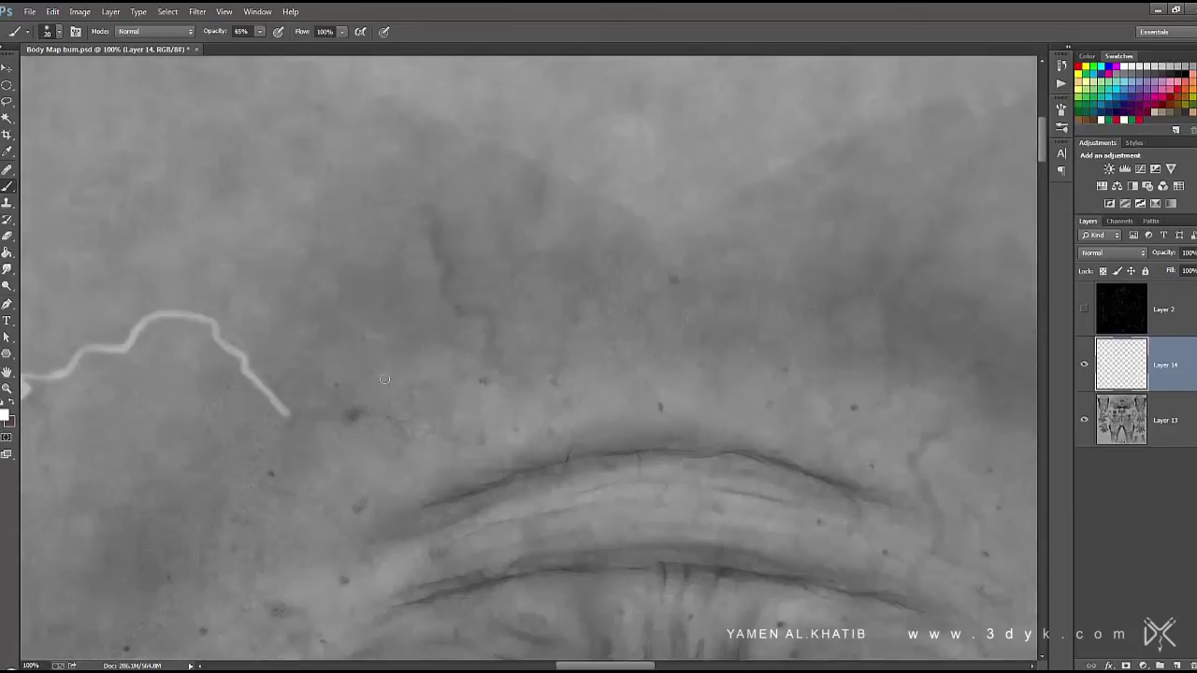
scroll(488, 314, right, 3)
scroll(551, 476, down, 1)
drag(551, 477, 612, 286)
scroll(612, 286, right, 2)
scroll(612, 286, up, 1)
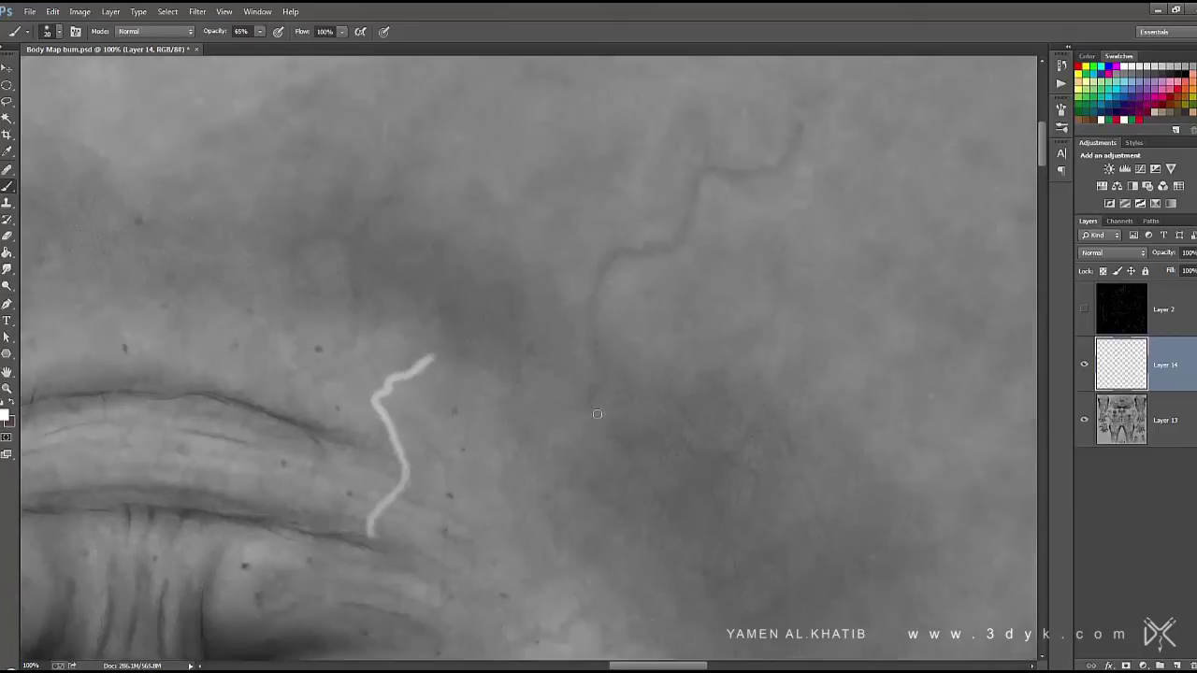
scroll(814, 374, down, 3)
scroll(508, 327, down, 2)
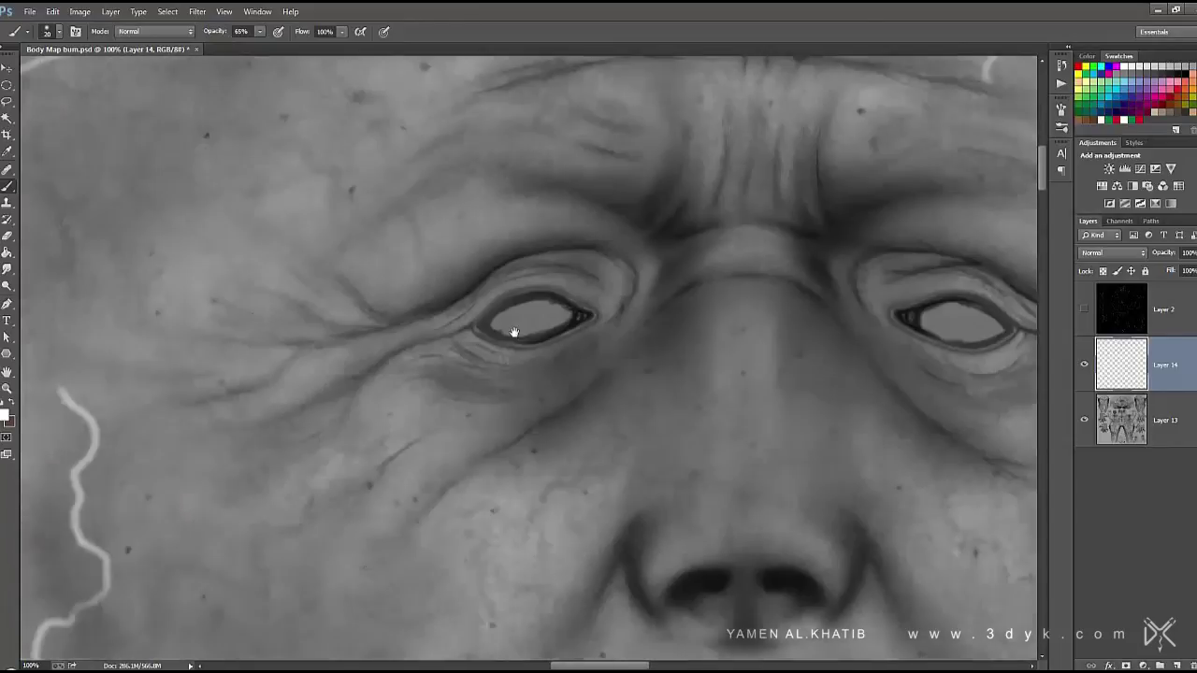
scroll(439, 219, left, 2)
scroll(553, 333, down, 3)
scroll(576, 185, left, 1)
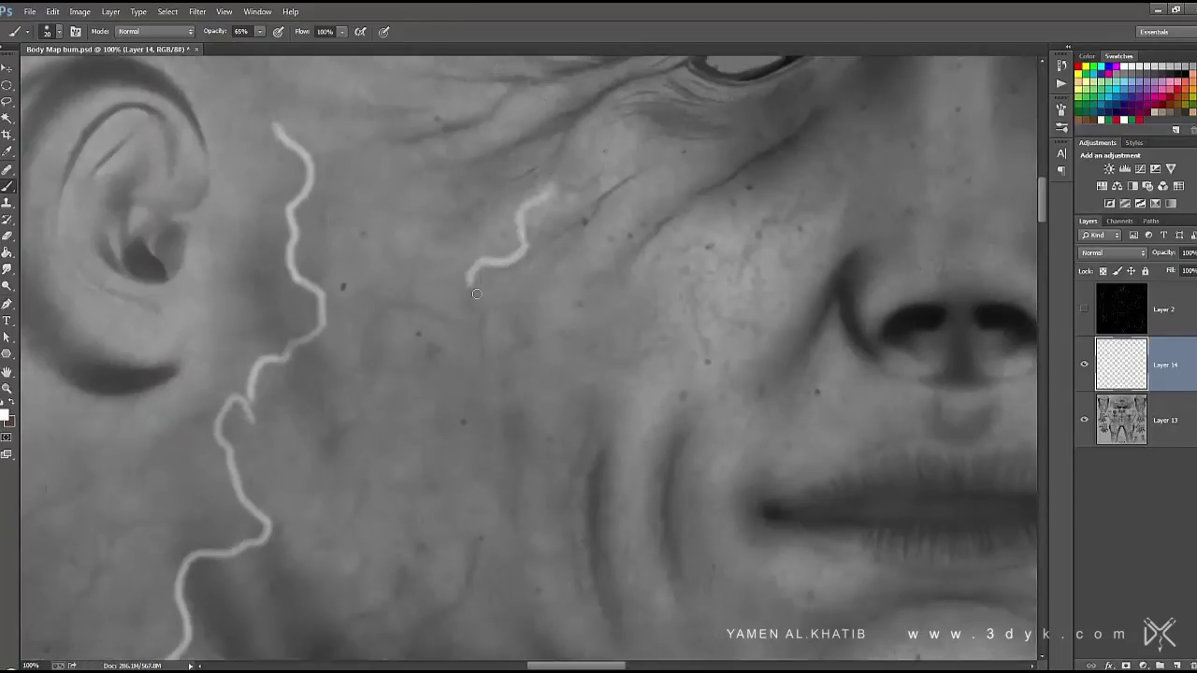
Add branching white veins across the cheek and a short stroke near the jaw
drag(368, 350, 316, 473)
scroll(316, 473, down, 3)
drag(438, 262, 330, 366)
scroll(518, 247, down, 2)
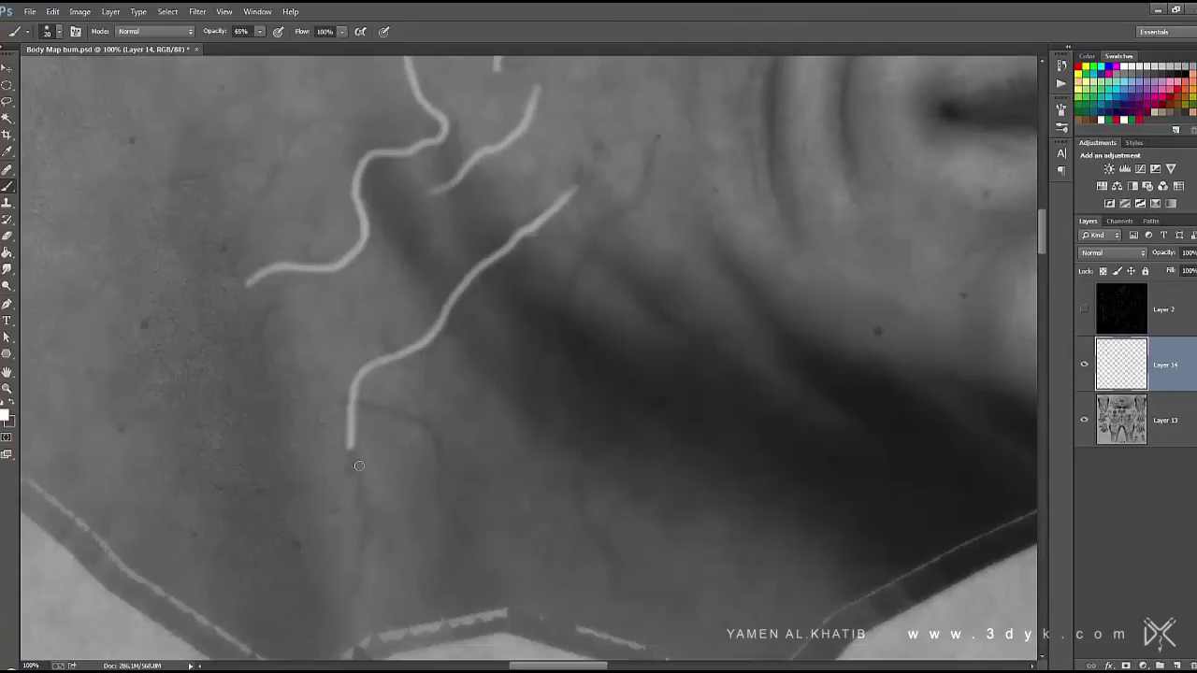
drag(533, 311, 435, 441)
scroll(494, 389, up, 1)
scroll(494, 389, right, 1)
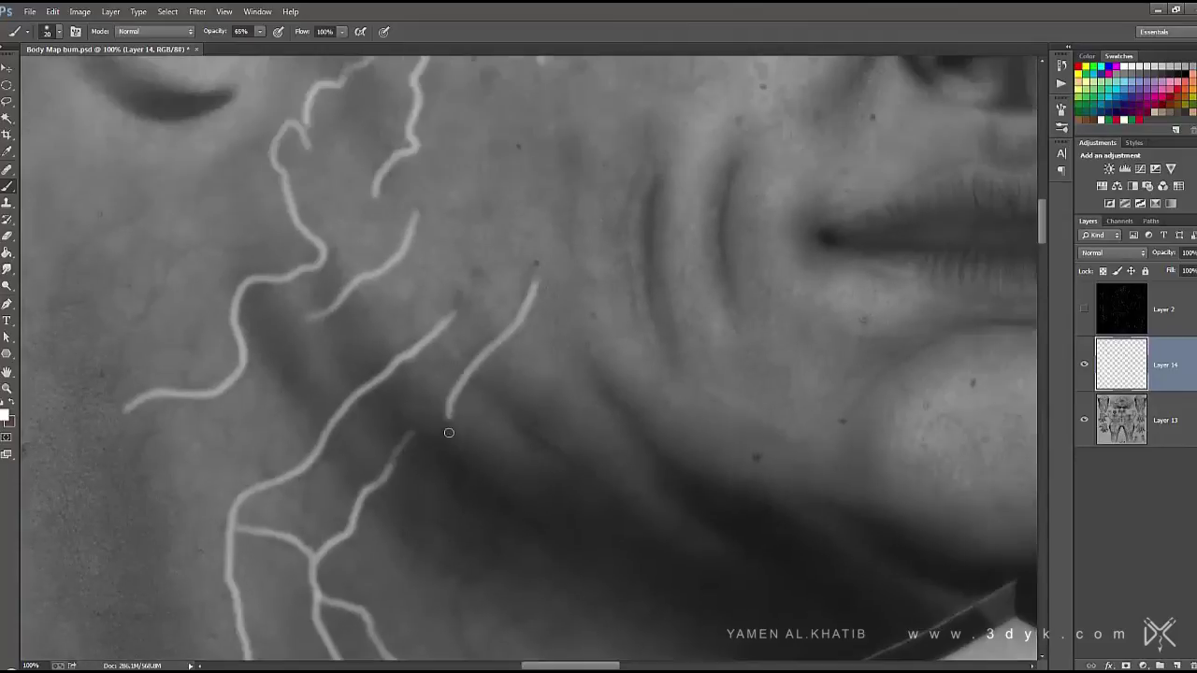
scroll(449, 432, down, 3)
scroll(449, 432, right, 1)
drag(419, 198, 425, 232)
scroll(509, 195, right, 3)
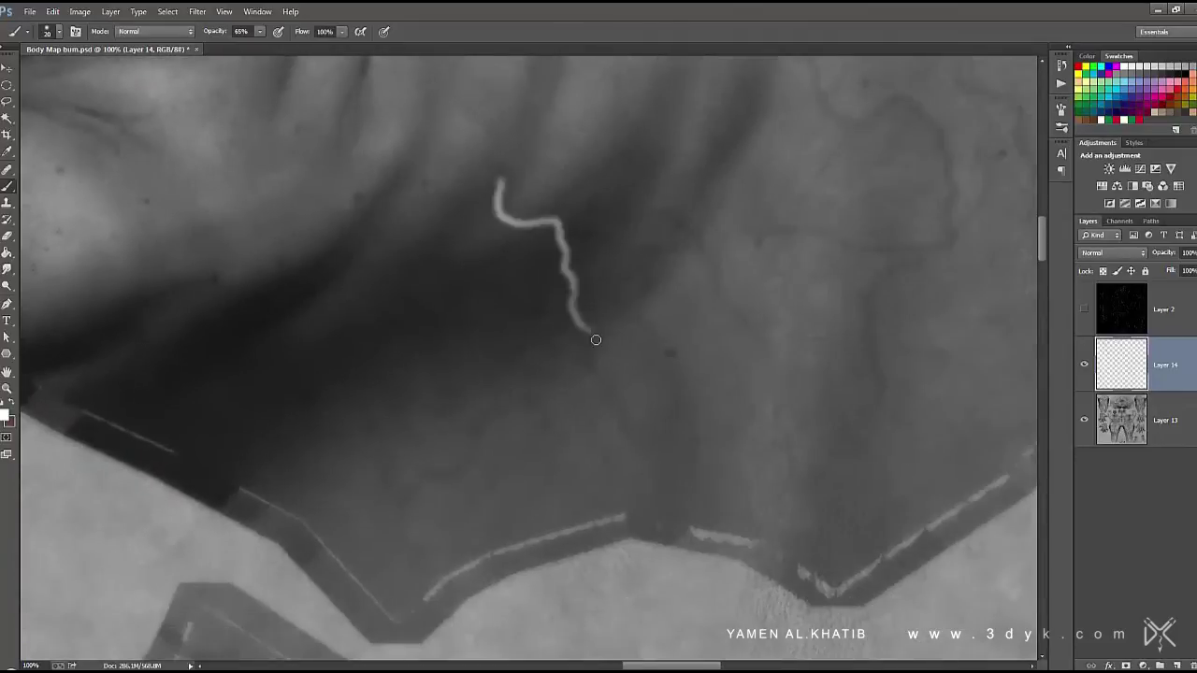
Paint short white vein lines along the neck and below the ear
drag(594, 341, 303, 668)
drag(409, 278, 506, 354)
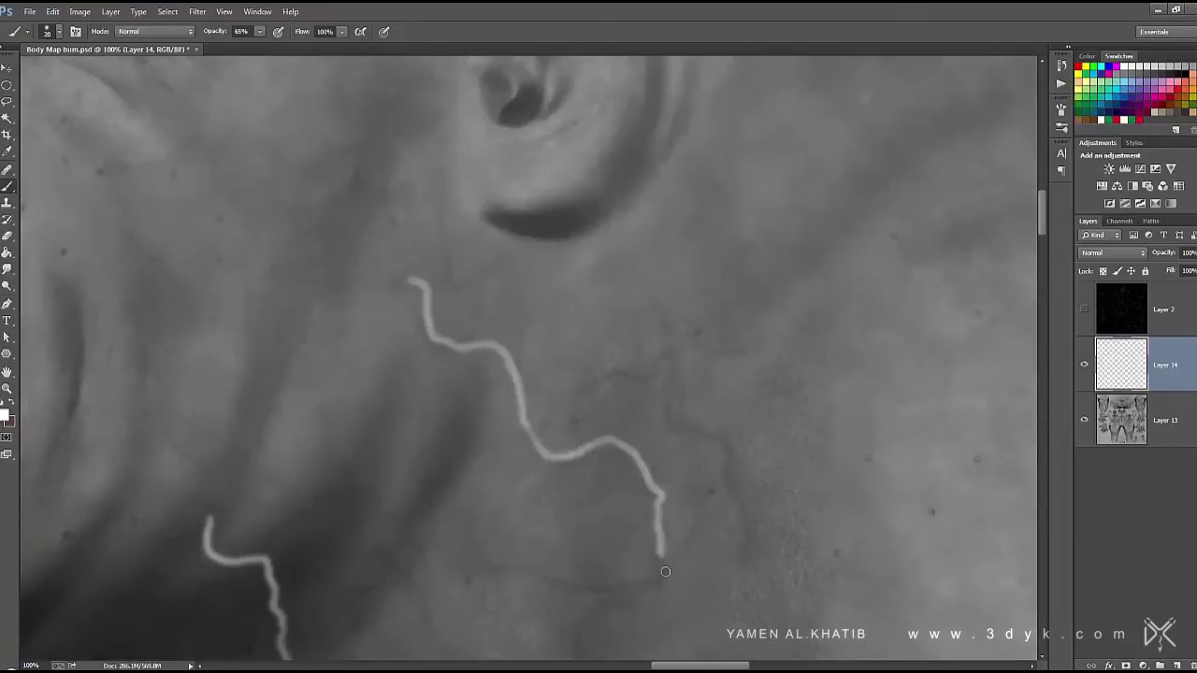
drag(665, 571, 623, 333)
drag(620, 328, 532, 341)
drag(605, 339, 451, 541)
drag(378, 342, 465, 308)
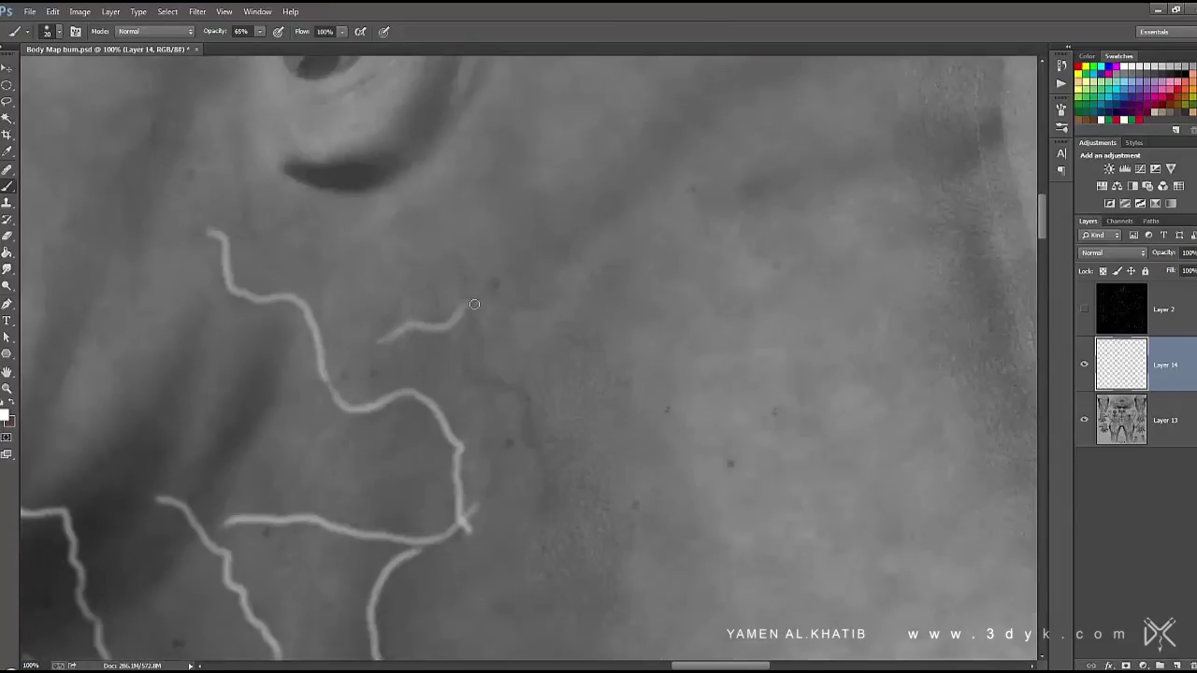
mouse_move(532, 544)
mouse_down()
mouse_move(383, 383)
mouse_move(590, 263)
mouse_up()
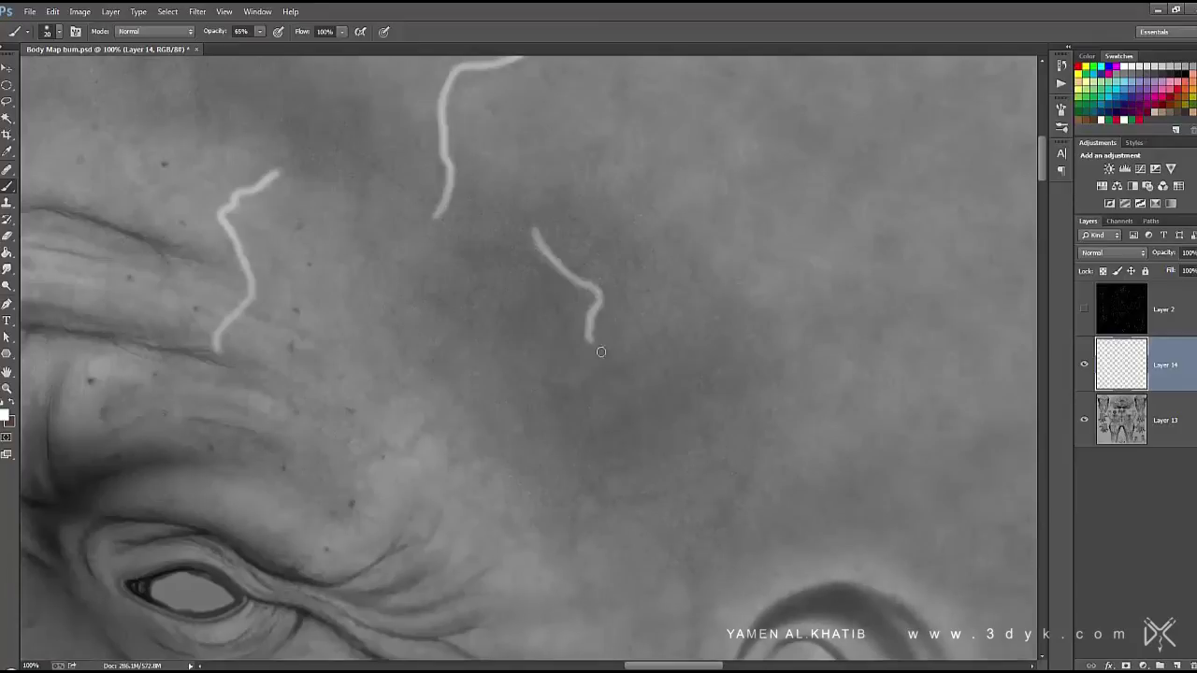
Paint vertical and branching white vein lines across the chest
drag(364, 260, 392, 182)
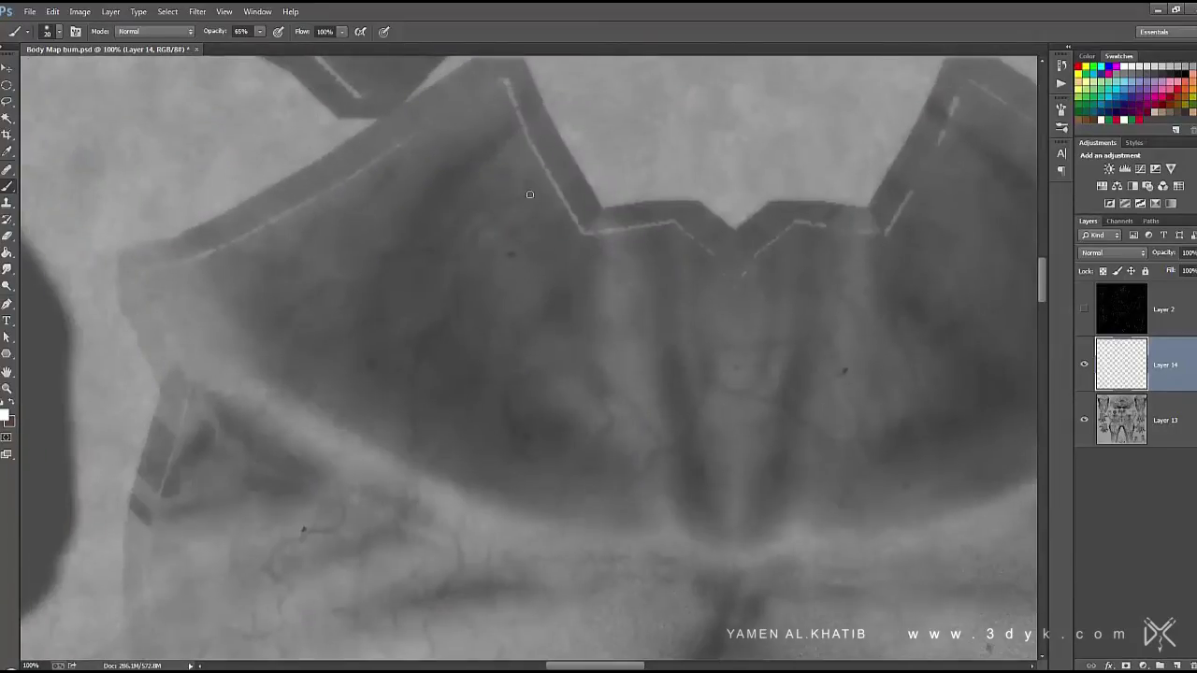
drag(420, 439, 499, 251)
drag(428, 250, 417, 276)
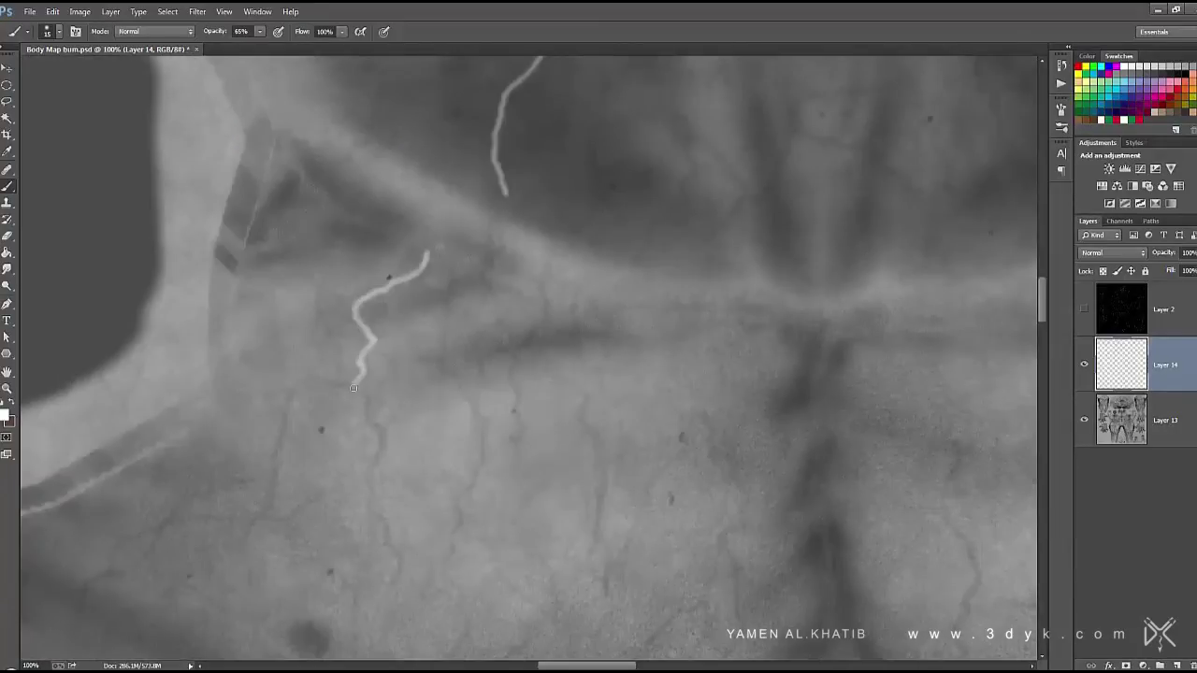
drag(353, 387, 271, 491)
drag(272, 491, 271, 360)
drag(367, 266, 381, 394)
drag(483, 324, 426, 224)
drag(511, 257, 455, 275)
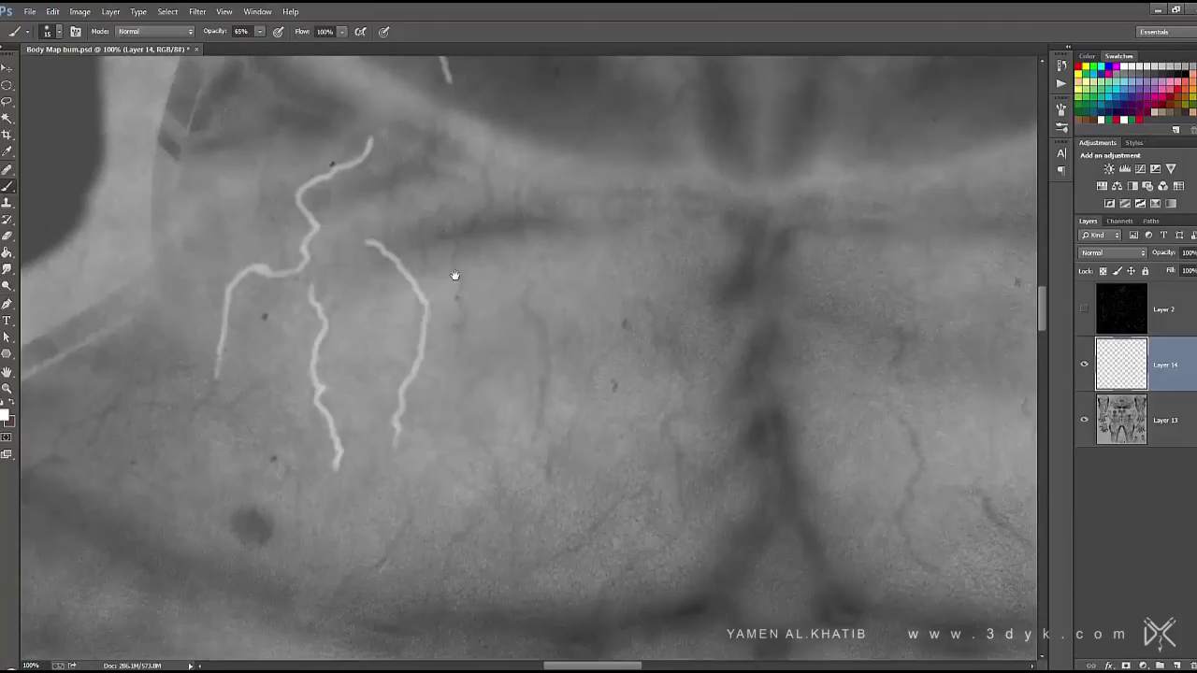
mouse_move(462, 346)
mouse_down()
mouse_move(611, 318)
mouse_move(423, 241)
mouse_up()
drag(423, 241, 434, 376)
drag(636, 160, 512, 243)
drag(514, 241, 502, 264)
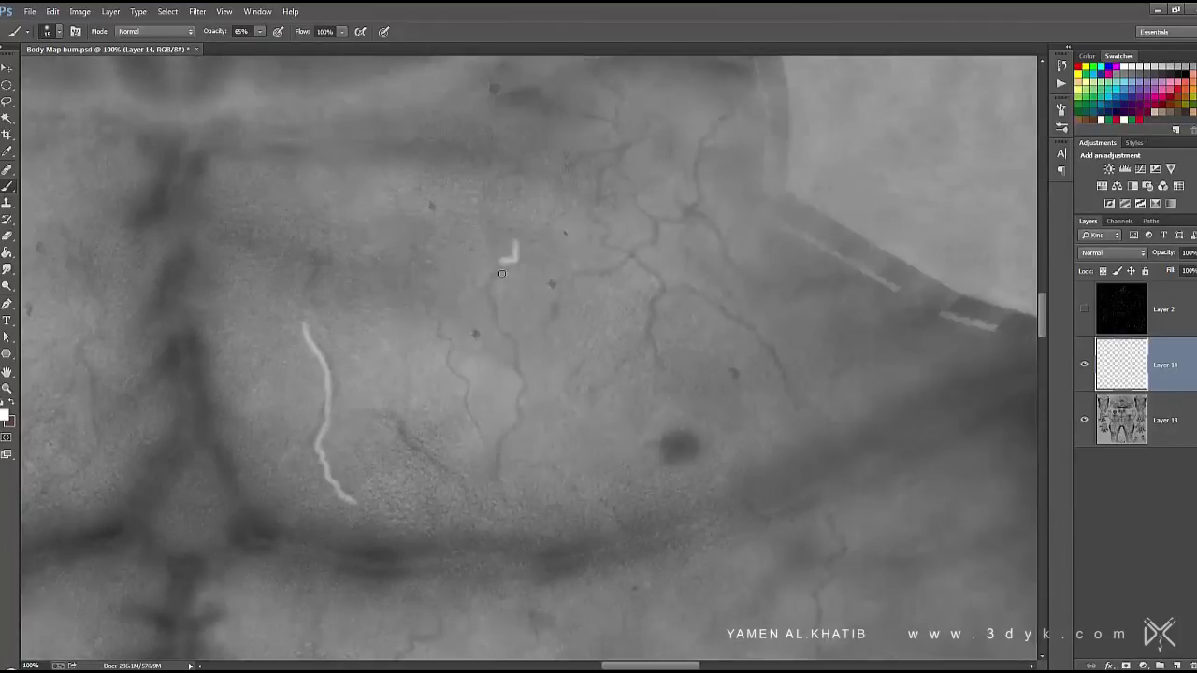
drag(737, 106, 603, 261)
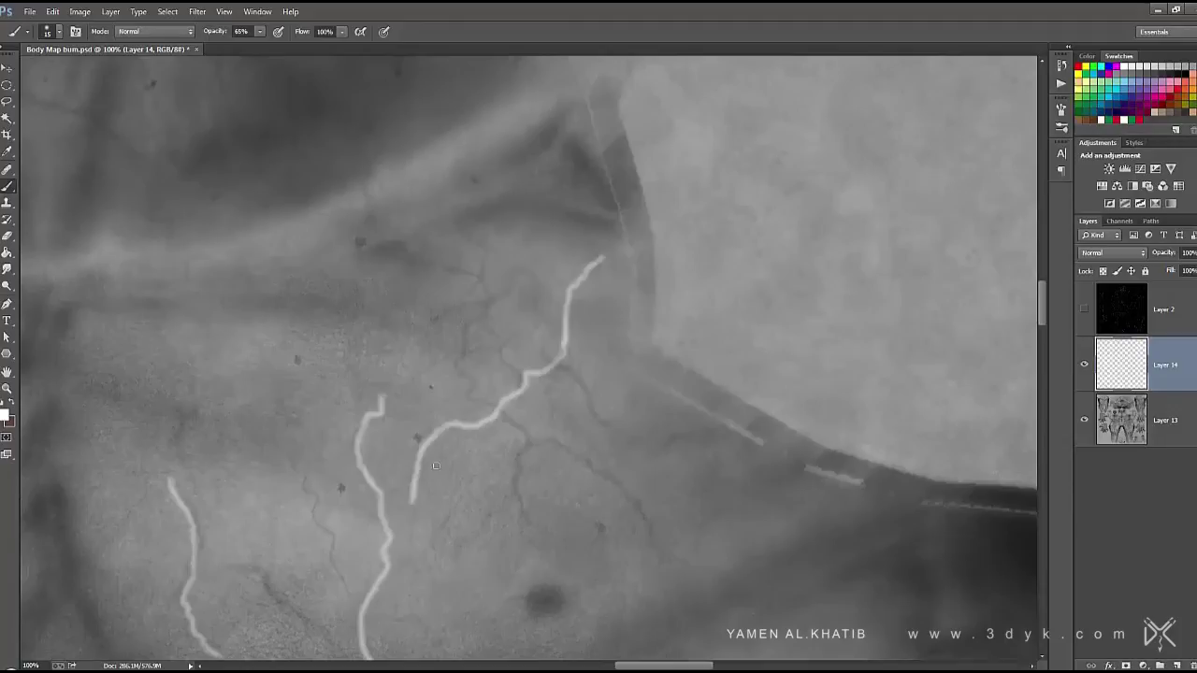
Add vein branches on the upper chest and a long vein down the torso side
drag(537, 503, 378, 340)
drag(368, 281, 459, 323)
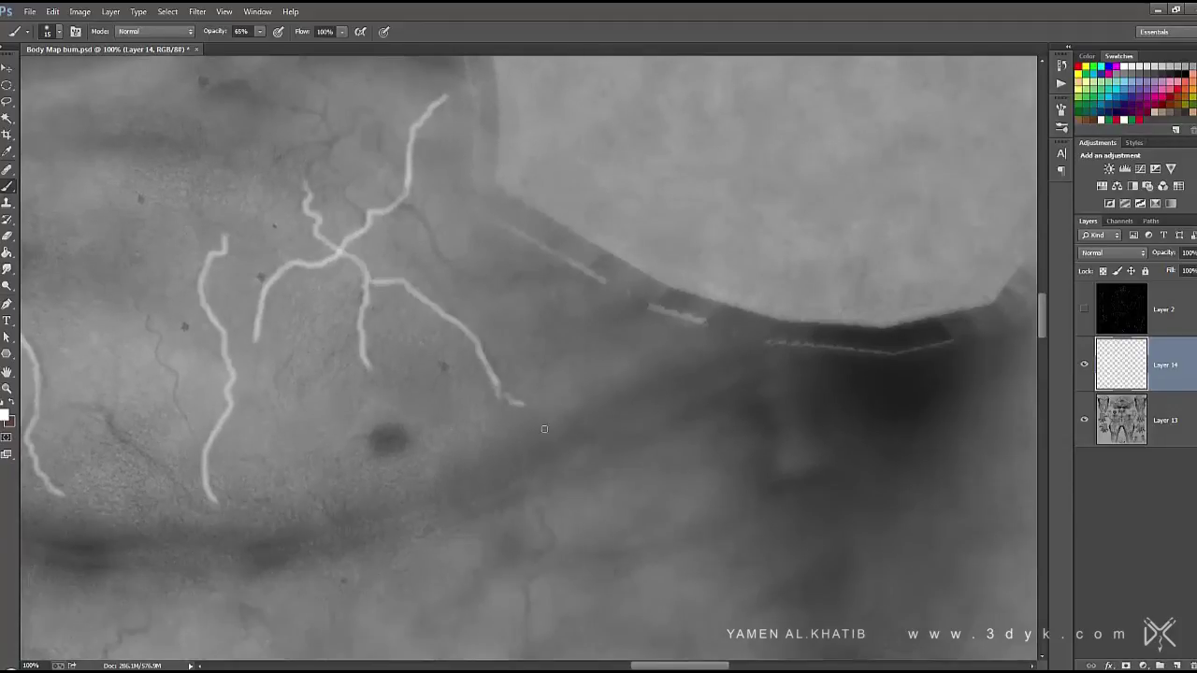
drag(544, 430, 585, 128)
drag(596, 232, 575, 254)
drag(547, 460, 619, 287)
drag(418, 227, 508, 487)
drag(407, 448, 628, 586)
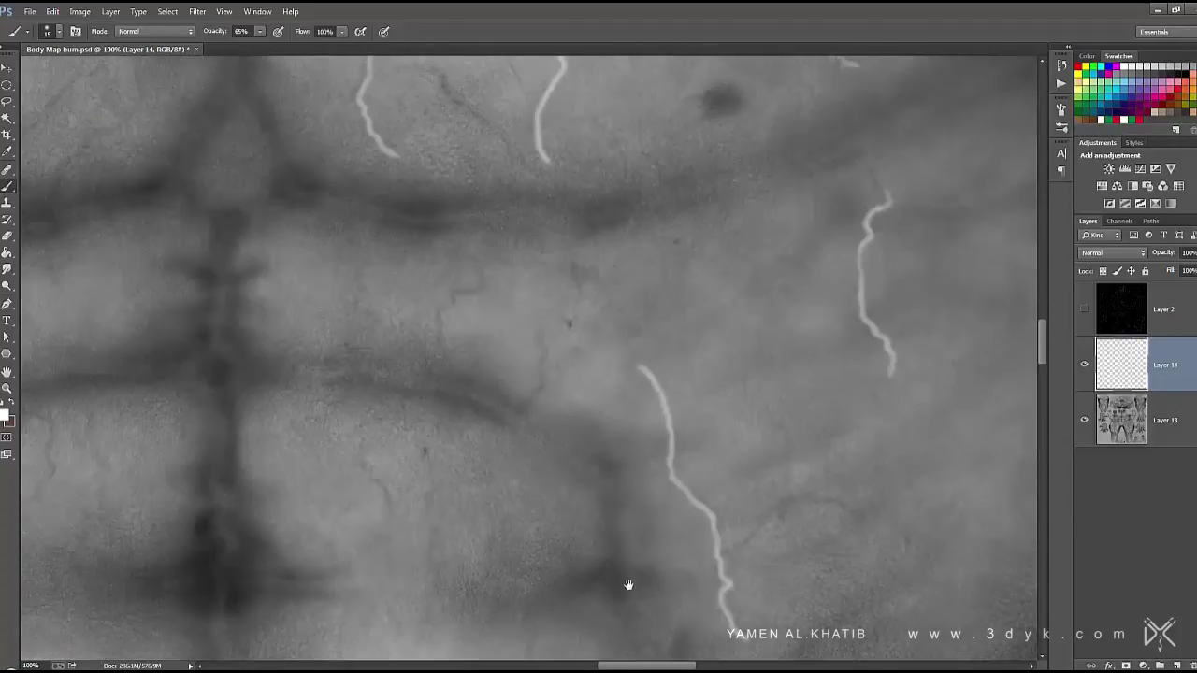
Paint wavy veins across the abdomen, beside the navel and down the chest side
drag(418, 387, 759, 393)
drag(253, 215, 266, 257)
drag(524, 374, 561, 337)
drag(346, 286, 435, 301)
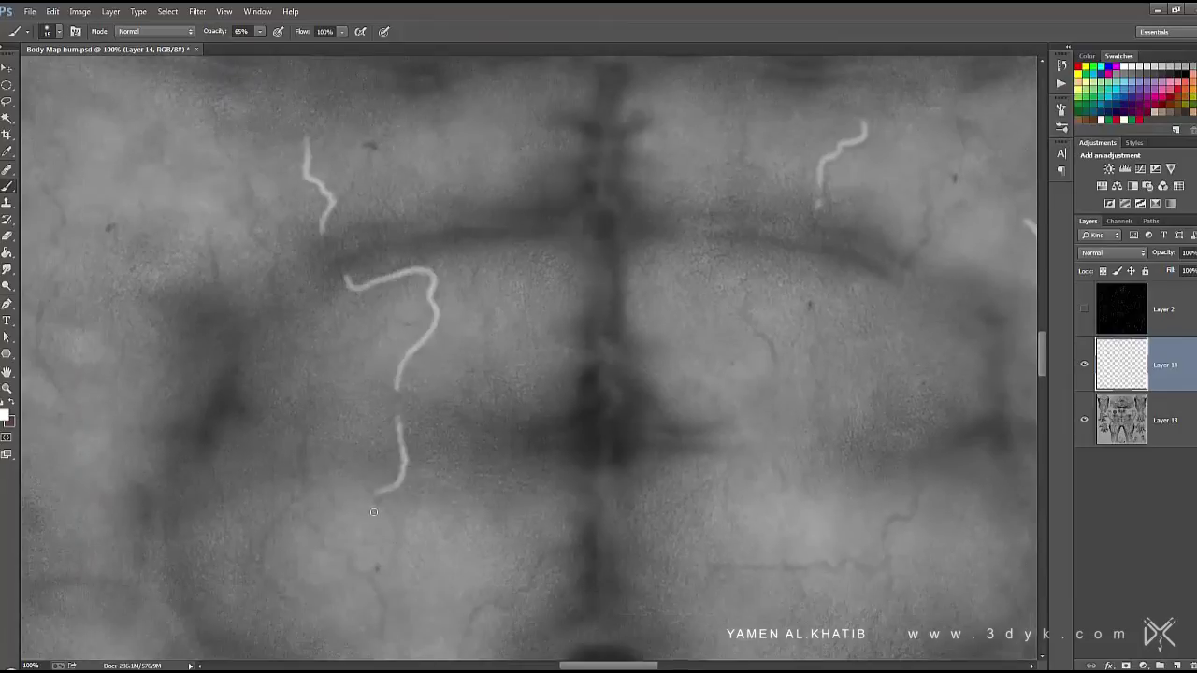
drag(373, 512, 815, 294)
drag(347, 393, 272, 404)
mouse_move(374, 360)
mouse_down()
mouse_move(493, 363)
mouse_move(575, 281)
mouse_up()
drag(528, 365, 902, 332)
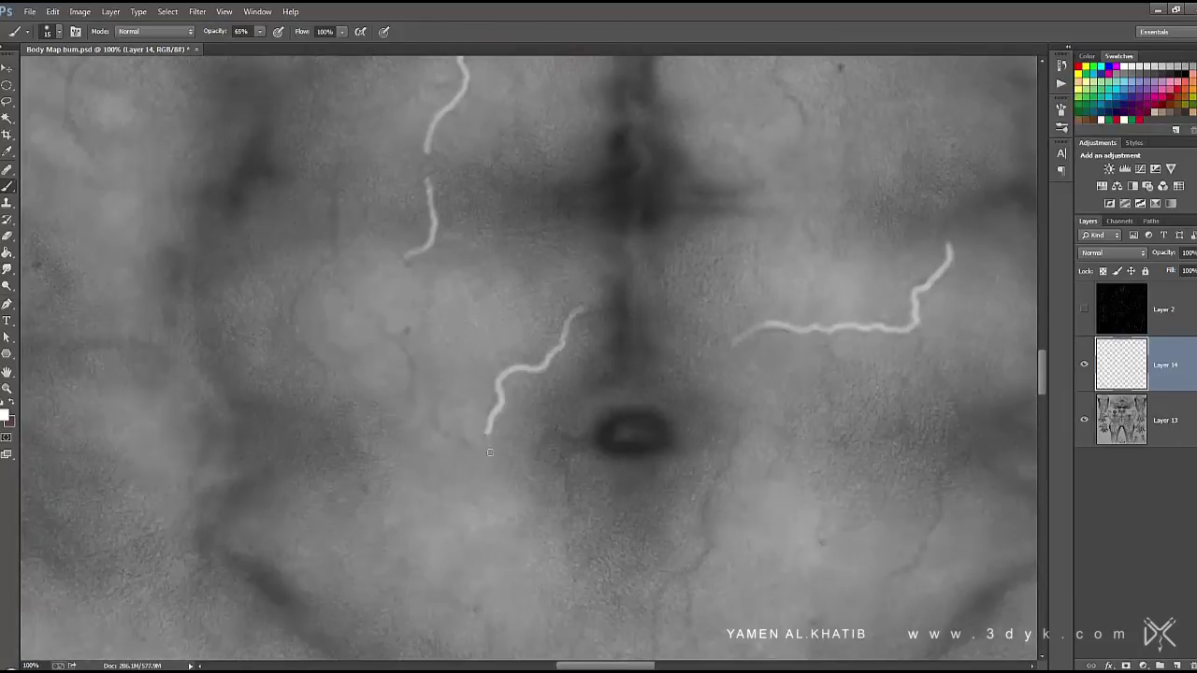
mouse_move(412, 370)
mouse_down()
mouse_move(577, 486)
mouse_move(496, 446)
mouse_up()
mouse_move(397, 251)
mouse_down()
mouse_move(436, 353)
mouse_move(346, 486)
mouse_up()
alt+scroll(301, 330, down, 3)
Select Layer 13, switch to the Clone Stamp tool, and zoom the face to 100%
mouse_move(353, 198)
mouse_down()
mouse_move(495, 395)
mouse_move(486, 467)
mouse_up()
key(alt+bracketleft)
key(ctrl+plus)
key(ctrl+plus)
key(s)
drag(428, 253, 459, 302)
key(ctrl+plus)
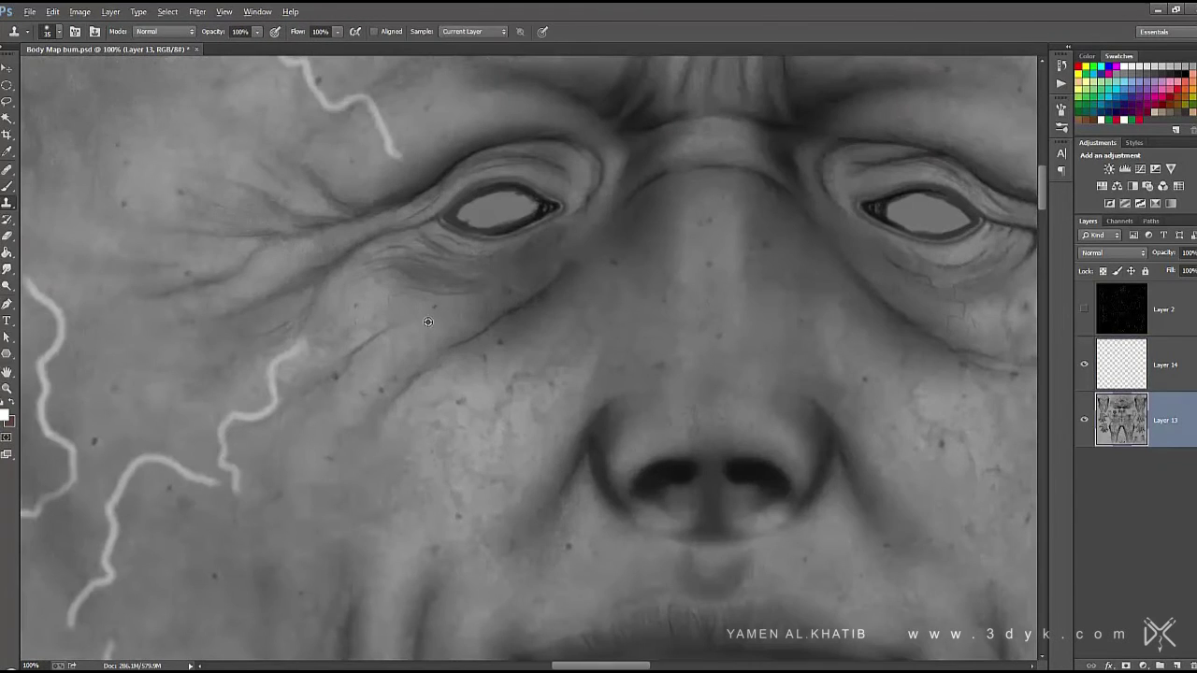
Pan across the eyes, nose, cheek, mouth and chin down to the shirt collar
scroll(477, 393, down, 2)
scroll(477, 392, left, 2)
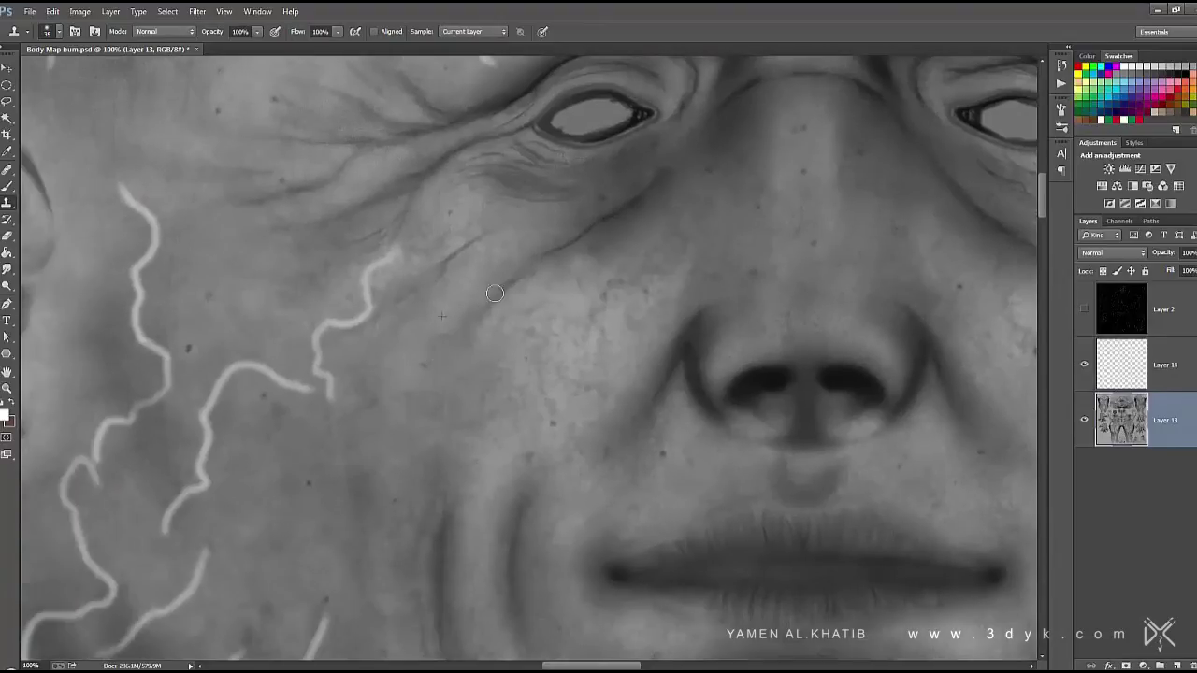
drag(541, 392, 365, 311)
drag(650, 166, 527, 253)
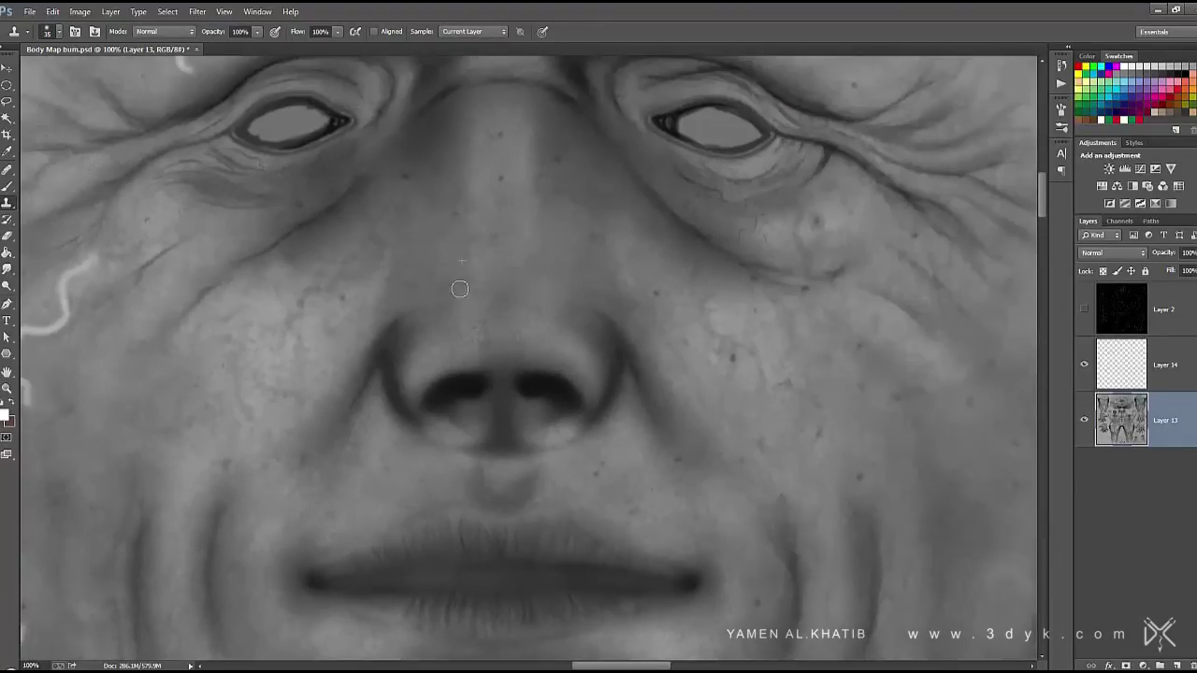
drag(609, 257, 329, 163)
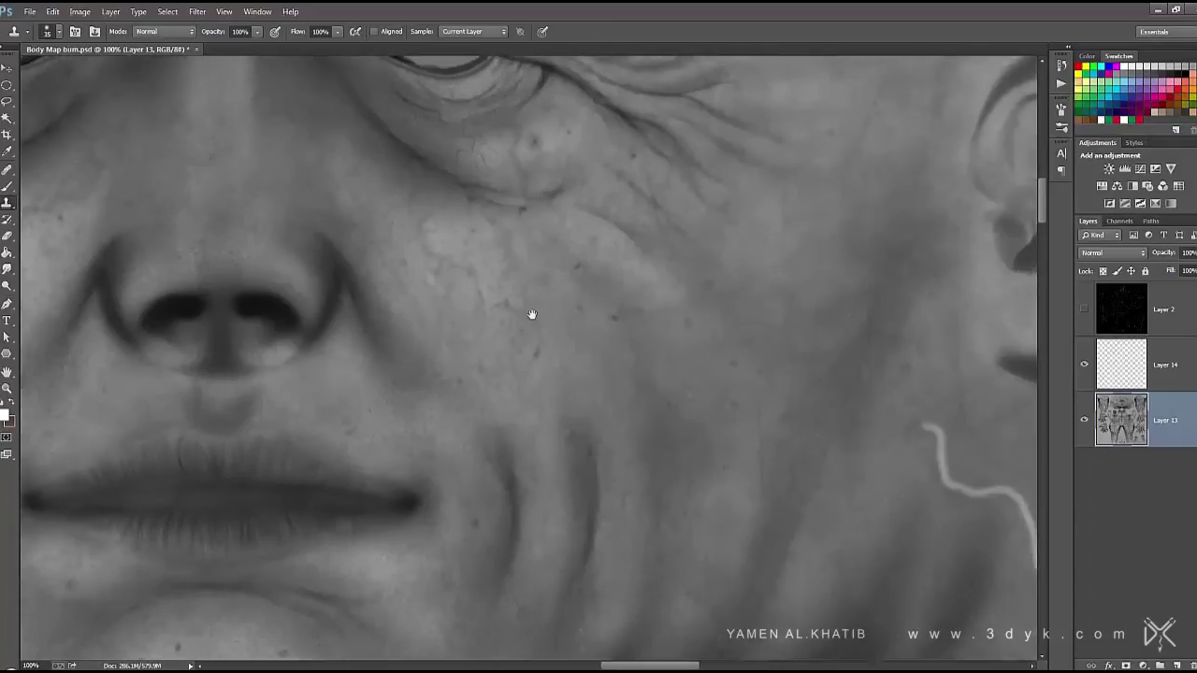
drag(532, 315, 457, 418)
drag(672, 478, 802, 310)
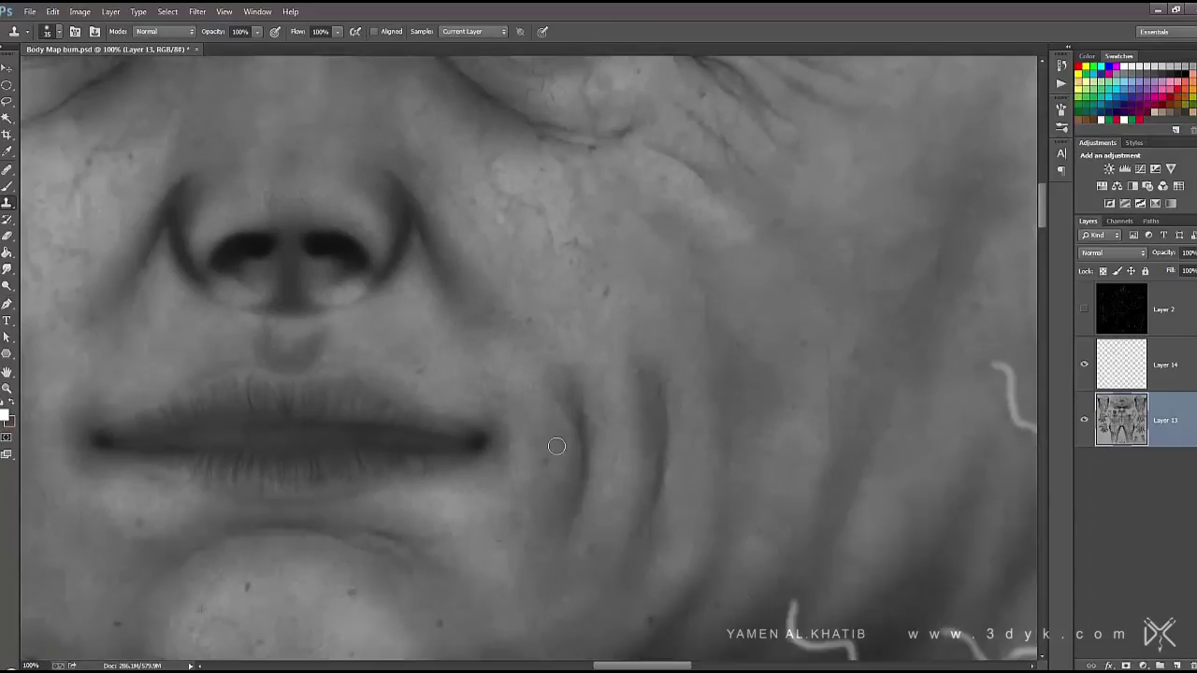
drag(246, 598, 423, 429)
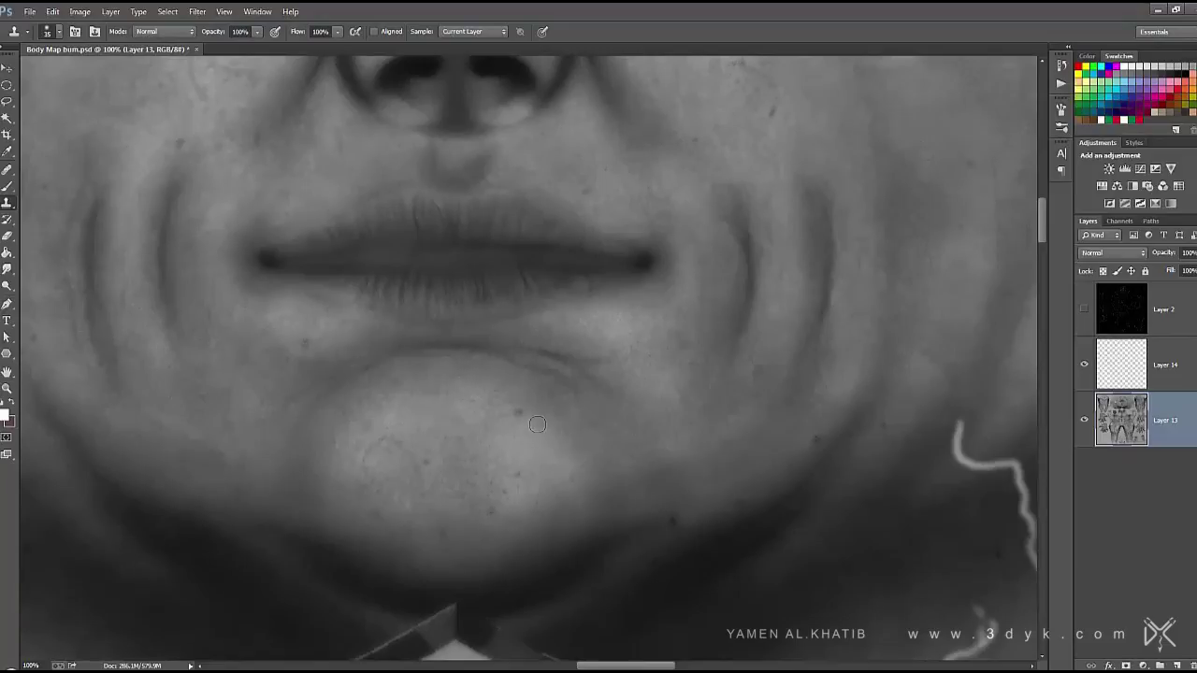
drag(538, 425, 439, 336)
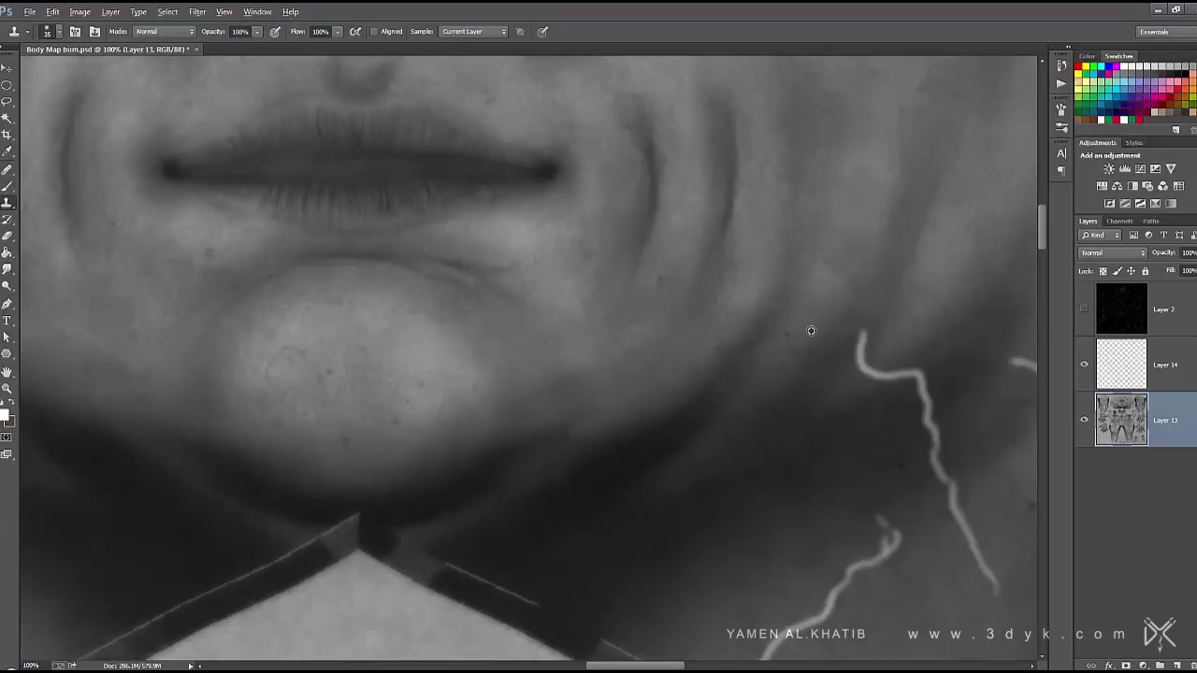
Pan back up over the eye, ear, both brows and the forehead
drag(811, 330, 361, 556)
drag(460, 56, 499, 328)
mouse_move(497, 201)
mouse_down()
mouse_move(469, 351)
mouse_move(489, 343)
mouse_up()
drag(393, 220, 433, 299)
drag(258, 258, 448, 319)
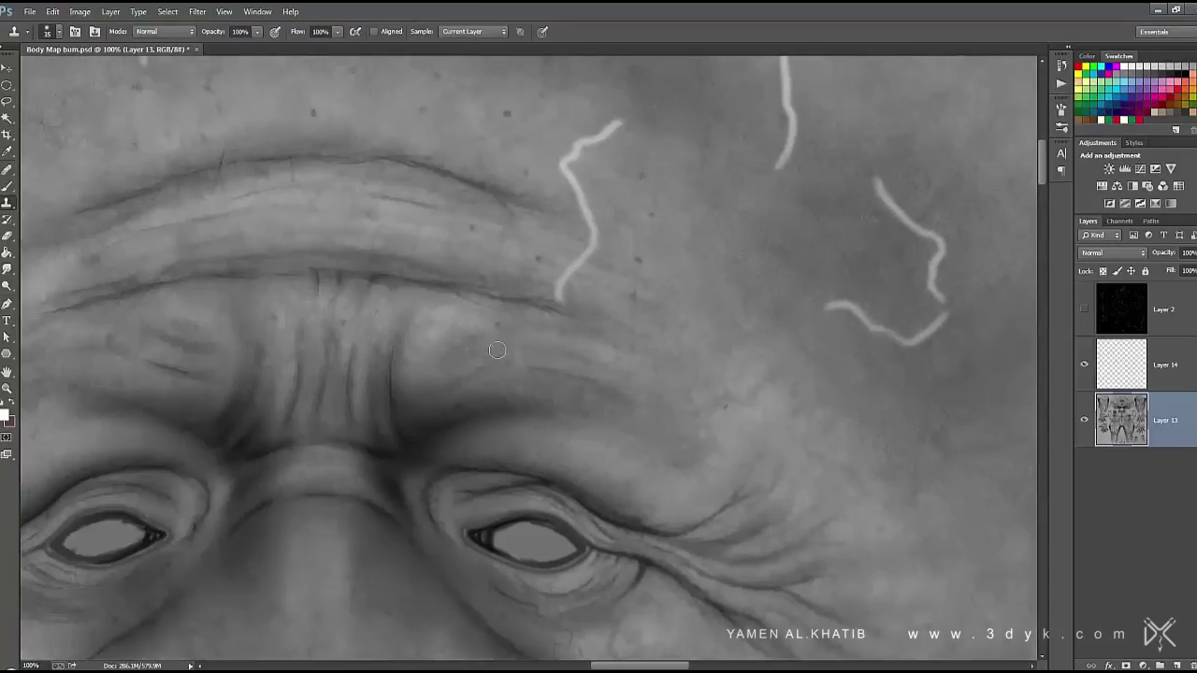
drag(538, 297, 759, 372)
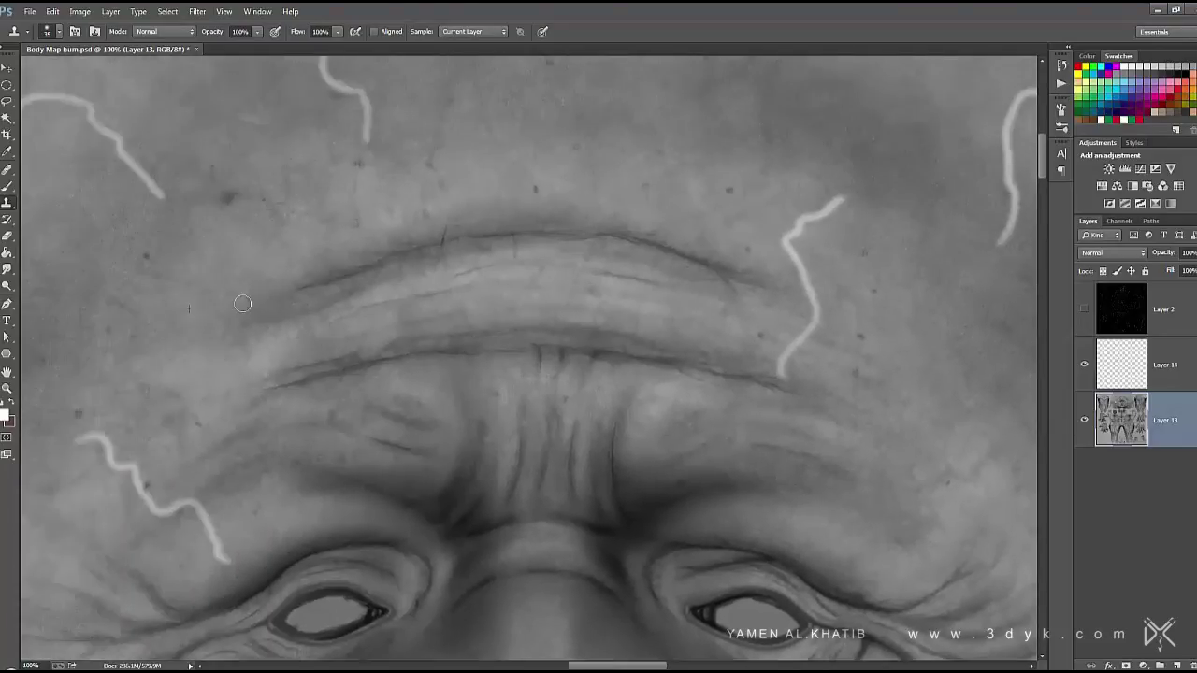
drag(223, 196, 316, 327)
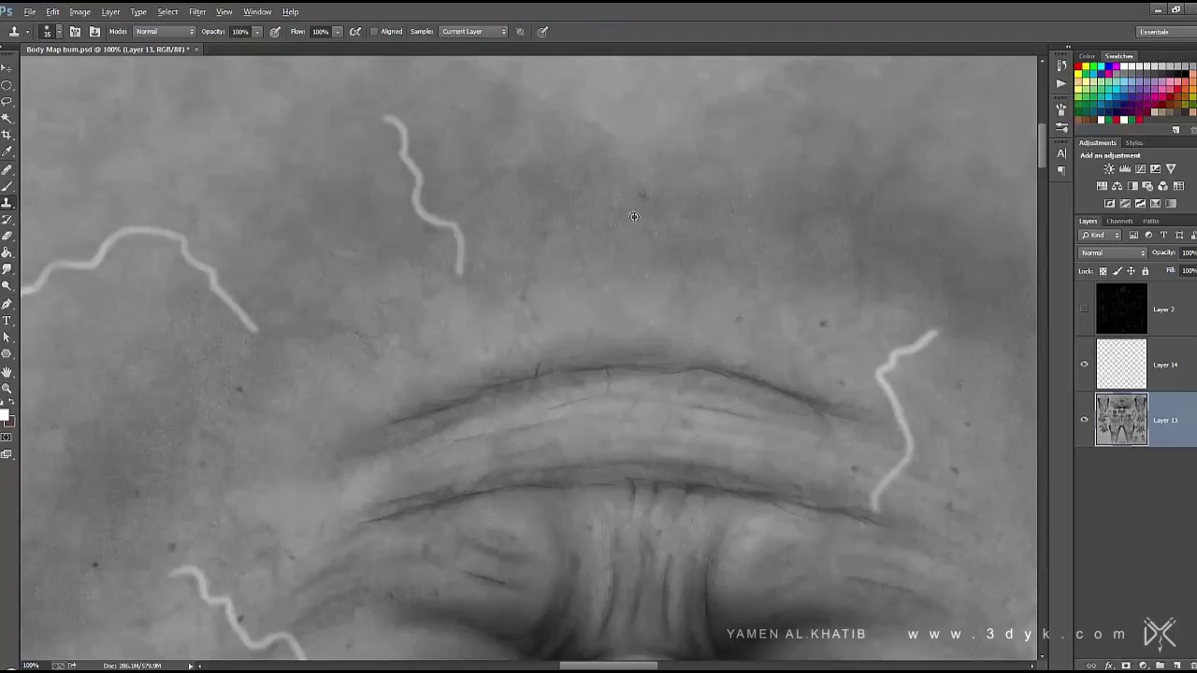
Pan down to the chin, collar and the cheek veins beside the mouth
scroll(570, 285, right, 5)
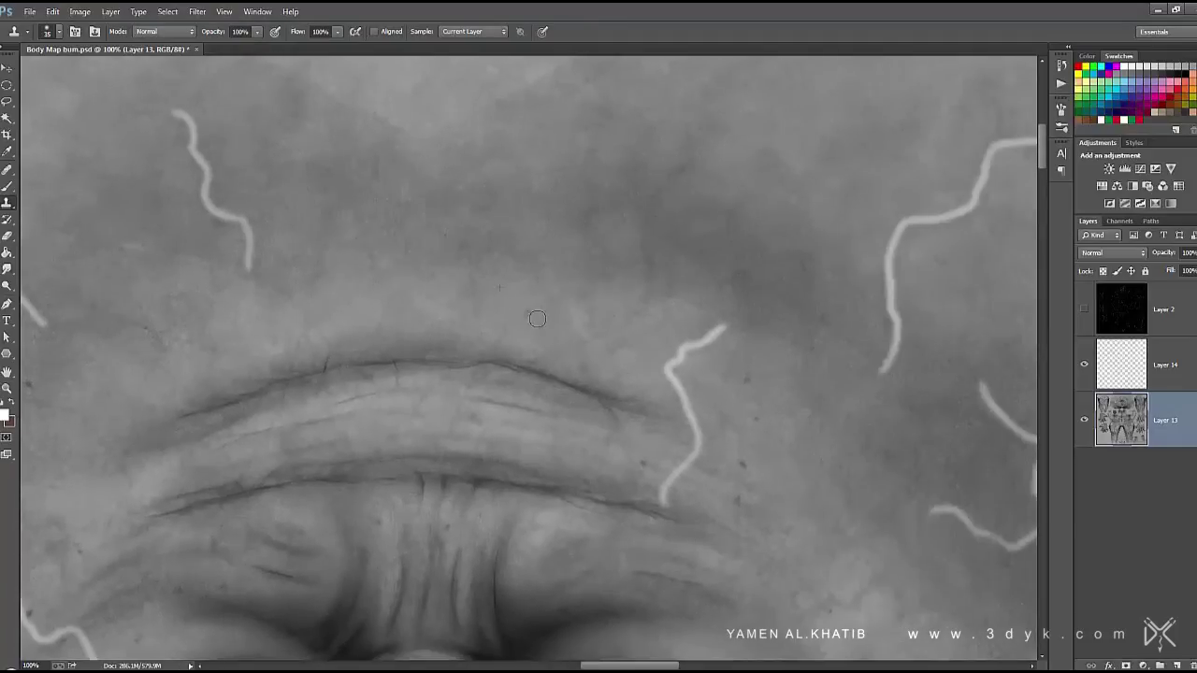
drag(748, 504, 578, 305)
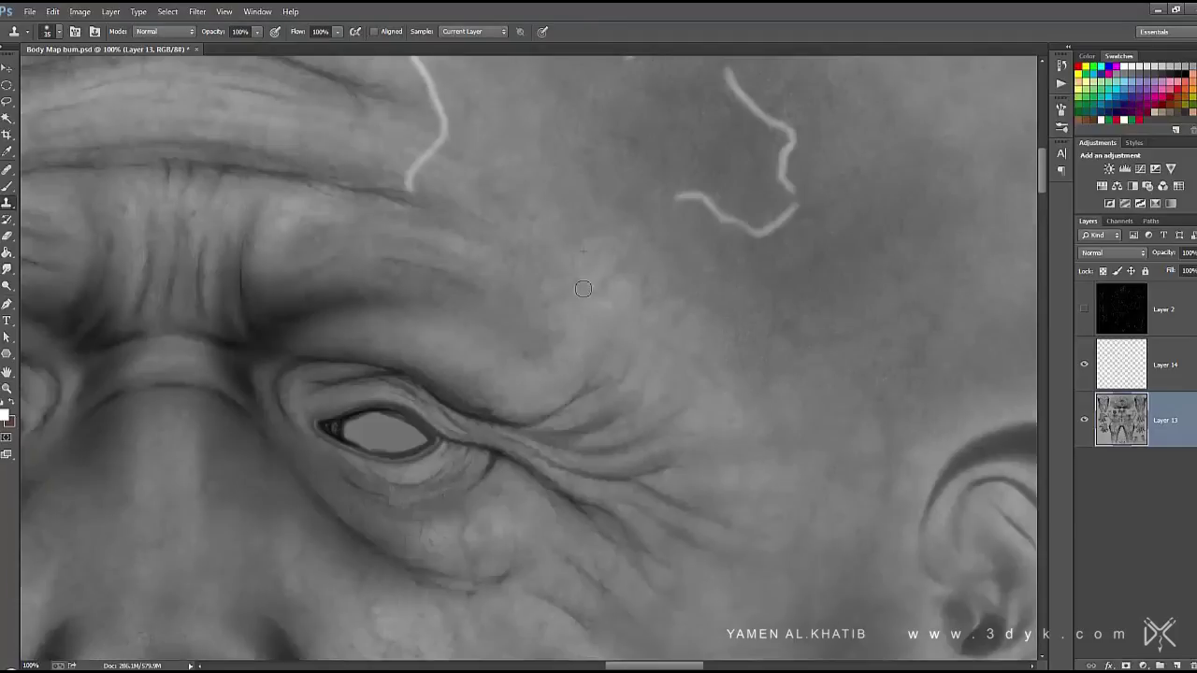
scroll(582, 289, down, 5)
drag(672, 494, 602, 299)
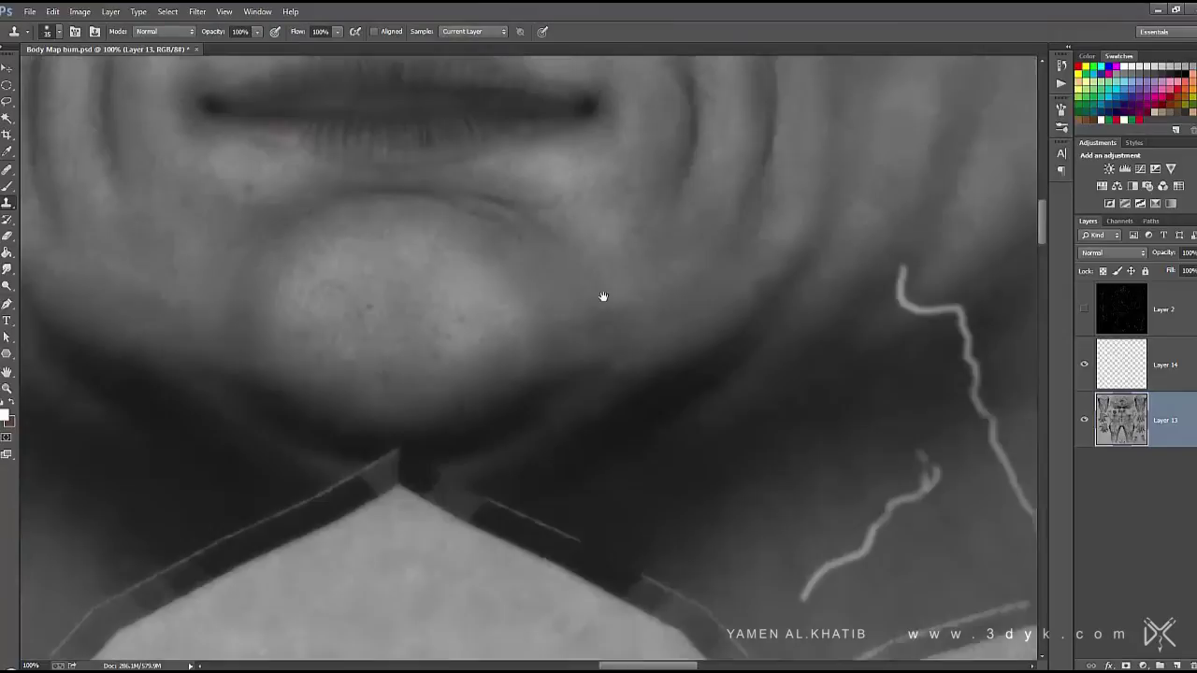
drag(476, 347, 618, 489)
drag(259, 67, 446, 320)
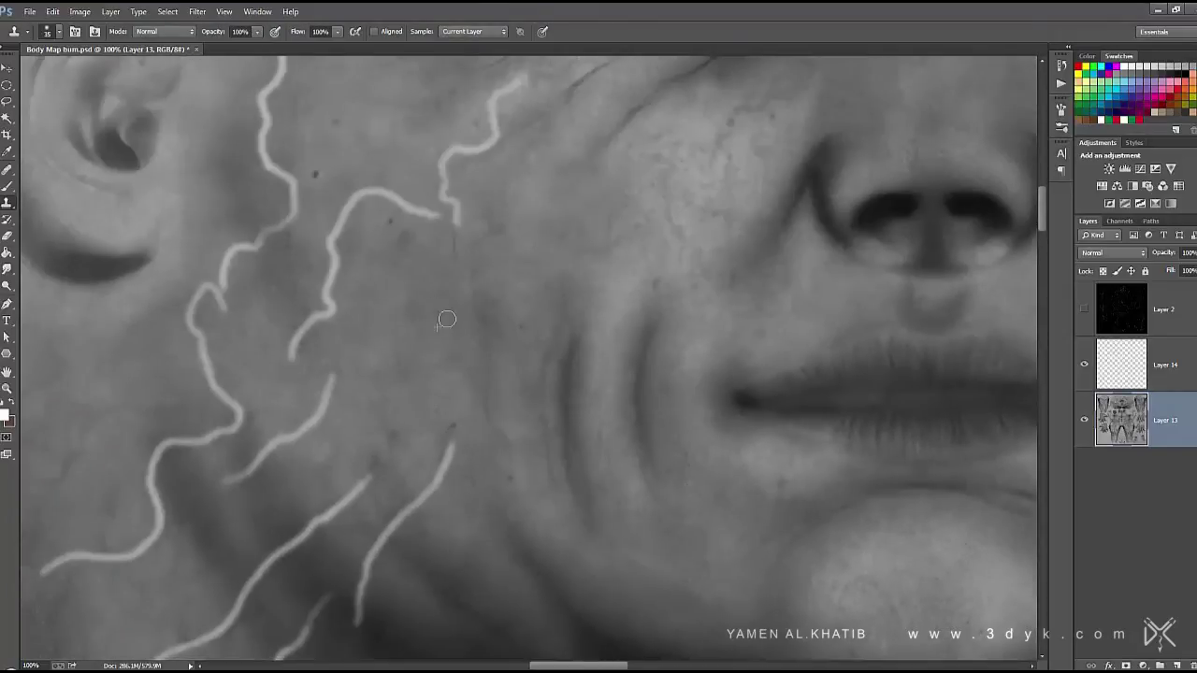
scroll(520, 318, down, 2)
scroll(566, 356, down, 3)
scroll(534, 441, left, 2)
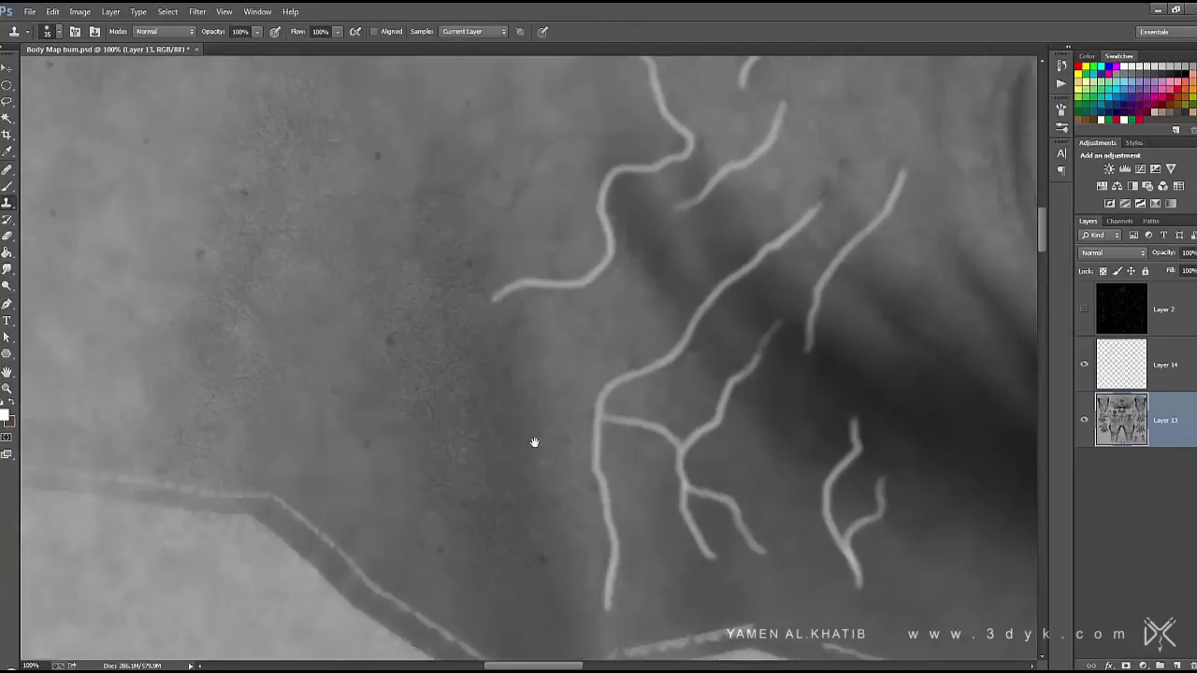
scroll(497, 291, down, 3)
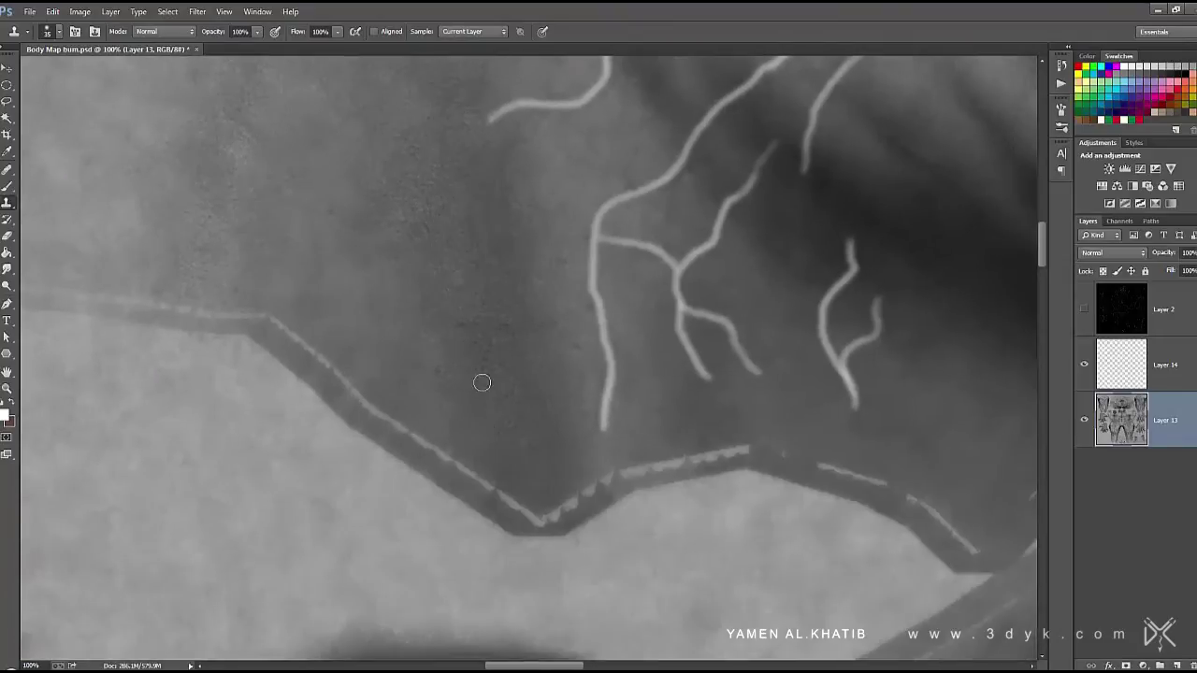
scroll(557, 271, up, 2)
scroll(421, 266, left, 3)
scroll(324, 222, up, 3)
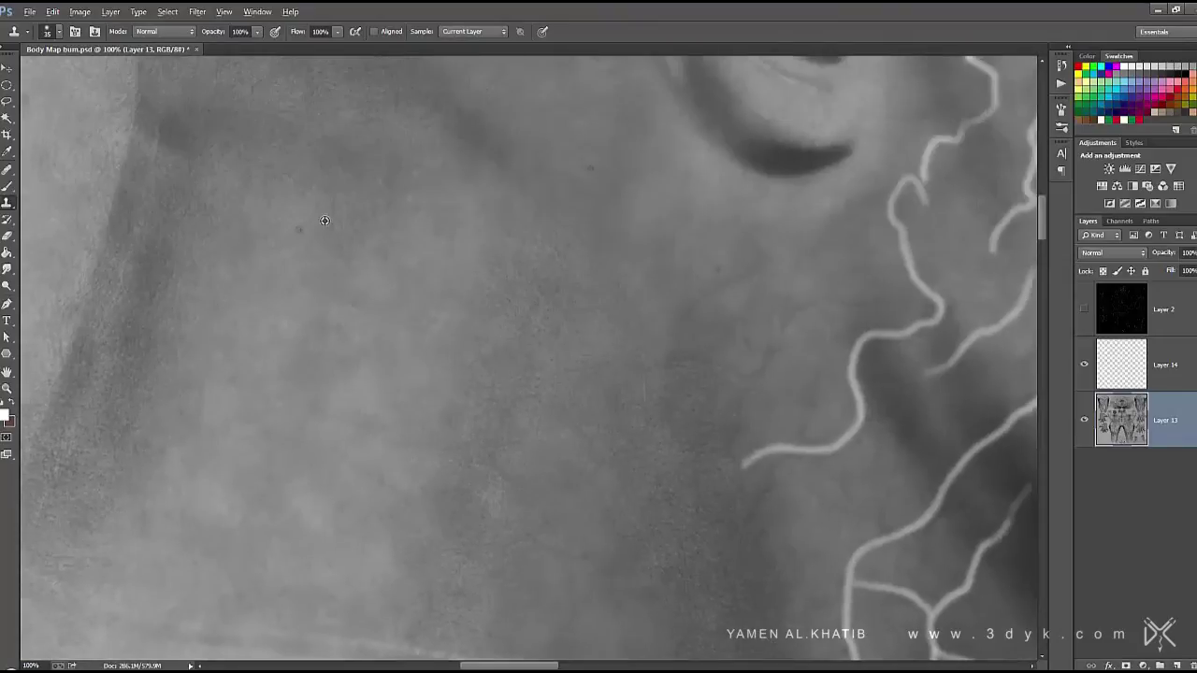
scroll(498, 316, up, 2)
scroll(467, 374, up, 3)
scroll(645, 204, right, 3)
Inspect the temple and eye, then scroll down over the neck
drag(645, 205, 578, 249)
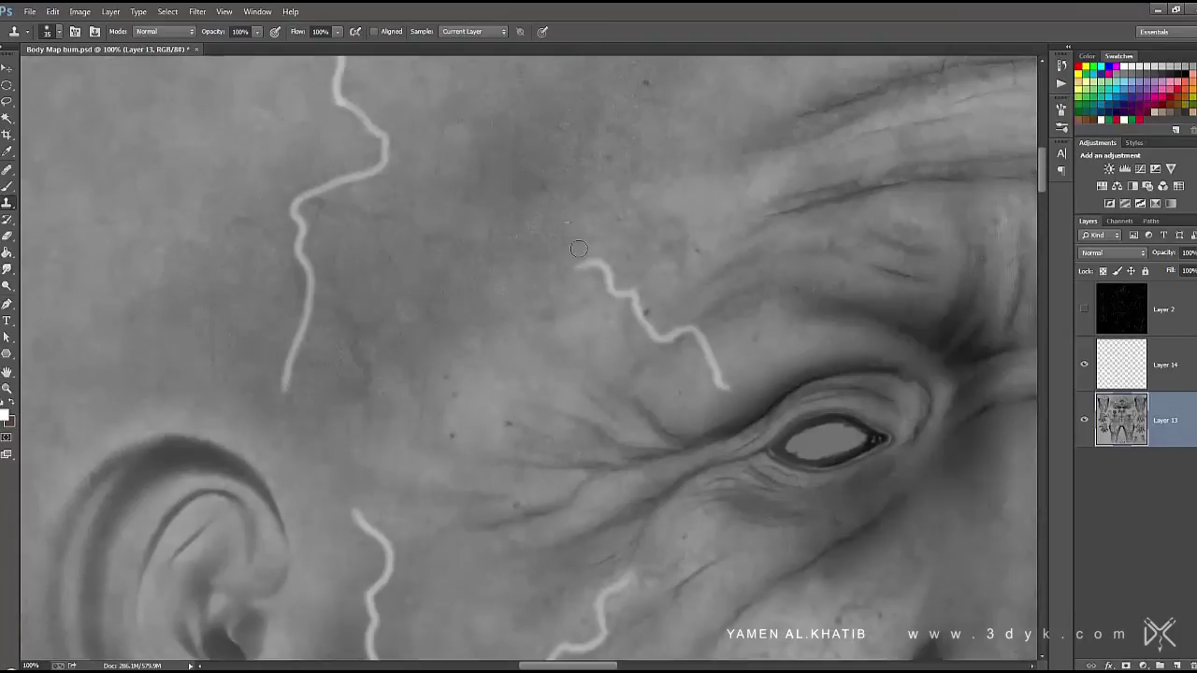
scroll(521, 289, up, 3)
scroll(522, 289, right, 2)
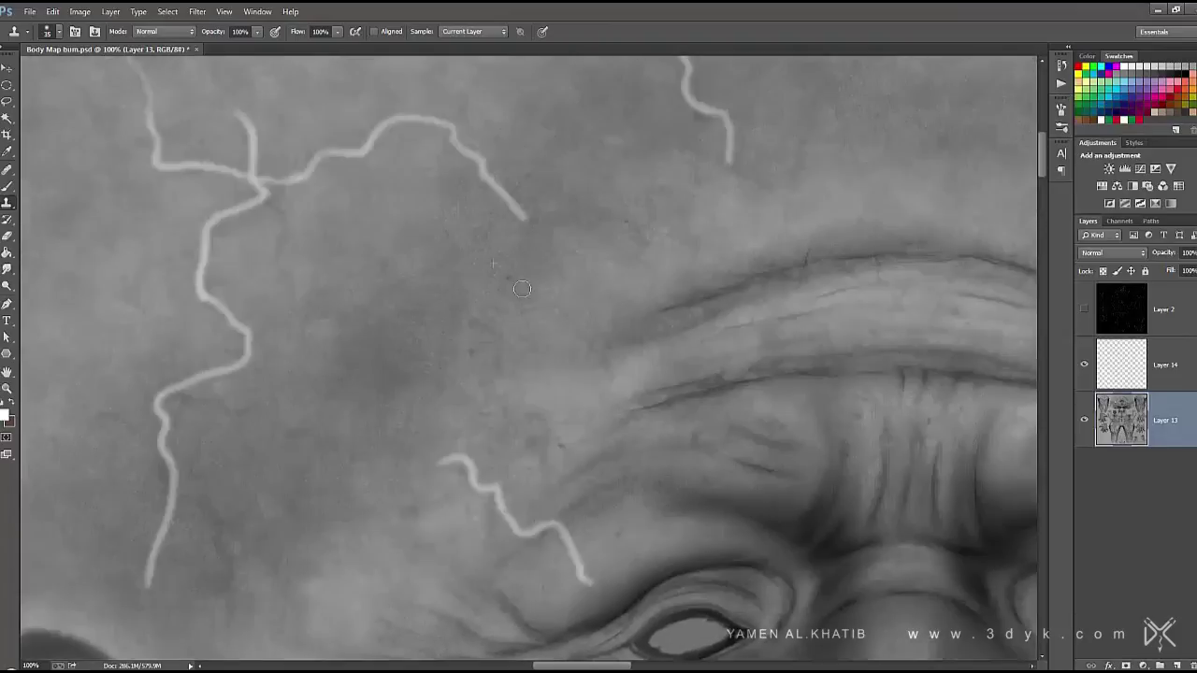
scroll(548, 315, down, 3)
scroll(725, 329, right, 3)
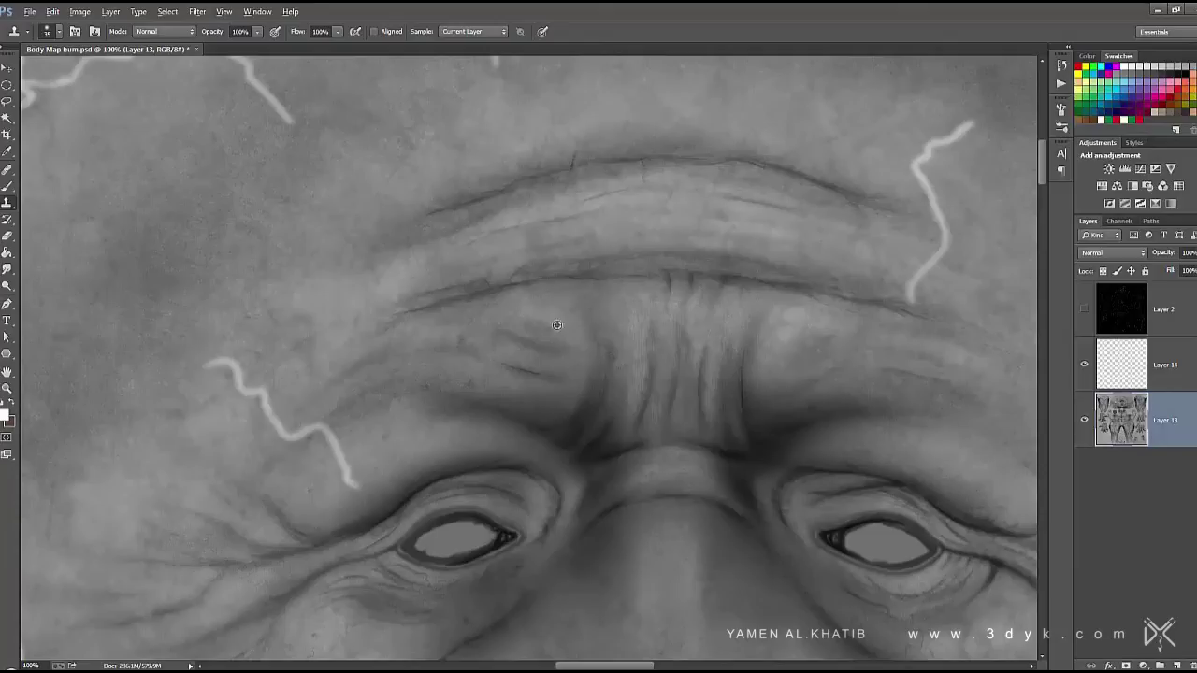
scroll(435, 396, up, 3)
scroll(436, 395, left, 3)
scroll(563, 277, down, 3)
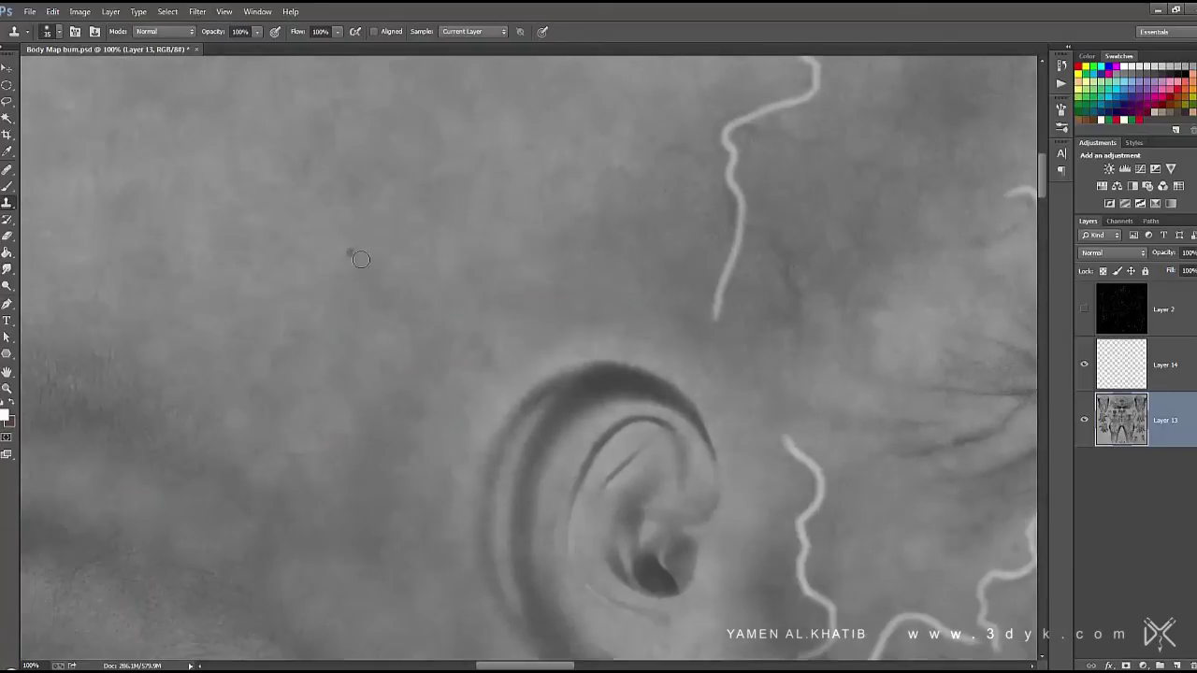
scroll(730, 343, down, 3)
scroll(730, 343, left, 2)
scroll(730, 343, down, 3)
scroll(730, 343, right, 3)
scroll(654, 374, down, 3)
scroll(654, 374, right, 4)
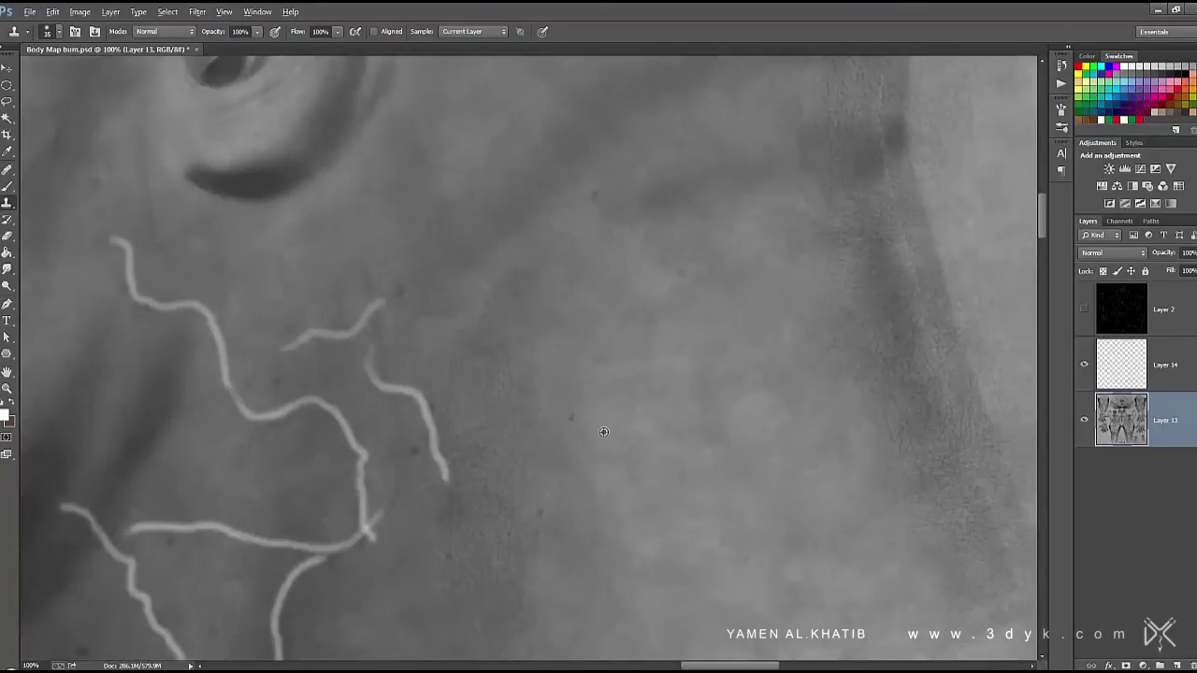
scroll(591, 399, down, 2)
scroll(591, 399, left, 1)
scroll(591, 399, up, 2)
scroll(591, 399, left, 2)
scroll(552, 356, down, 3)
scroll(553, 355, left, 3)
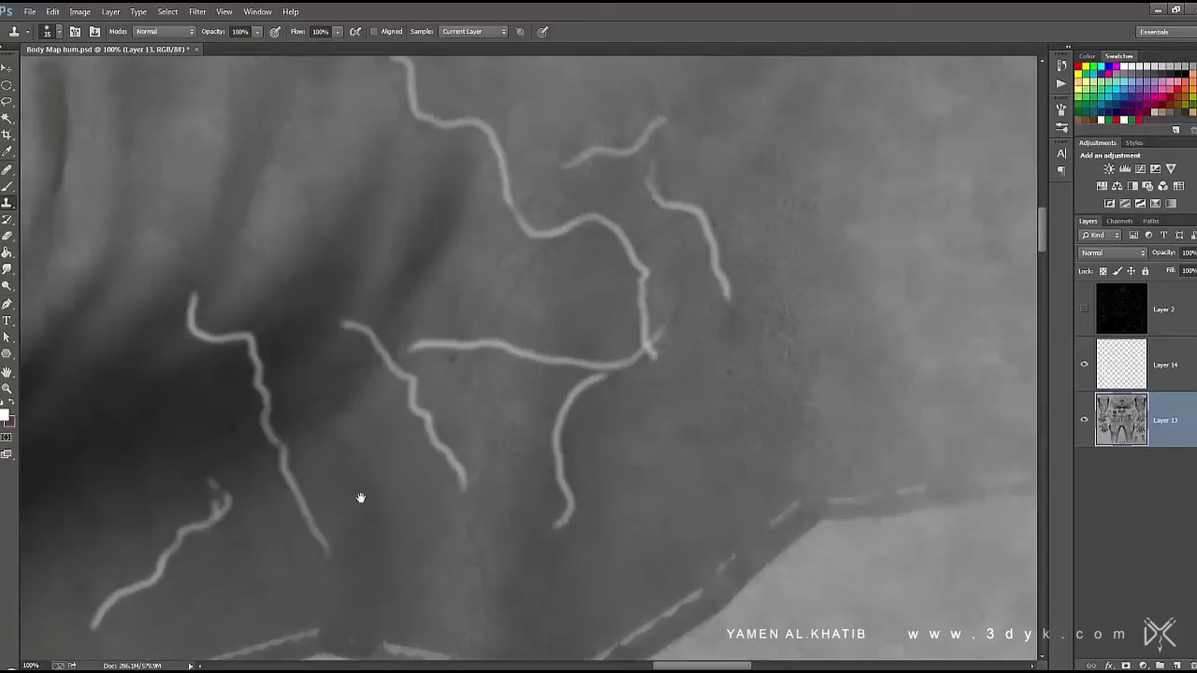
scroll(360, 498, down, 2)
scroll(360, 498, left, 3)
scroll(595, 301, down, 5)
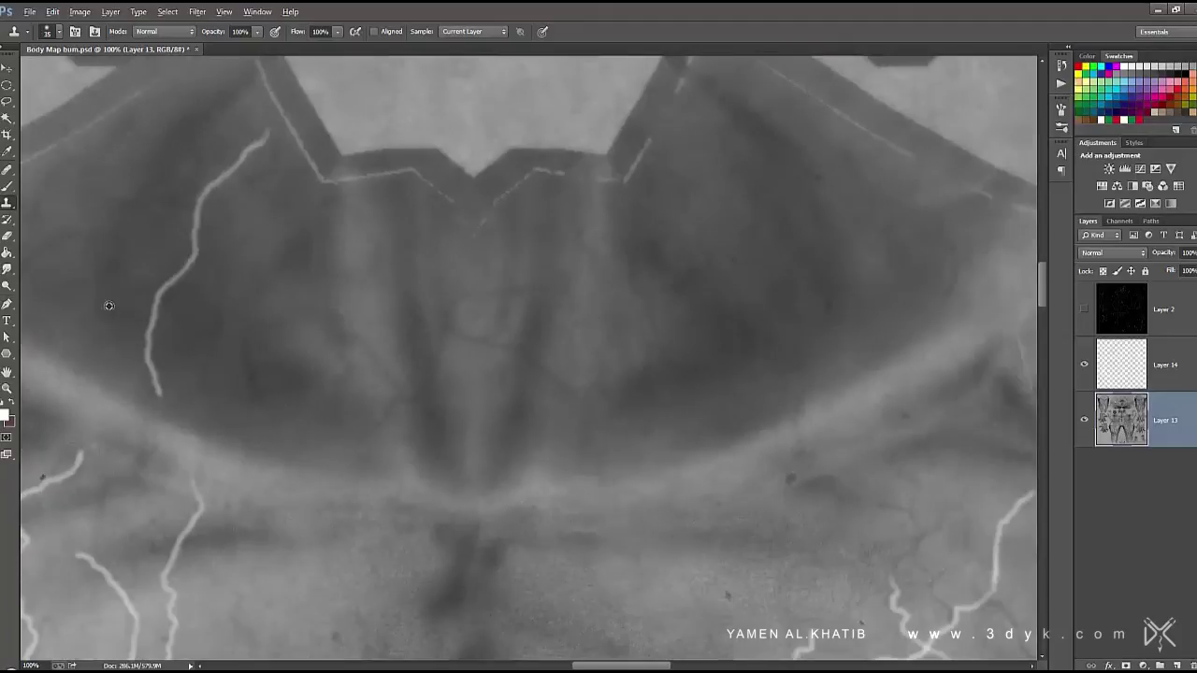
Pan down over the chest veins and across the abdomen at full size
scroll(810, 316, down, 3)
scroll(811, 316, right, 3)
scroll(553, 318, down, 2)
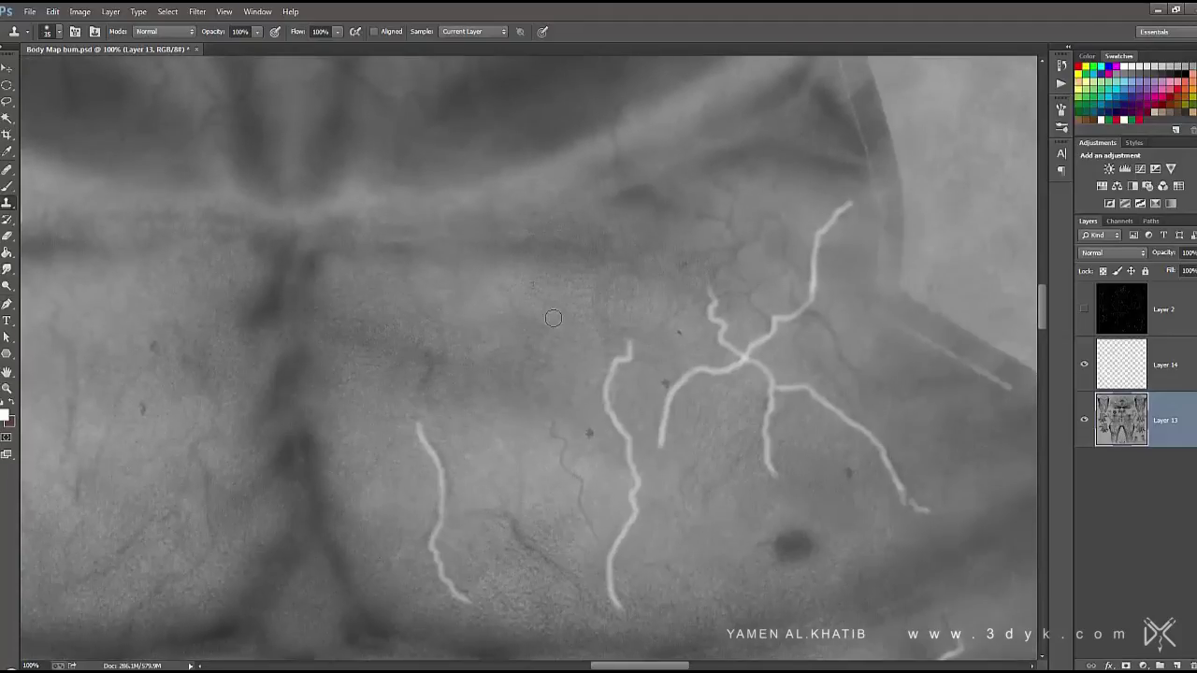
drag(865, 488, 650, 292)
drag(376, 367, 670, 395)
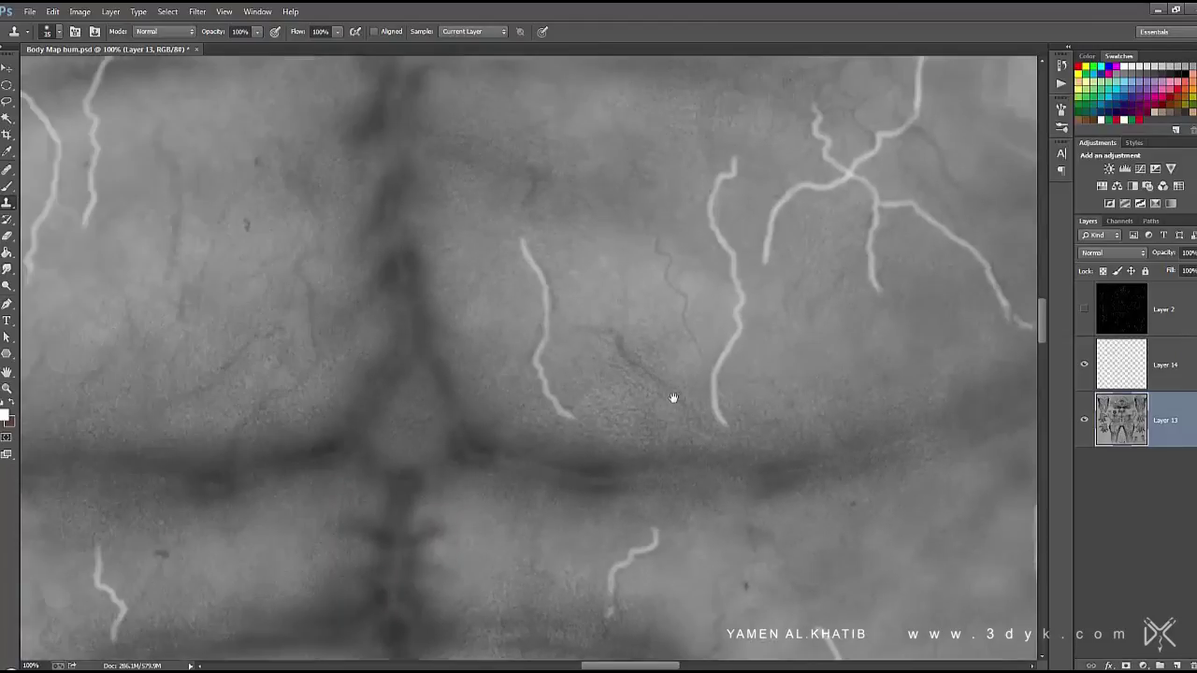
mouse_move(667, 308)
mouse_down()
mouse_move(769, 400)
mouse_move(436, 480)
mouse_up()
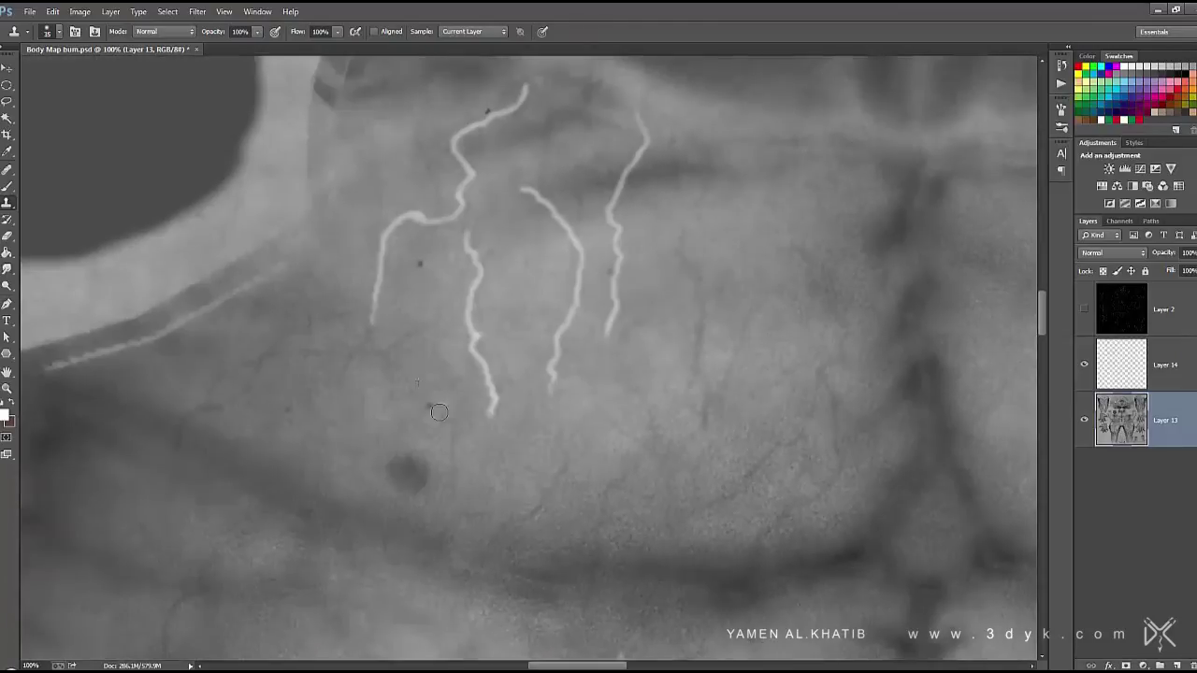
scroll(319, 358, up, 4)
scroll(392, 318, right, 3)
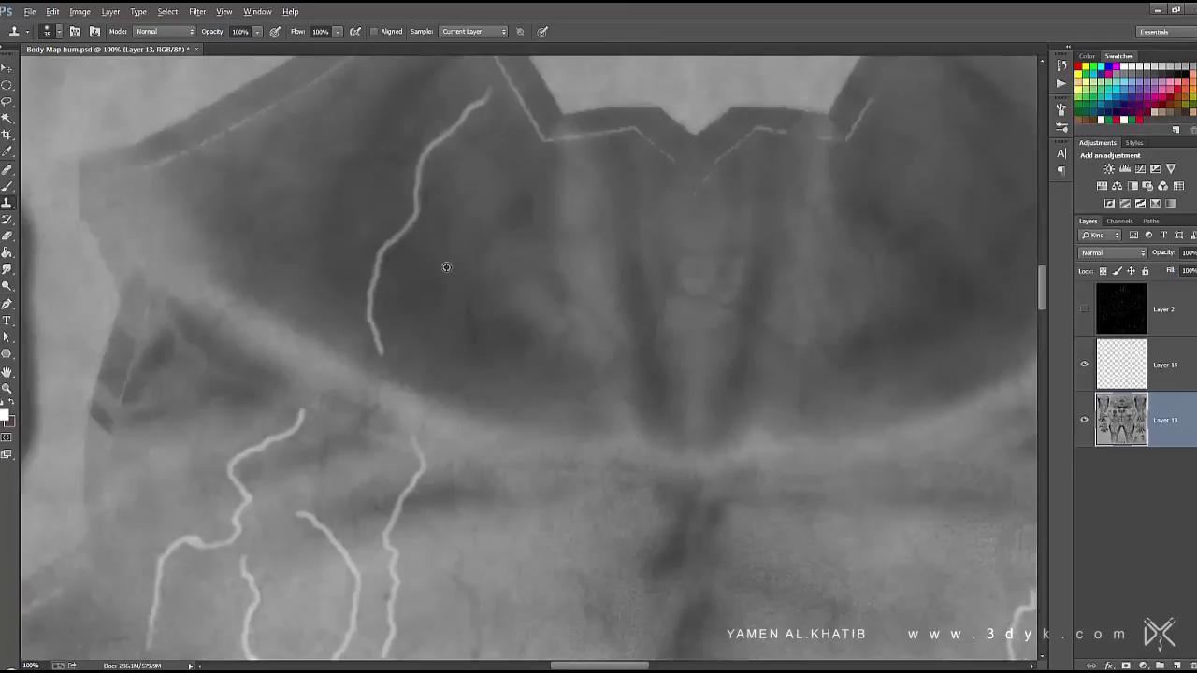
scroll(528, 317, right, 3)
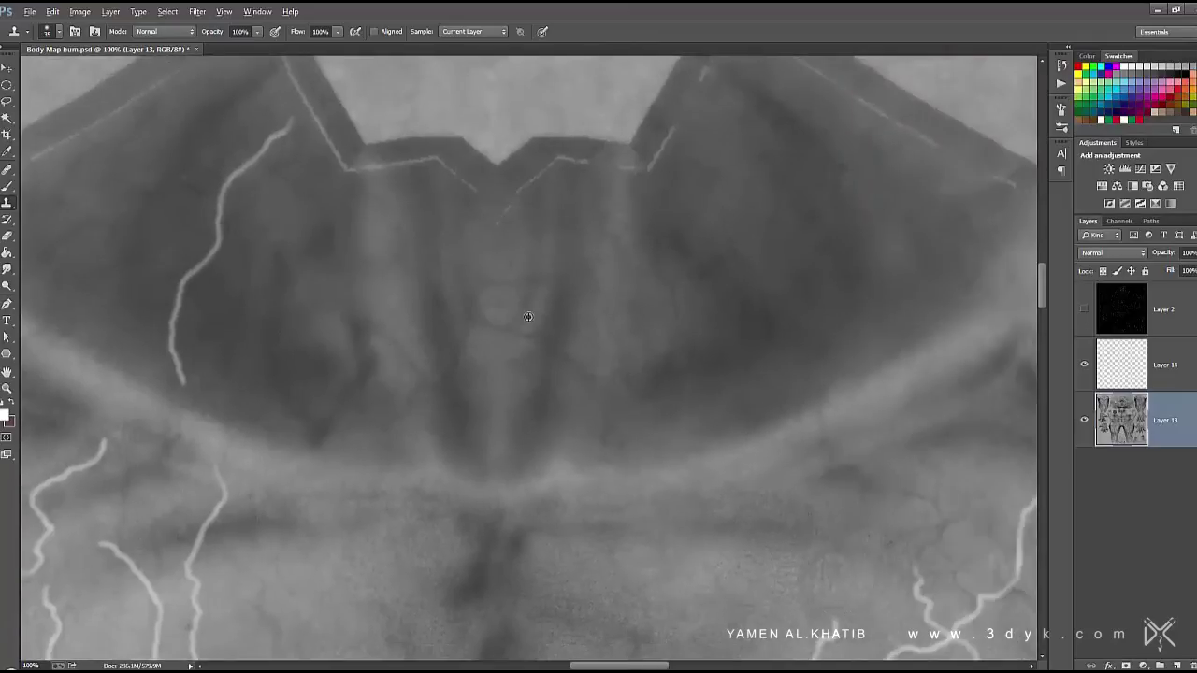
scroll(414, 287, left, 3)
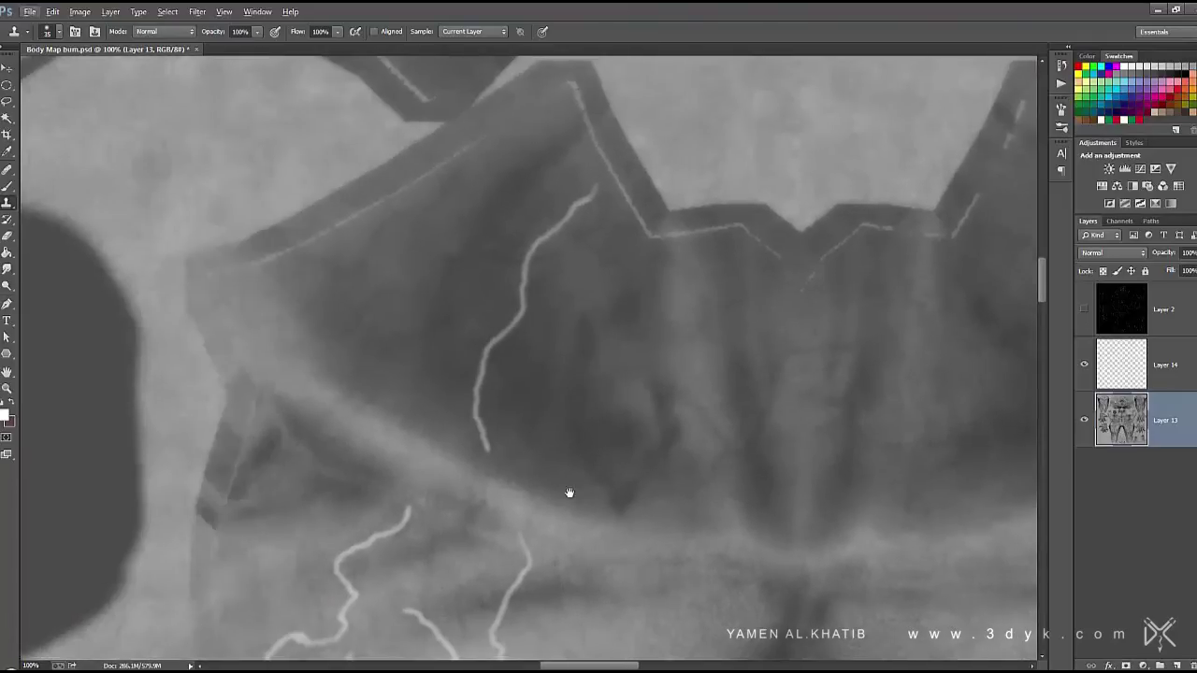
scroll(422, 301, down, 5)
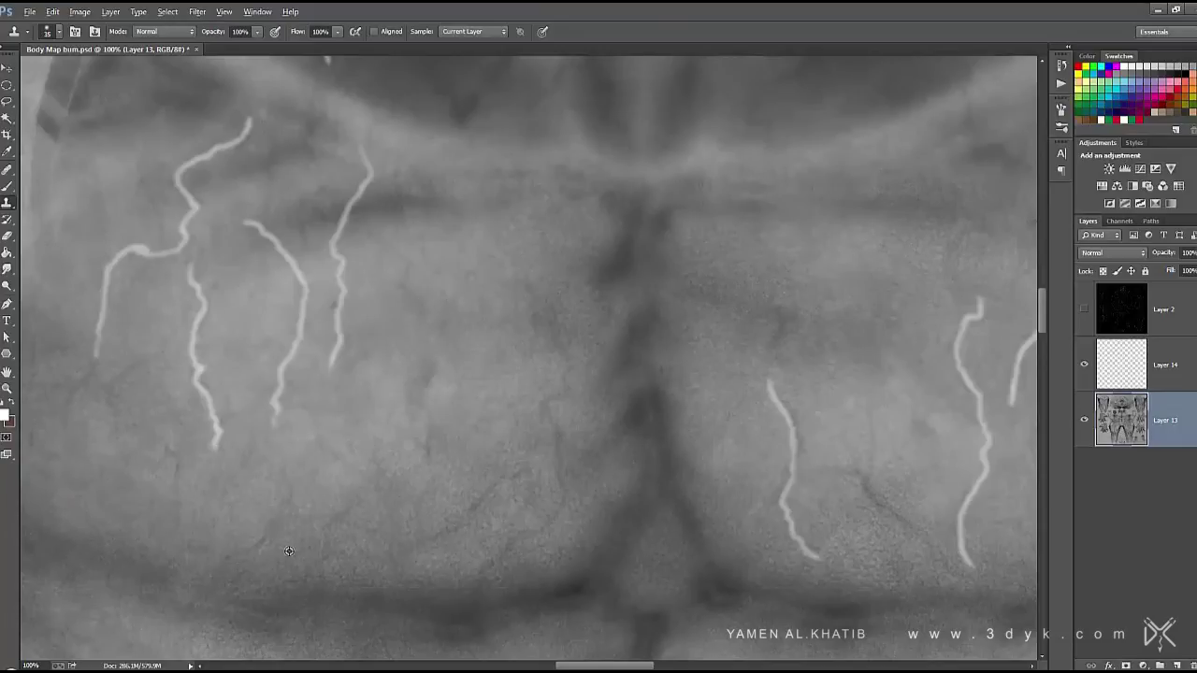
scroll(318, 477, left, 3)
scroll(360, 379, down, 2)
scroll(690, 406, down, 2)
scroll(690, 407, right, 4)
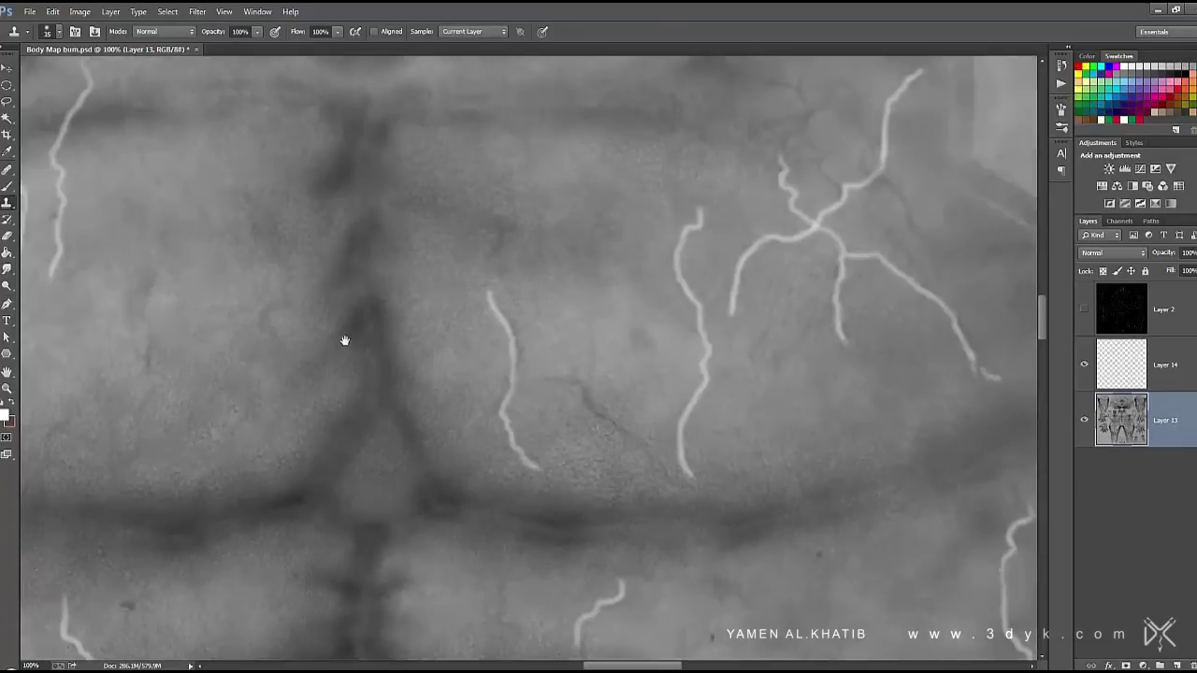
scroll(509, 406, left, 3)
scroll(508, 405, right, 5)
scroll(509, 405, down, 1)
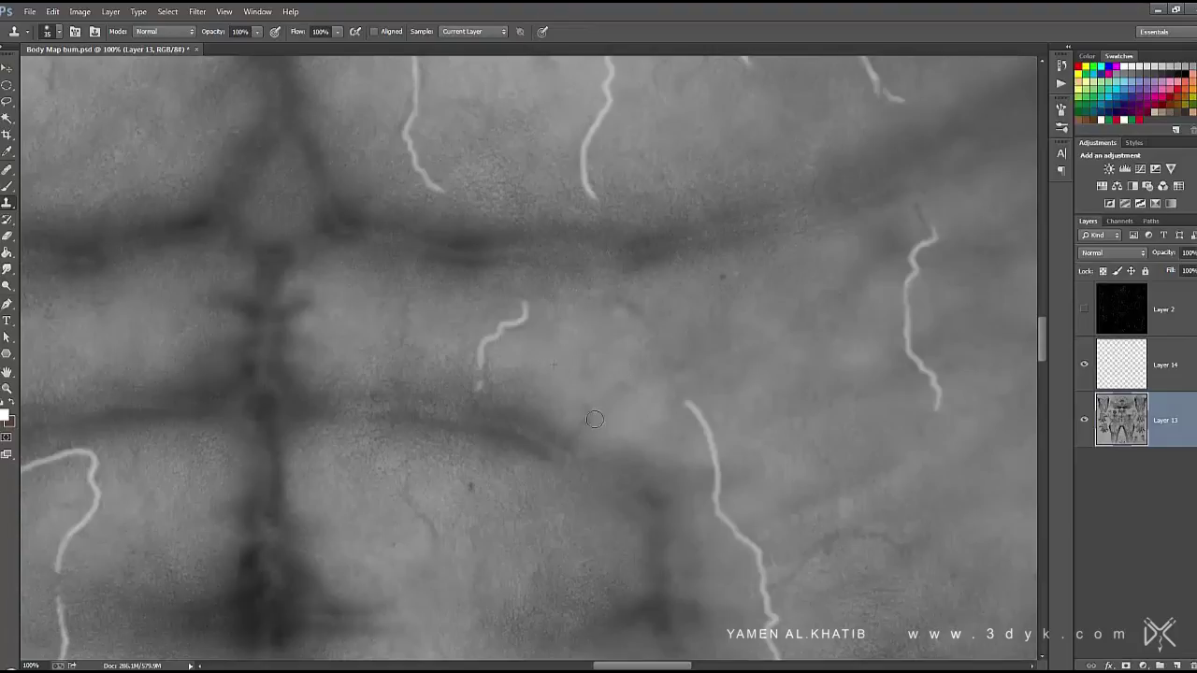
scroll(593, 430, right, 1)
scroll(593, 430, down, 1)
scroll(592, 431, left, 1)
scroll(485, 374, left, 4)
scroll(485, 374, down, 1)
scroll(572, 430, left, 2)
scroll(571, 430, up, 1)
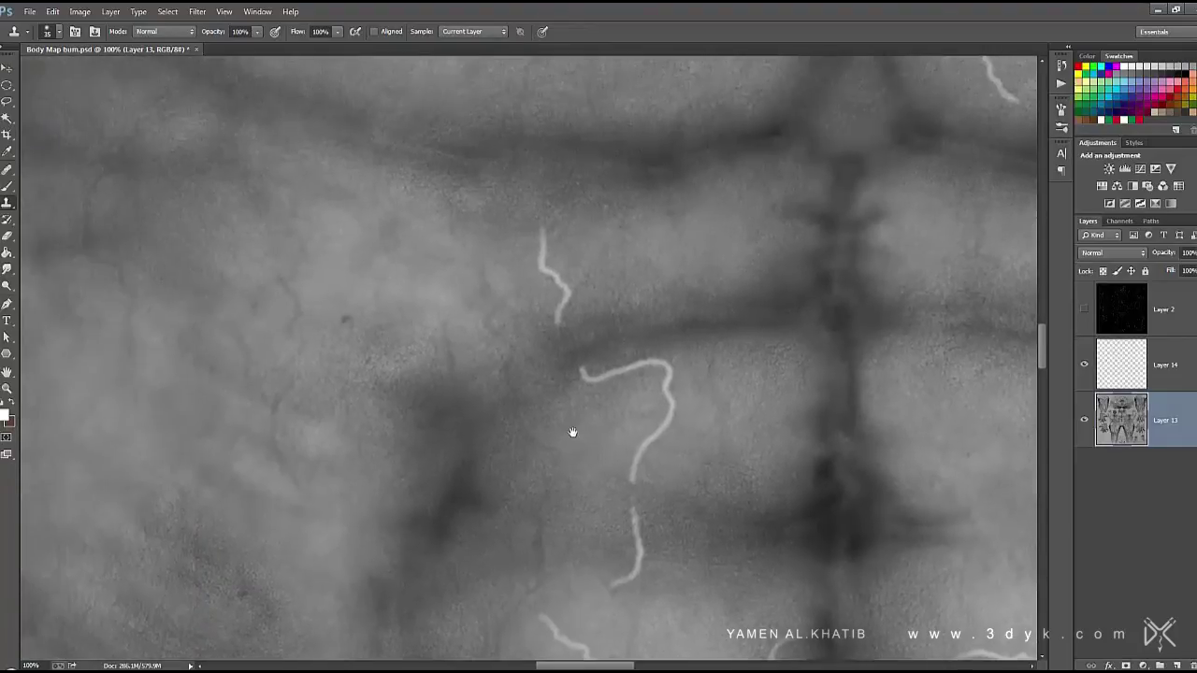
scroll(406, 283, left, 3)
scroll(407, 283, up, 1)
scroll(497, 340, left, 2)
scroll(496, 339, down, 1)
scroll(329, 253, down, 2)
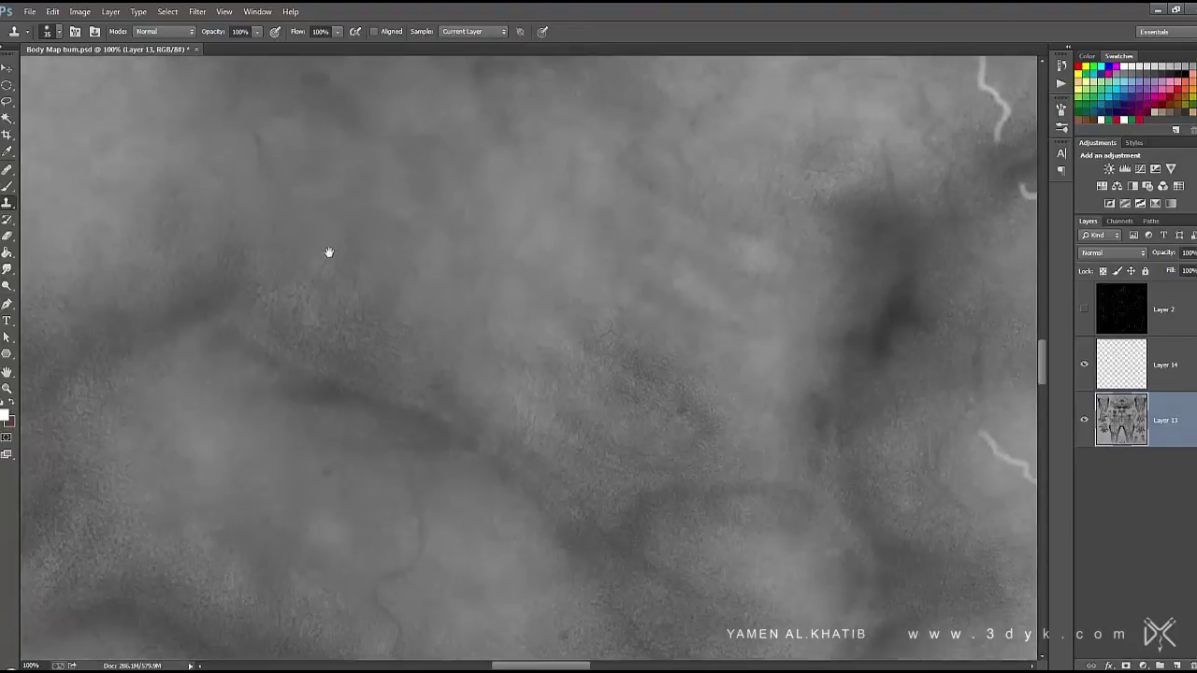
scroll(374, 224, up, 2)
scroll(436, 542, right, 4)
scroll(436, 542, down, 1)
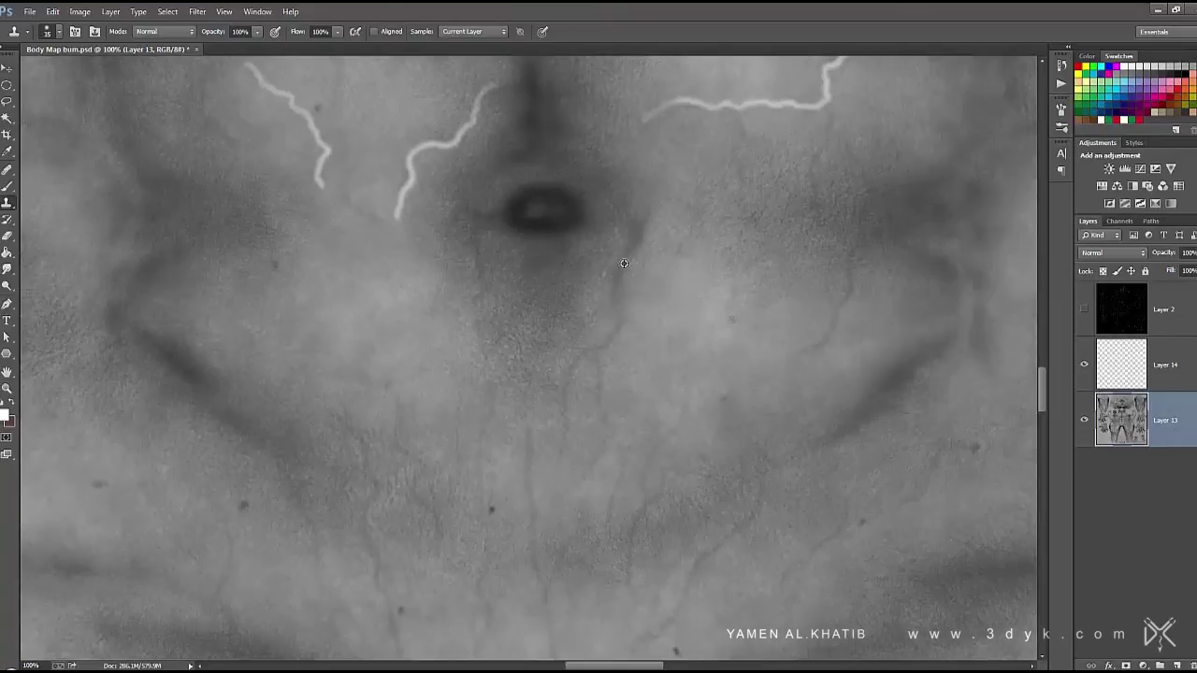
scroll(549, 456, right, 2)
scroll(568, 396, left, 1)
Clone-stamp over a small dark vein on the abdomen, then make Layer 14 active
scroll(568, 396, down, 2)
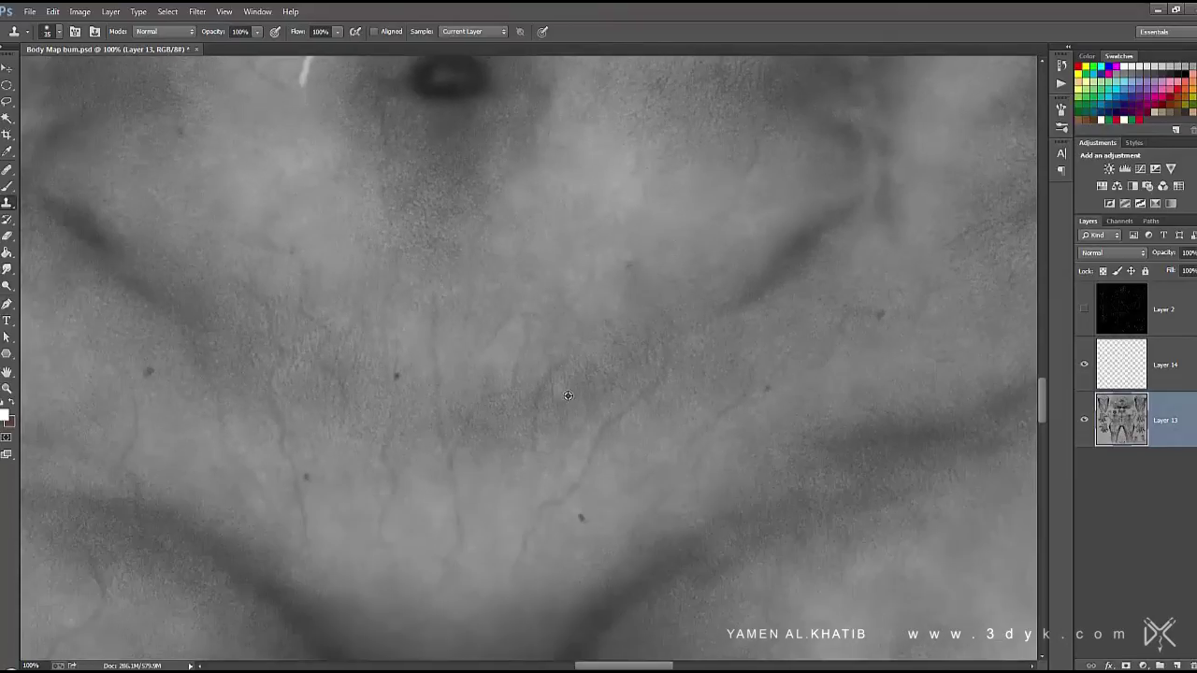
drag(669, 401, 599, 508)
scroll(524, 496, left, 2)
scroll(551, 448, down, 1)
scroll(473, 418, up, 1)
scroll(473, 406, left, 1)
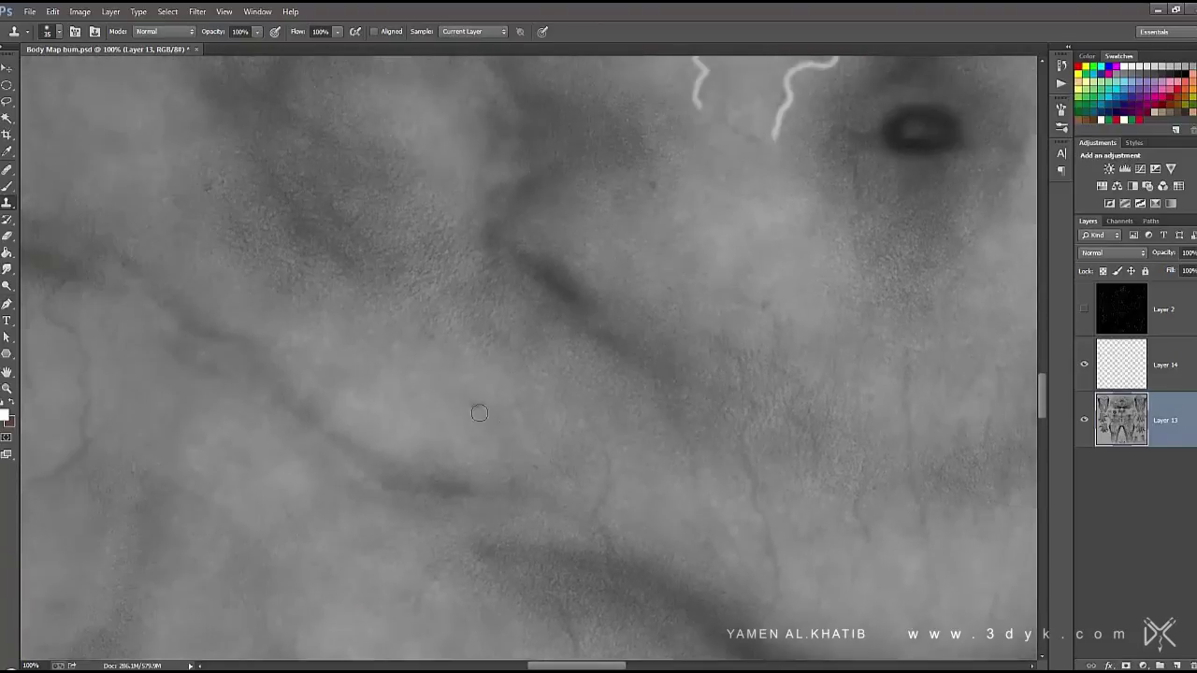
scroll(476, 382, left, 1)
scroll(476, 383, up, 1)
scroll(311, 363, right, 1)
scroll(310, 363, up, 2)
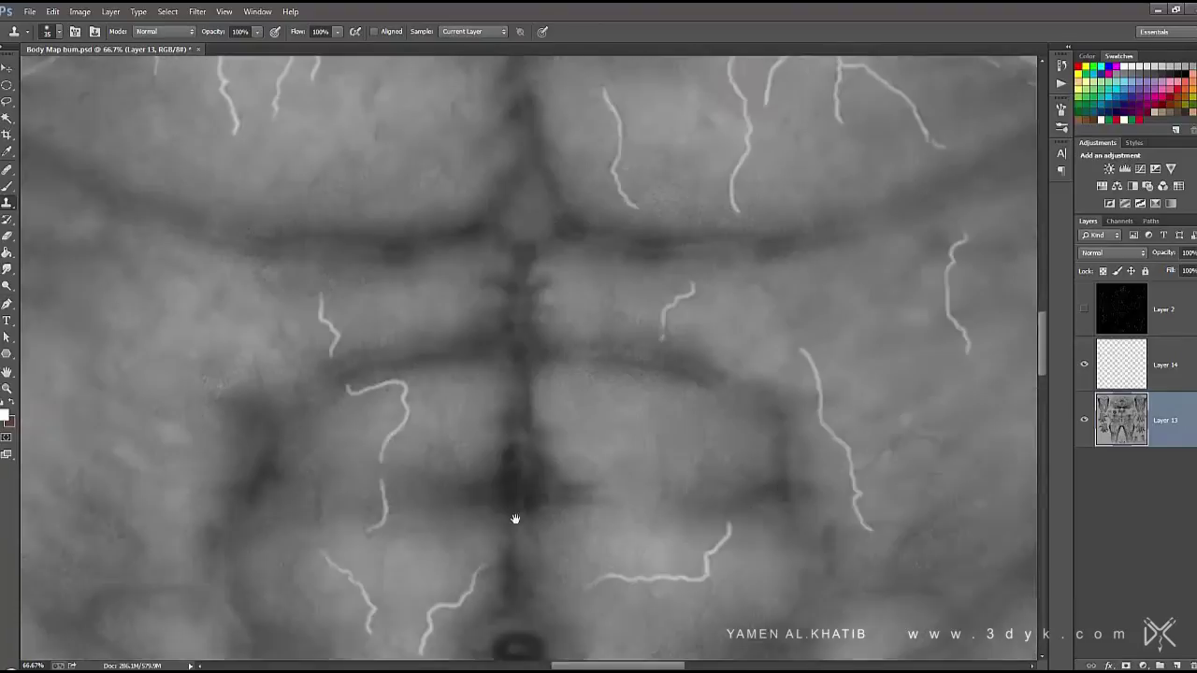
alt+scroll(515, 518, down, 1)
click(1164, 365)
Pick a soft brush tip at 100% opacity and make Layer 13 active
alt+scroll(479, 254, down, 1)
scroll(380, 347, right, 2)
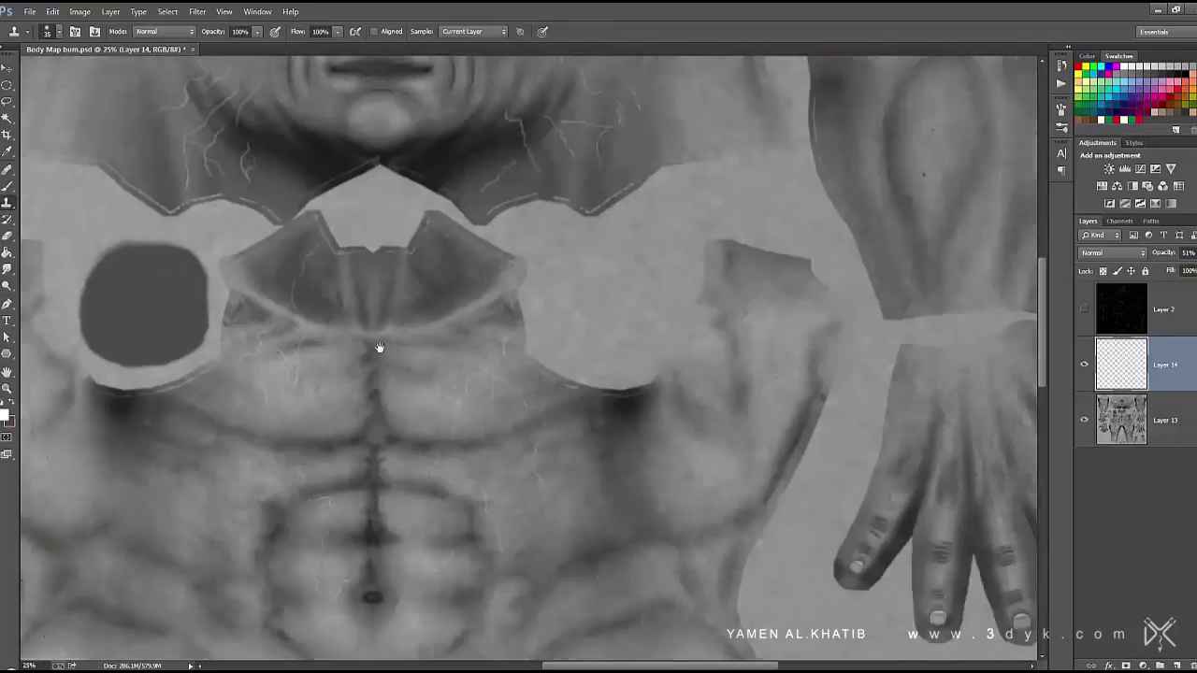
alt+scroll(156, 187, up, 2)
alt+scroll(449, 278, up, 2)
key(b)
right_click(428, 260)
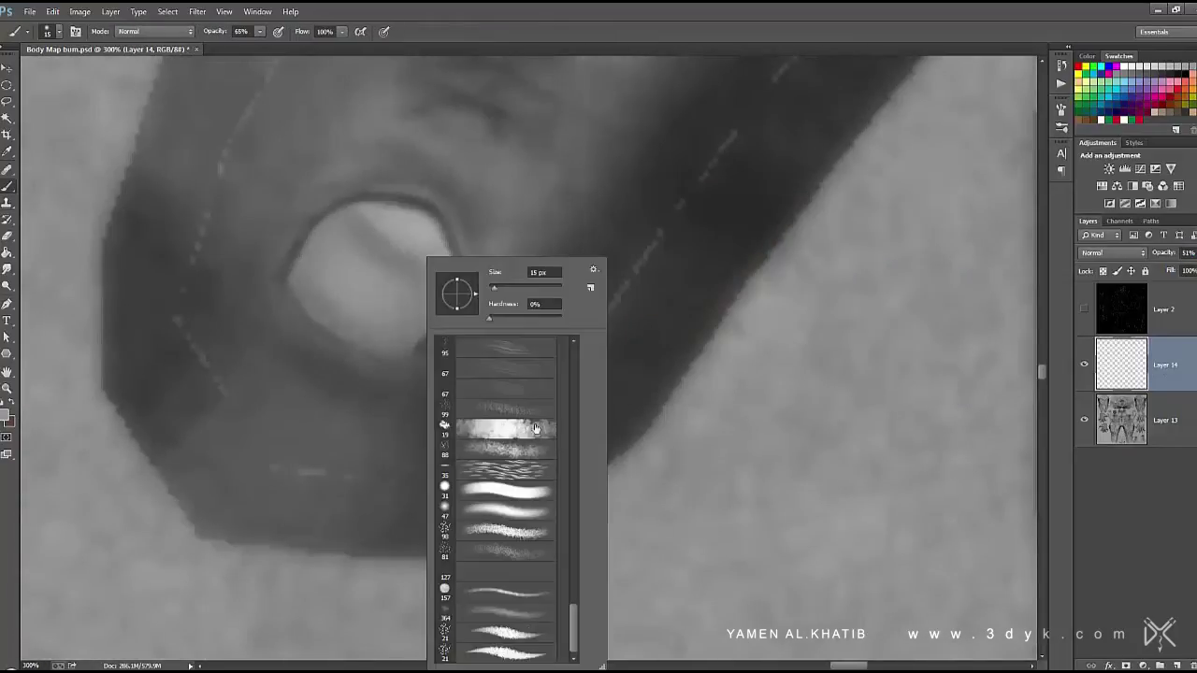
key(Return)
key(0)
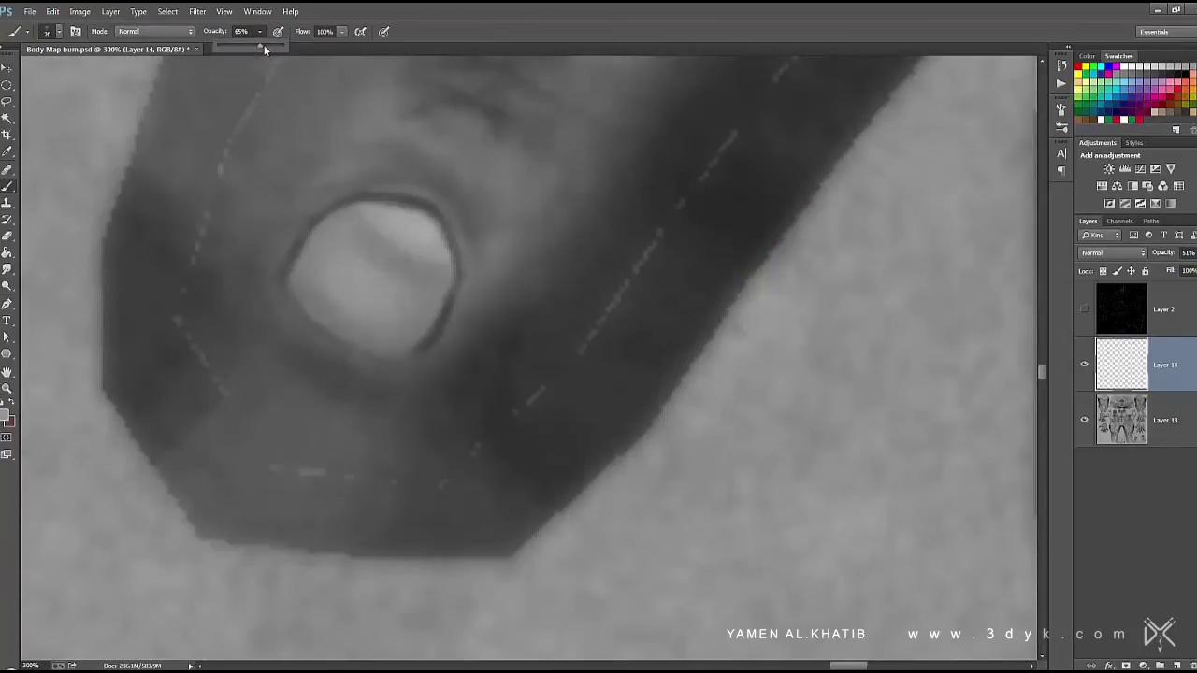
click(1164, 420)
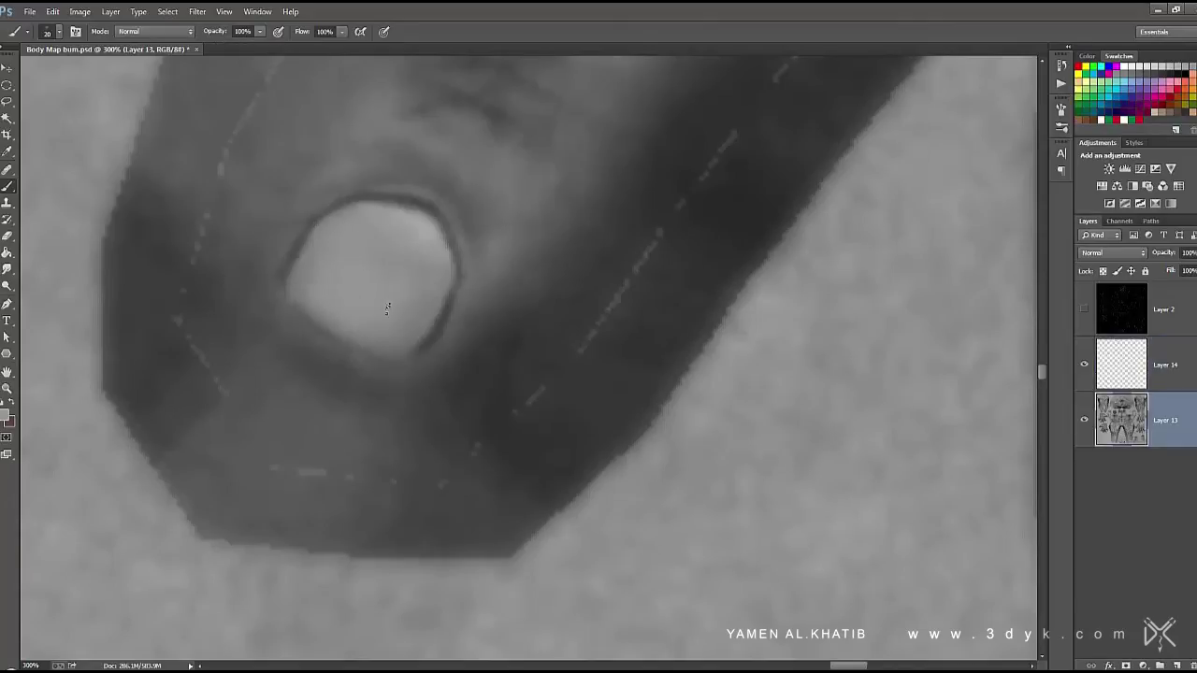
Paint the first fingernail lighter, zooming out to 200% on the hand
drag(336, 308, 608, 392)
mouse_move(688, 412)
mouse_down()
mouse_move(654, 514)
mouse_move(561, 421)
mouse_move(611, 393)
mouse_move(481, 499)
mouse_move(561, 374)
mouse_up()
drag(496, 346, 608, 280)
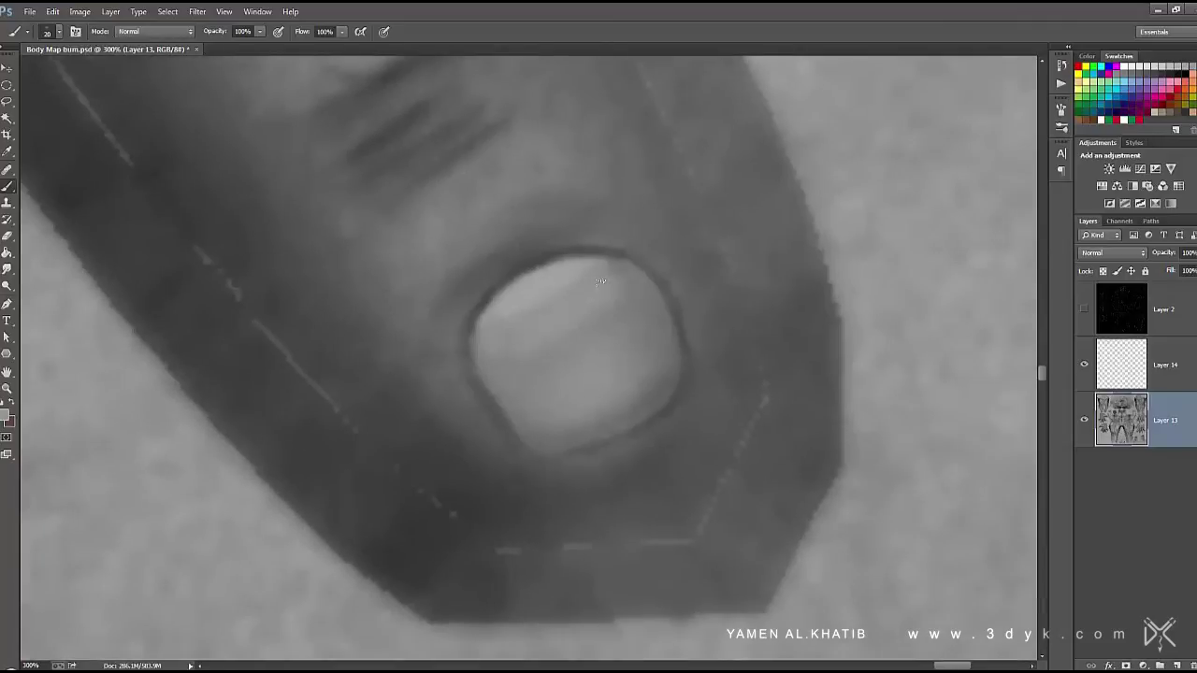
drag(524, 421, 645, 421)
drag(645, 308, 664, 412)
key(ctrl+minus)
mouse_move(402, 308)
mouse_down()
mouse_move(468, 243)
mouse_move(505, 317)
mouse_up()
drag(430, 374, 533, 281)
Brighten the remaining fingernails with short paint strokes
alt+scroll(478, 245, down, 4)
alt+scroll(491, 358, up, 2)
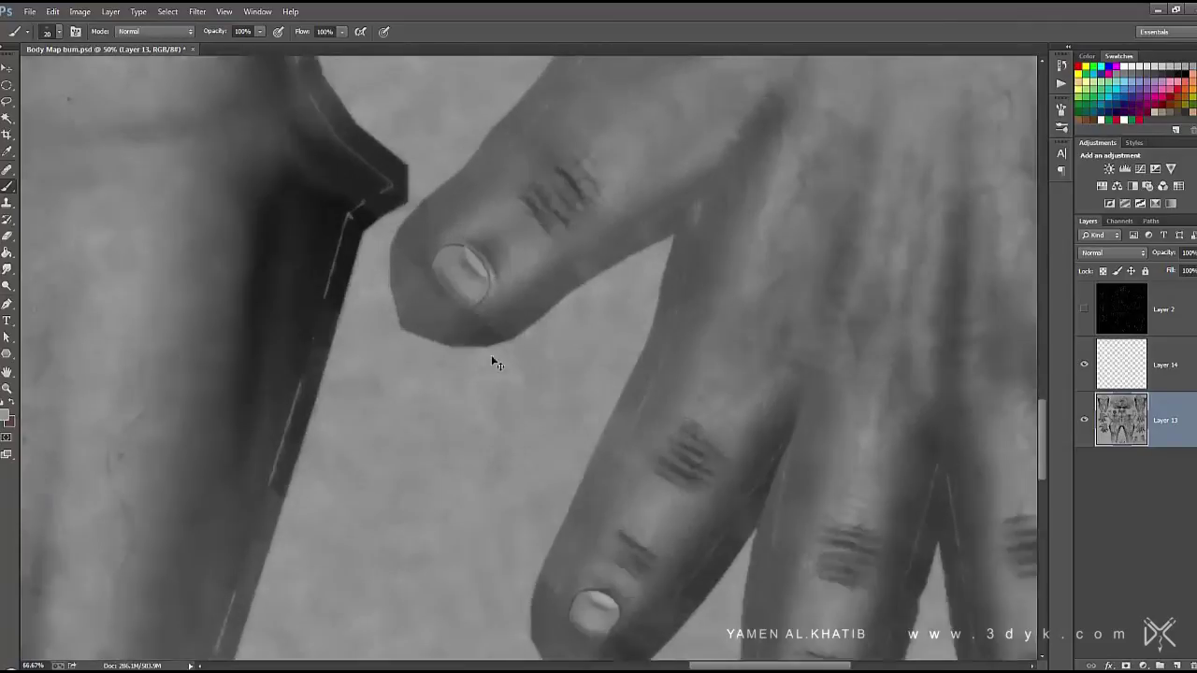
alt+scroll(447, 313, up, 1)
drag(447, 313, 468, 342)
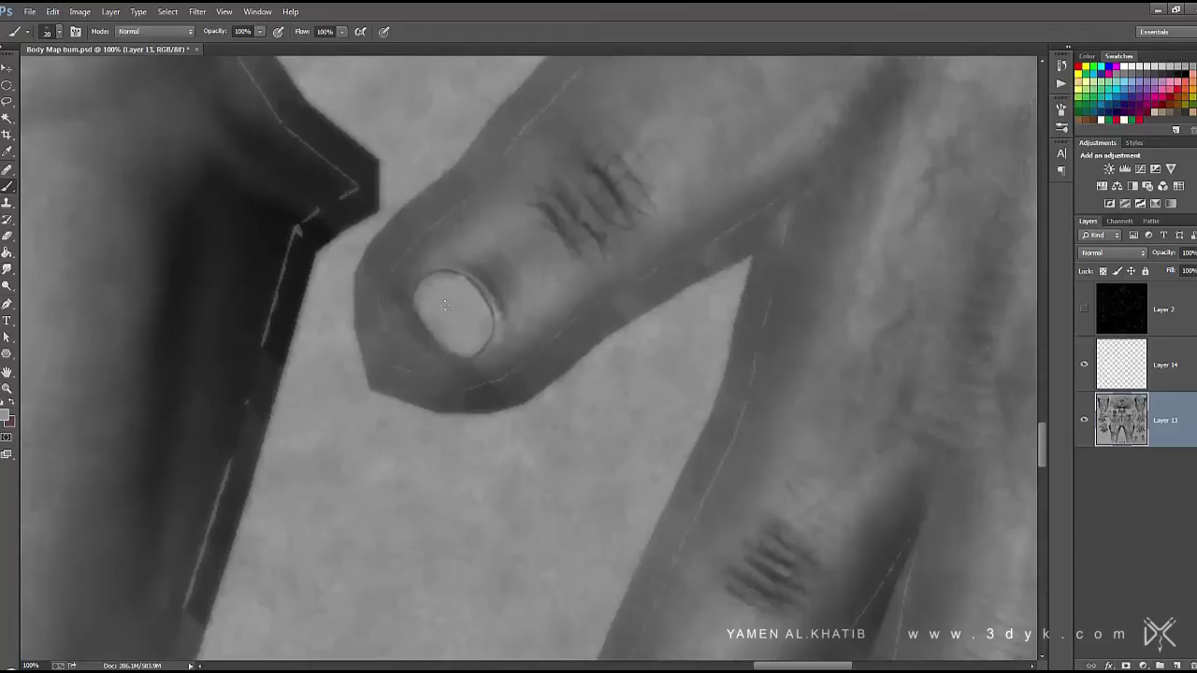
alt+scroll(562, 193, down, 1)
alt+scroll(393, 374, up, 1)
drag(393, 378, 386, 375)
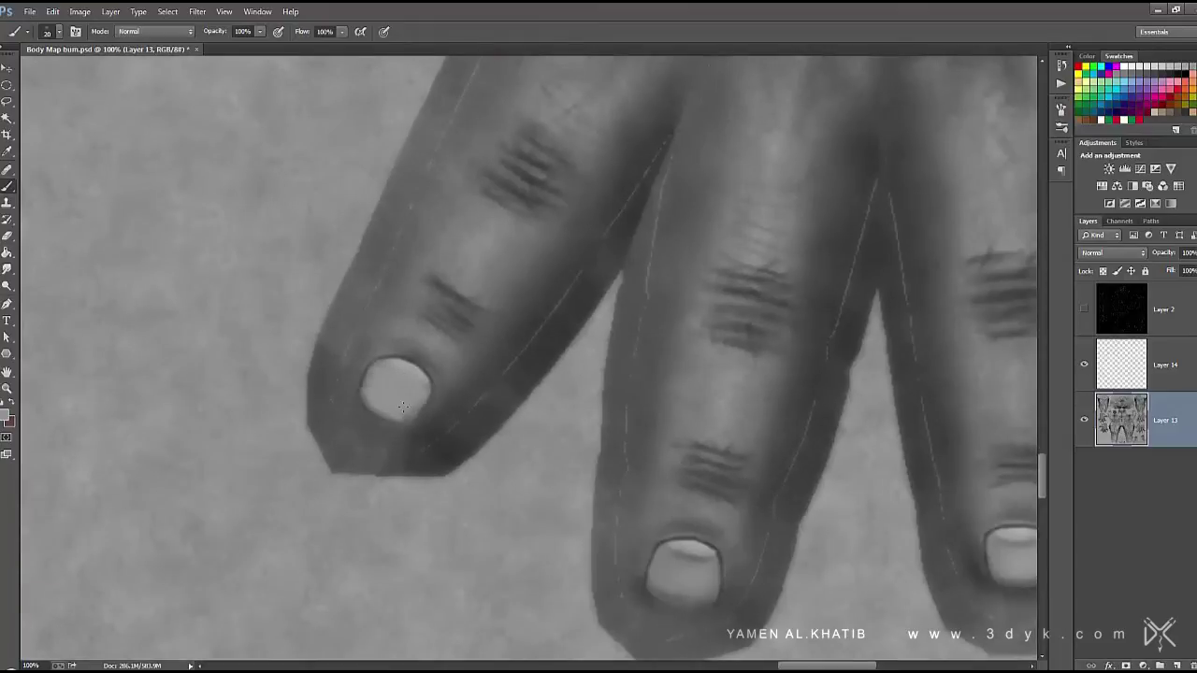
alt+scroll(533, 131, down, 1)
alt+scroll(607, 348, up, 1)
drag(613, 342, 588, 377)
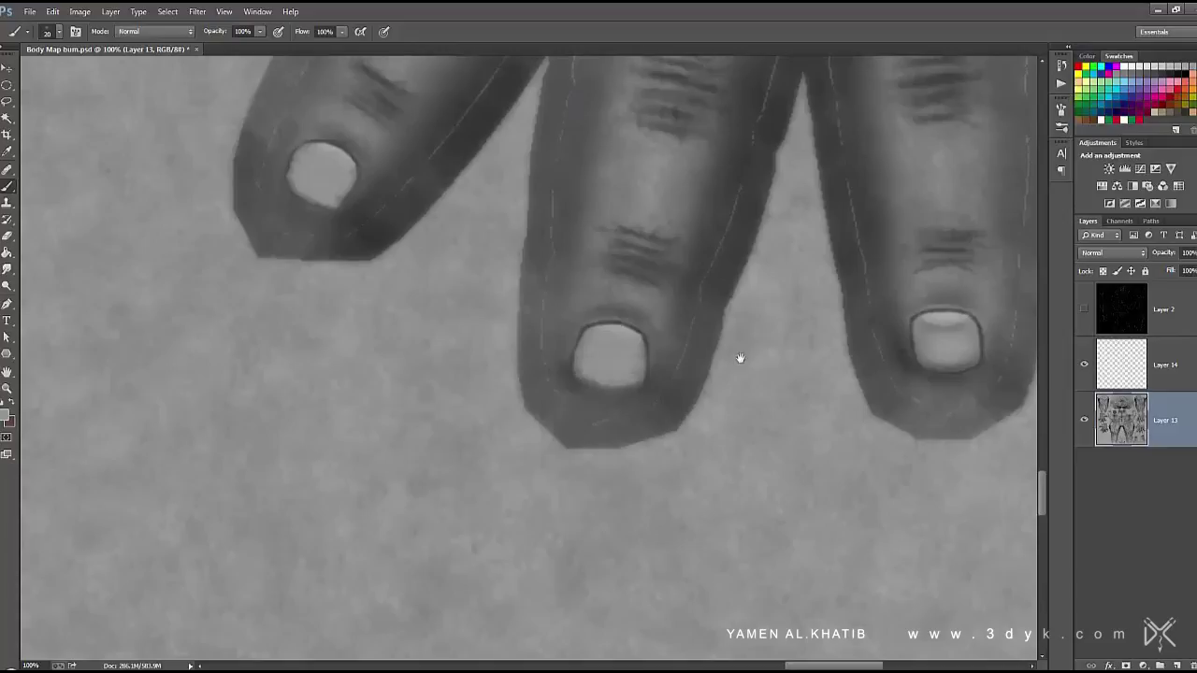
drag(740, 358, 407, 330)
drag(585, 297, 636, 302)
Save the edited body bump map
alt+scroll(637, 338, down, 1)
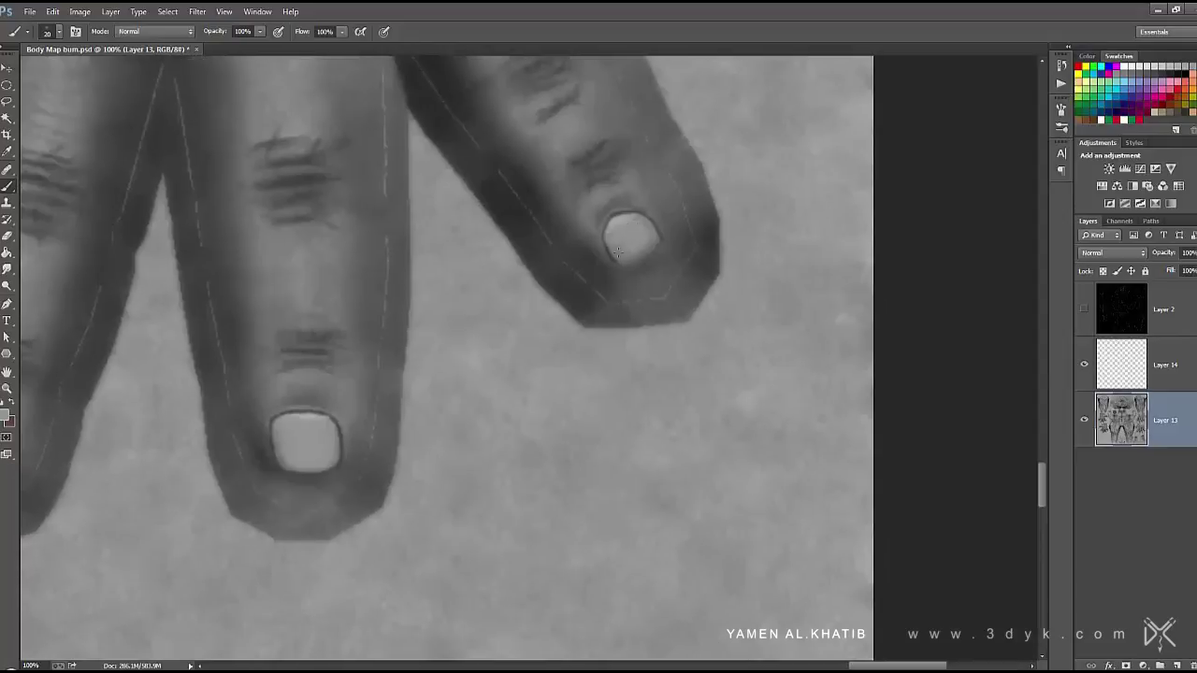
alt+scroll(830, 229, up, 1)
alt+scroll(829, 230, down, 5)
alt+scroll(829, 230, down, 2)
key(ctrl+s)
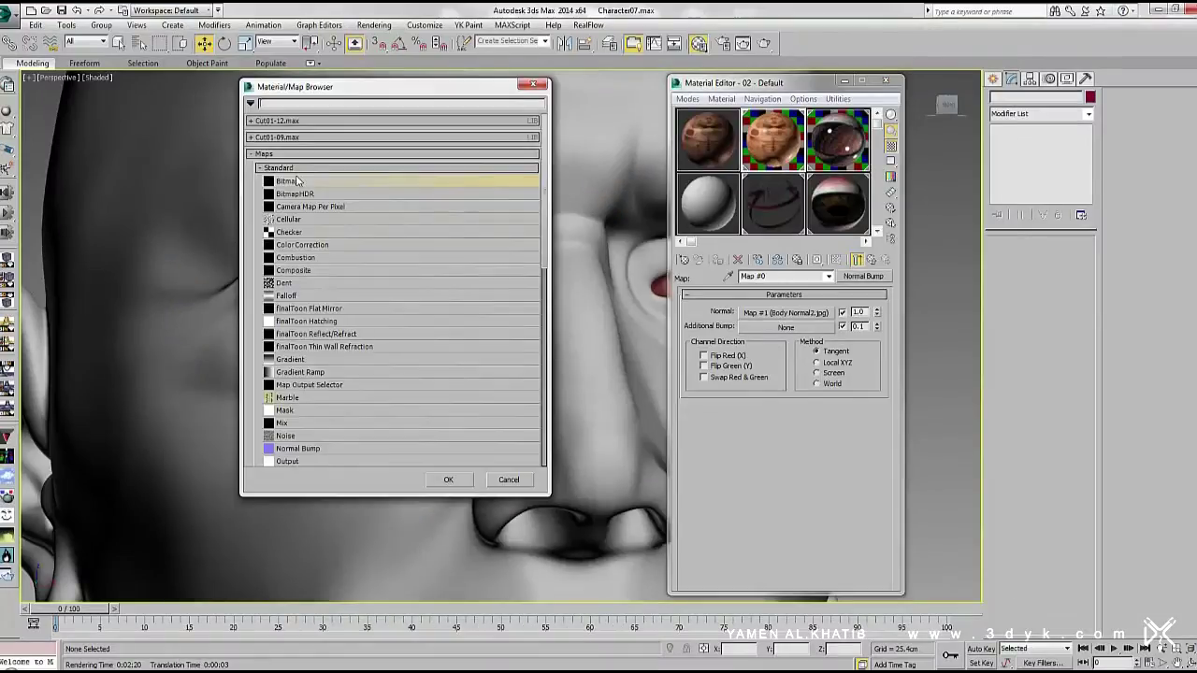
Load Body Map bum.psd as collapsed layers into Additional Bump, then render the face
double_click(296, 185)
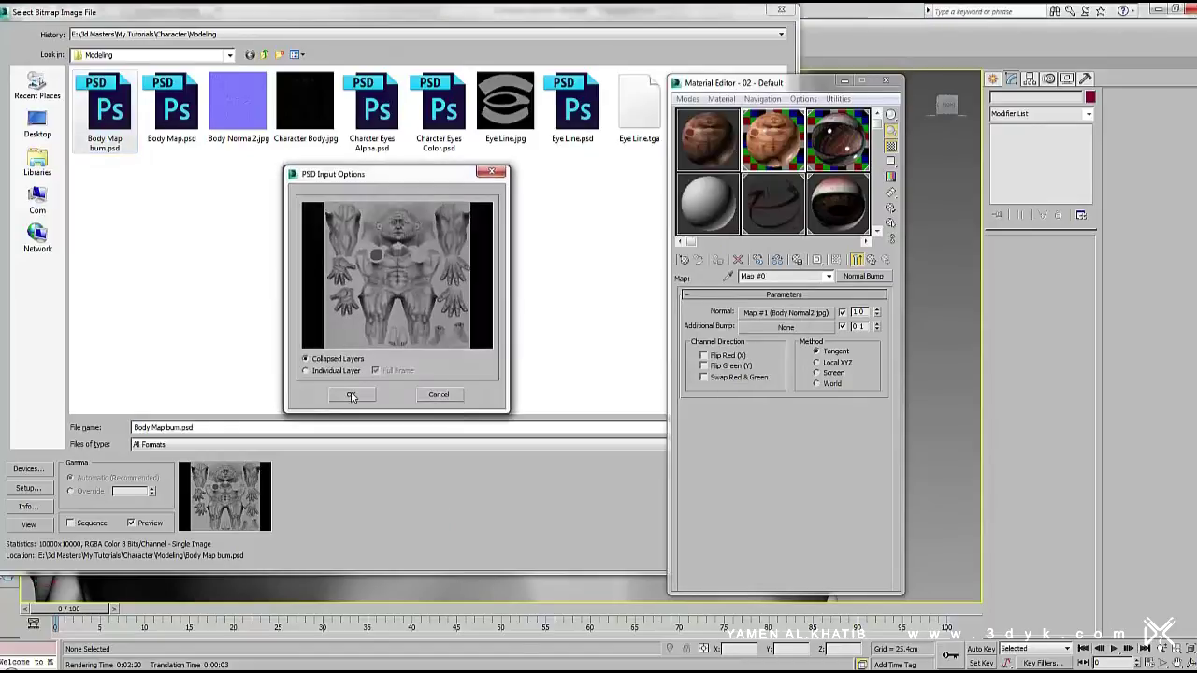
click(441, 397)
click(871, 261)
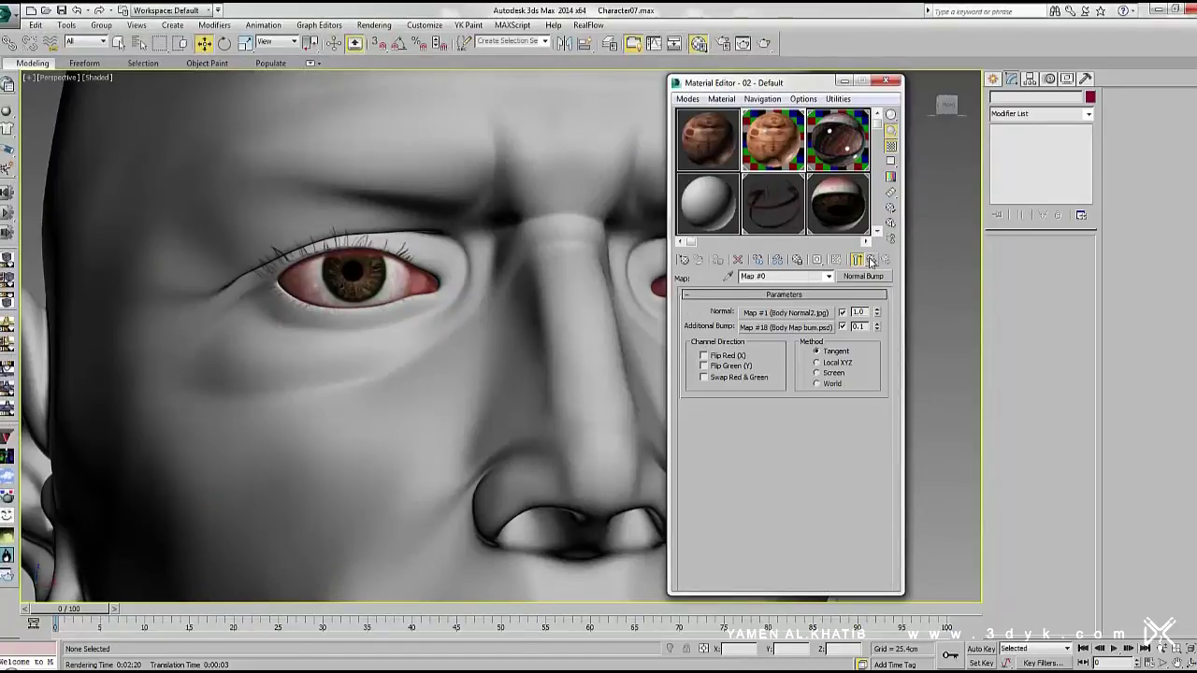
click(862, 216)
key(shift+q)
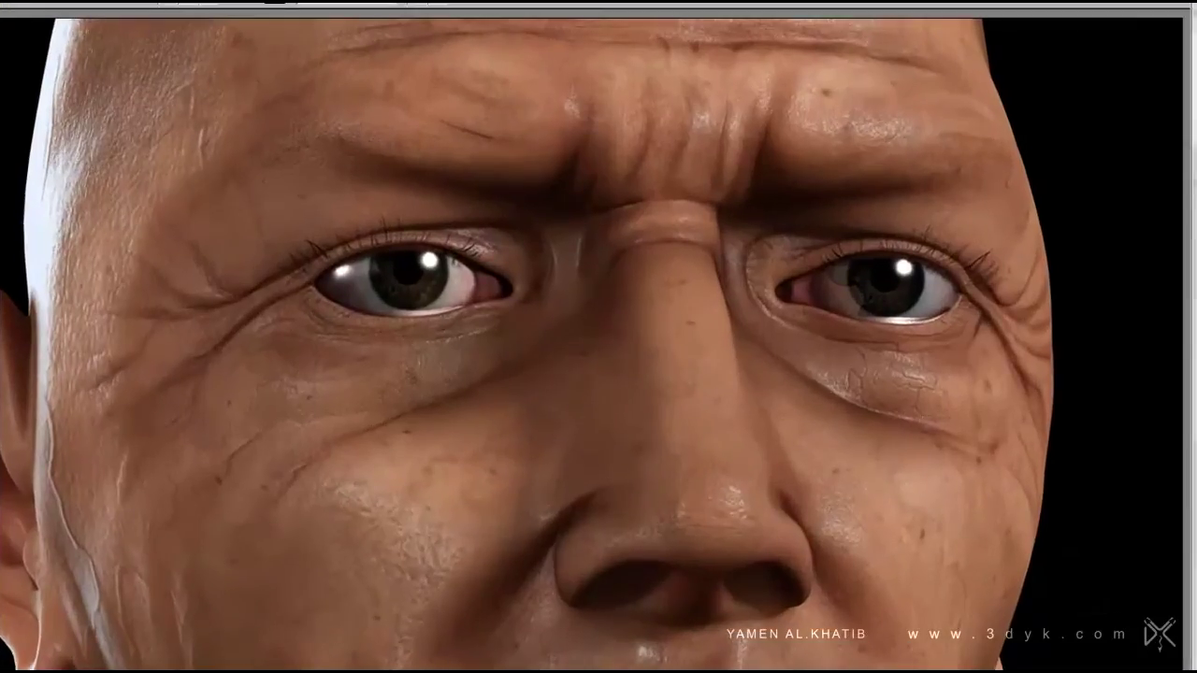
Zoom into the render to check the under-eye skin, then close the render window
scroll(870, 377, up, 2)
scroll(860, 403, up, 3)
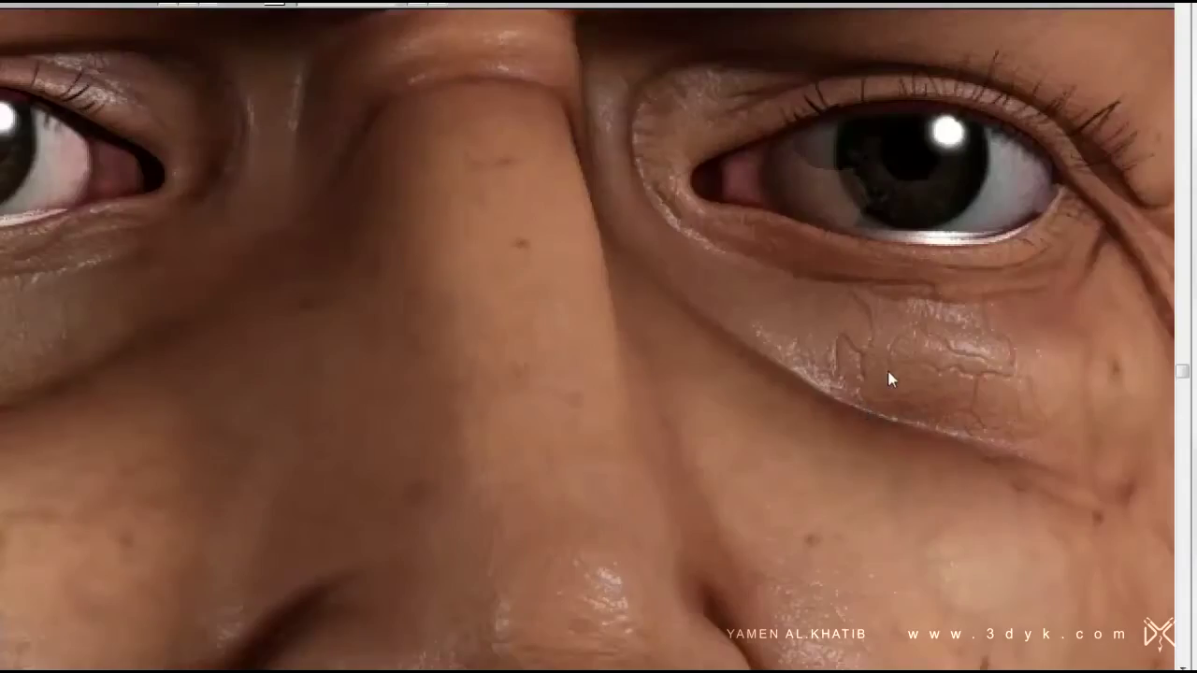
scroll(889, 381, up, 3)
mouse_move(946, 347)
middle_down()
mouse_move(624, 354)
mouse_move(582, 341)
middle_up()
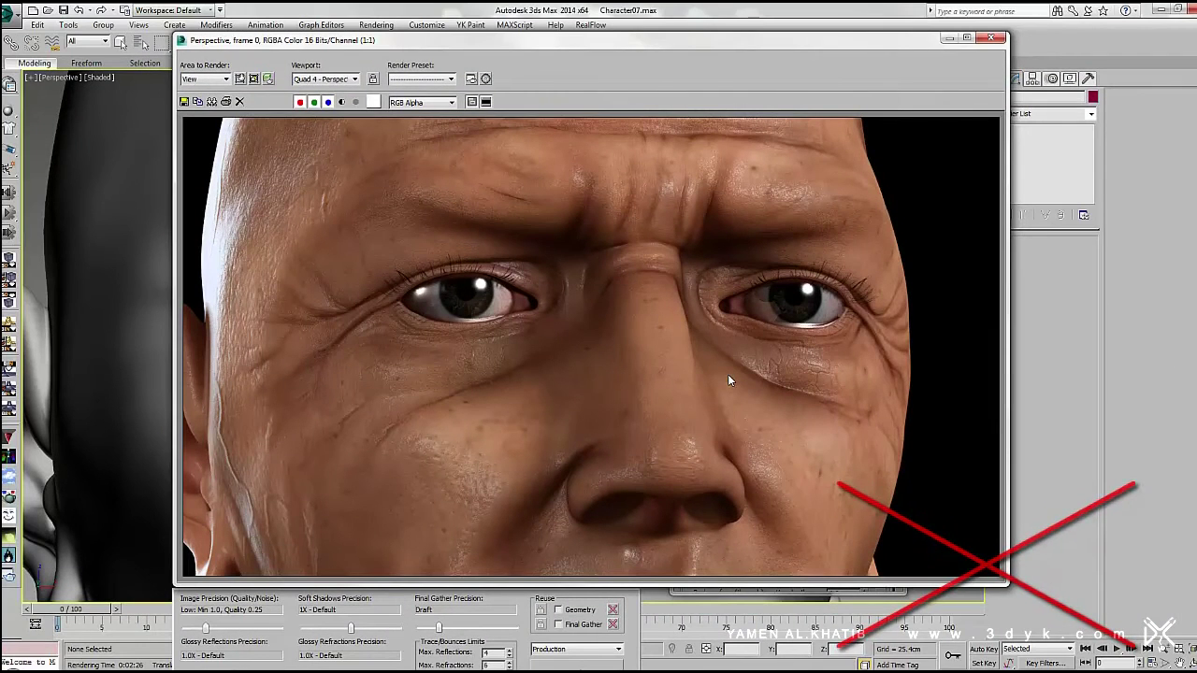
click(992, 44)
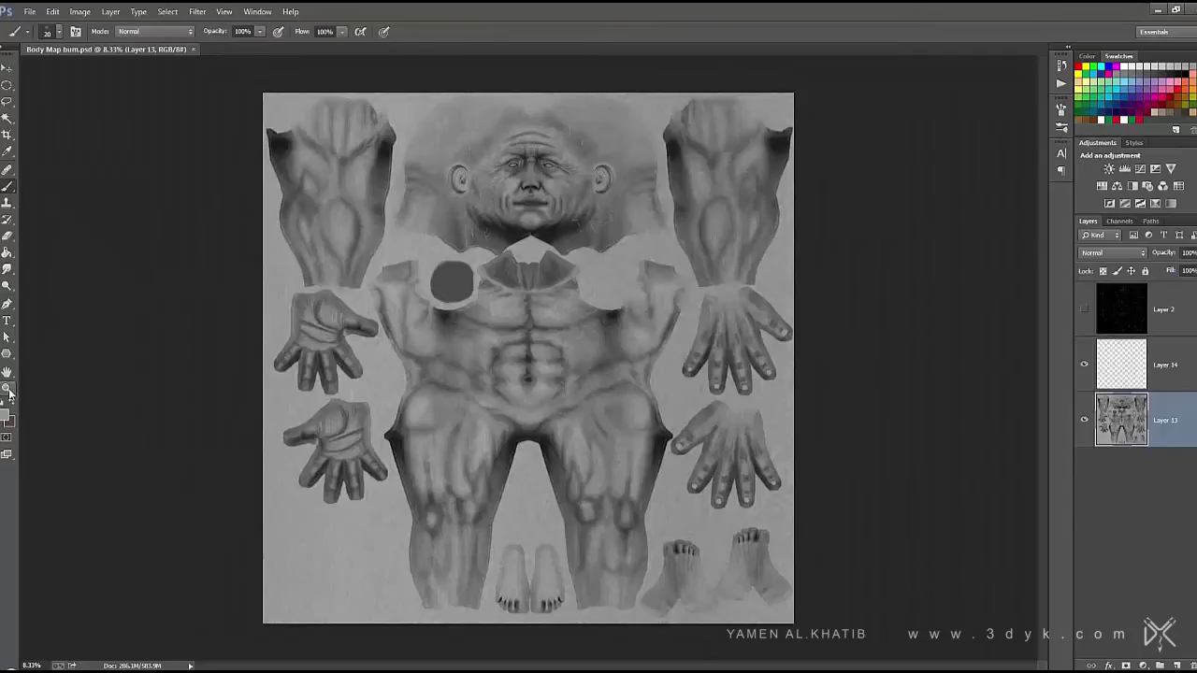
Zoom in on one eye and clone clean skin over its under-eye crease
click(7, 388)
drag(641, 408, 655, 329)
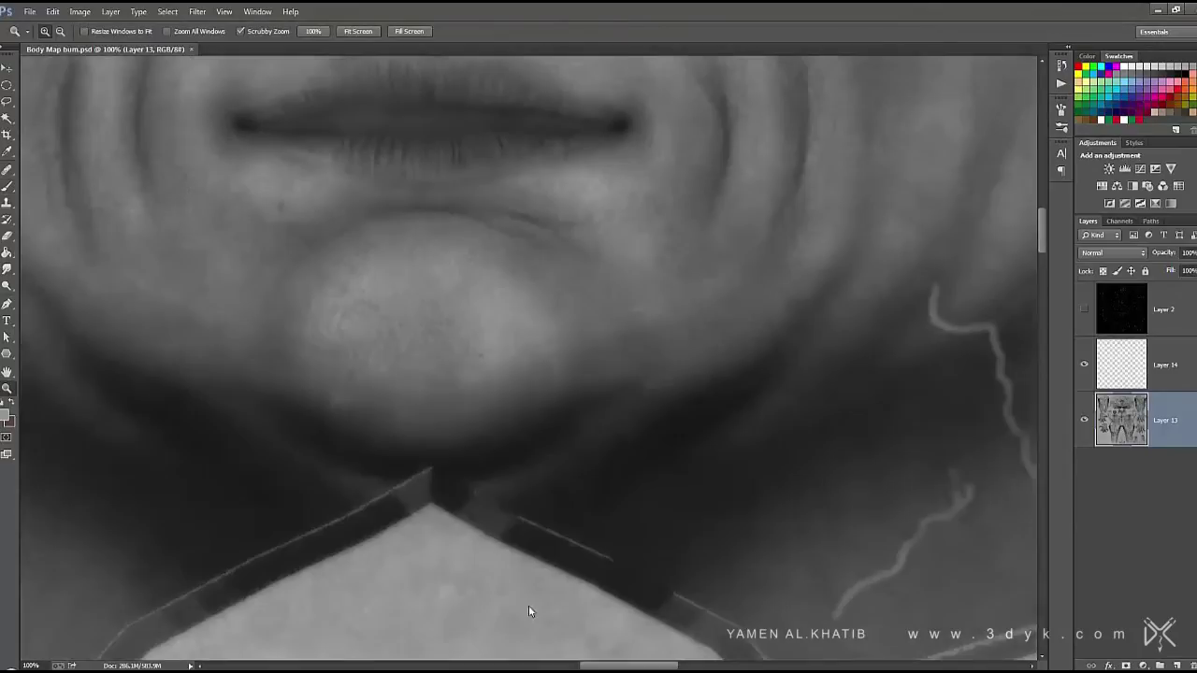
key(s)
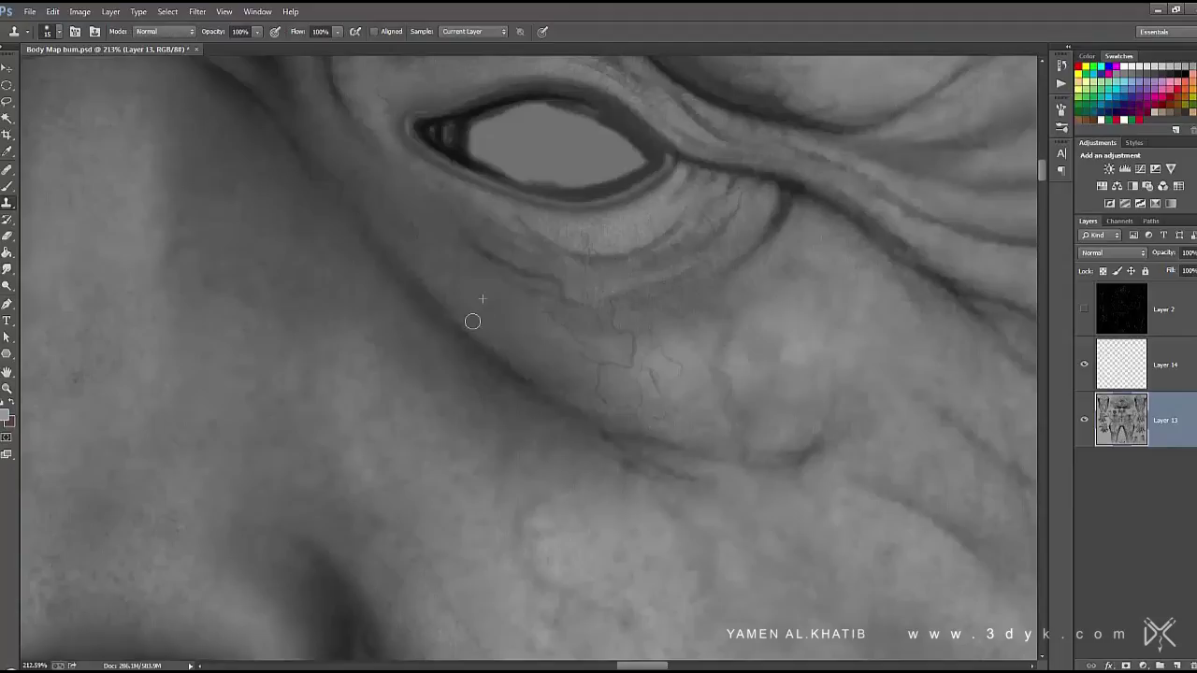
mouse_move(549, 321)
mouse_down()
mouse_move(610, 359)
mouse_move(582, 361)
mouse_up()
drag(485, 293, 406, 213)
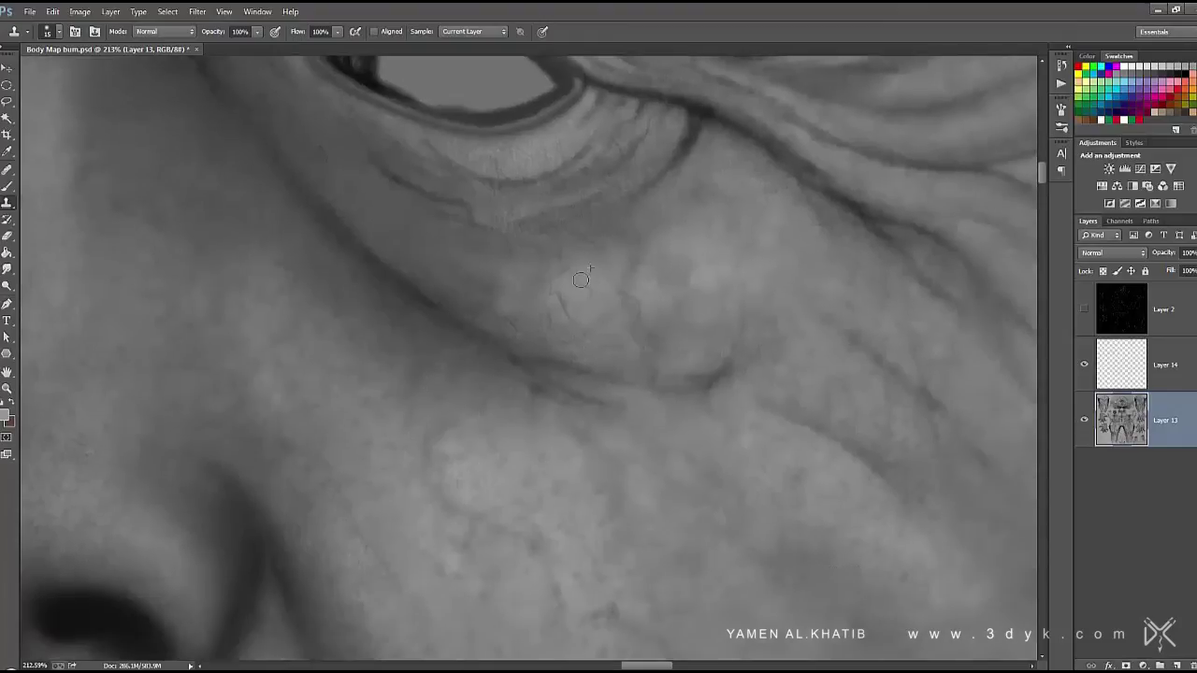
alt+click(537, 299)
drag(544, 319, 534, 337)
drag(649, 365, 630, 304)
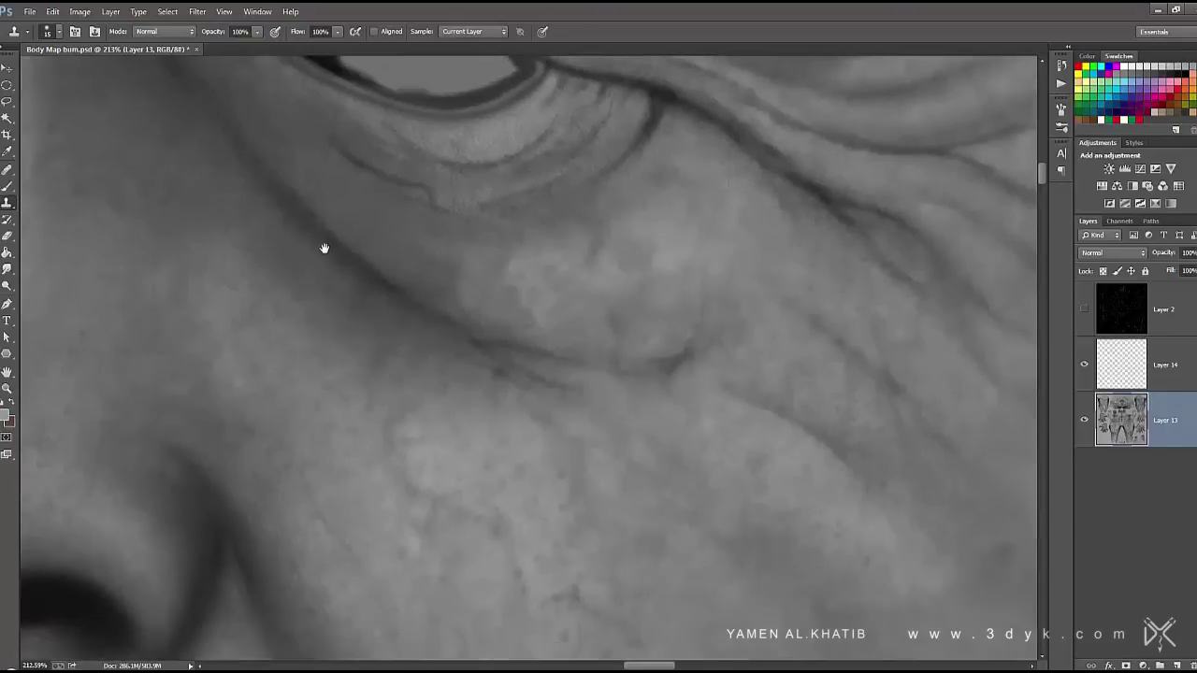
Move to the other eye and clone clean skin over its under-eye blotches
scroll(323, 249, up, 3)
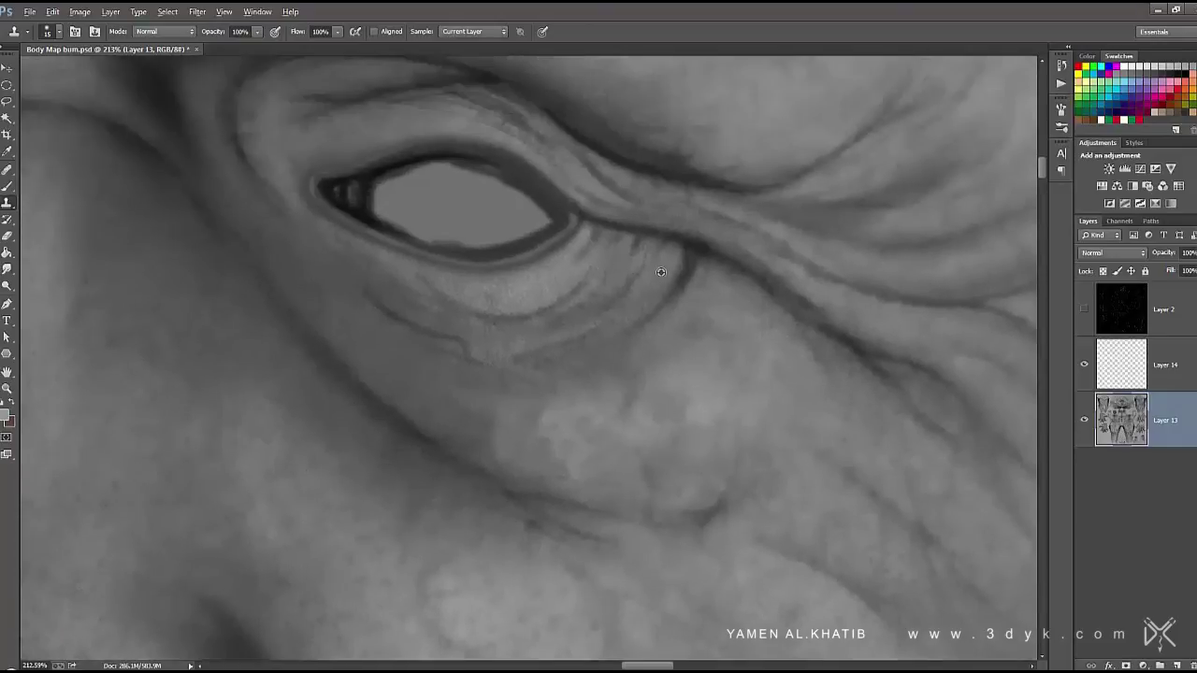
scroll(573, 310, left, 1)
scroll(488, 370, left, 2)
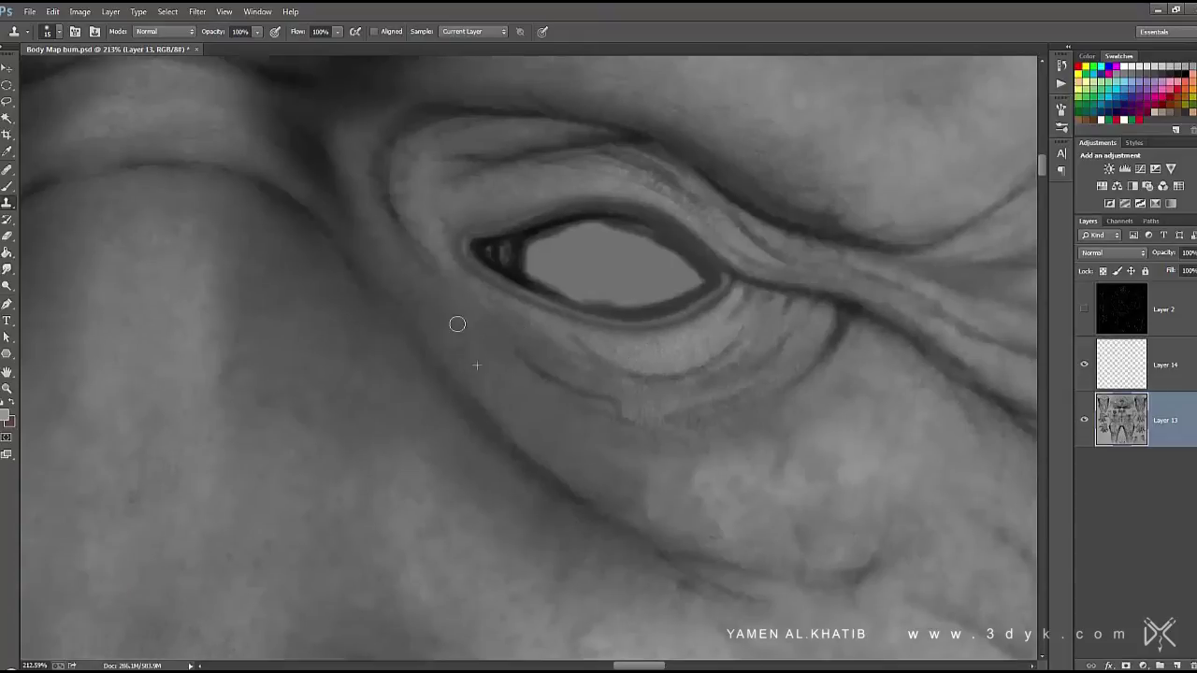
scroll(485, 219, right, 1)
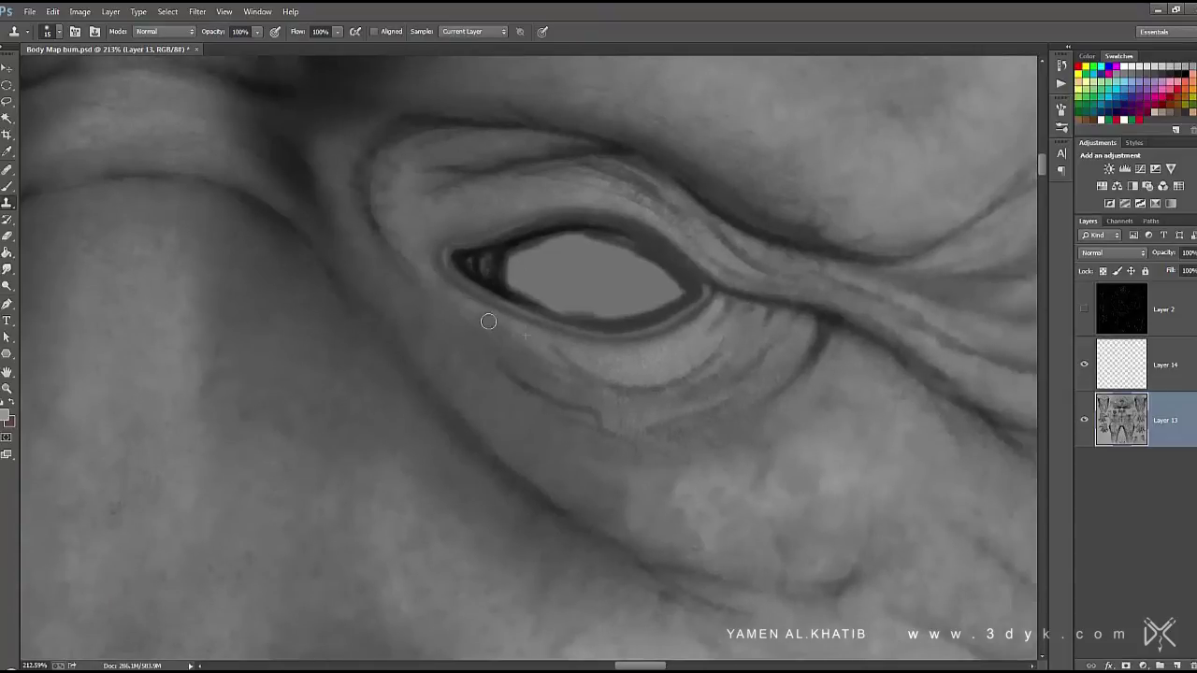
scroll(490, 344, left, 2)
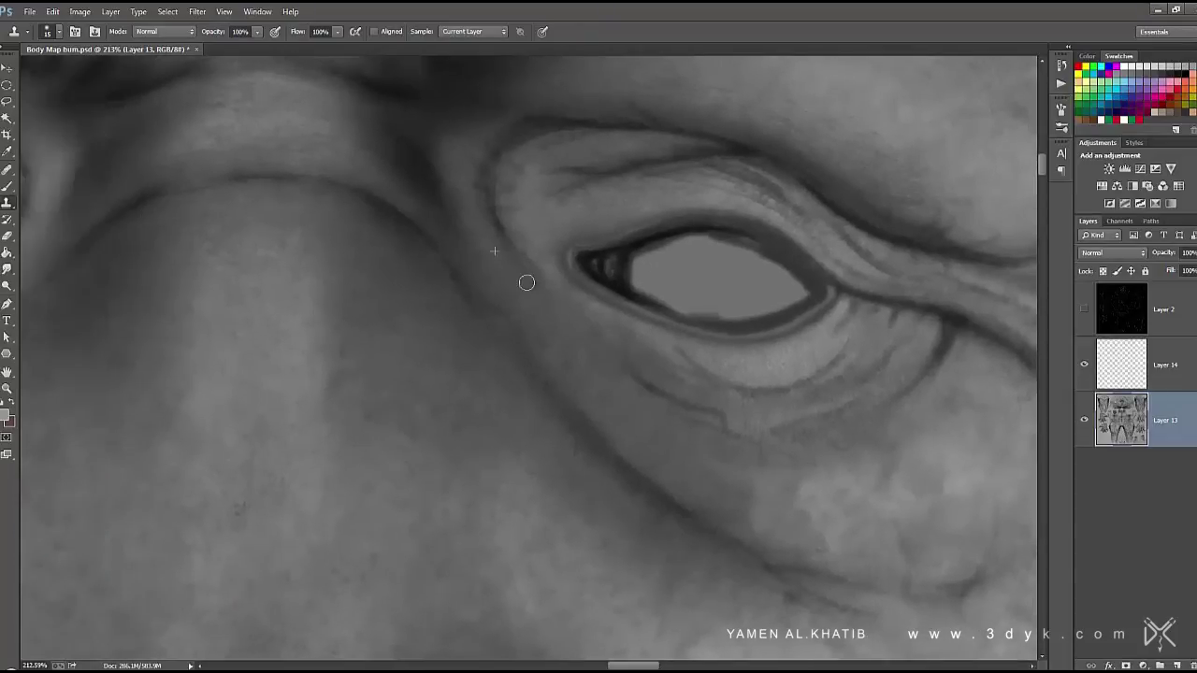
scroll(528, 273, down, 1)
scroll(528, 273, left, 1)
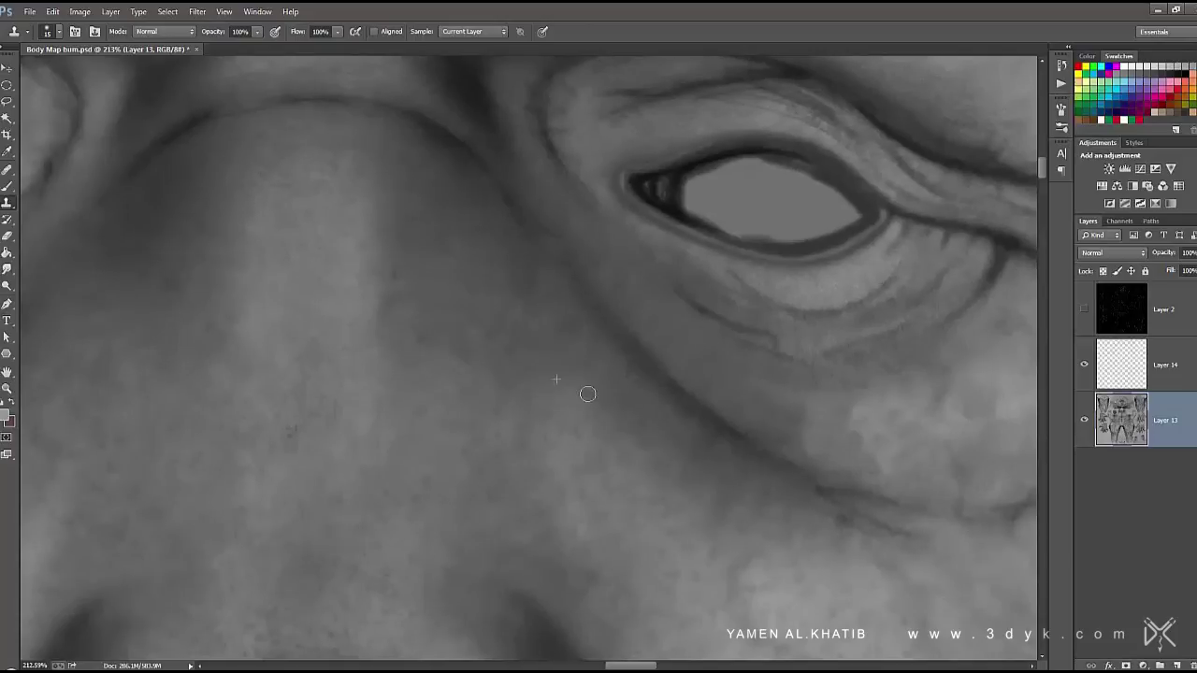
scroll(548, 374, down, 1)
scroll(548, 375, right, 1)
scroll(319, 389, up, 1)
scroll(319, 389, left, 1)
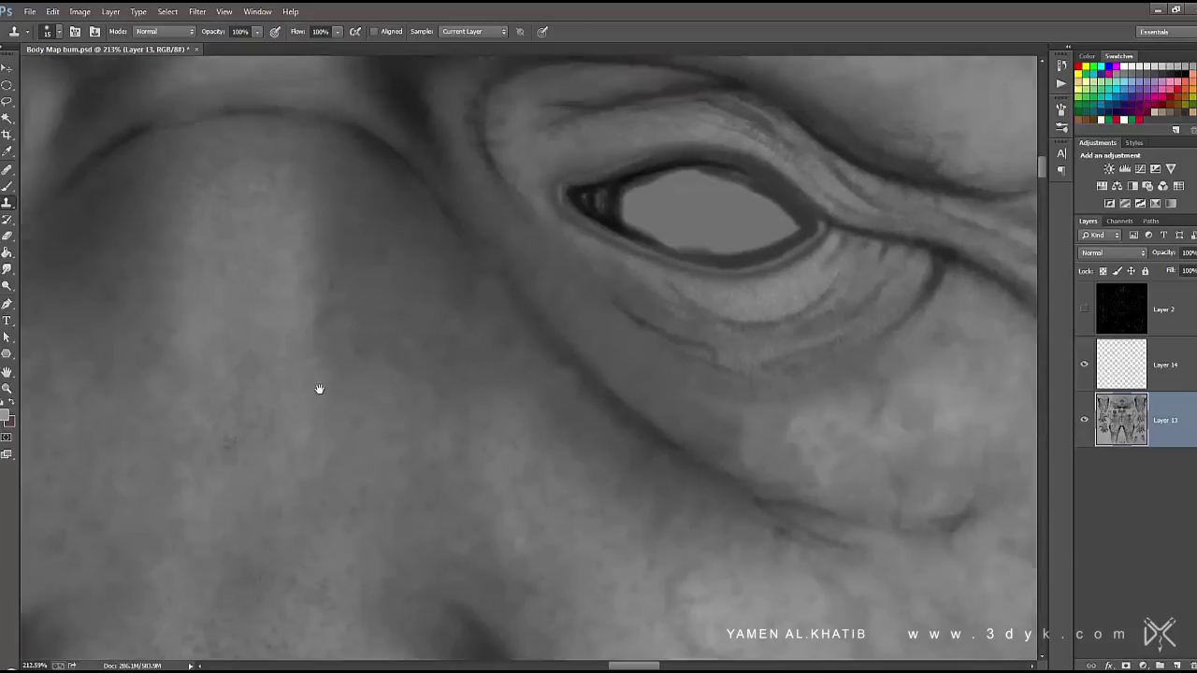
drag(319, 389, 500, 342)
alt+click(514, 364)
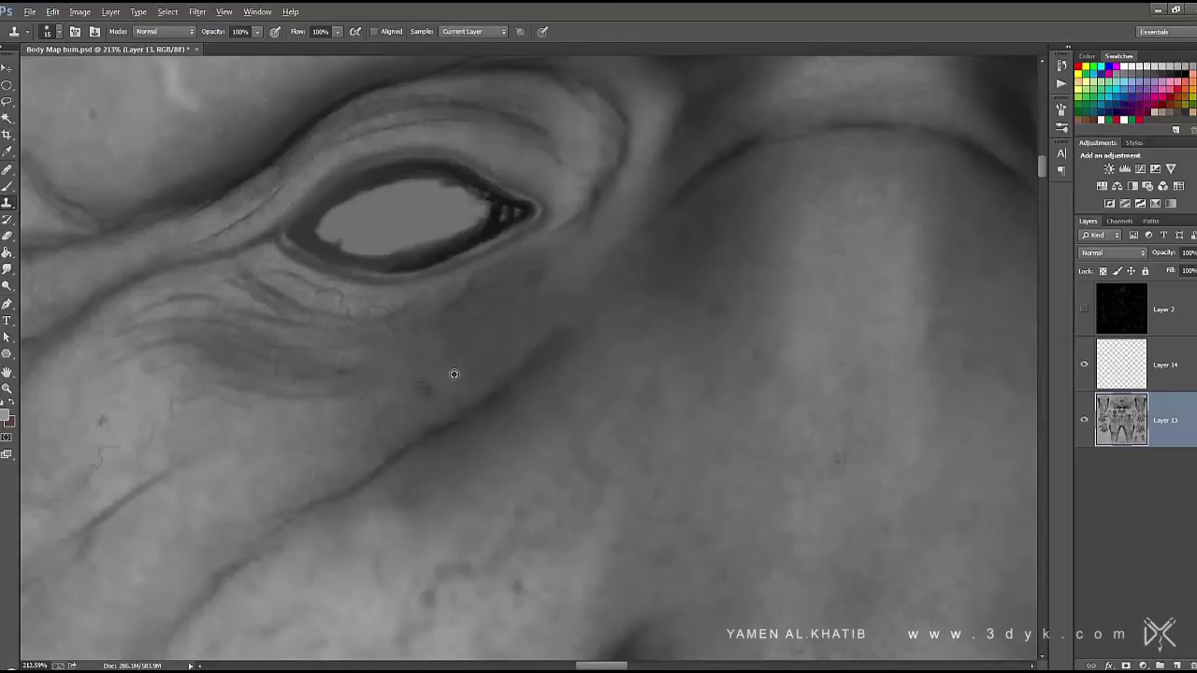
drag(424, 394, 381, 444)
alt+click(229, 428)
drag(167, 432, 307, 393)
Pan along the lower eyelid to inspect the retouched skin
drag(543, 351, 420, 380)
drag(478, 272, 536, 355)
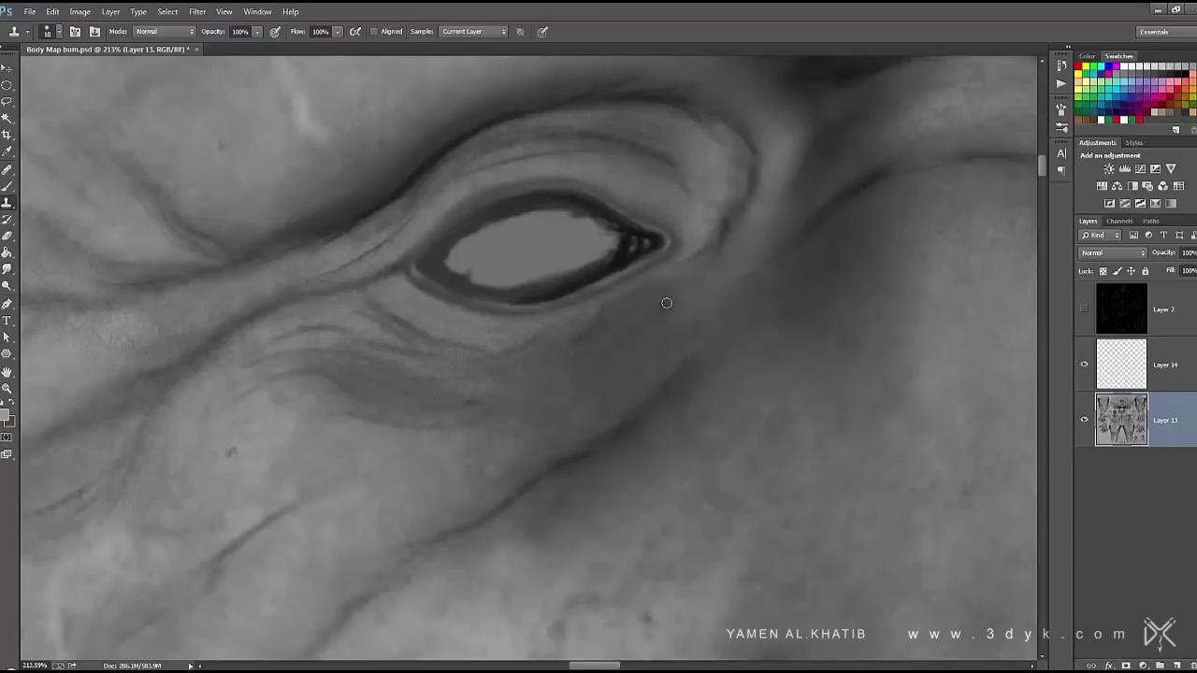
drag(555, 334, 628, 317)
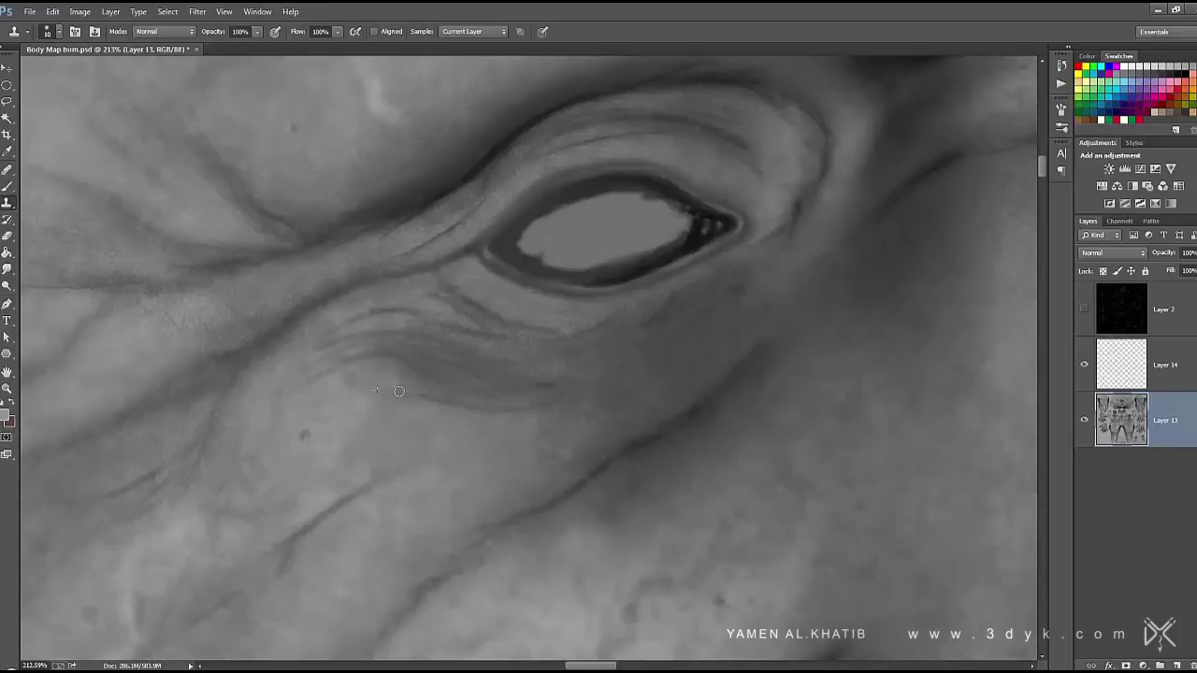
drag(382, 381, 398, 400)
drag(402, 349, 401, 310)
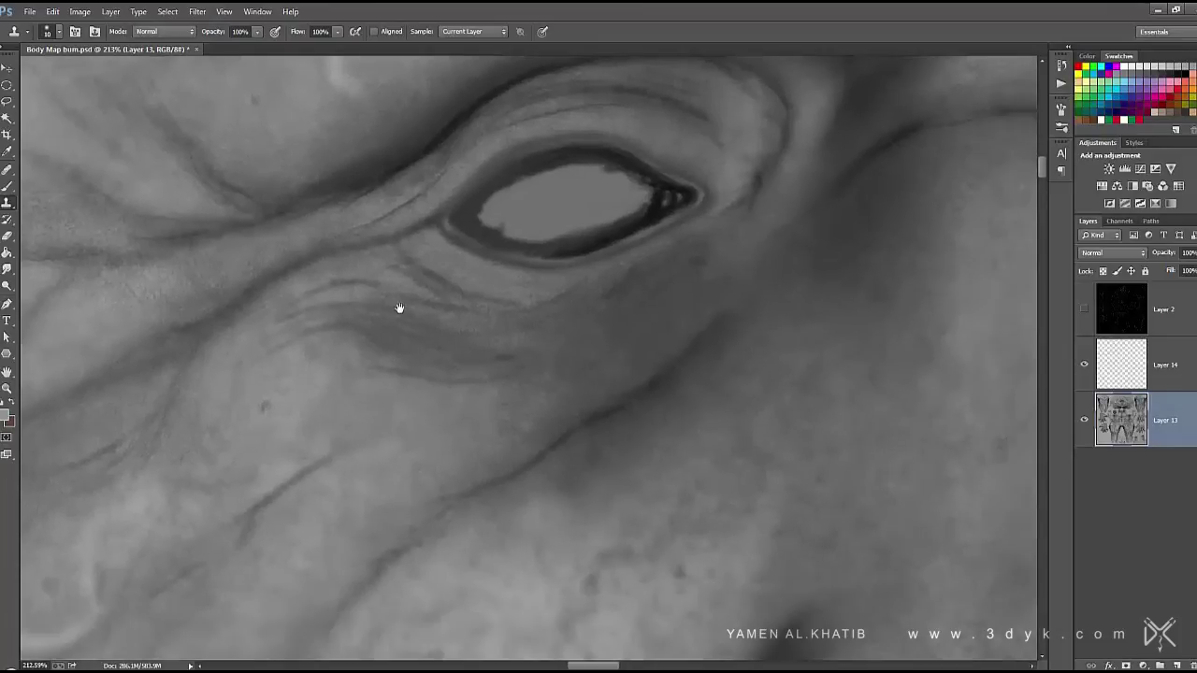
drag(561, 398, 492, 367)
Zoom out to the whole face and save, dismissing the save error
key(ctrl+minus)
key(ctrl+minus)
key(ctrl+minus)
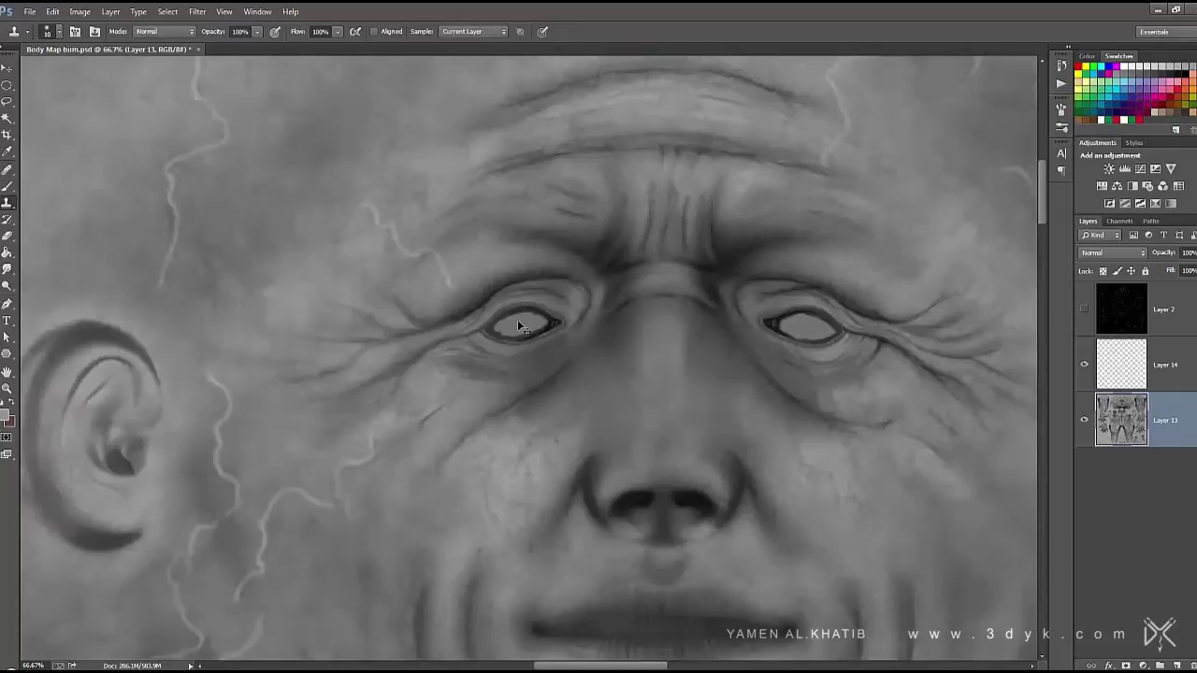
key(ctrl+s)
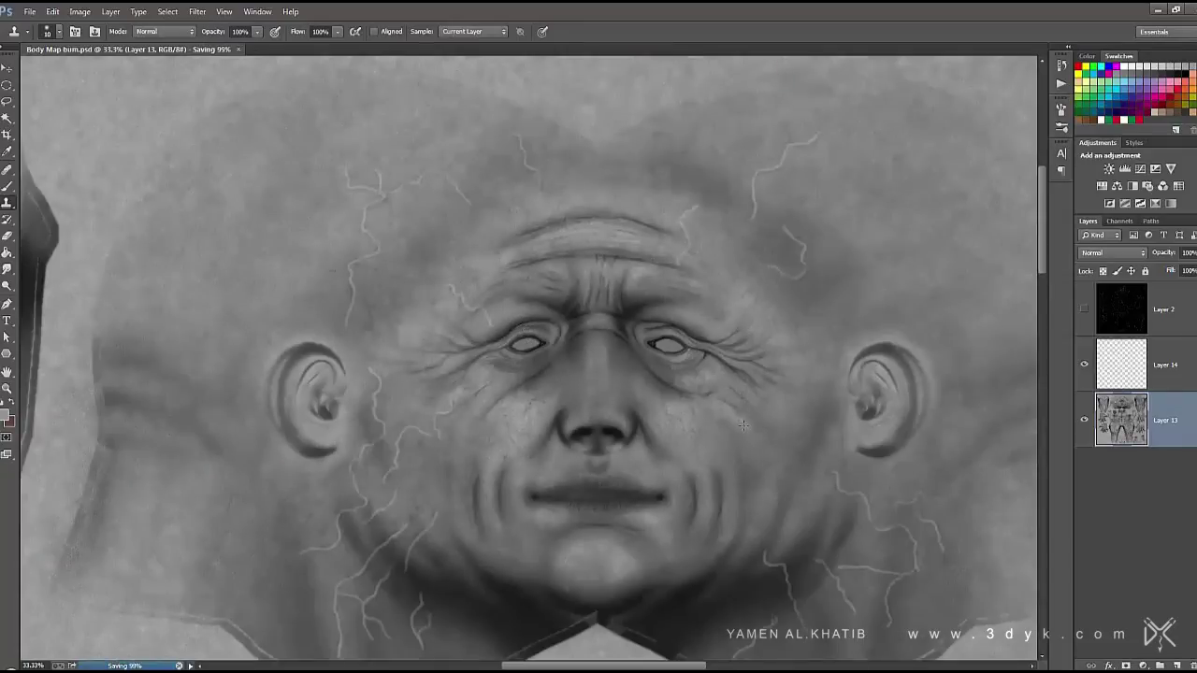
click(612, 262)
click(30, 11)
Re-save the texture, refresh the bump bitmap in 3ds Max and render the face
click(56, 162)
click(1158, 9)
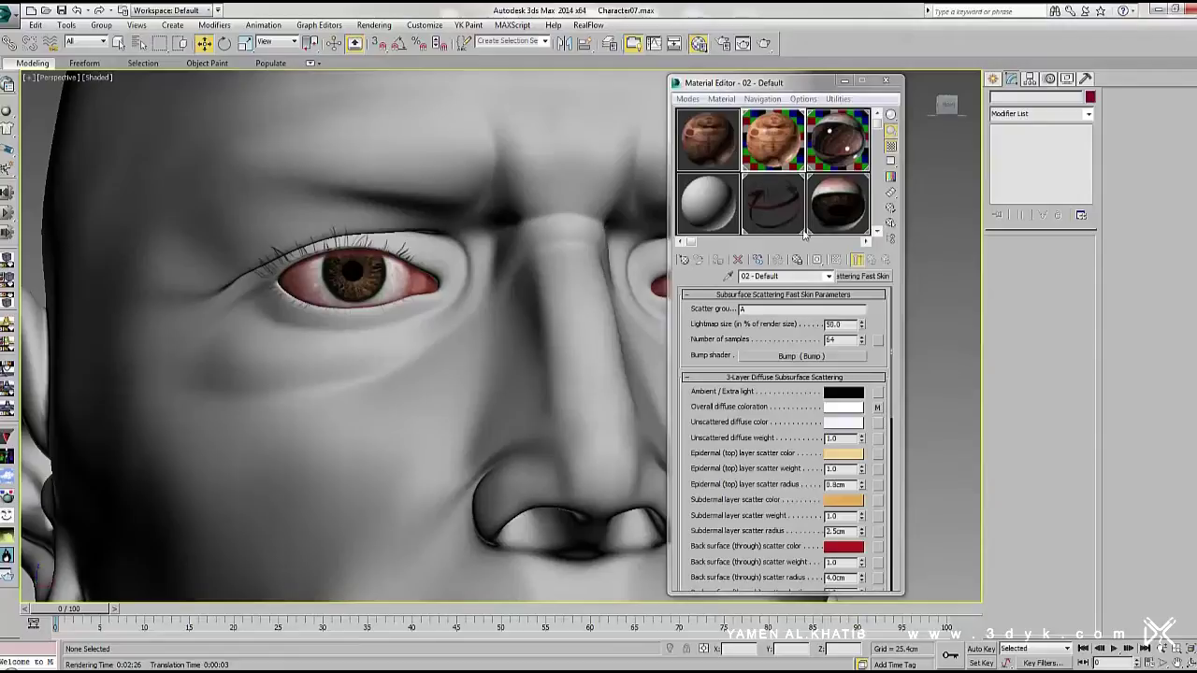
click(798, 324)
click(877, 266)
click(877, 265)
click(885, 82)
key(shift+q)
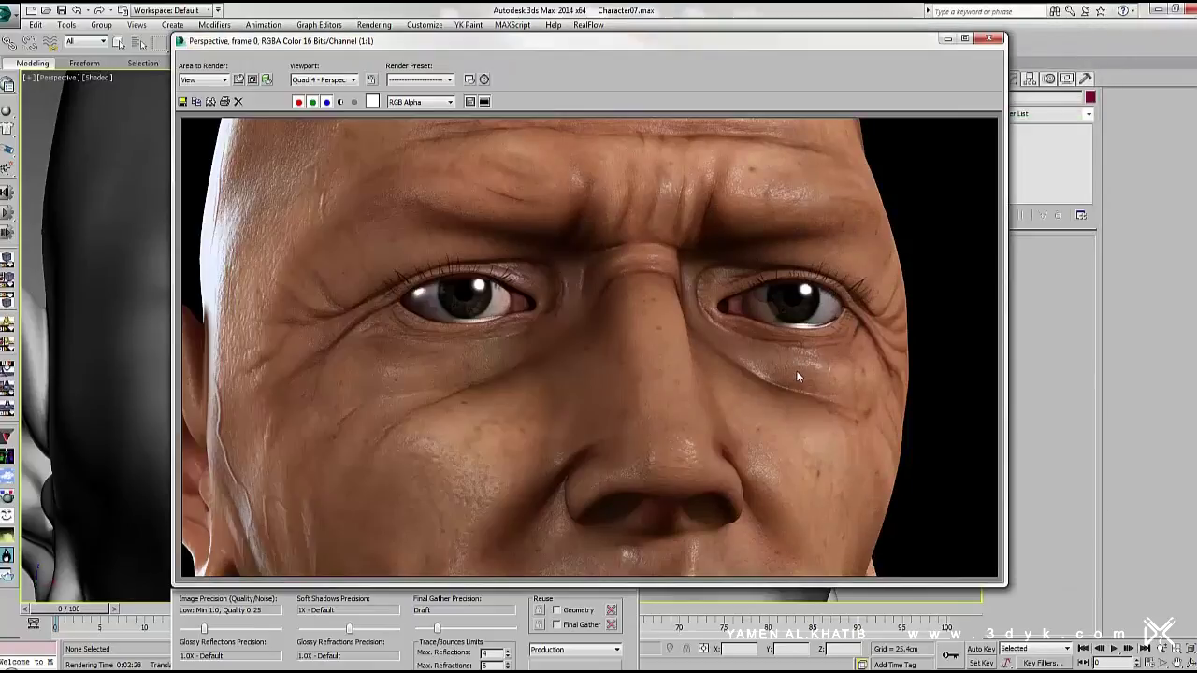
Zoom and pan the render along the lower eyelid to check the smoother skin
scroll(795, 377, up, 1)
scroll(795, 377, up, 1)
mouse_move(797, 377)
middle_down()
mouse_move(735, 427)
mouse_move(673, 392)
mouse_move(660, 412)
middle_up()
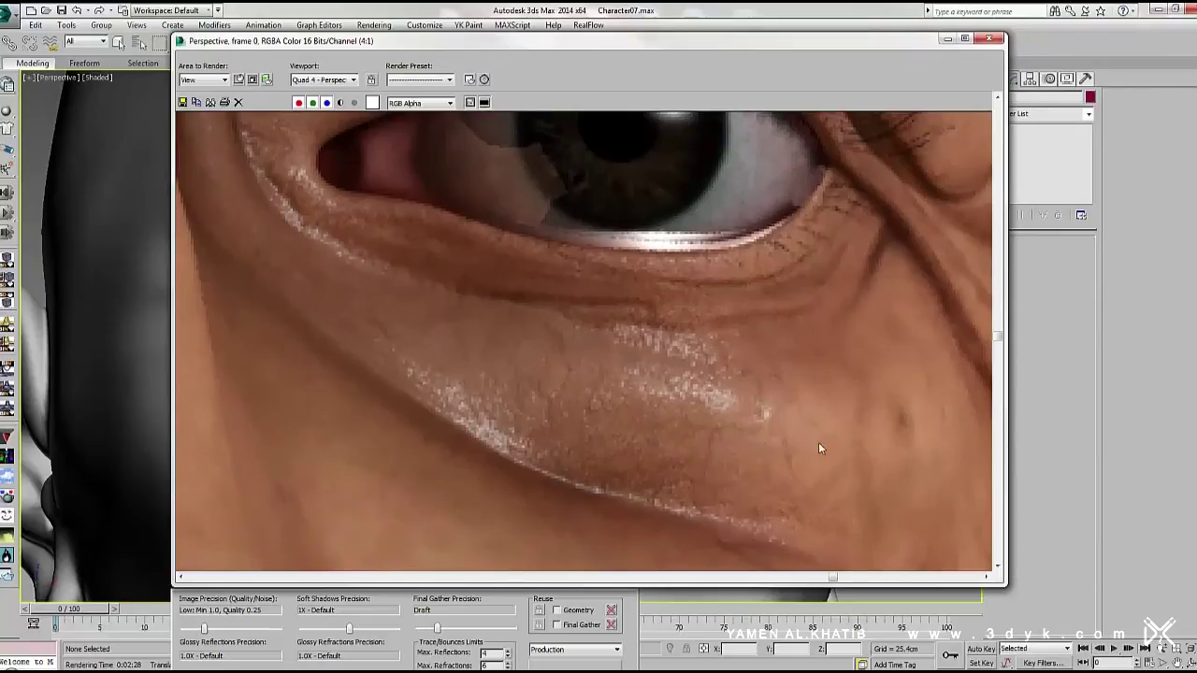
scroll(790, 367, down, 1)
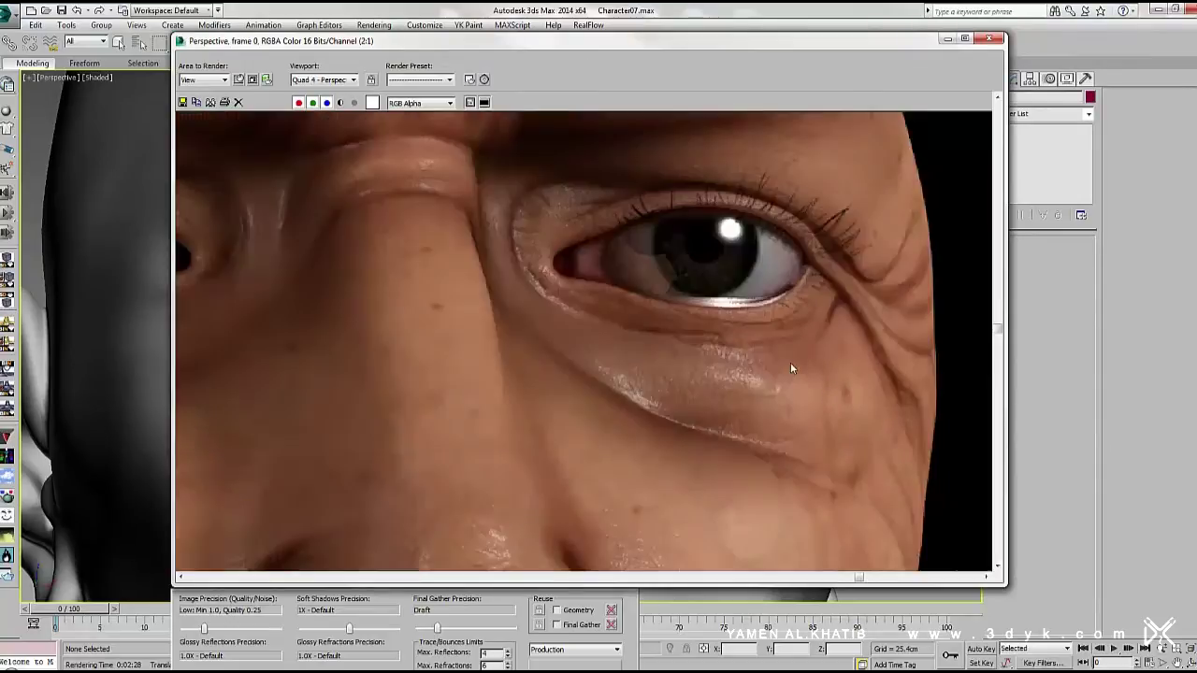
scroll(790, 366, down, 2)
scroll(790, 367, up, 1)
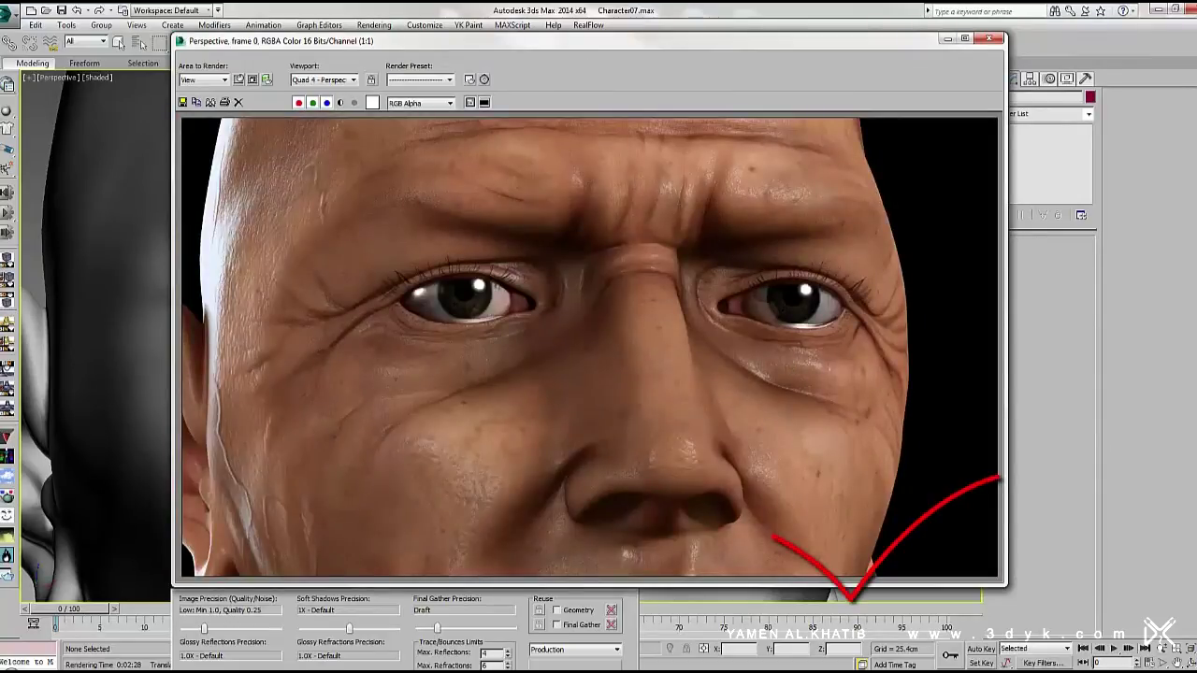
Close the render, zoom out to frame the torso and render the character
click(997, 43)
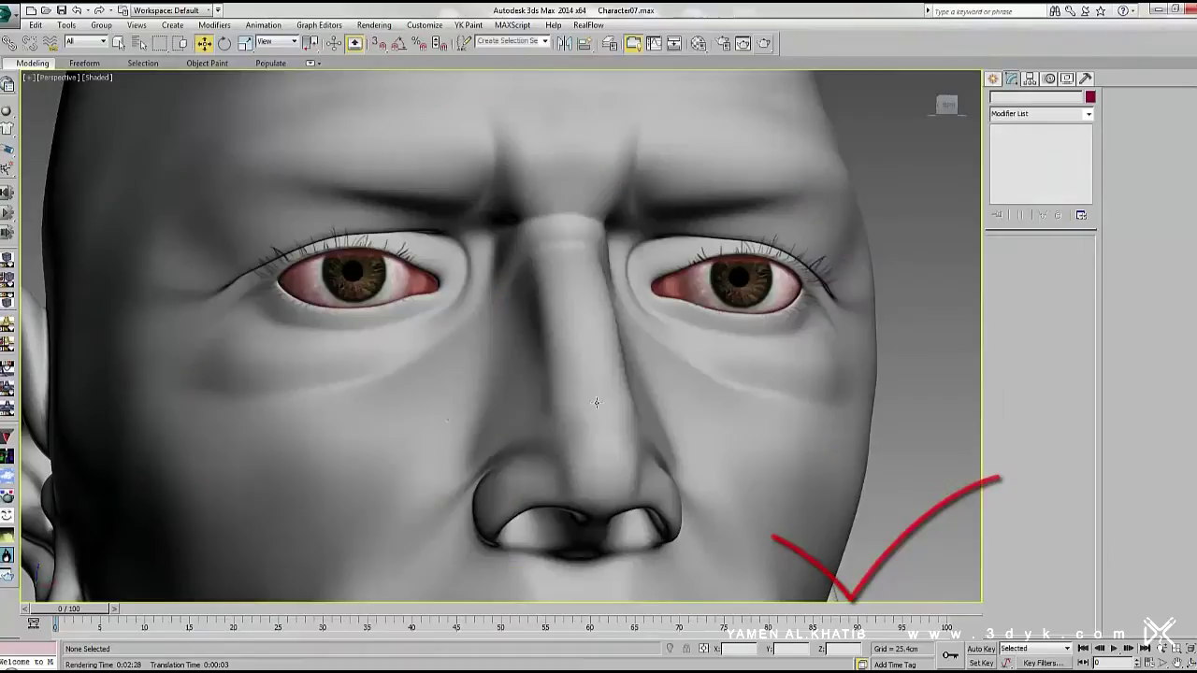
scroll(514, 356, down, 3)
scroll(513, 355, down, 4)
scroll(534, 439, down, 2)
middle_drag(534, 439, 567, 291)
scroll(558, 319, down, 2)
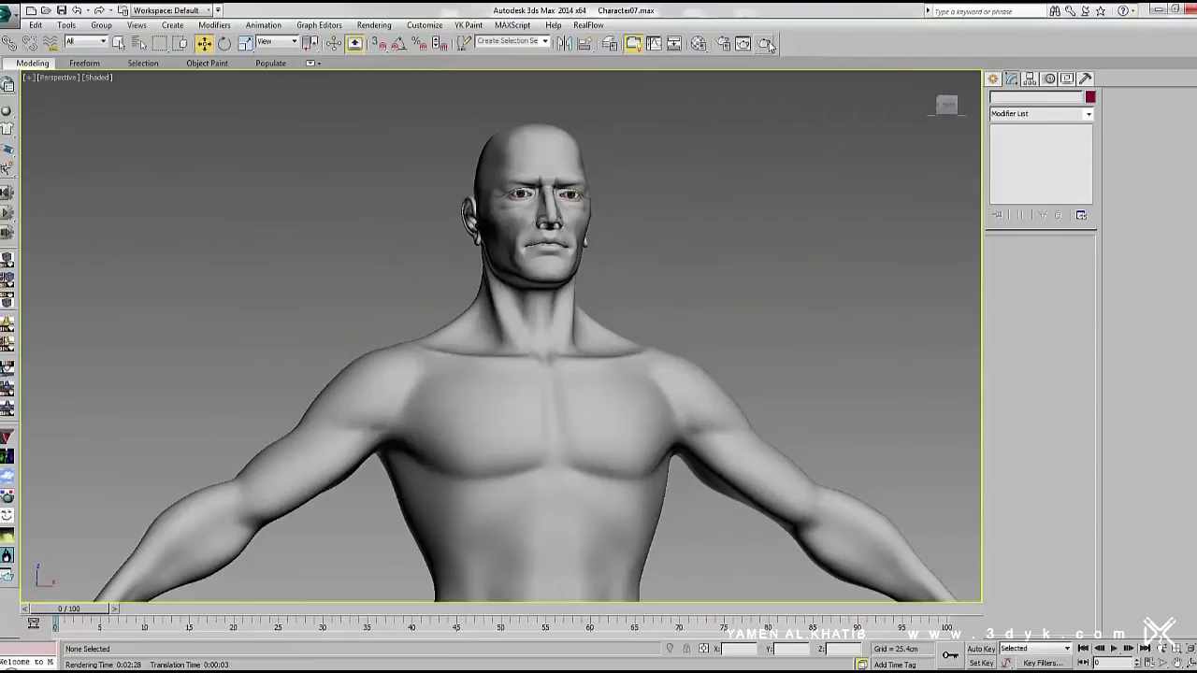
click(766, 44)
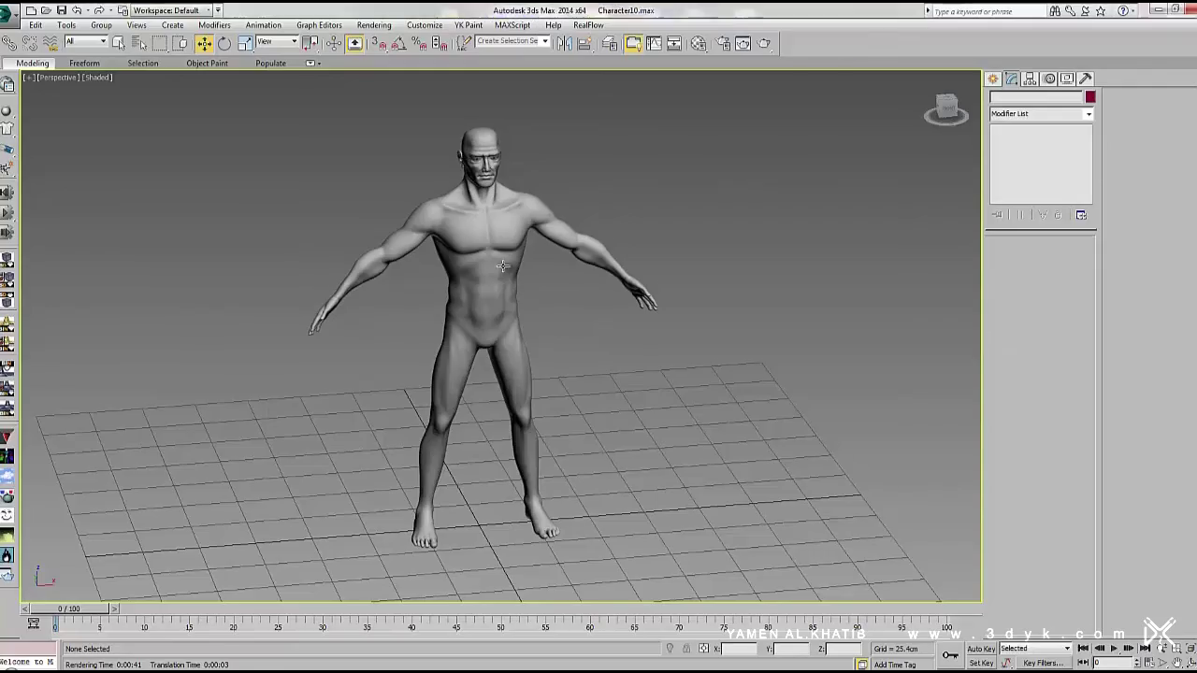
Load Fit-Dif-Color.jpg as the diffuse texture and render the neck close-up
click(702, 44)
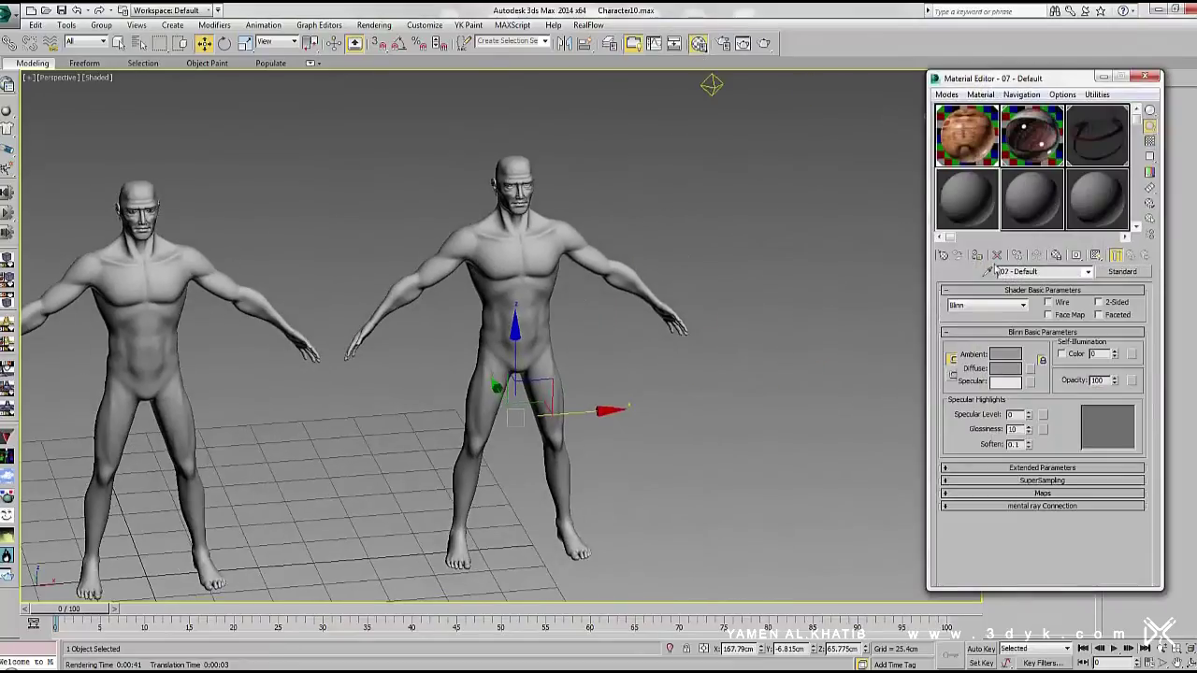
click(1031, 368)
double_click(237, 103)
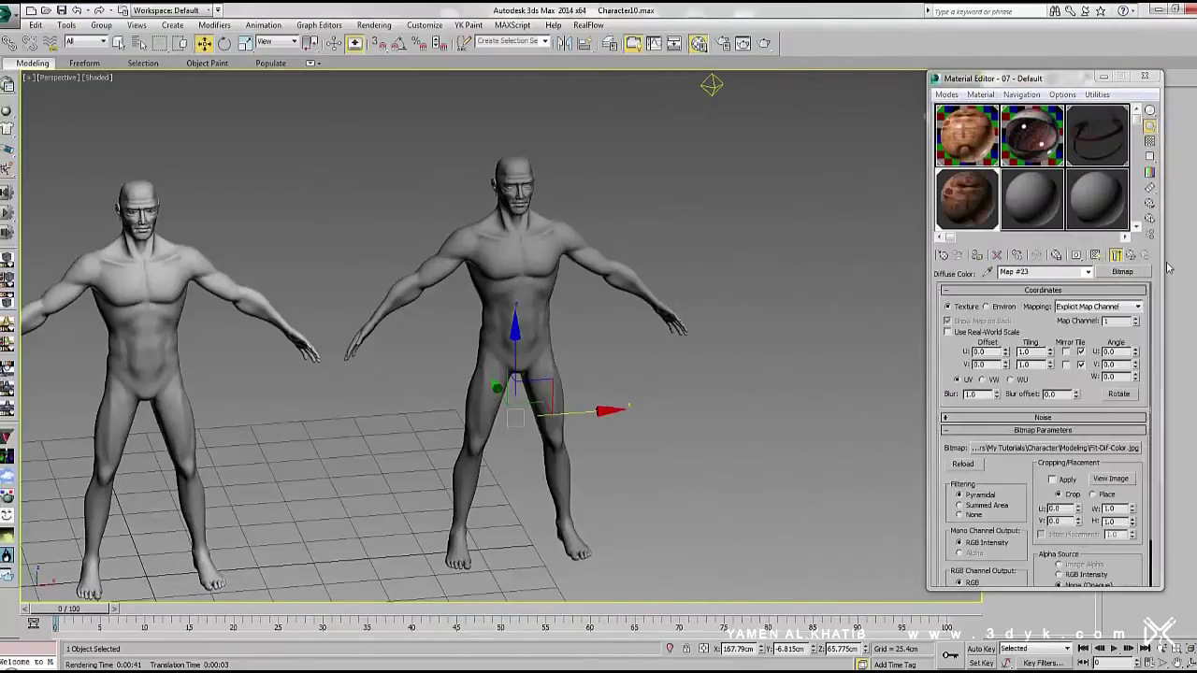
scroll(587, 224, up, 5)
scroll(571, 433, up, 5)
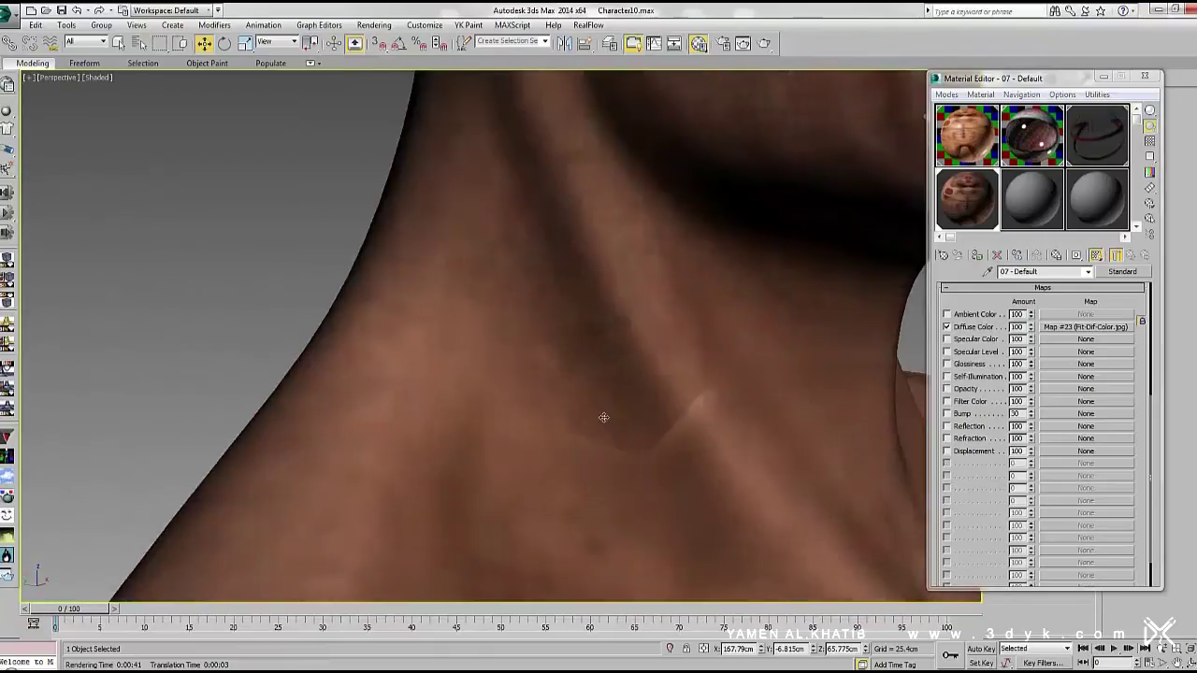
scroll(570, 433, up, 3)
key(shift+q)
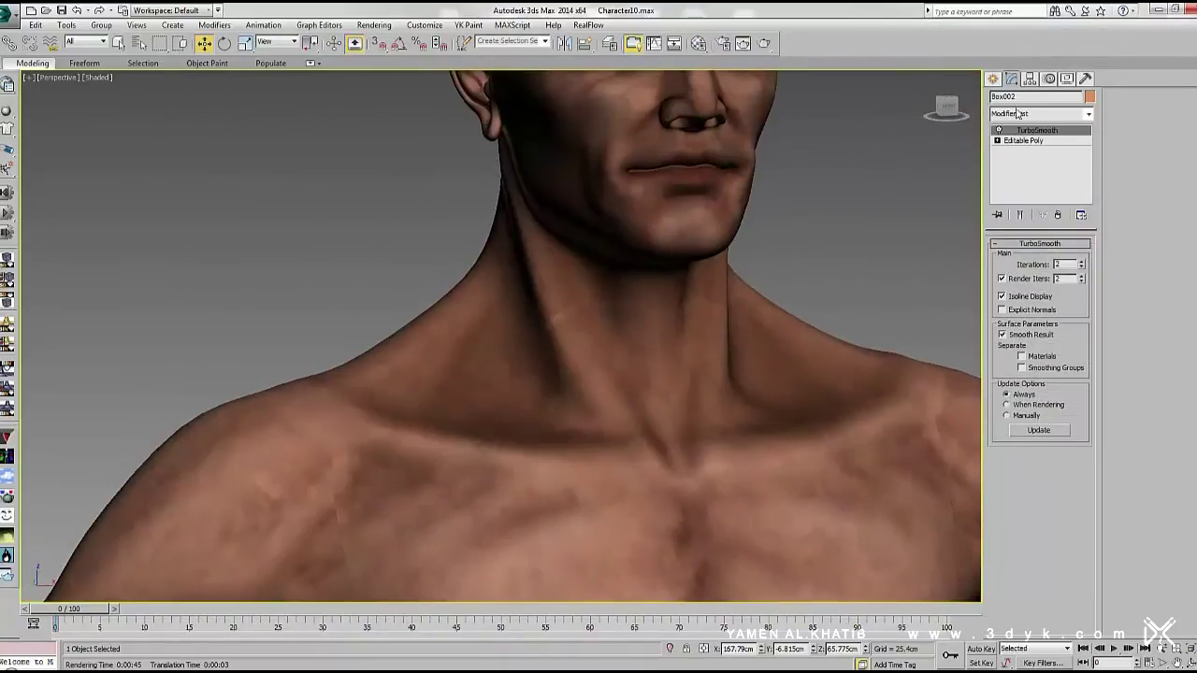
Send the character to Cinema 4D with the BodyPaint 3D Exchange utility
click(1011, 130)
click(589, 253)
click(608, 465)
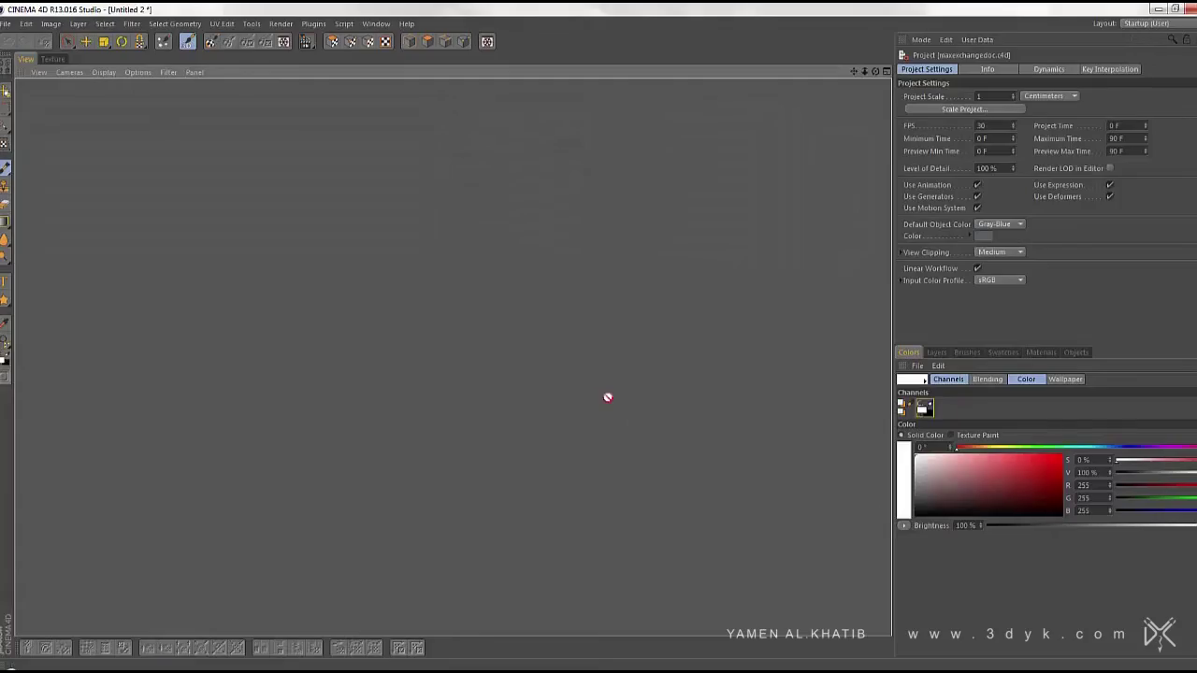
scroll(455, 374, up, 1)
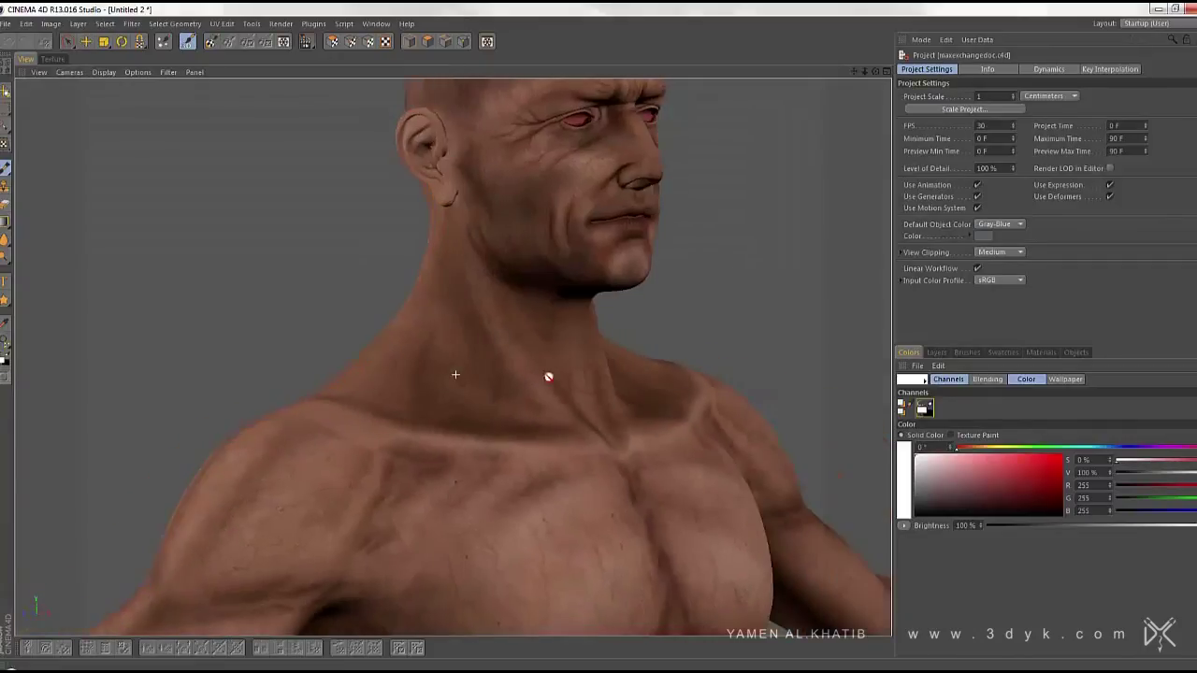
scroll(548, 374, up, 3)
scroll(475, 337, up, 4)
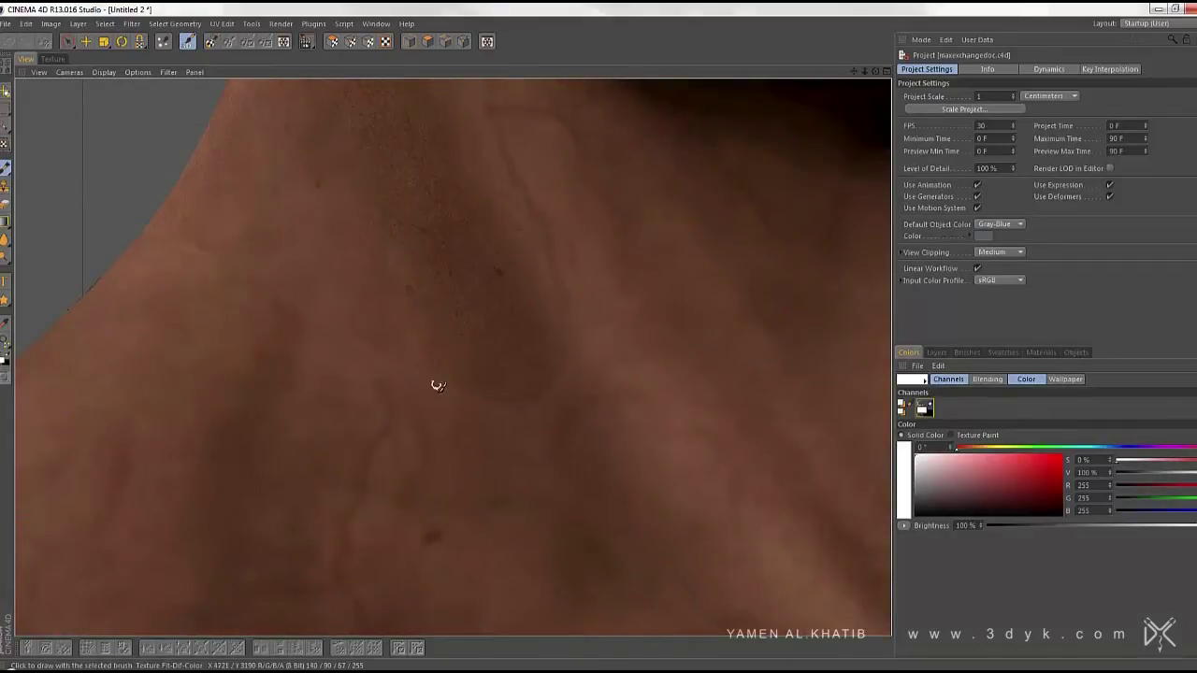
Switch the clone brush to sponge.jpg at size 80 and set a neck clone source
click(926, 153)
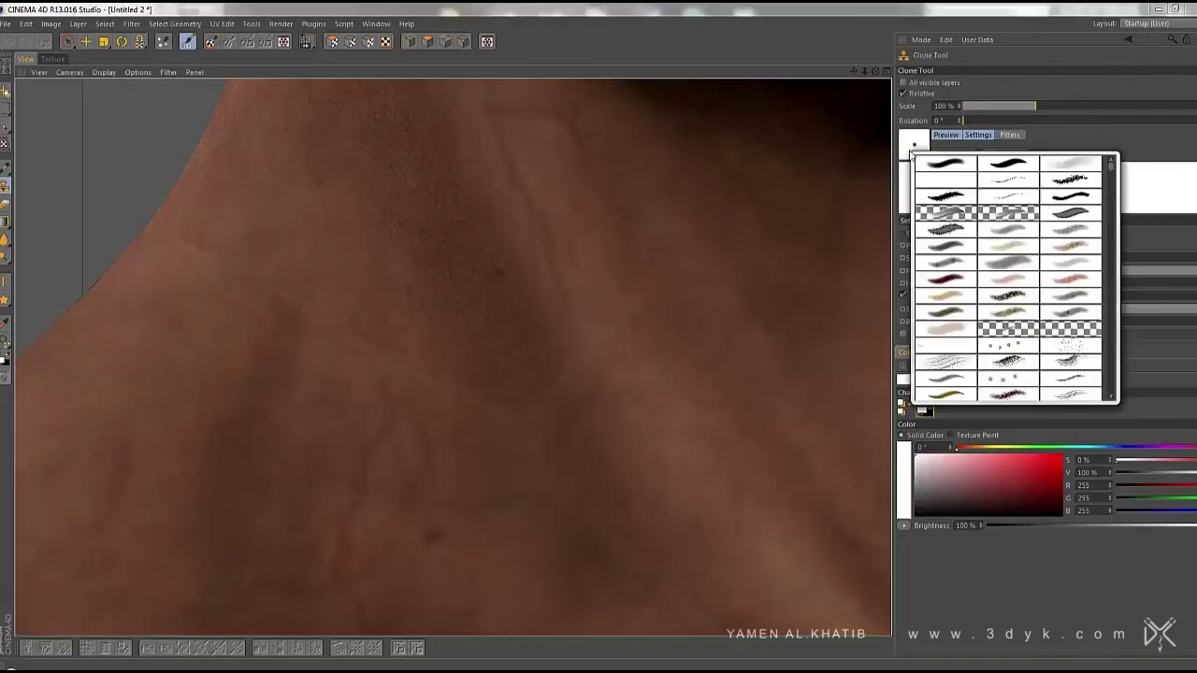
click(929, 159)
click(928, 161)
scroll(1019, 272, down, 1)
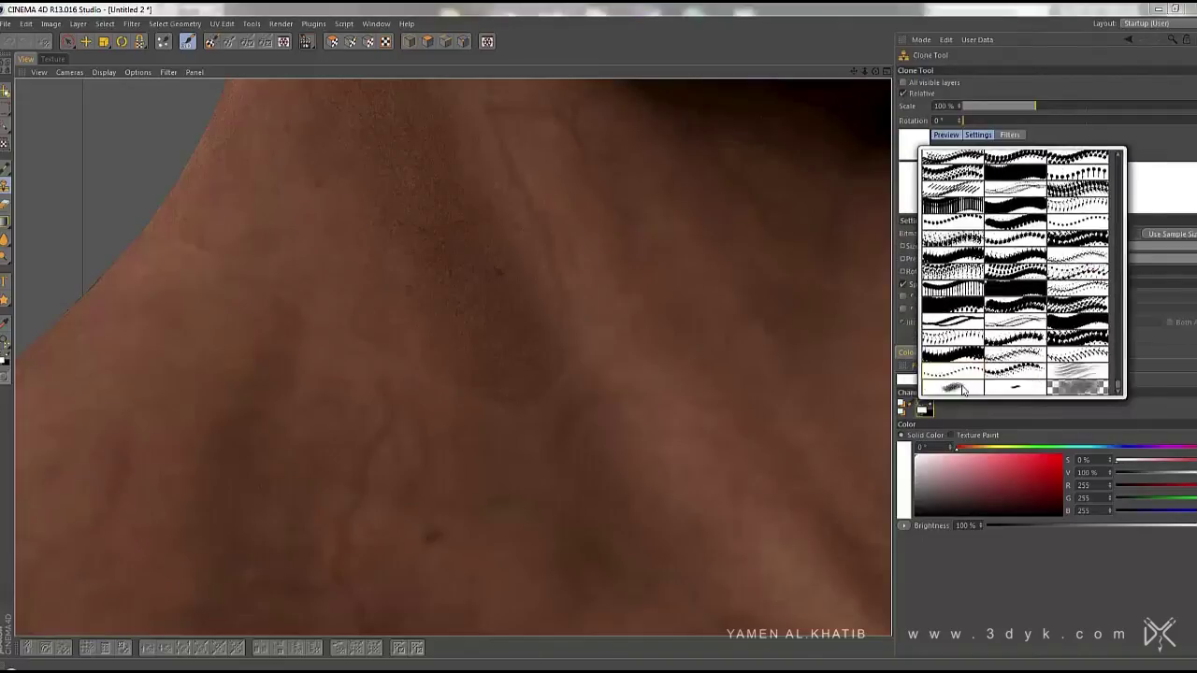
click(954, 374)
ctrl+click(366, 350)
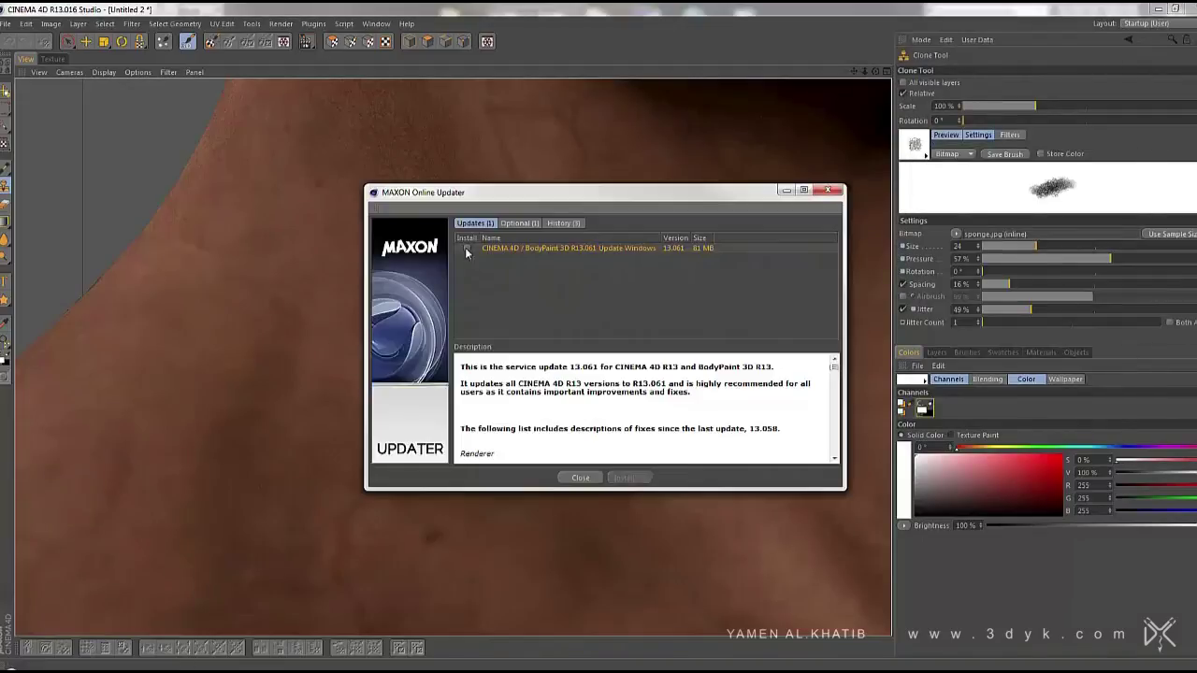
drag(1054, 245, 1082, 246)
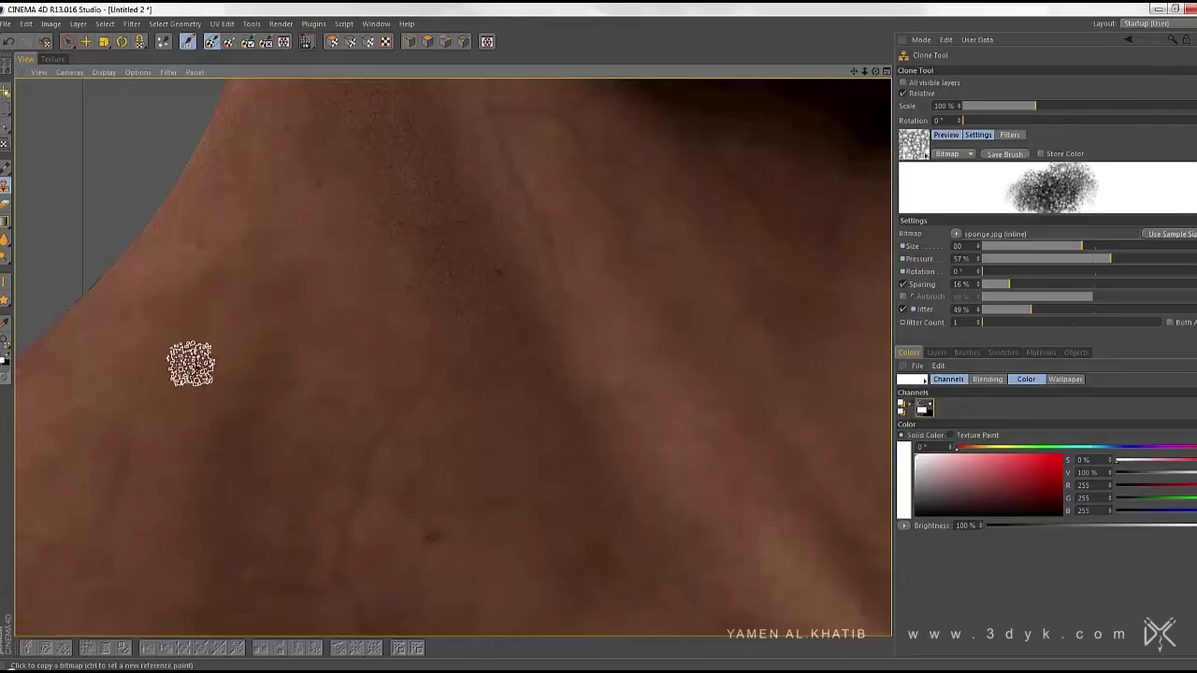
ctrl+click(303, 314)
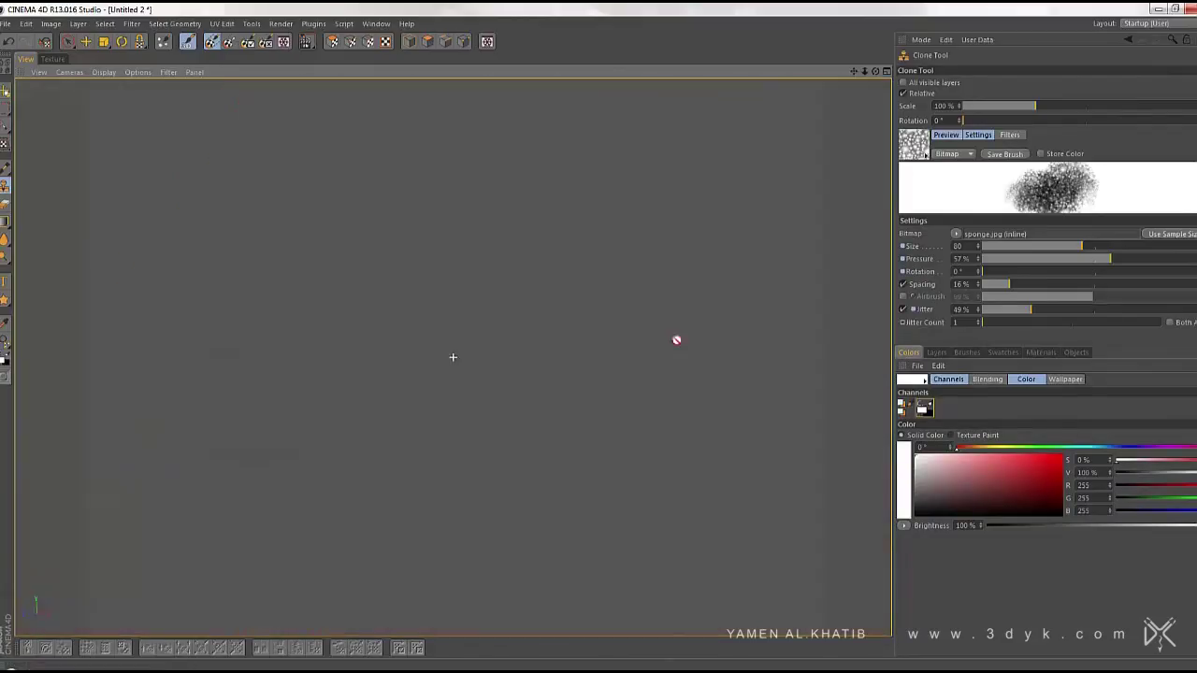
Pick a new clone source and clone-paint the front of the neck
mouse_move(677, 340)
alt+right_down()
mouse_move(489, 315)
mouse_move(307, 229)
alt+right_up()
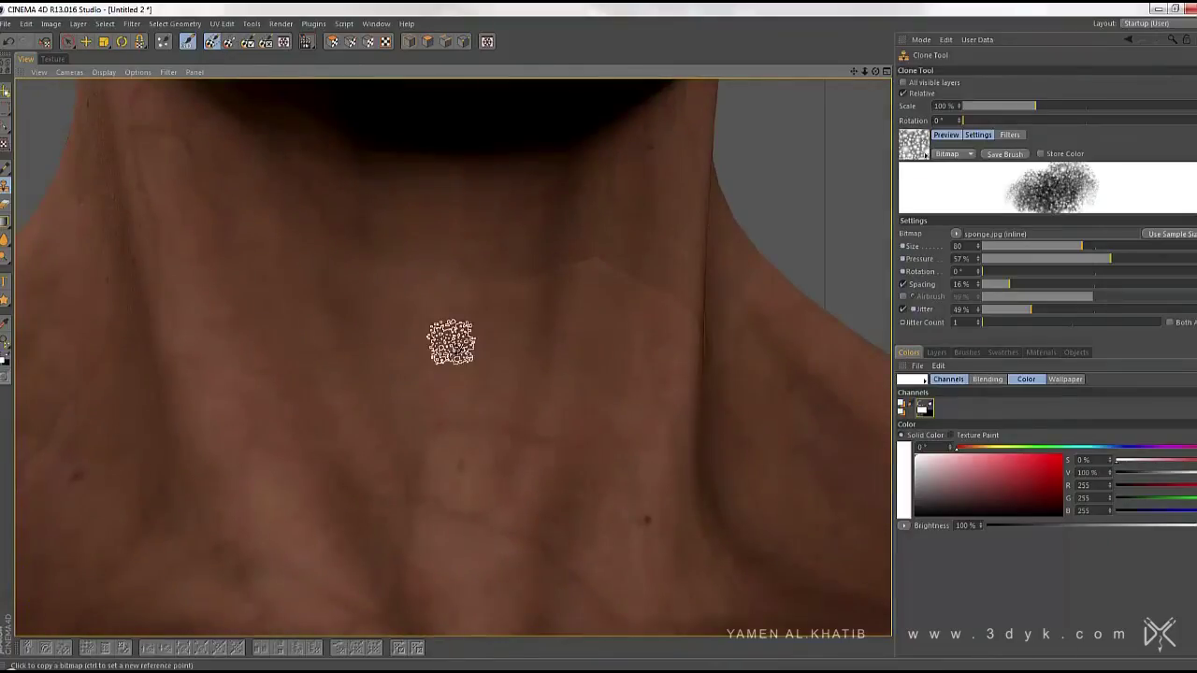
ctrl+click(459, 343)
key(n)
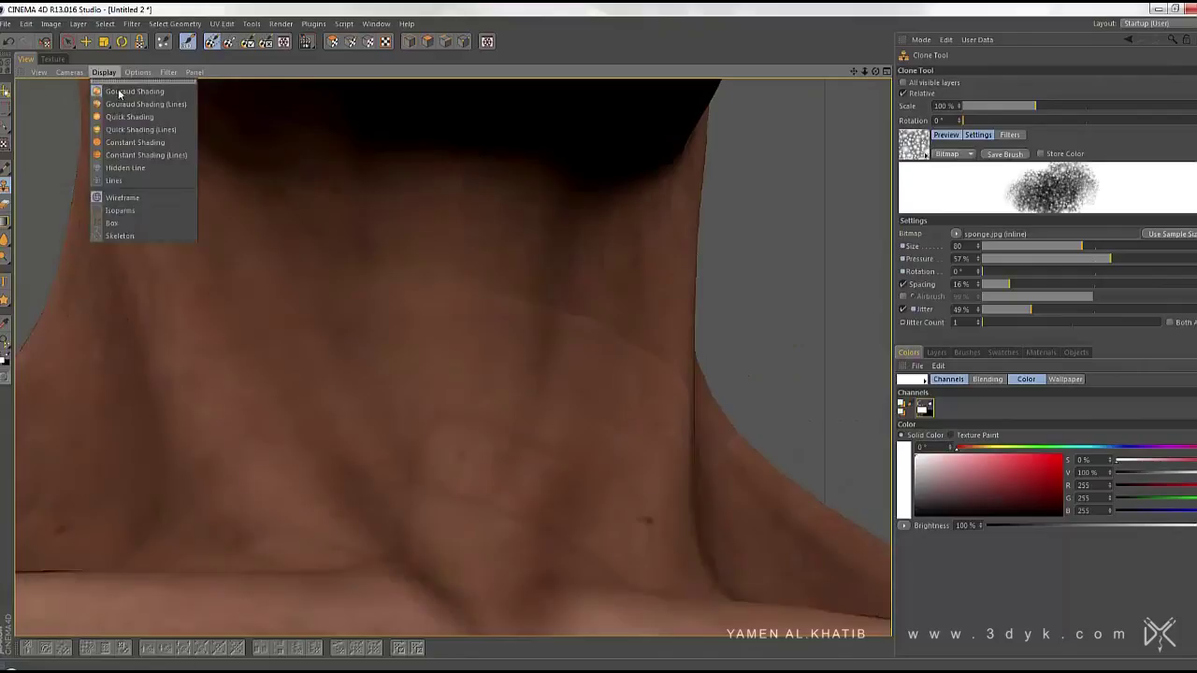
key(a)
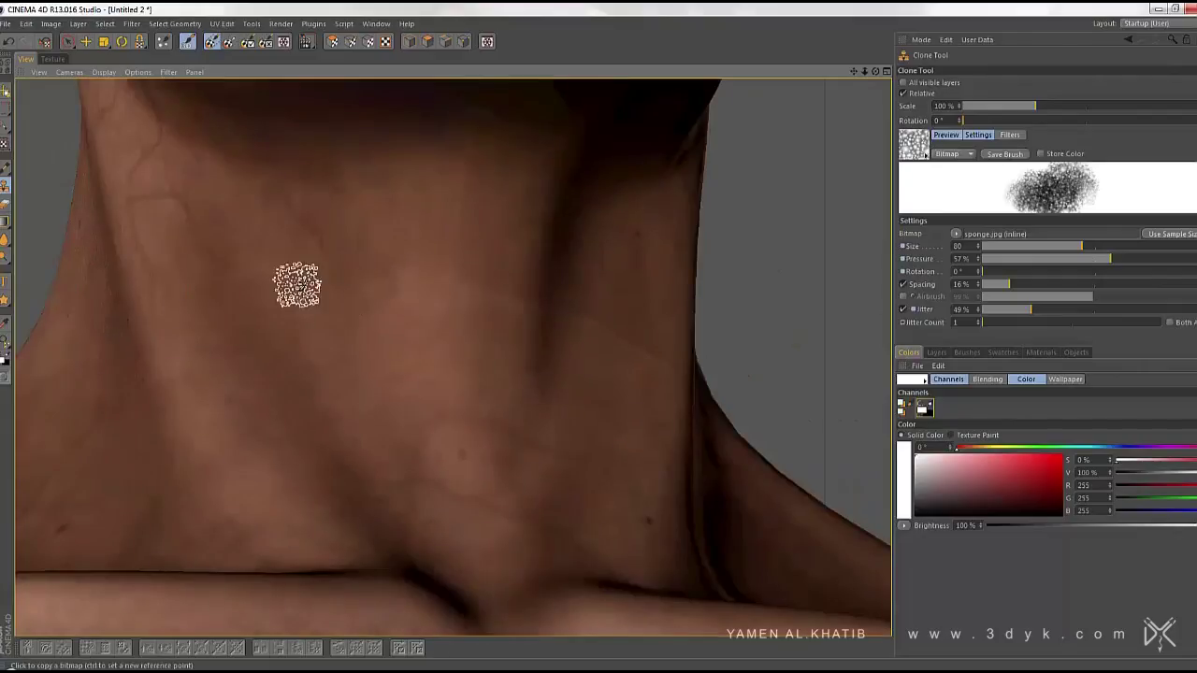
mouse_move(396, 275)
alt+mouse_down()
mouse_move(398, 383)
mouse_move(396, 323)
mouse_move(399, 352)
alt+mouse_up()
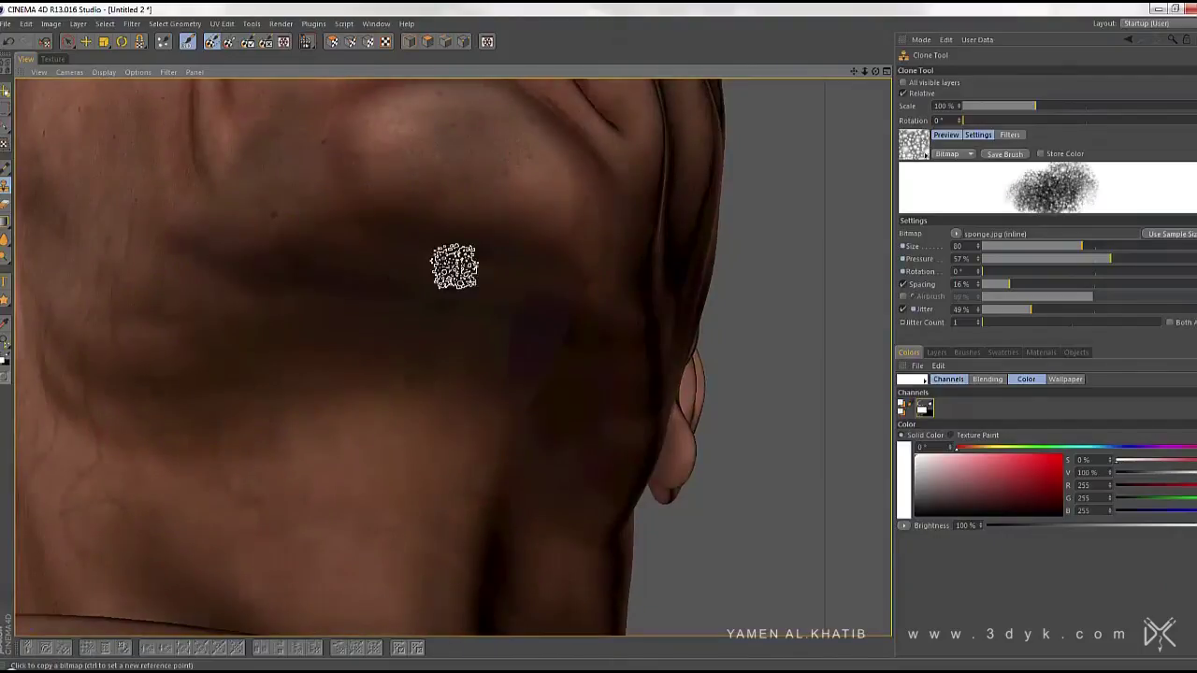
mouse_move(356, 441)
alt+mouse_down()
mouse_move(374, 368)
mouse_move(433, 388)
mouse_move(582, 368)
mouse_move(526, 315)
mouse_move(467, 481)
alt+mouse_up()
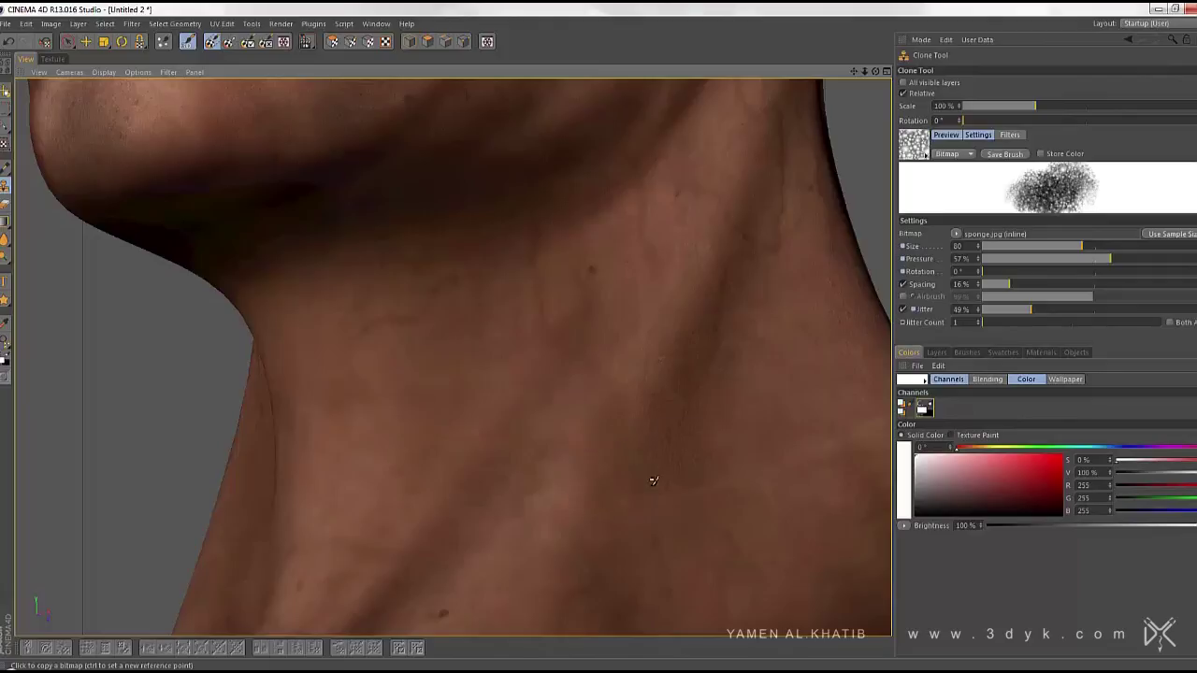
Clone-paint the neck sides, shoulder and back while orbiting around them
alt+drag(654, 481, 581, 325)
mouse_move(453, 357)
alt+mouse_down()
mouse_move(516, 261)
mouse_move(667, 351)
mouse_move(455, 356)
mouse_move(568, 340)
alt+mouse_up()
alt+drag(452, 378, 482, 376)
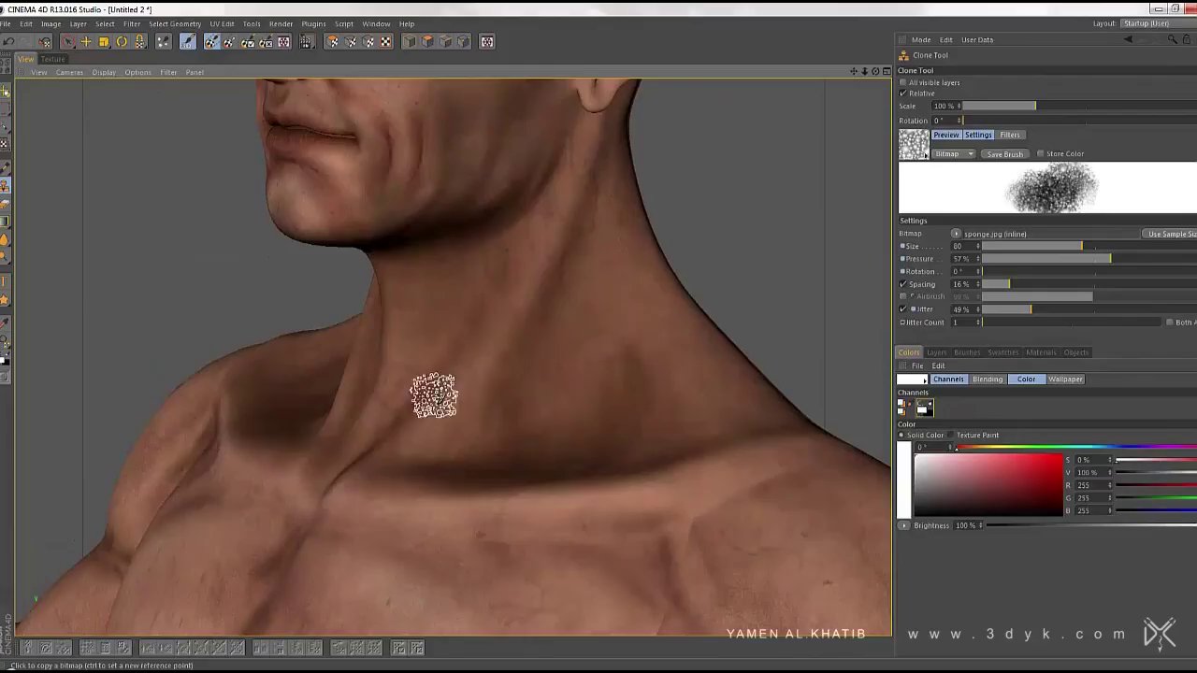
mouse_move(569, 381)
alt+mouse_down()
mouse_move(464, 365)
mouse_move(455, 355)
mouse_move(465, 341)
alt+mouse_up()
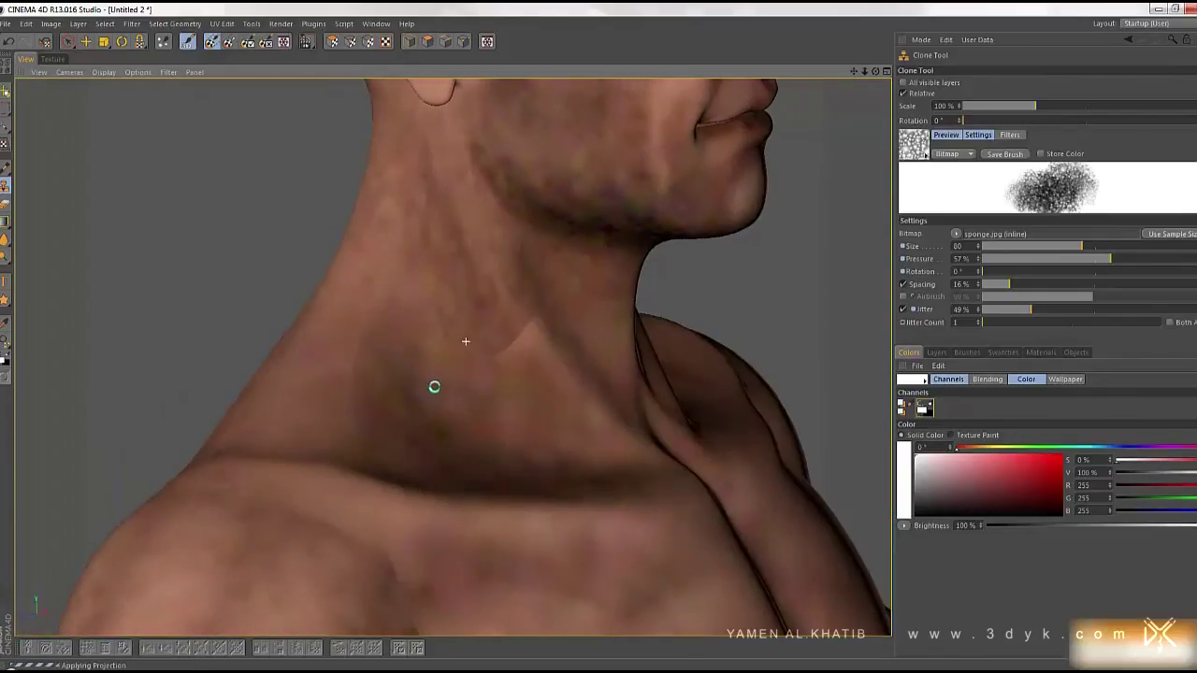
mouse_move(393, 374)
alt+mouse_down()
mouse_move(302, 342)
mouse_move(577, 312)
alt+mouse_up()
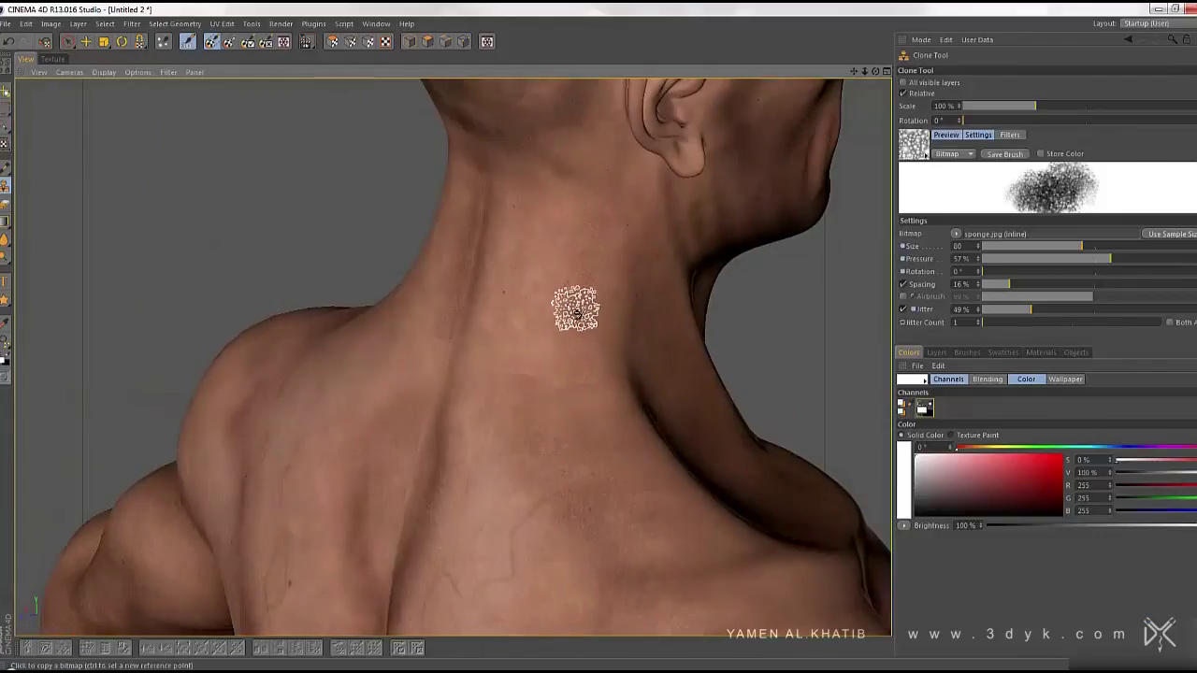
mouse_move(593, 422)
alt+mouse_down()
mouse_move(643, 356)
mouse_move(513, 377)
alt+mouse_up()
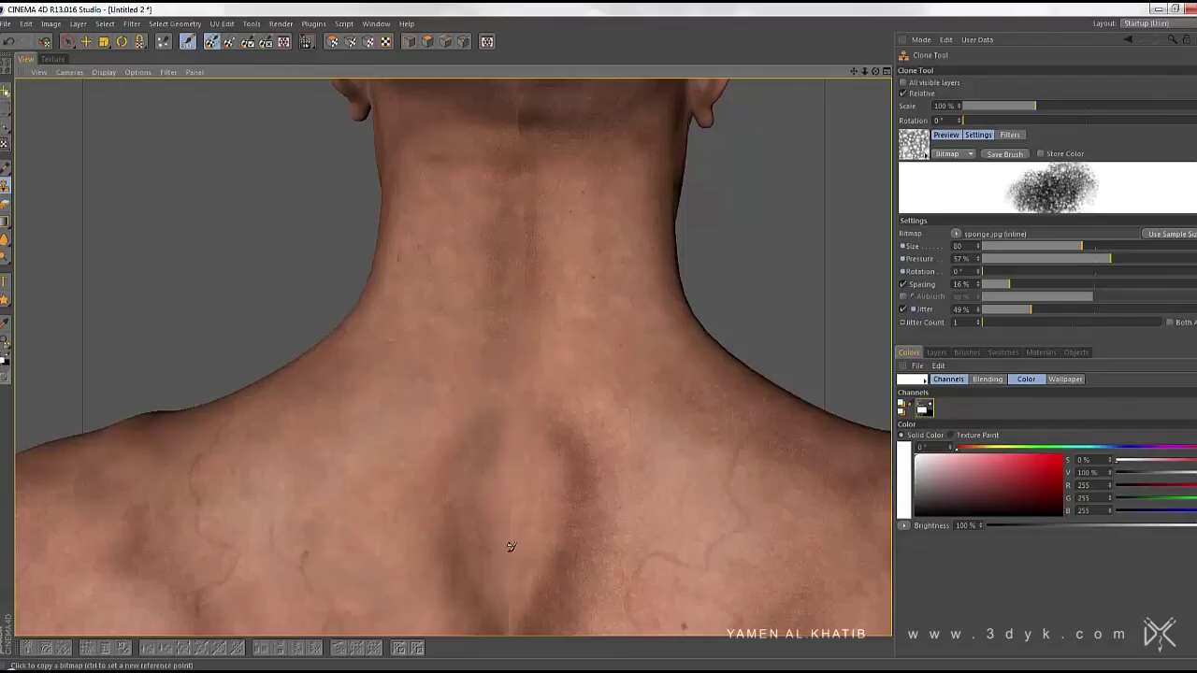
alt+middle_drag(521, 173, 547, 281)
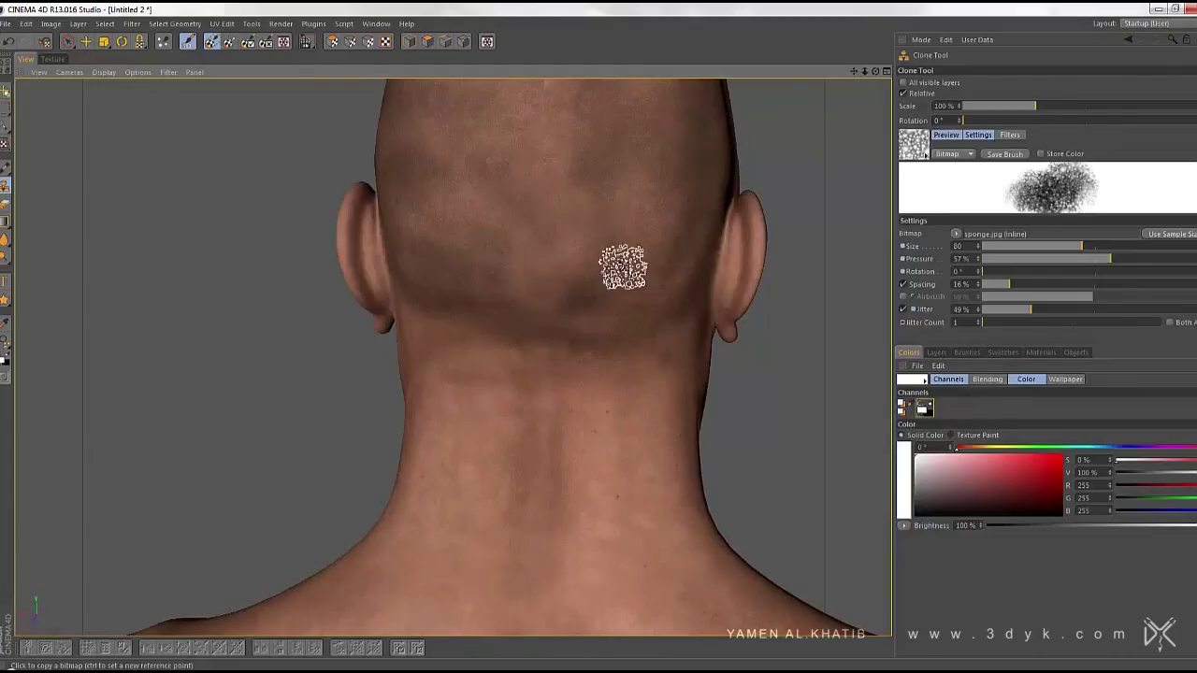
Orbit around the head and clone skin over the sharp crease near the shoulder
alt+drag(622, 267, 621, 285)
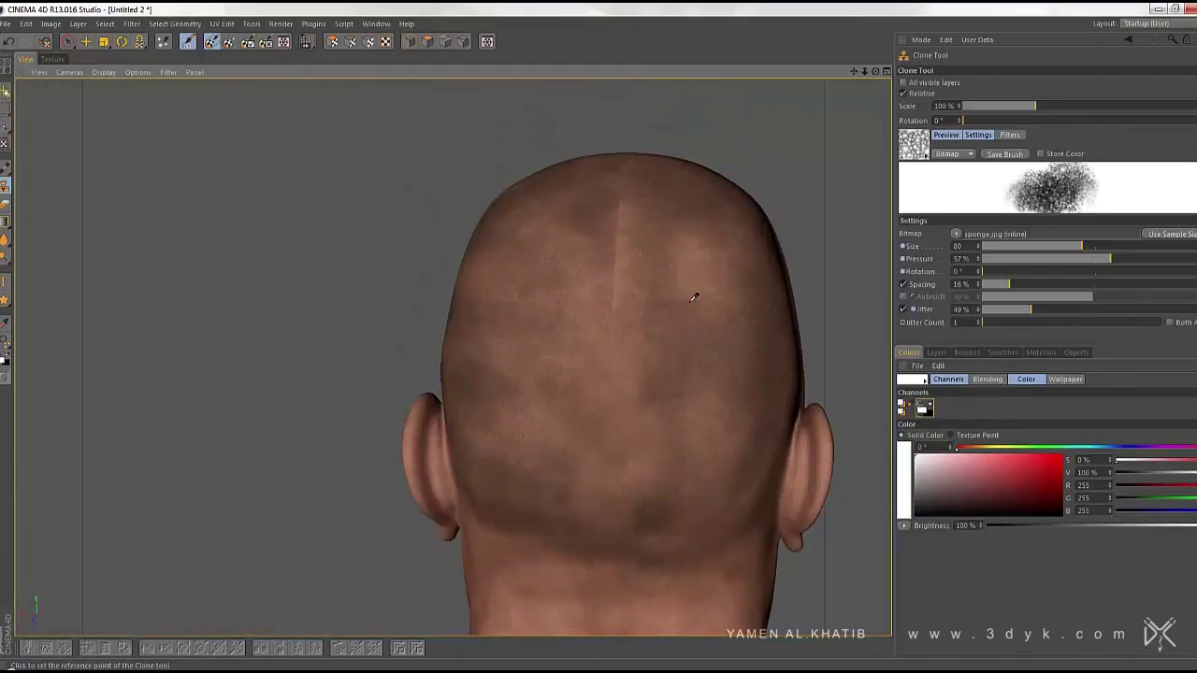
mouse_move(641, 262)
alt+mouse_down()
mouse_move(665, 305)
mouse_move(642, 267)
alt+mouse_up()
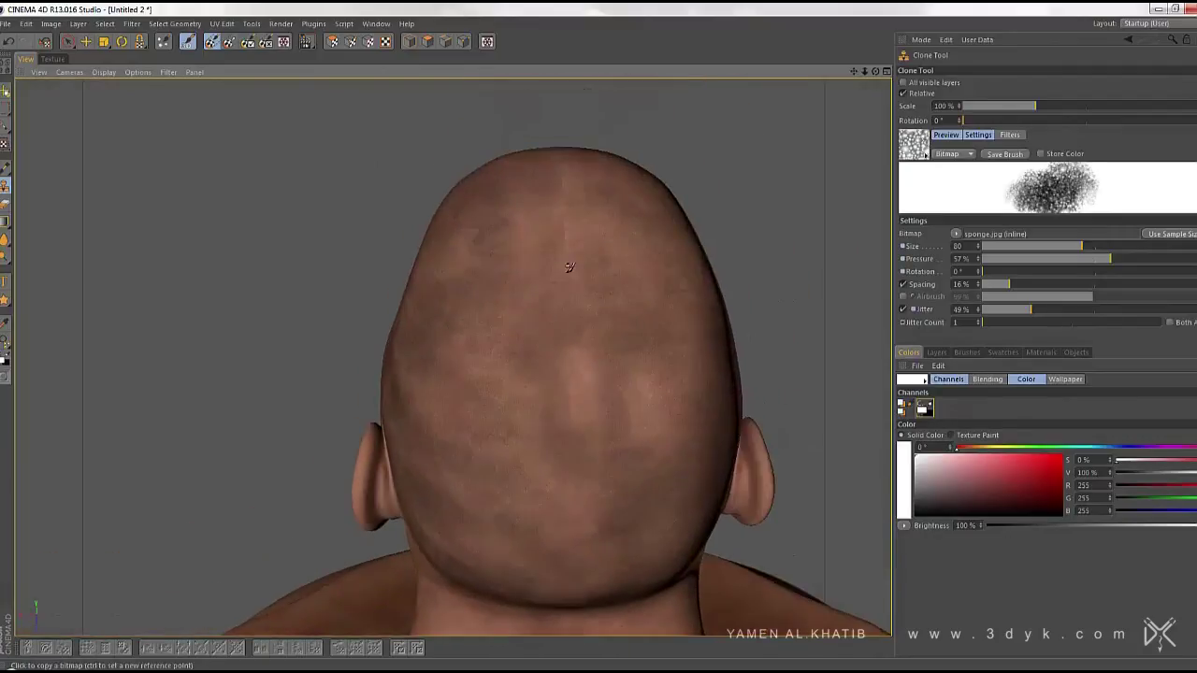
mouse_move(534, 316)
alt+mouse_down()
mouse_move(580, 379)
mouse_move(624, 400)
alt+mouse_up()
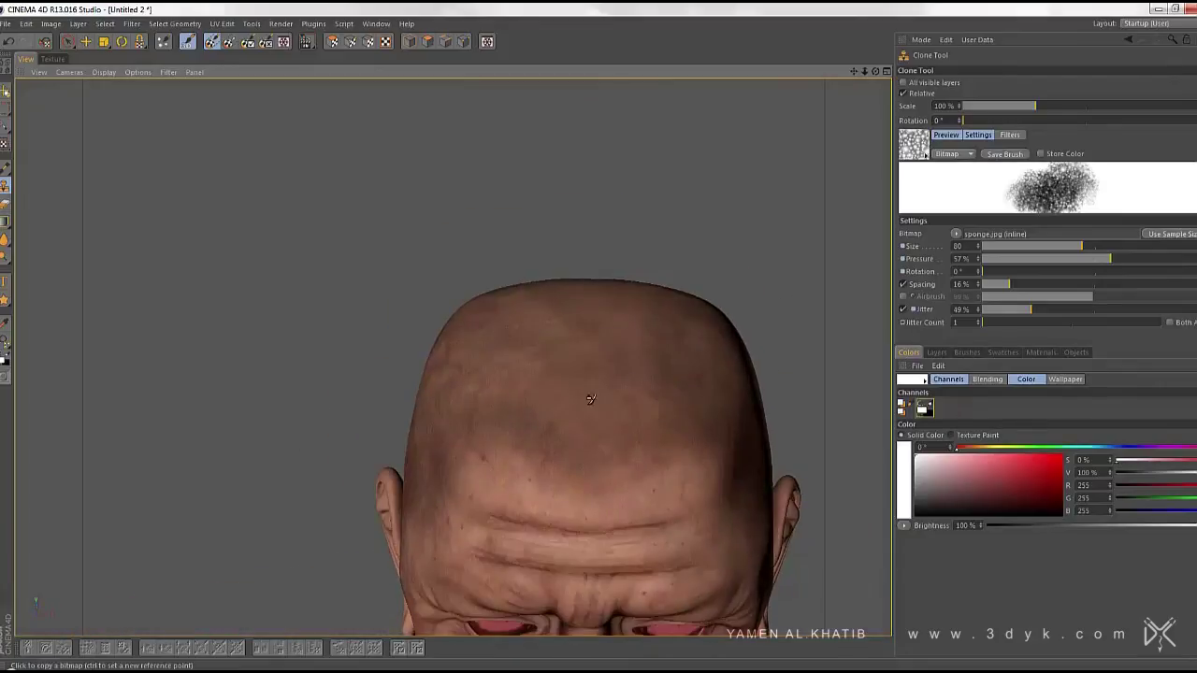
alt+drag(740, 302, 609, 342)
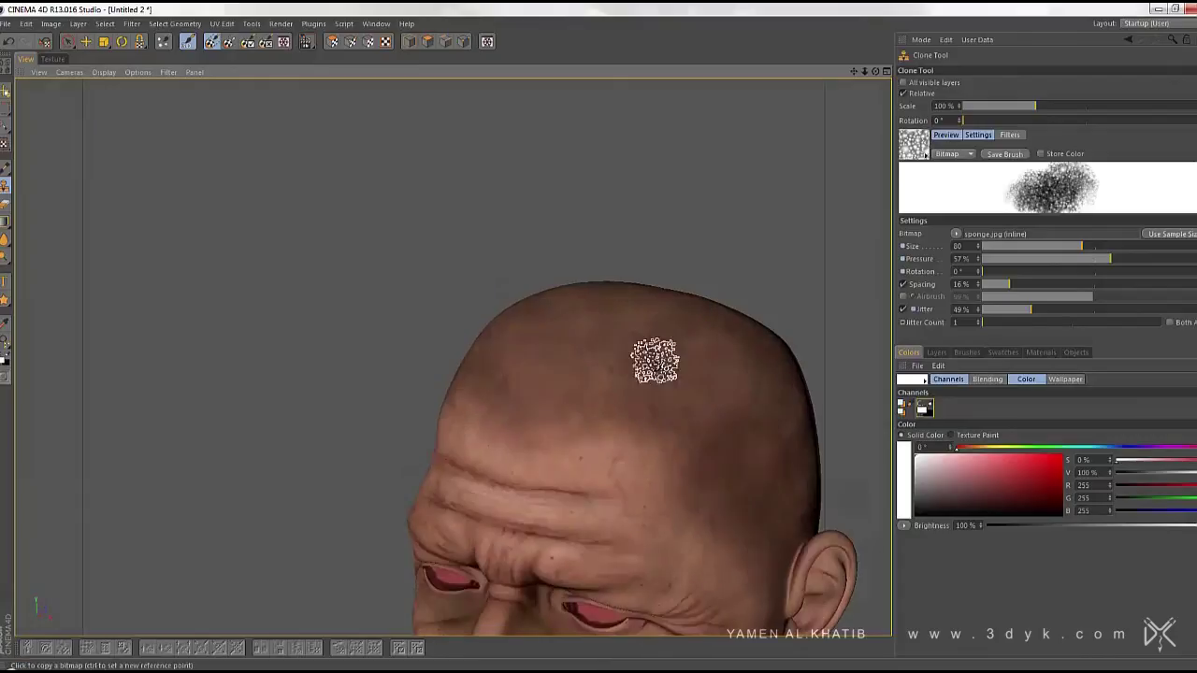
alt+drag(690, 343, 634, 363)
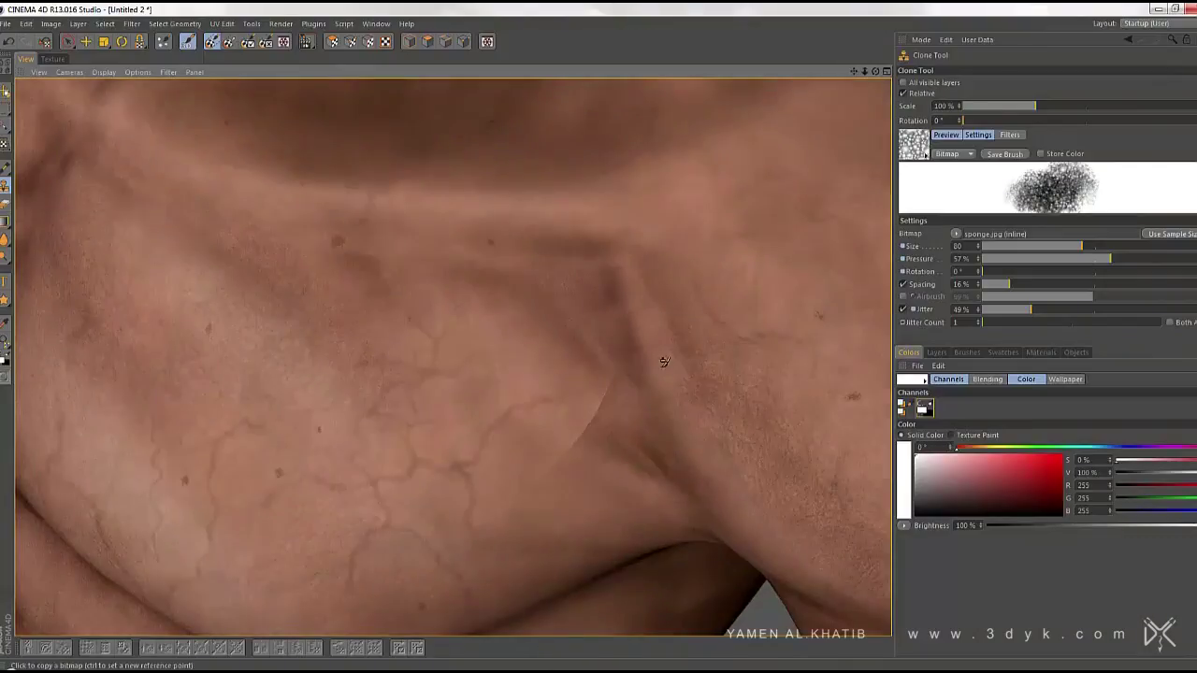
drag(615, 459, 620, 431)
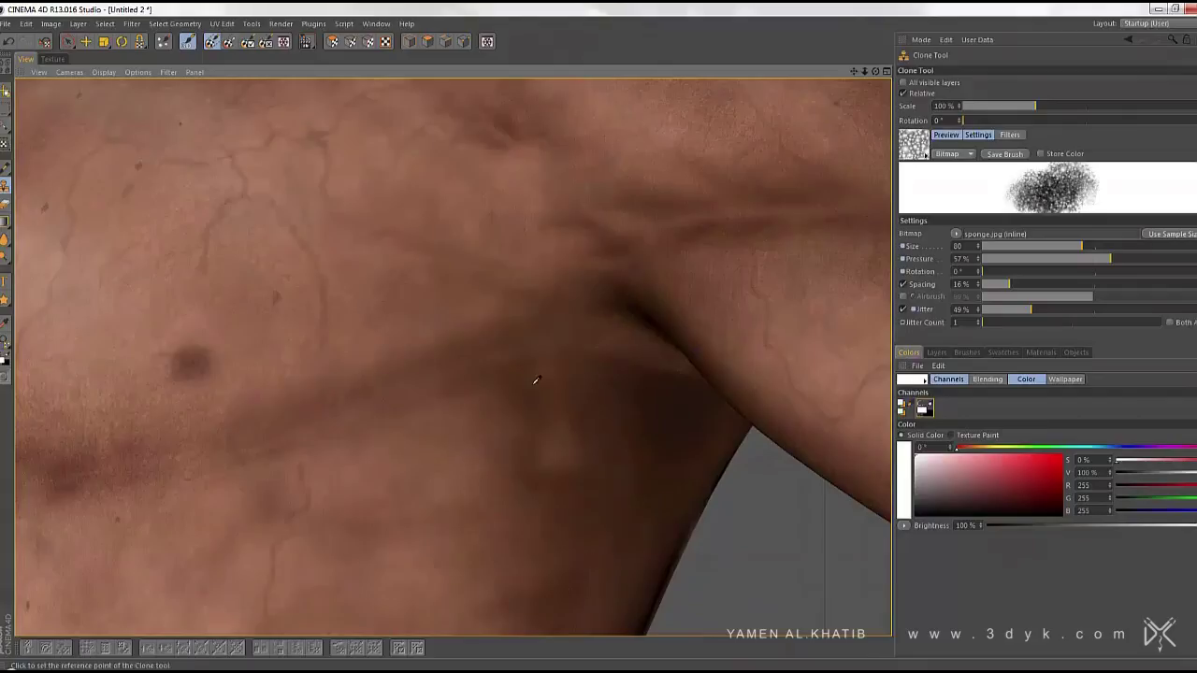
Close the painted scene from the File menu
scroll(534, 355, up, 2)
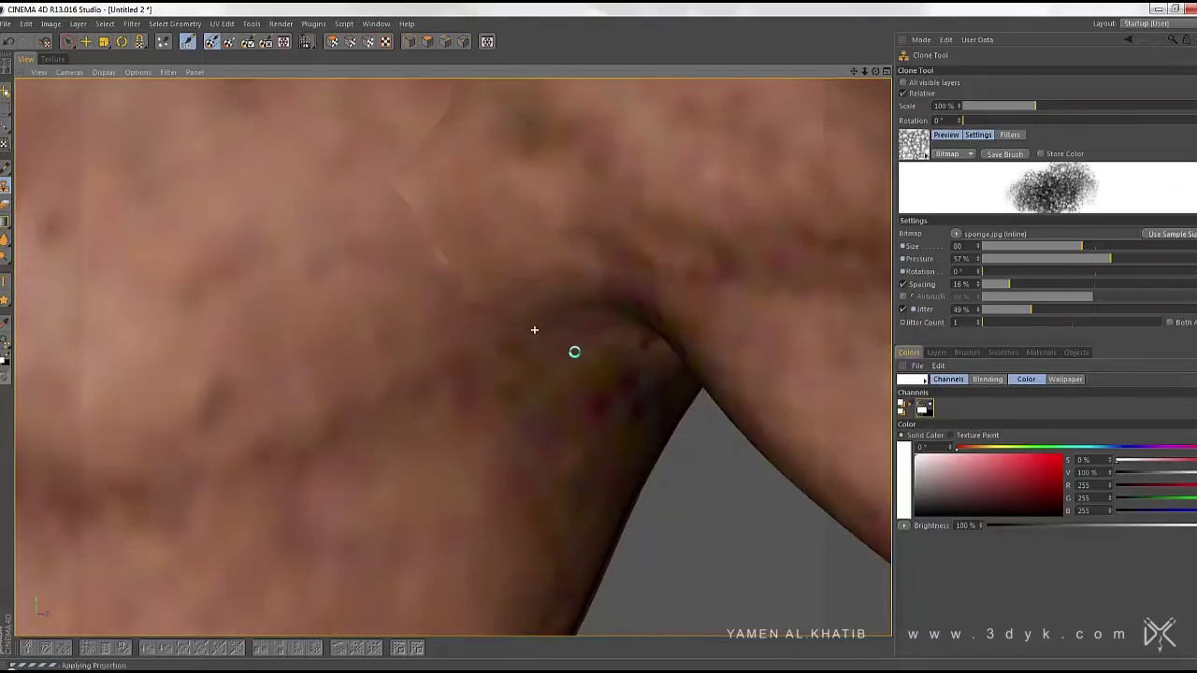
click(5, 23)
click(77, 356)
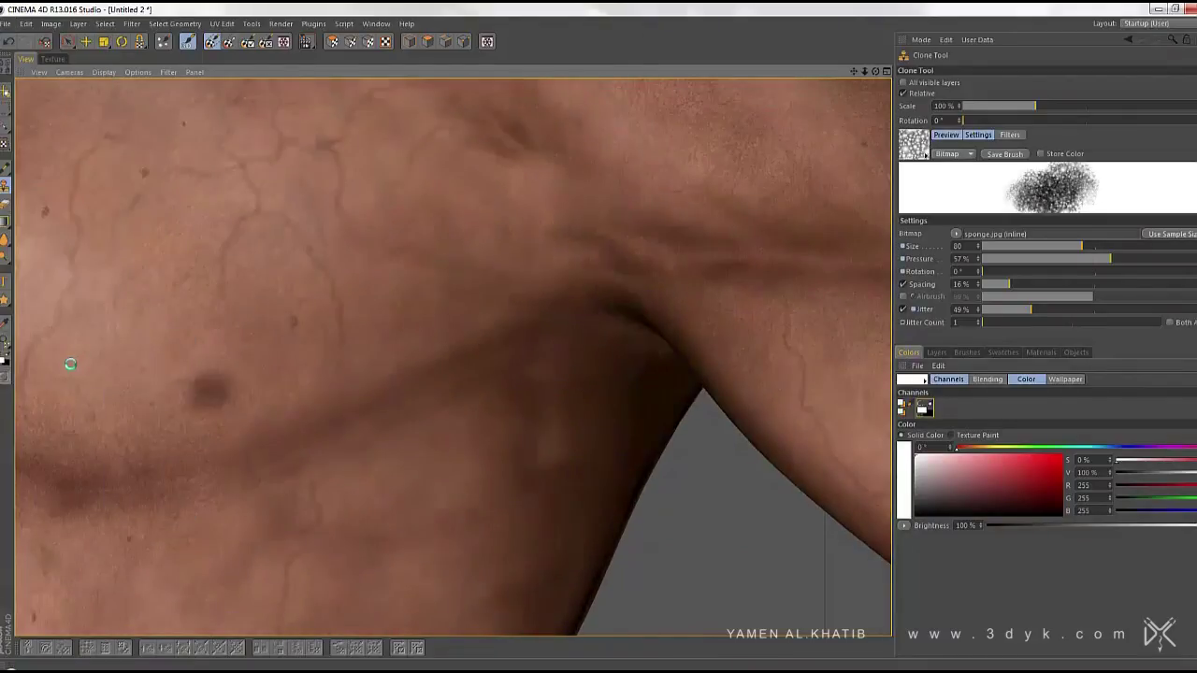
click(4, 24)
click(54, 326)
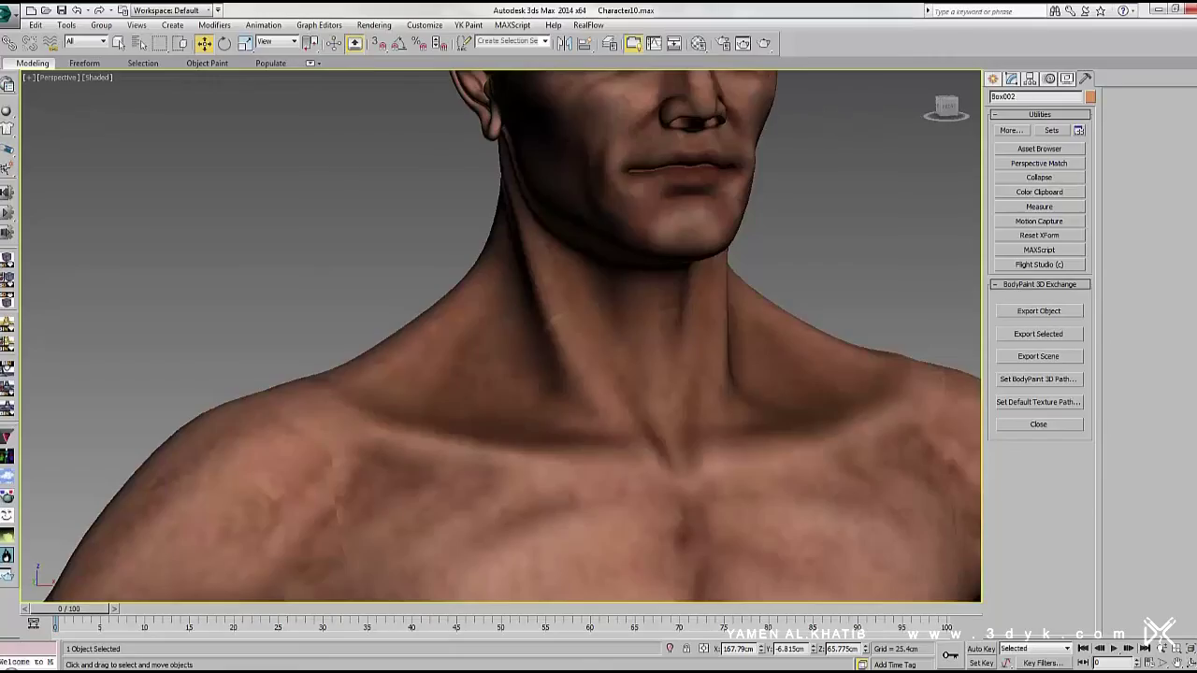
Render the neck and chest from a new orbit angle with the retouched skin texture
alt+middle_drag(399, 482, 499, 339)
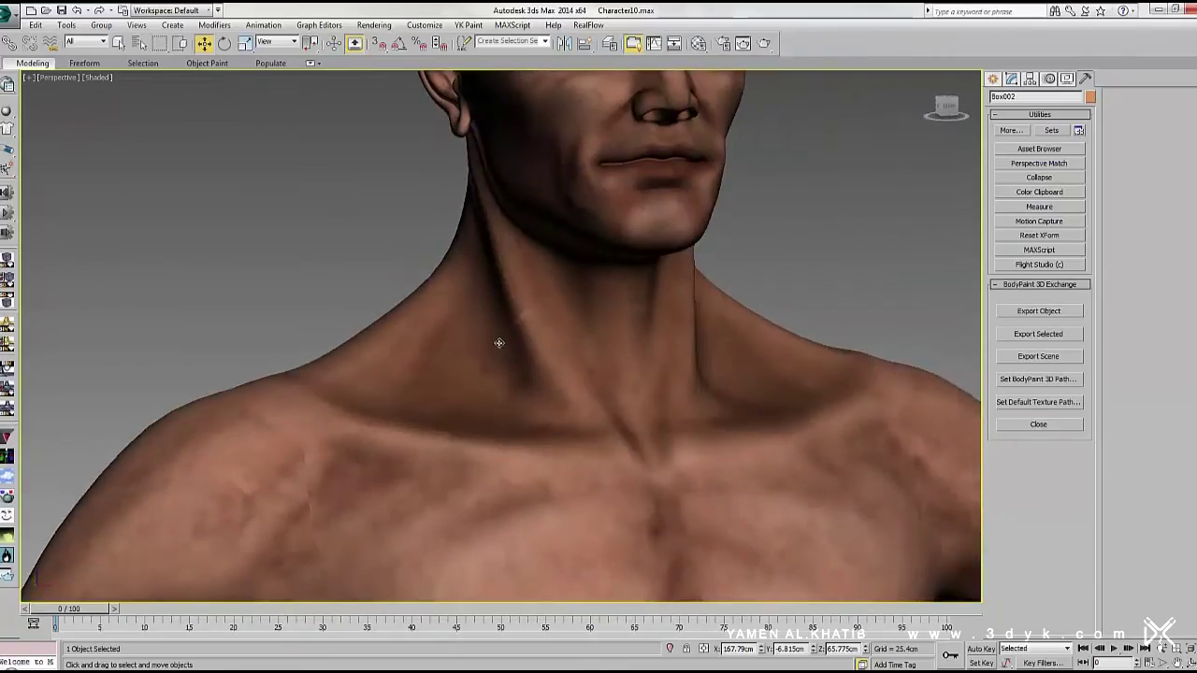
key(shift+q)
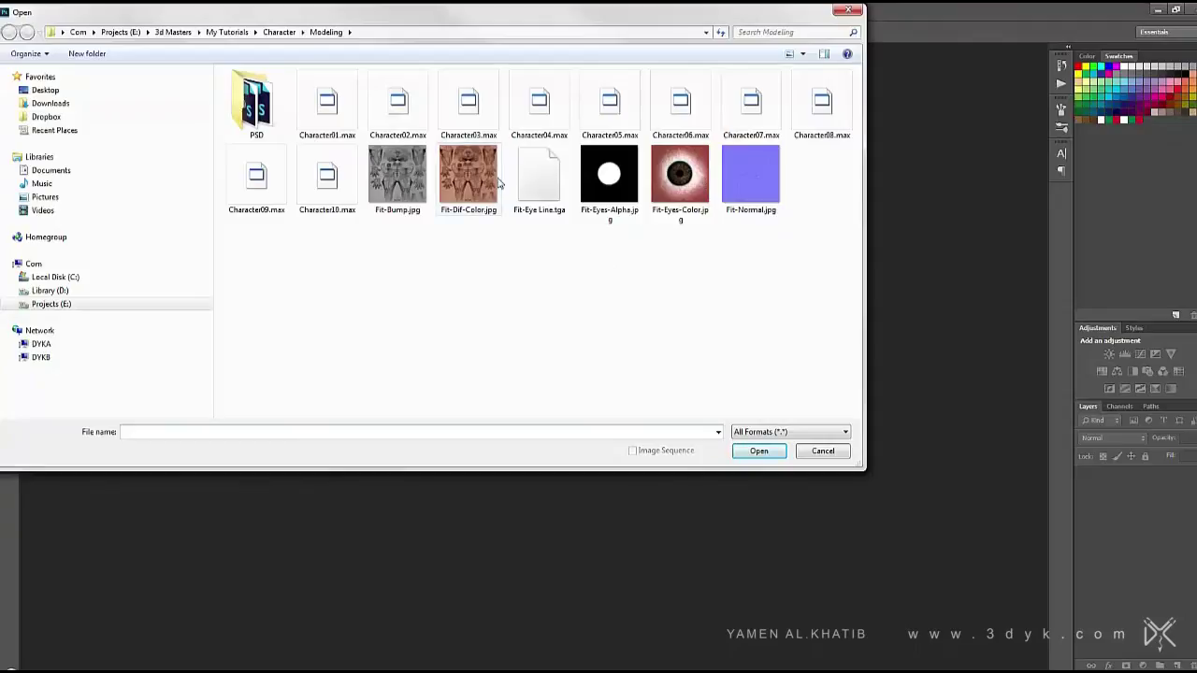
Open Fit-Dif-Color.jpg and save a copy as Fit-Blood.jpg
double_click(497, 183)
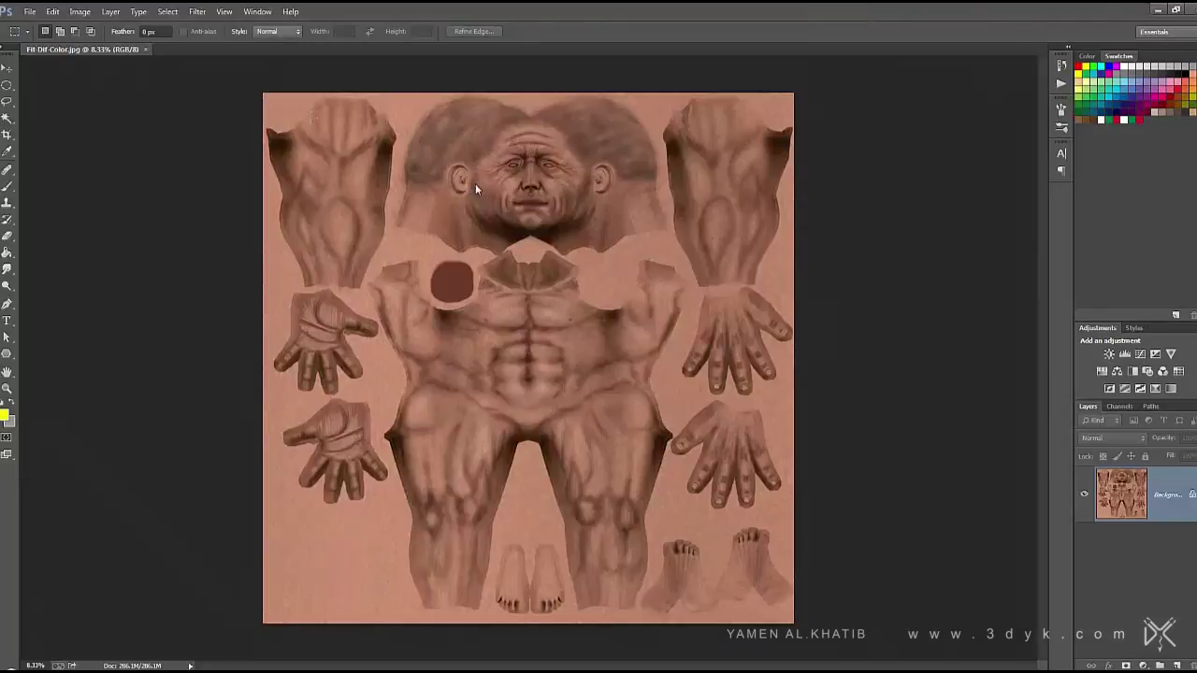
click(30, 11)
click(56, 170)
text(Fit-Dif-Blood)
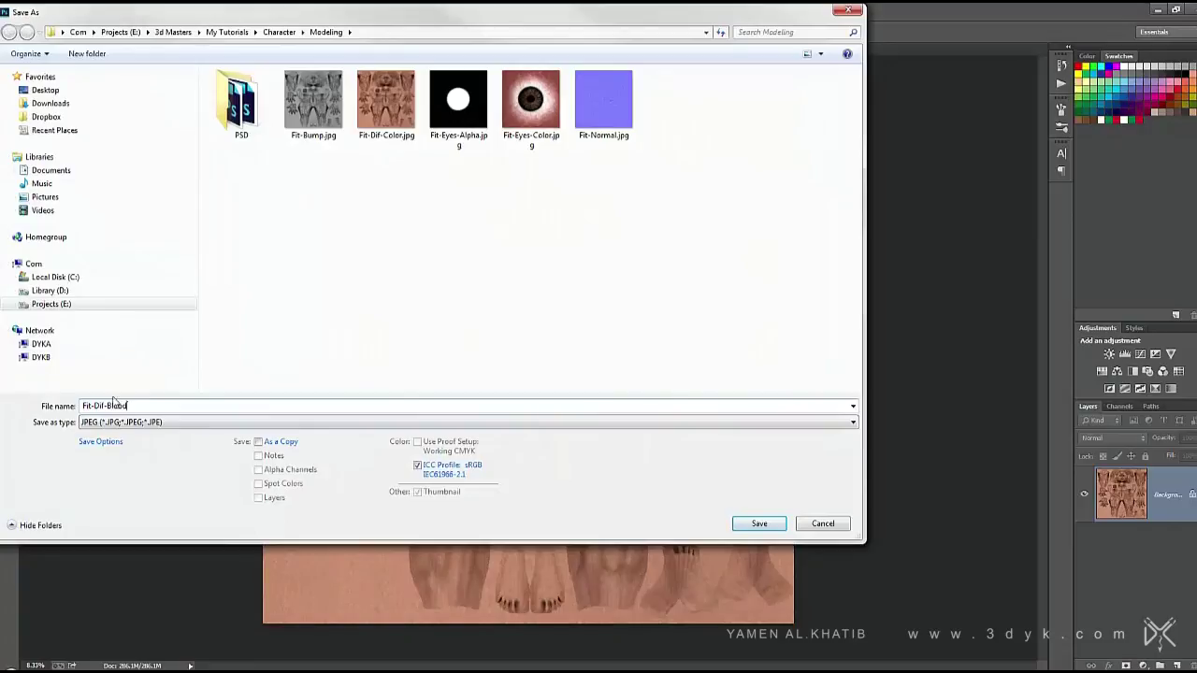
key(BackSpace)
key(Return)
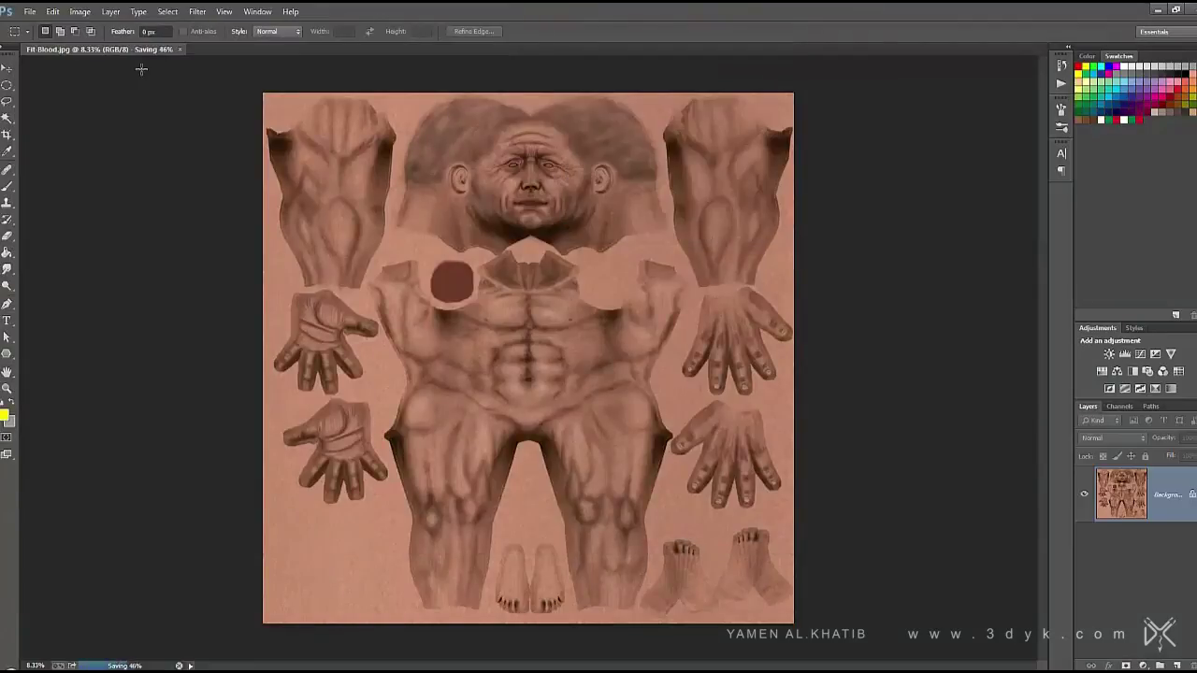
Resize the texture to 3000 px and add an empty Layer 1 above it
click(77, 11)
click(107, 101)
text(300)
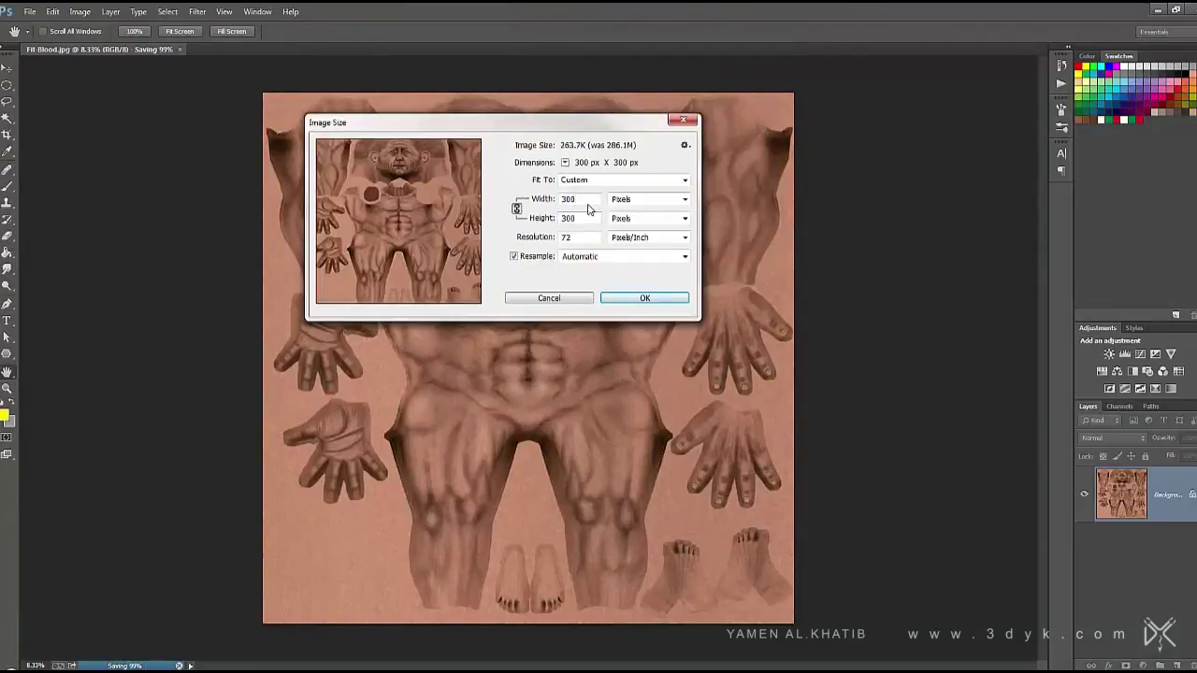
key(Return)
click(79, 11)
click(120, 107)
text(3000)
key(Return)
key(z)
alt+scroll(580, 407, up, 5)
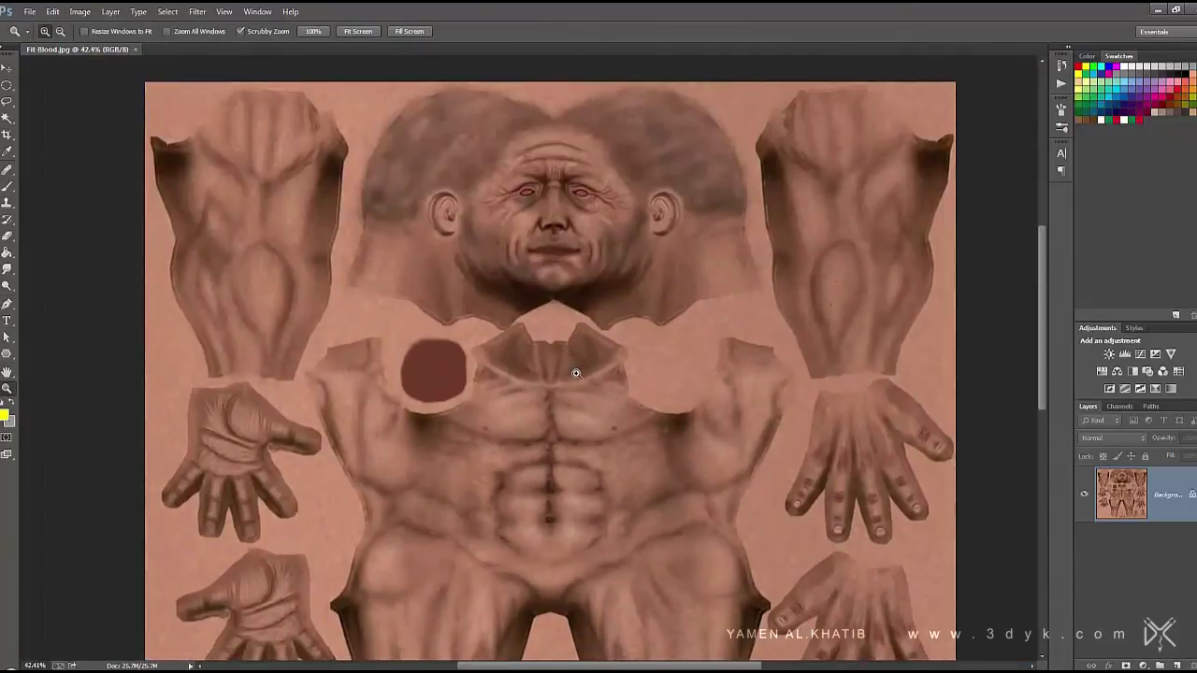
click(1180, 664)
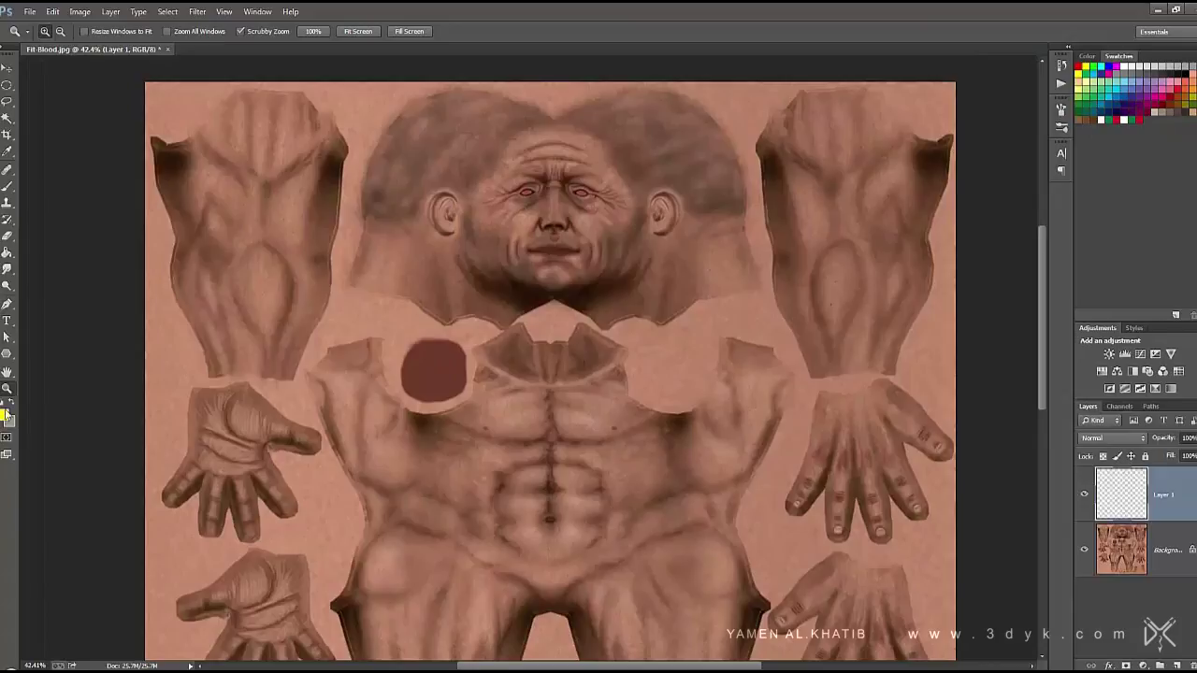
Choose red and a soft brush, then paint red over the nose on Layer 1
click(5, 415)
click(794, 208)
click(916, 195)
key(b)
right_click(545, 265)
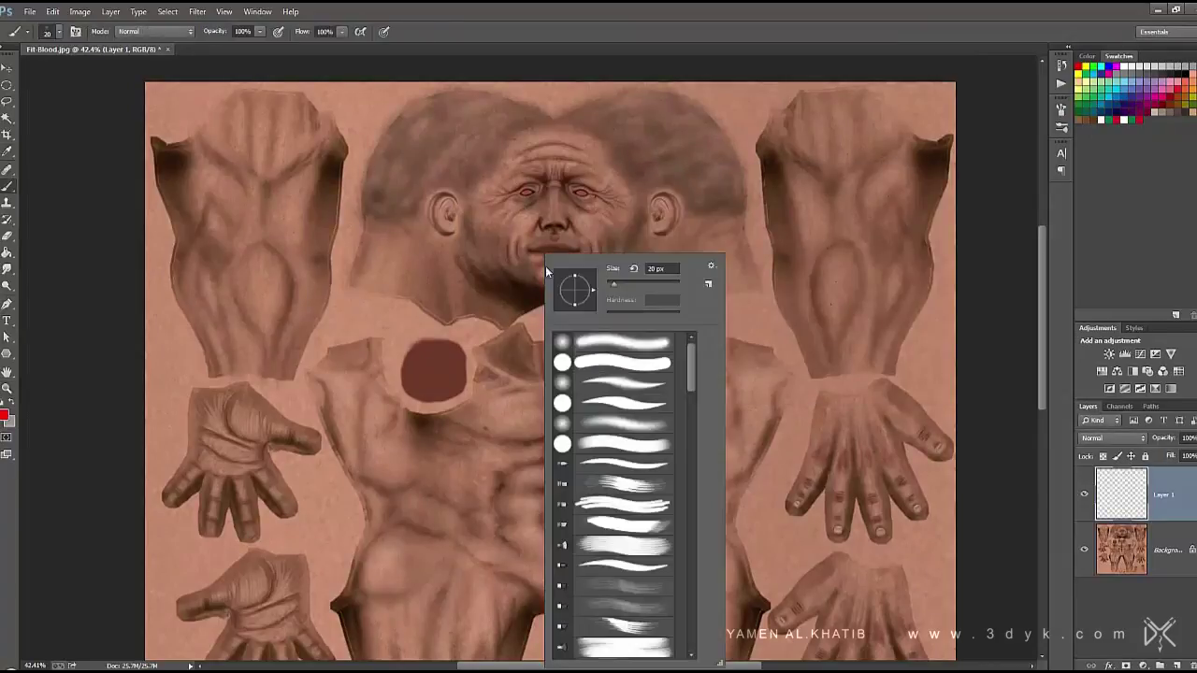
drag(695, 381, 692, 639)
click(625, 487)
key(Return)
drag(559, 191, 573, 198)
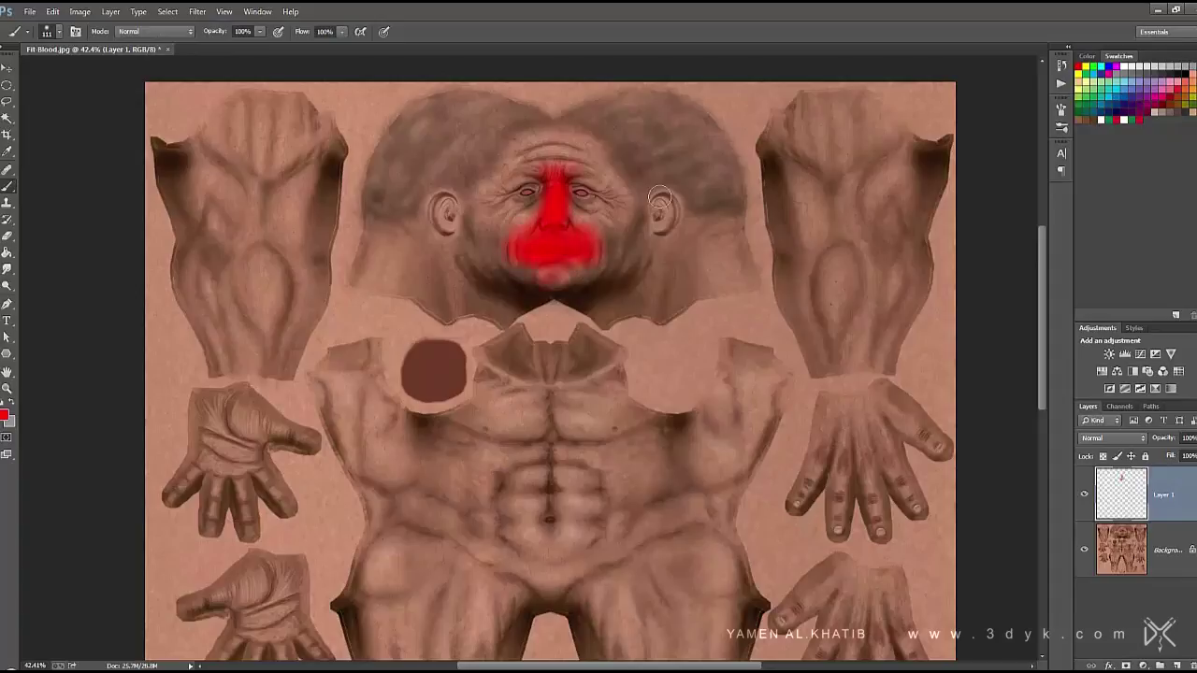
Spread red around the eyes and paint both ears with a smaller brush
key(ctrl+1)
scroll(604, 192, up, 3)
drag(650, 246, 534, 215)
key(bracketleft)
key(bracketleft)
key(bracketleft)
drag(795, 187, 814, 262)
mouse_move(281, 173)
mouse_down()
mouse_move(293, 222)
mouse_move(280, 245)
mouse_up()
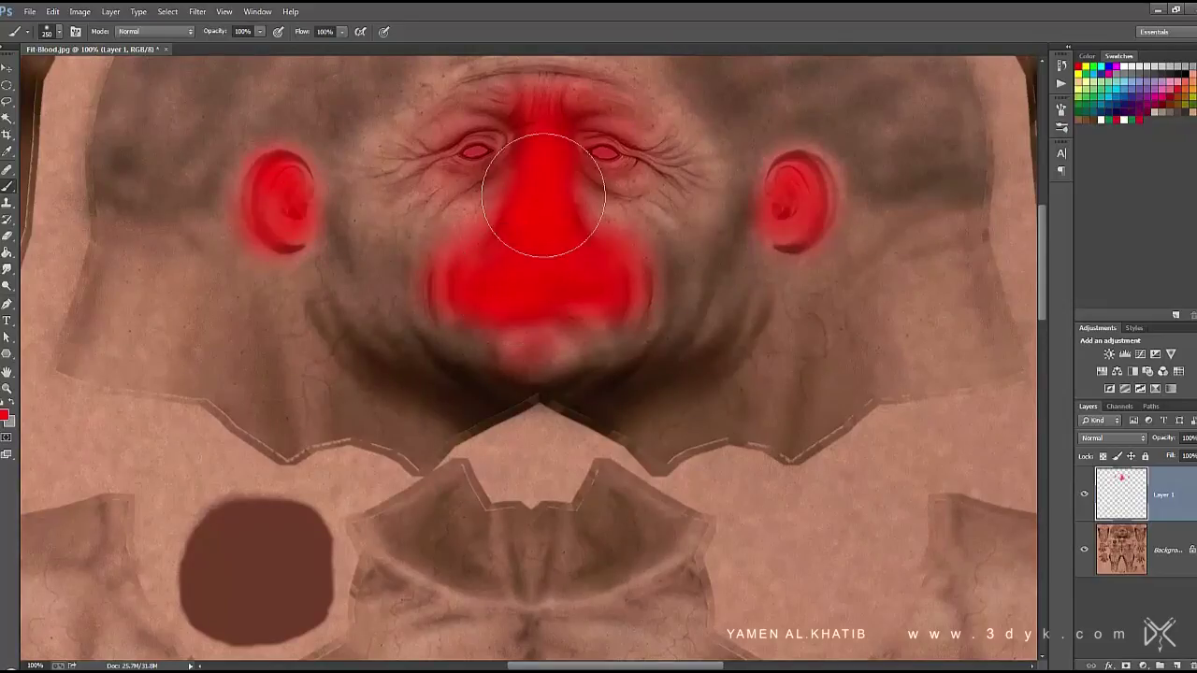
key(ctrl+minus)
key(ctrl+minus)
Paint red over the fingers and palms of both hands
drag(395, 469, 633, 216)
mouse_move(365, 393)
mouse_down()
mouse_move(468, 393)
mouse_move(336, 365)
mouse_move(493, 314)
mouse_up()
alt+scroll(494, 313, up, 3)
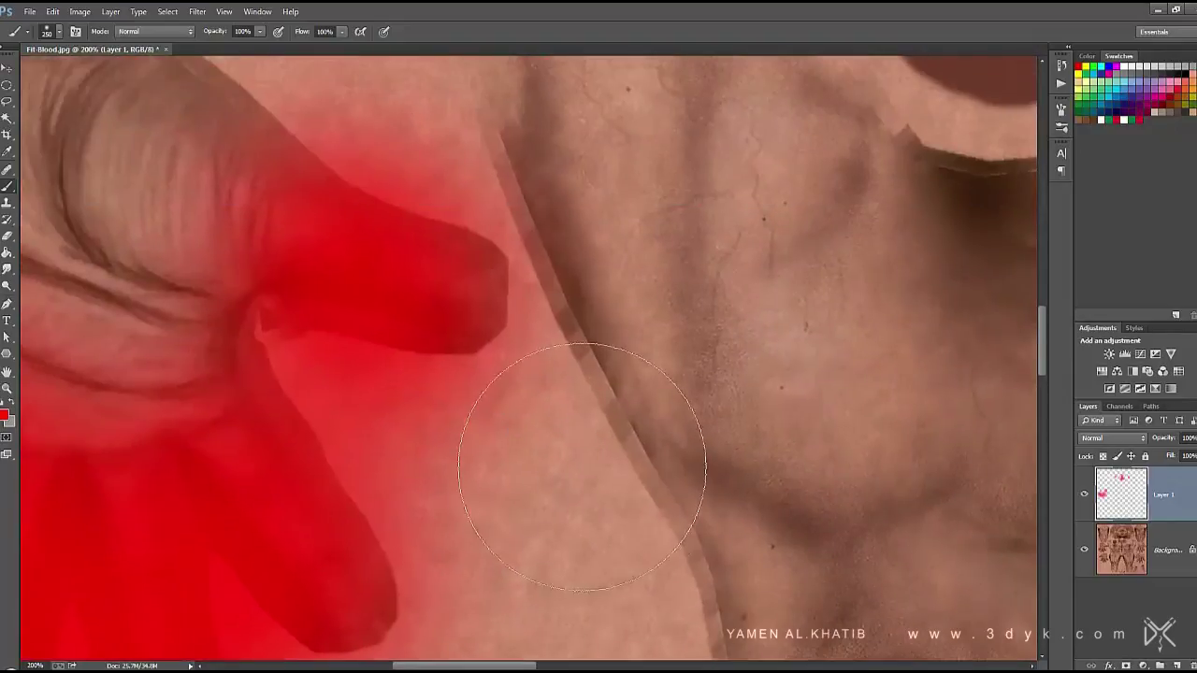
alt+scroll(338, 403, down, 2)
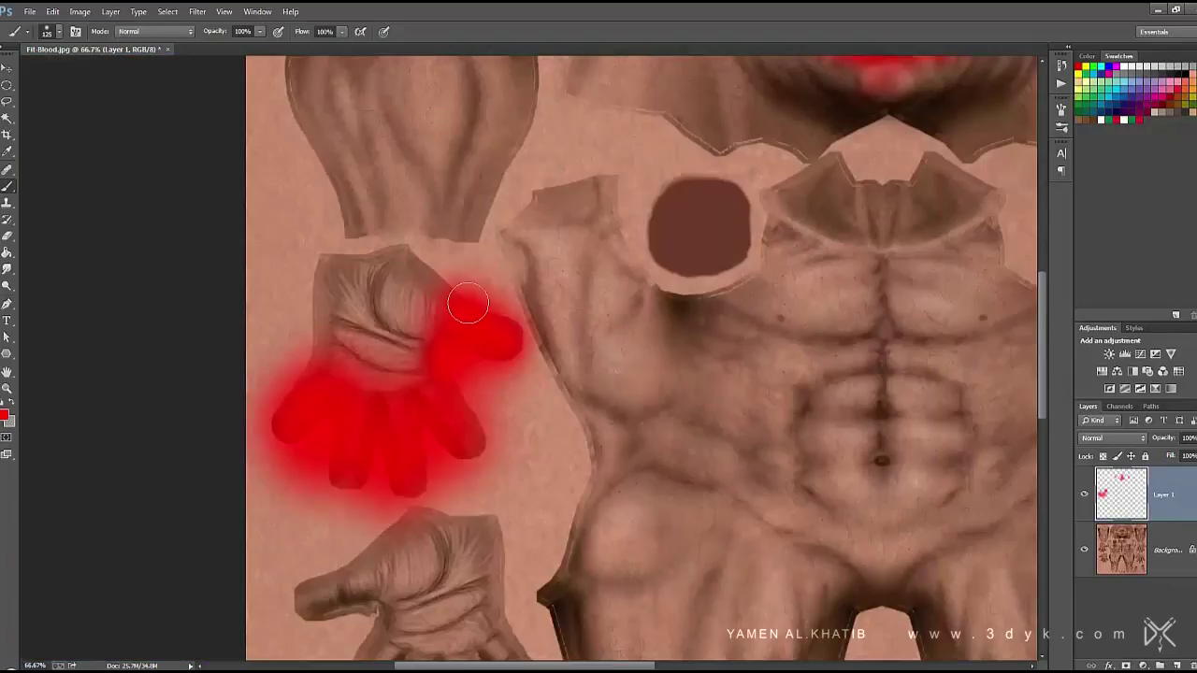
scroll(372, 326, down, 3)
scroll(374, 334, down, 3)
mouse_move(431, 271)
mouse_down()
mouse_move(322, 327)
mouse_move(428, 358)
mouse_move(520, 488)
mouse_move(571, 393)
mouse_move(497, 406)
mouse_up()
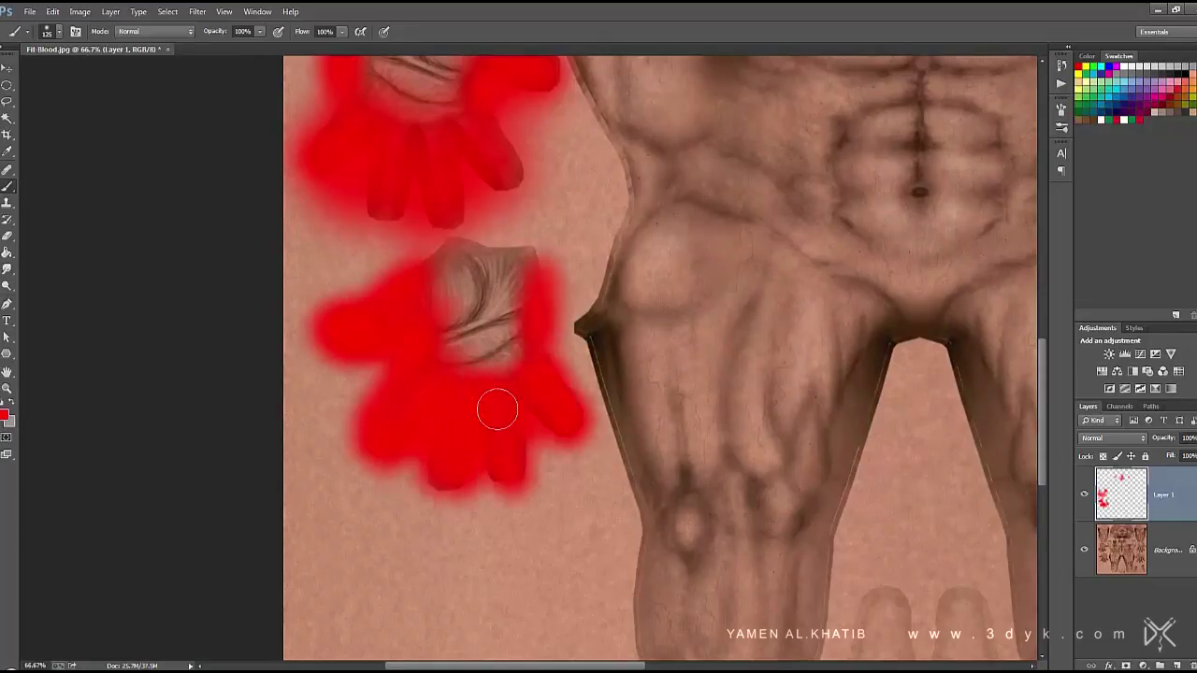
ctrl+scroll(272, 393, right, 5)
ctrl+scroll(550, 434, right, 1)
mouse_move(549, 435)
mouse_down()
mouse_move(575, 355)
mouse_move(534, 307)
mouse_move(505, 346)
mouse_move(614, 374)
mouse_move(674, 449)
mouse_move(724, 396)
mouse_move(711, 280)
mouse_up()
drag(569, 293, 536, 471)
mouse_move(519, 402)
mouse_down()
mouse_move(496, 253)
mouse_move(547, 412)
mouse_move(626, 402)
mouse_move(672, 290)
mouse_move(652, 254)
mouse_move(620, 278)
mouse_move(593, 193)
mouse_up()
Paint red across the toes of both feet
scroll(593, 192, down, 4)
mouse_move(467, 301)
mouse_down()
mouse_move(490, 333)
mouse_move(484, 350)
mouse_move(570, 299)
mouse_up()
mouse_move(633, 271)
mouse_down()
mouse_move(720, 280)
mouse_move(738, 318)
mouse_up()
drag(254, 389, 421, 347)
drag(411, 397, 234, 402)
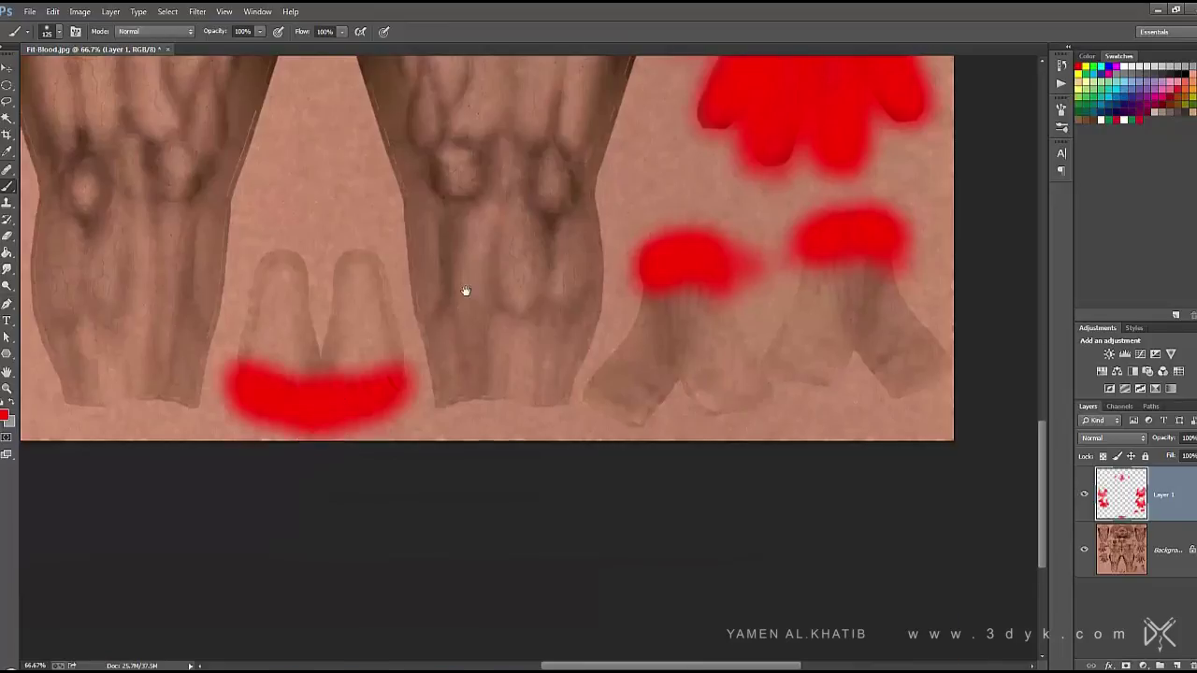
scroll(465, 289, up, 10)
Add a new empty layer and fit the whole texture in view
click(1160, 665)
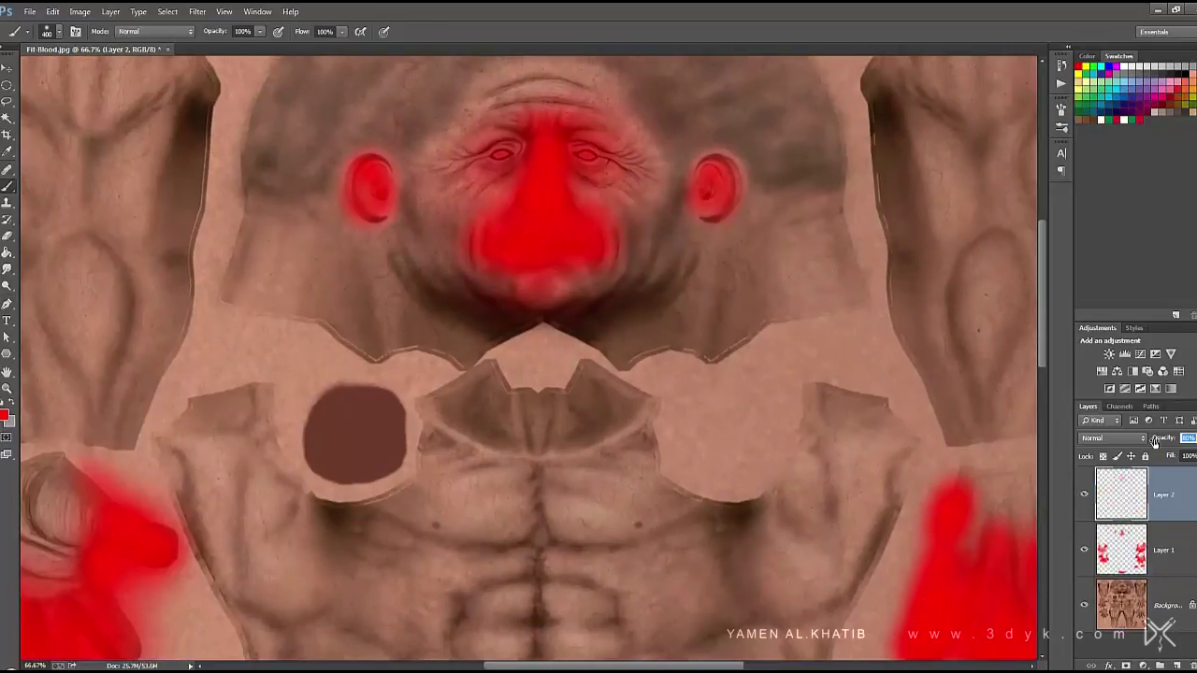
mouse_move(951, 487)
mouse_down()
mouse_move(701, 405)
mouse_move(396, 134)
mouse_up()
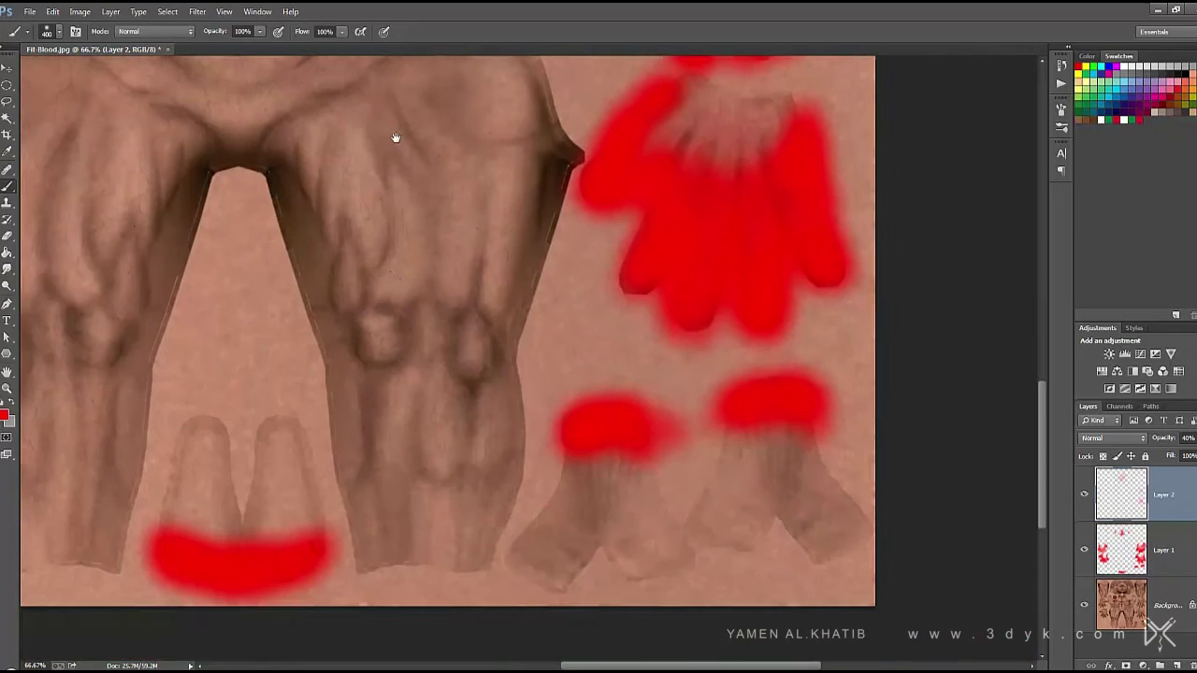
mouse_move(267, 609)
mouse_down()
mouse_move(454, 487)
mouse_move(499, 366)
mouse_move(574, 588)
mouse_up()
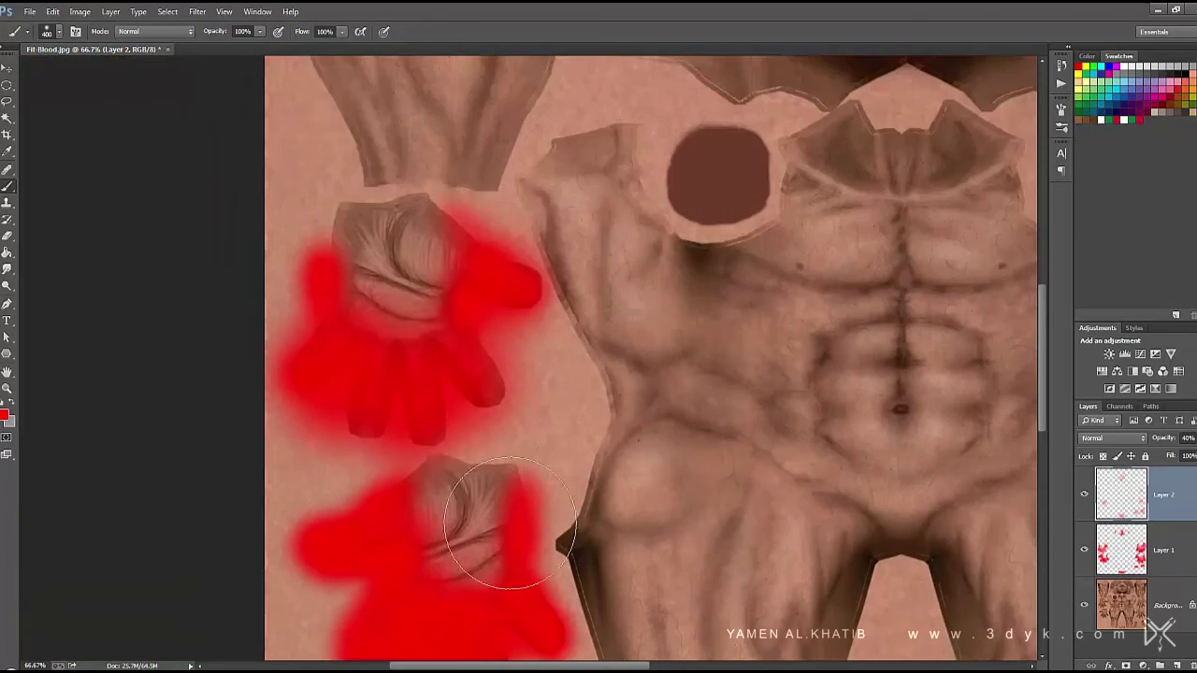
drag(455, 374, 259, 524)
key(ctrl+0)
Add a layer and fill it with dark red using the Paint Bucket
click(1160, 605)
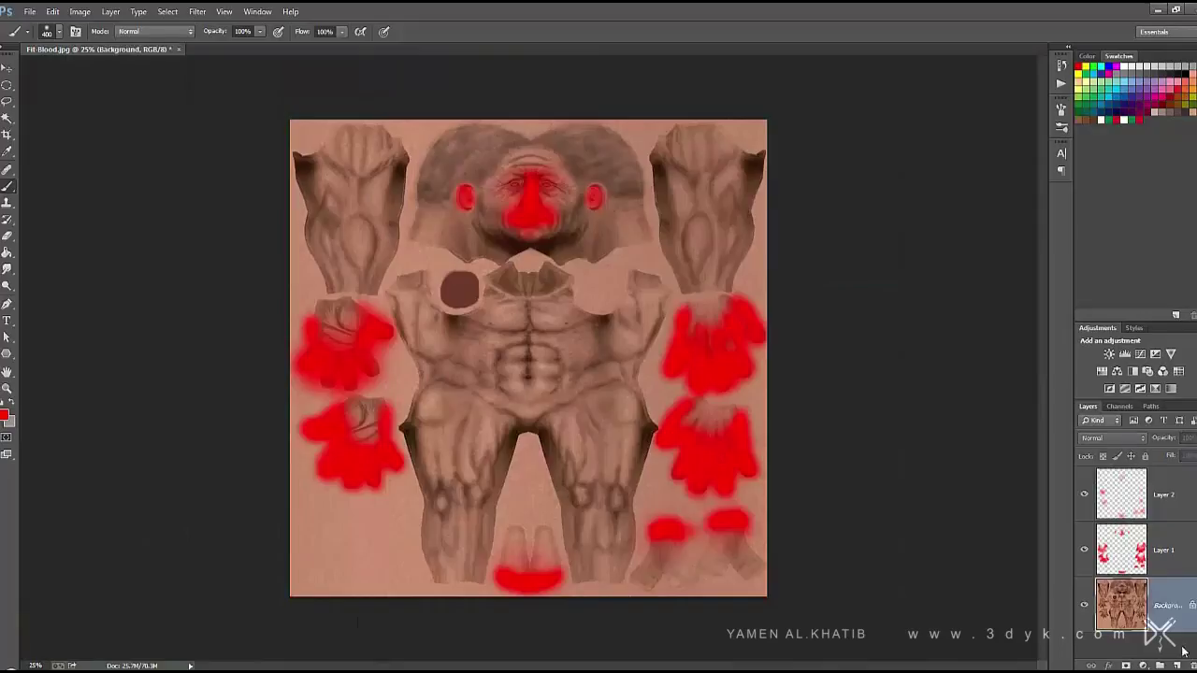
click(1159, 666)
click(4, 416)
click(781, 355)
key(Return)
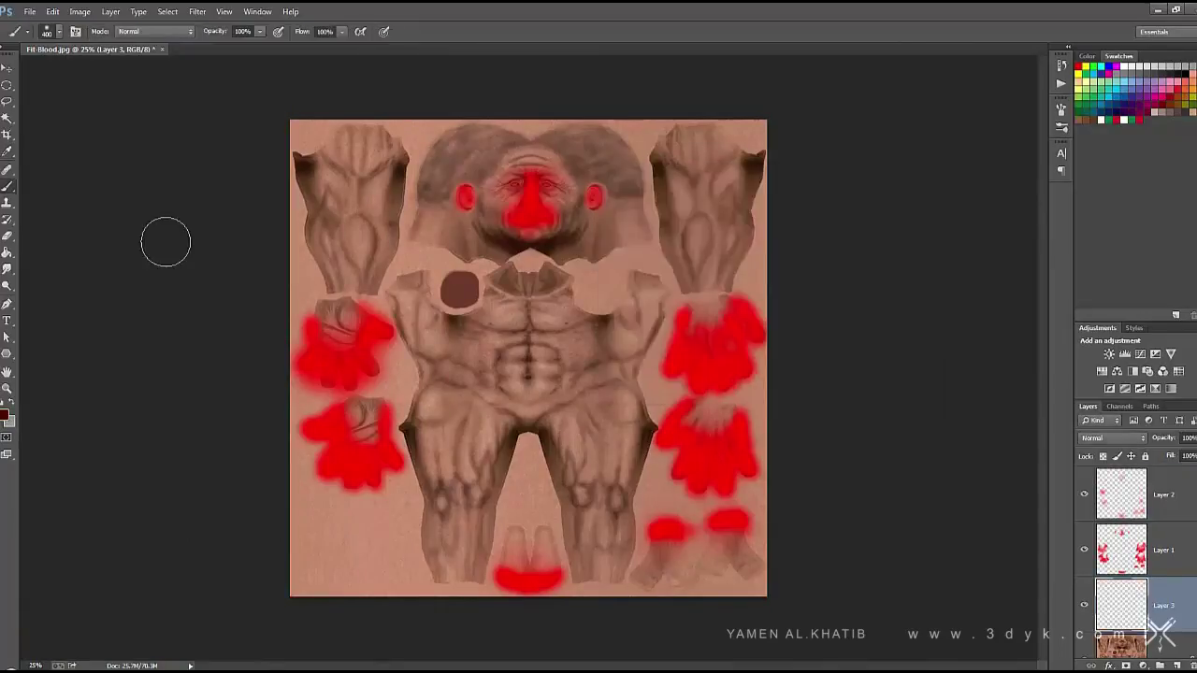
key(g)
click(360, 379)
click(5, 416)
key(Return)
click(481, 281)
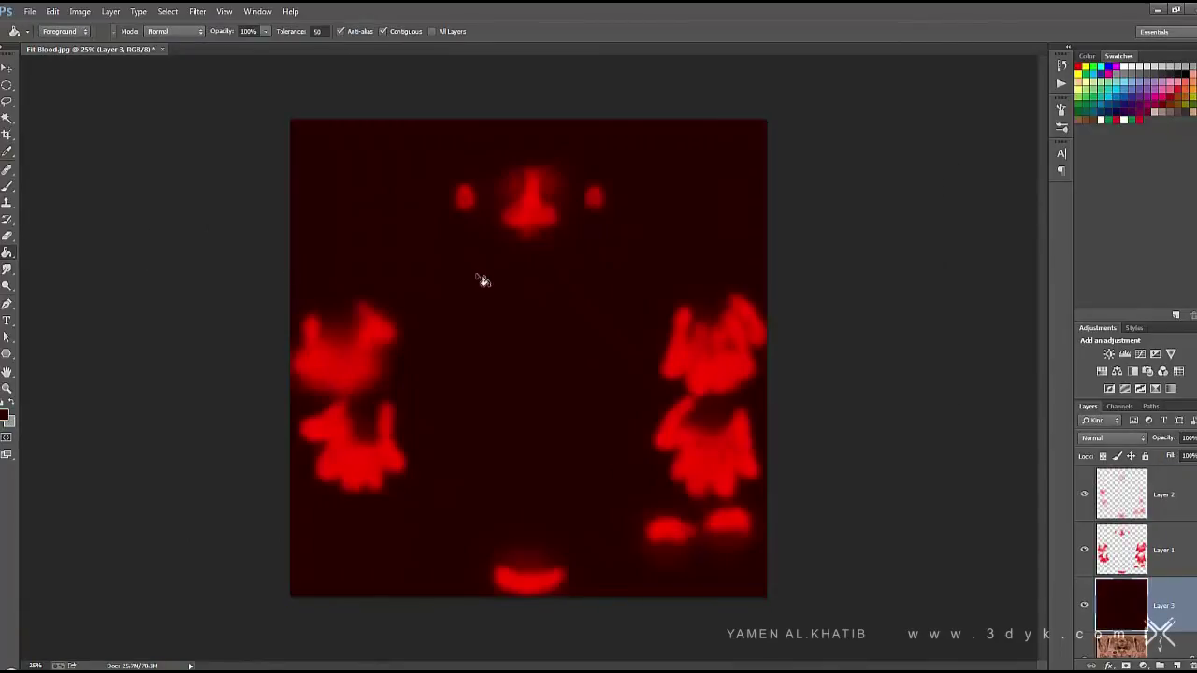
Merge the dark red layer down onto the texture
click(109, 11)
key(Escape)
click(109, 11)
click(131, 403)
Desaturate the skin texture and set the red paint layer to Multiply
click(79, 11)
mouse_move(98, 43)
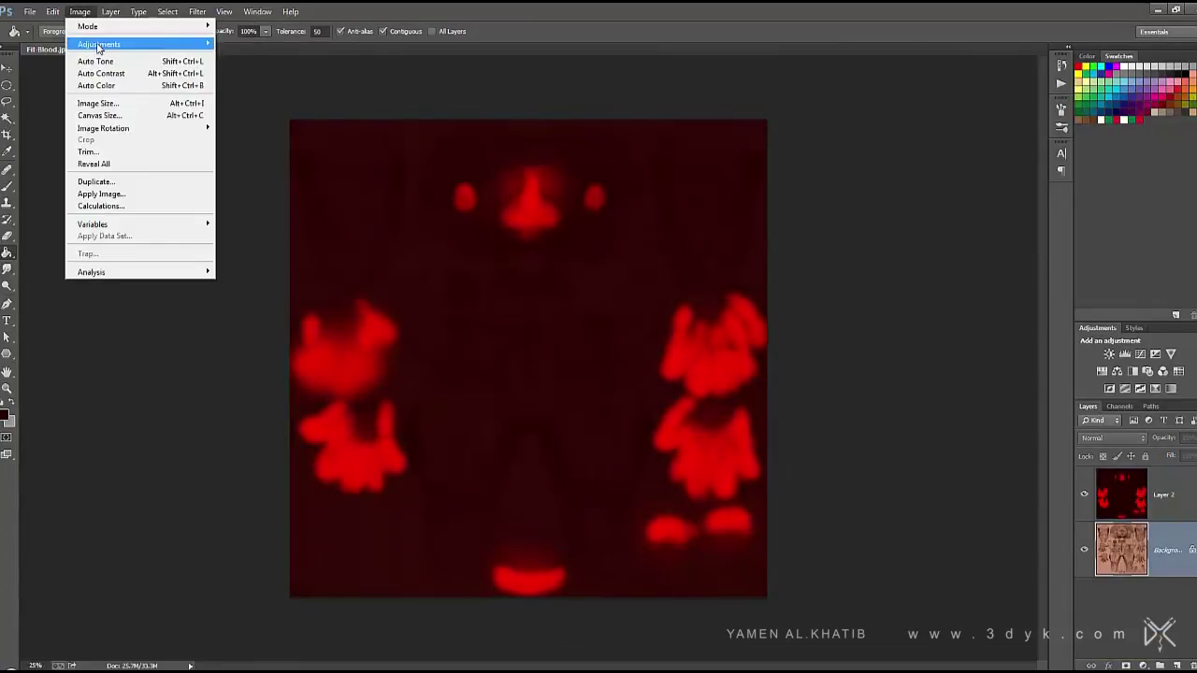
click(280, 297)
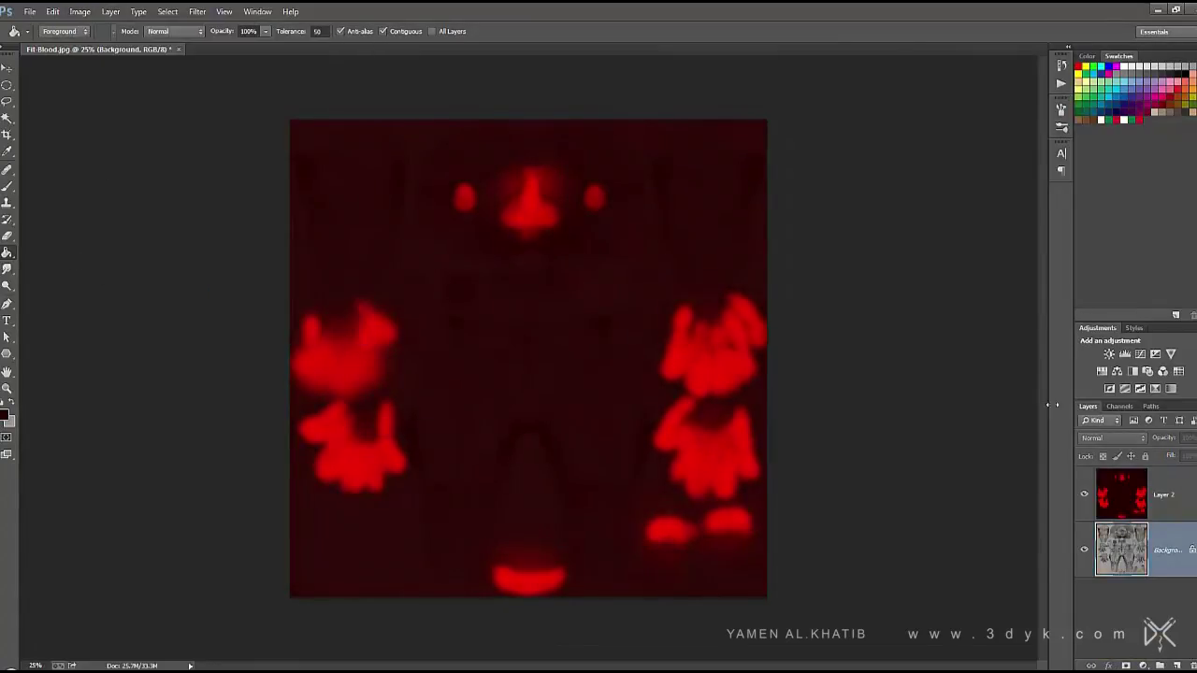
click(1122, 493)
click(1111, 437)
click(1120, 148)
click(1113, 437)
click(1117, 161)
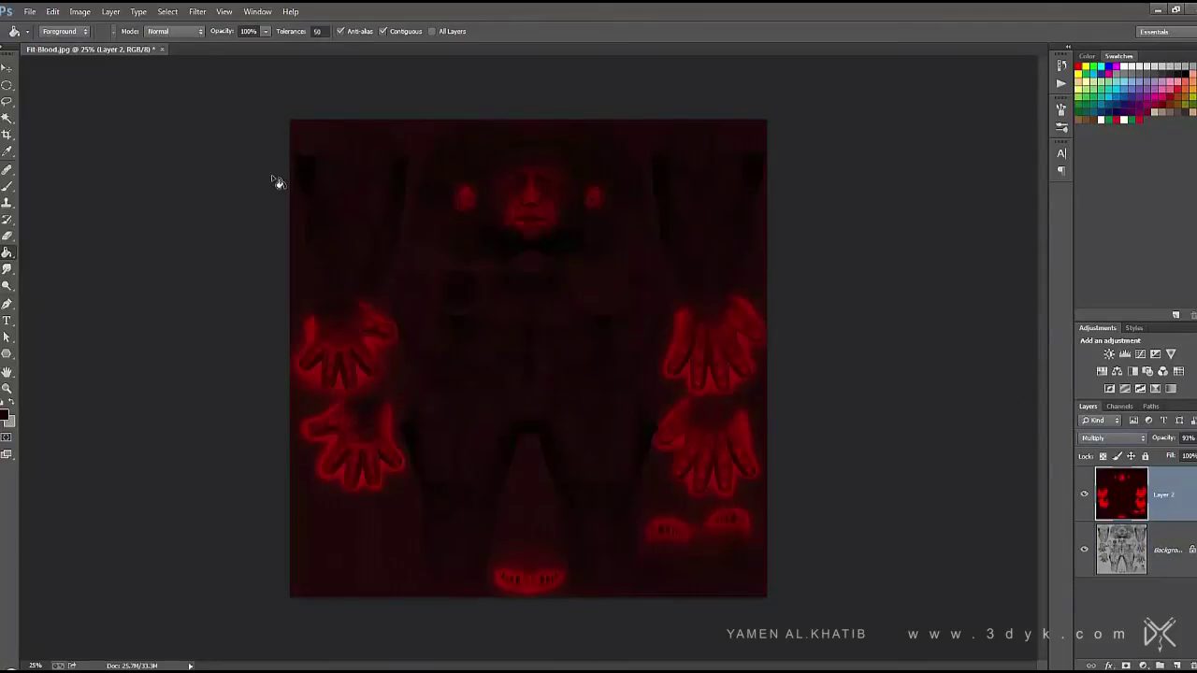
Flatten the image into a single background layer
click(110, 11)
click(222, 434)
key(v)
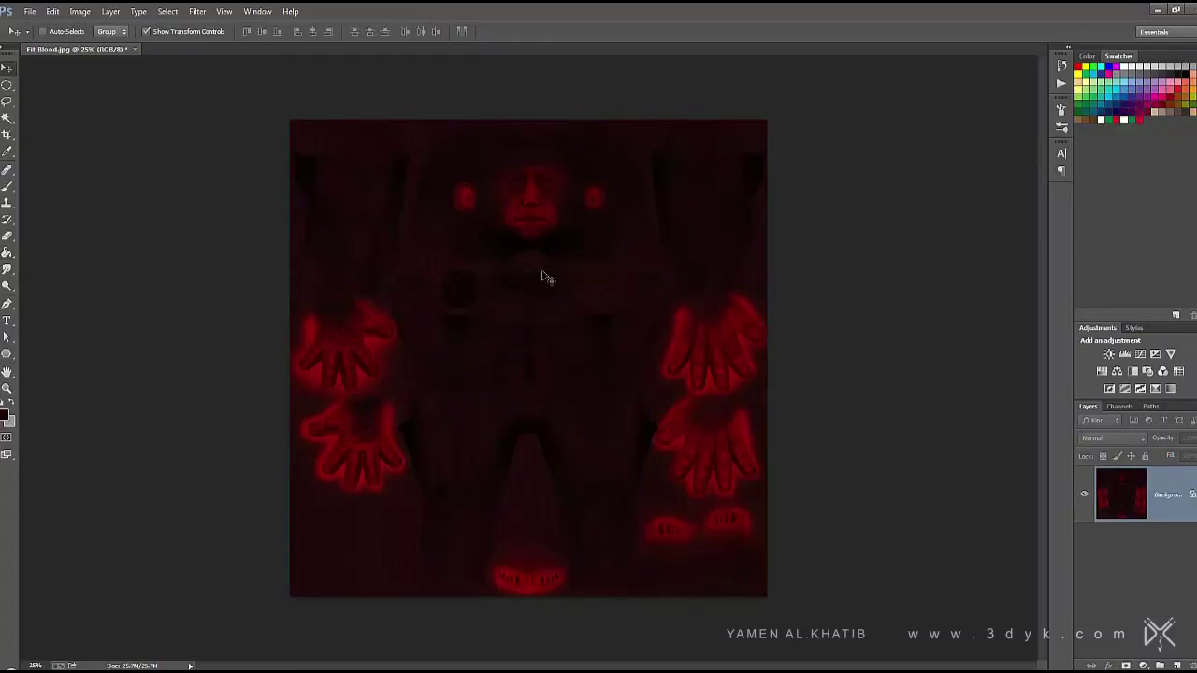
alt+scroll(572, 283, up, 2)
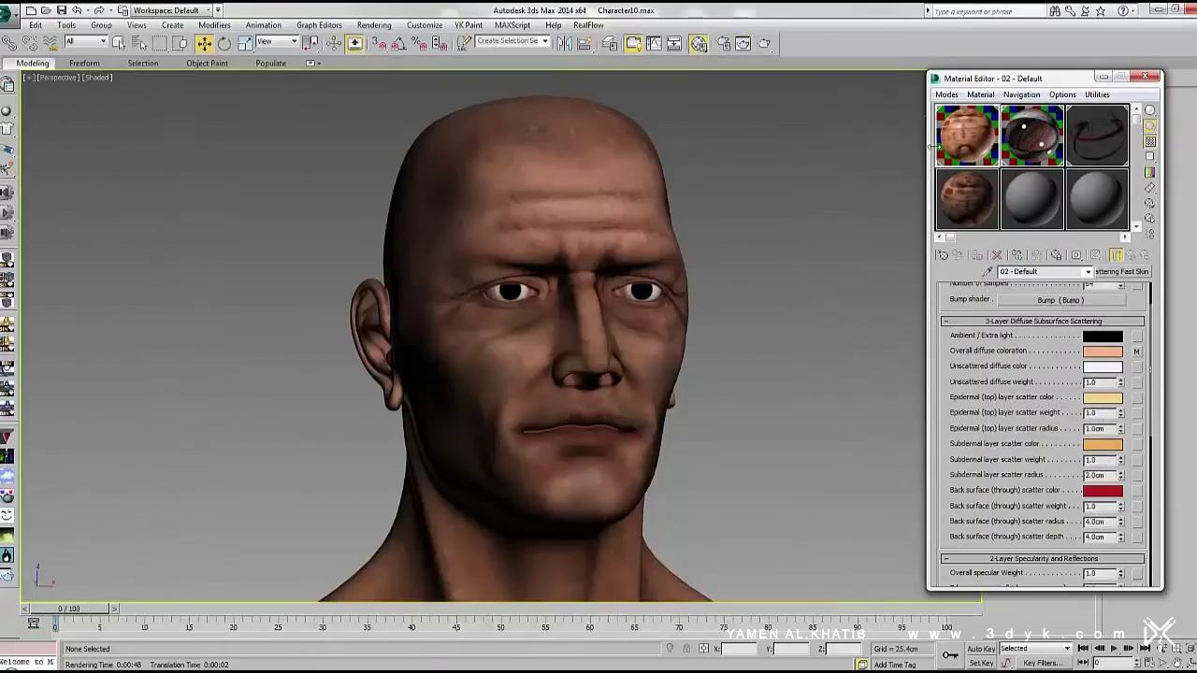
Add a Bitmap to the back-surface scatter colour, set weight 2.0 and radius 5.0cm, and test-render
click(1139, 501)
double_click(305, 187)
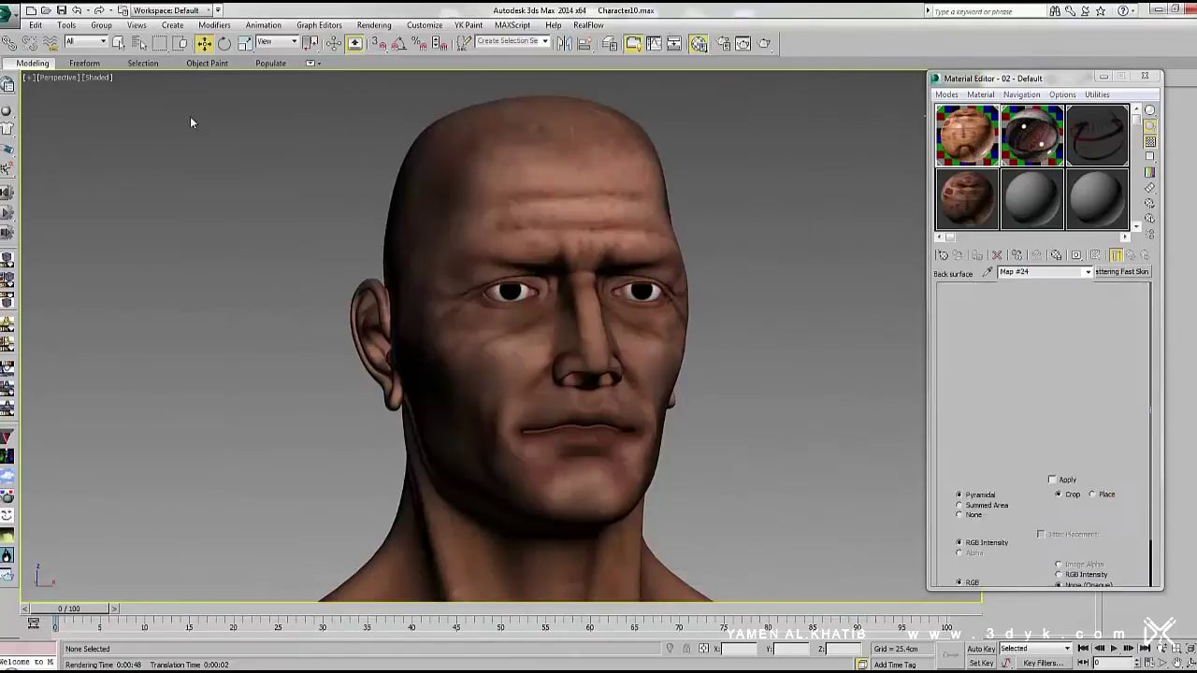
click(1131, 258)
click(1118, 537)
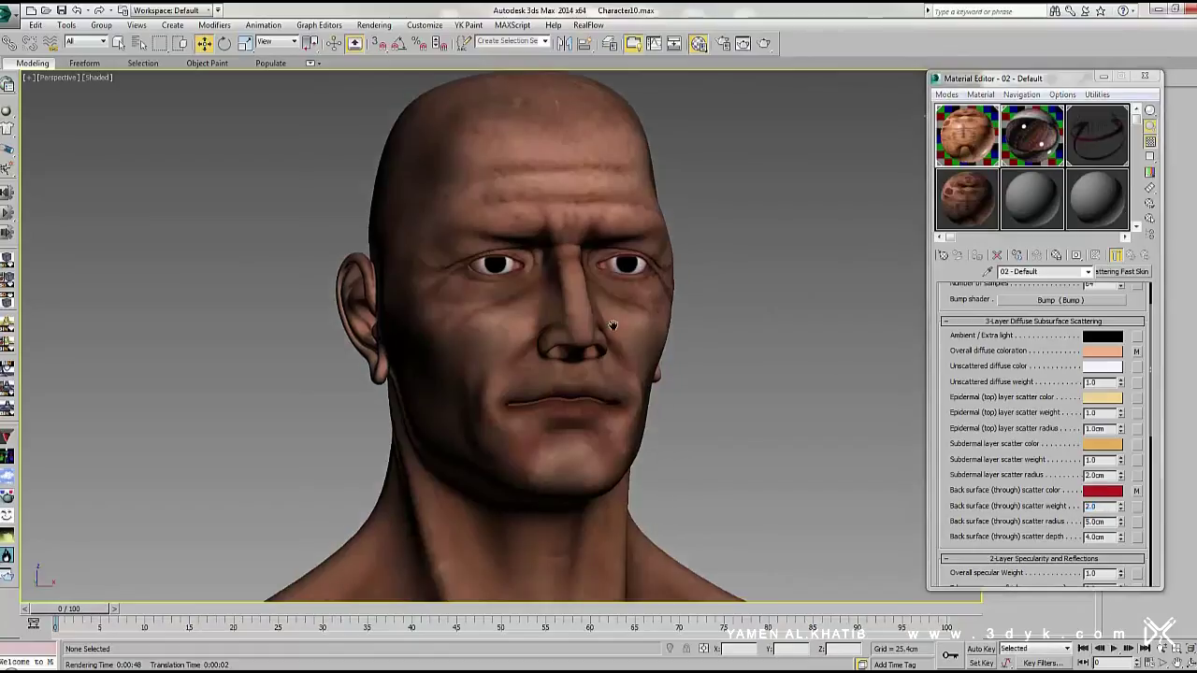
key(shift+q)
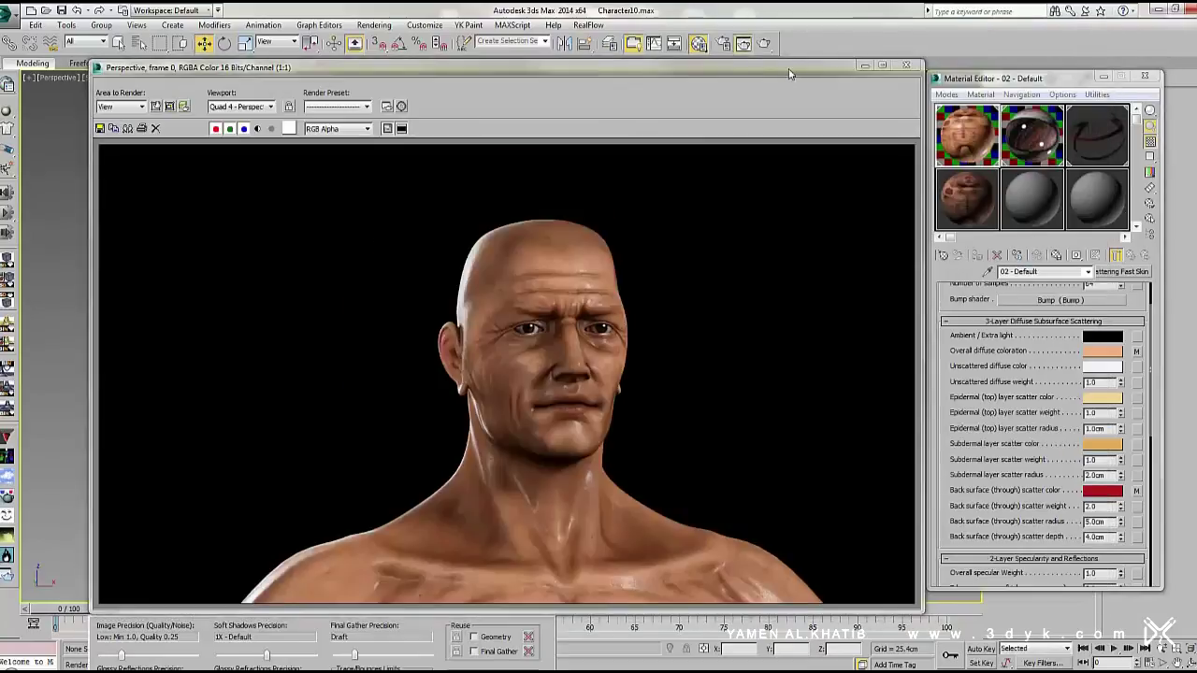
click(905, 65)
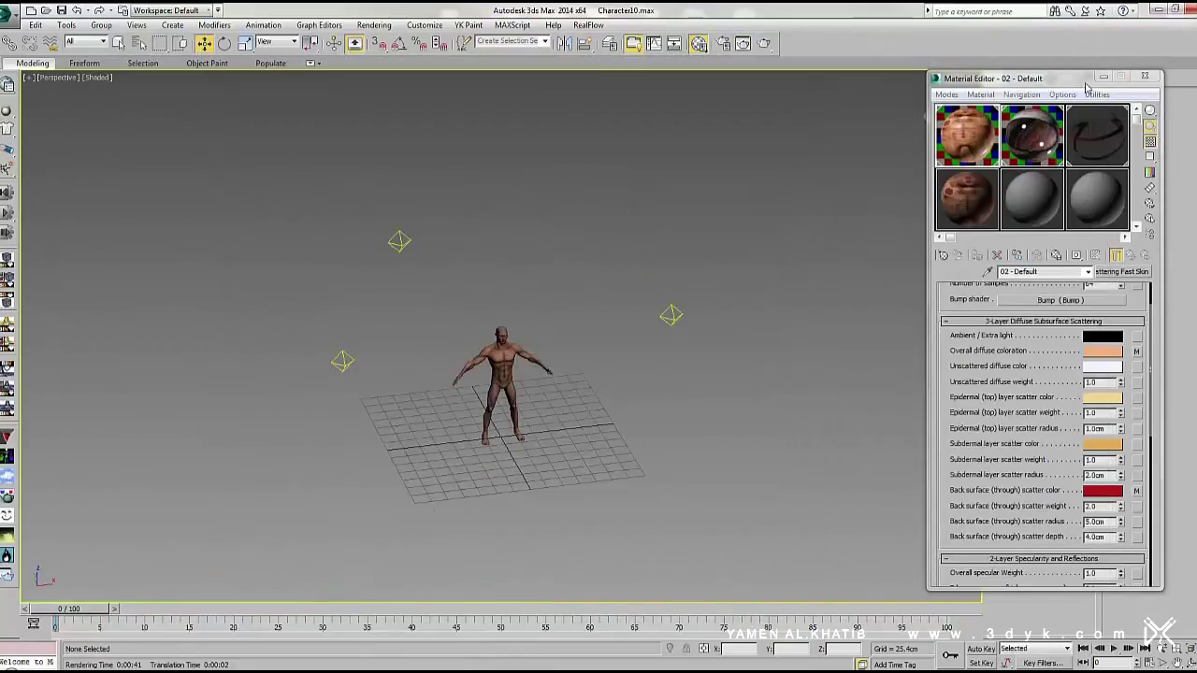
Close the Material Editor, select both area lights and render the scene
click(1145, 77)
click(670, 315)
click(342, 361)
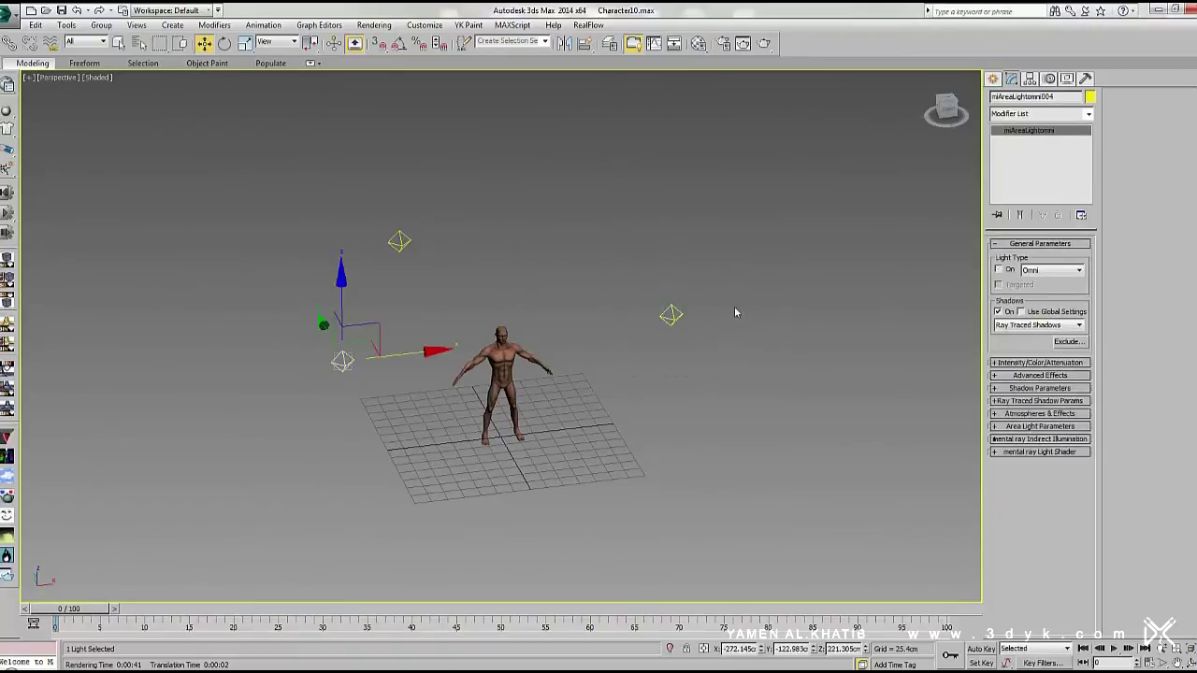
key(z)
scroll(680, 351, down, 5)
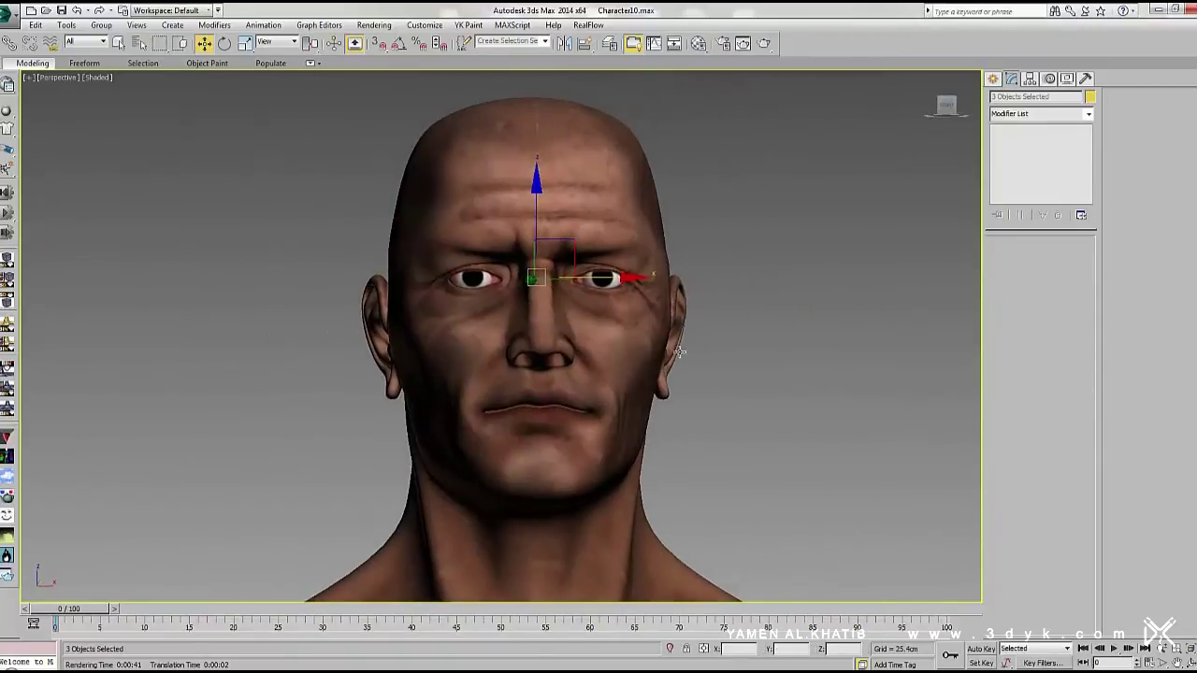
key(shift+q)
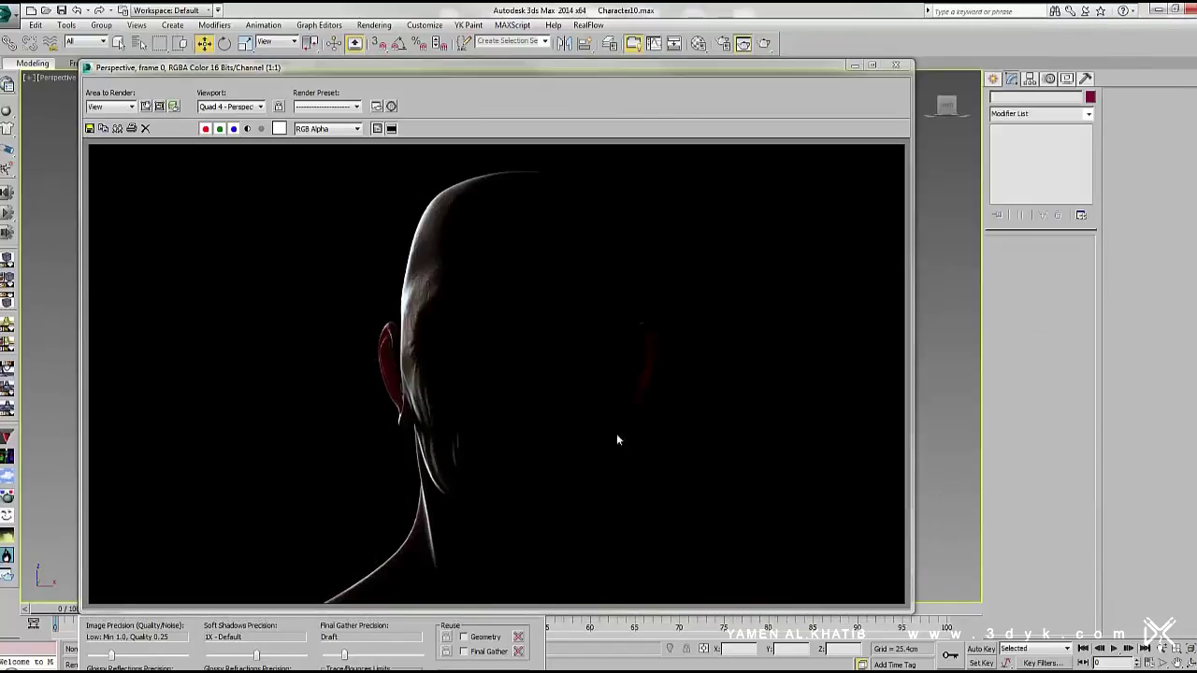
Re-render with the light moved behind the head to check the red backlit rim
scroll(403, 365, up, 2)
scroll(545, 386, up, 2)
scroll(496, 387, down, 4)
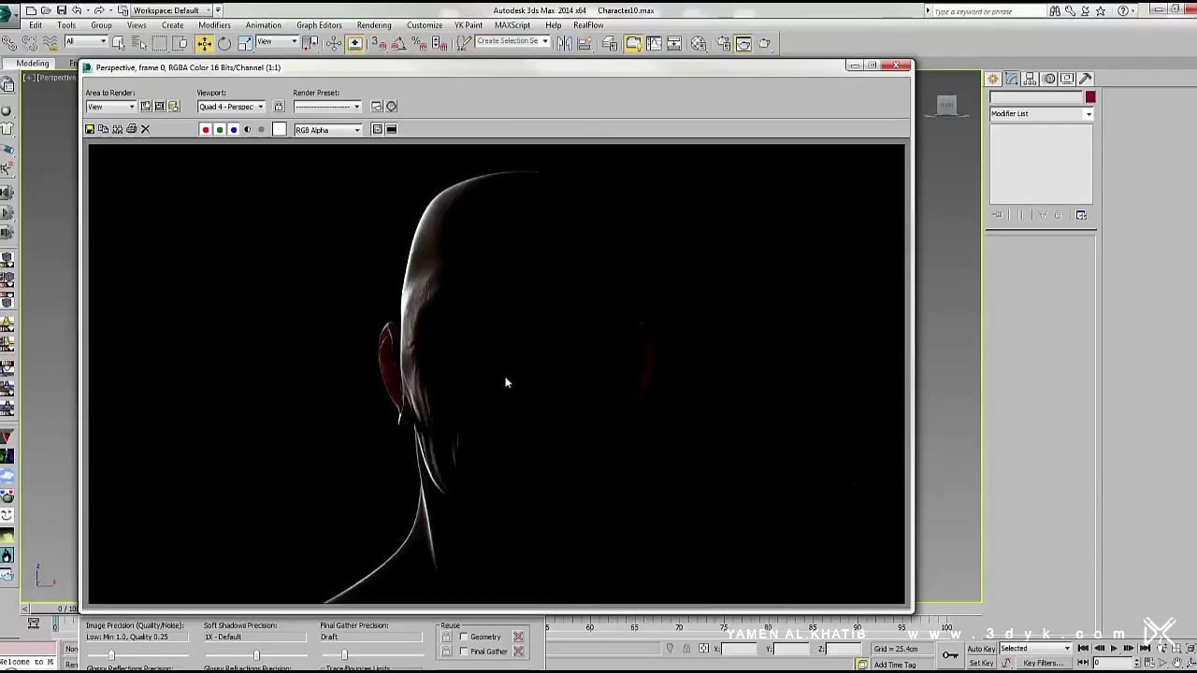
click(897, 64)
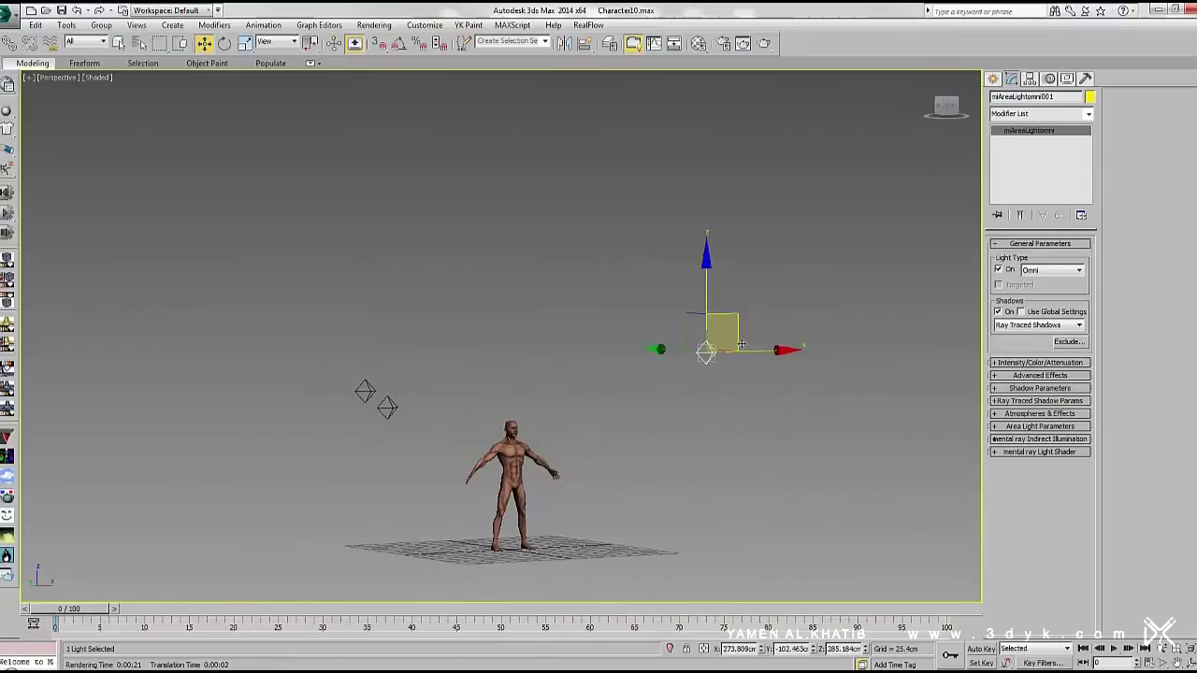
key(shift+q)
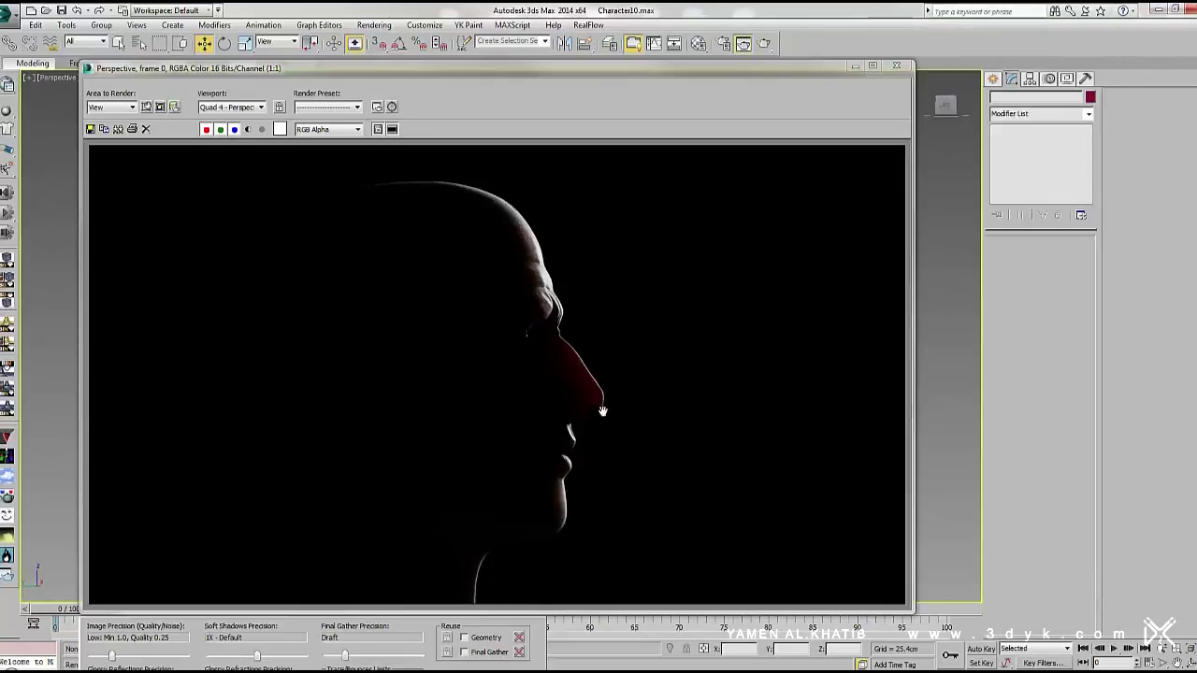
click(895, 68)
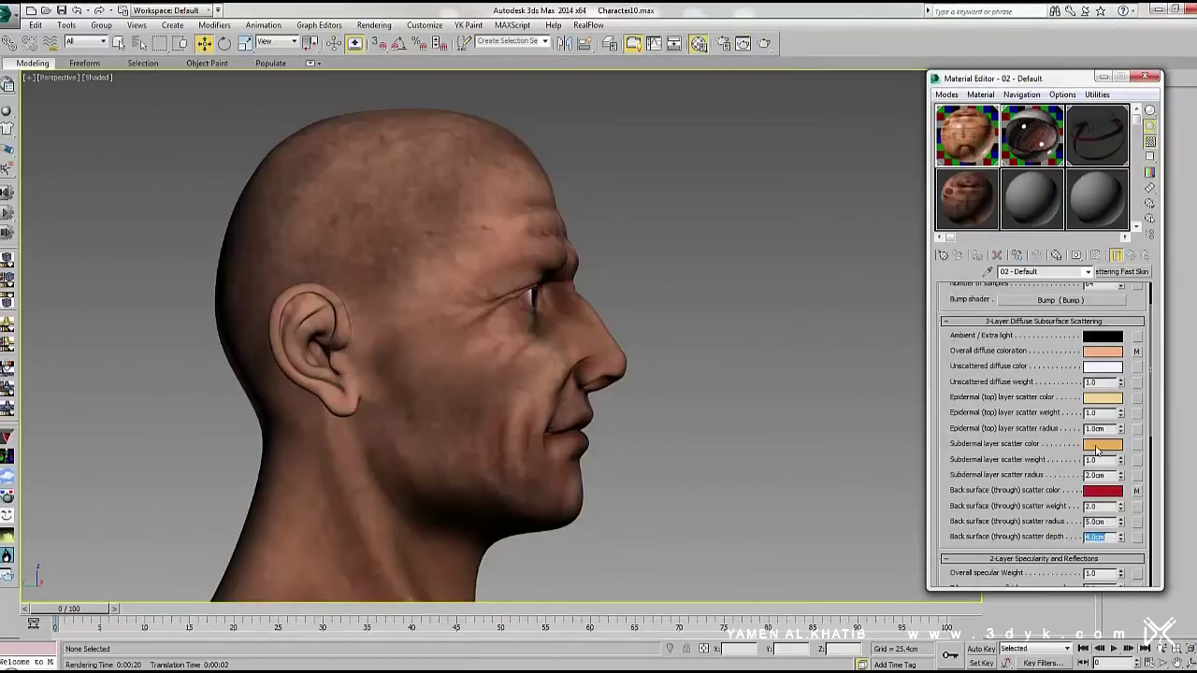
Raise back-surface scatter to weight 2.5 and radius 6.0cm, re-render, and zoom out
click(1099, 521)
click(1087, 506)
click(764, 43)
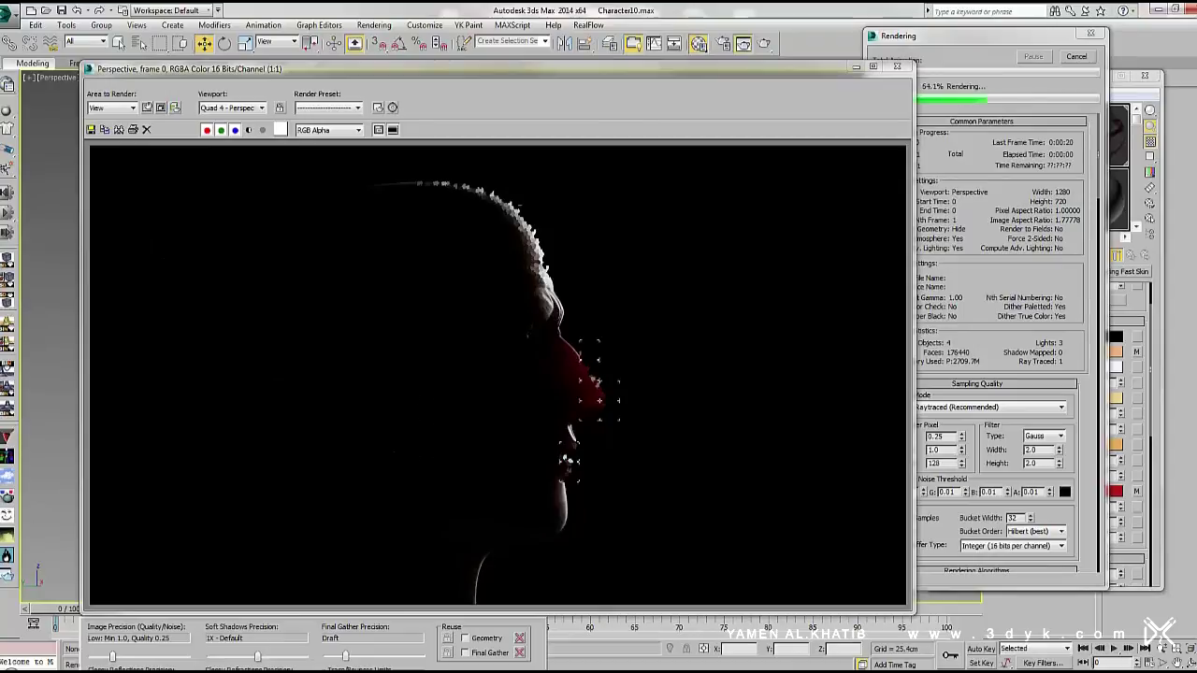
click(896, 66)
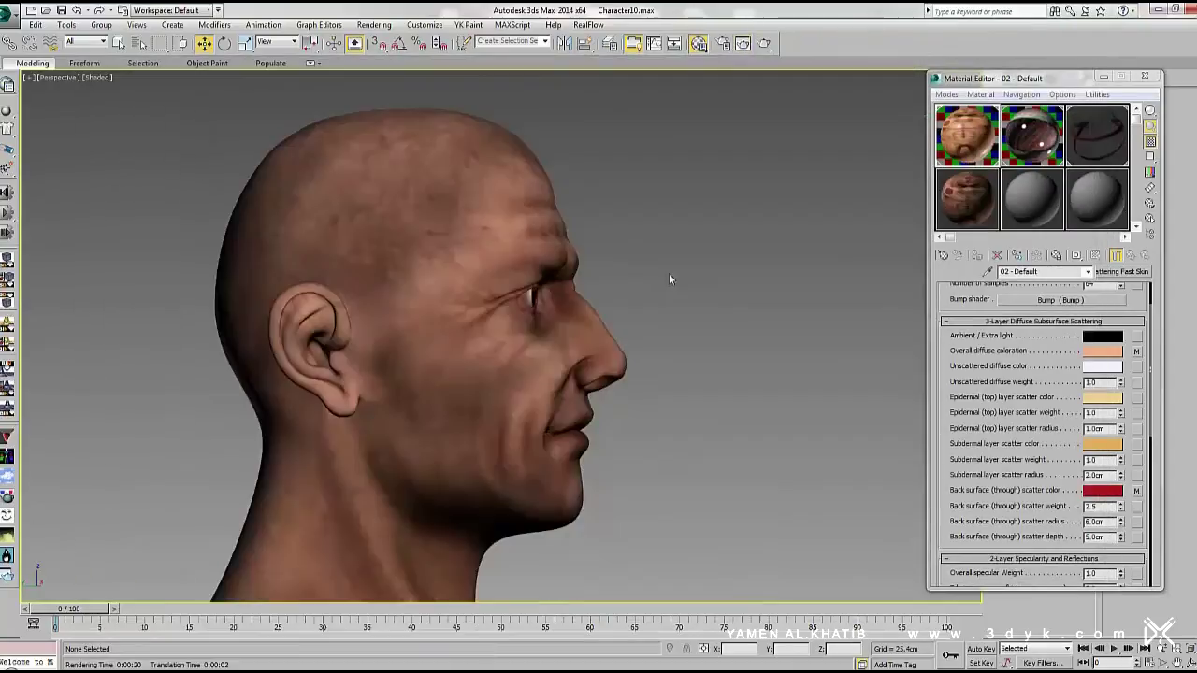
scroll(669, 273, down, 5)
scroll(611, 319, down, 5)
scroll(647, 359, down, 3)
Move the omni light down into the character's mouth in side view and render
key(m)
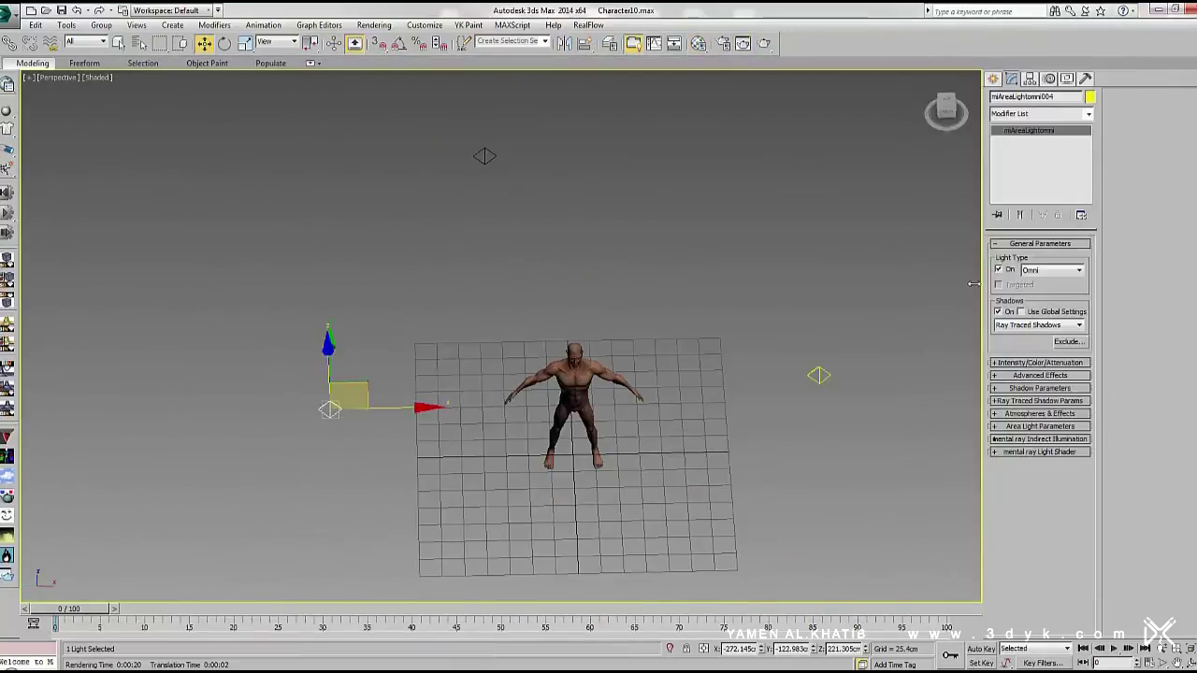
key(t)
scroll(592, 303, up, 10)
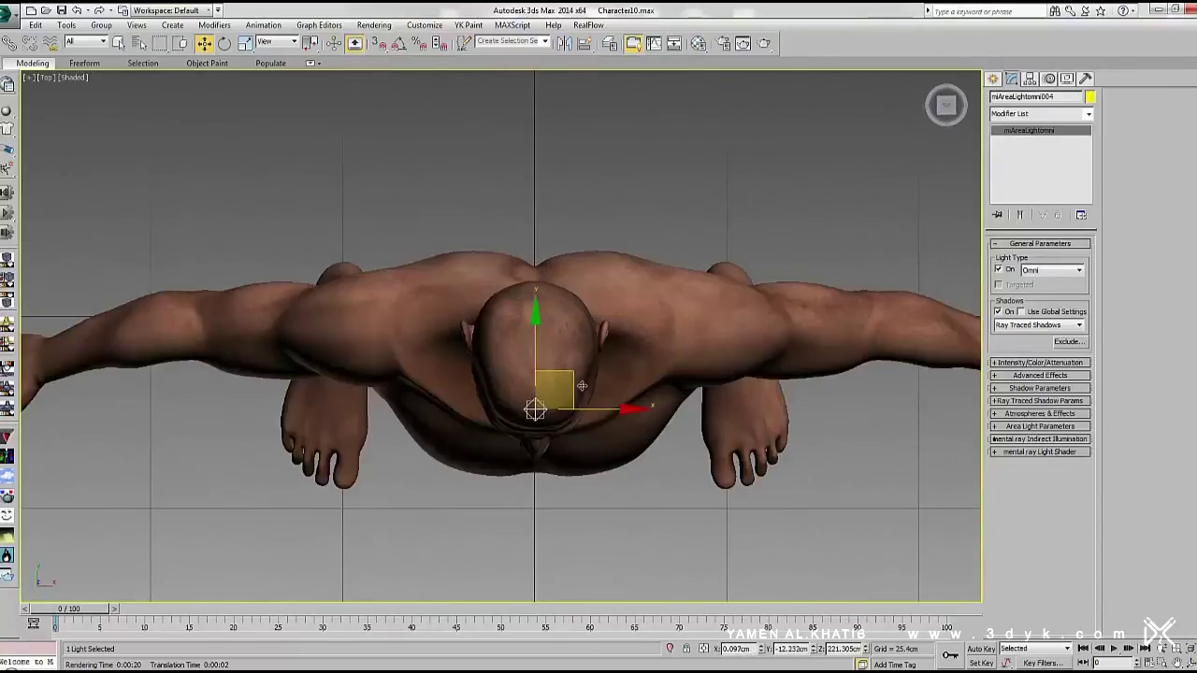
key(F3)
key(l)
scroll(627, 360, down, 5)
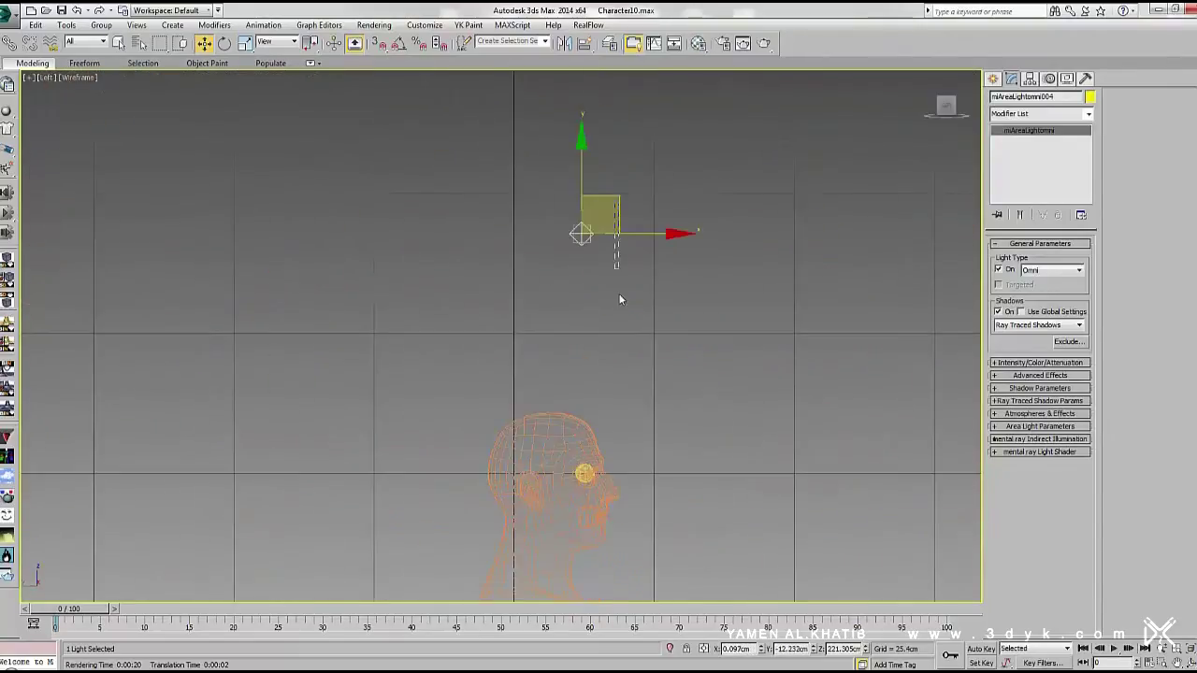
drag(599, 246, 598, 430)
scroll(664, 362, up, 5)
key(p)
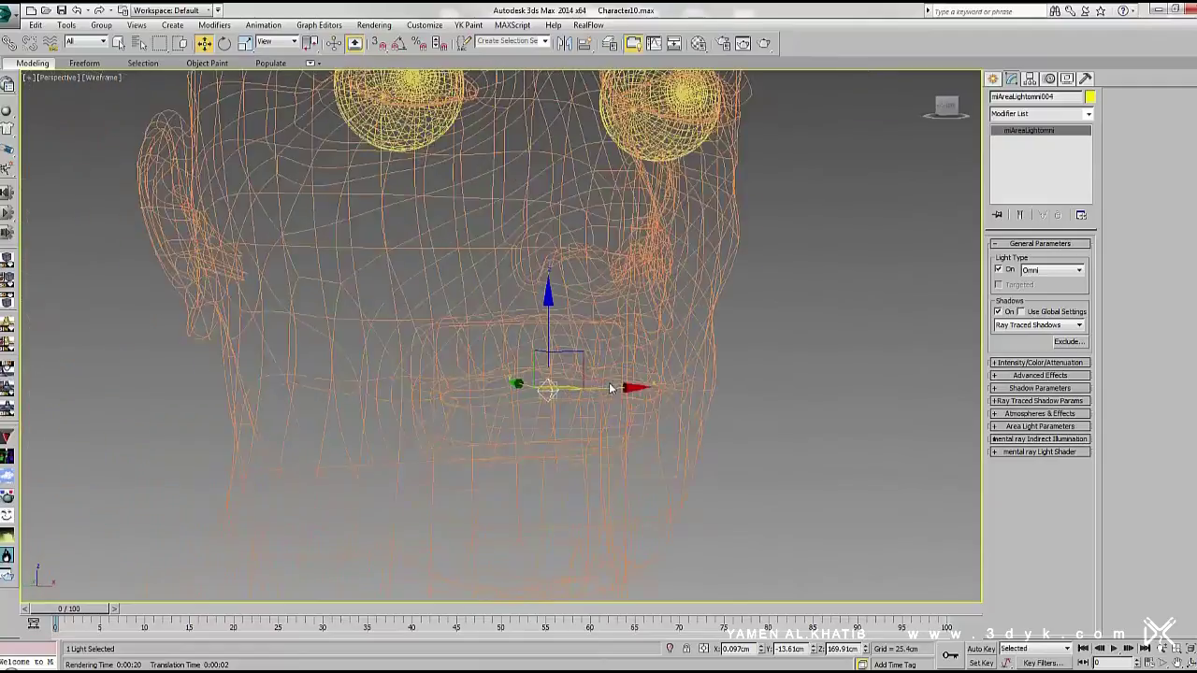
key(shift+q)
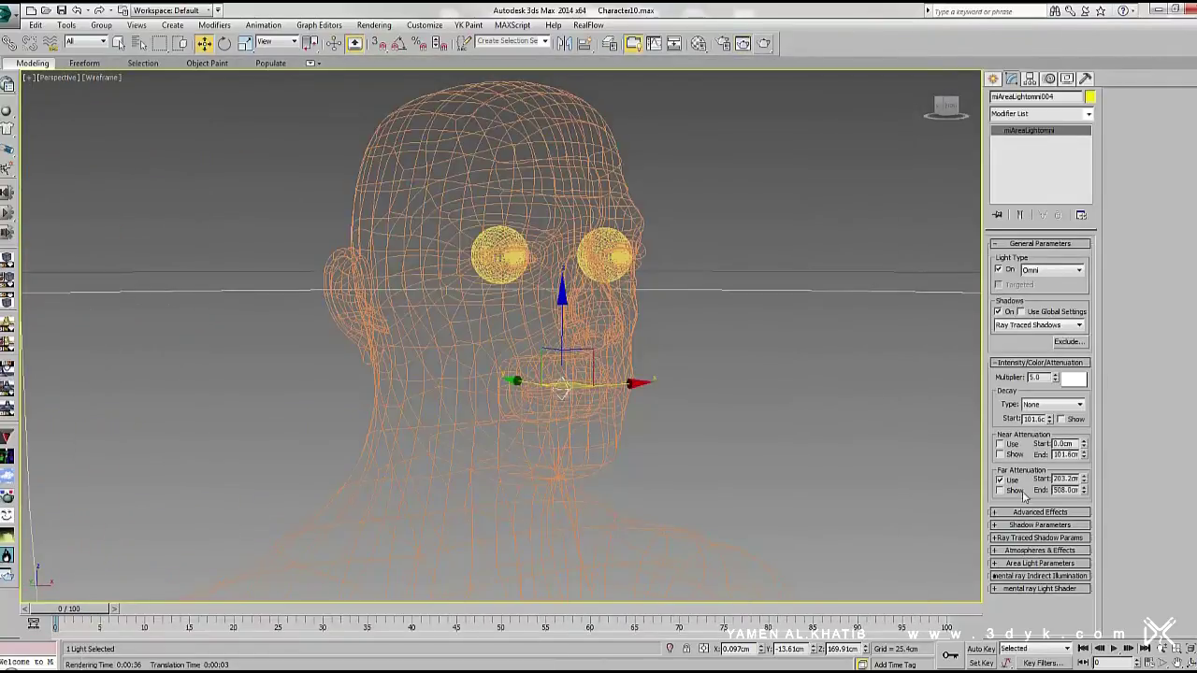
Set the far attenuation start to 1 and re-render the head to check lighting
double_click(1063, 479)
text(1)
key(Return)
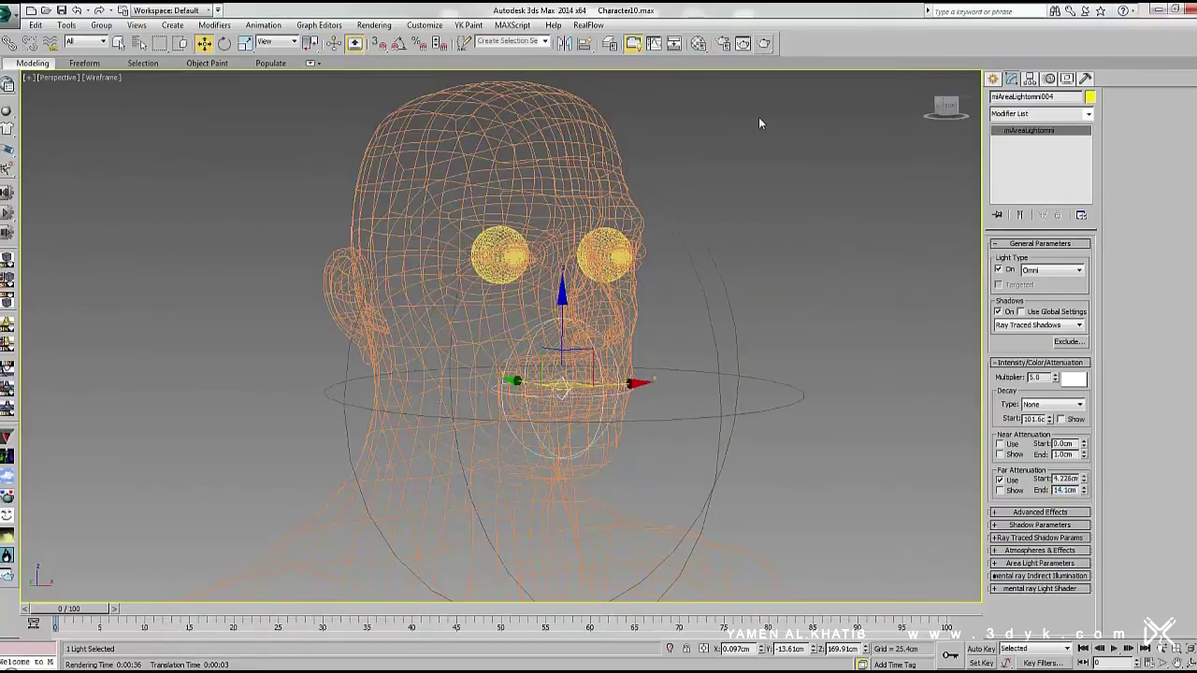
click(764, 43)
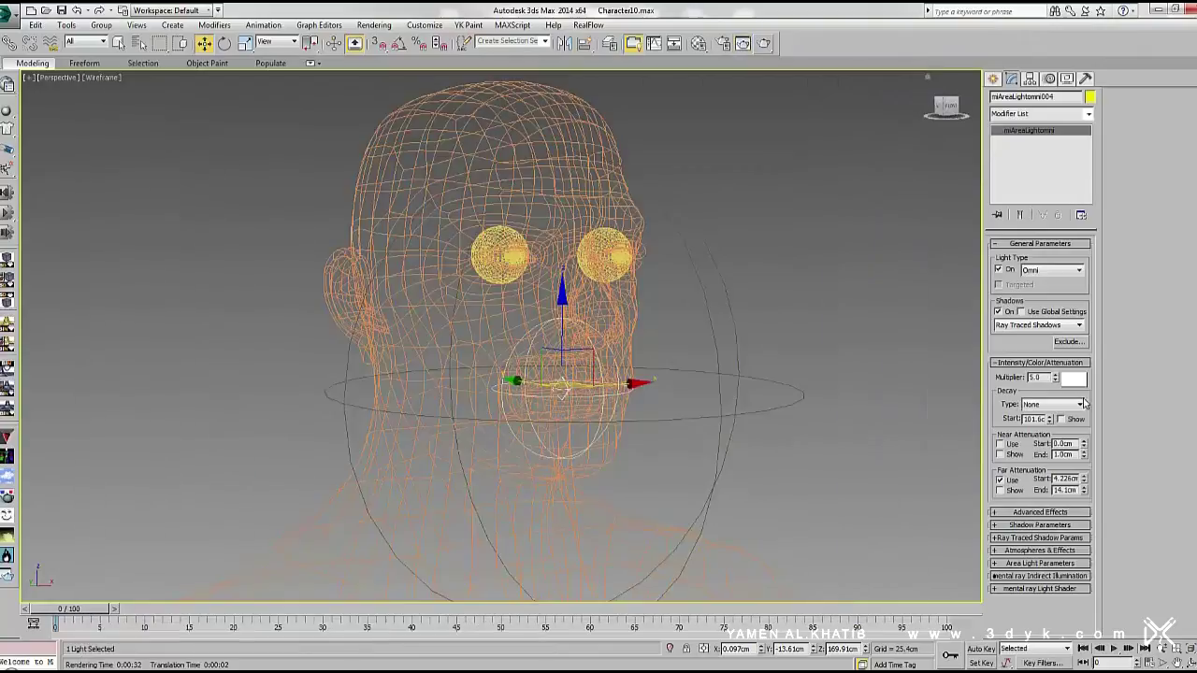
click(763, 46)
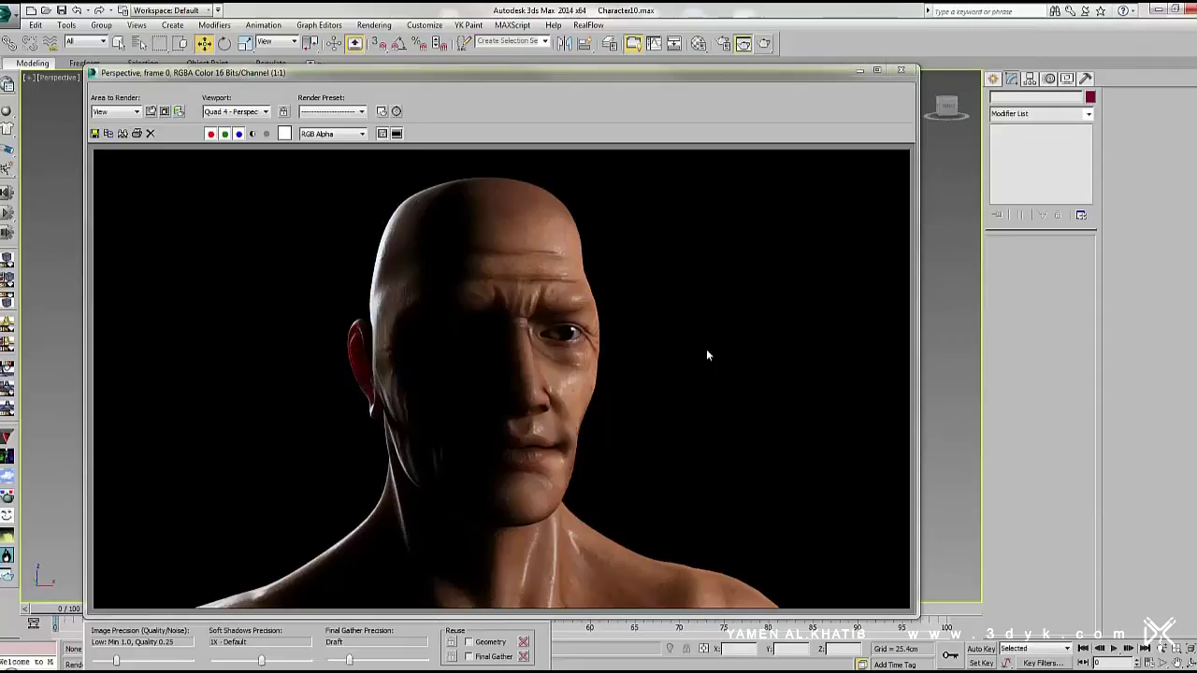
click(901, 72)
click(927, 279)
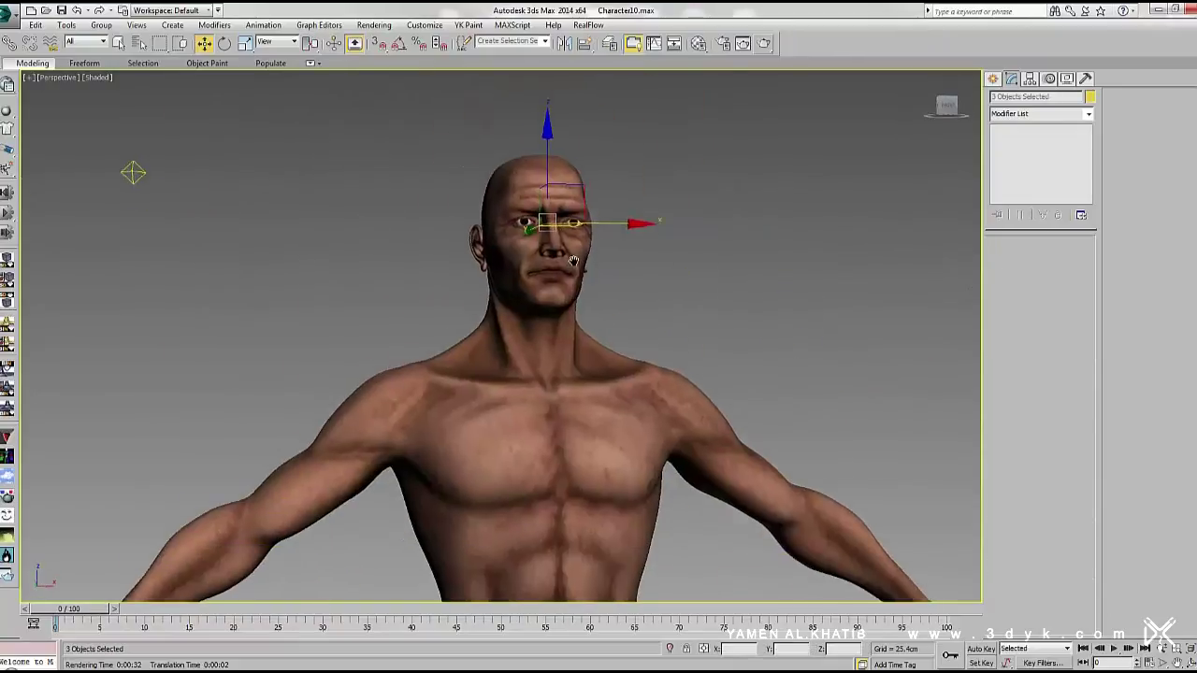
Test-render the character and add a TurboSmooth modifier to the brow mesh
key(shift+q)
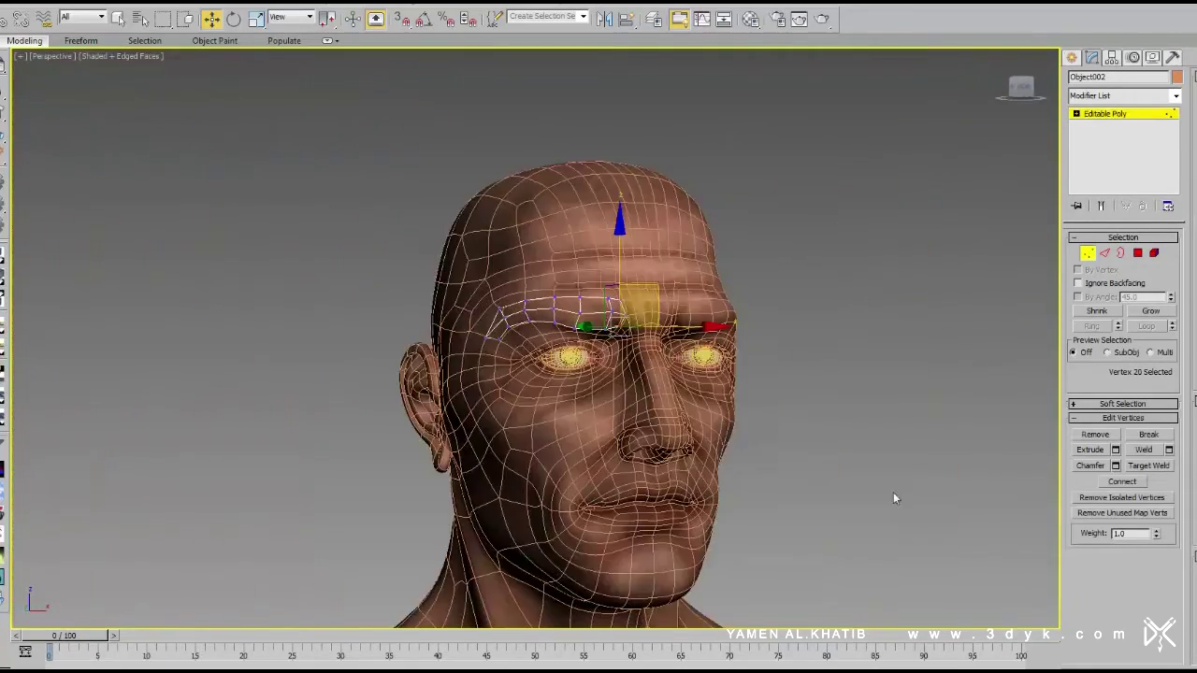
key(m)
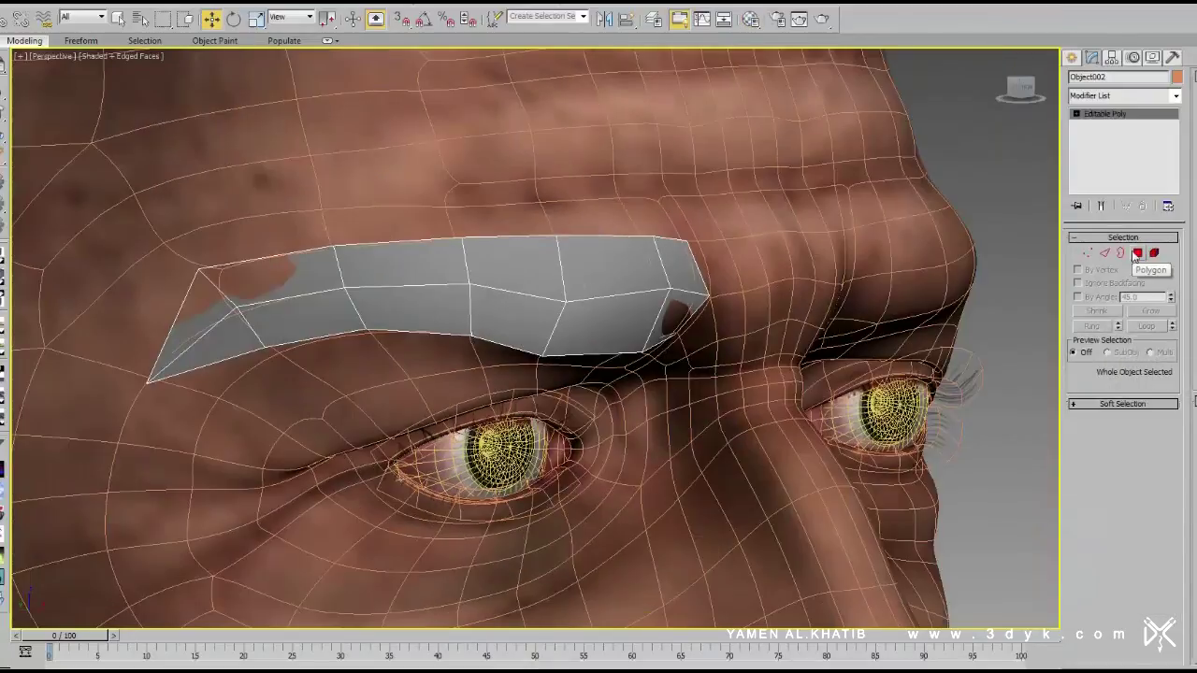
click(1123, 97)
scroll(1122, 309, down, 5)
click(1127, 486)
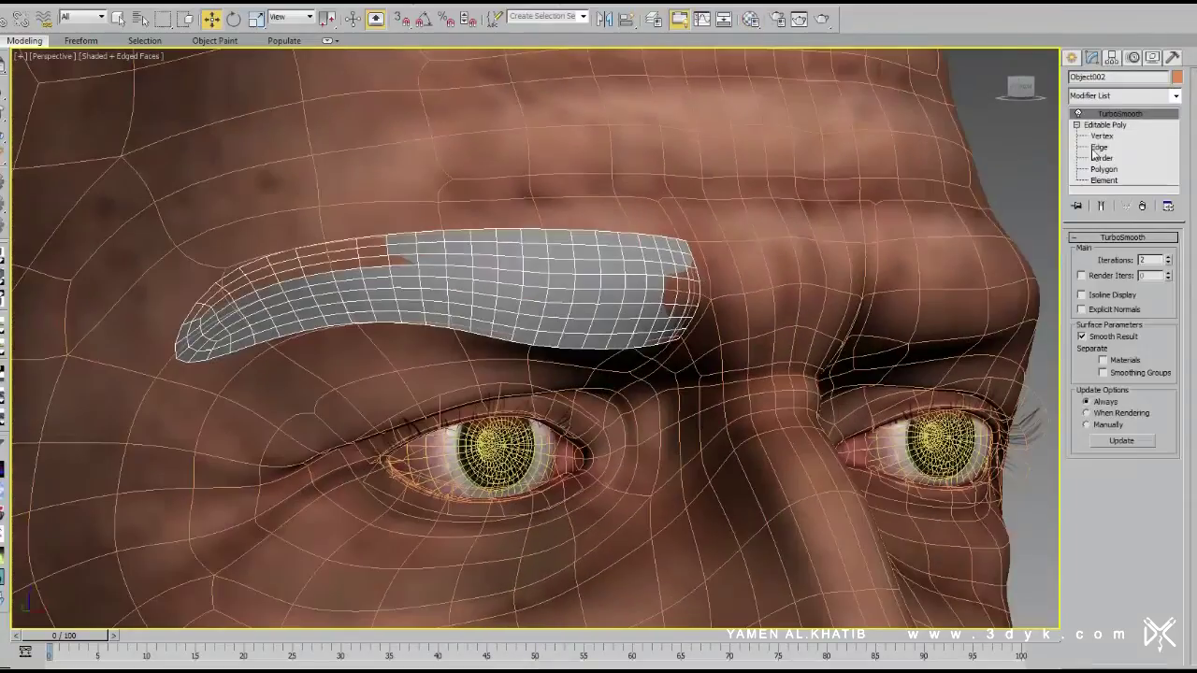
Select the six brow vertices and twelve brow polygons, checking side and front views
click(1102, 136)
drag(775, 277, 374, 269)
ctrl+click(253, 321)
alt+middle_drag(253, 320, 475, 316)
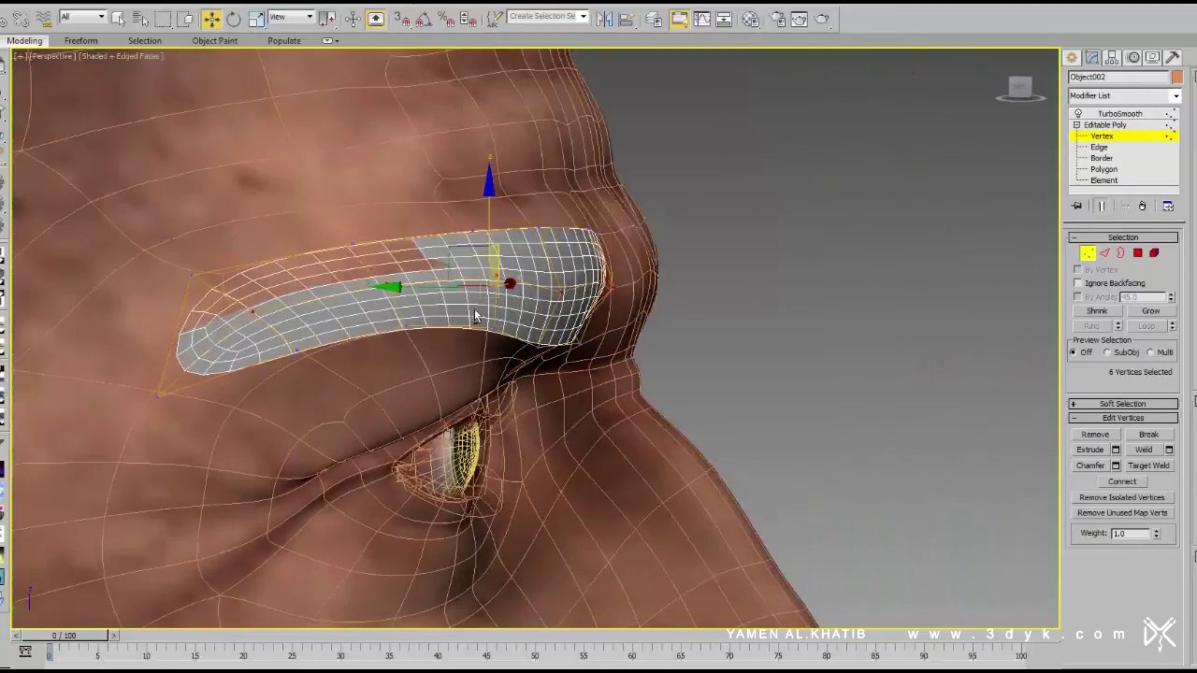
click(355, 246)
alt+middle_drag(355, 246, 478, 371)
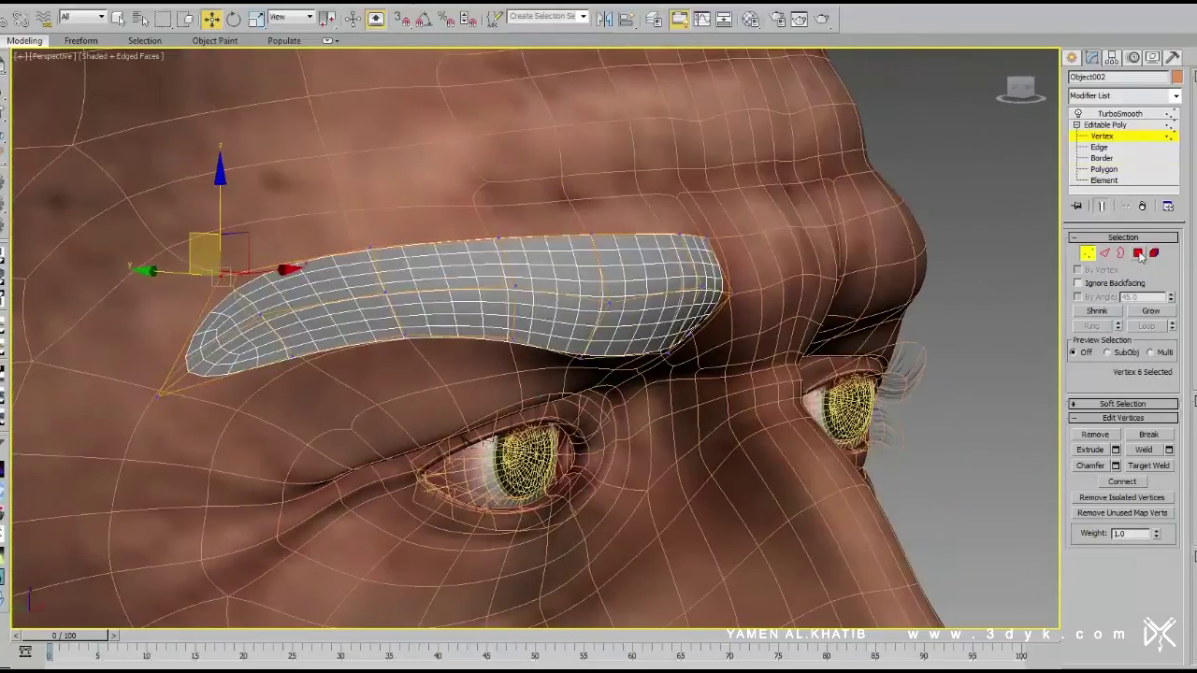
click(1138, 252)
click(710, 345)
alt+middle_drag(711, 345, 524, 308)
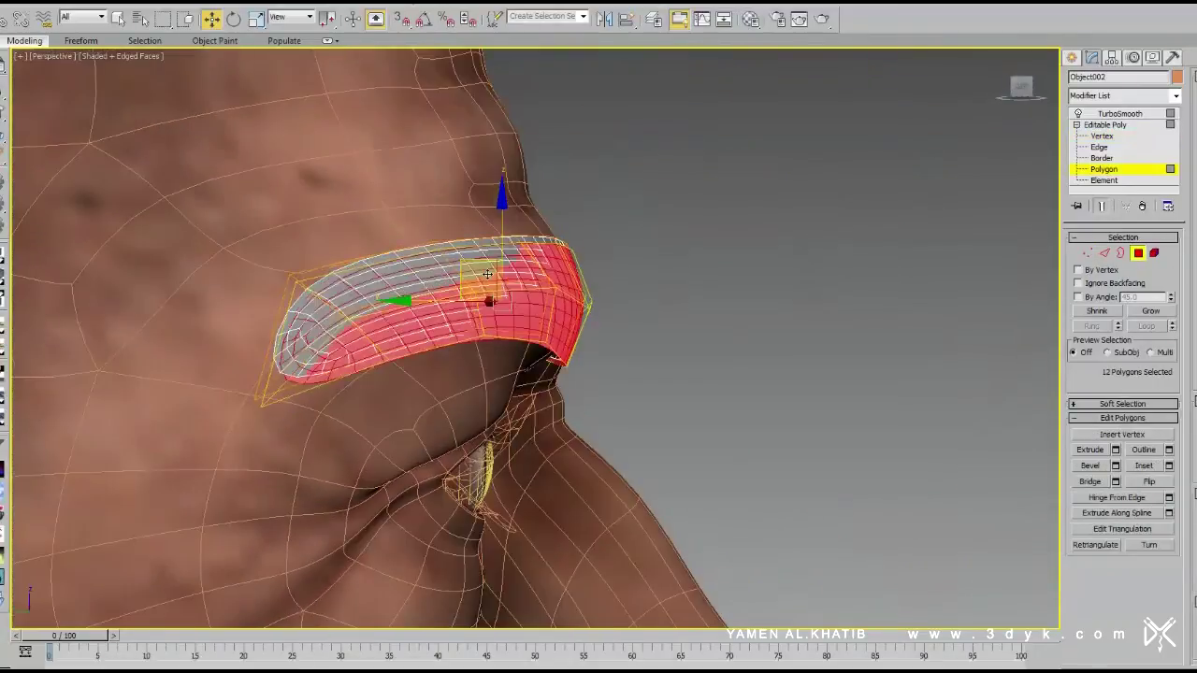
Select vertices along the brow edge, top and tip, zooming in on the tip
click(1086, 253)
mouse_move(421, 309)
alt+middle_down()
mouse_move(530, 295)
mouse_move(487, 280)
alt+middle_up()
click(519, 253)
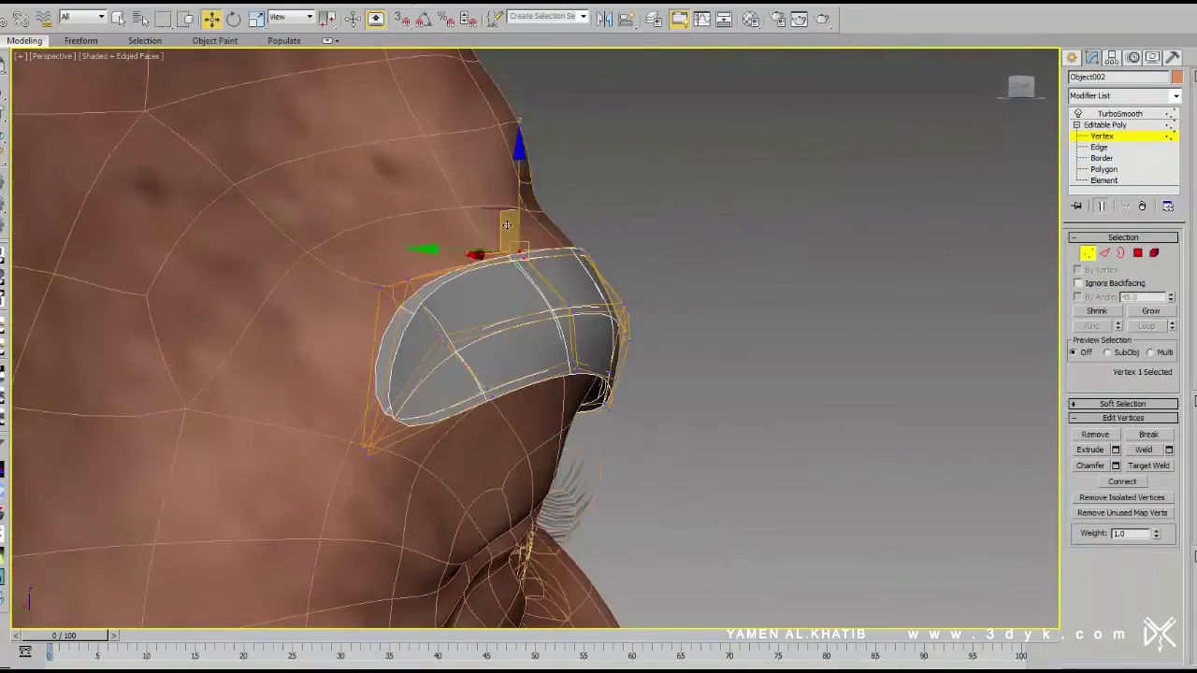
alt+middle_drag(506, 224, 421, 280)
drag(318, 374, 430, 523)
alt+middle_drag(420, 421, 365, 474)
scroll(442, 370, up, 2)
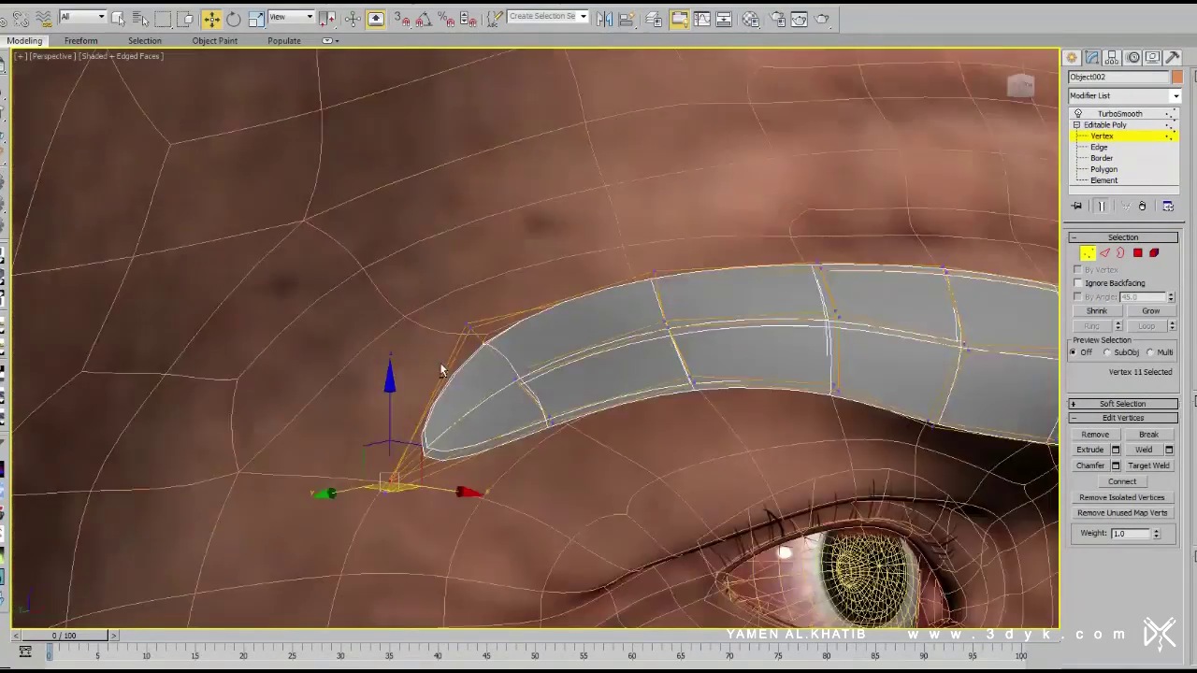
alt+middle_drag(441, 370, 561, 393)
Refine the mid-brow vertex selection to fit the eyebrow to the forehead
ctrl+drag(486, 392, 649, 410)
alt+middle_drag(650, 410, 599, 374)
mouse_move(579, 281)
ctrl+mouse_down()
mouse_move(711, 411)
mouse_move(801, 477)
ctrl+mouse_up()
mouse_move(801, 477)
alt+middle_down()
mouse_move(750, 269)
mouse_move(663, 326)
alt+middle_up()
alt+drag(654, 334, 554, 394)
mouse_move(554, 395)
alt+middle_down()
mouse_move(495, 281)
mouse_move(657, 308)
mouse_move(721, 275)
mouse_move(667, 308)
mouse_move(667, 395)
mouse_move(706, 358)
mouse_move(593, 339)
mouse_move(531, 432)
mouse_move(580, 393)
mouse_move(924, 341)
alt+middle_up()
Select the brow vertices and apply an Unwrap UVW modifier to the eyebrow
click(706, 358)
ctrl+click(689, 321)
scroll(579, 393, down, 2)
scroll(924, 341, up, 3)
click(1122, 95)
click(1085, 489)
Relax the eyebrow UV cluster and scale it to fill the texture area
scroll(602, 225, up, 3)
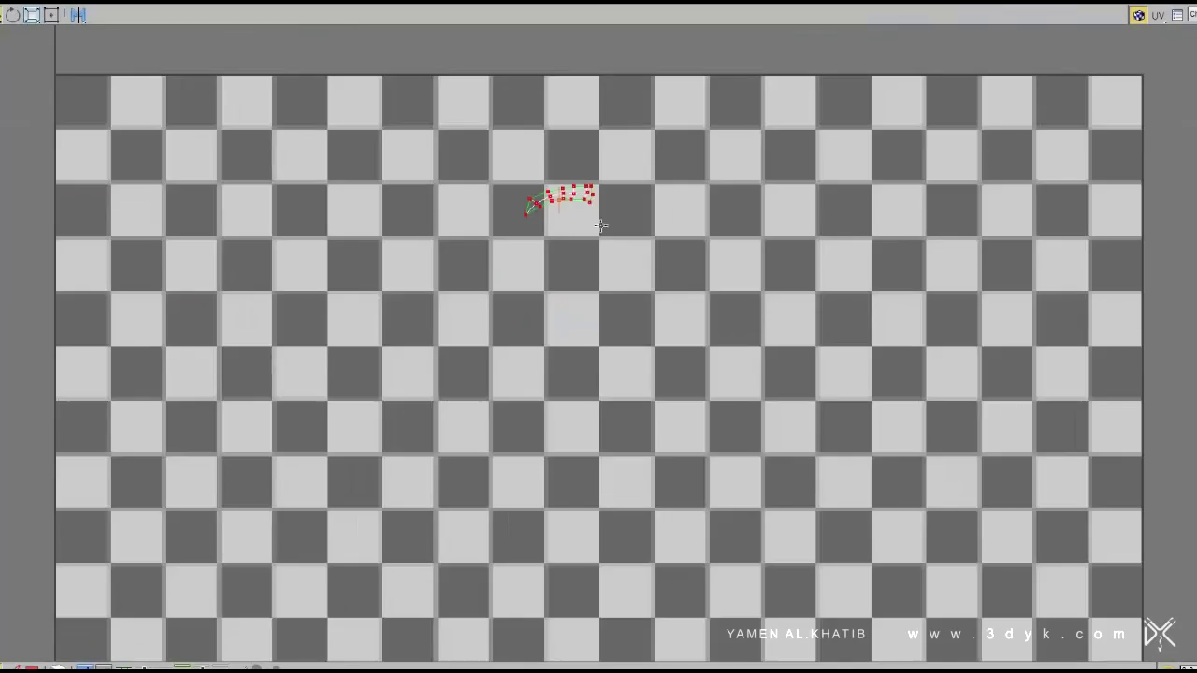
click(52, 15)
scroll(645, 325, down, 3)
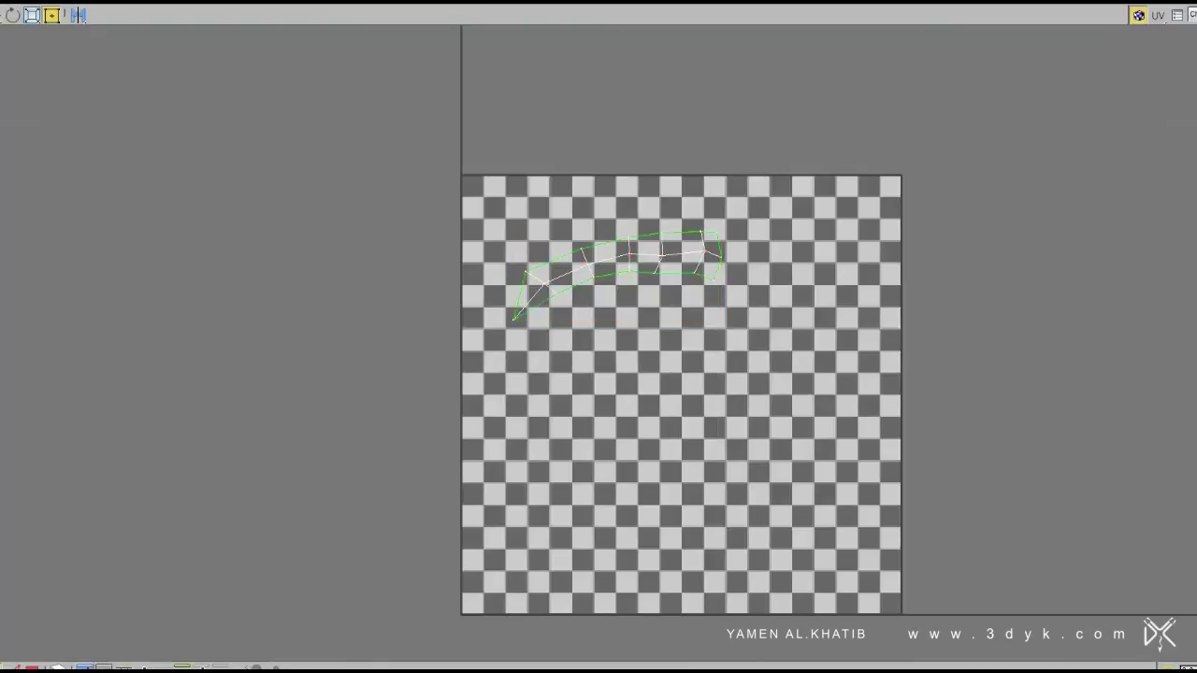
click(70, 1)
click(81, 235)
click(137, 94)
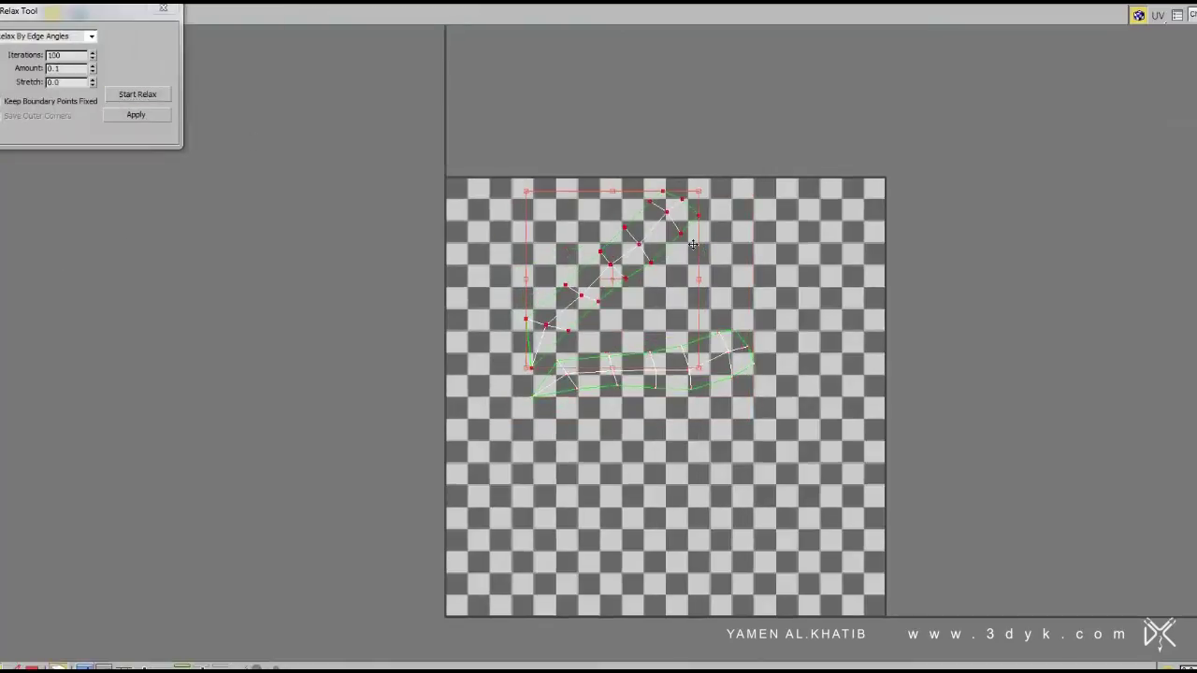
drag(659, 344, 790, 503)
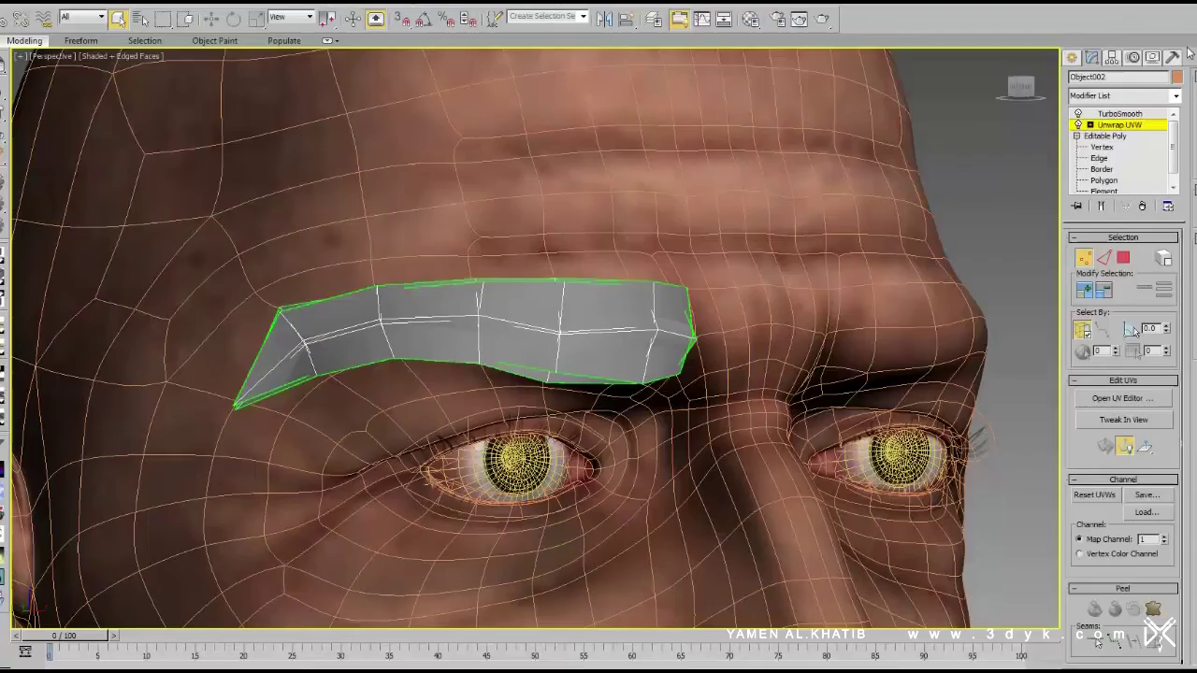
Add a second Unwrap UVW and render the eyebrow UV layout as a template image
click(1122, 95)
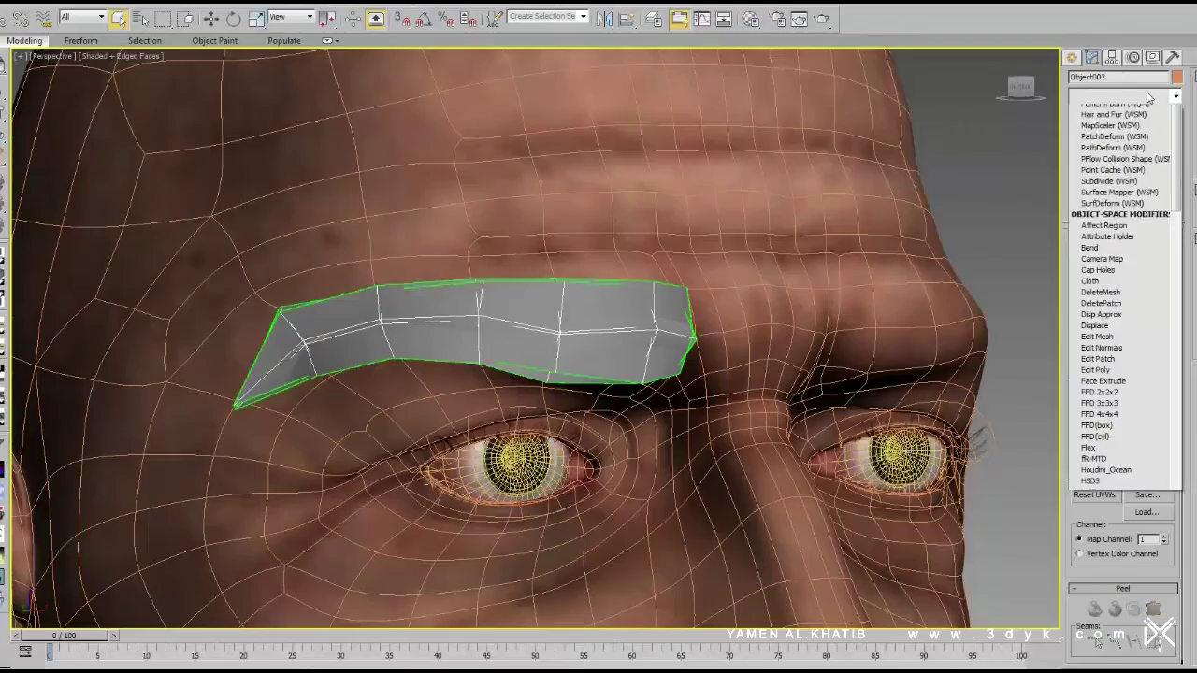
click(1133, 318)
click(1122, 399)
click(409, 62)
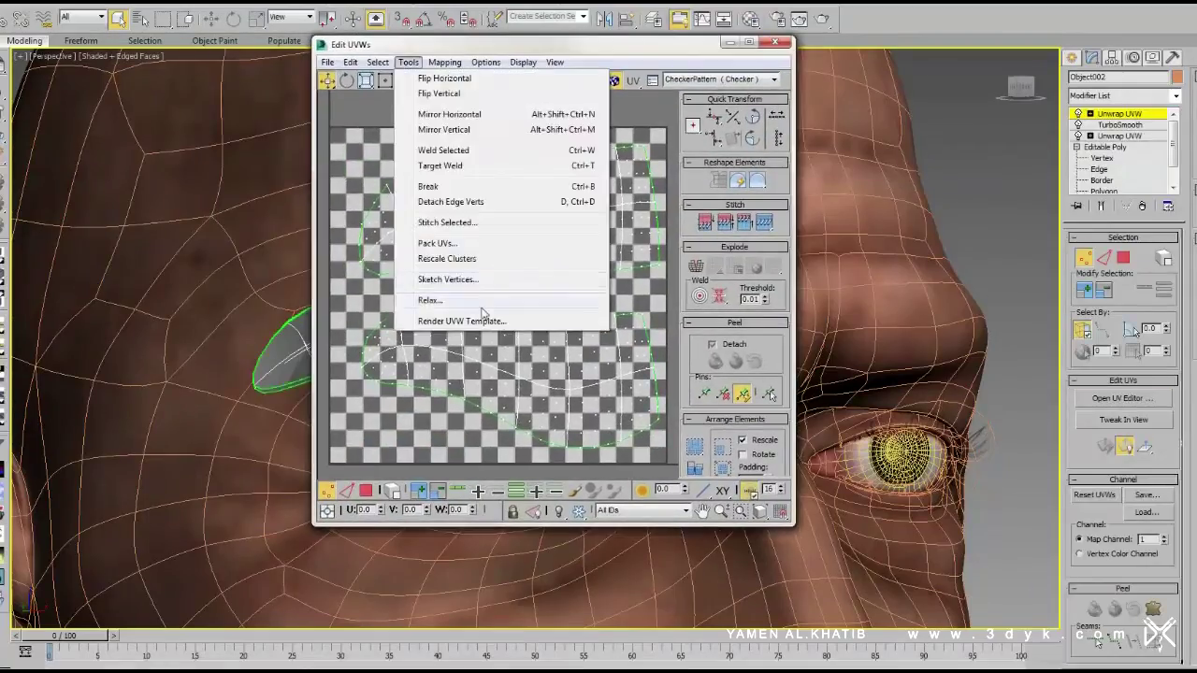
click(454, 316)
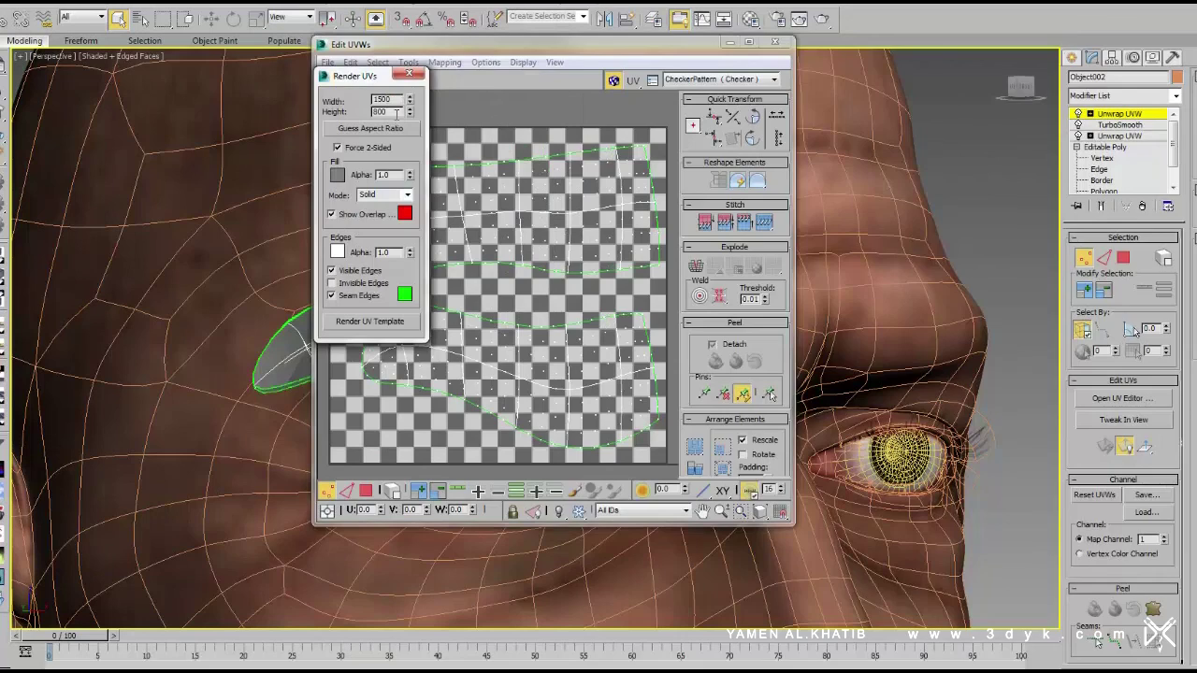
click(370, 321)
Save the UV template image as 'Fit-Eyebrow' and collapse the brow's modifier stack
click(158, 81)
click(375, 530)
text(Fit-Eyeb)
click(933, 551)
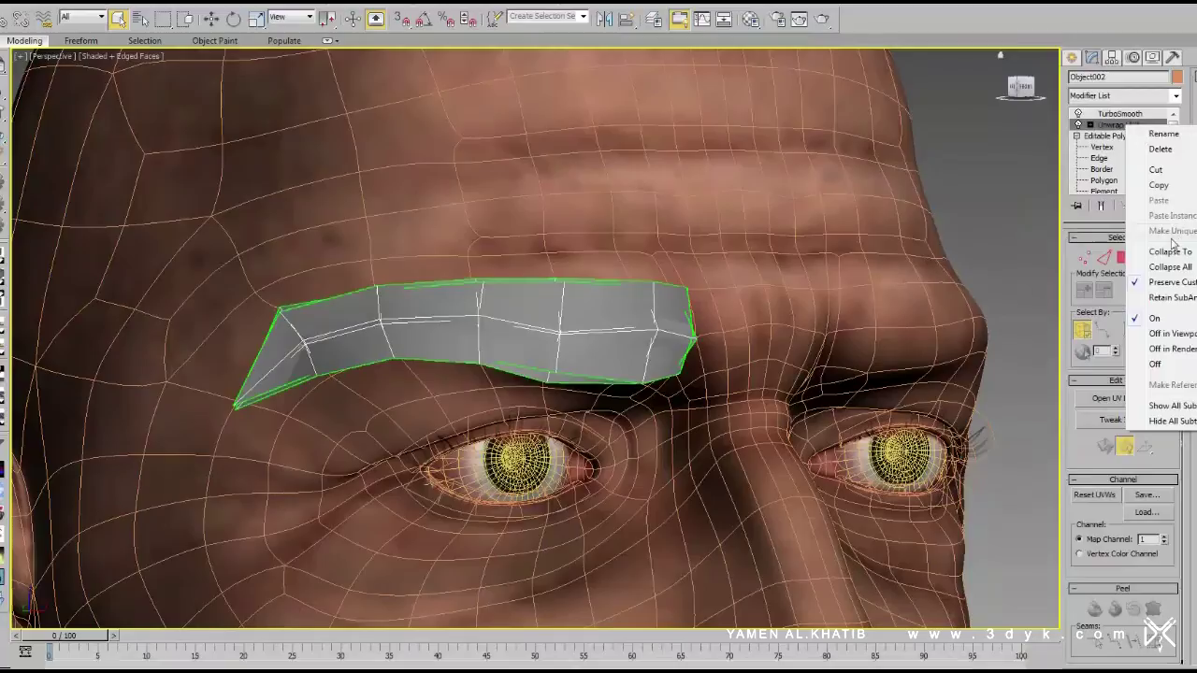
click(1169, 251)
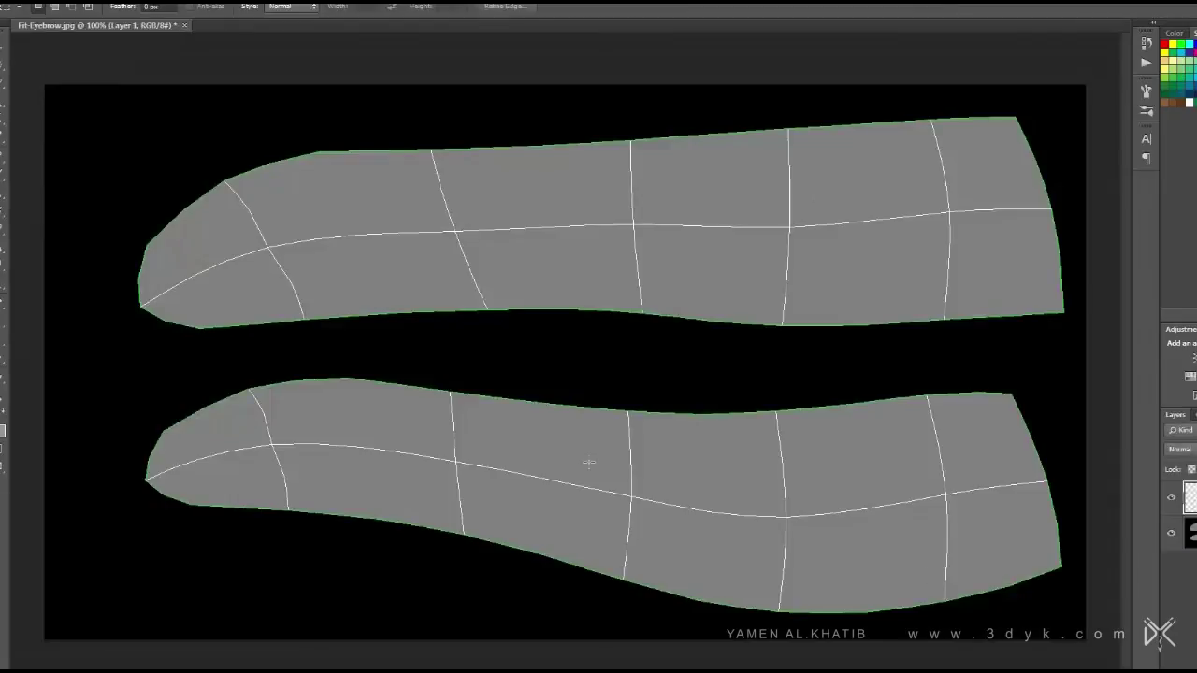
Fill Layer 1 with semi-transparent black and add a new empty layer
click(3, 430)
key(Return)
click(2, 264)
click(788, 316)
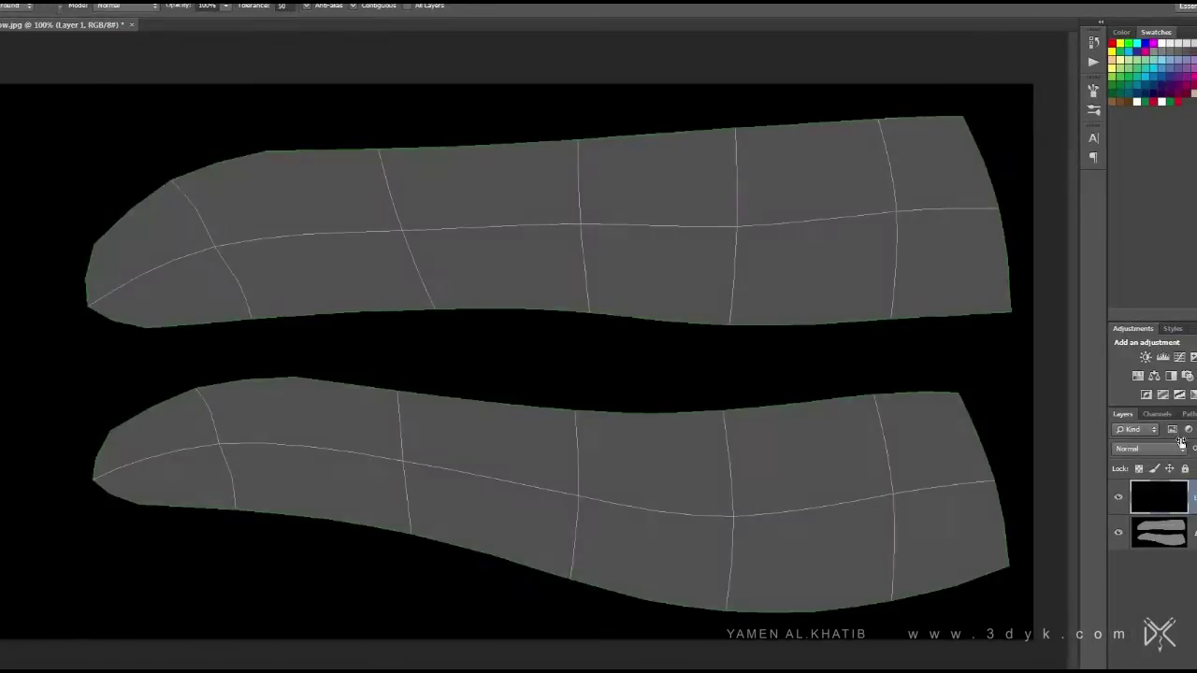
drag(1160, 453, 1187, 440)
key(ctrl+shift+alt+n)
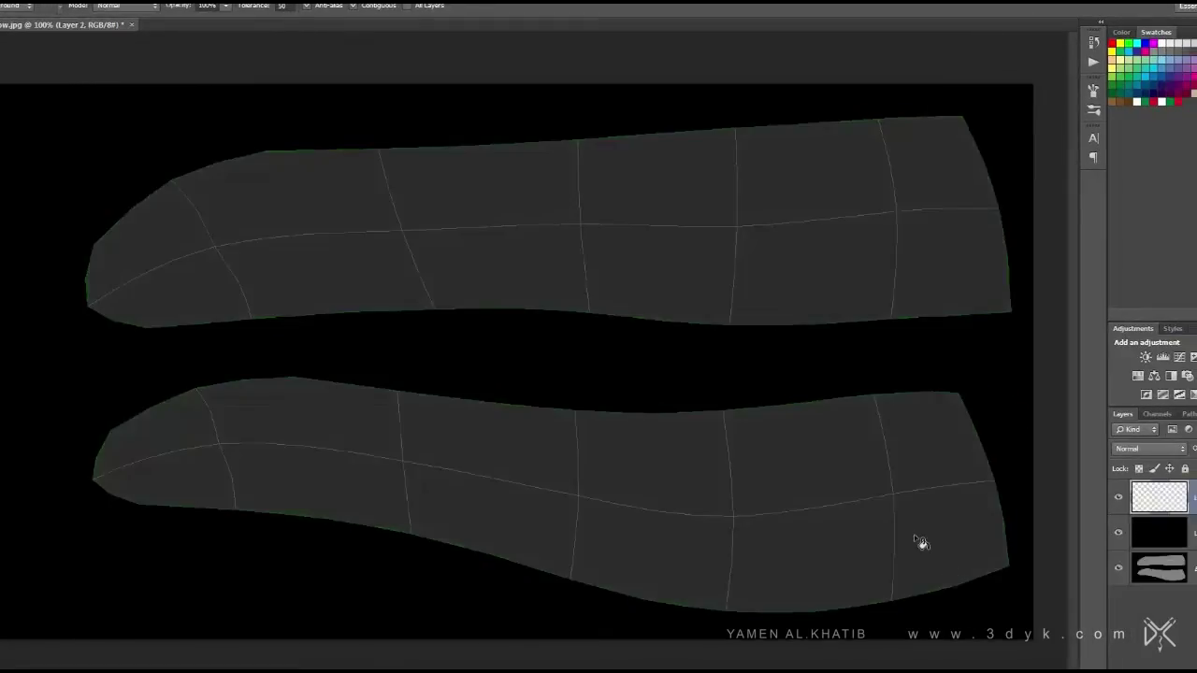
Choose the painting colour and a brush preset for the hair strands
click(2, 430)
key(Return)
key(b)
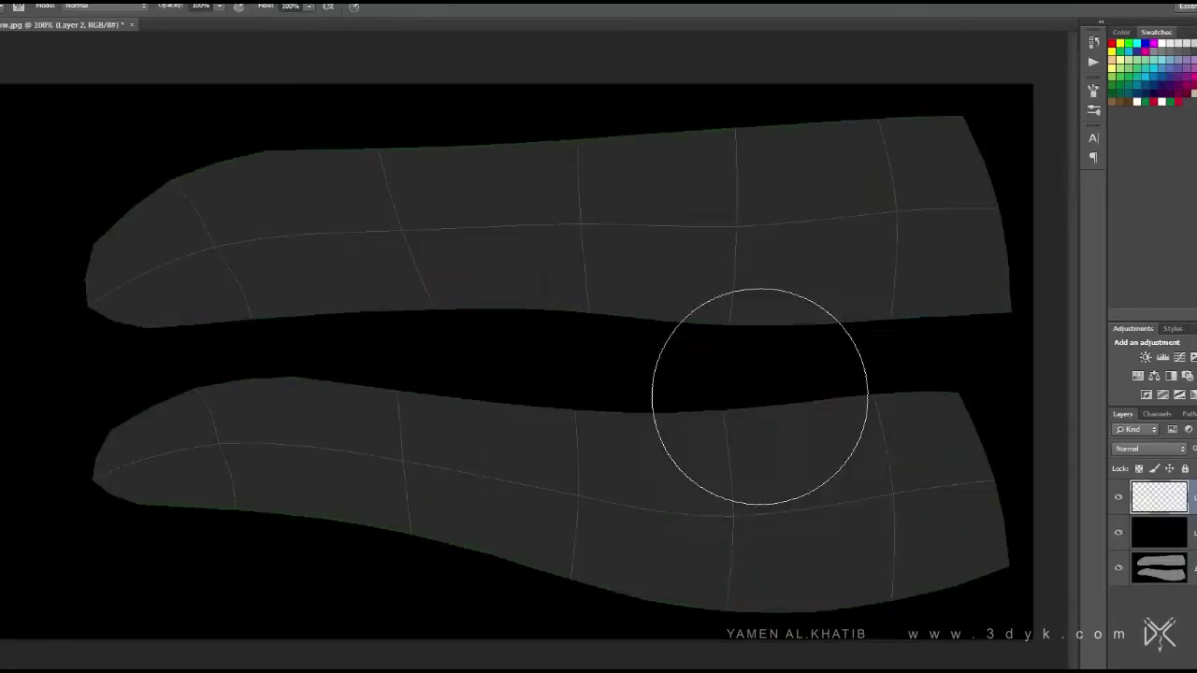
right_click(761, 390)
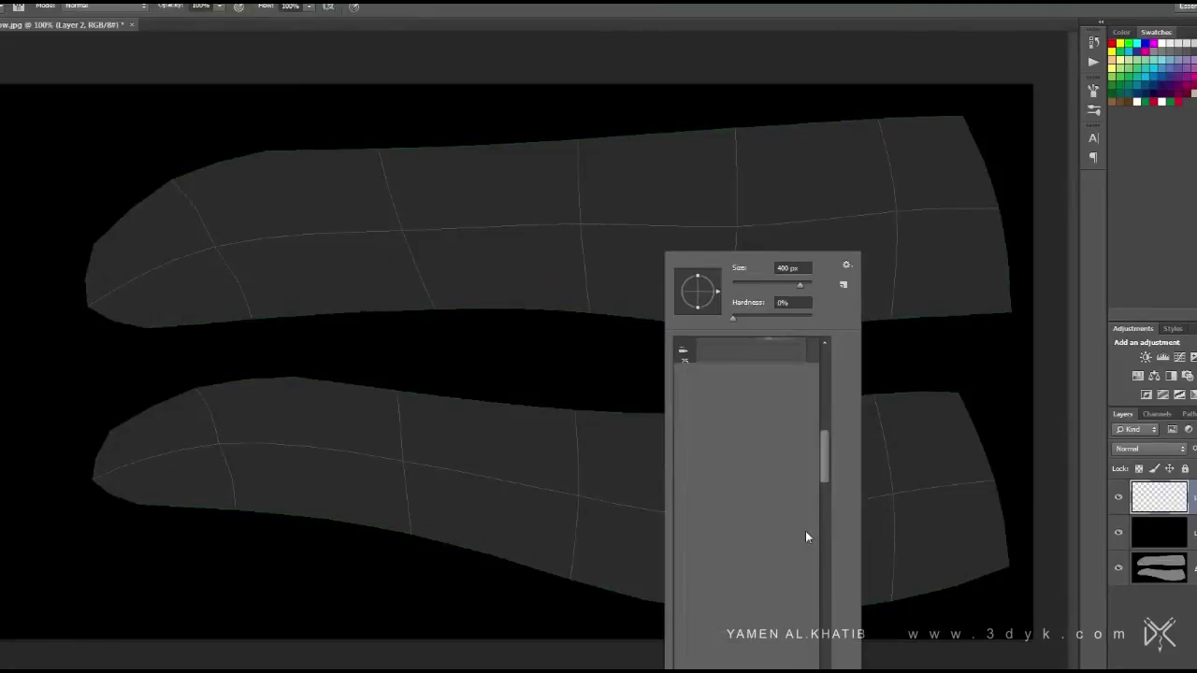
click(614, 346)
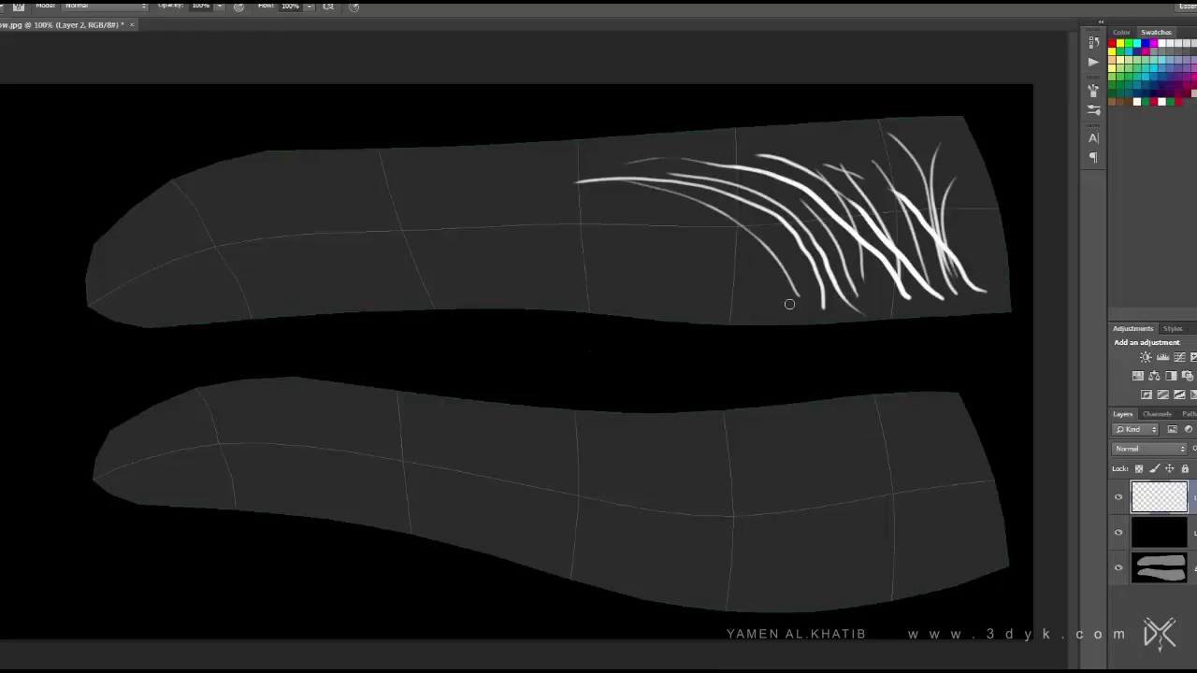
Paint white hair strands across the whole upper eyebrow shape
drag(789, 304, 505, 167)
drag(660, 273, 421, 168)
drag(574, 265, 326, 196)
drag(543, 245, 253, 218)
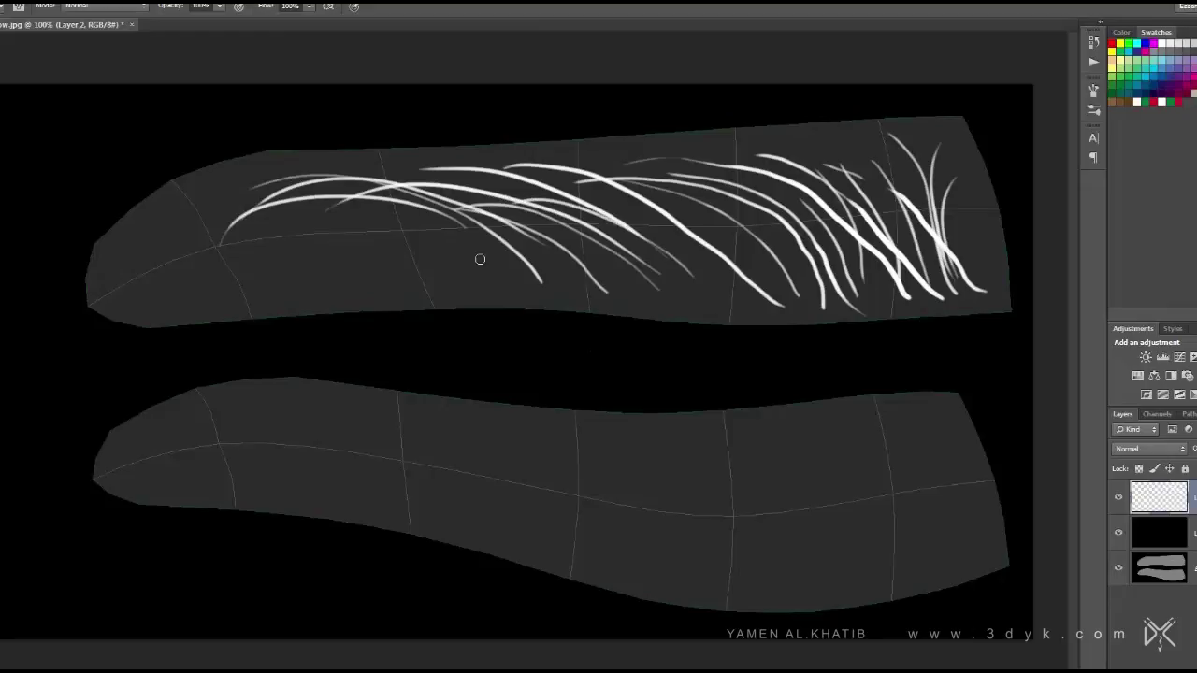
drag(523, 281, 271, 211)
drag(430, 285, 243, 234)
drag(402, 271, 173, 292)
drag(355, 173, 136, 253)
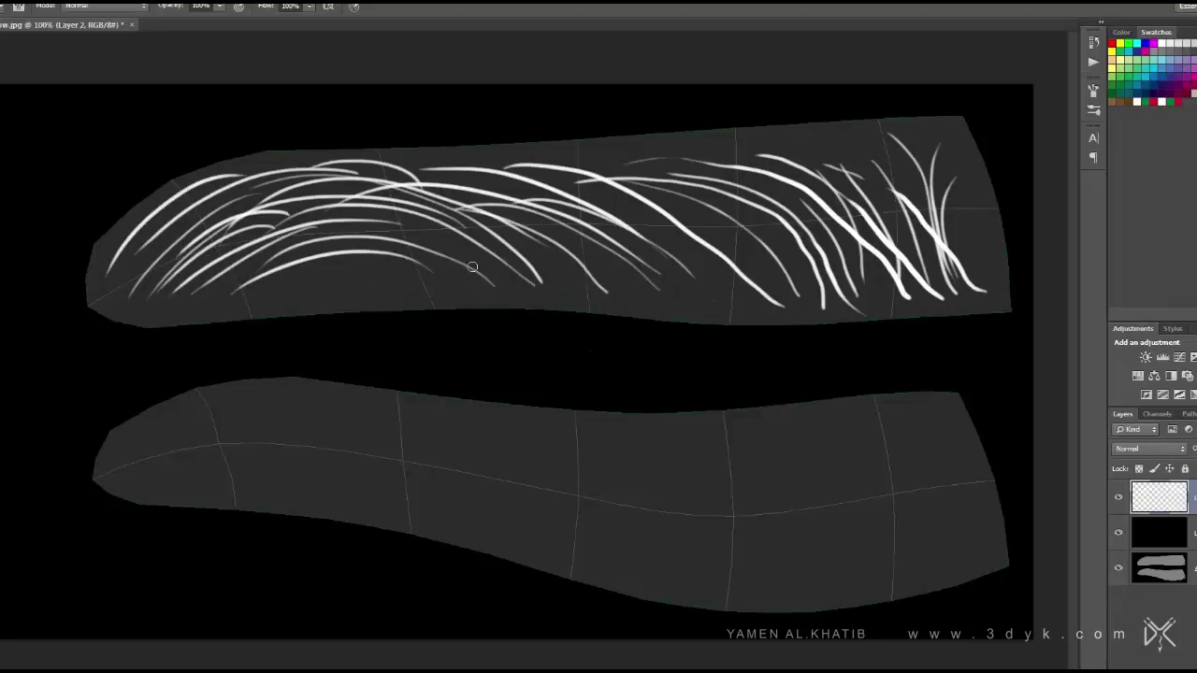
drag(373, 290, 224, 276)
drag(570, 281, 416, 267)
drag(692, 307, 402, 168)
drag(771, 247, 632, 174)
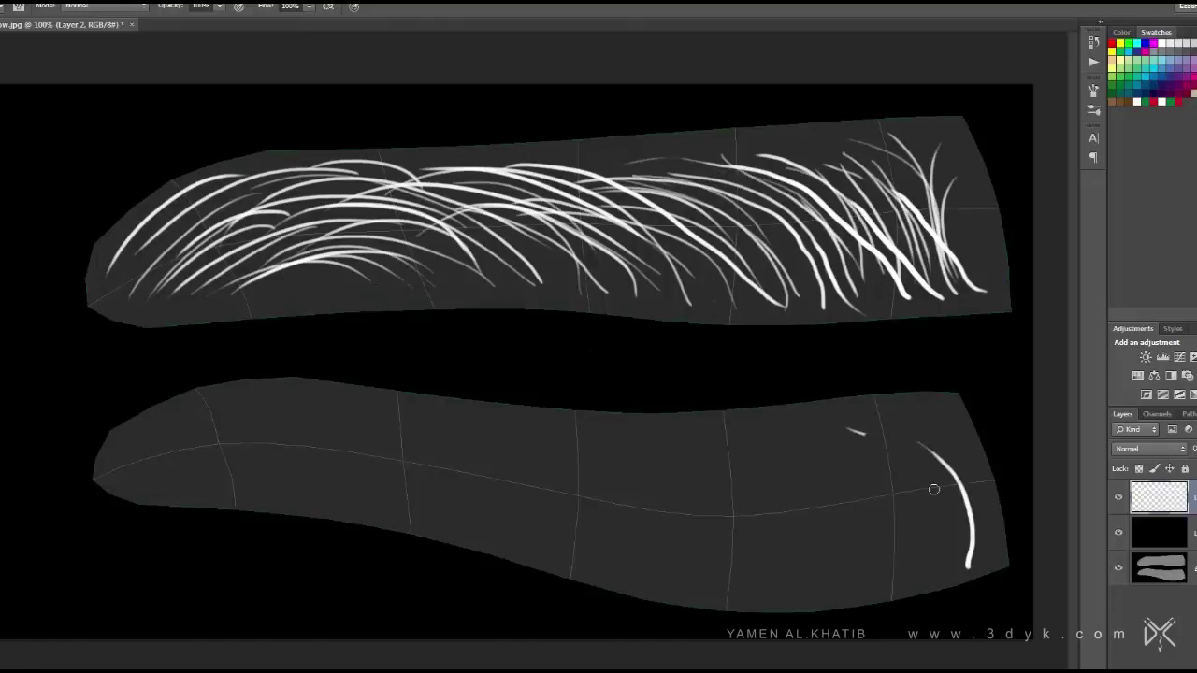
Paint white hair strands across the whole lower eyebrow shape
drag(825, 516, 616, 443)
drag(823, 589, 664, 427)
mouse_move(739, 511)
mouse_down()
mouse_move(550, 462)
mouse_move(296, 500)
mouse_up()
drag(494, 428, 281, 481)
drag(486, 412, 263, 451)
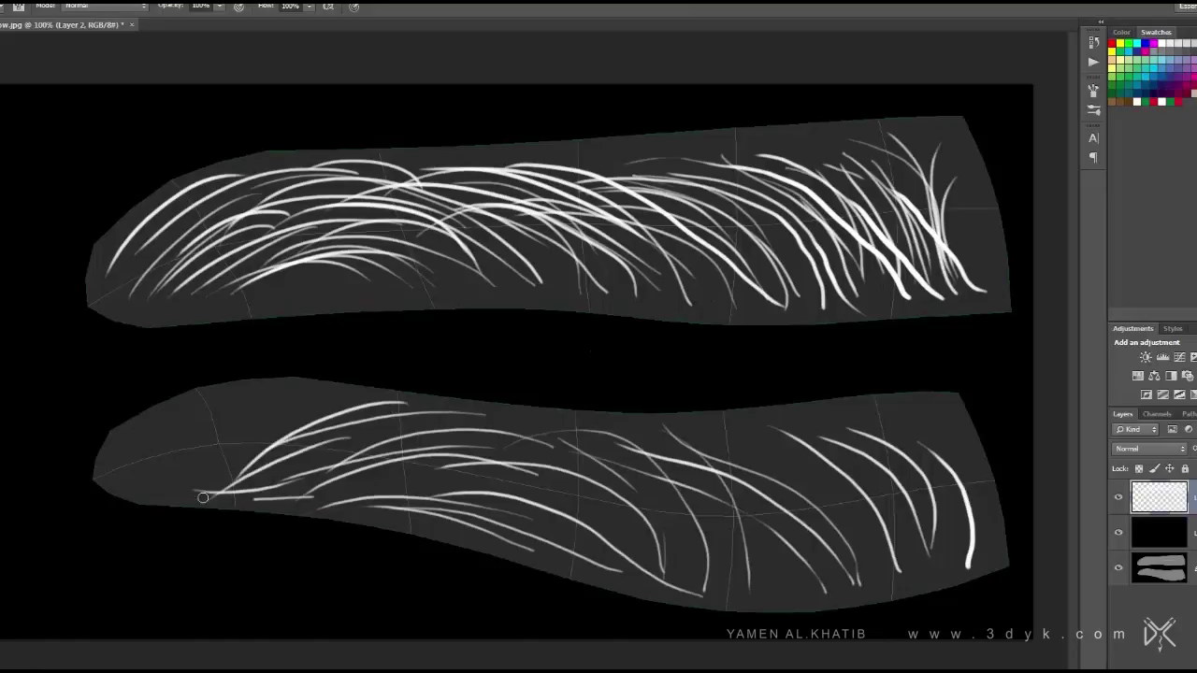
drag(625, 541, 376, 488)
drag(535, 521, 363, 462)
drag(637, 533, 494, 436)
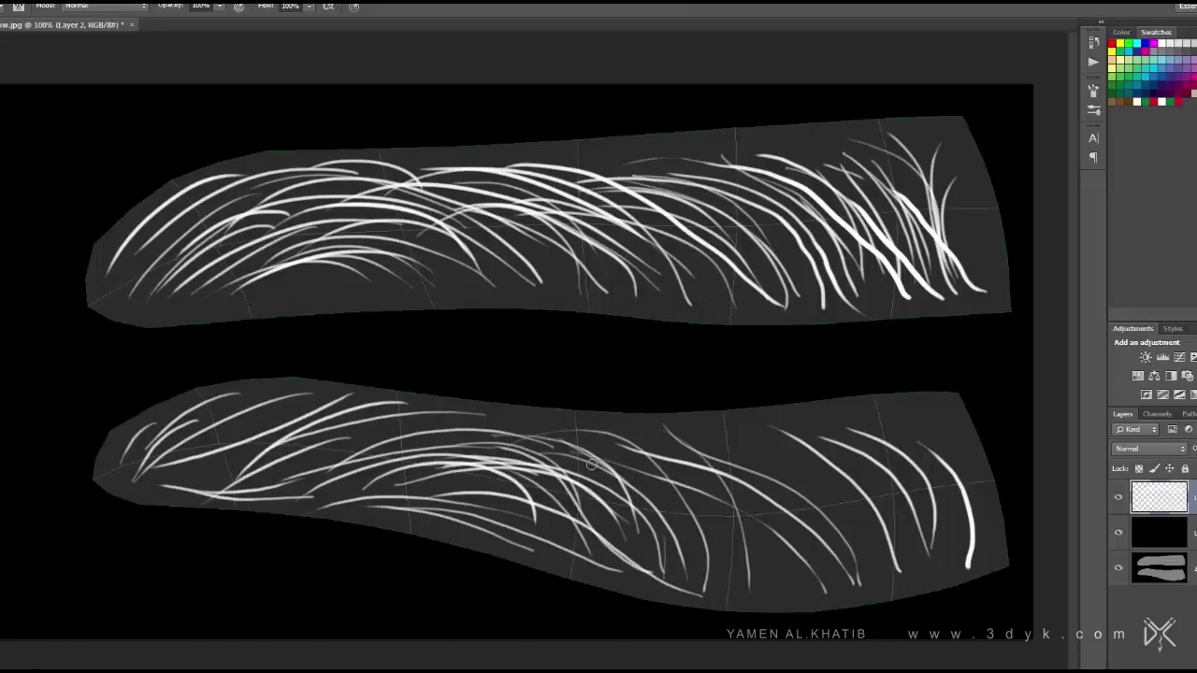
drag(591, 465, 738, 590)
drag(679, 488, 748, 613)
drag(722, 472, 774, 557)
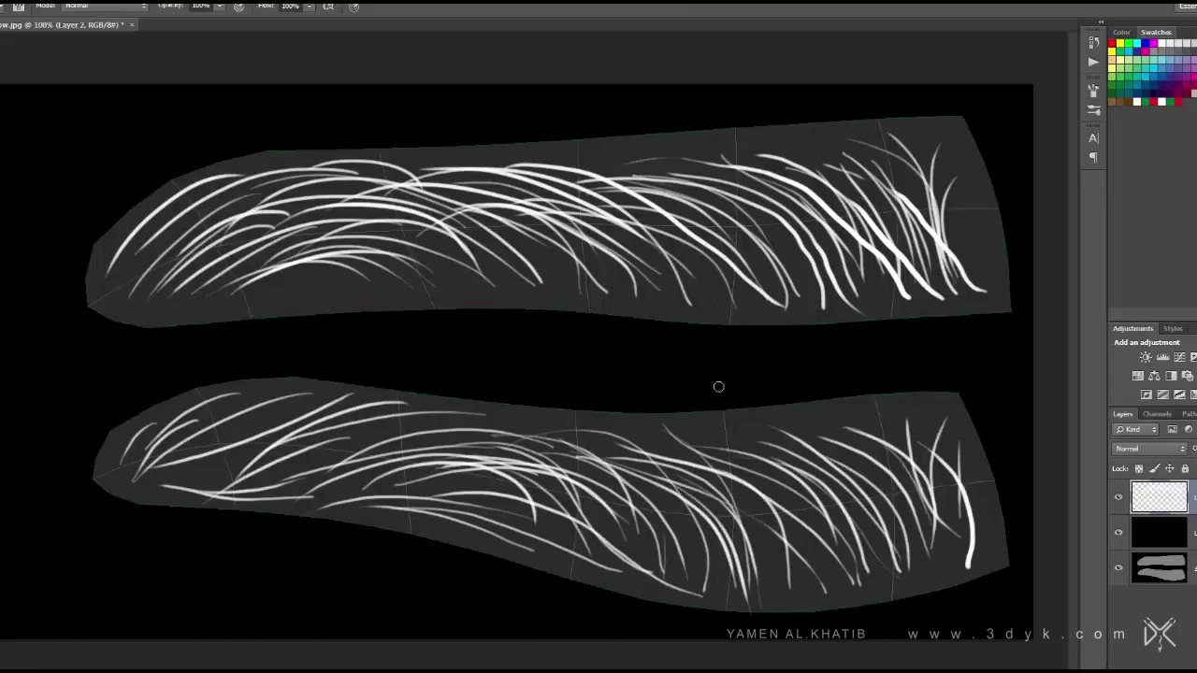
Hide the UV guide layer and save the texture as JPEG, replacing Fit-Eyebrow.jpg
click(1160, 533)
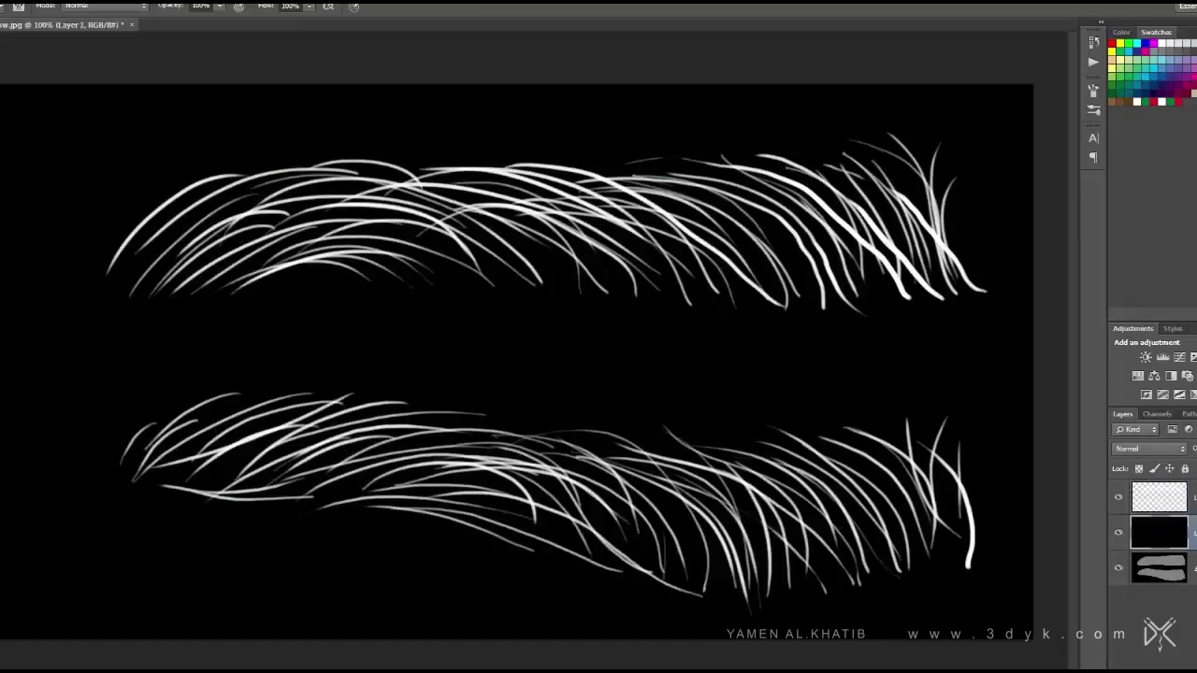
key(ctrl+shift+s)
double_click(197, 87)
key(Return)
click(639, 161)
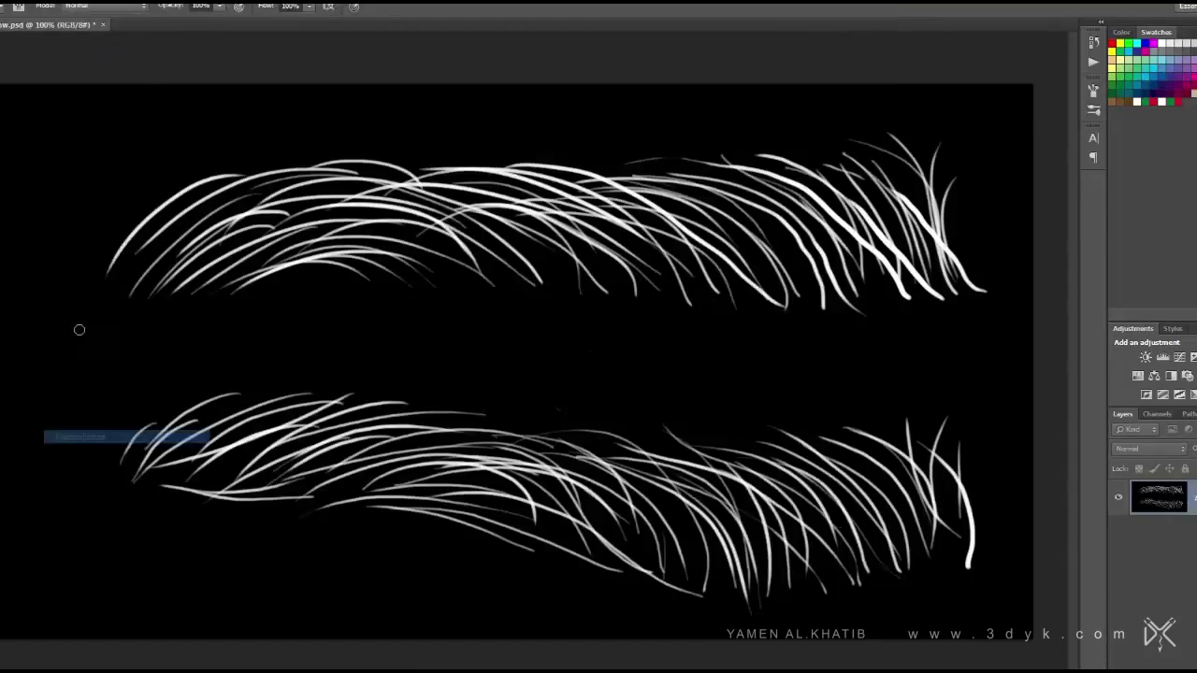
key(ctrl+shift+s)
click(187, 431)
click(187, 540)
key(Return)
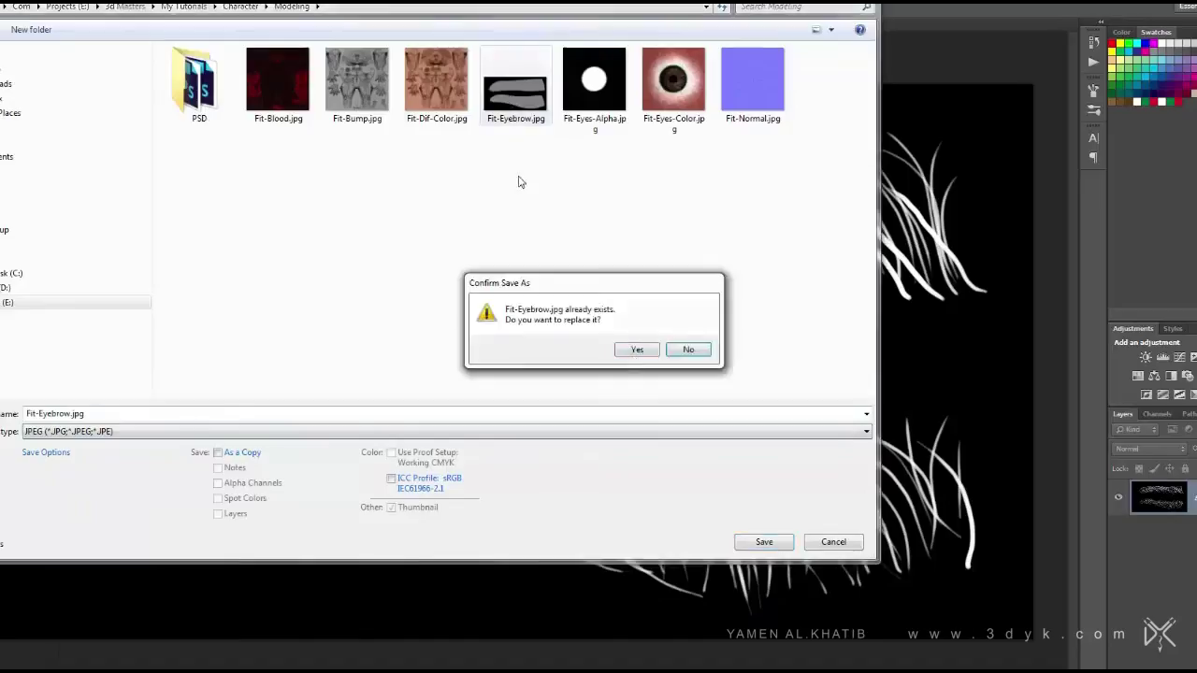
key(Return)
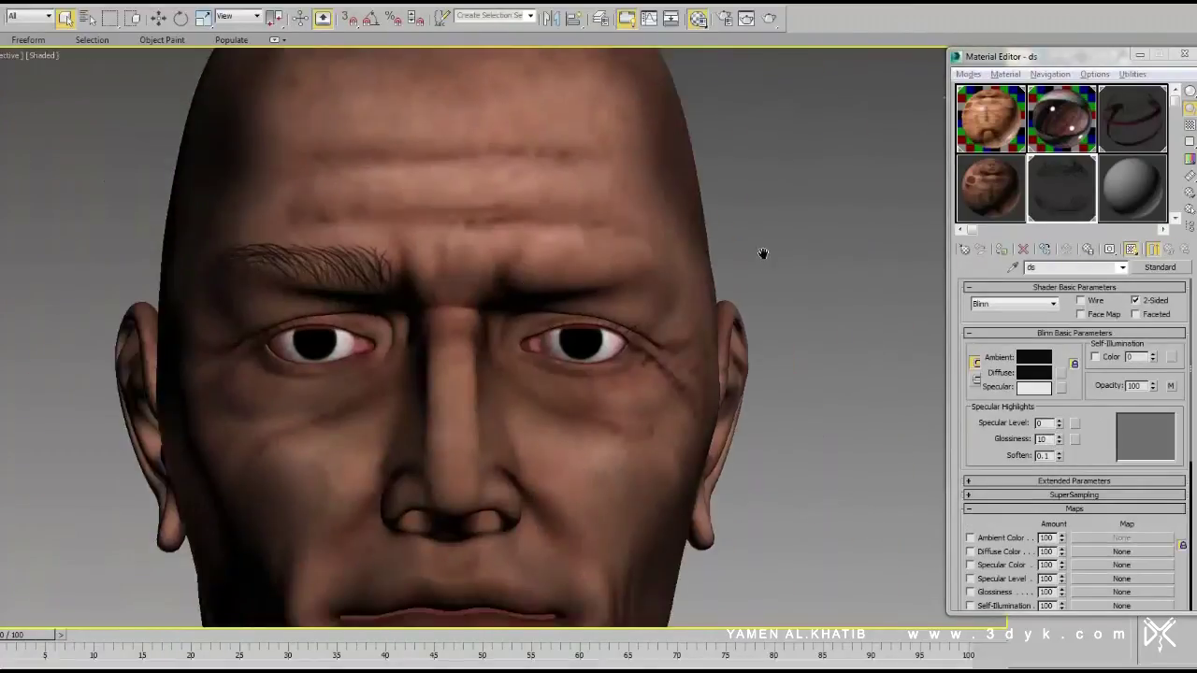
Orbit to the head's left side and test-render the hair-textured eyebrows
alt+middle_drag(763, 254, 475, 301)
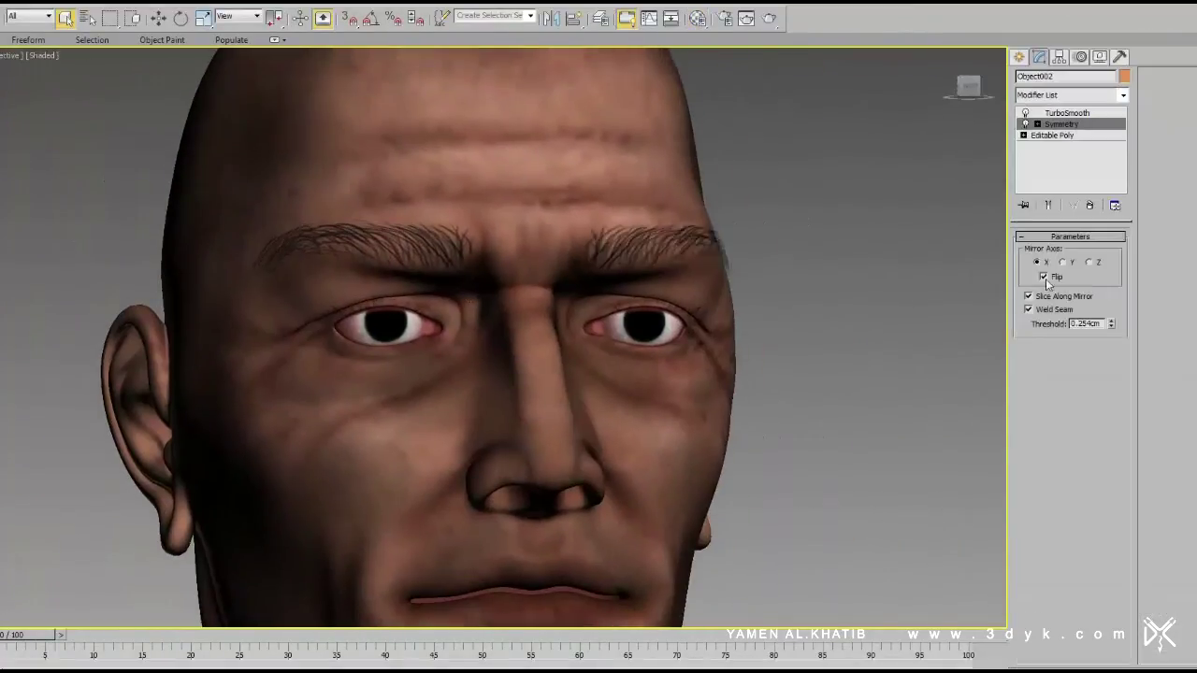
key(shift+q)
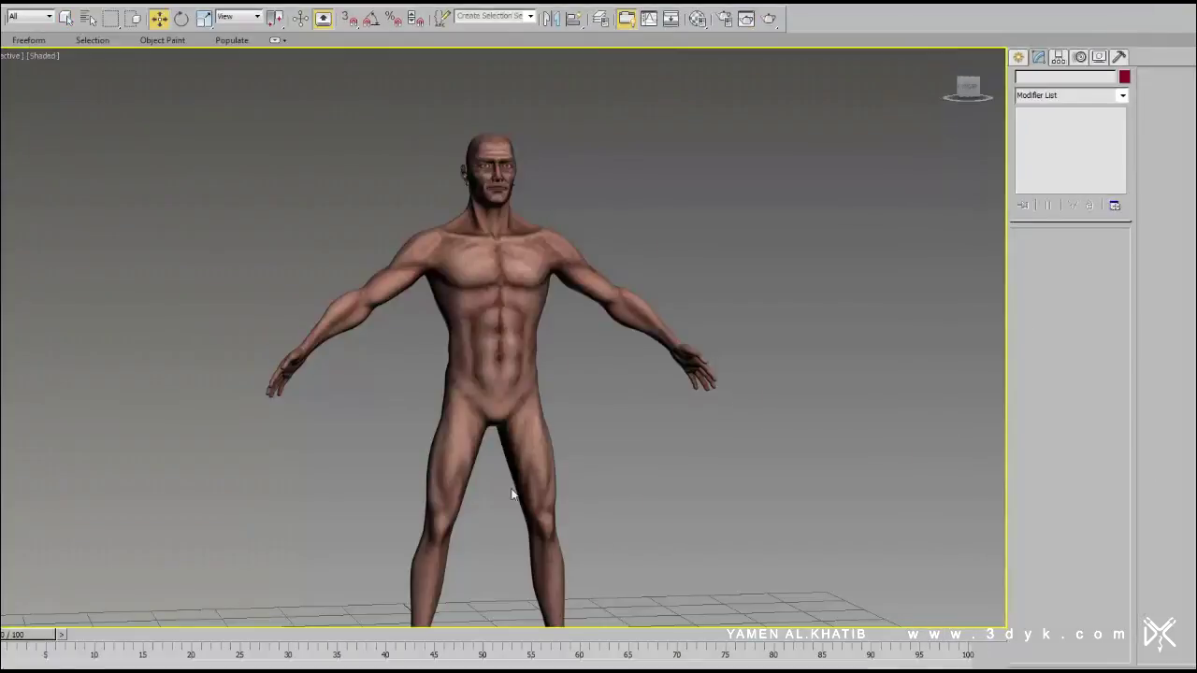
Create a Skylight on the grid and enable an image map for its sky colour
click(1018, 57)
click(1055, 80)
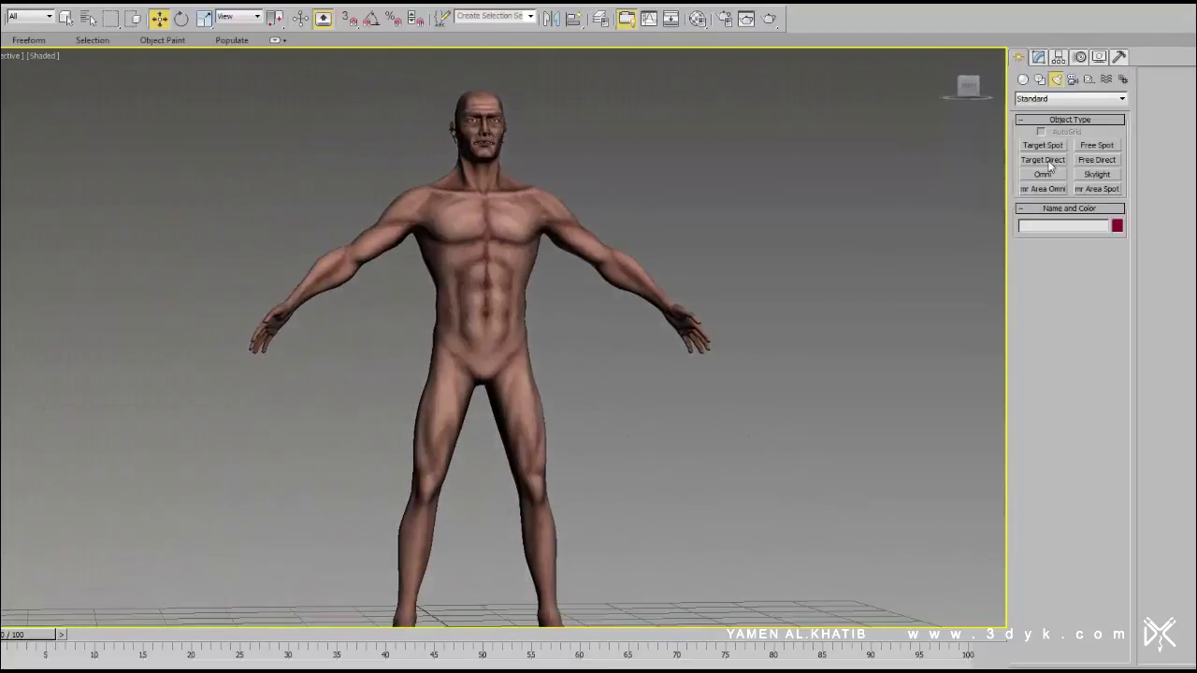
click(1096, 174)
alt+middle_drag(849, 484, 686, 543)
click(686, 522)
click(1038, 57)
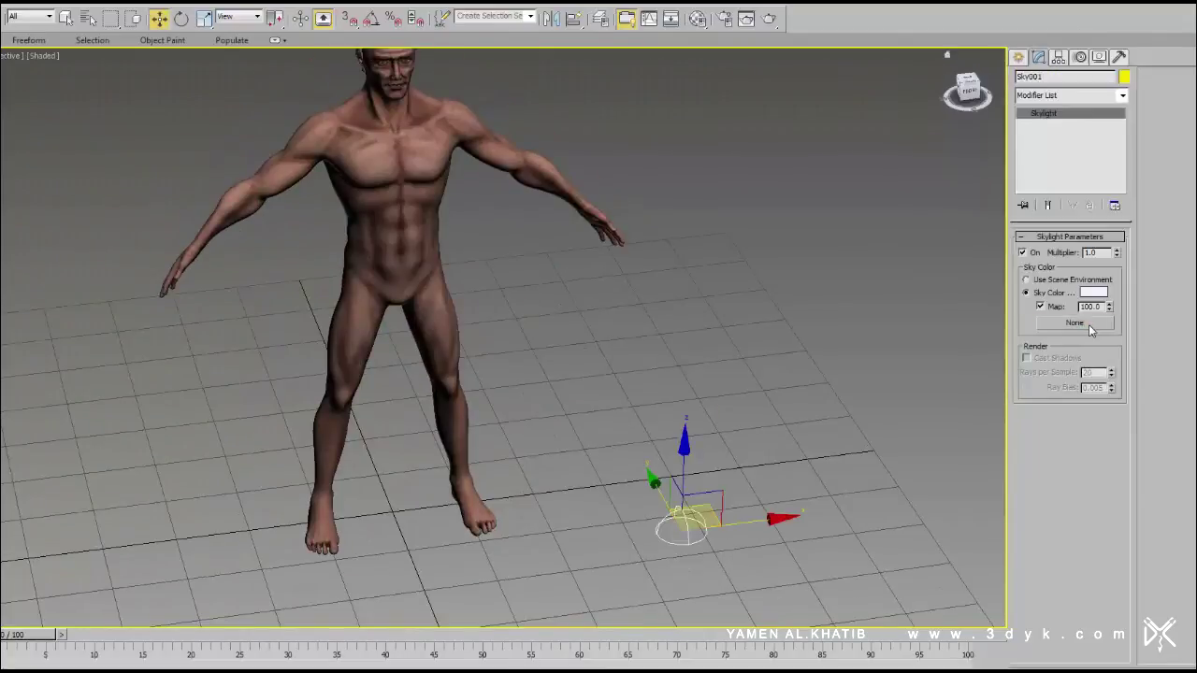
click(1089, 327)
Load the pisa.hdr panorama as the skylight's Bitmap map
double_click(256, 168)
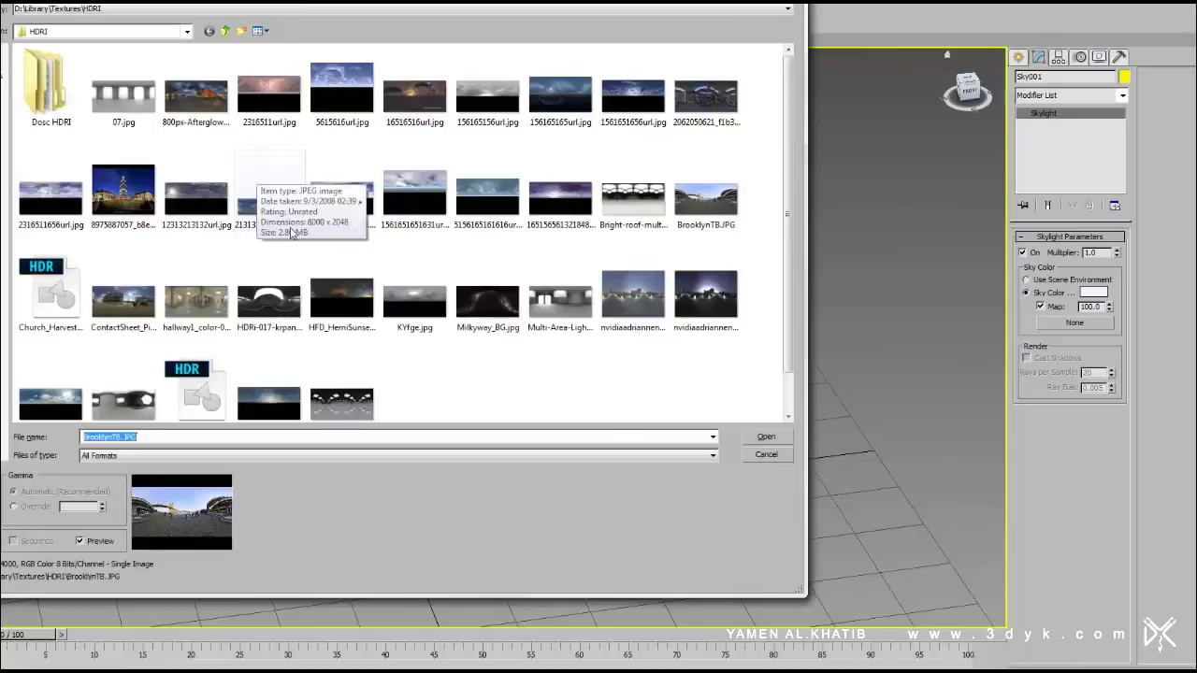
click(199, 393)
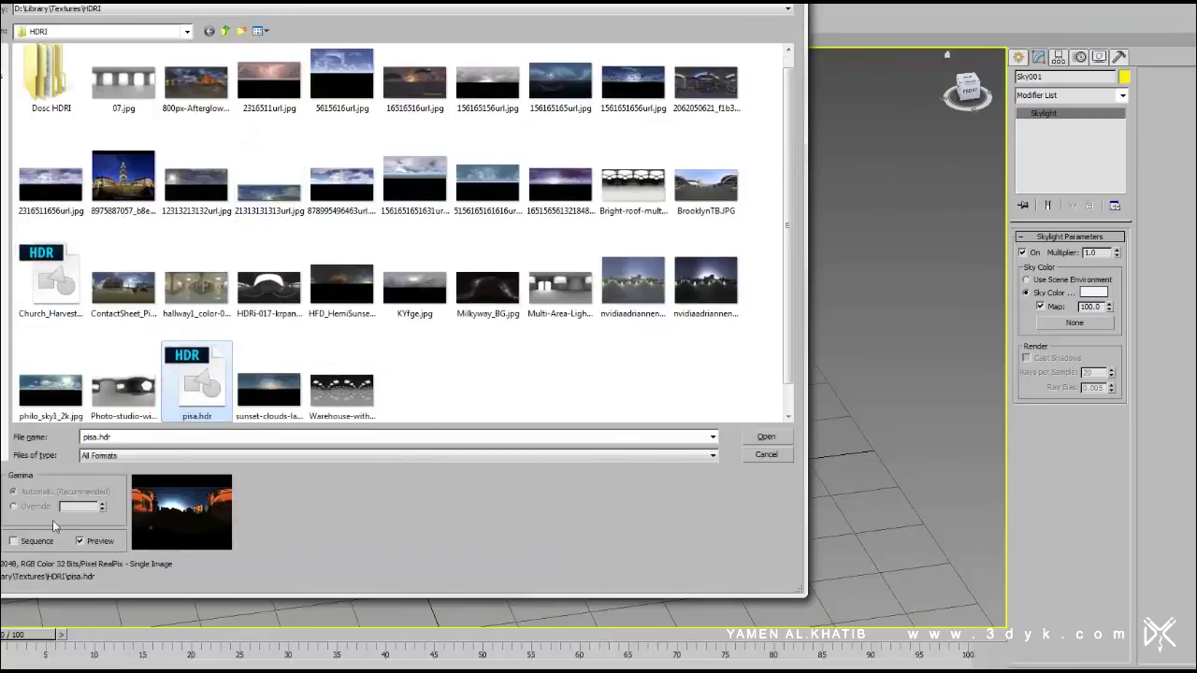
click(181, 512)
drag(597, 36, 192, 33)
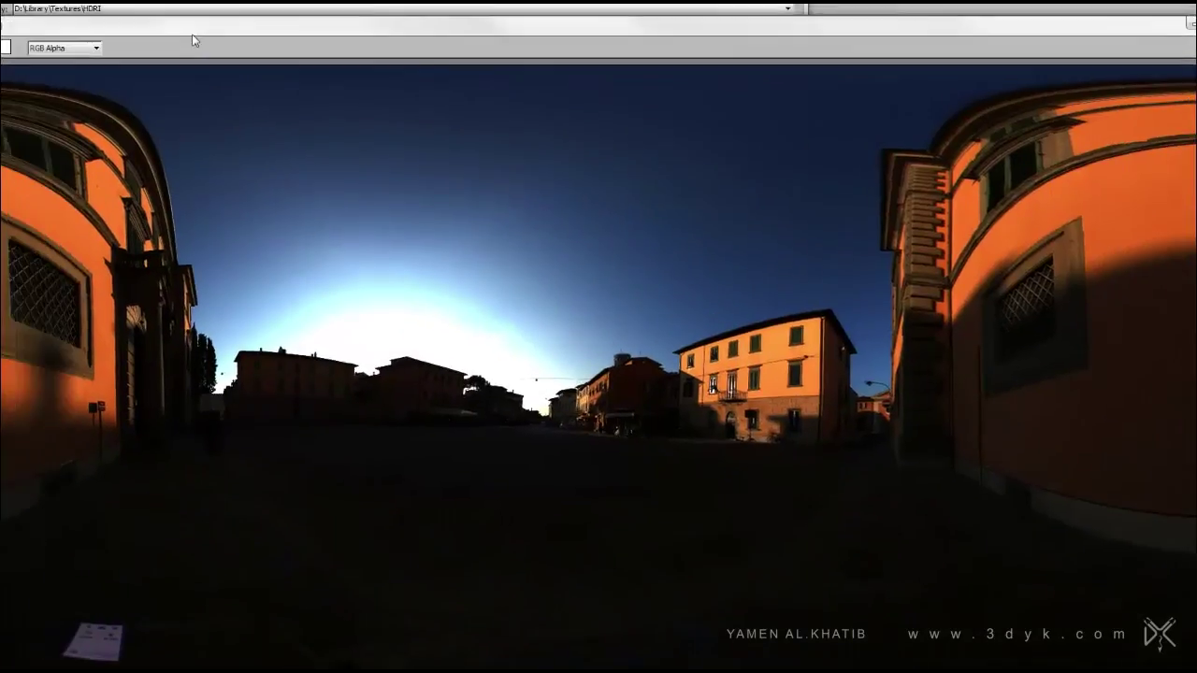
click(983, 18)
click(755, 449)
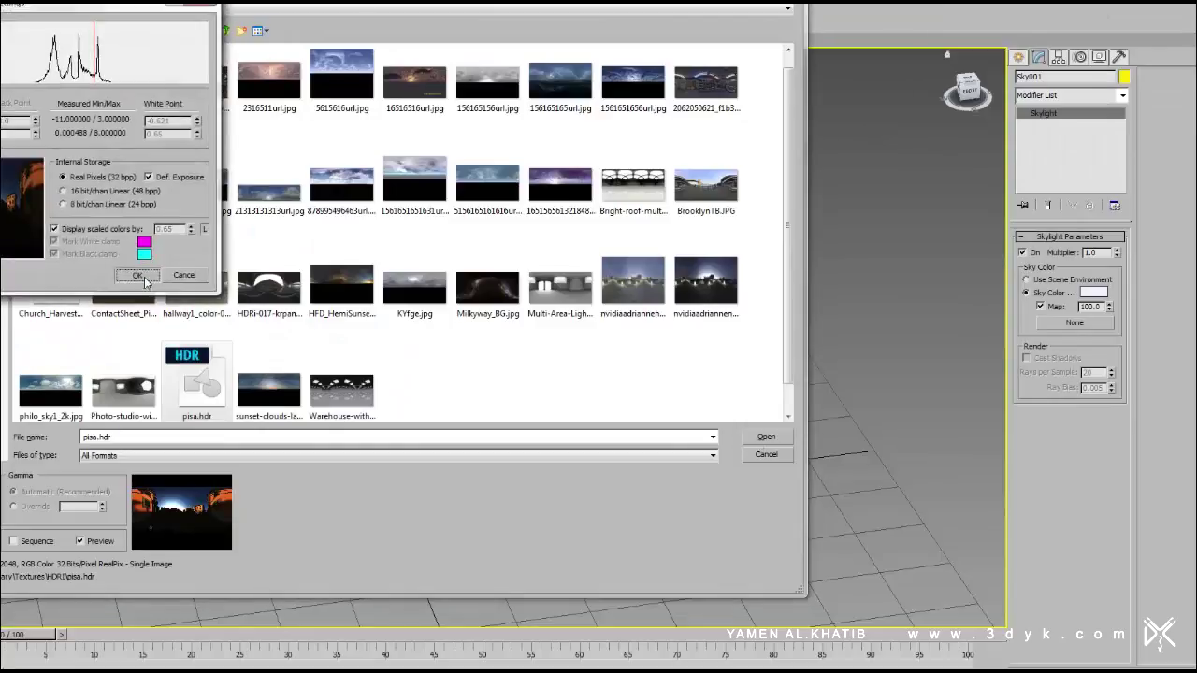
click(122, 273)
Instance the sky map into a Material Editor slot with Spherical Environment mapping
click(698, 18)
drag(1074, 322, 478, 162)
click(391, 420)
click(360, 350)
click(479, 349)
click(467, 360)
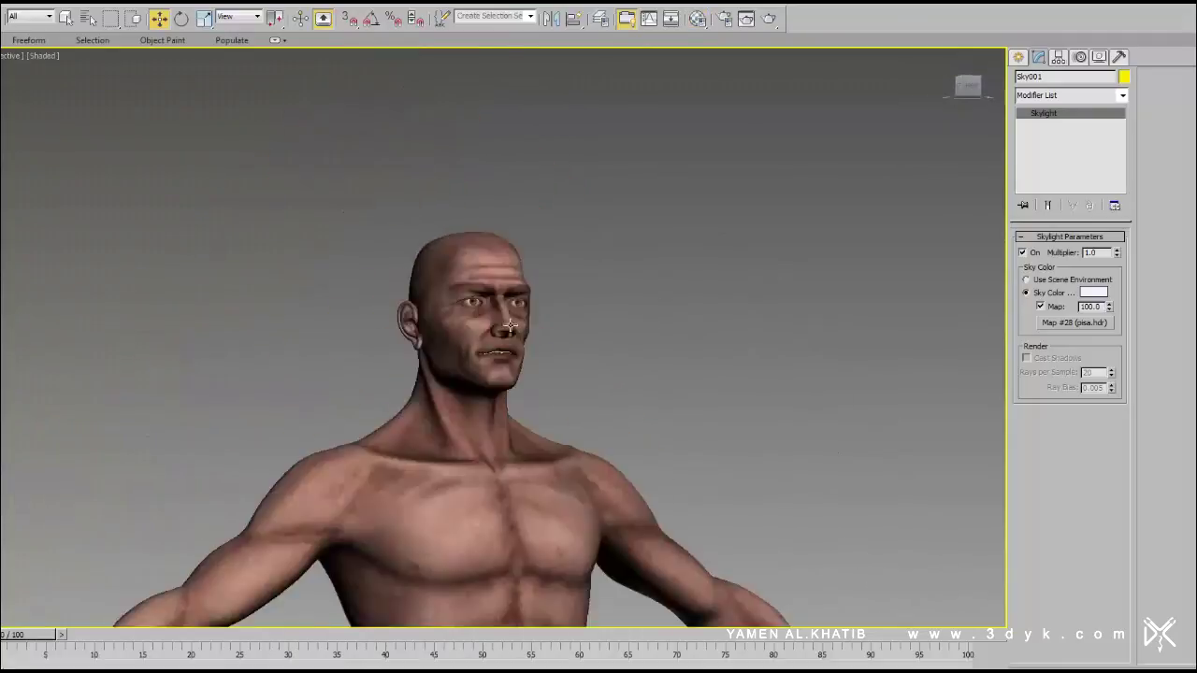
mouse_move(511, 325)
middle_down()
mouse_move(547, 247)
mouse_move(530, 213)
middle_up()
Set the pisa.hdr map as the instanced scene environment background
click(402, 121)
click(697, 18)
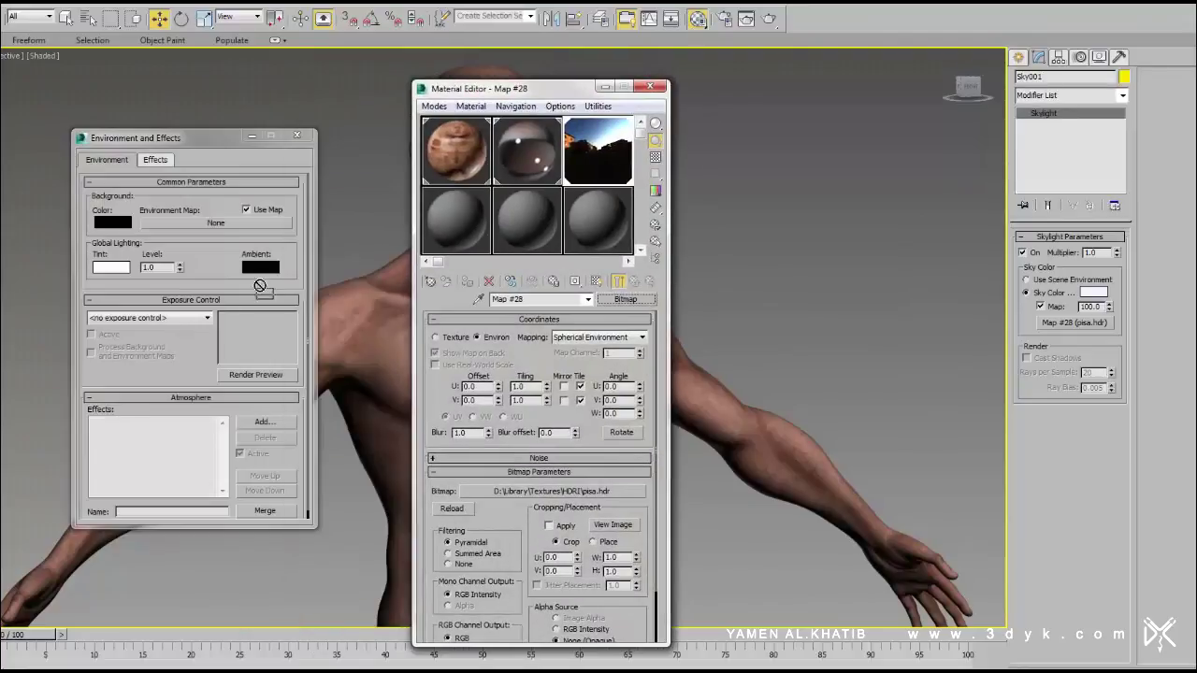
drag(259, 285, 216, 223)
click(166, 368)
click(650, 86)
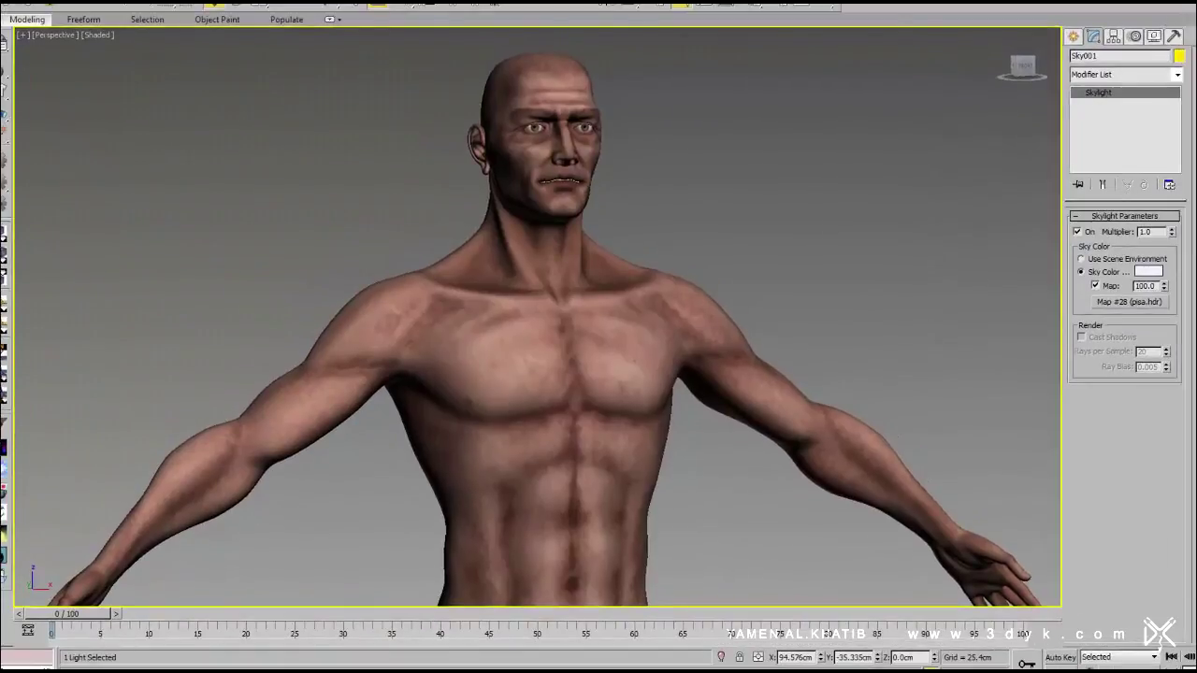
Render the character under the pisa.hdr skylight, then select the Map #28 sample slot
key(shift+q)
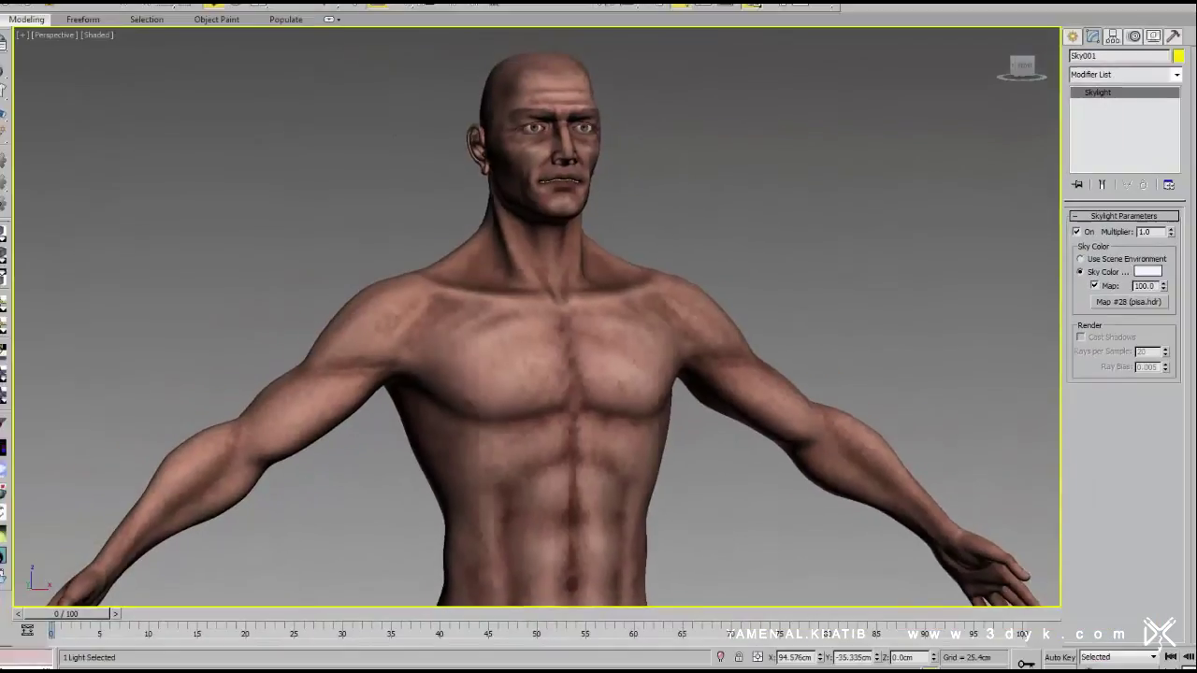
click(558, 147)
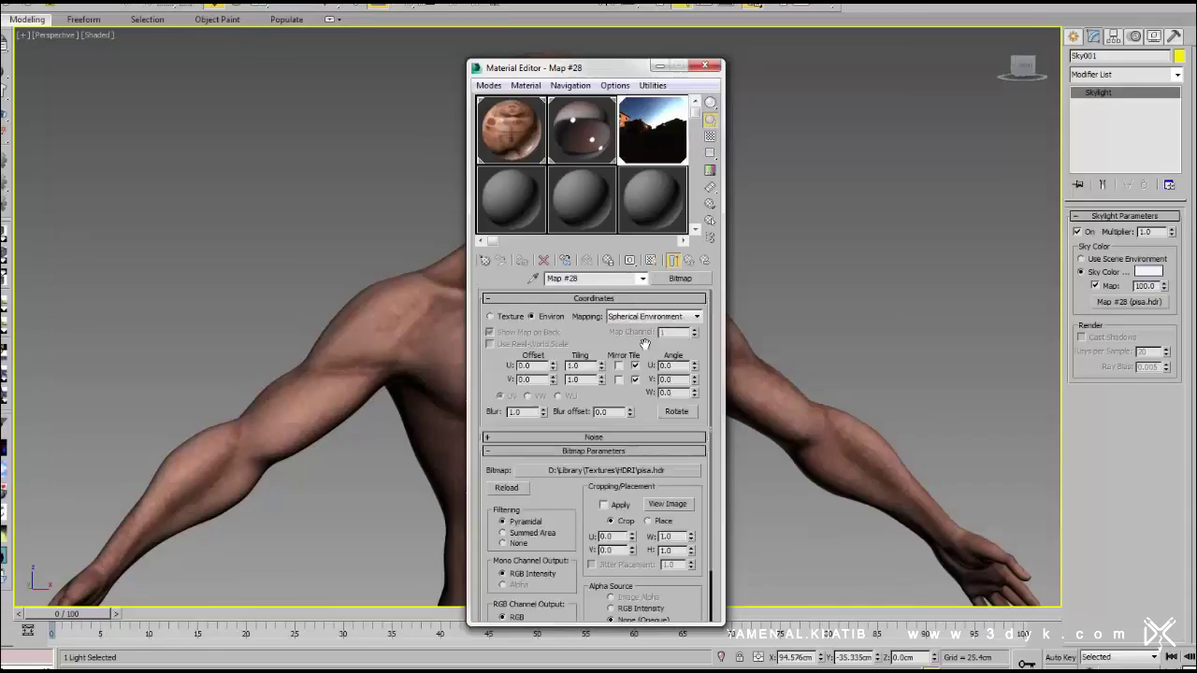
Swap the sky bitmap to Church_HarvestLobby.hdr and render the character
click(666, 504)
click(653, 470)
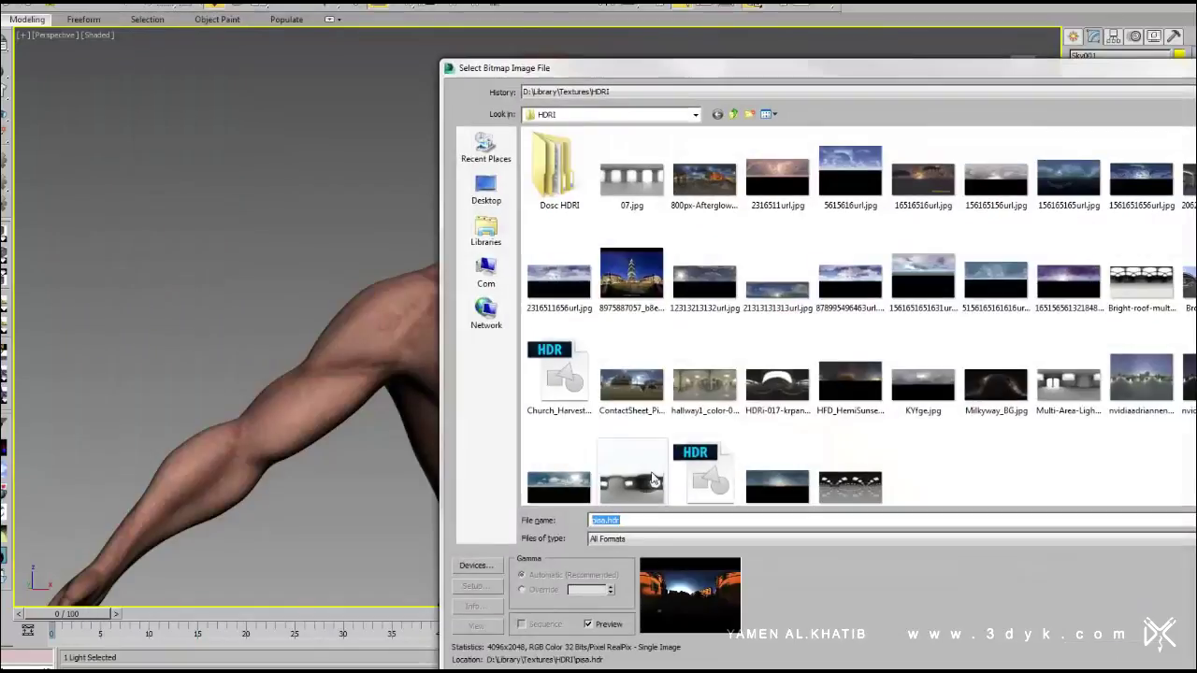
click(556, 381)
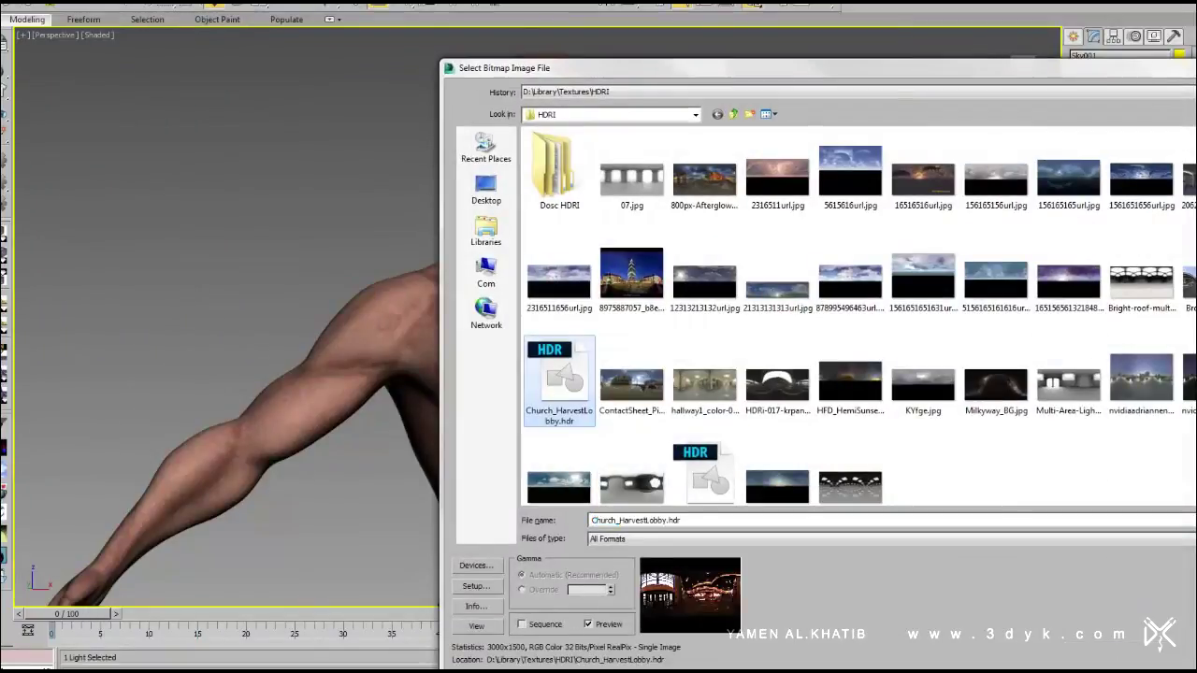
double_click(556, 382)
click(671, 358)
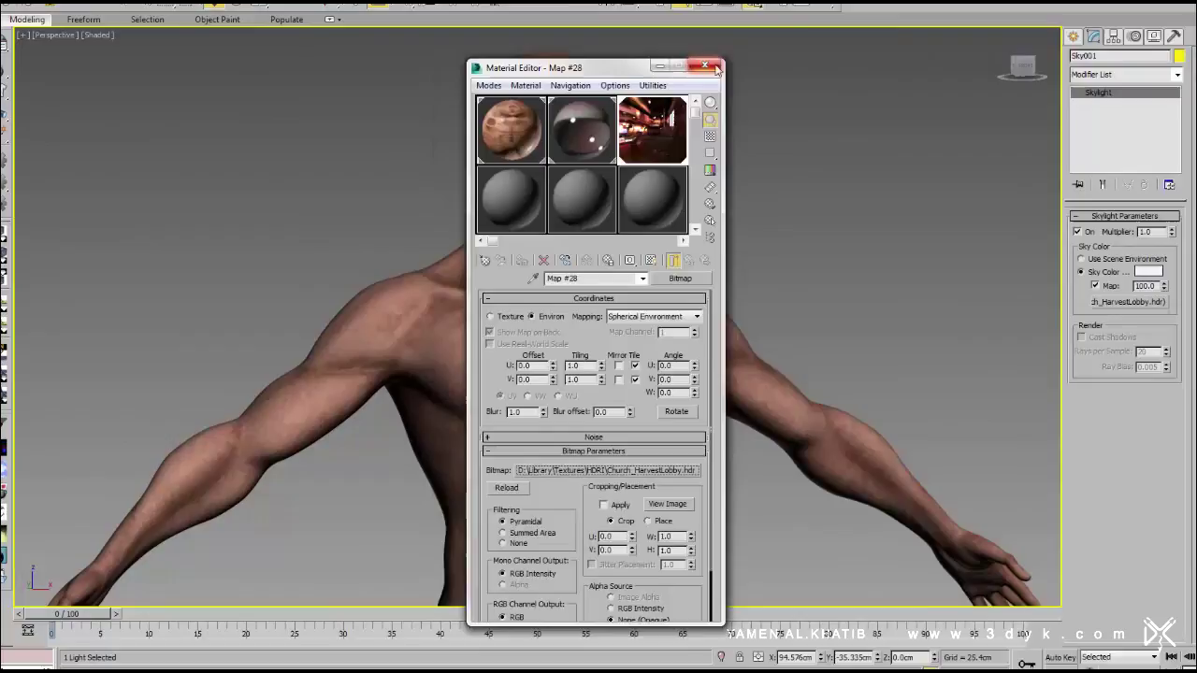
click(714, 63)
click(827, 4)
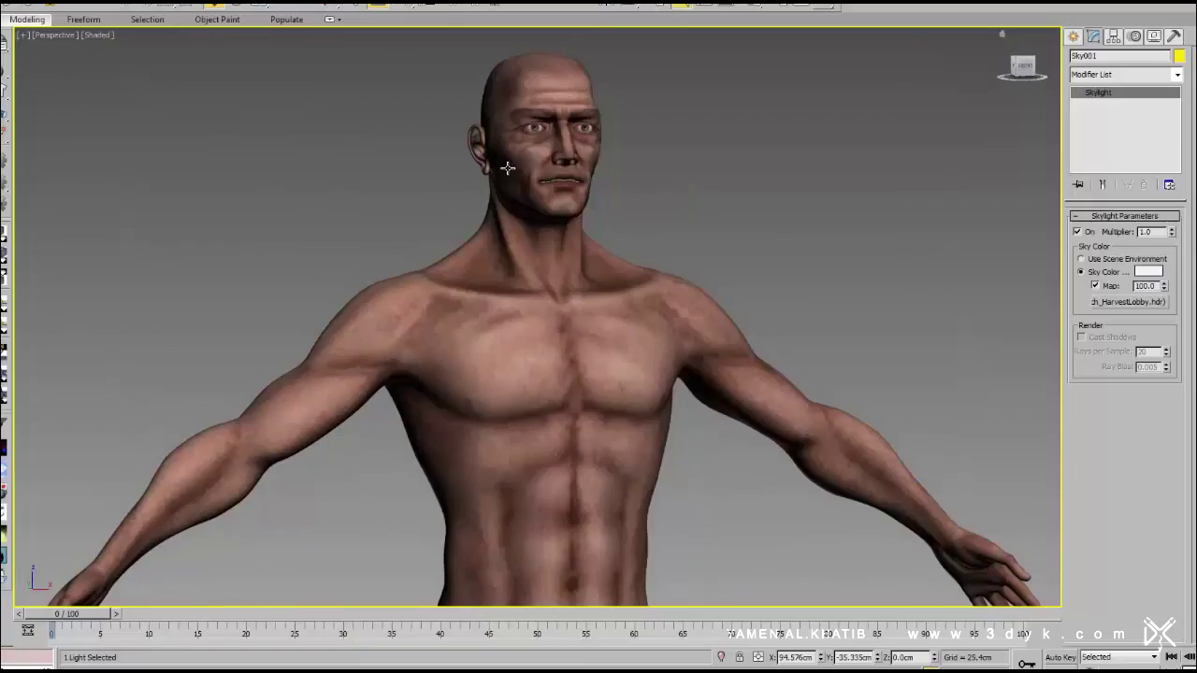
Frame a frontal close-up of the face and render it under the church lighting
middle_drag(503, 166, 500, 302)
scroll(567, 273, up, 5)
scroll(568, 273, up, 2)
mouse_move(596, 303)
alt+middle_down()
mouse_move(620, 353)
mouse_move(600, 350)
mouse_move(560, 306)
alt+middle_up()
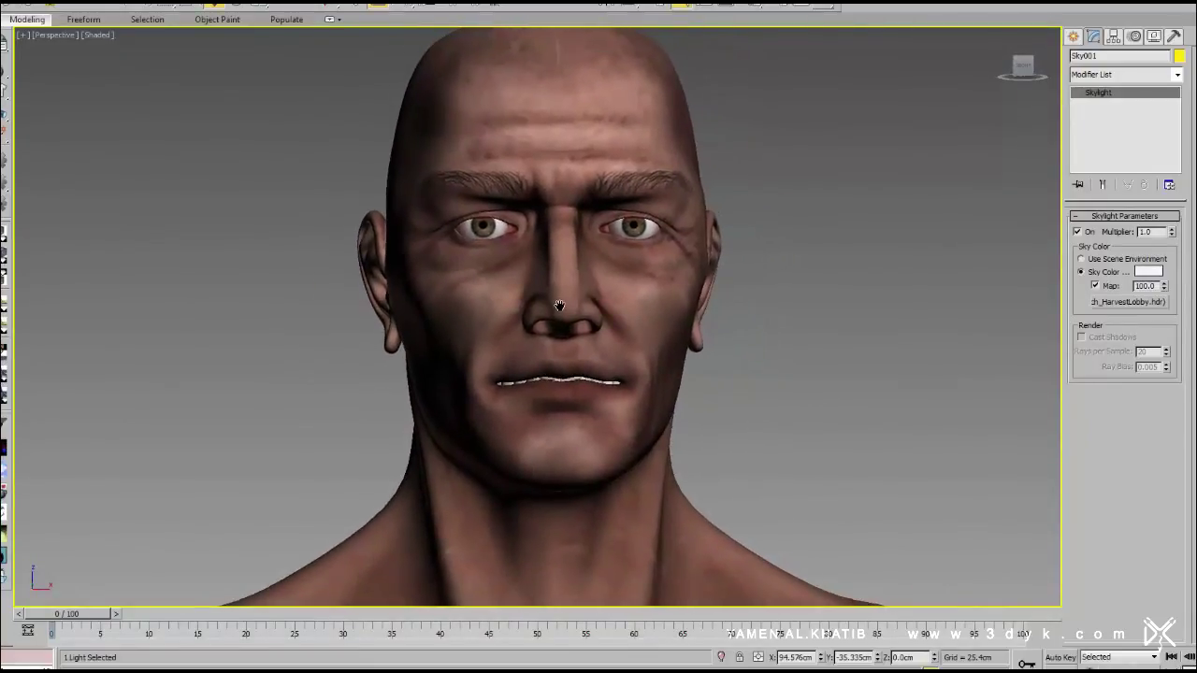
key(shift+q)
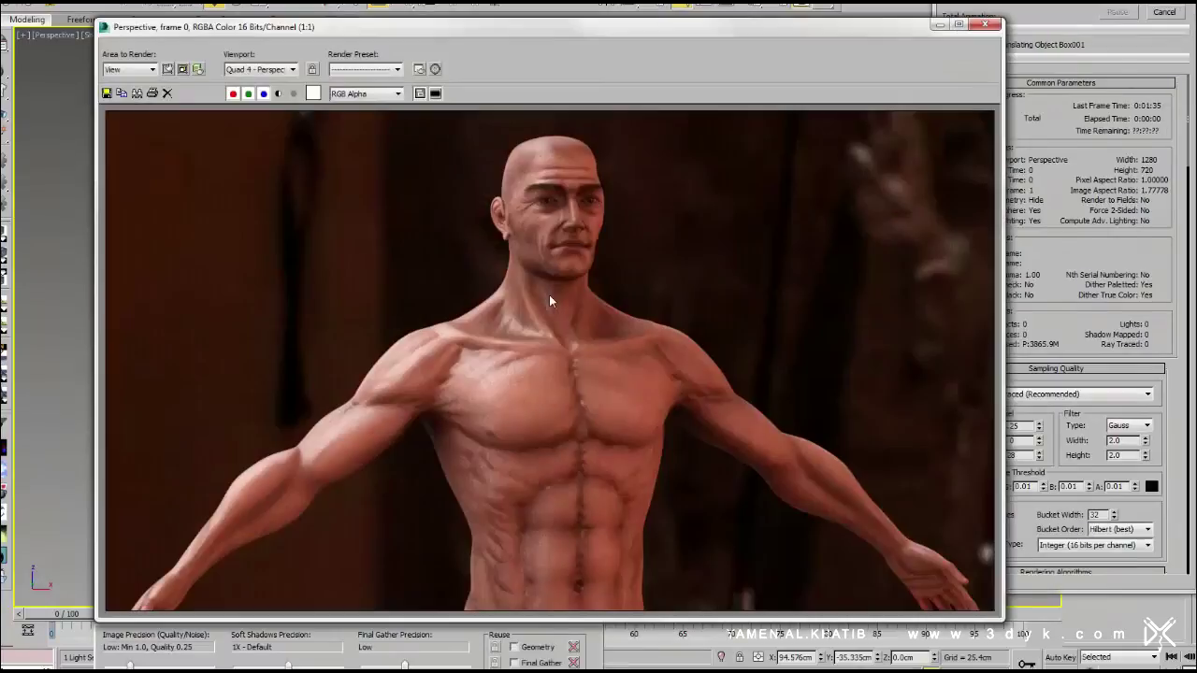